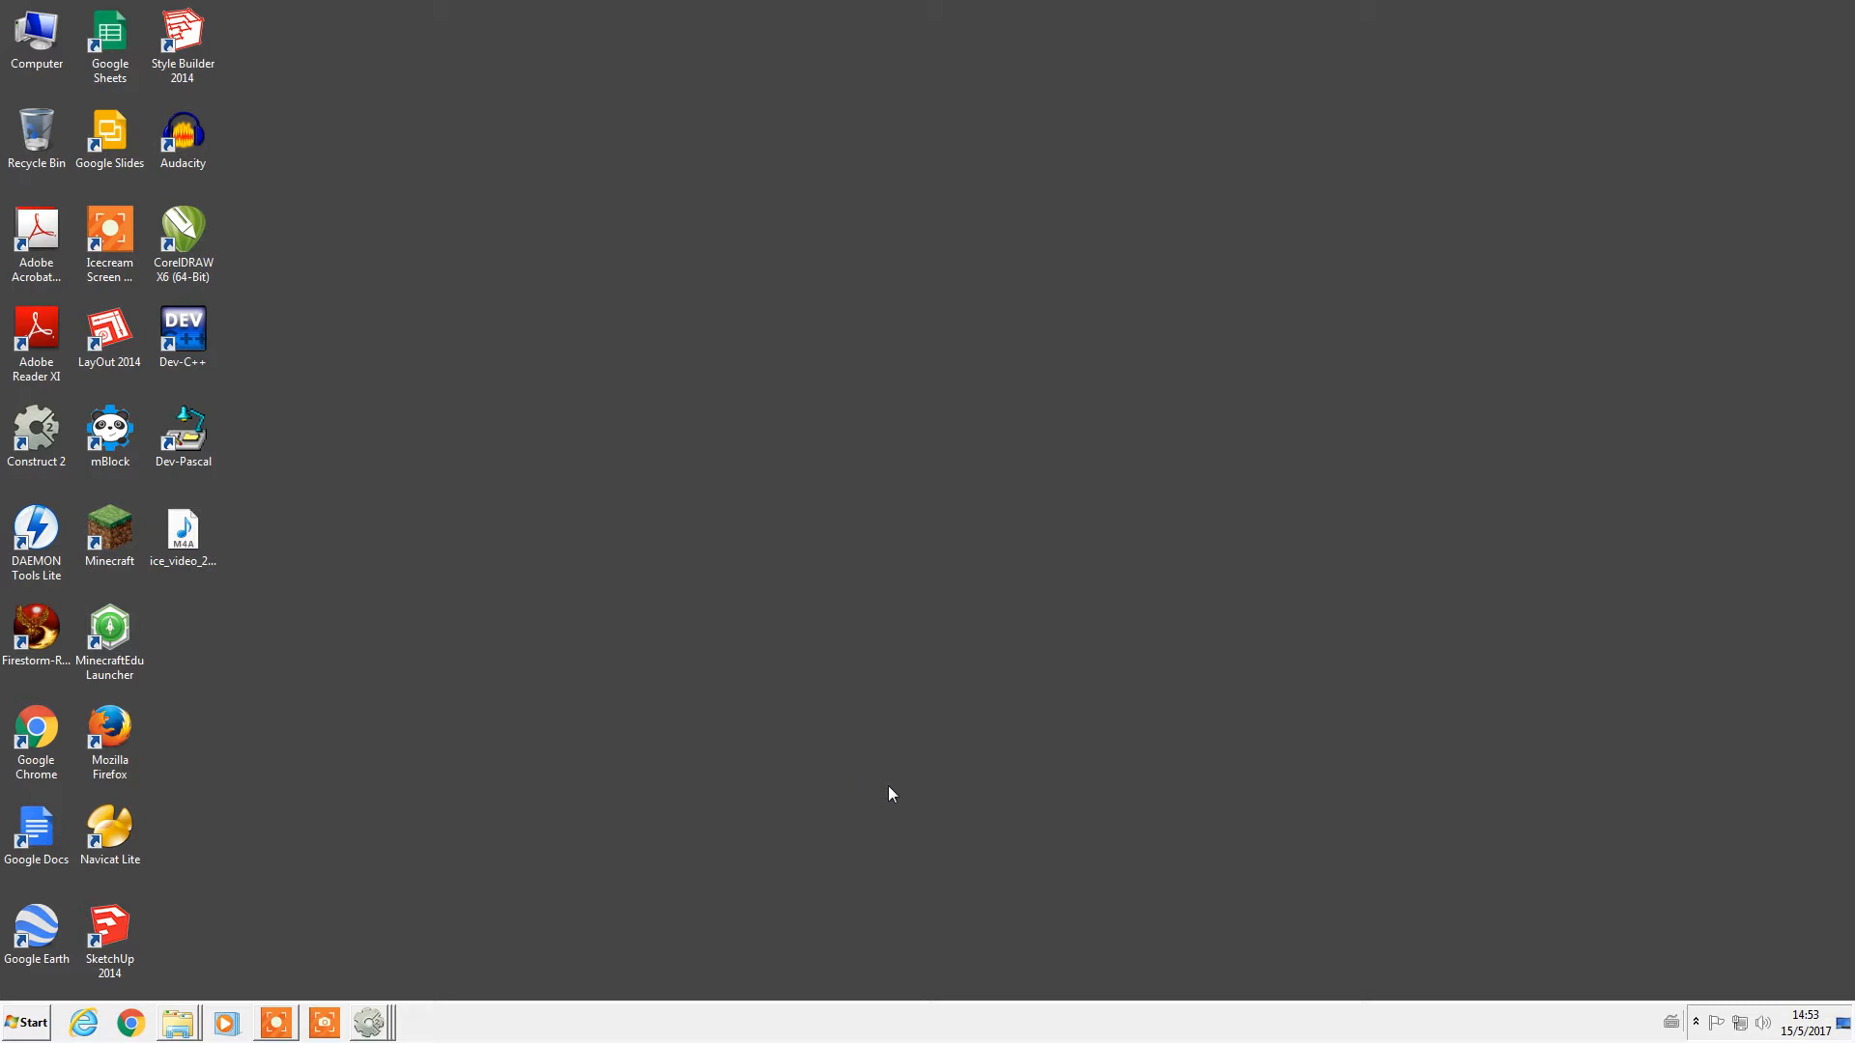
Bring up the GIFmovement01.capx project in Construct 2 and slightly nudge the uppermost platform and the 8bitwalking sprite.
{"action": "mouse_move", "coordinate": [375, 1032]}
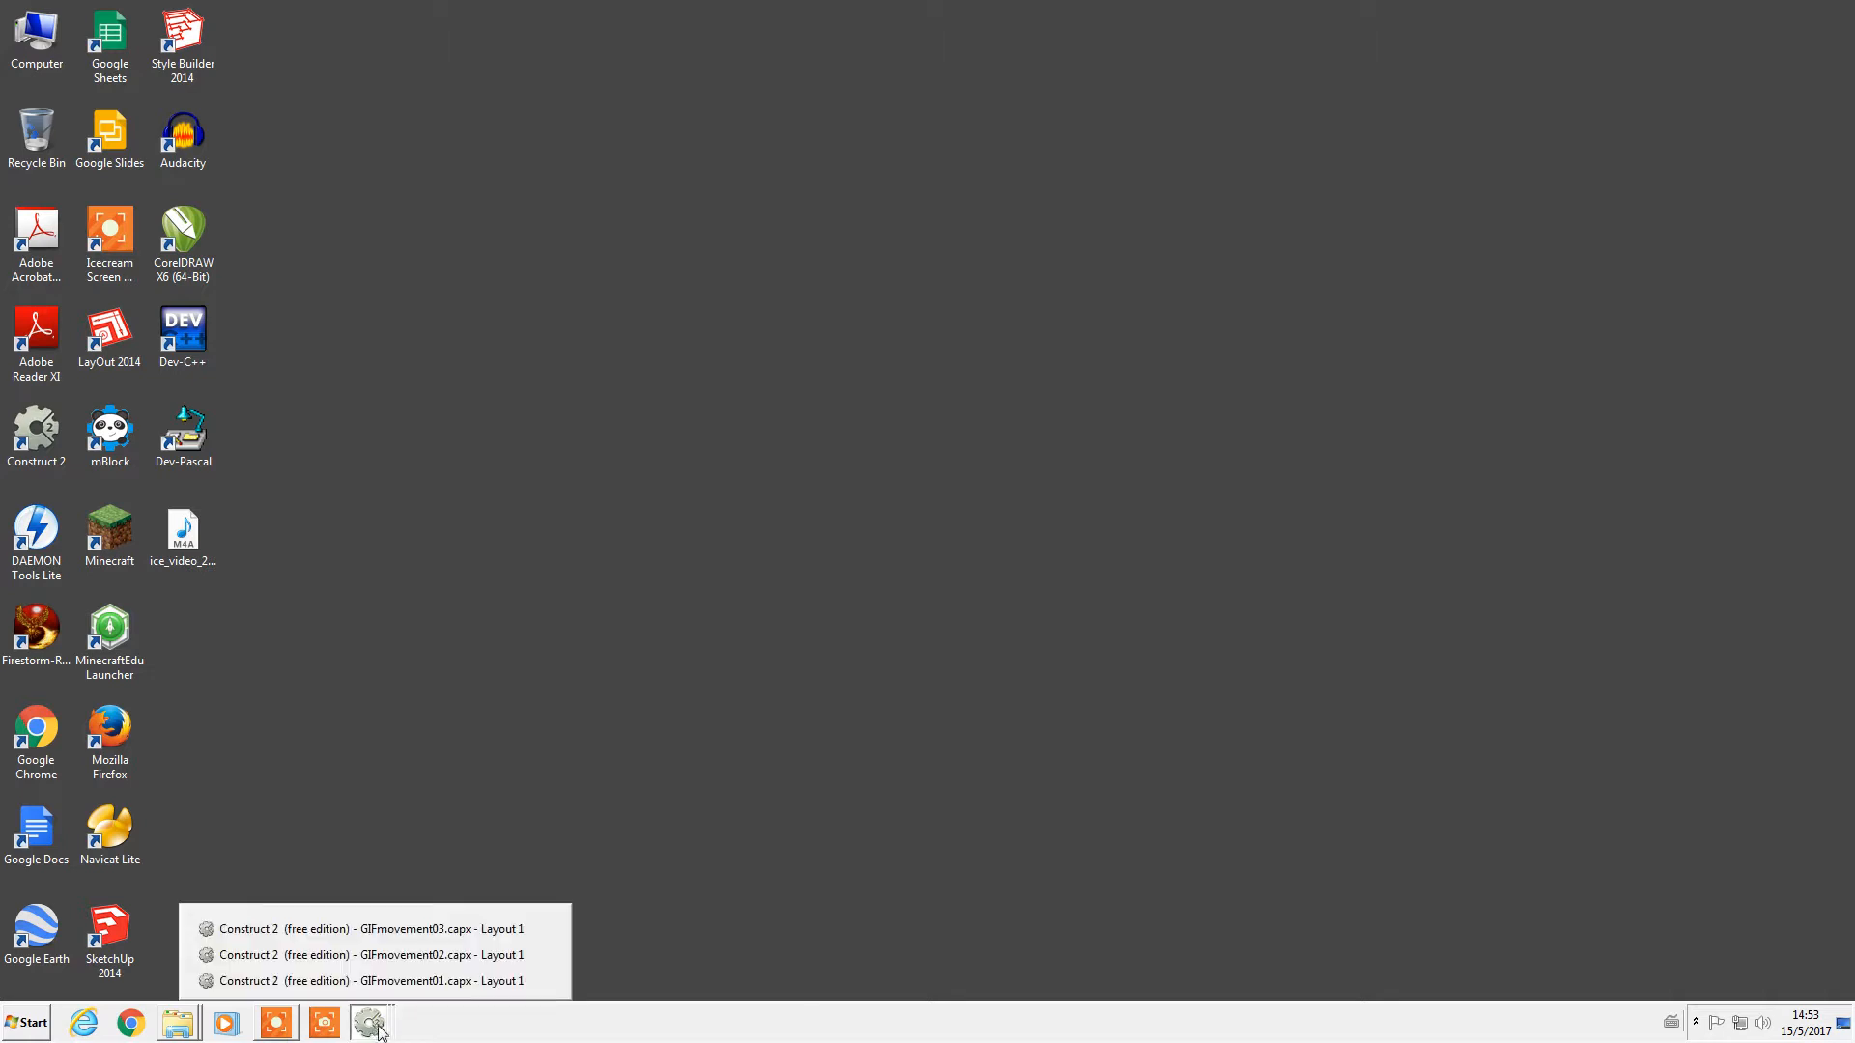
{"action": "left_click", "coordinate": [473, 982]}
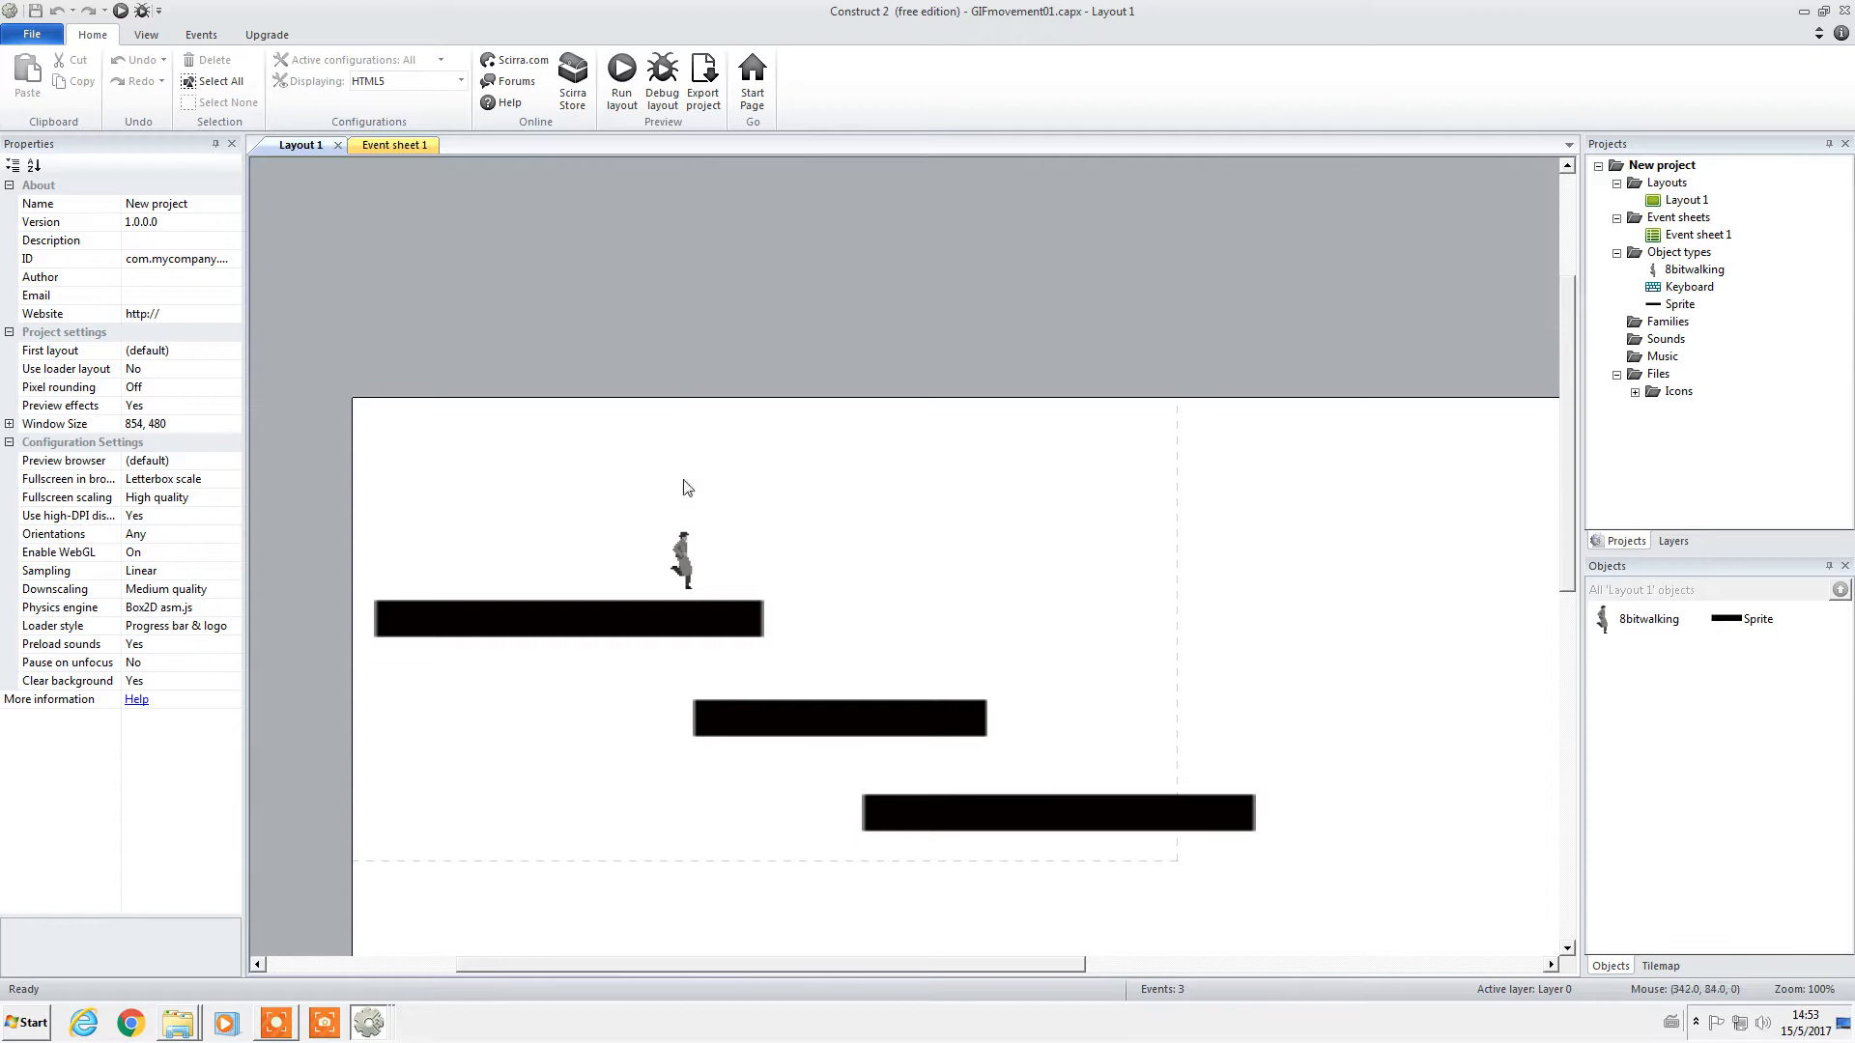
{"action": "left_click_drag", "start_coordinate": [682, 633], "coordinate": [672, 637]}
{"action": "left_click", "coordinate": [695, 560]}
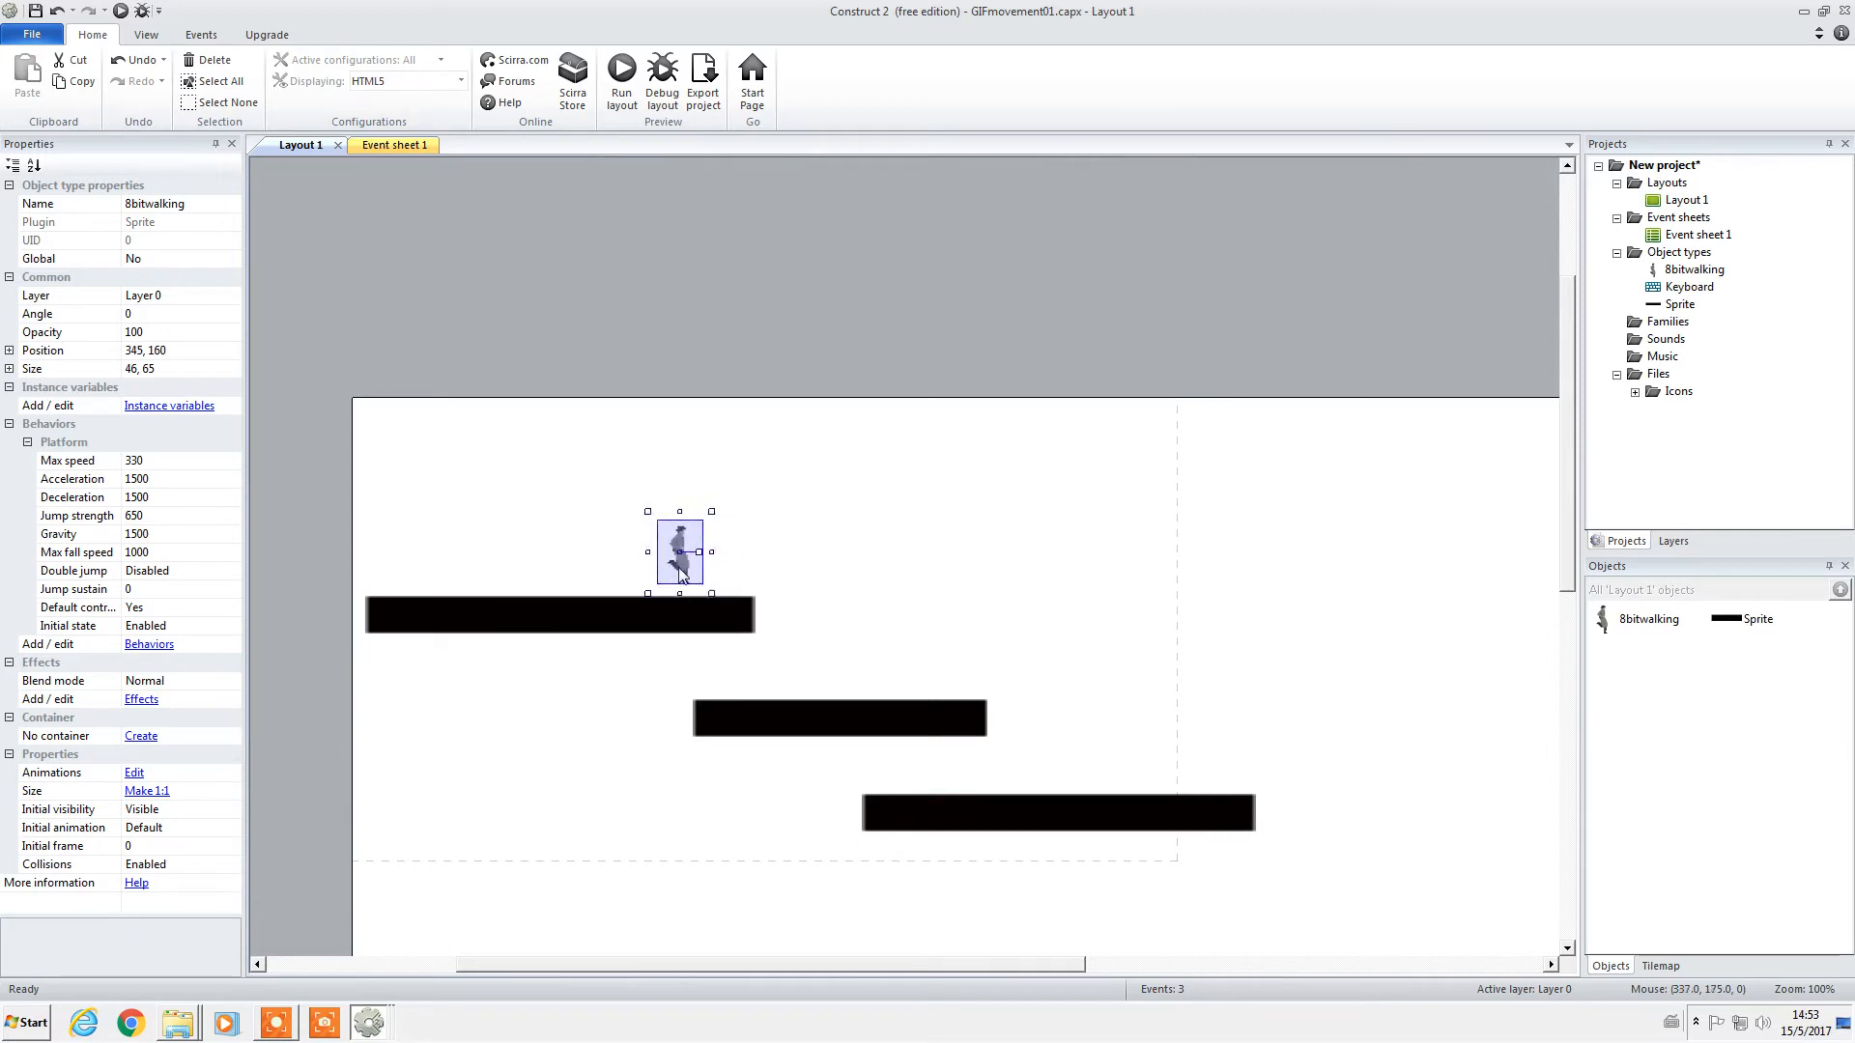
Examine the frames of the 8bitwalking sprite's walking animation and the events in Event sheet 1, ending back on Layout 1.
{"action": "double_click", "coordinate": [682, 565]}
{"action": "left_click", "coordinate": [801, 757]}
{"action": "left_click", "coordinate": [871, 758]}
{"action": "left_click", "coordinate": [941, 760]}
{"action": "left_click", "coordinate": [1013, 760]}
{"action": "left_click", "coordinate": [1084, 760]}
{"action": "scroll", "coordinate": [1160, 790], "scroll_direction": "down", "scroll_amount": 3}
{"action": "left_click", "coordinate": [794, 768]}
{"action": "scroll", "coordinate": [743, 772], "scroll_direction": "up", "scroll_amount": 2}
{"action": "left_click", "coordinate": [723, 749]}
{"action": "left_click", "coordinate": [791, 754]}
{"action": "left_click", "coordinate": [867, 755]}
{"action": "left_click", "coordinate": [939, 755]}
{"action": "left_click", "coordinate": [1084, 756]}
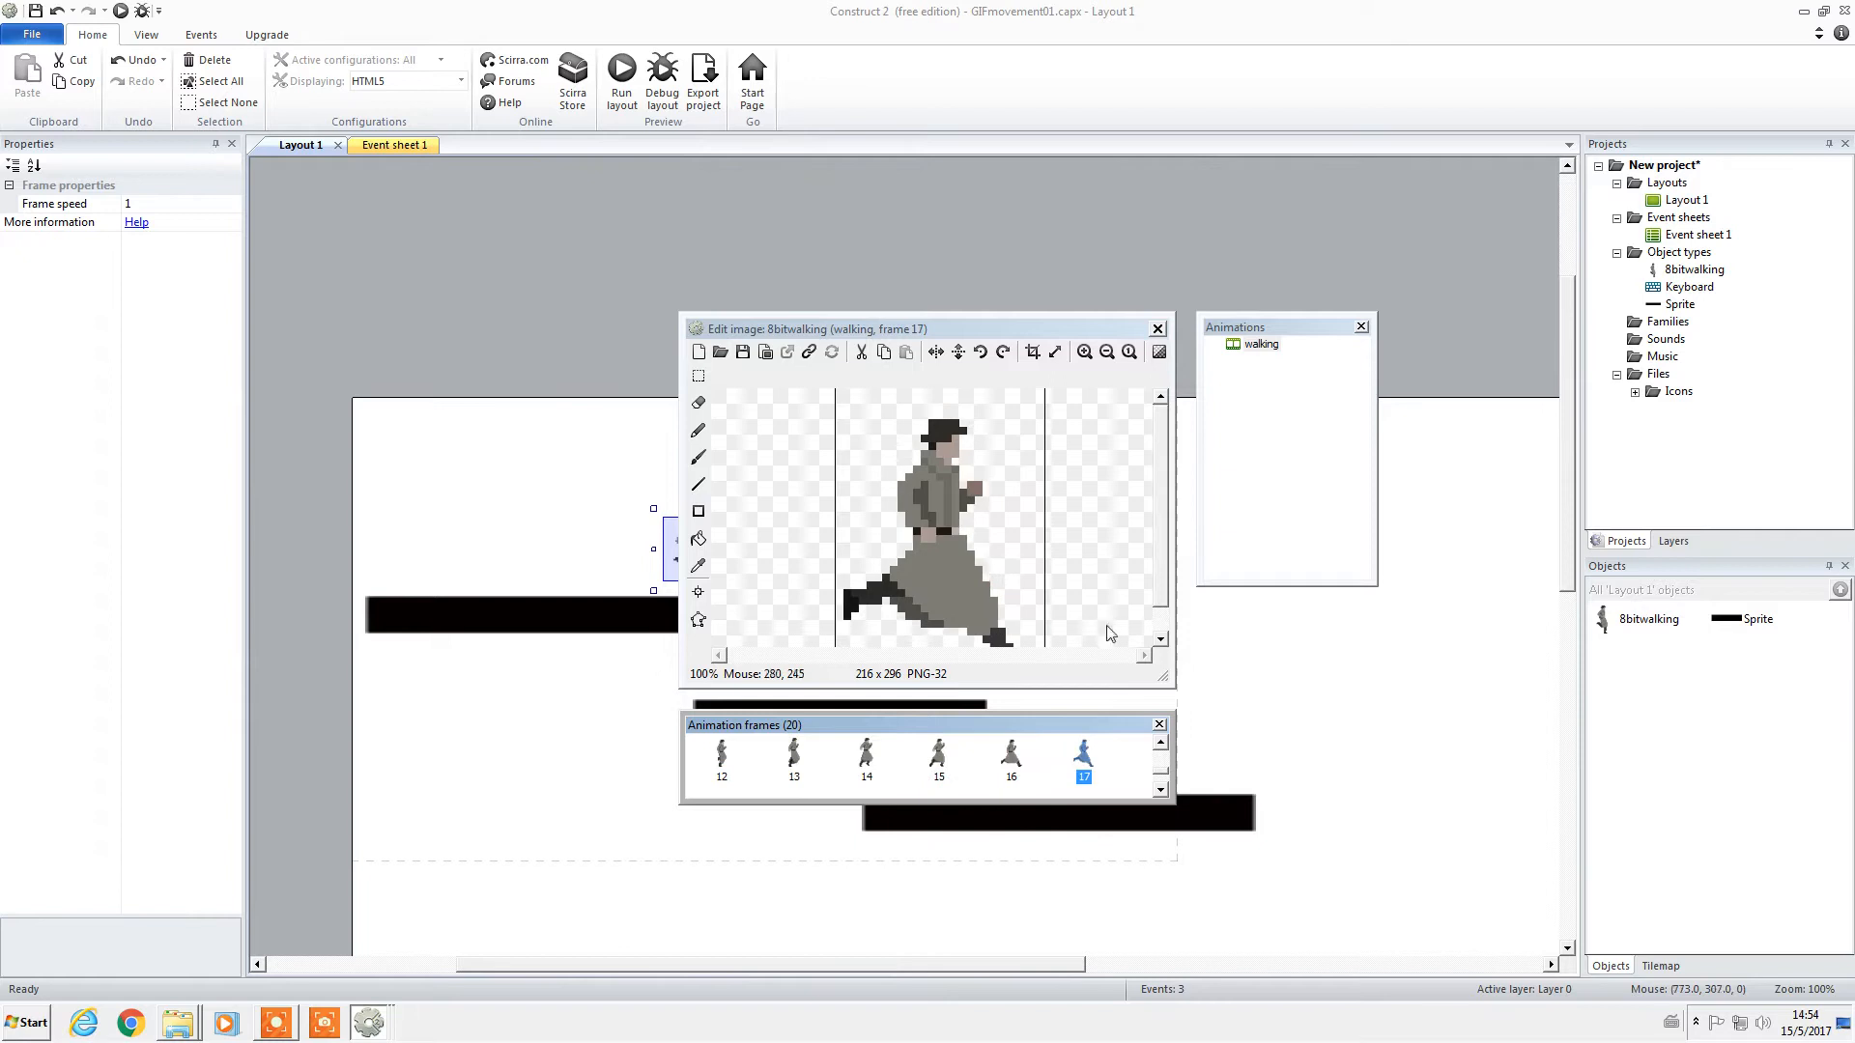
{"action": "left_click", "coordinate": [1157, 330]}
{"action": "left_click", "coordinate": [386, 145]}
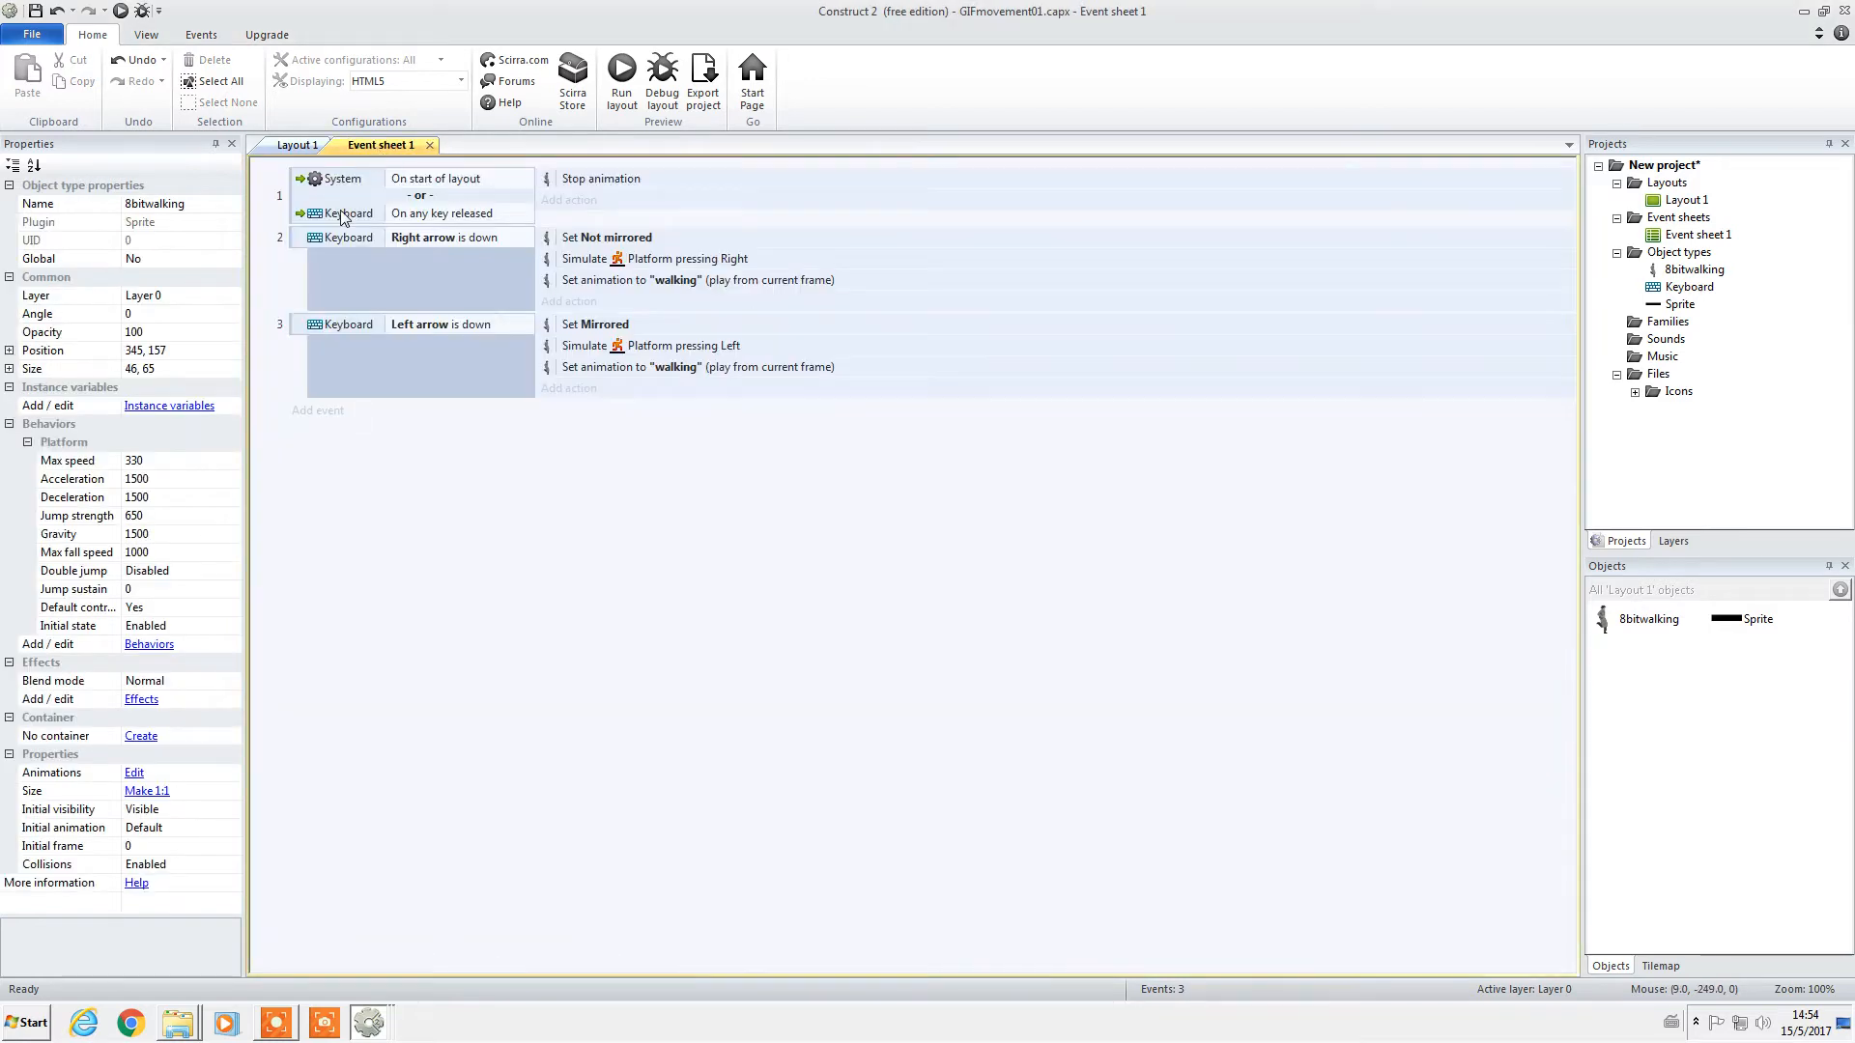
{"action": "left_click", "coordinate": [299, 146]}
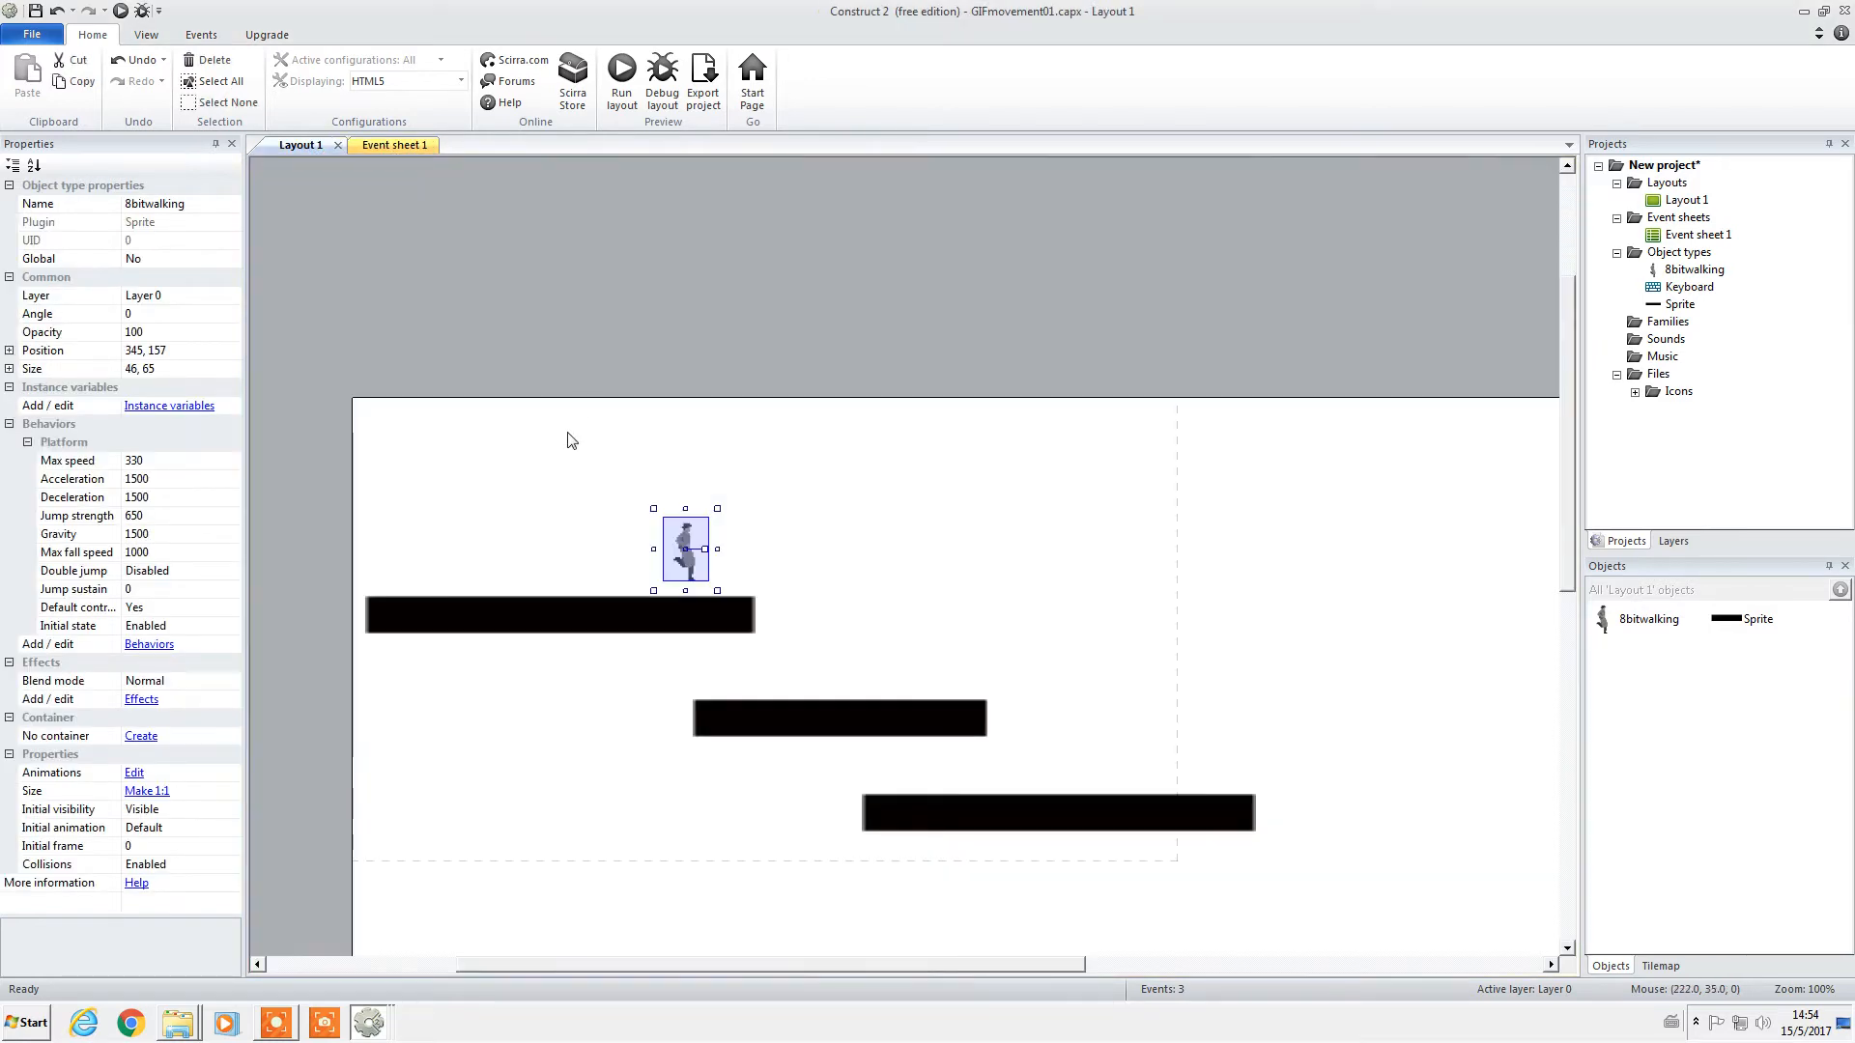
Preview the layout in the browser, test the character's walking in both directions and its jumping, and close the preview.
{"action": "left_click", "coordinate": [623, 80]}
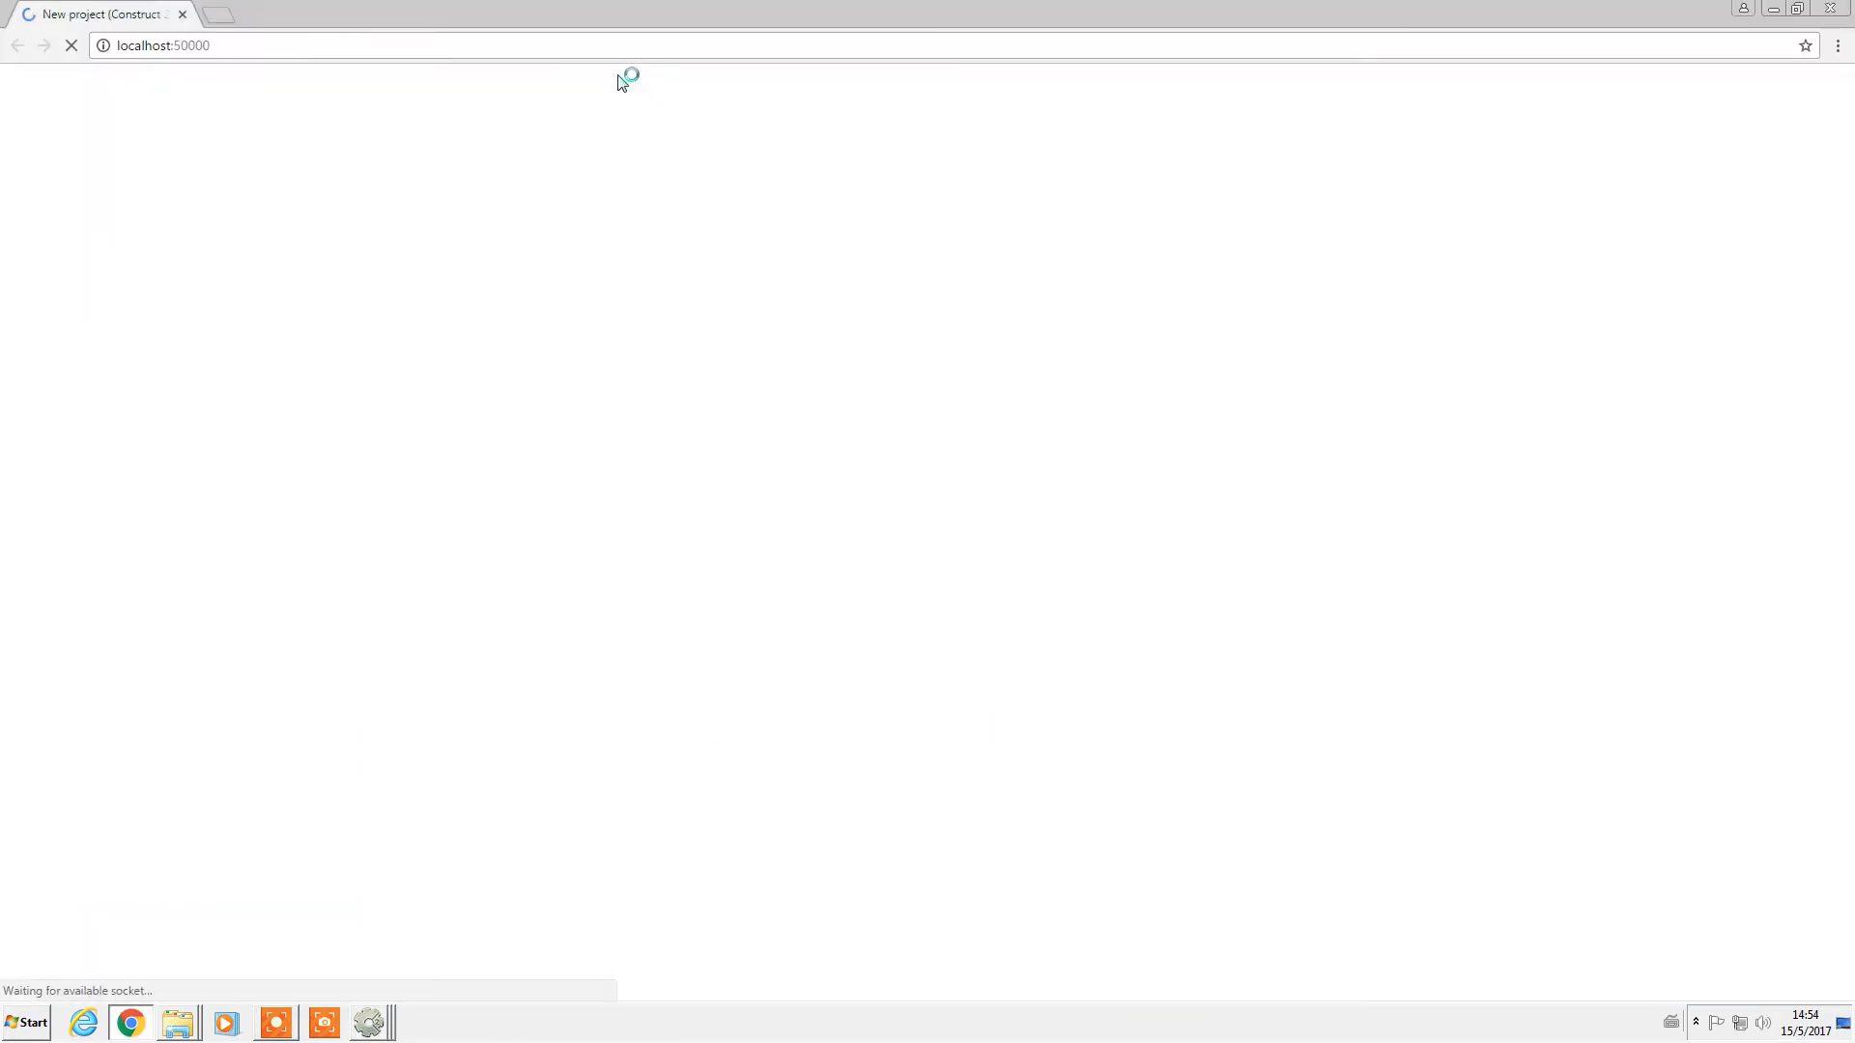
{"action": "key", "text": "Left"}
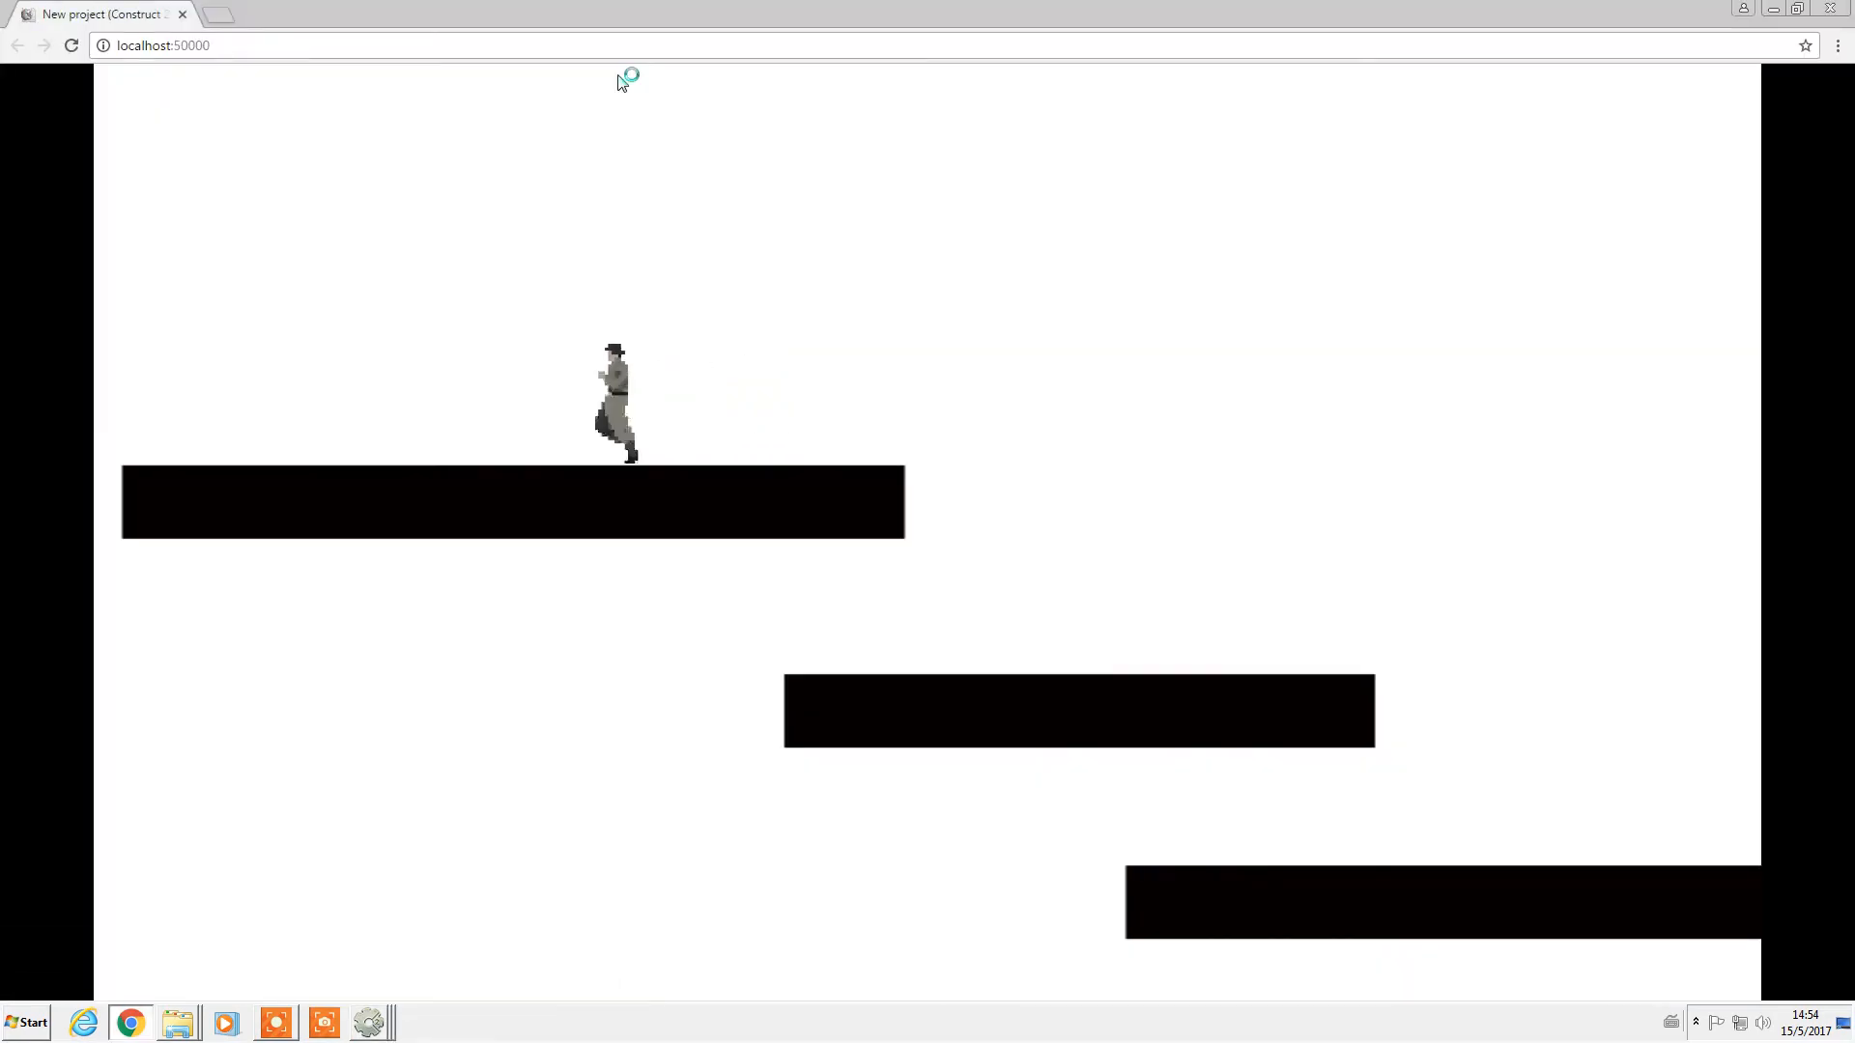
{"action": "key", "text": "Right"}
{"action": "key", "text": "Left"}
{"action": "key", "text": "Right"}
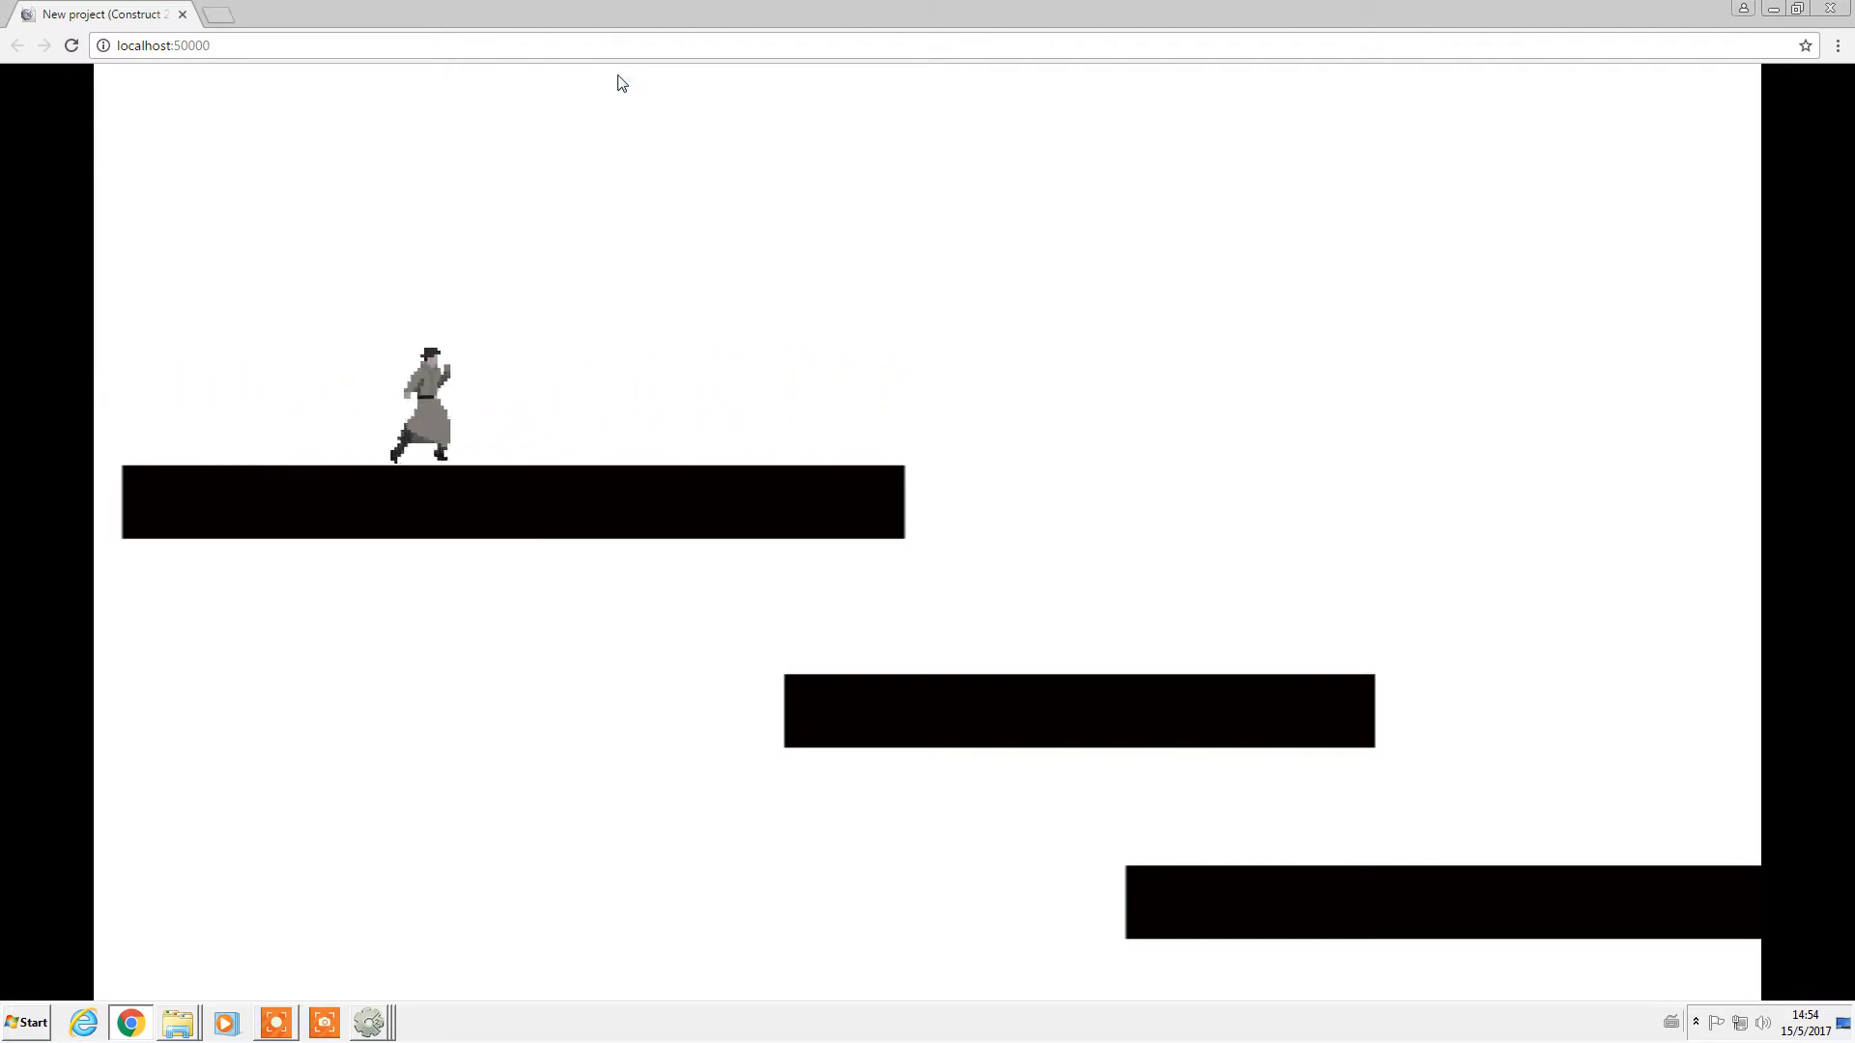
{"action": "key", "text": "Left"}
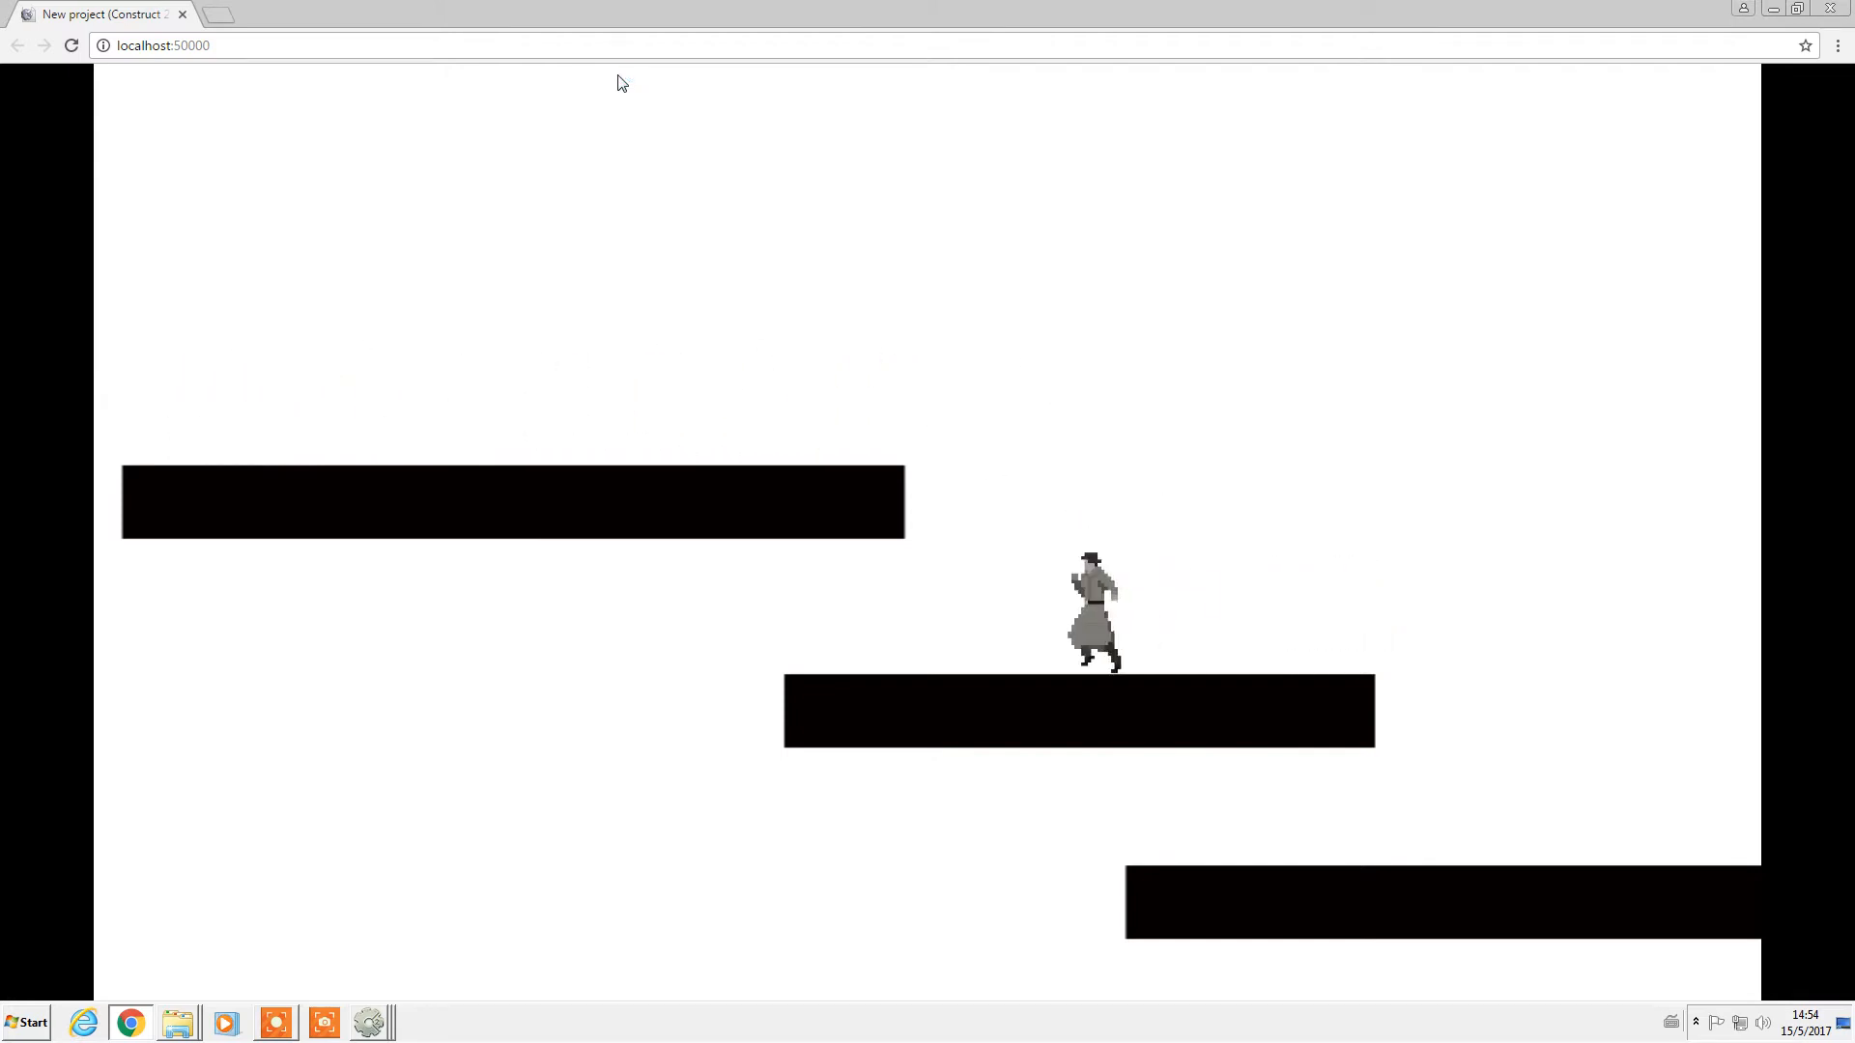
{"action": "key", "text": "Right"}
{"action": "key", "text": "Up"}
{"action": "key", "text": "Left"}
{"action": "key", "text": "Up"}
{"action": "key", "text": "Right"}
{"action": "left_click", "coordinate": [1829, 9]}
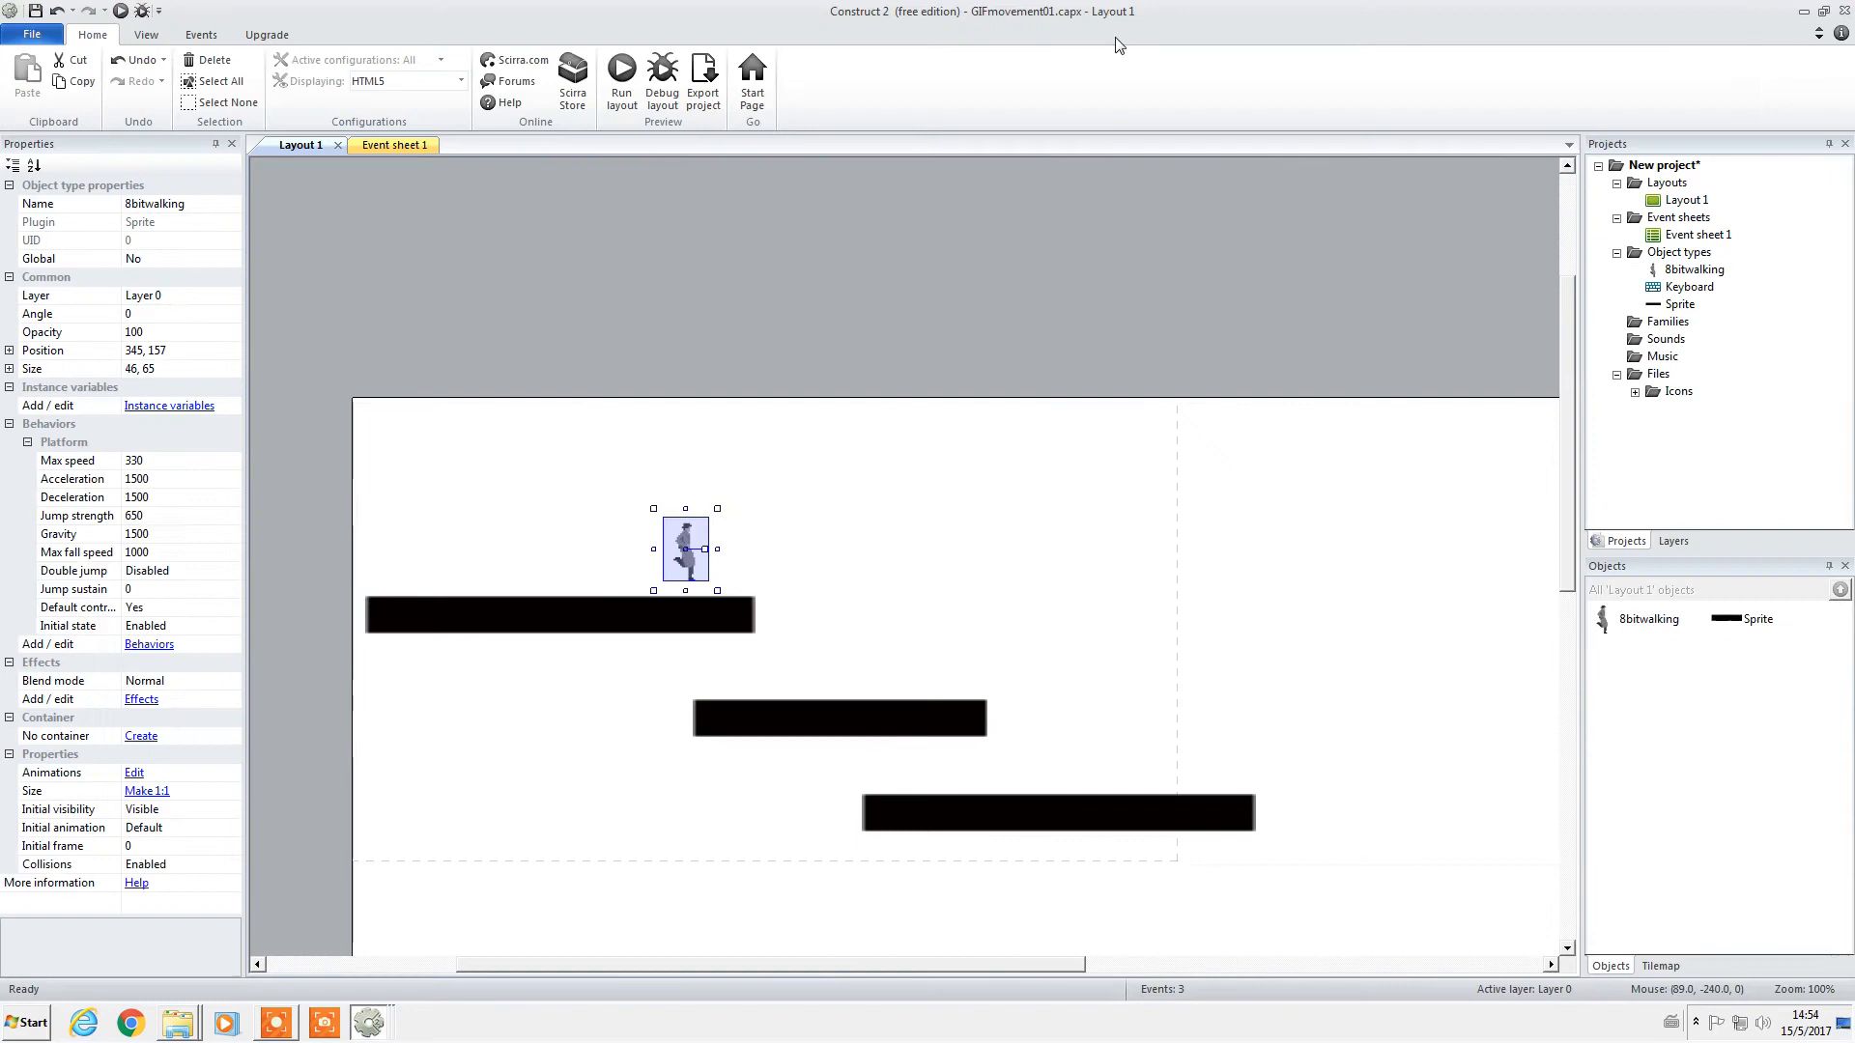
Switch to the GIFmovement02.capx project and preview its layout, testing the walking woman's movement and jumps before closing the preview.
{"action": "left_click", "coordinate": [389, 1031]}
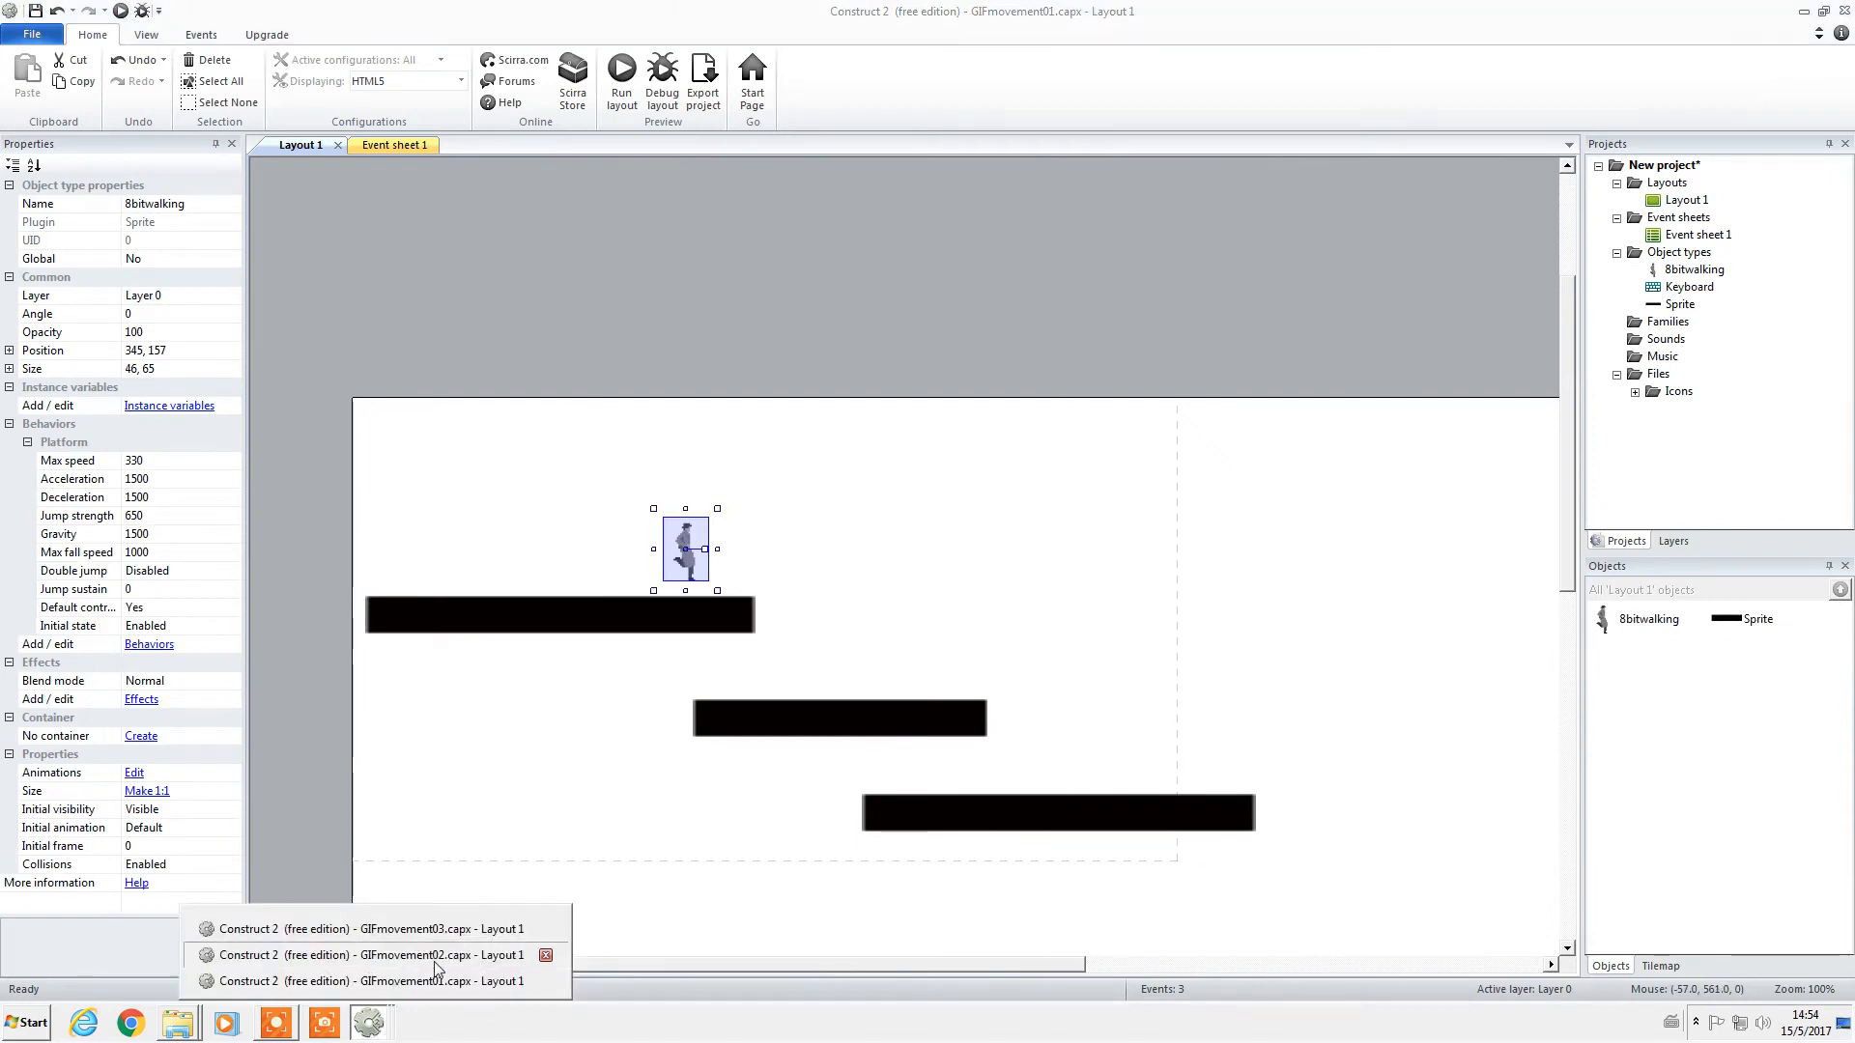
{"action": "left_click", "coordinate": [408, 966]}
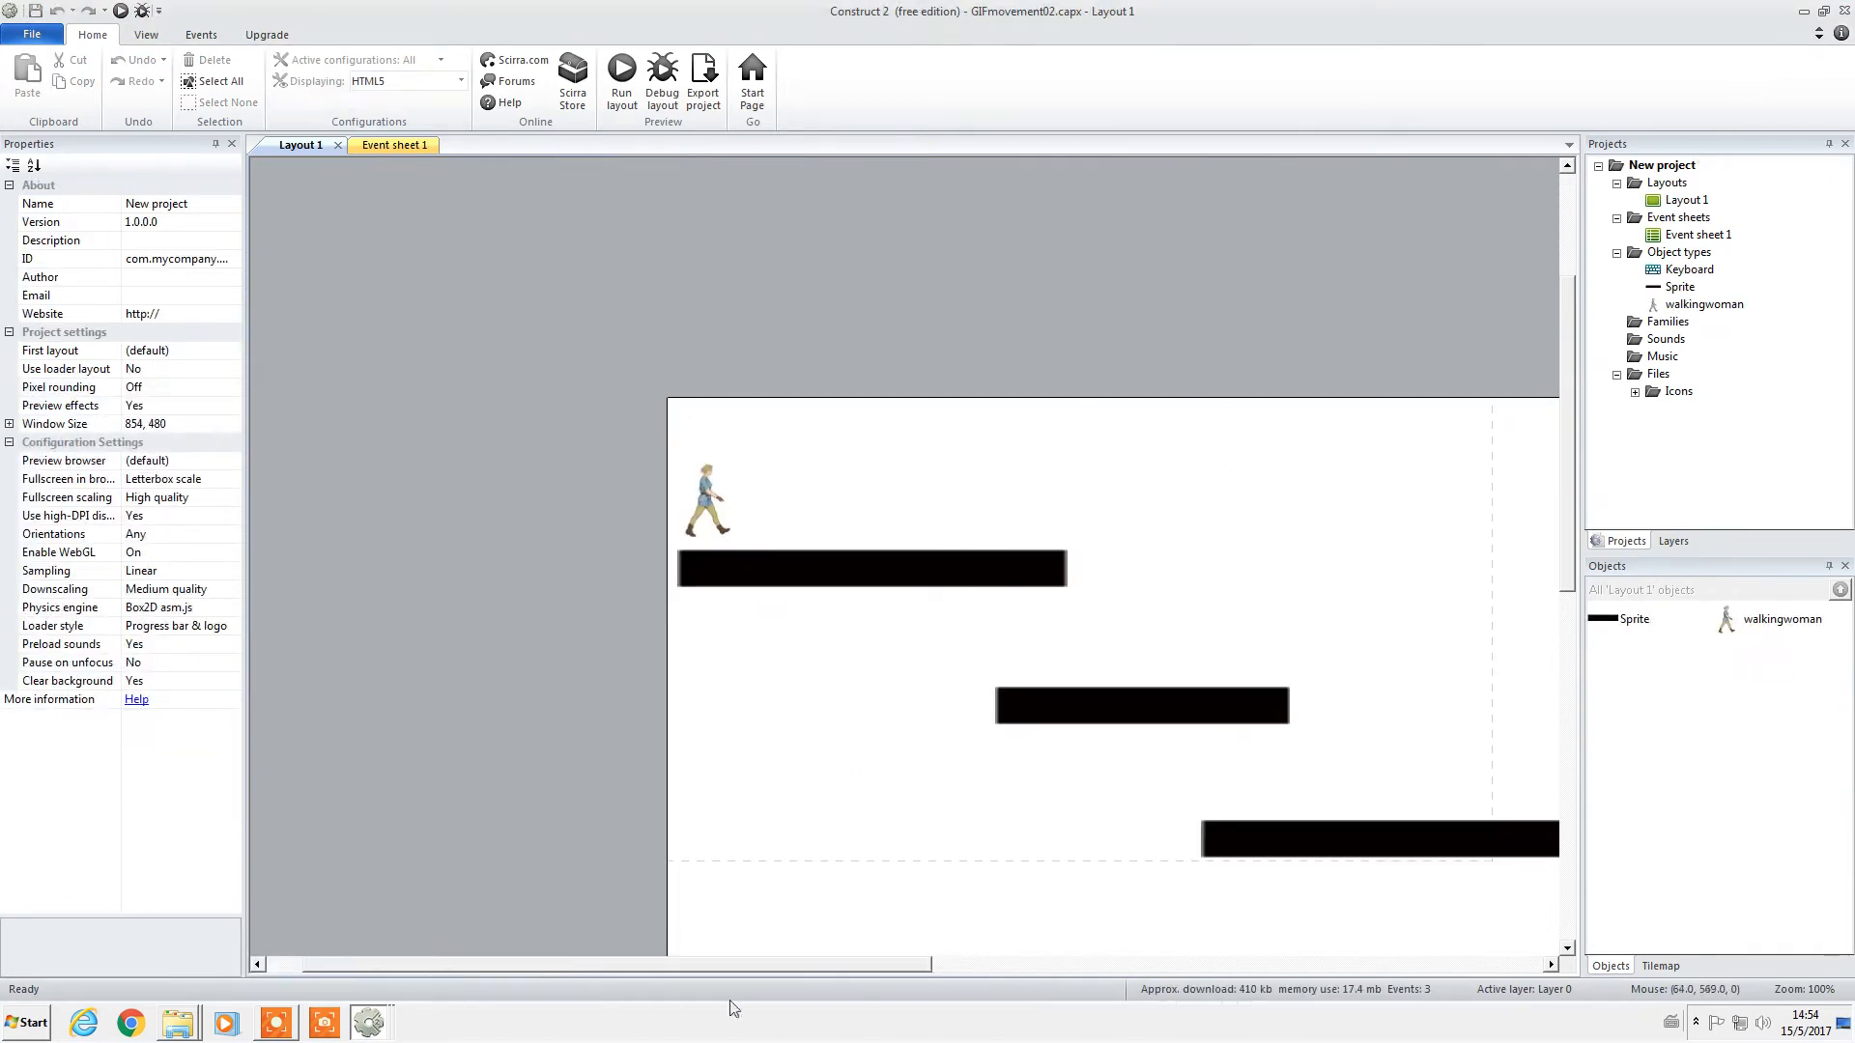
{"action": "left_click", "coordinate": [621, 73]}
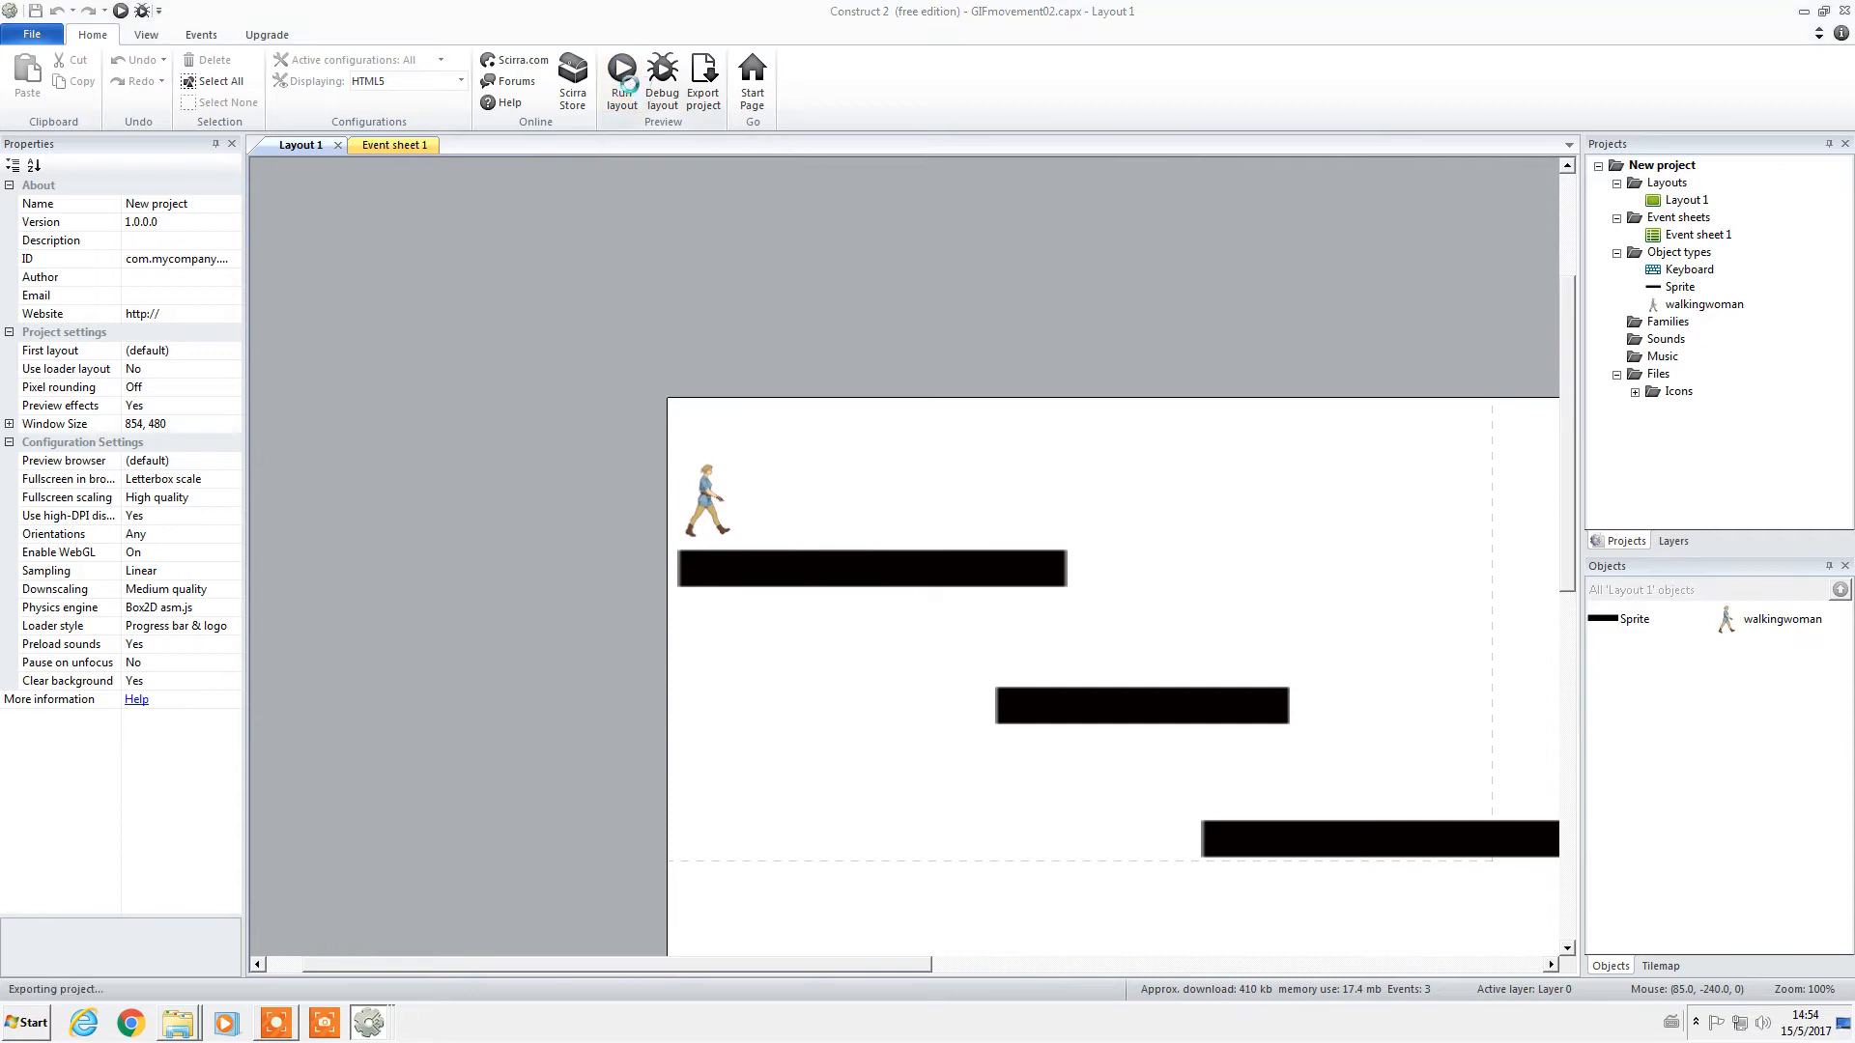
{"action": "key", "text": "Right"}
{"action": "key", "text": "Up"}
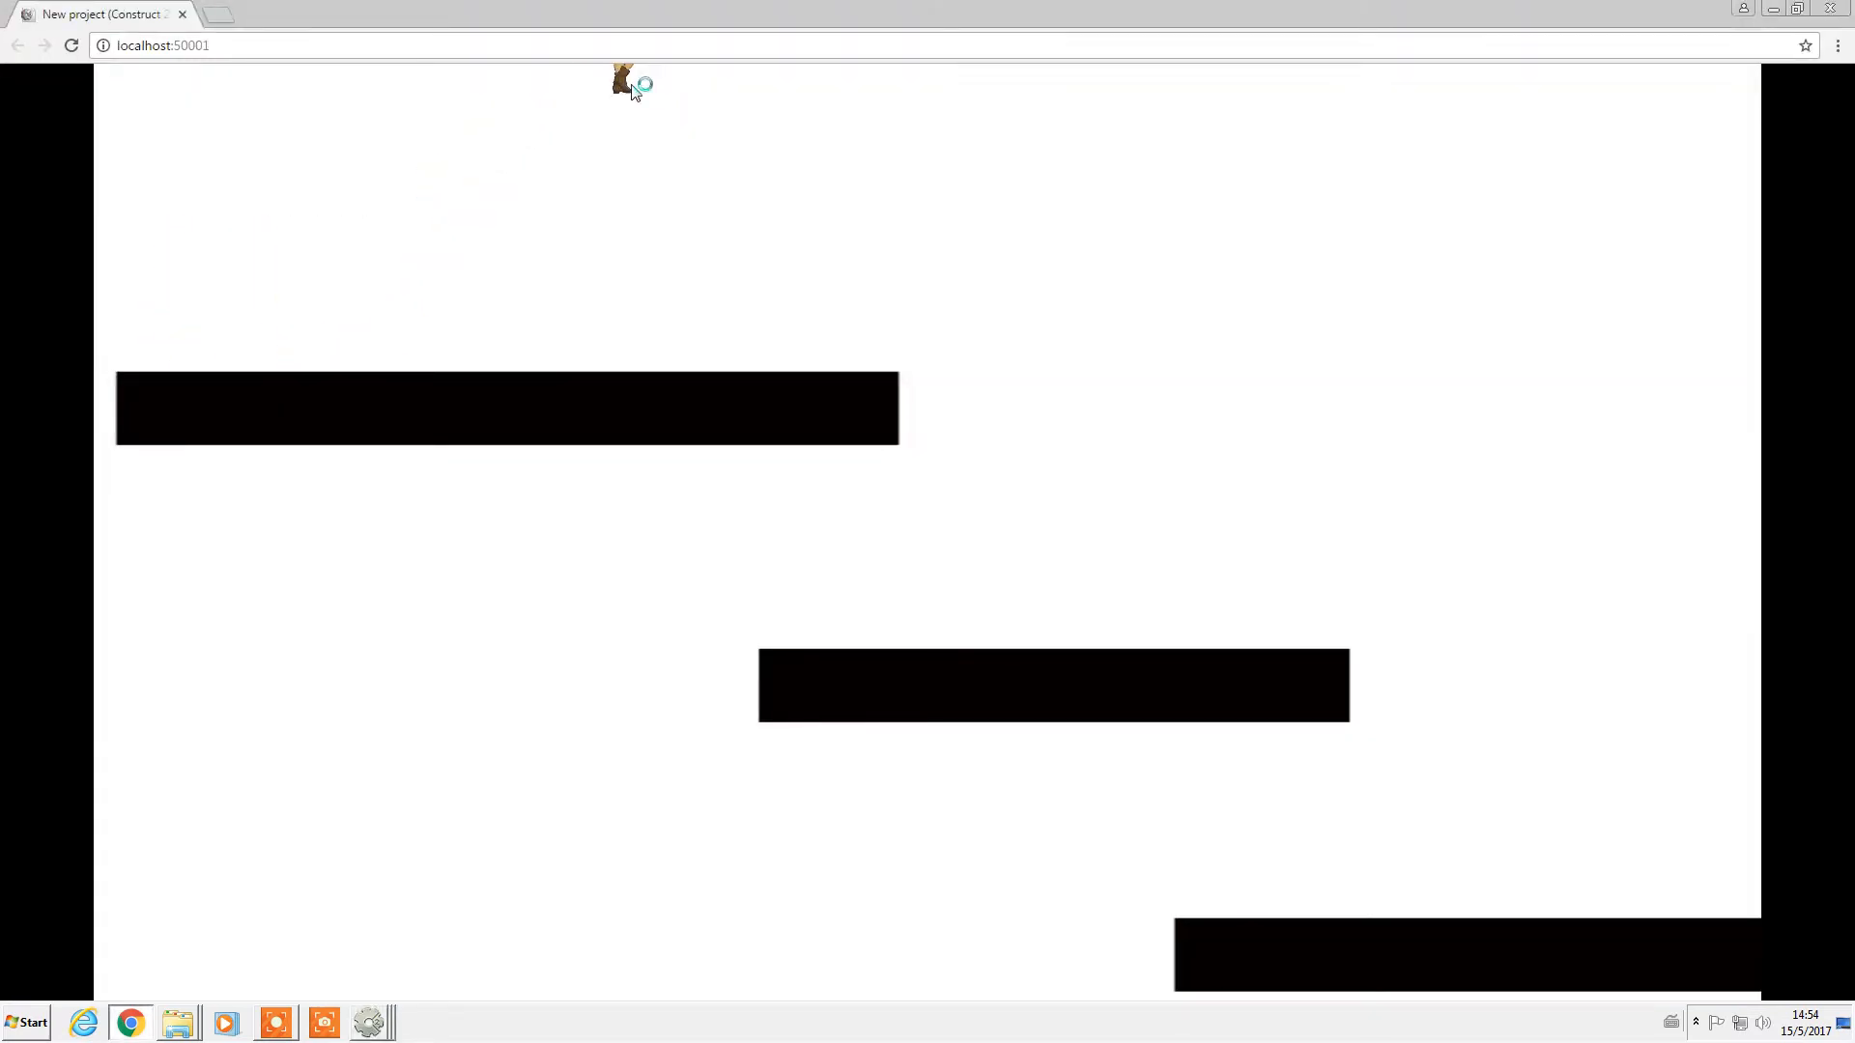
{"action": "key", "text": "Left"}
{"action": "key", "text": "Right"}
{"action": "key", "text": "Up"}
{"action": "key", "text": "Left"}
{"action": "key", "text": "Up"}
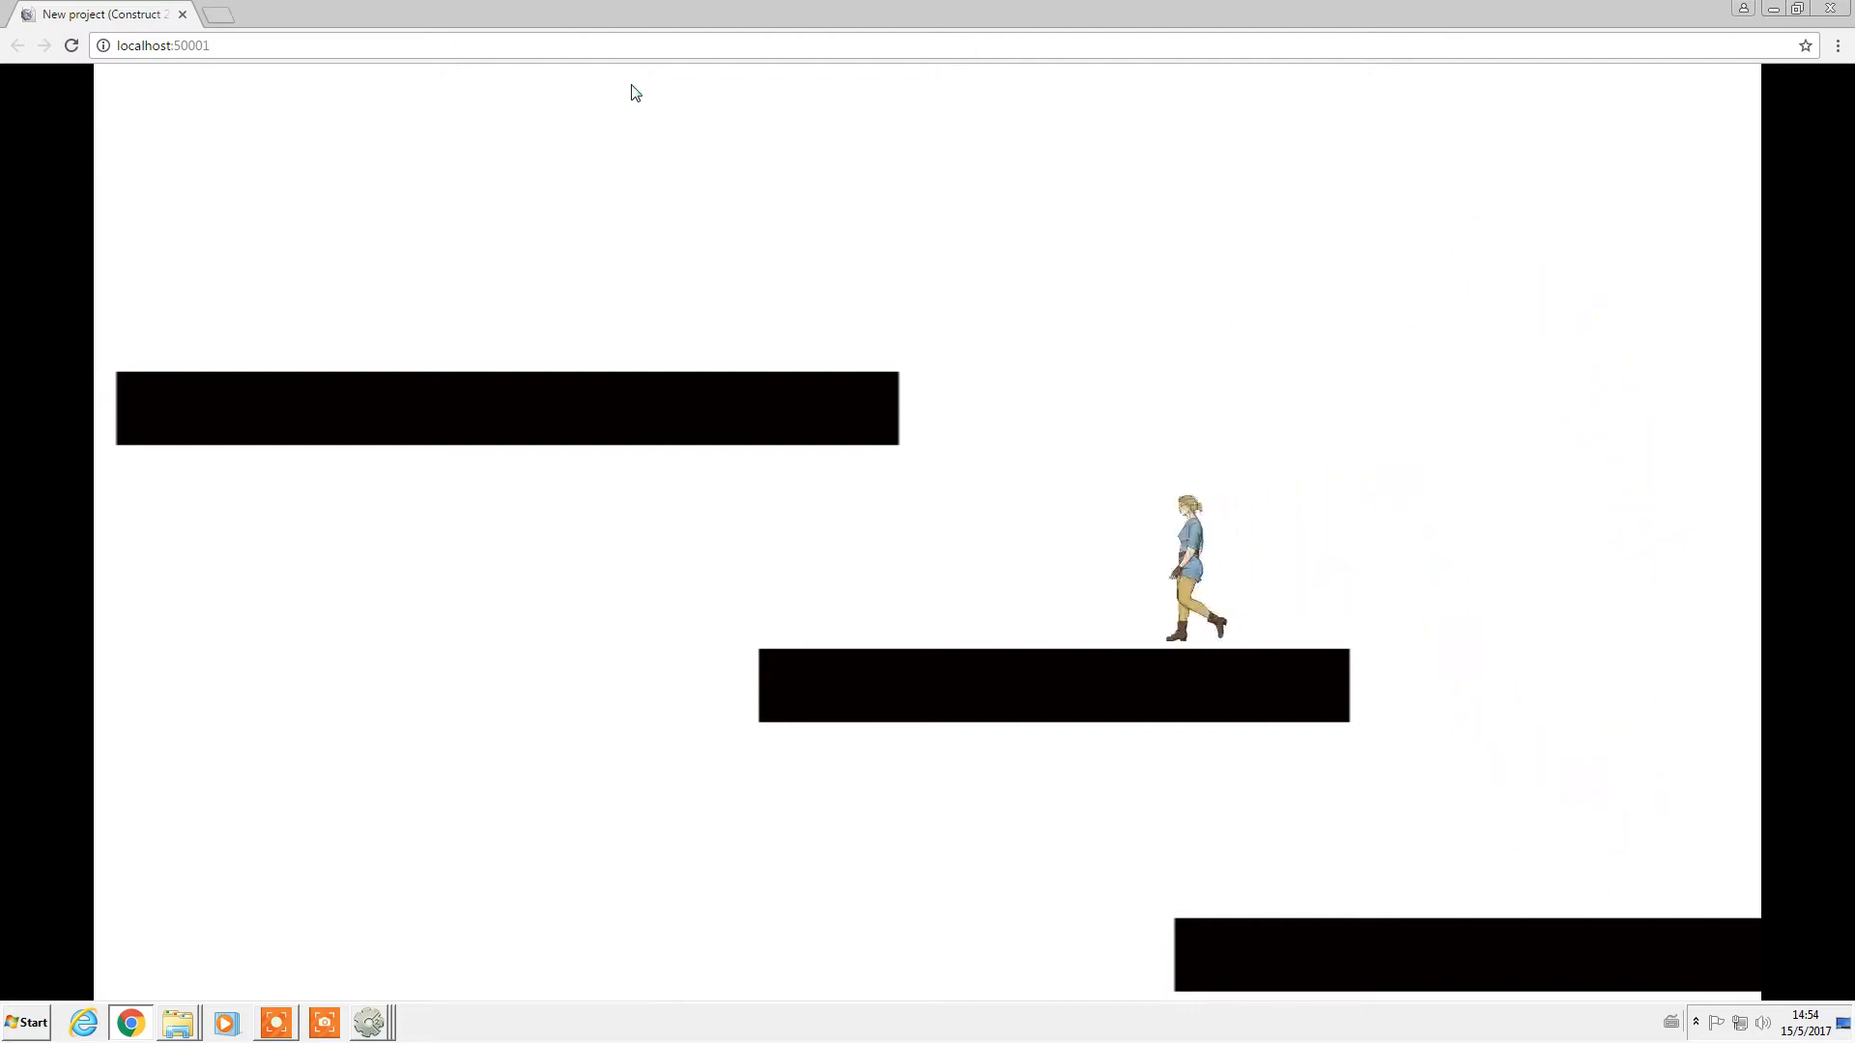
{"action": "left_click", "coordinate": [1829, 7]}
Switch to the GIFmovement03.capx project and preview its layout, walking the heman character in both directions before closing the preview.
{"action": "left_click", "coordinate": [368, 1022]}
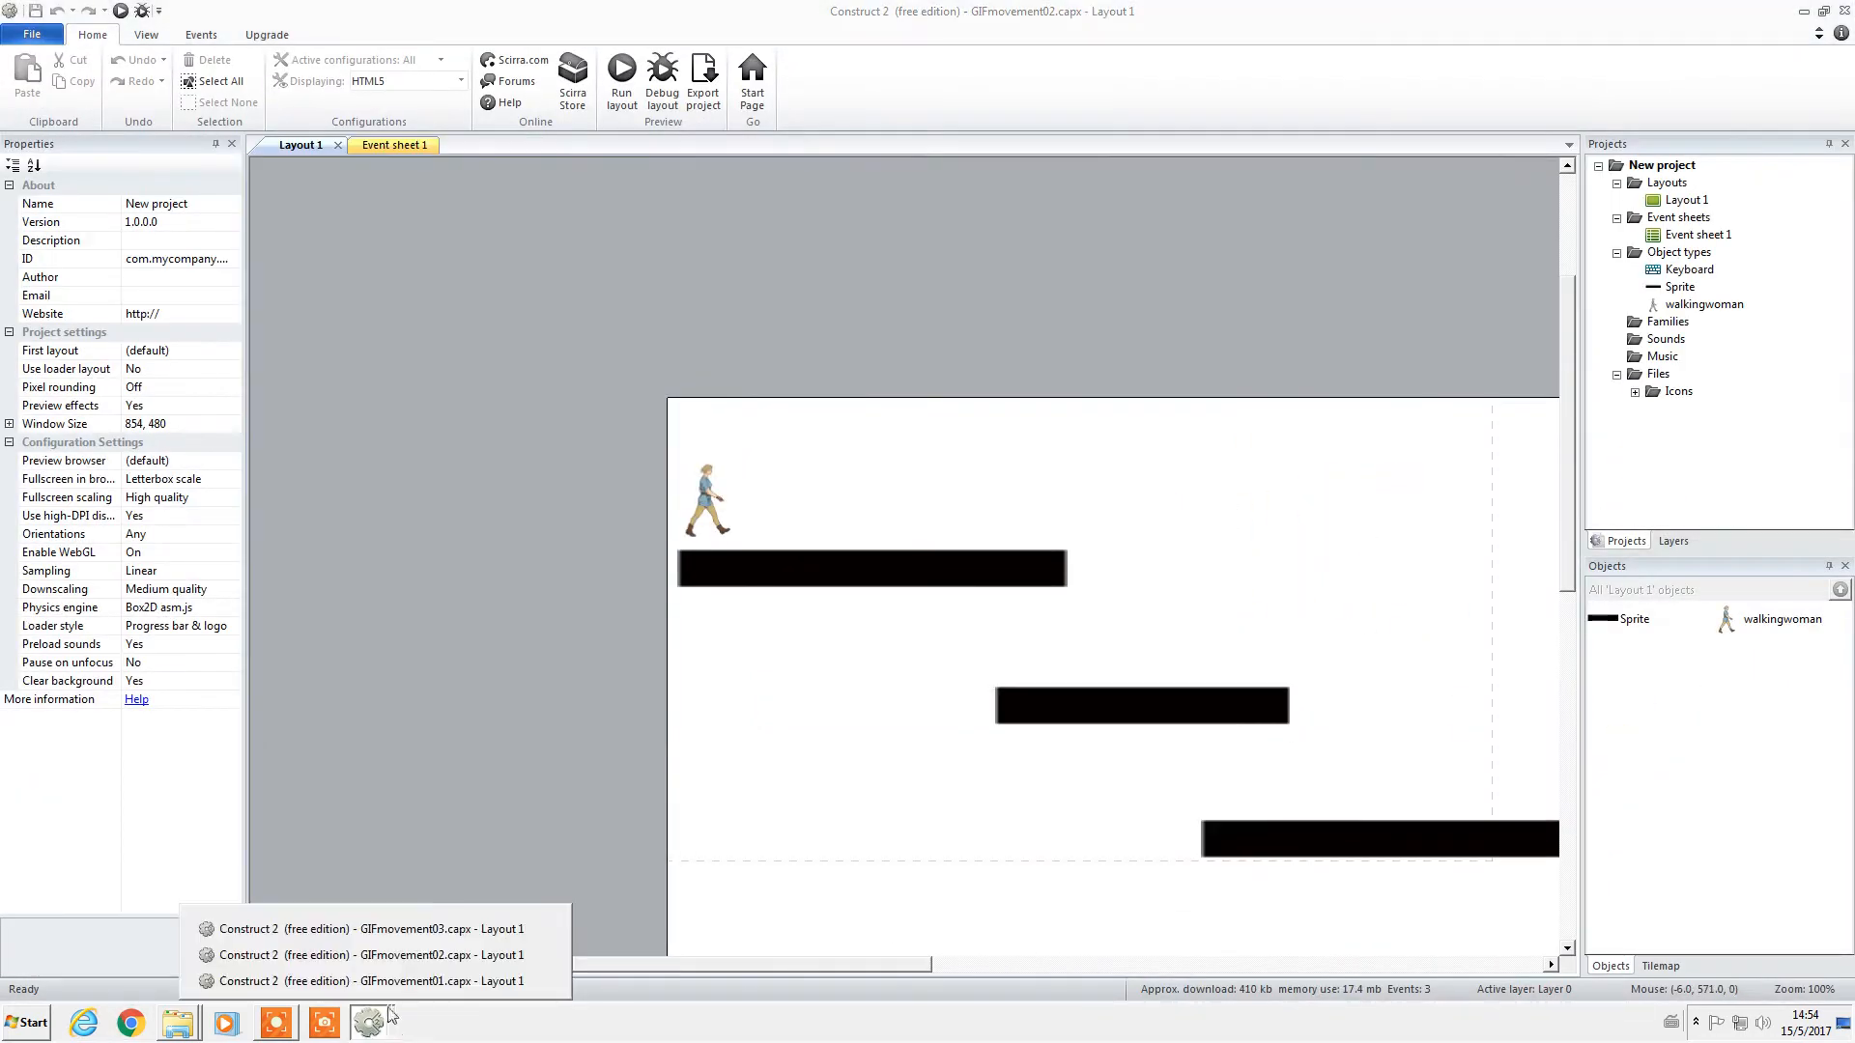
{"action": "left_click", "coordinate": [421, 933]}
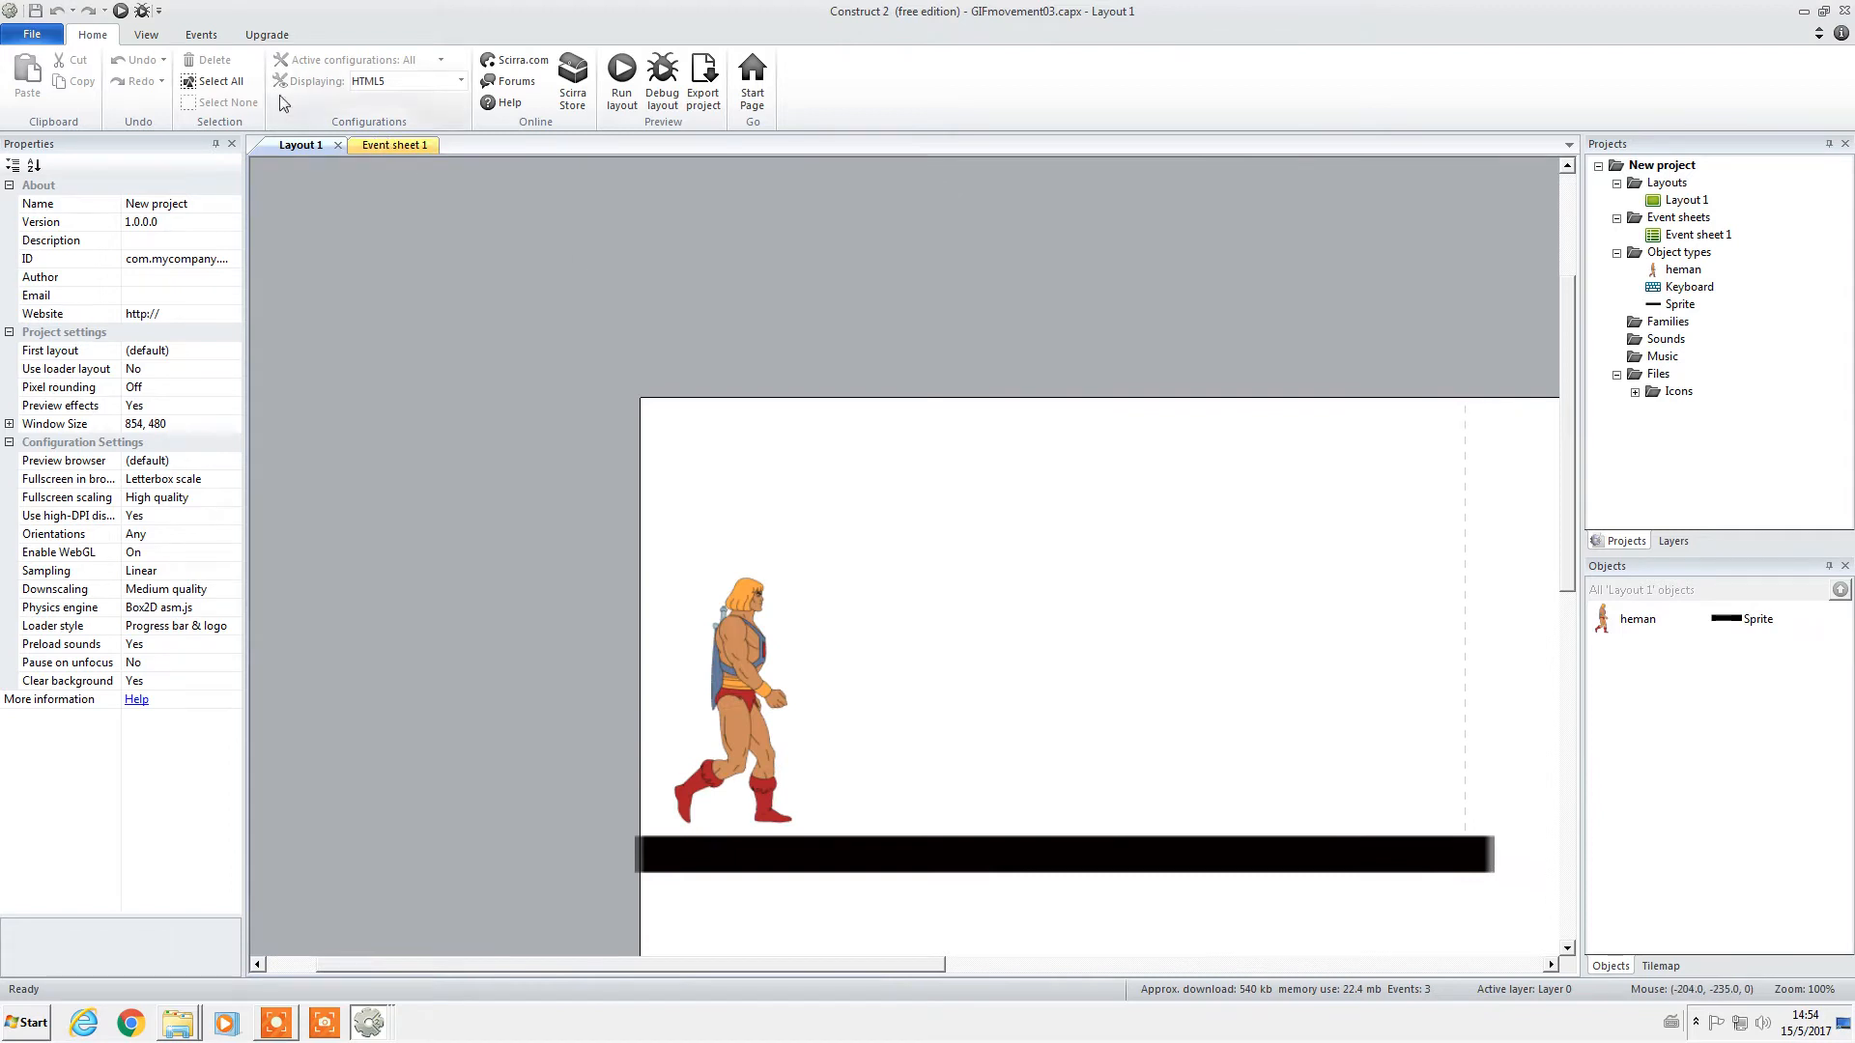
{"action": "left_click", "coordinate": [120, 11]}
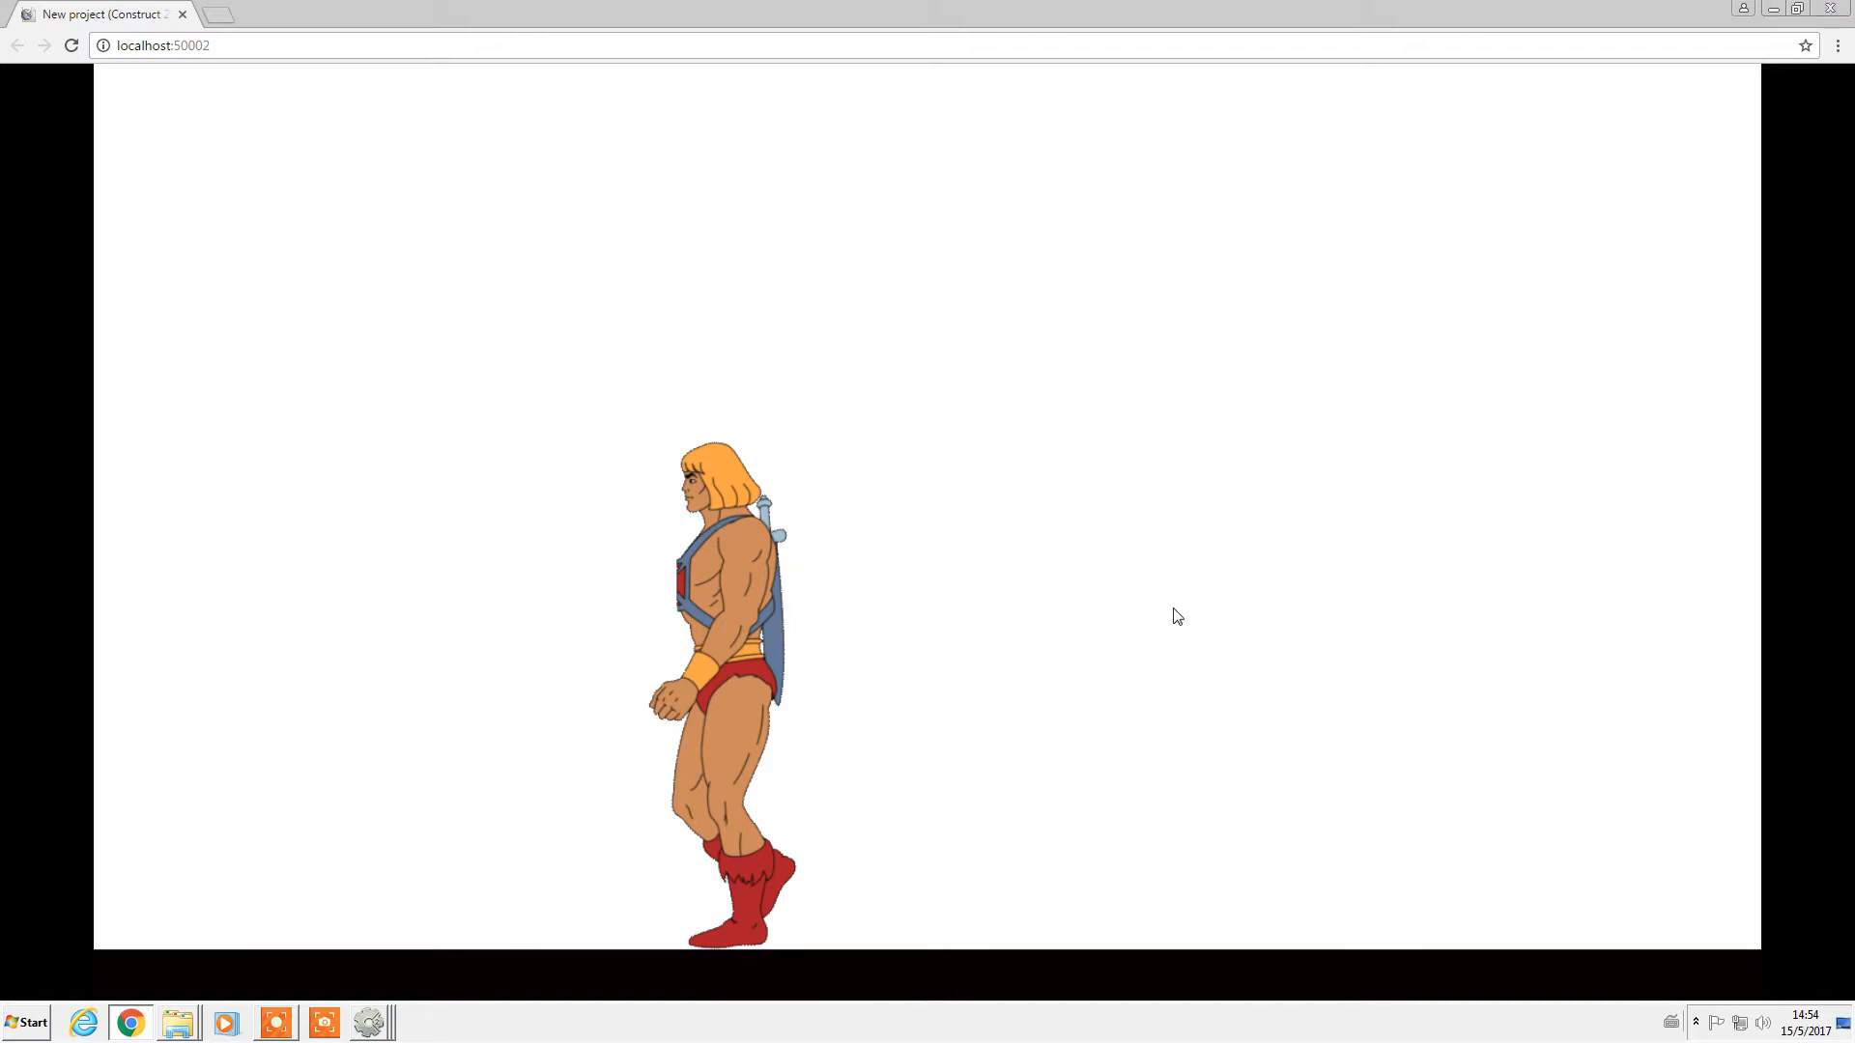
{"action": "key", "text": "Left"}
{"action": "key", "text": "Right"}
{"action": "key", "text": "Left"}
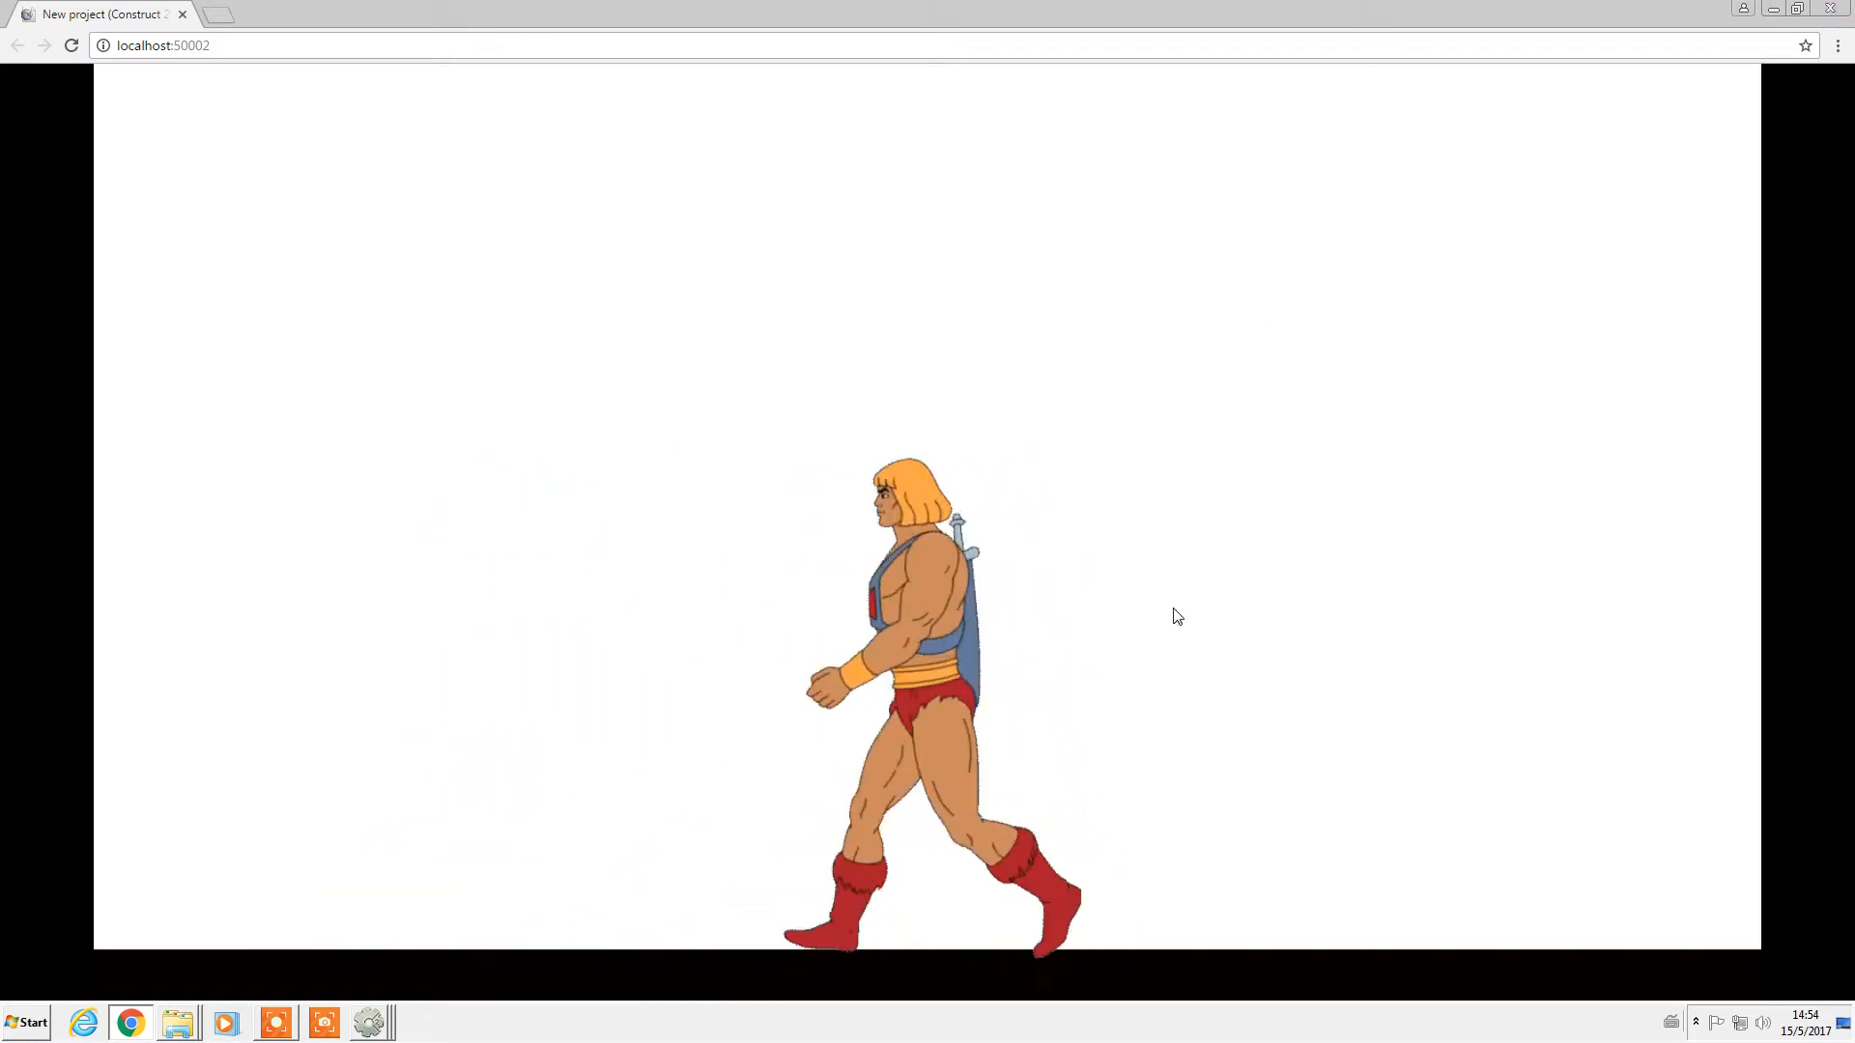
{"action": "left_click", "coordinate": [1828, 8]}
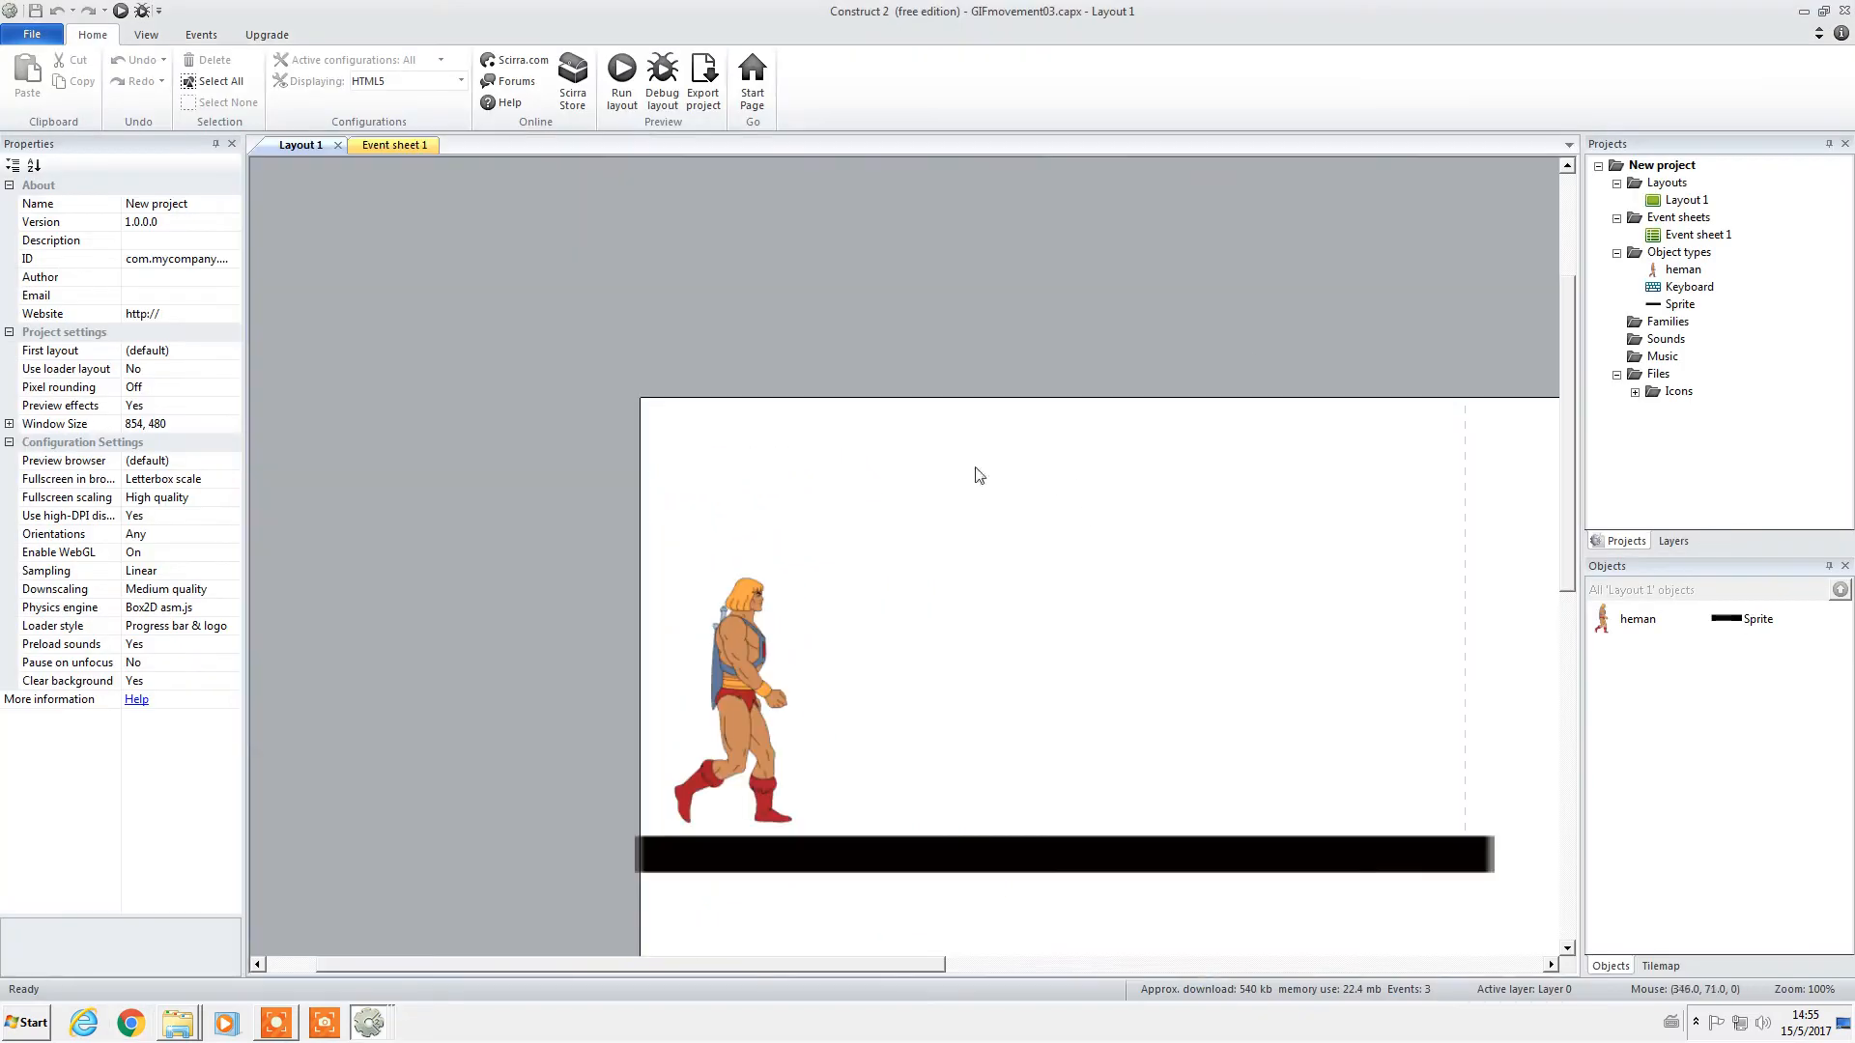
Clear the Construct 2 windows from the desktop and go to the Google Drive sign-in page through drive.google.com in Chrome.
{"action": "left_click", "coordinate": [1844, 11]}
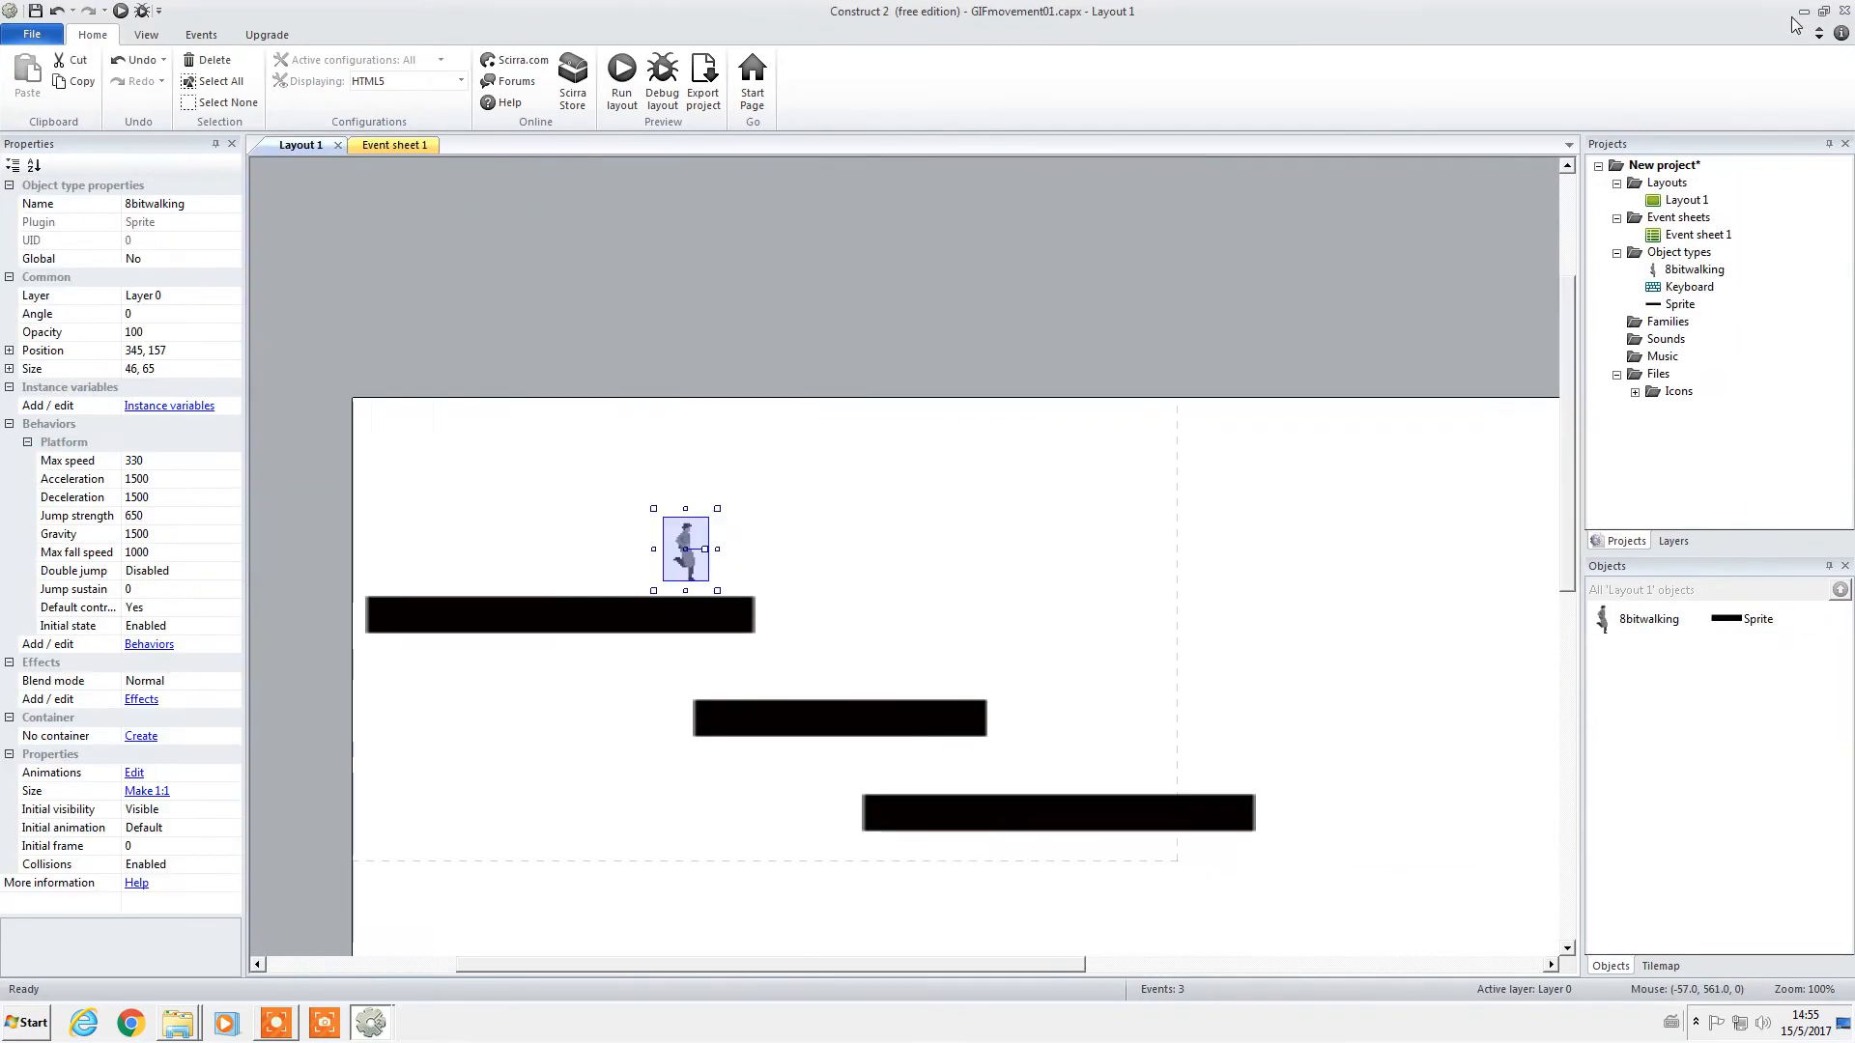
{"action": "left_click", "coordinate": [1803, 11]}
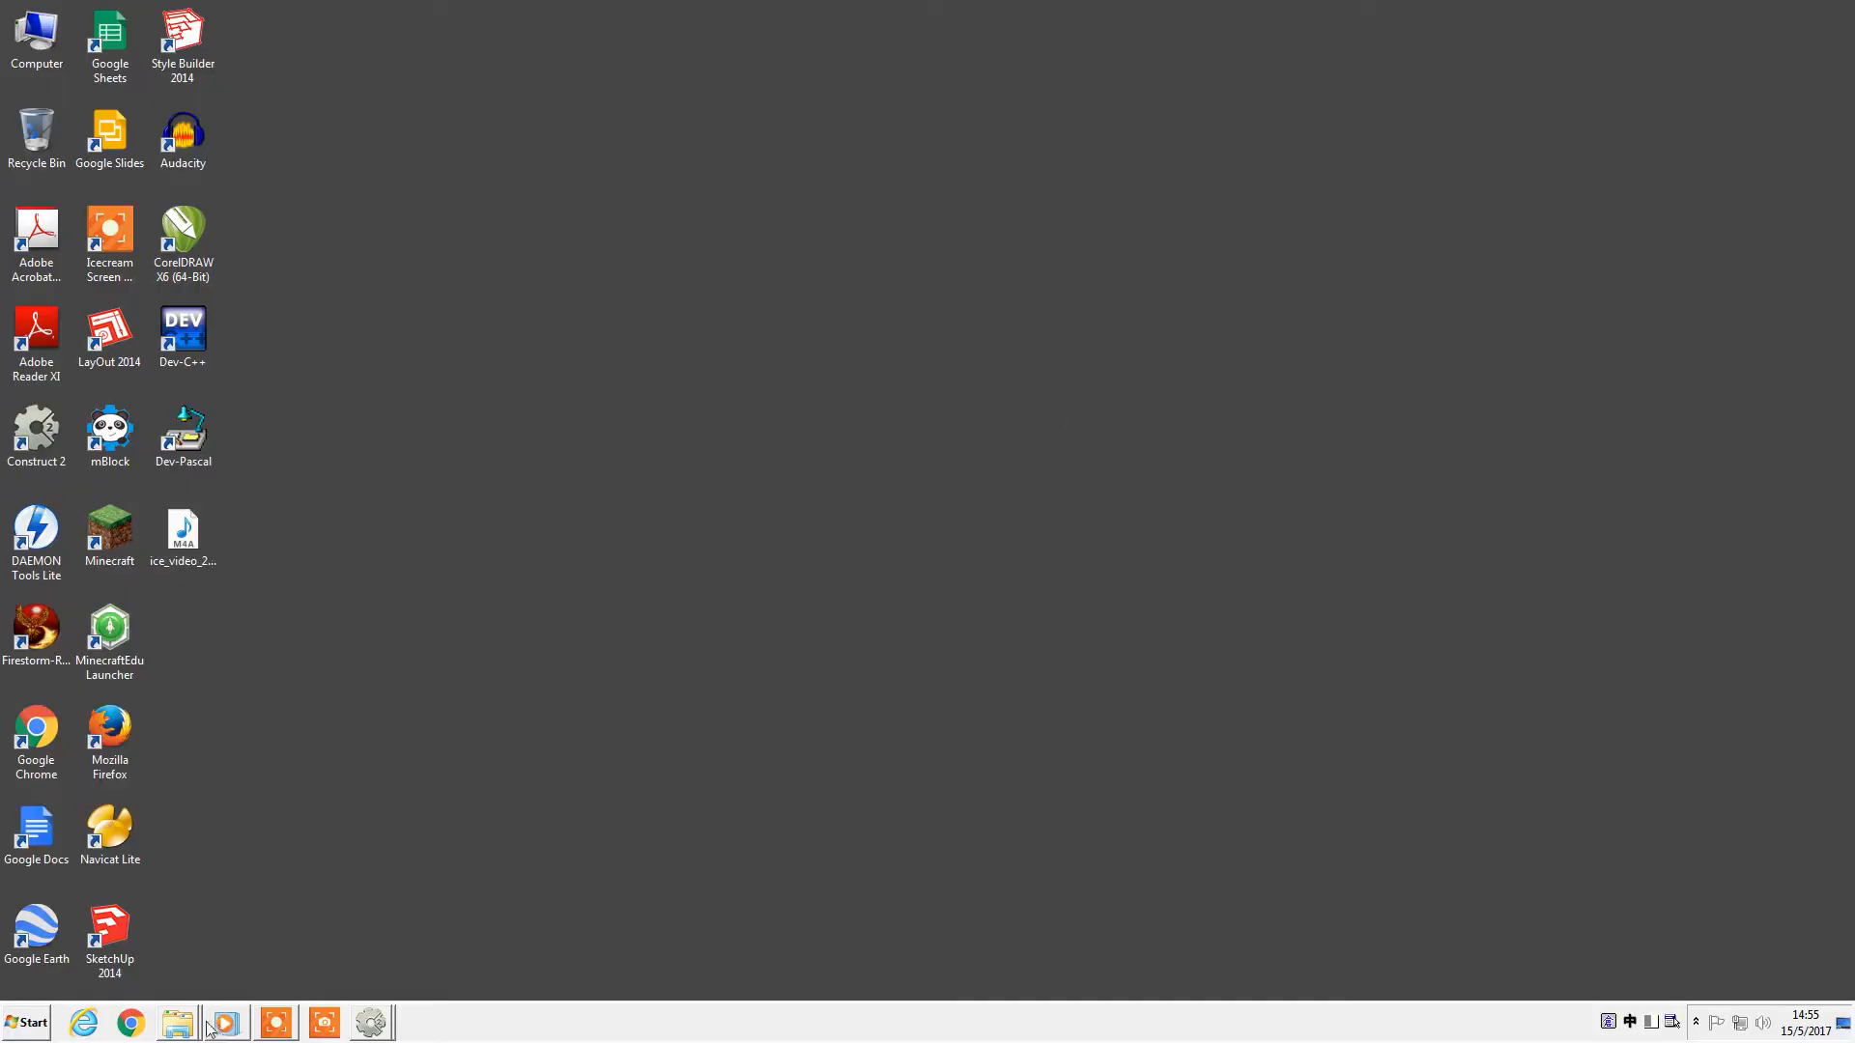
{"action": "left_click", "coordinate": [155, 1028]}
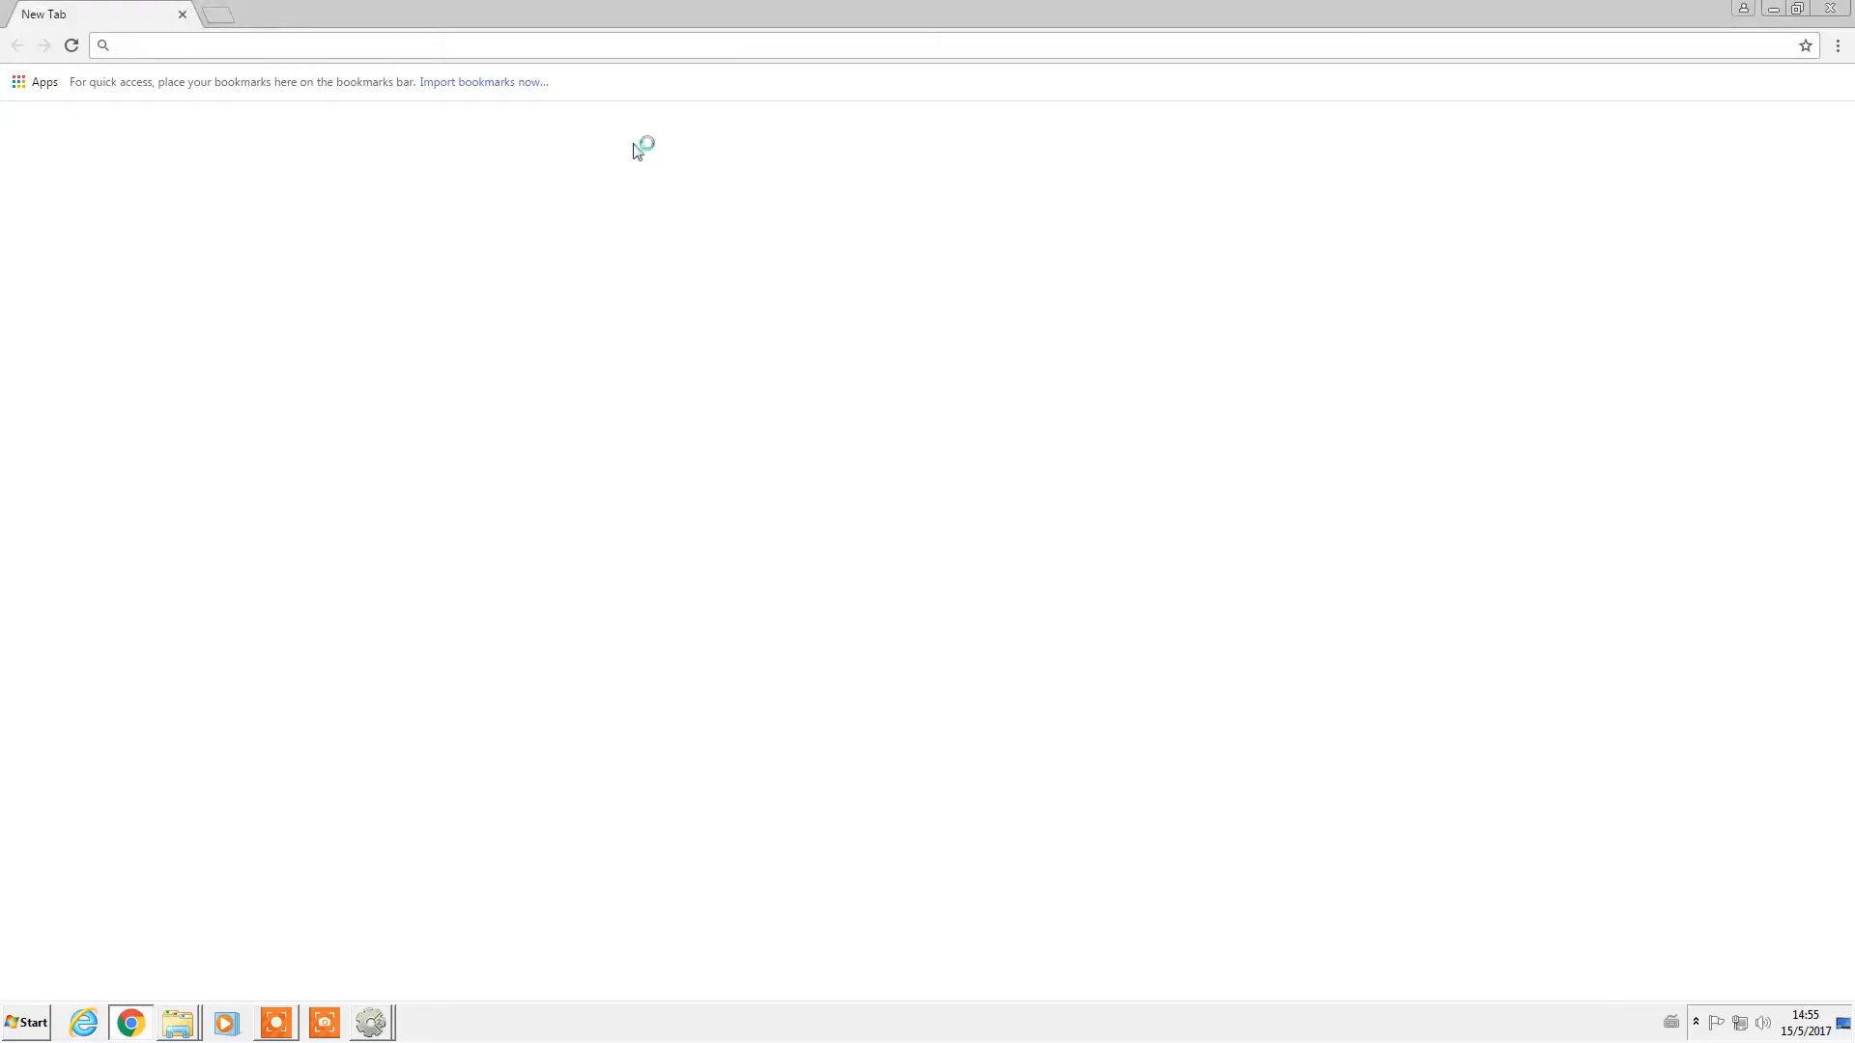
{"action": "type", "text": "drive.google.com"}
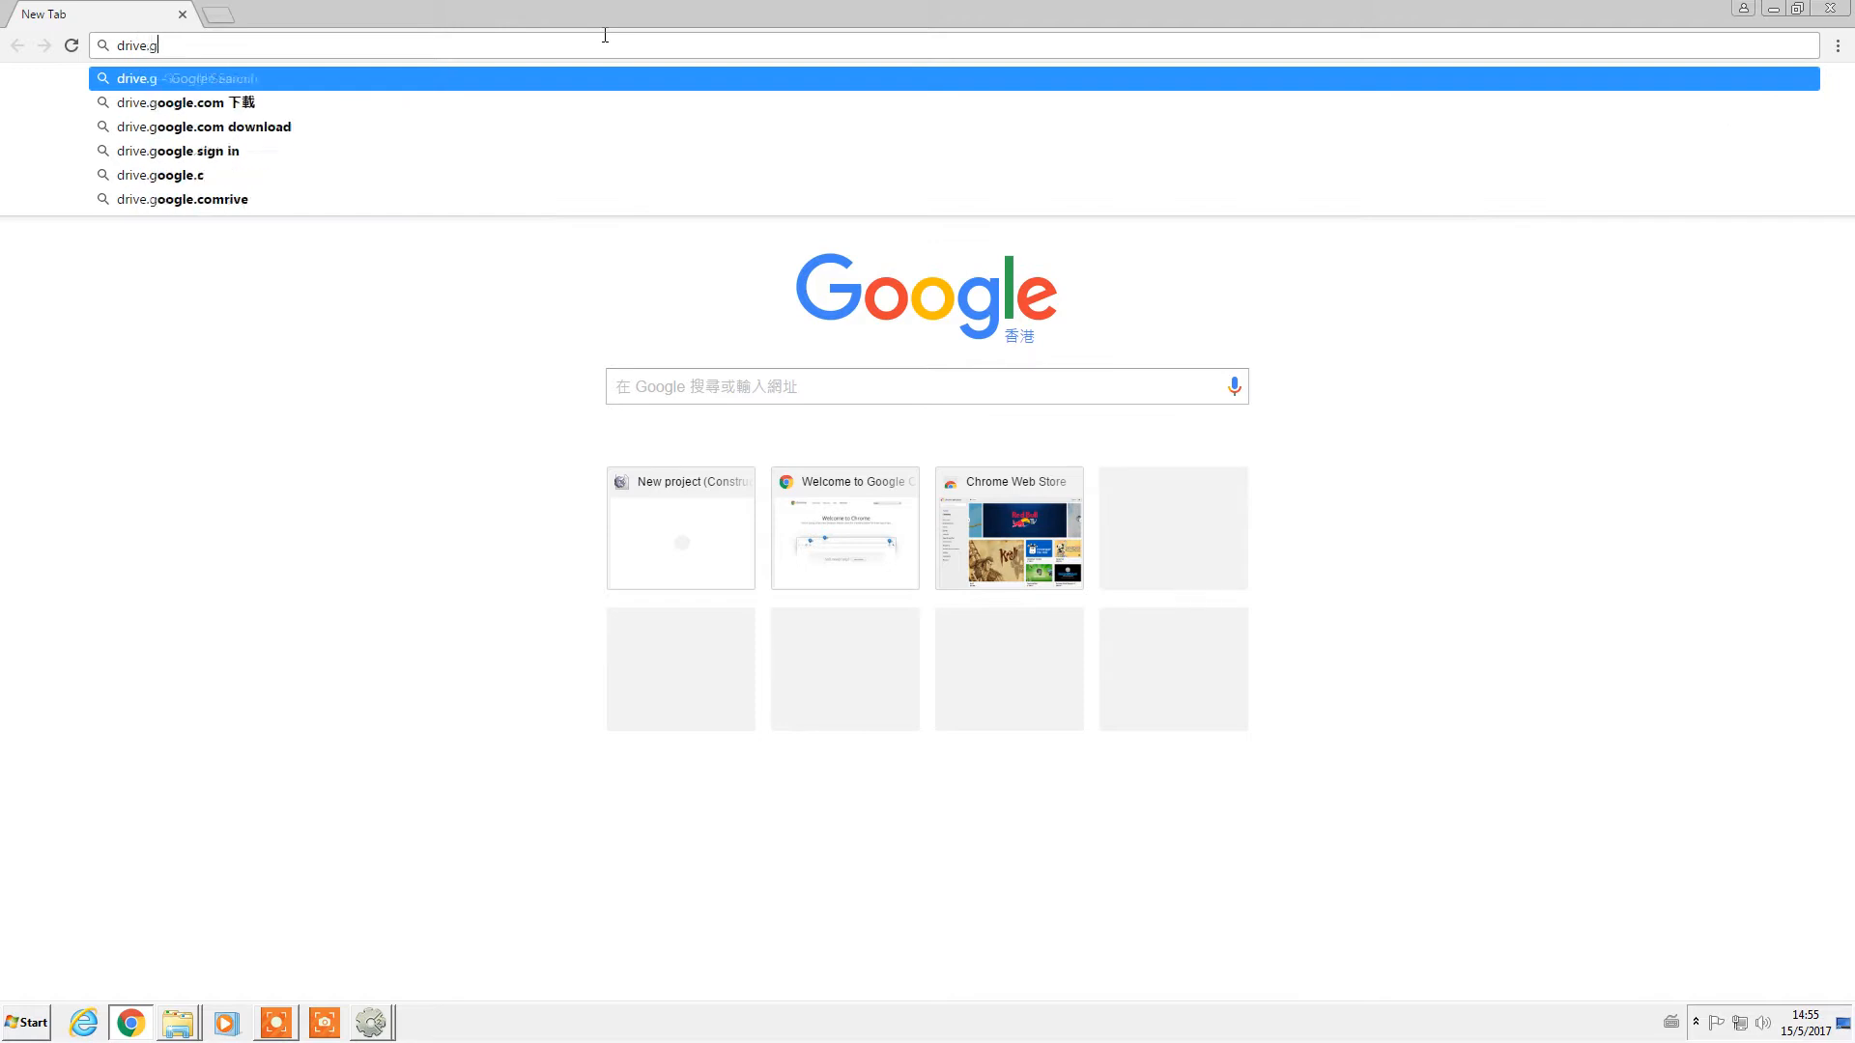
{"action": "key", "text": "Return"}
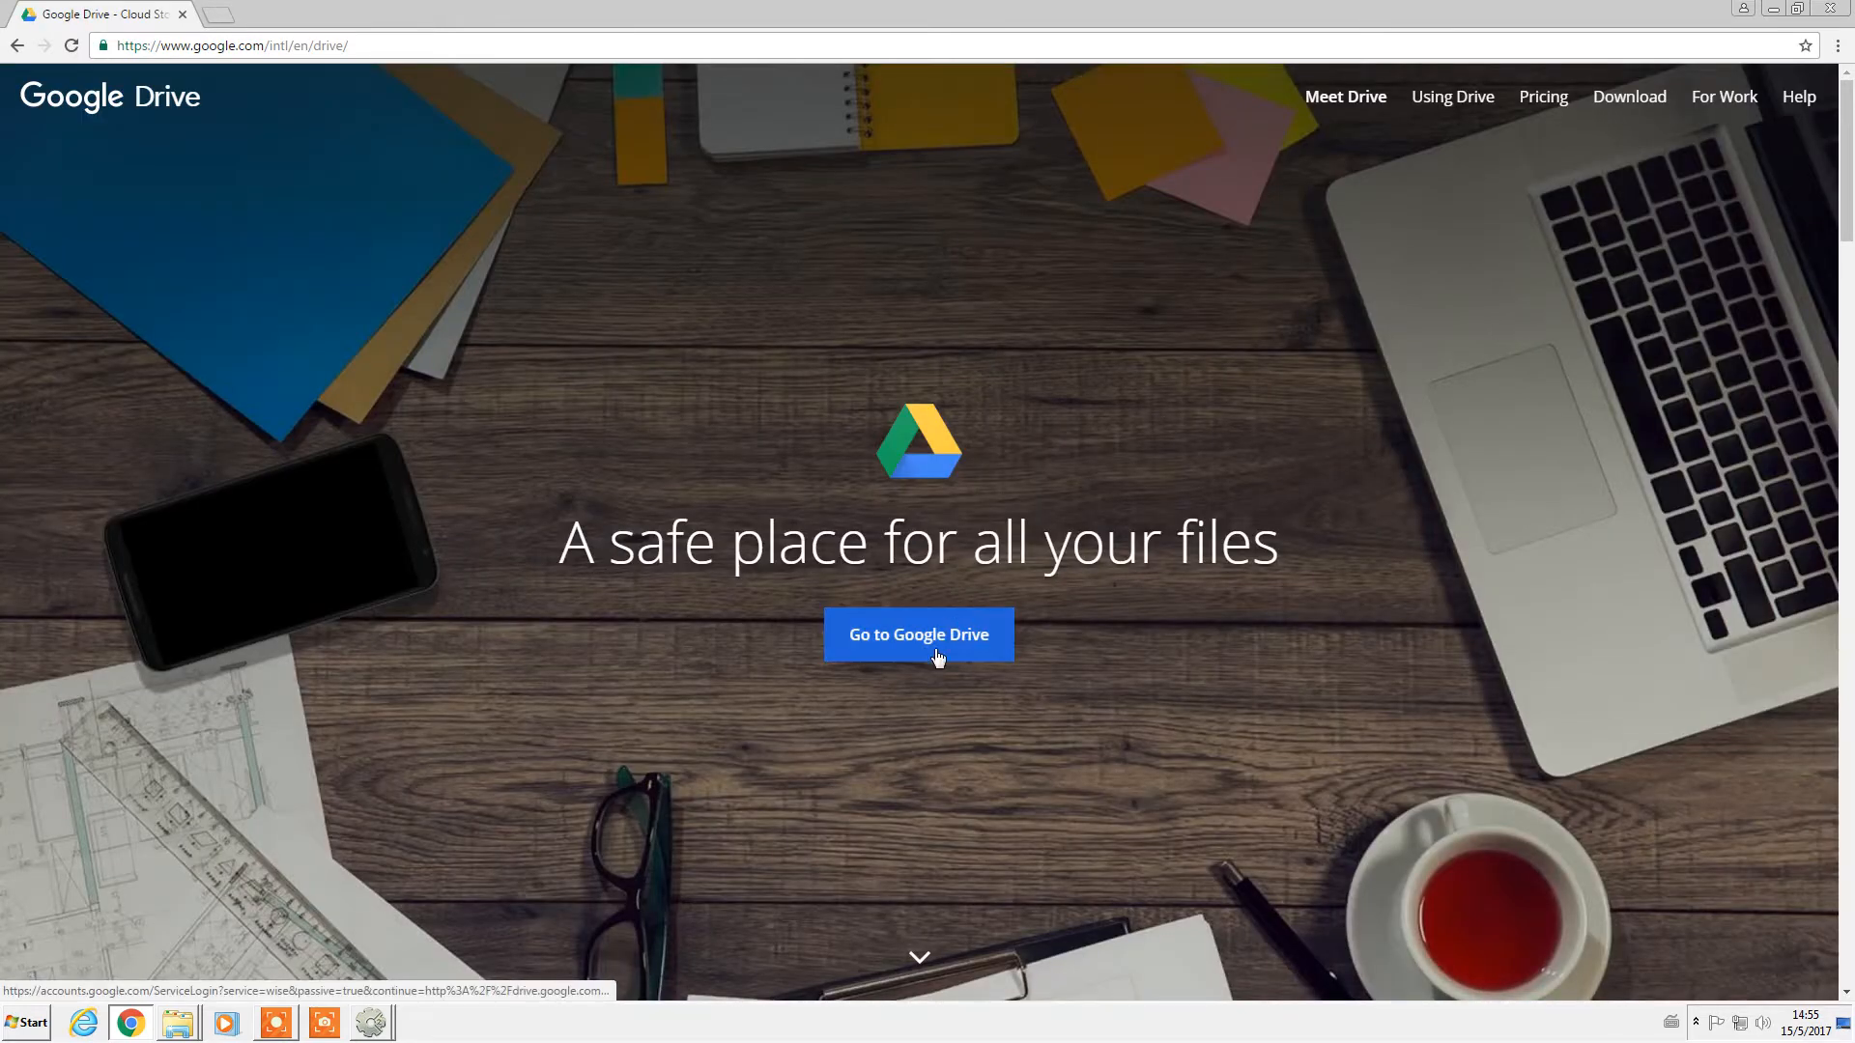
{"action": "left_click", "coordinate": [936, 655]}
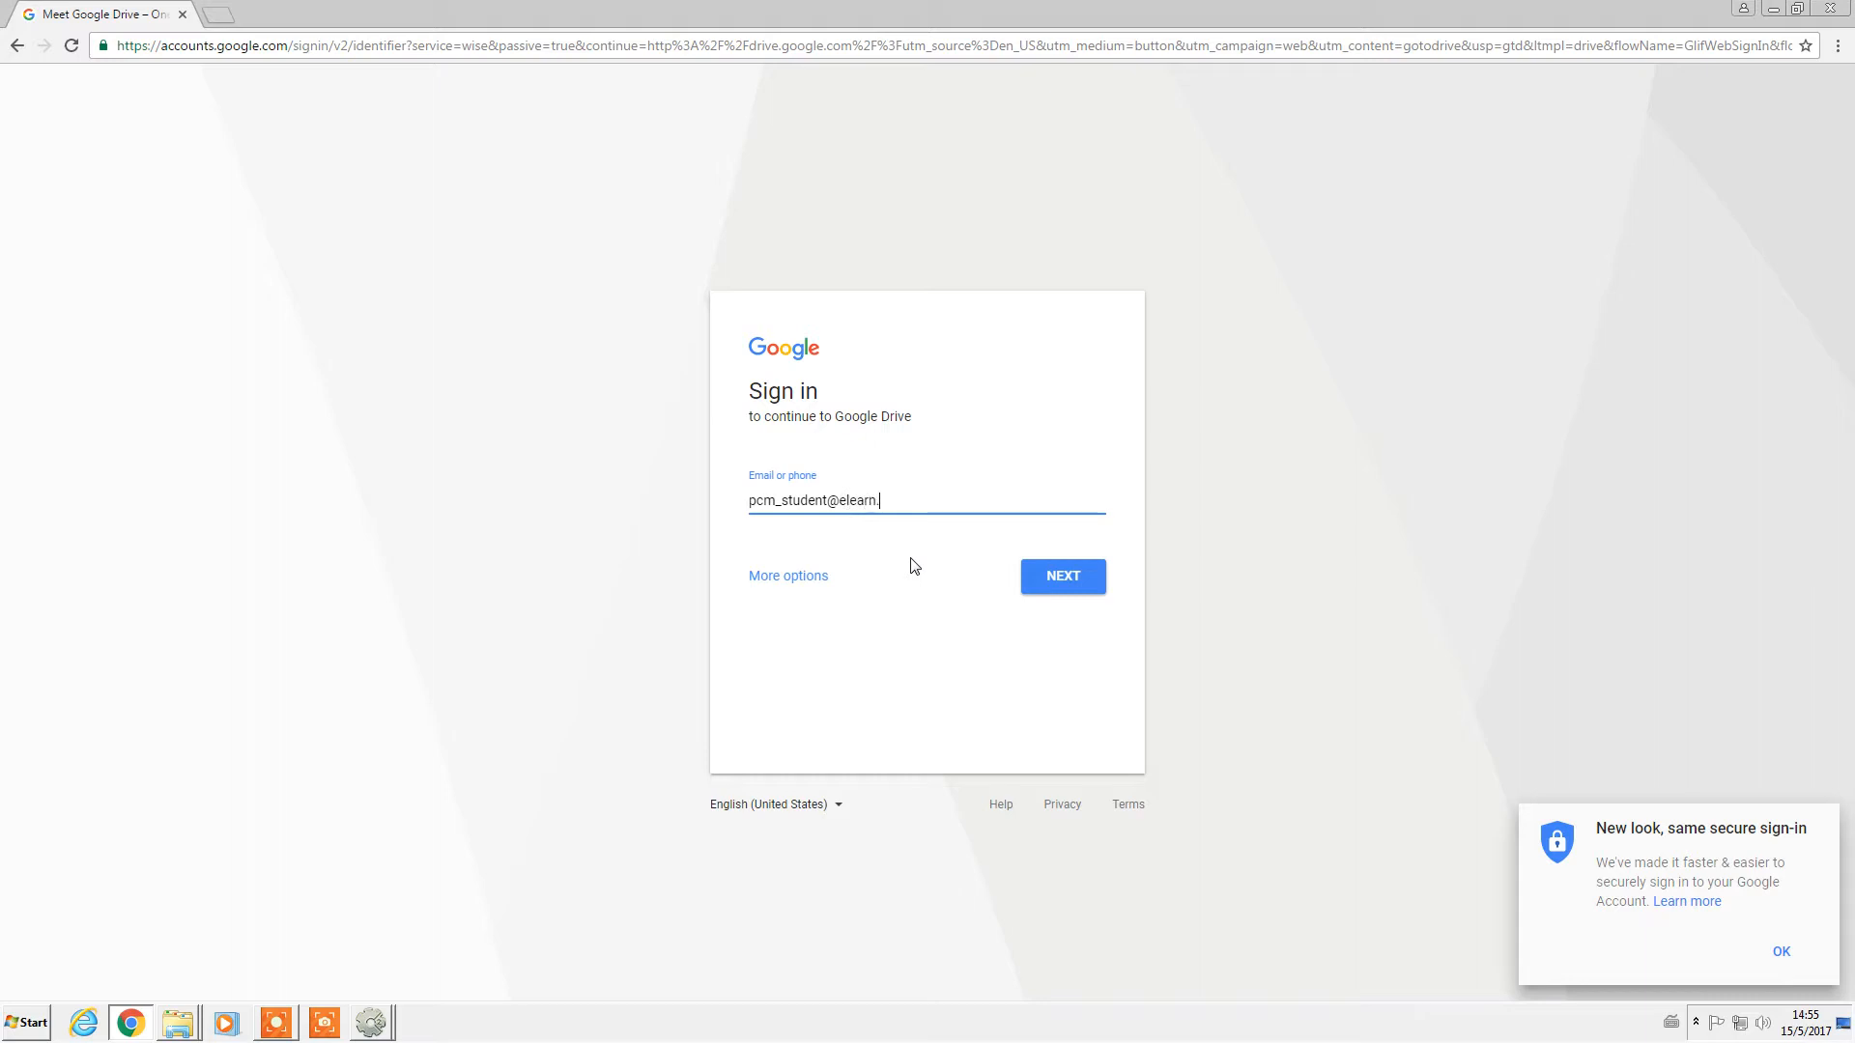
Sign in to Google Drive with the account e-mail and password, and let the browser save the password.
{"action": "type", "text": ".hk"}
{"action": "key", "text": "Return"}
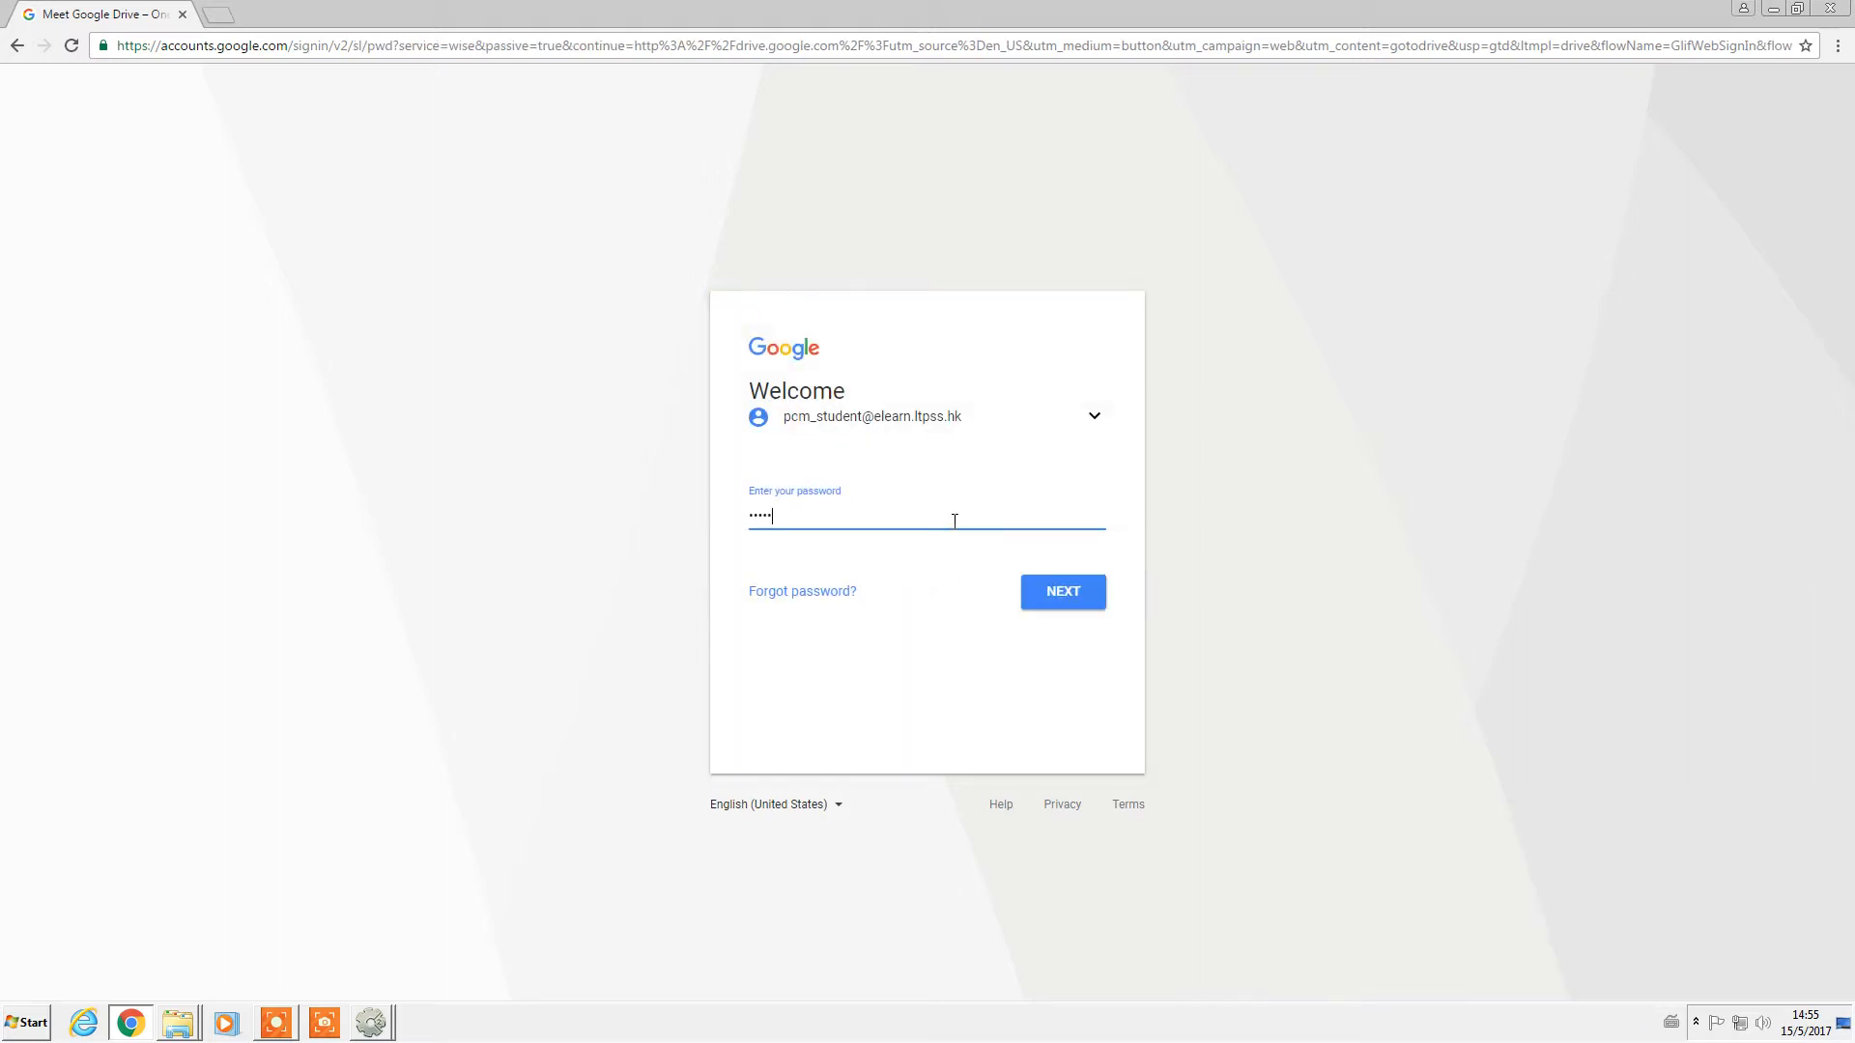
{"action": "key", "text": "Return"}
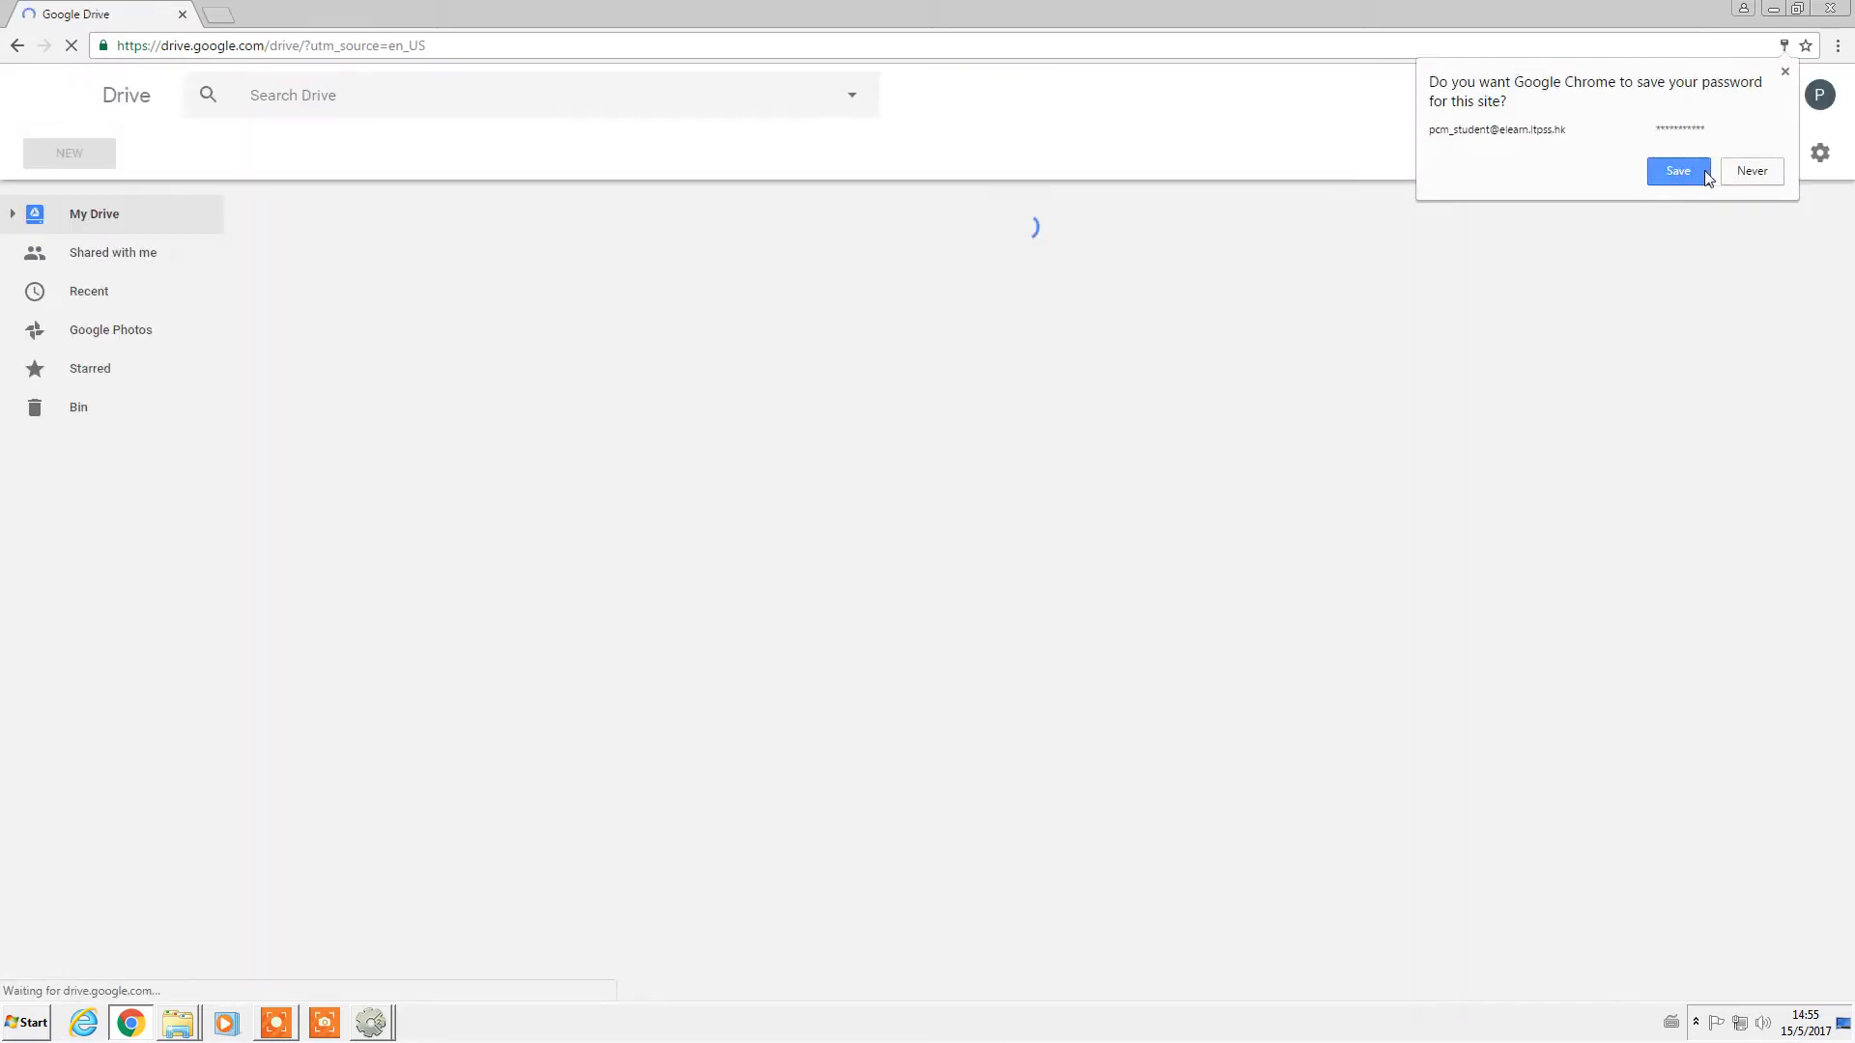
{"action": "left_click", "coordinate": [1700, 171]}
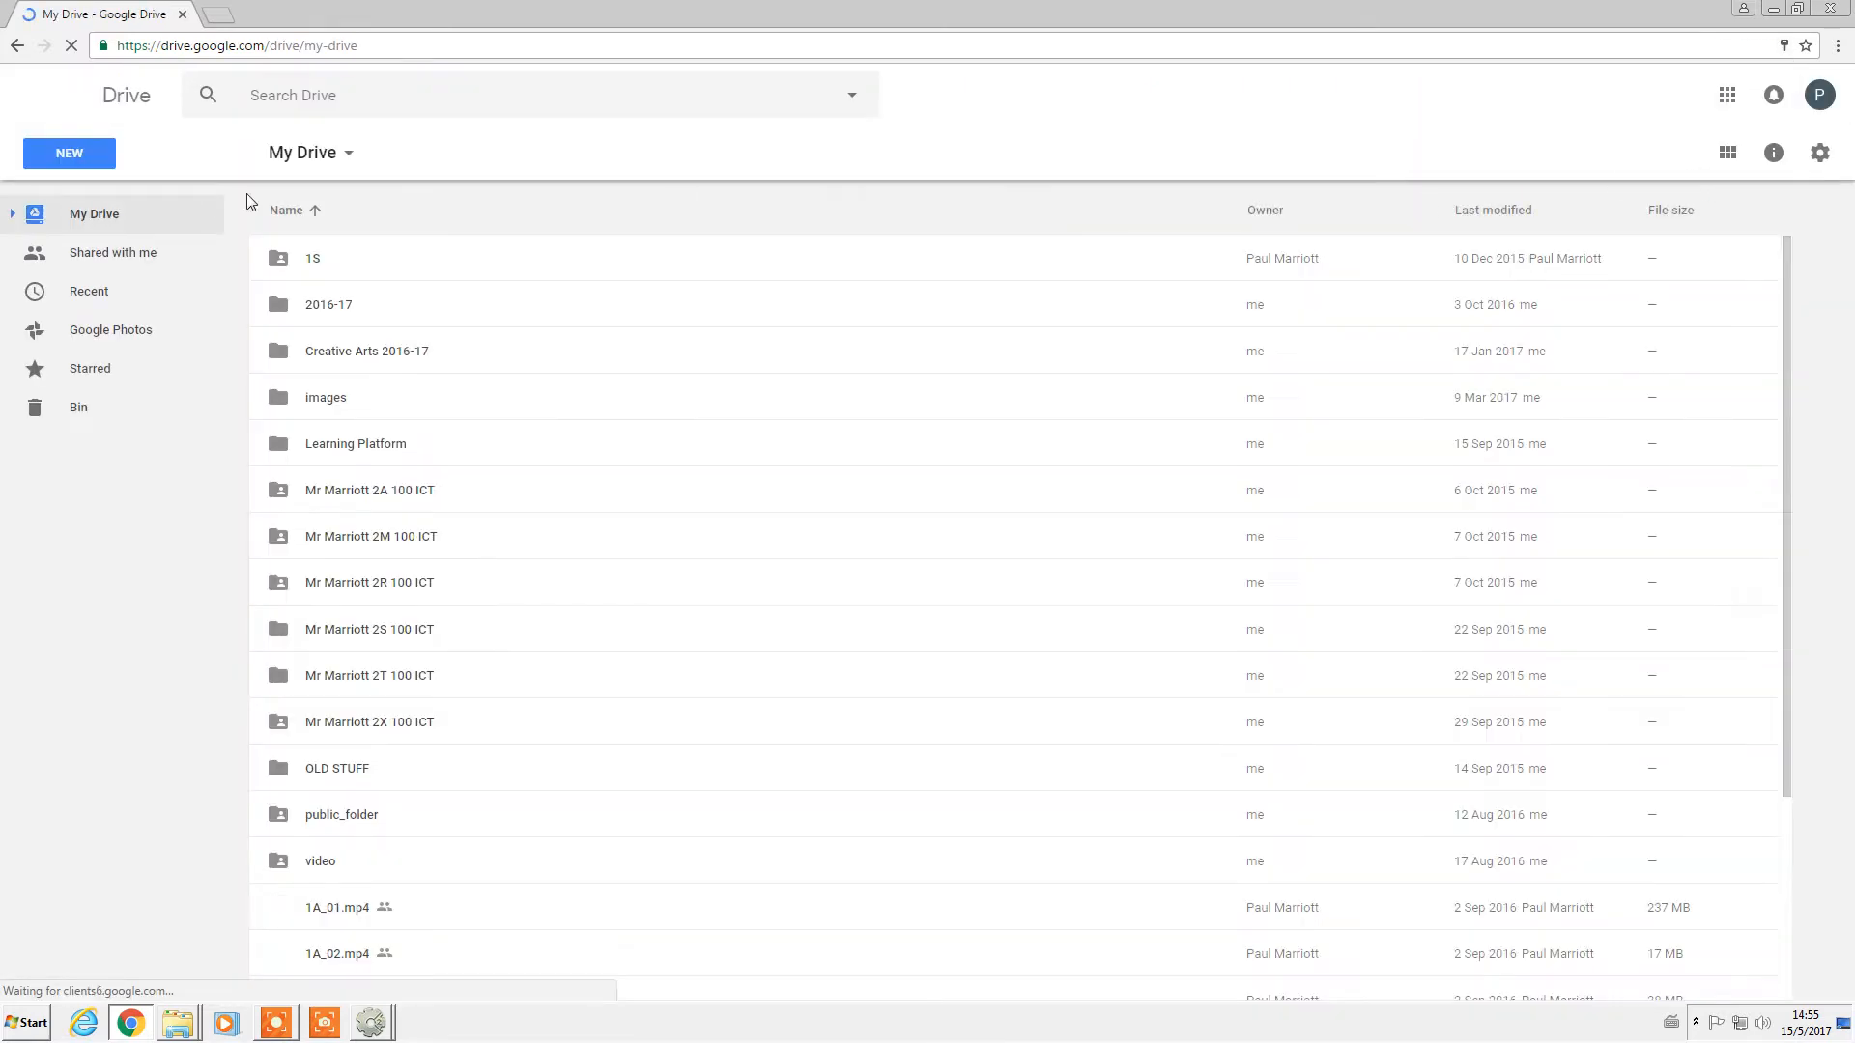
Open the GIFs folder inside the CA_AnimationProject folder among the items shared with the account.
{"action": "left_click", "coordinate": [116, 263]}
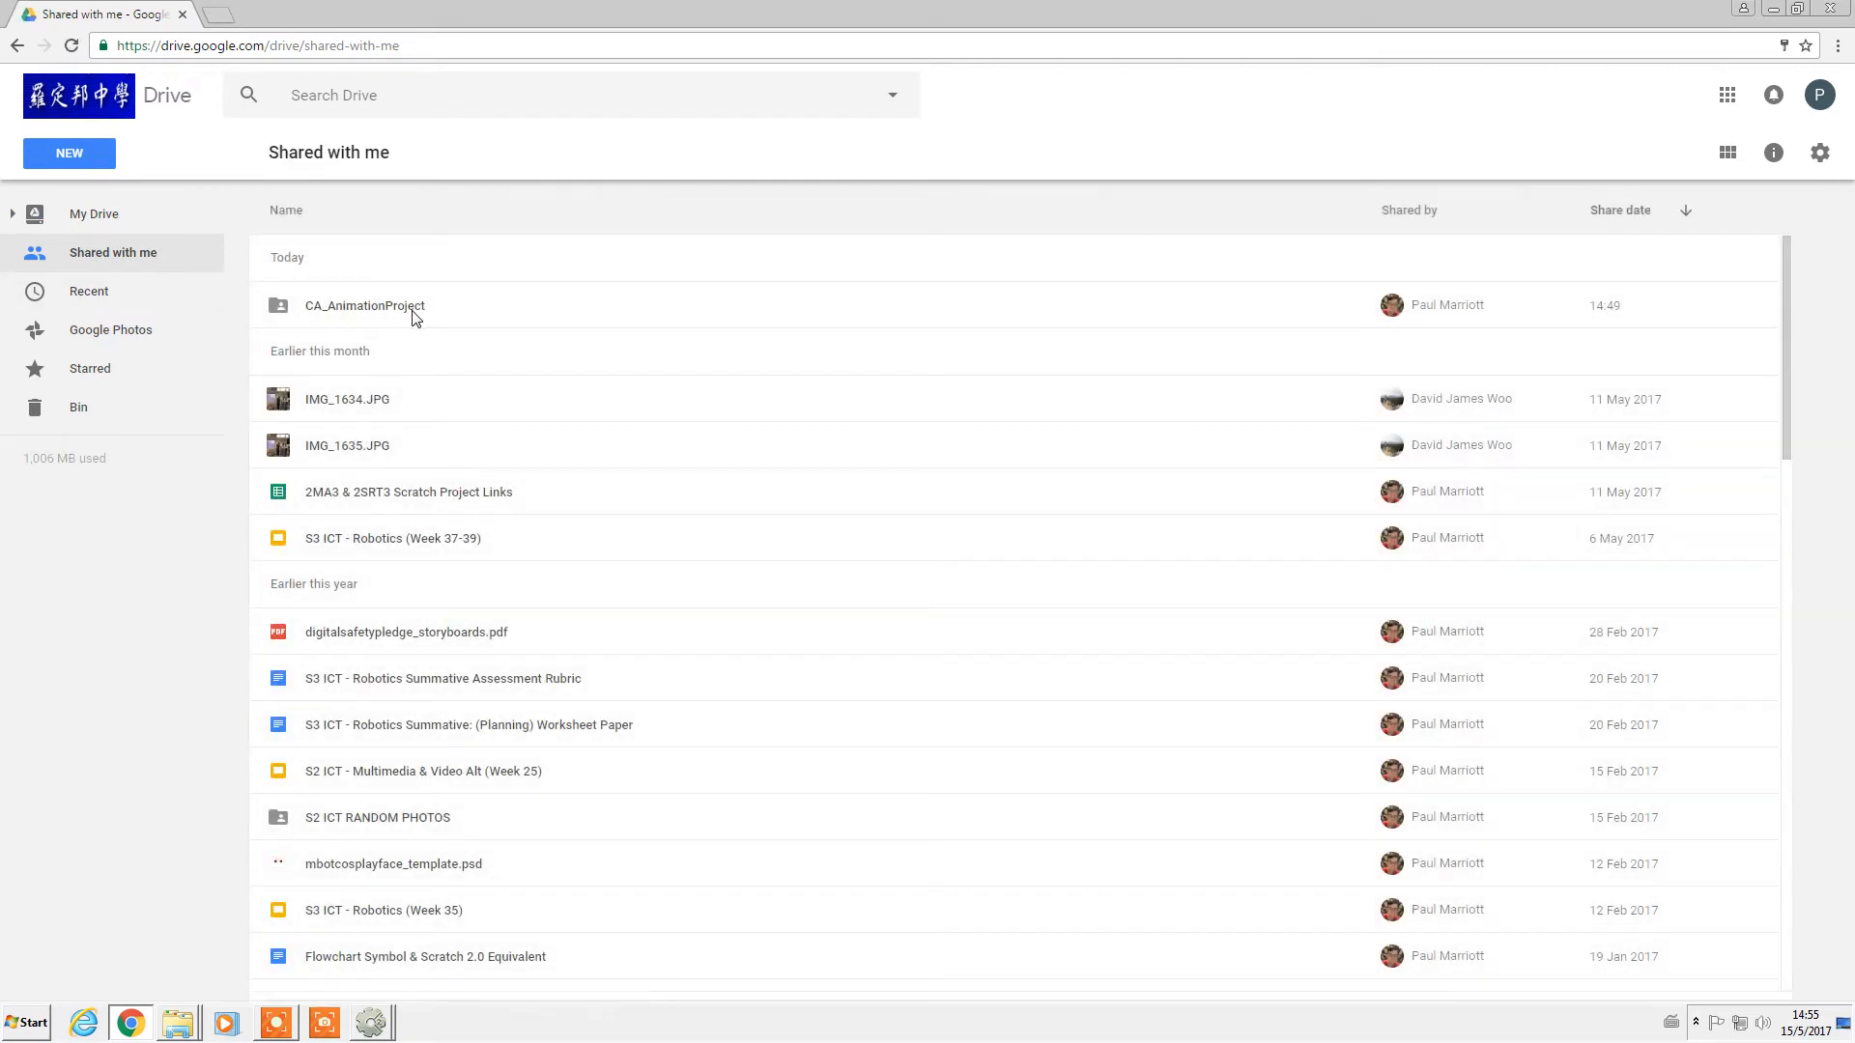
{"action": "double_click", "coordinate": [370, 307]}
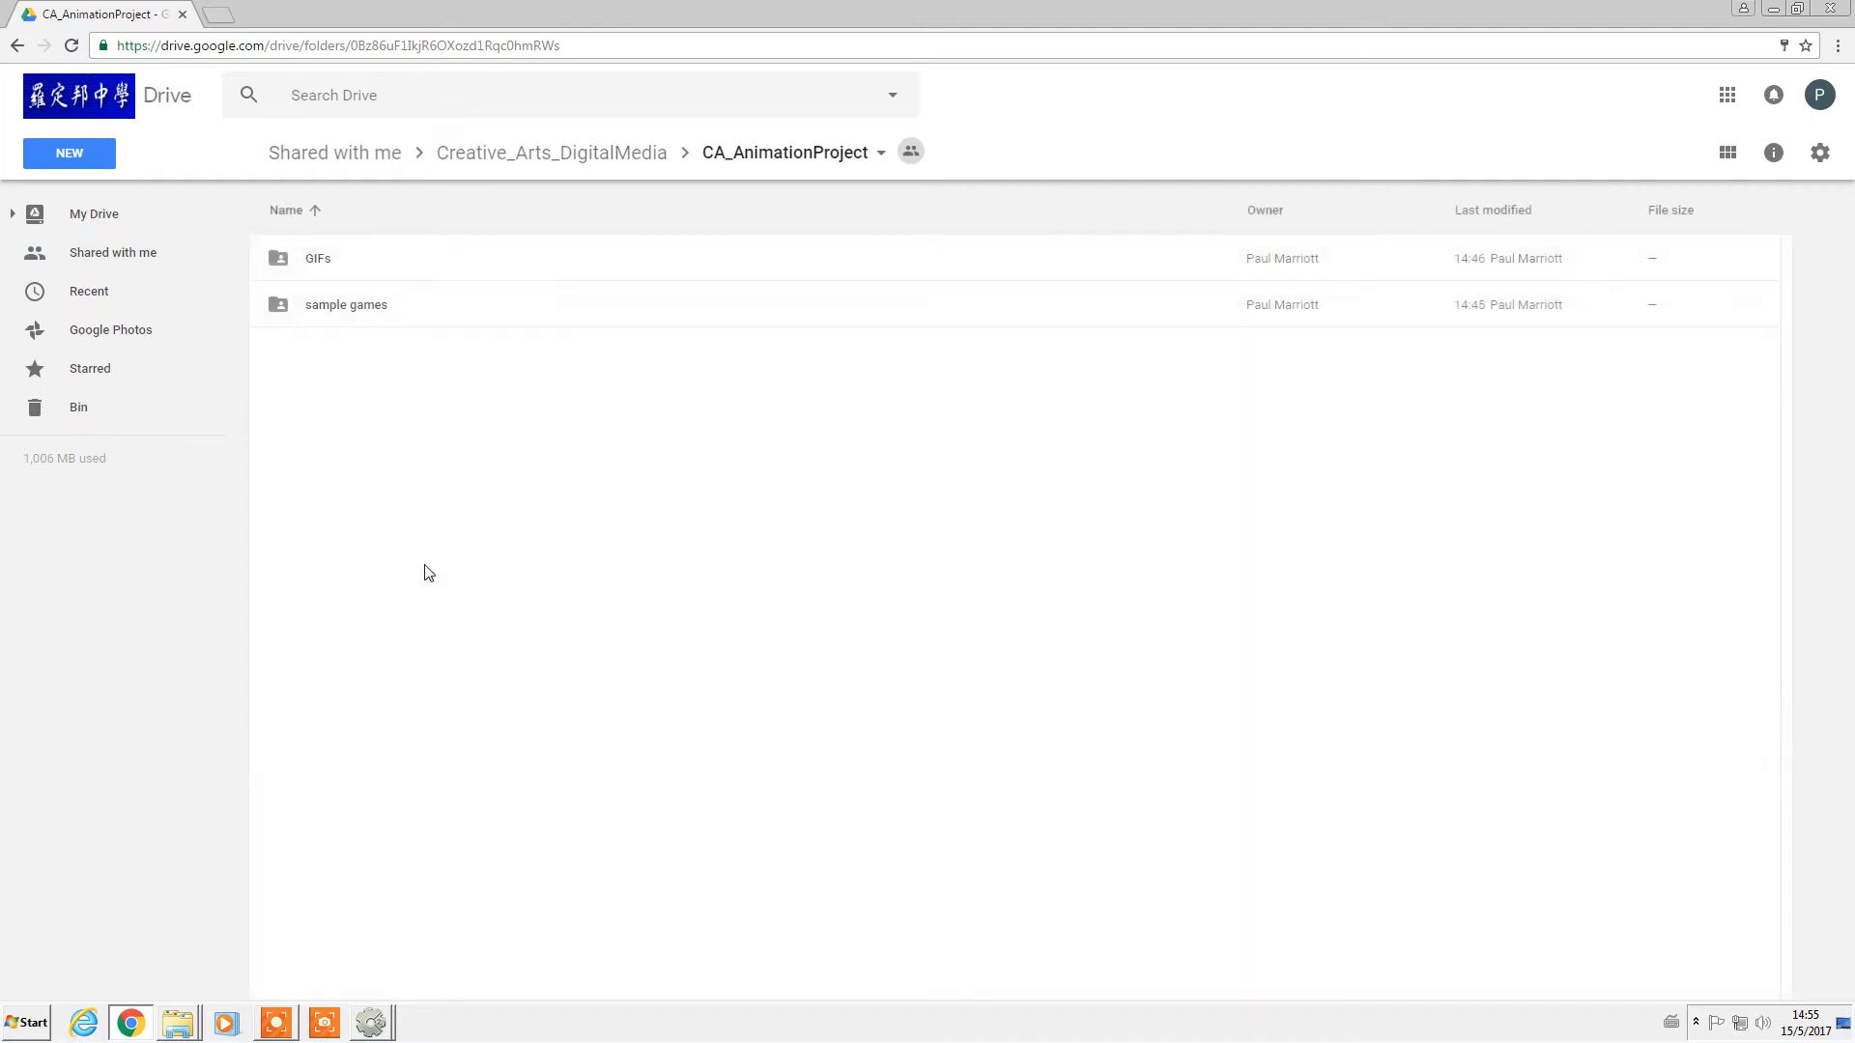
{"action": "double_click", "coordinate": [328, 258]}
View the GIF files in the "from students" folder and return to the GIFs folder.
{"action": "left_click", "coordinate": [355, 307]}
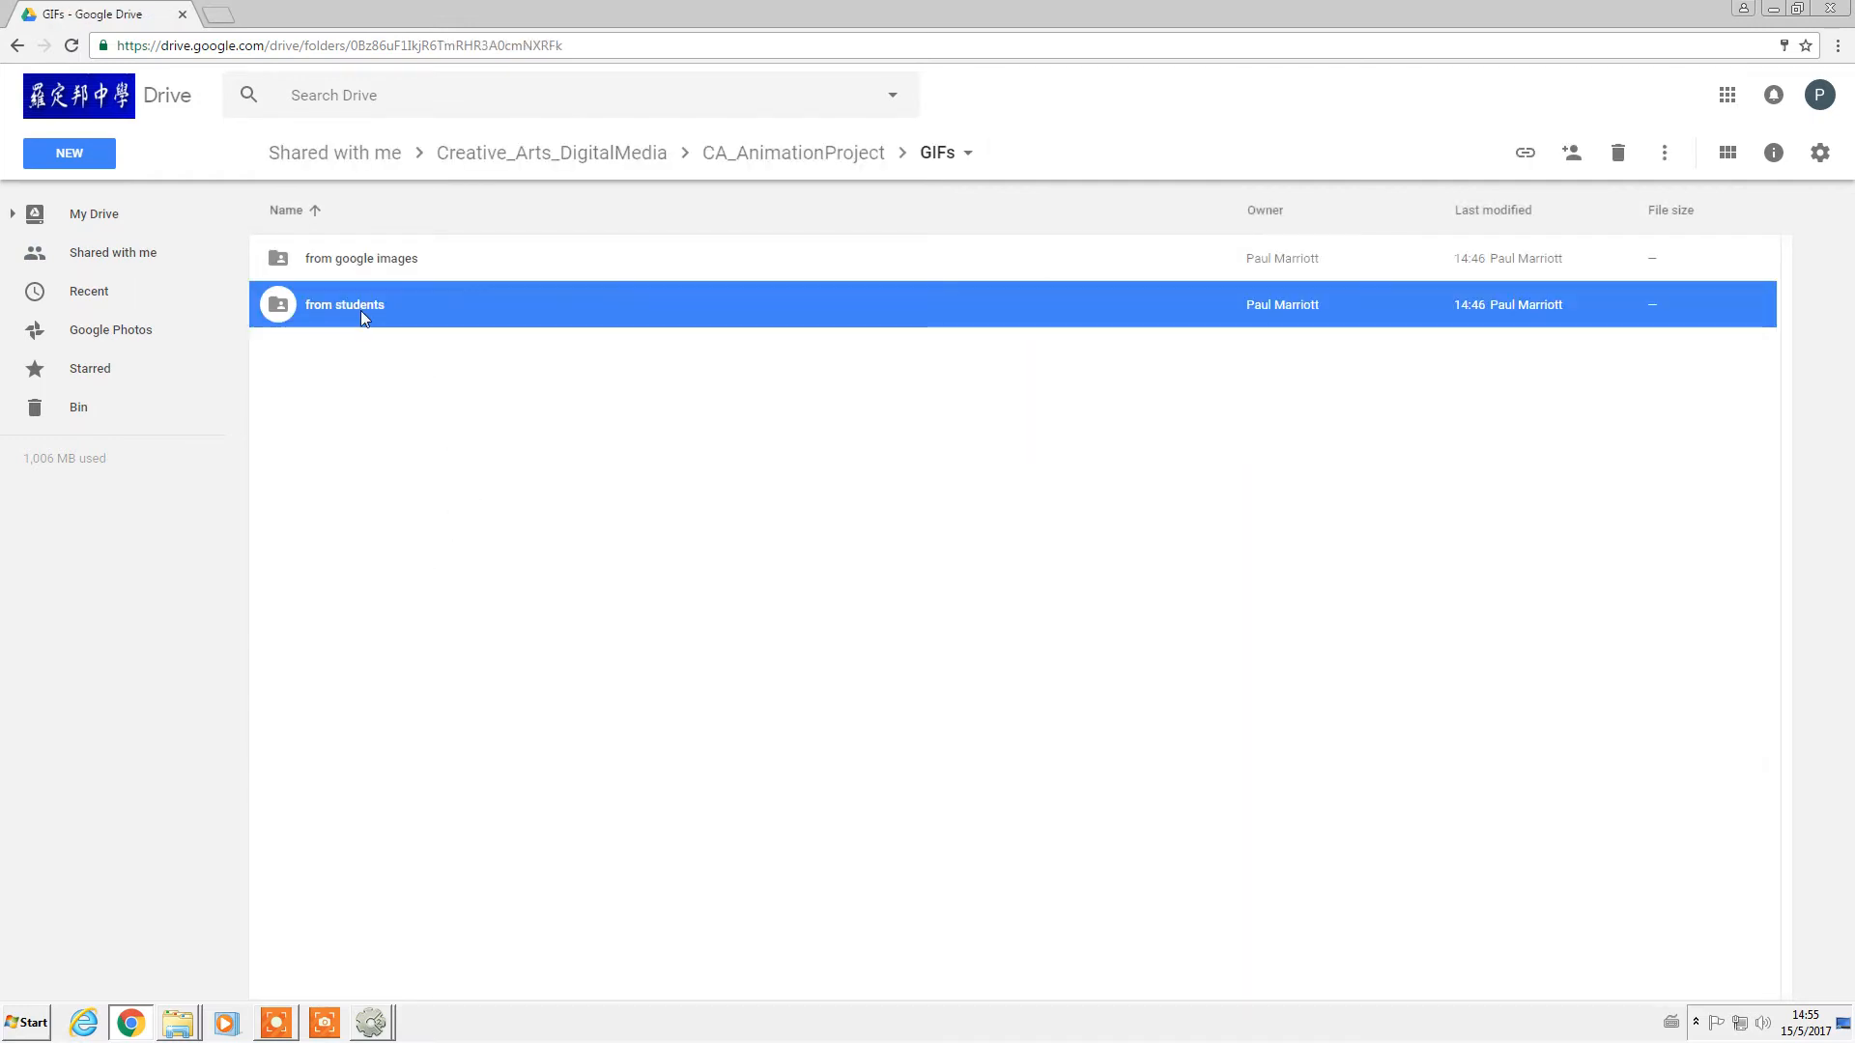
{"action": "double_click", "coordinate": [365, 305]}
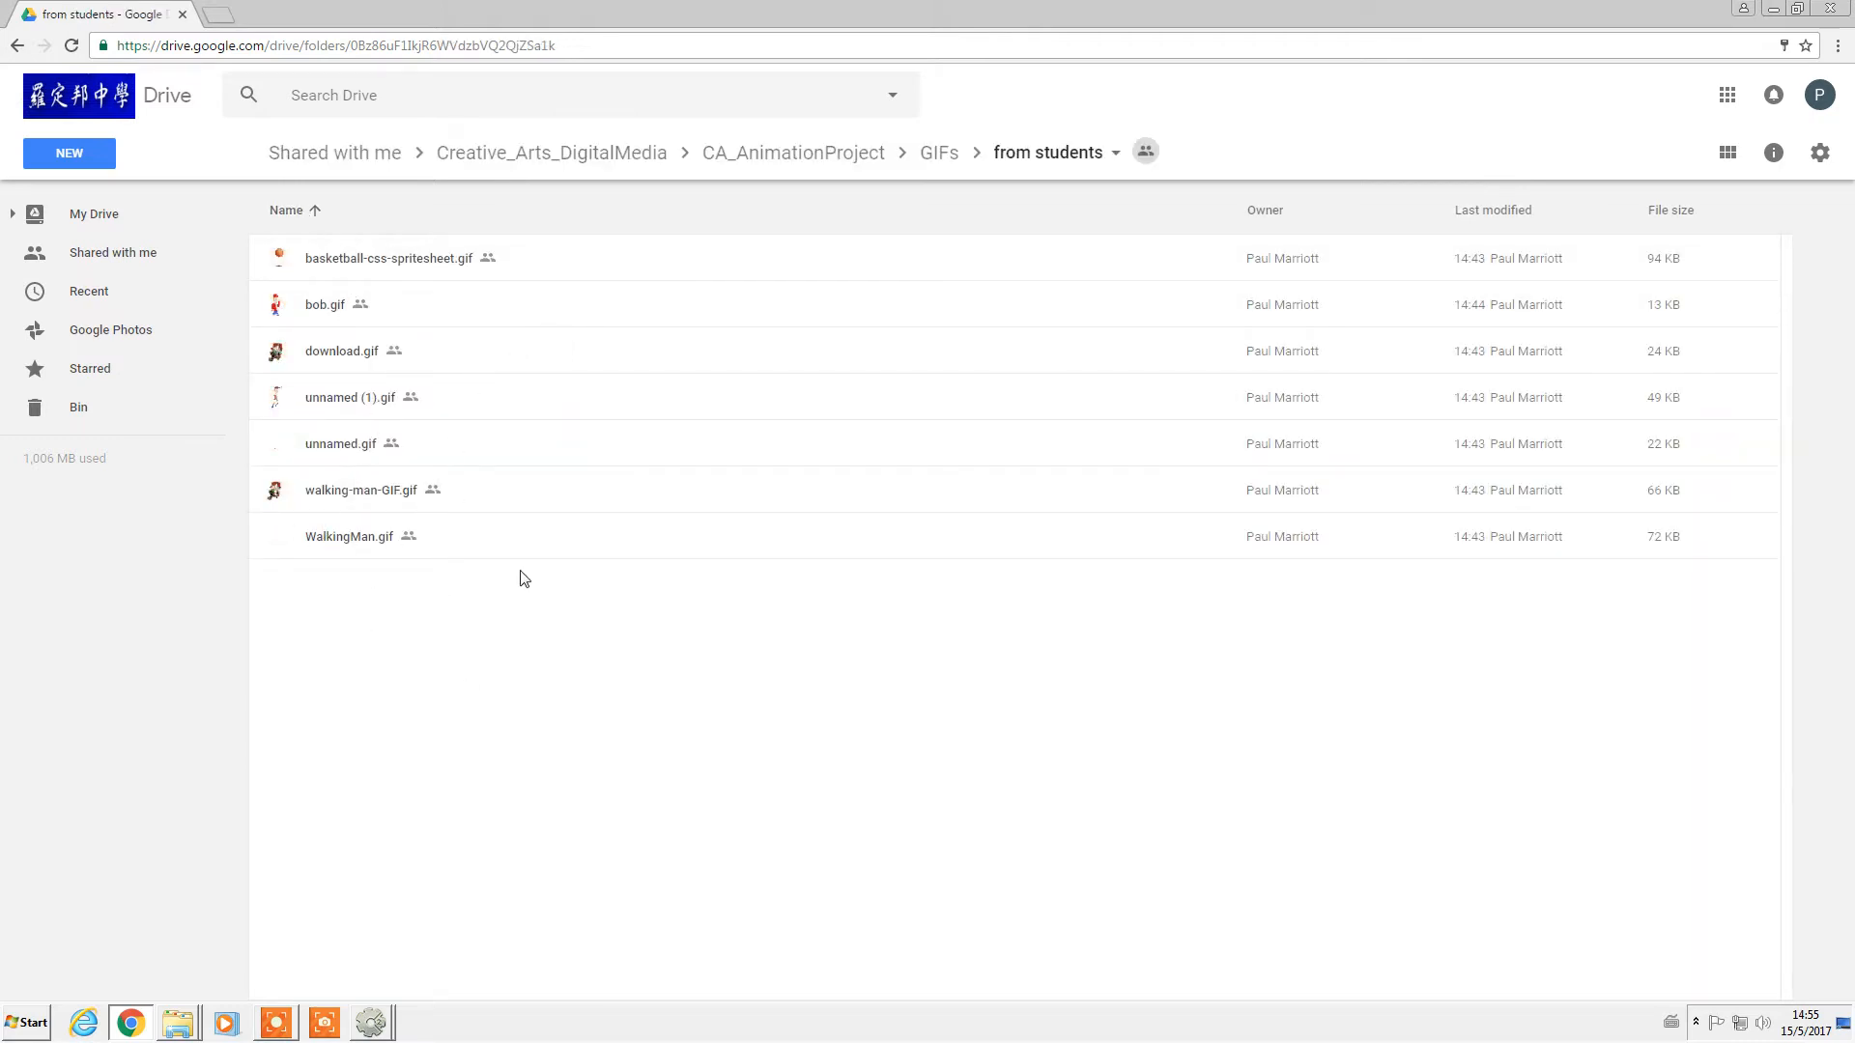
{"action": "left_click", "coordinate": [937, 160]}
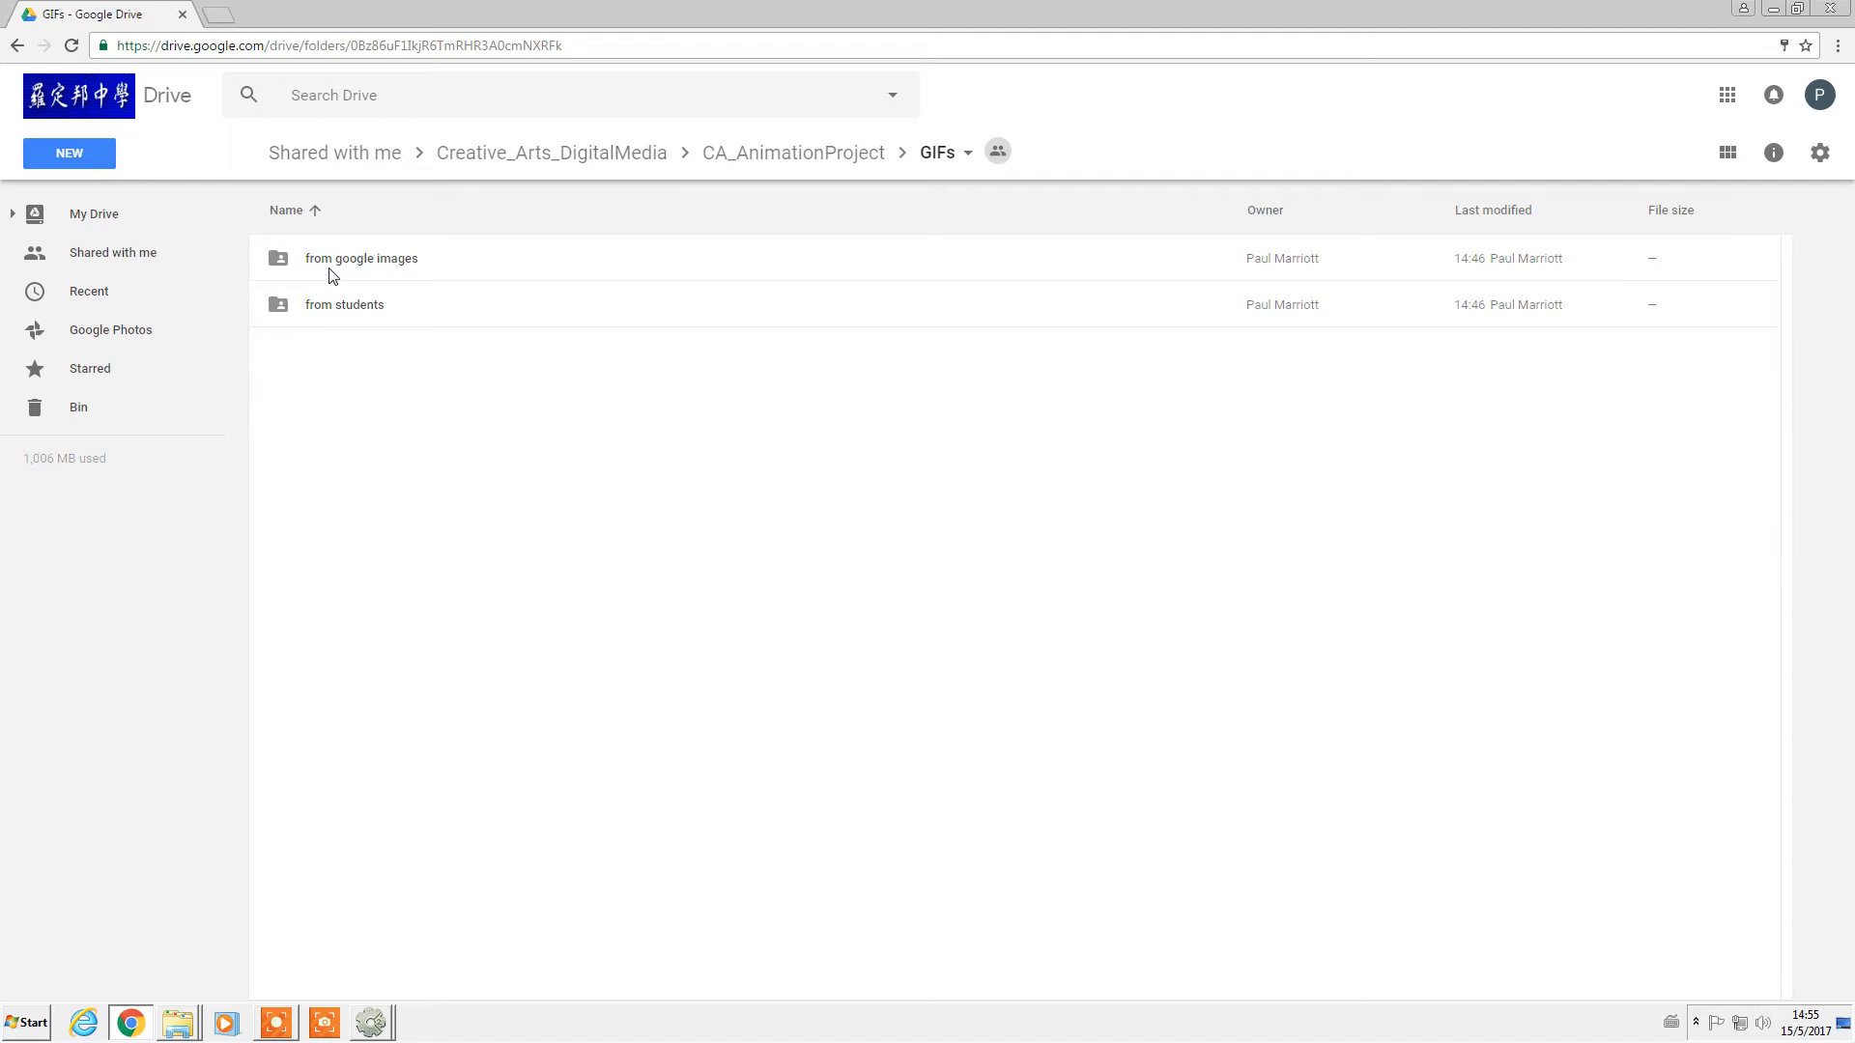
Open the "from google images" folder, show its files as a grid and preview 8bitwalking4.gif.
{"action": "double_click", "coordinate": [352, 261]}
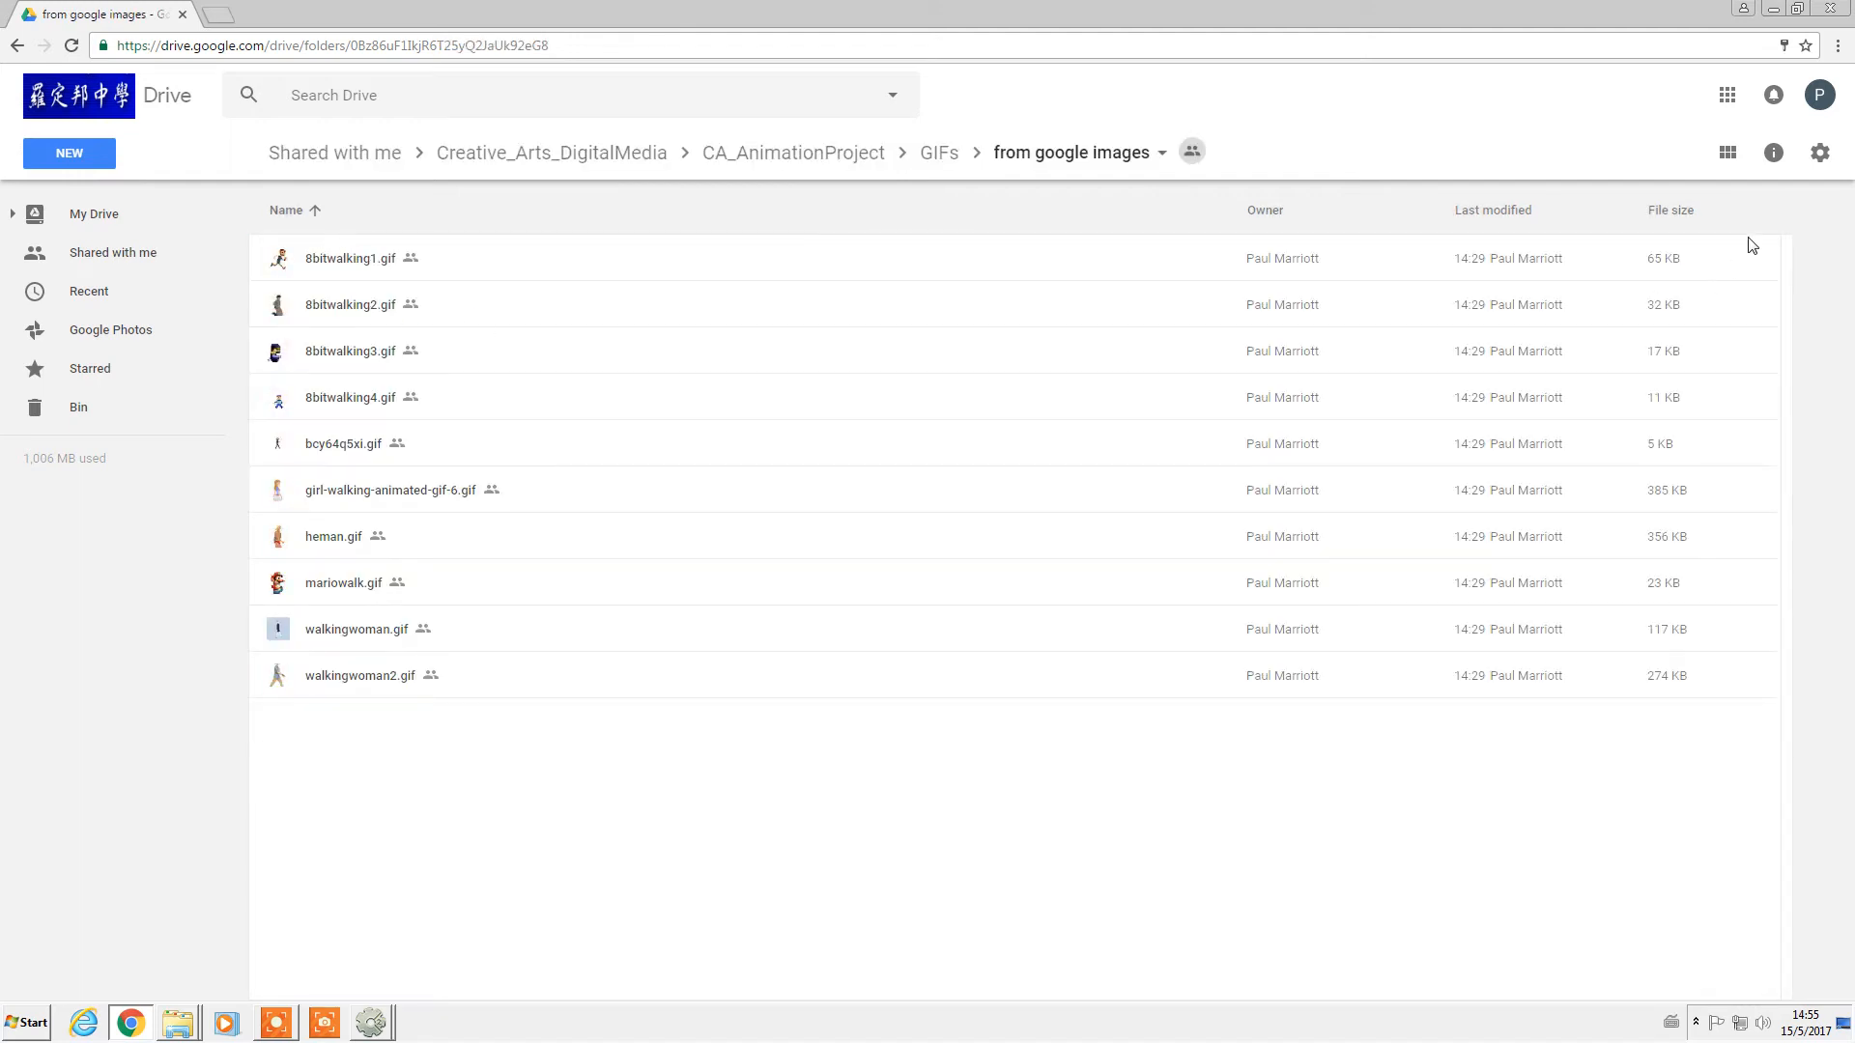
{"action": "left_click", "coordinate": [1727, 155]}
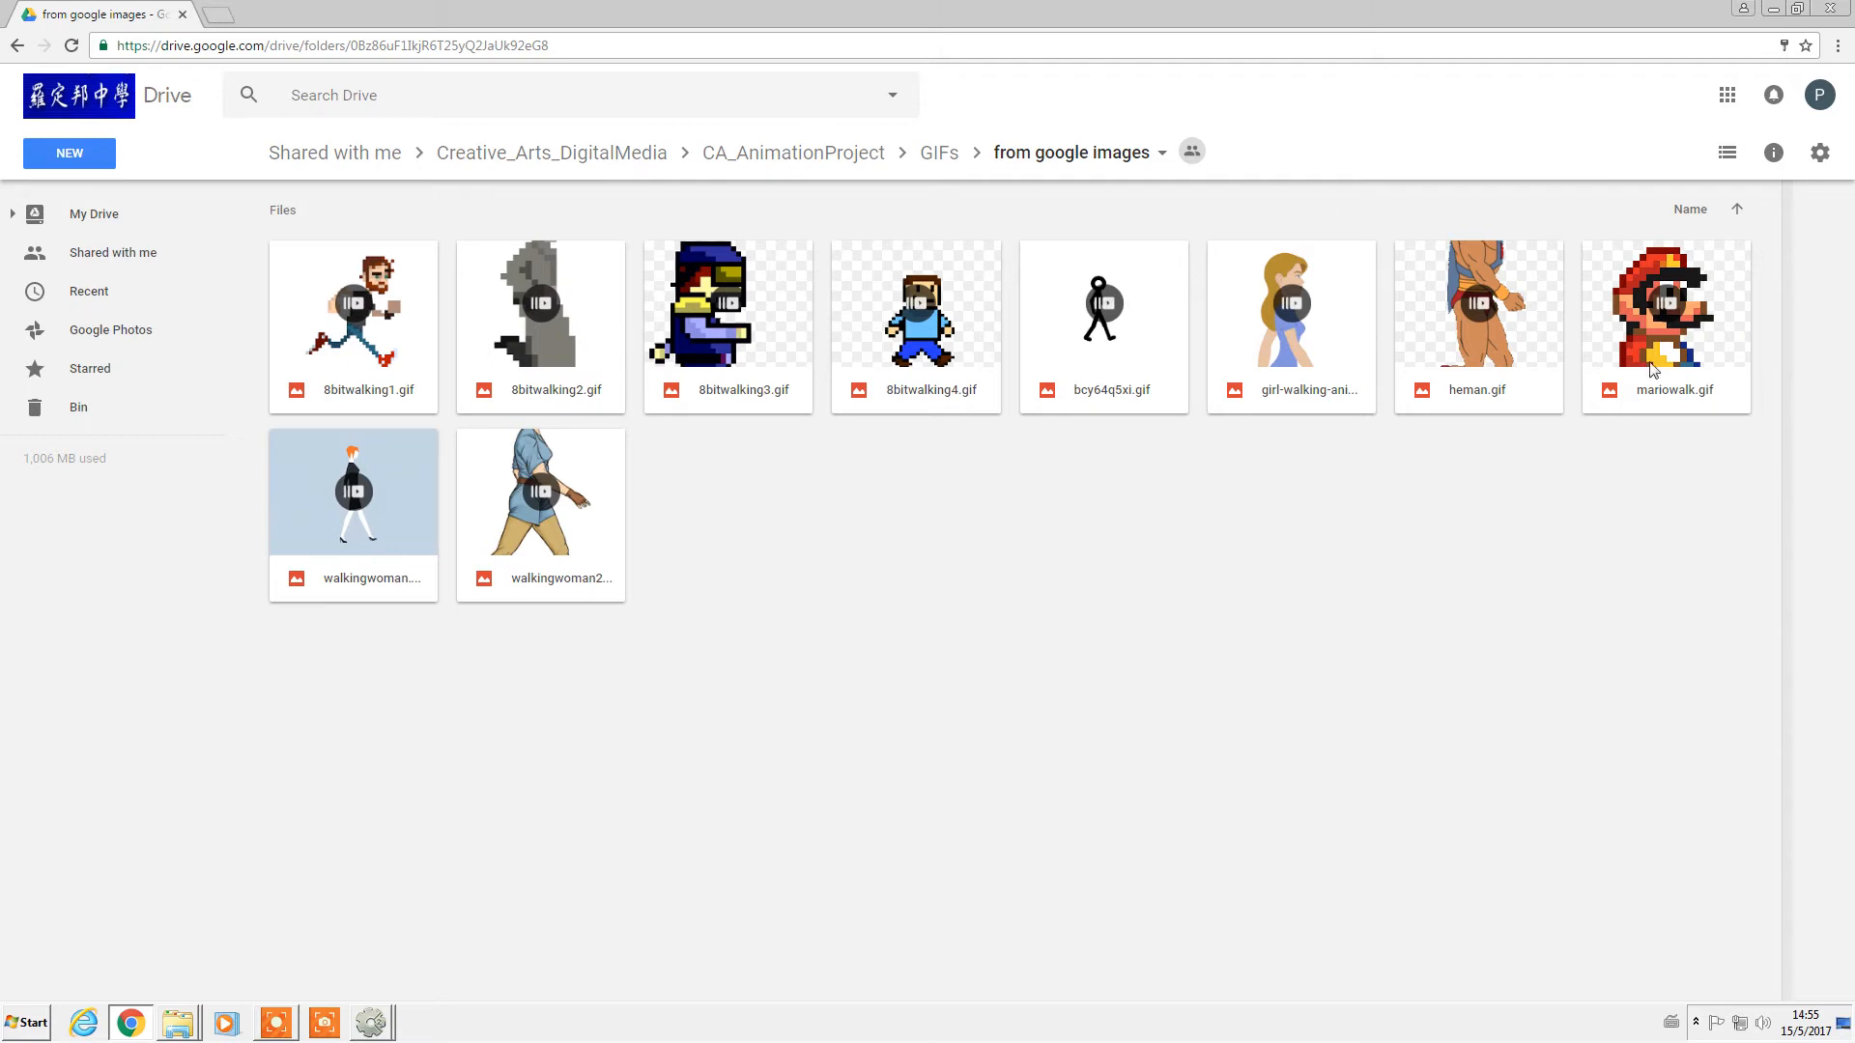
{"action": "left_click", "coordinate": [925, 309]}
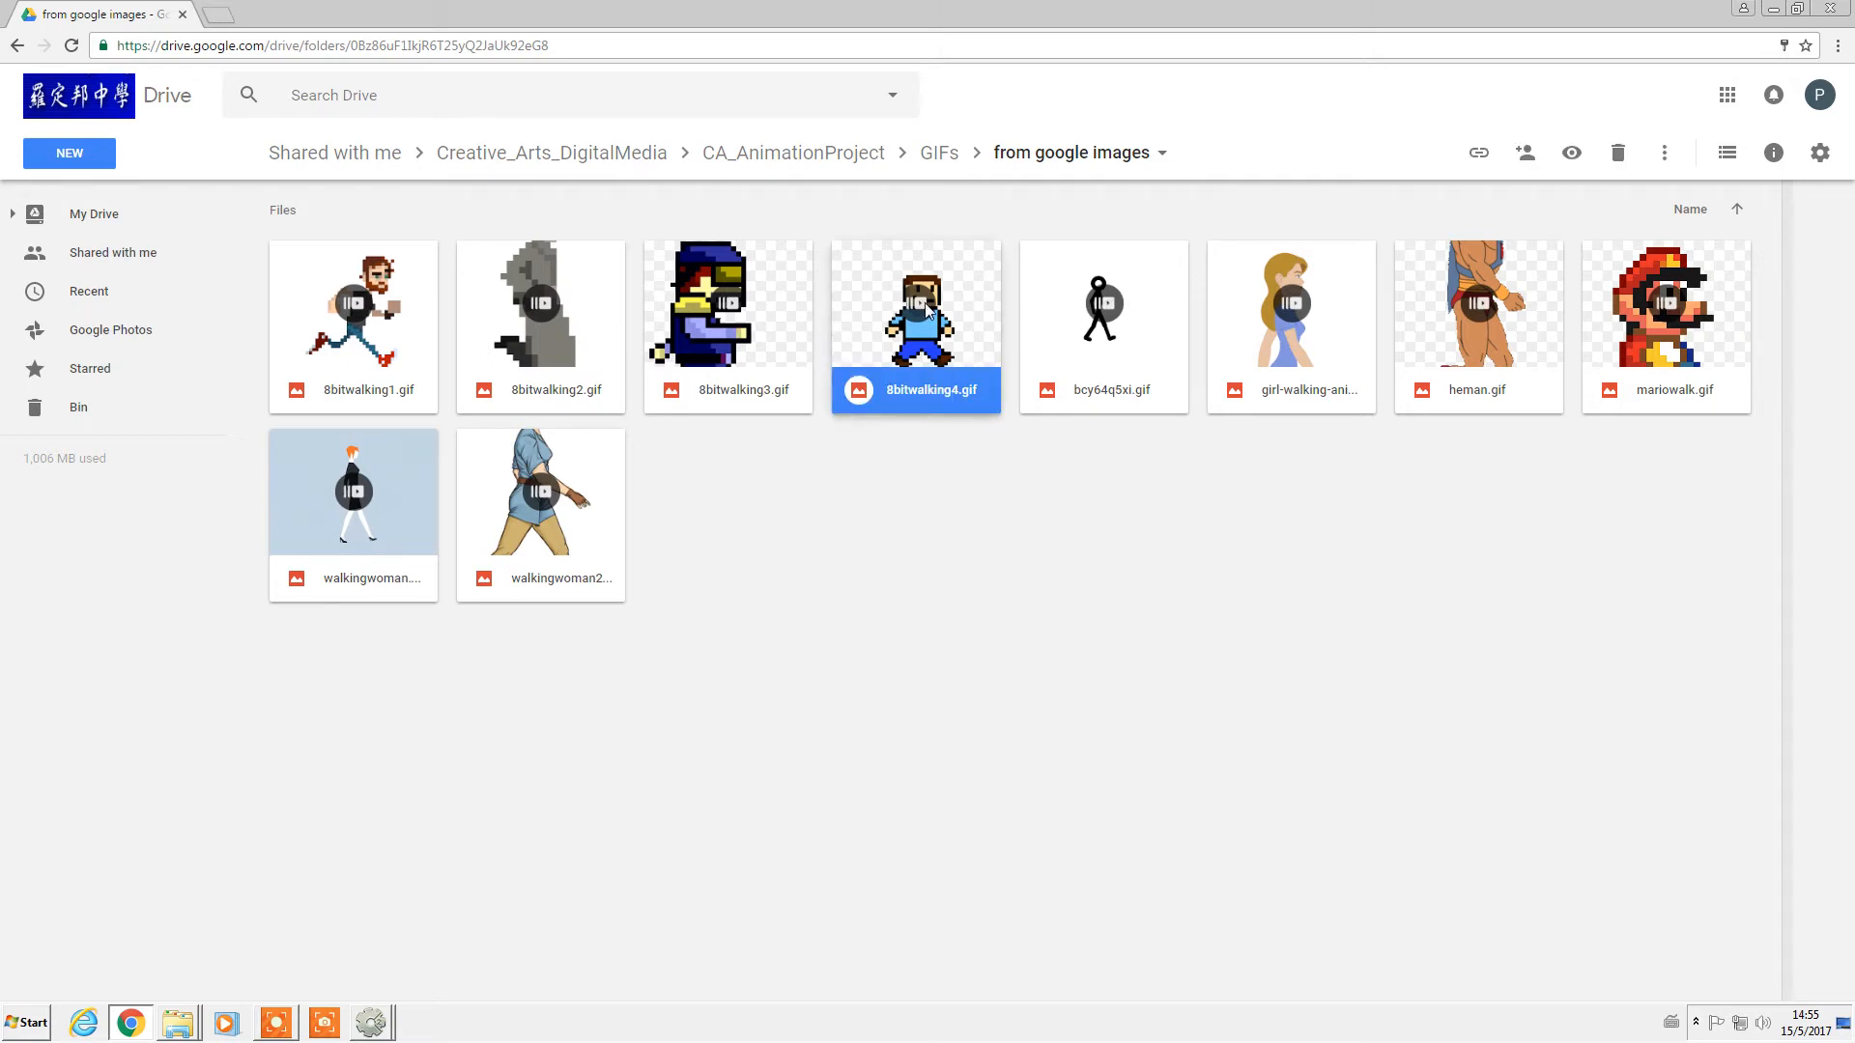
{"action": "double_click", "coordinate": [919, 307]}
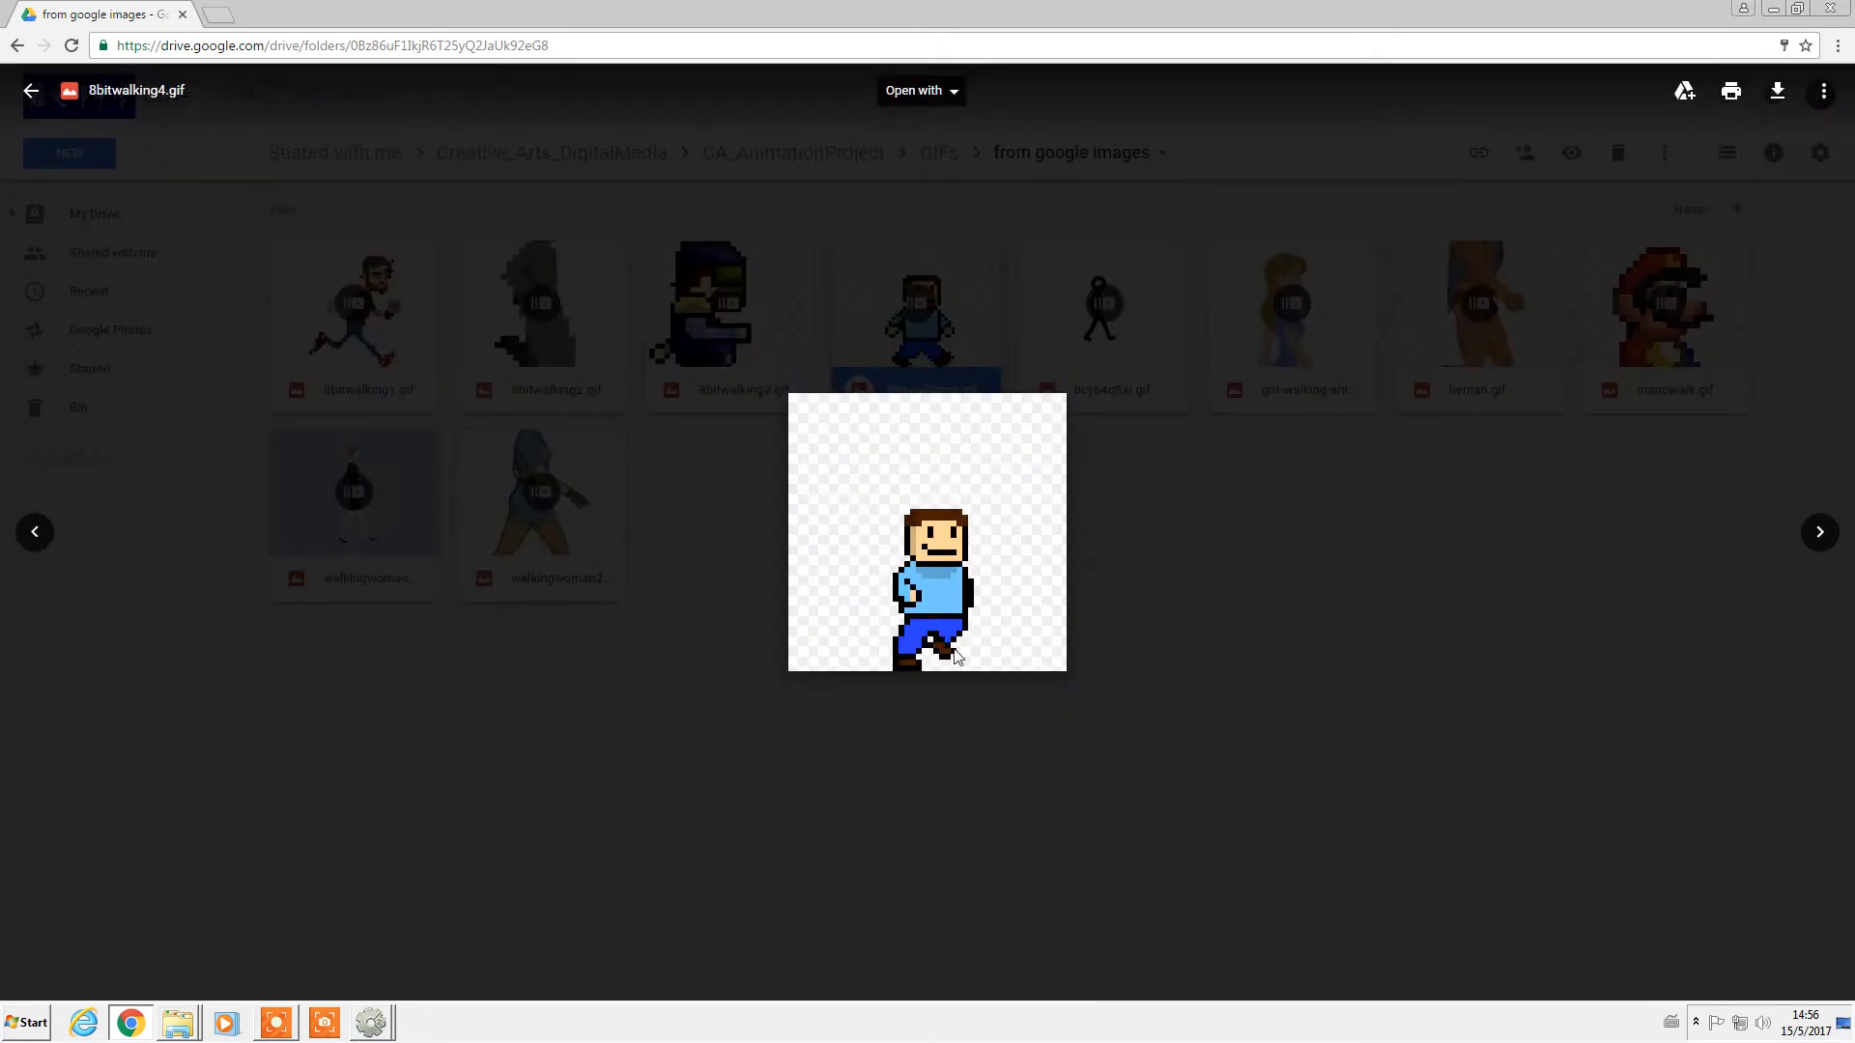
{"action": "left_click", "coordinate": [869, 752]}
{"action": "left_click", "coordinate": [1024, 648]}
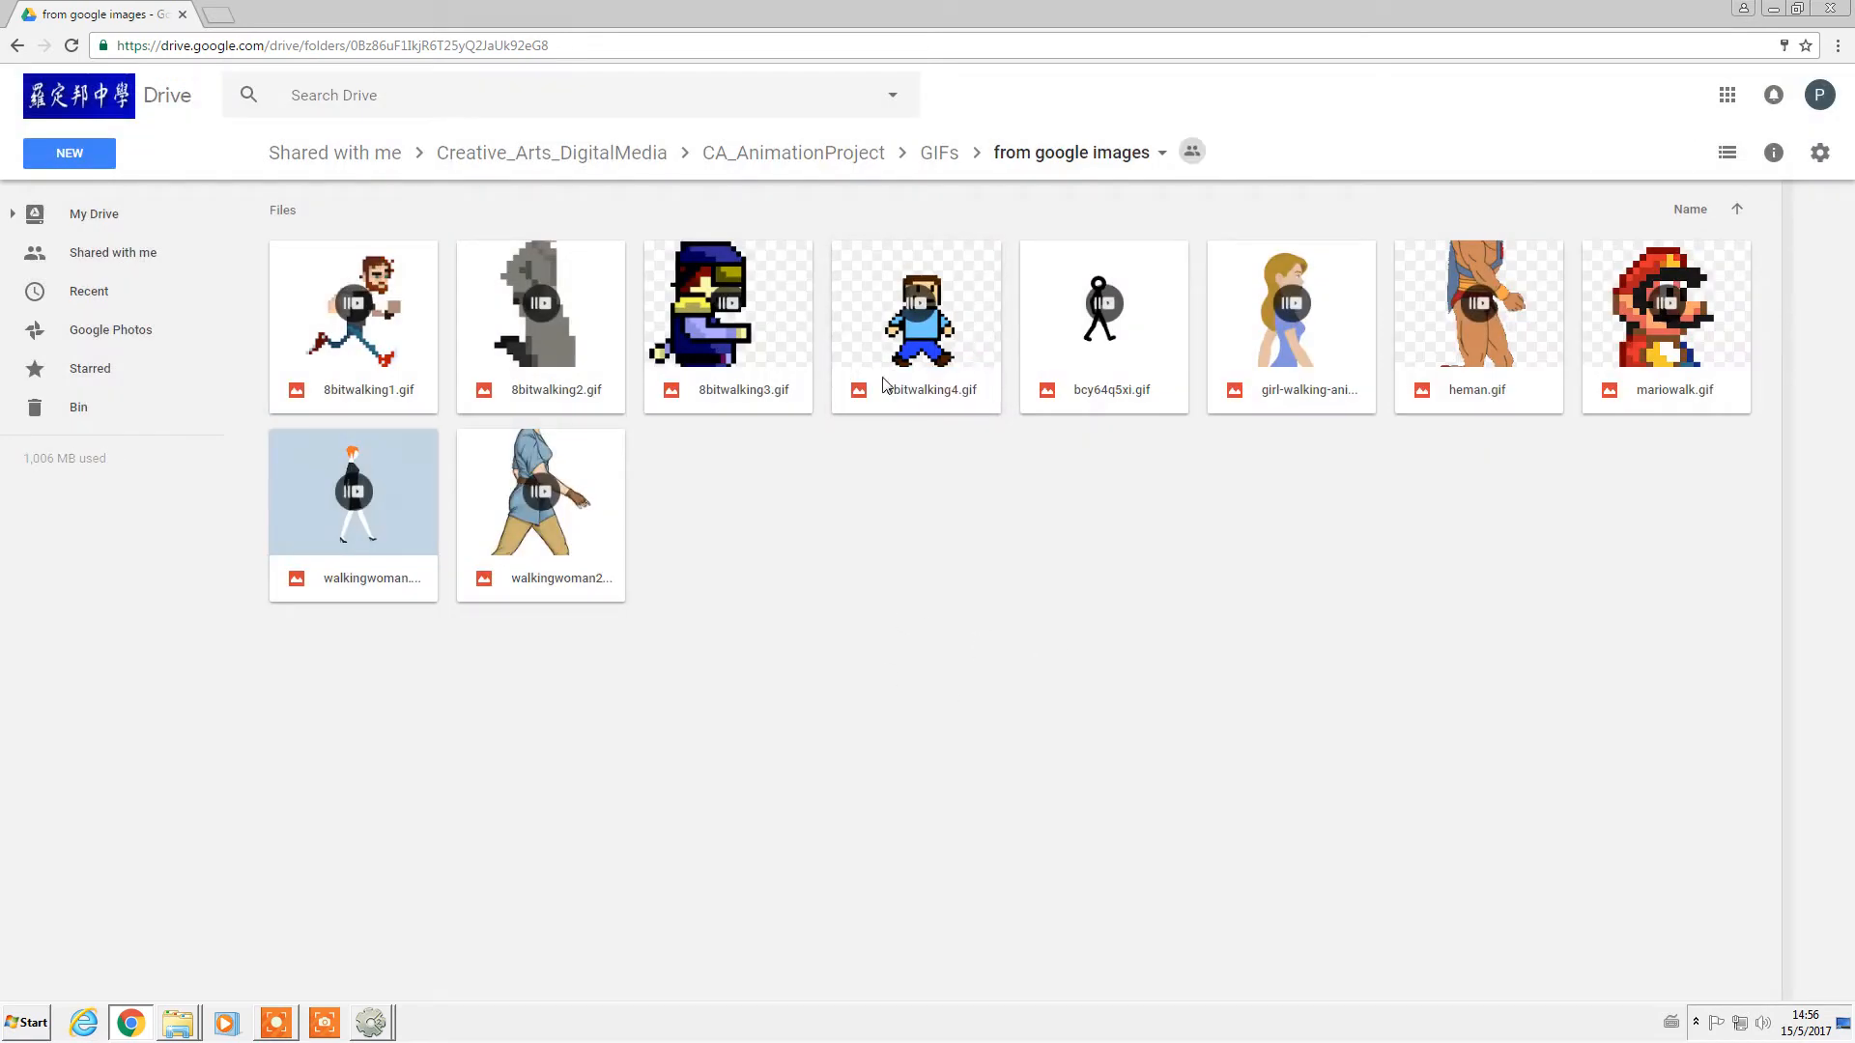
Download 8bitwalking4.gif from Drive and show the downloaded file in its folder.
{"action": "left_click", "coordinate": [939, 360]}
{"action": "right_click", "coordinate": [926, 354]}
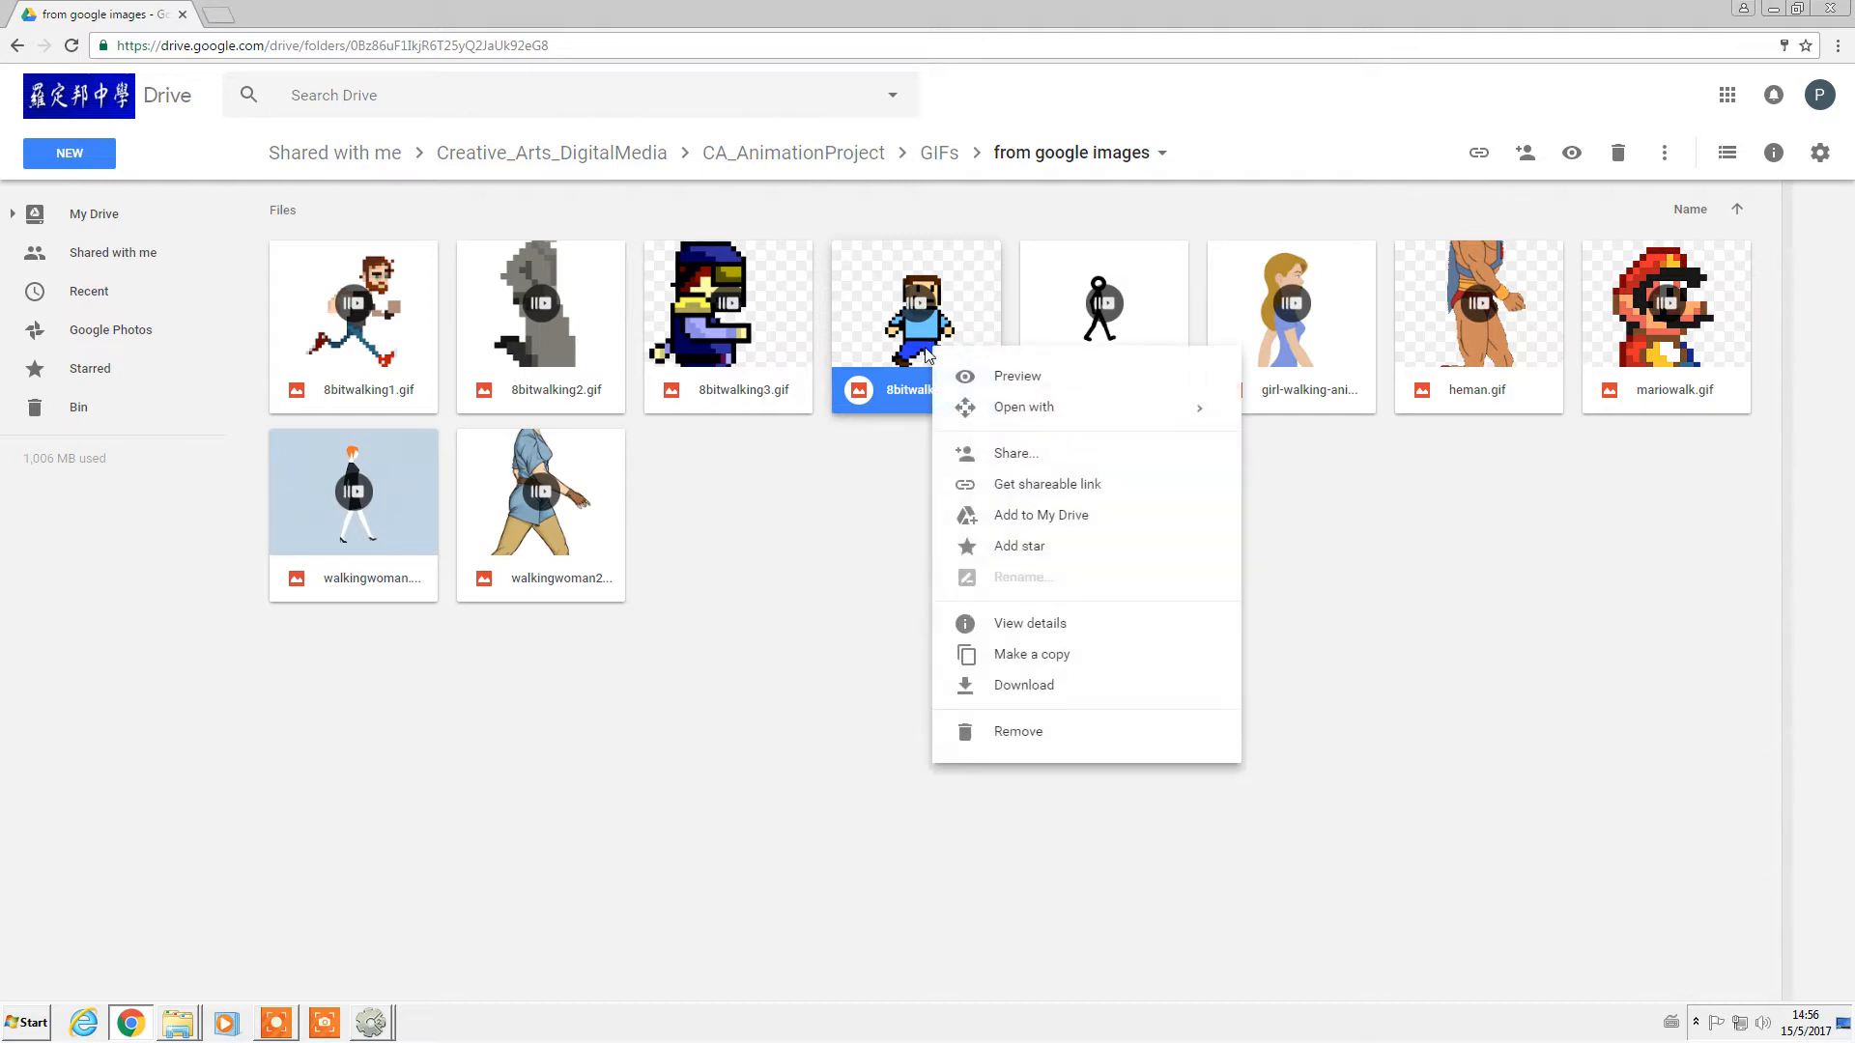
{"action": "left_click", "coordinate": [1028, 686]}
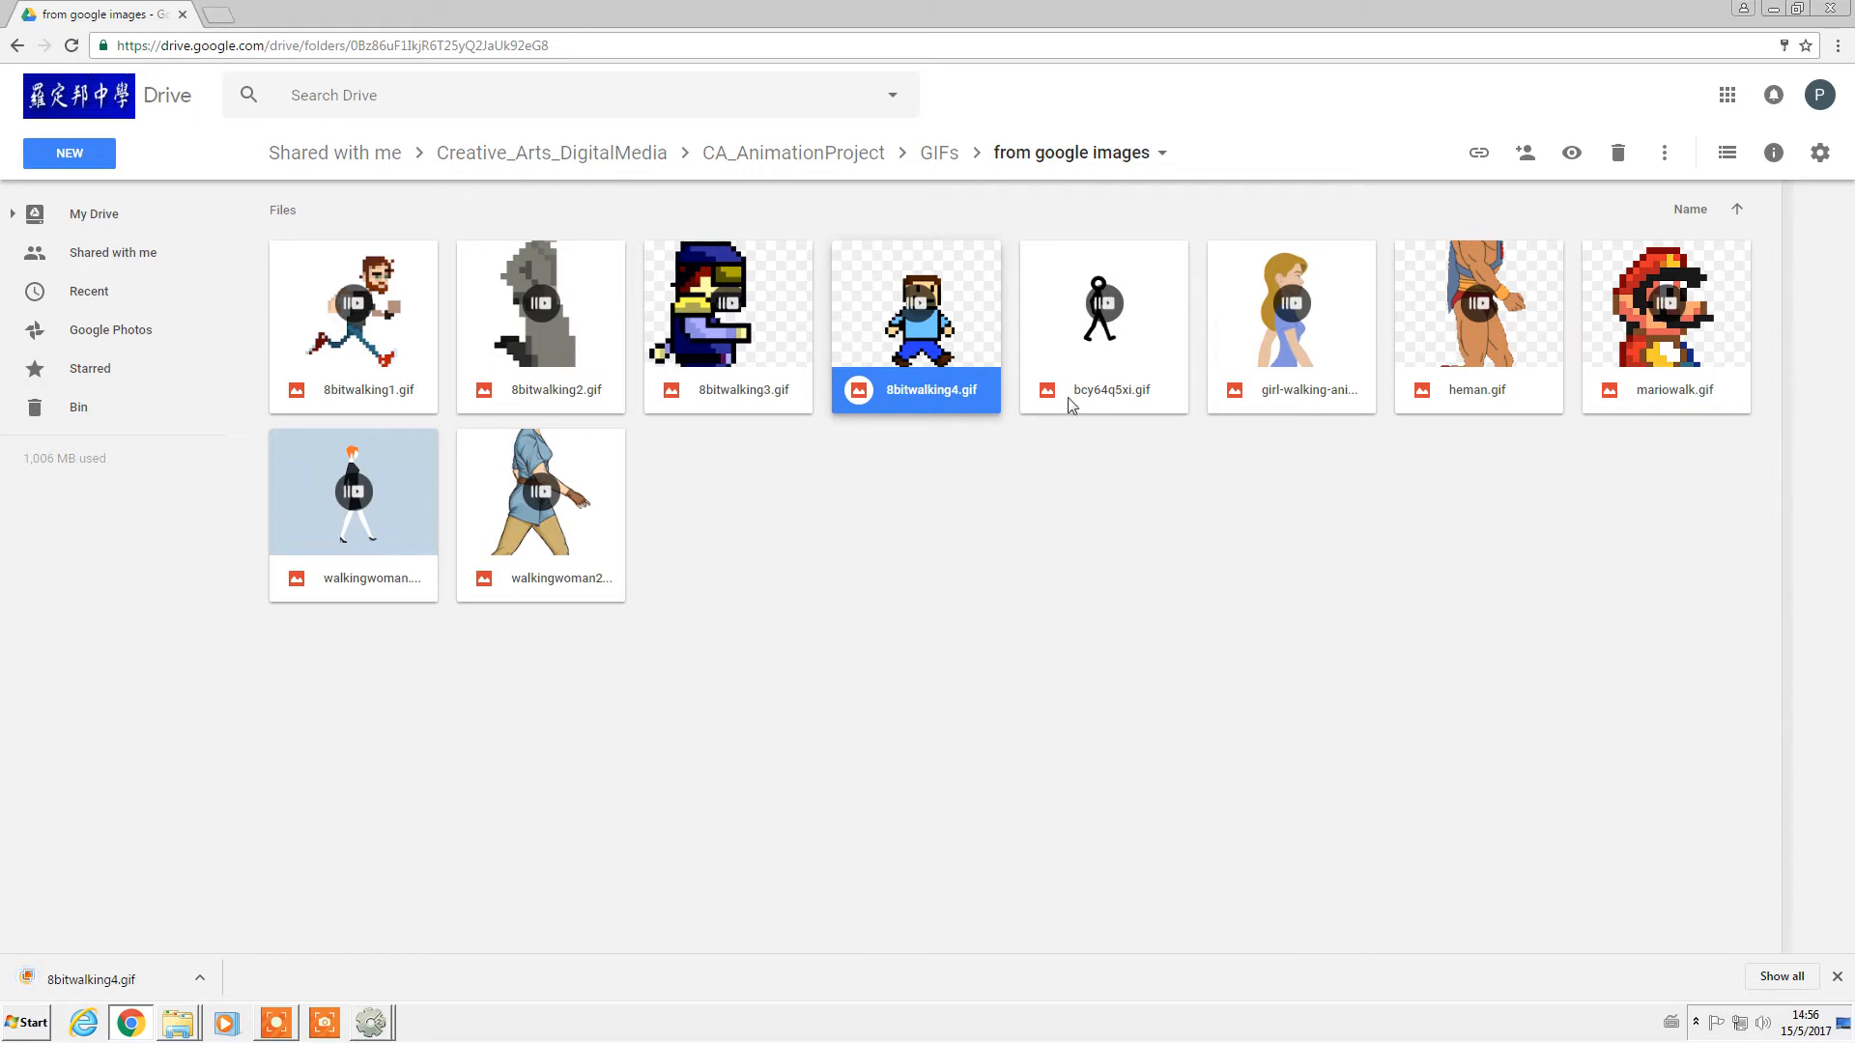
{"action": "left_click", "coordinate": [200, 978]}
{"action": "left_click", "coordinate": [267, 918]}
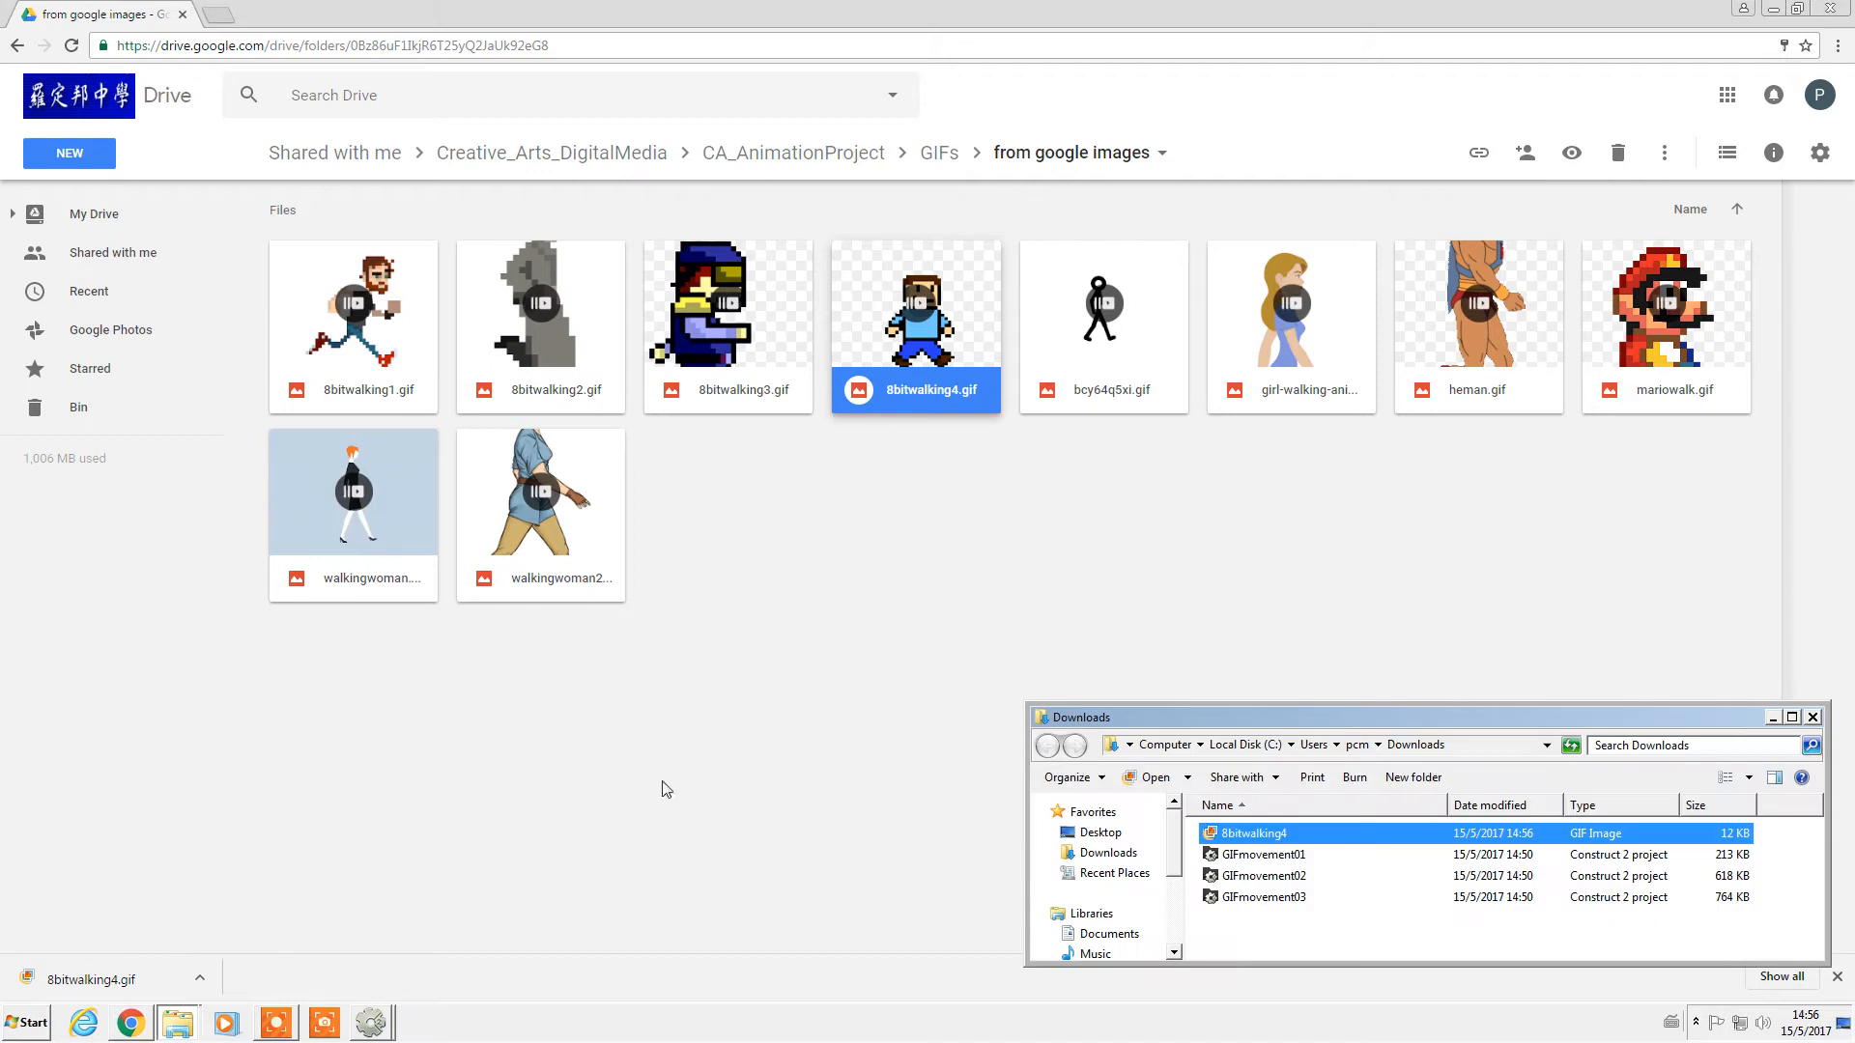
Minimise the browser, launch Construct 2 from the desktop and dismiss the Free Edition licence offer.
{"action": "left_click", "coordinate": [1773, 8]}
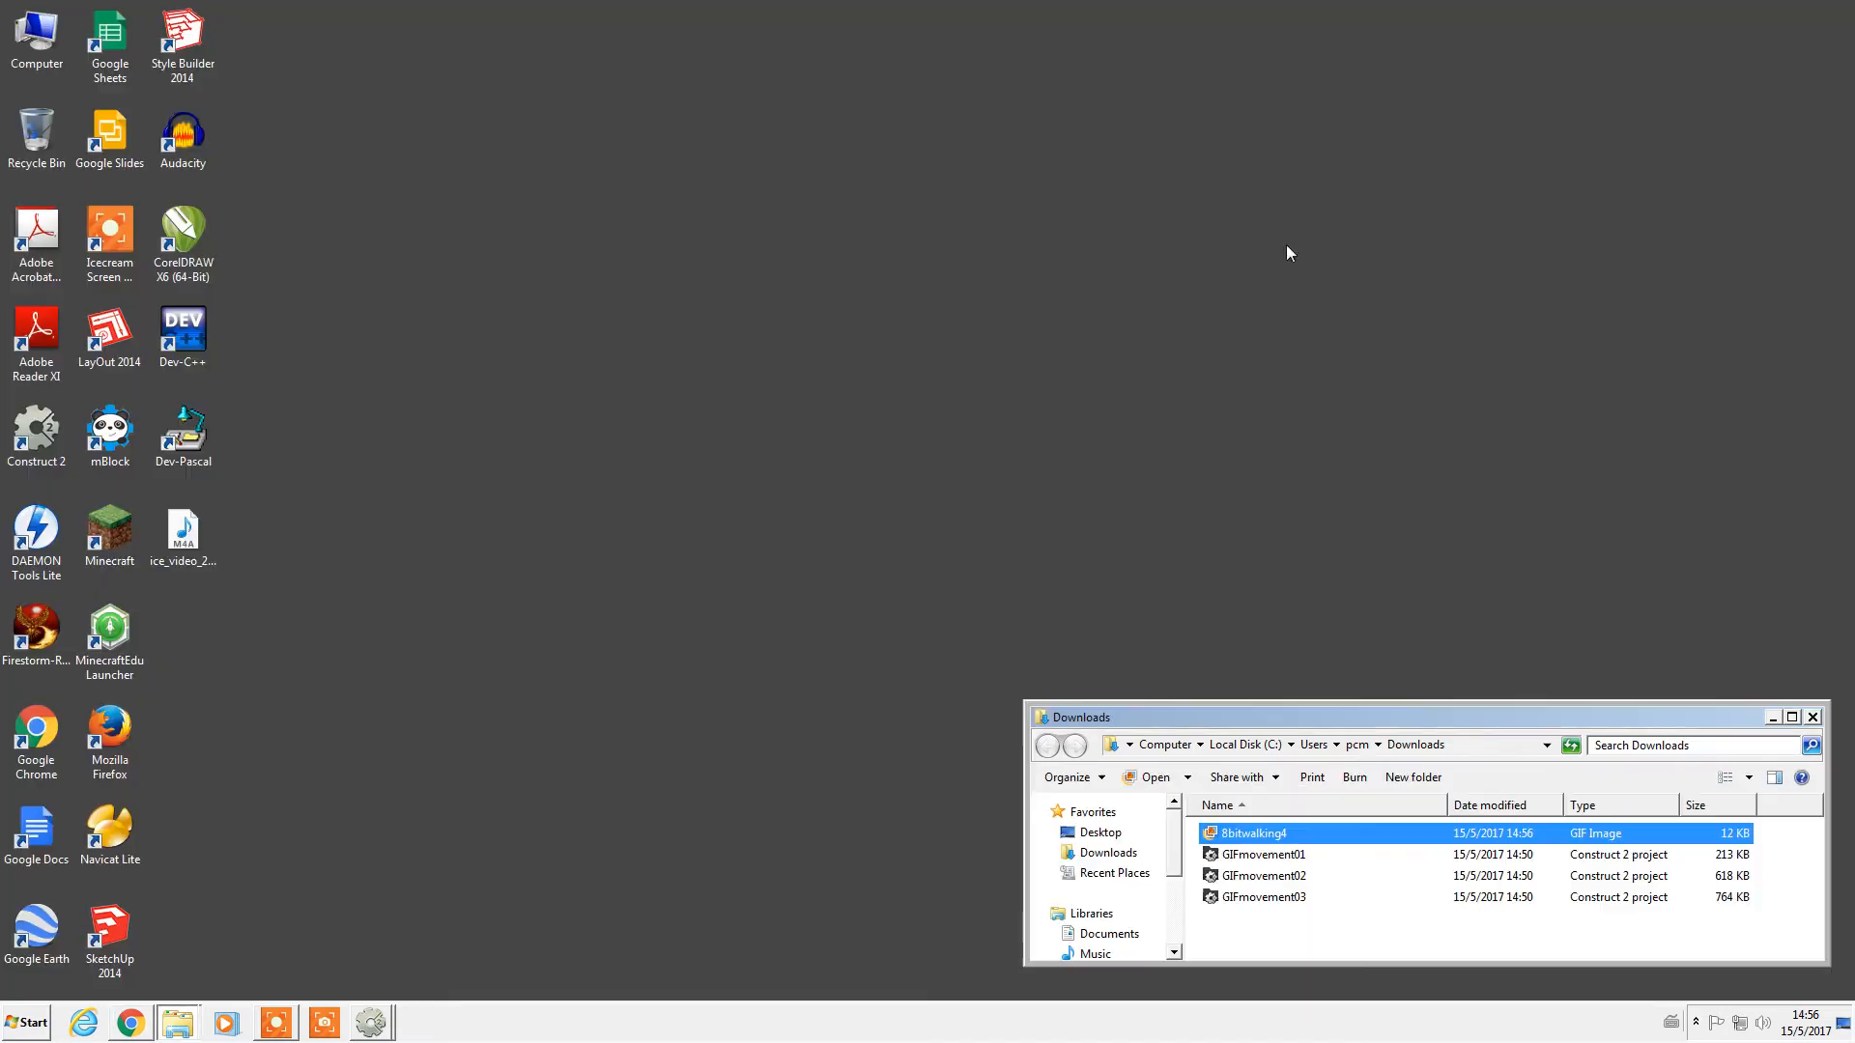
{"action": "left_click", "coordinate": [42, 431]}
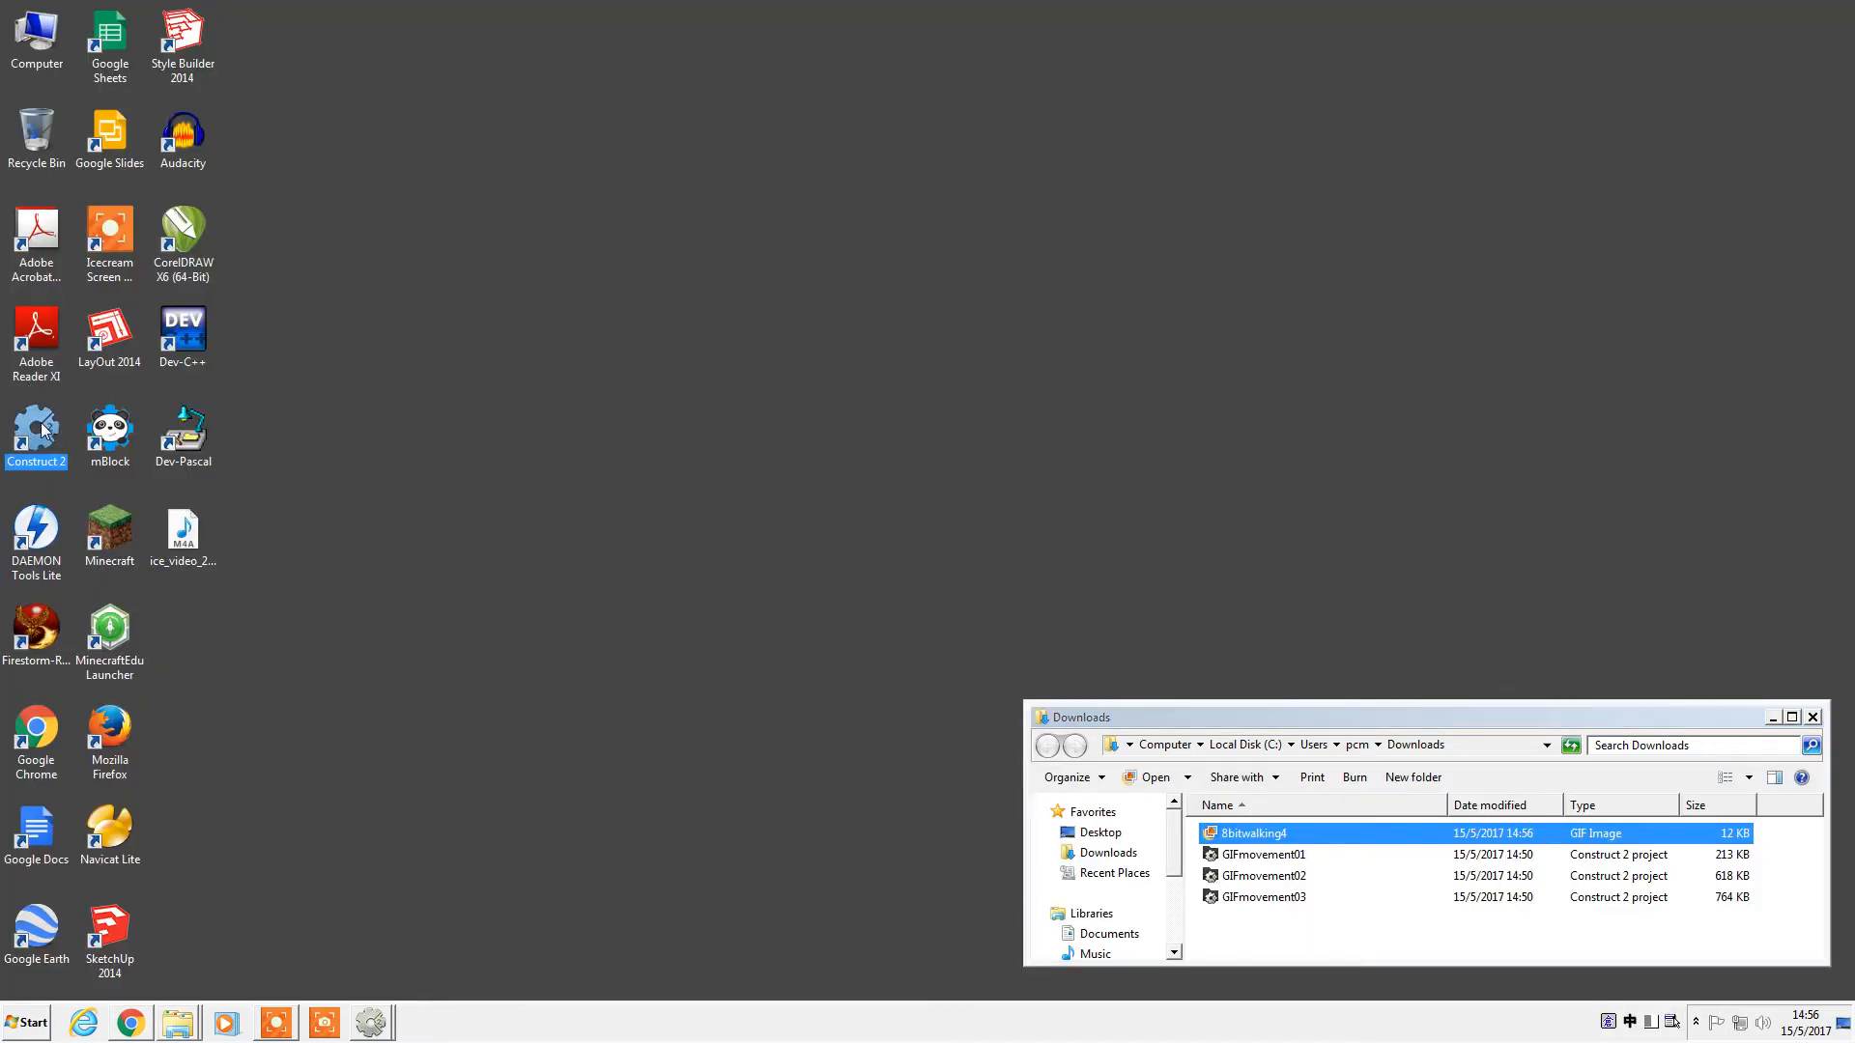
{"action": "double_click", "coordinate": [41, 432]}
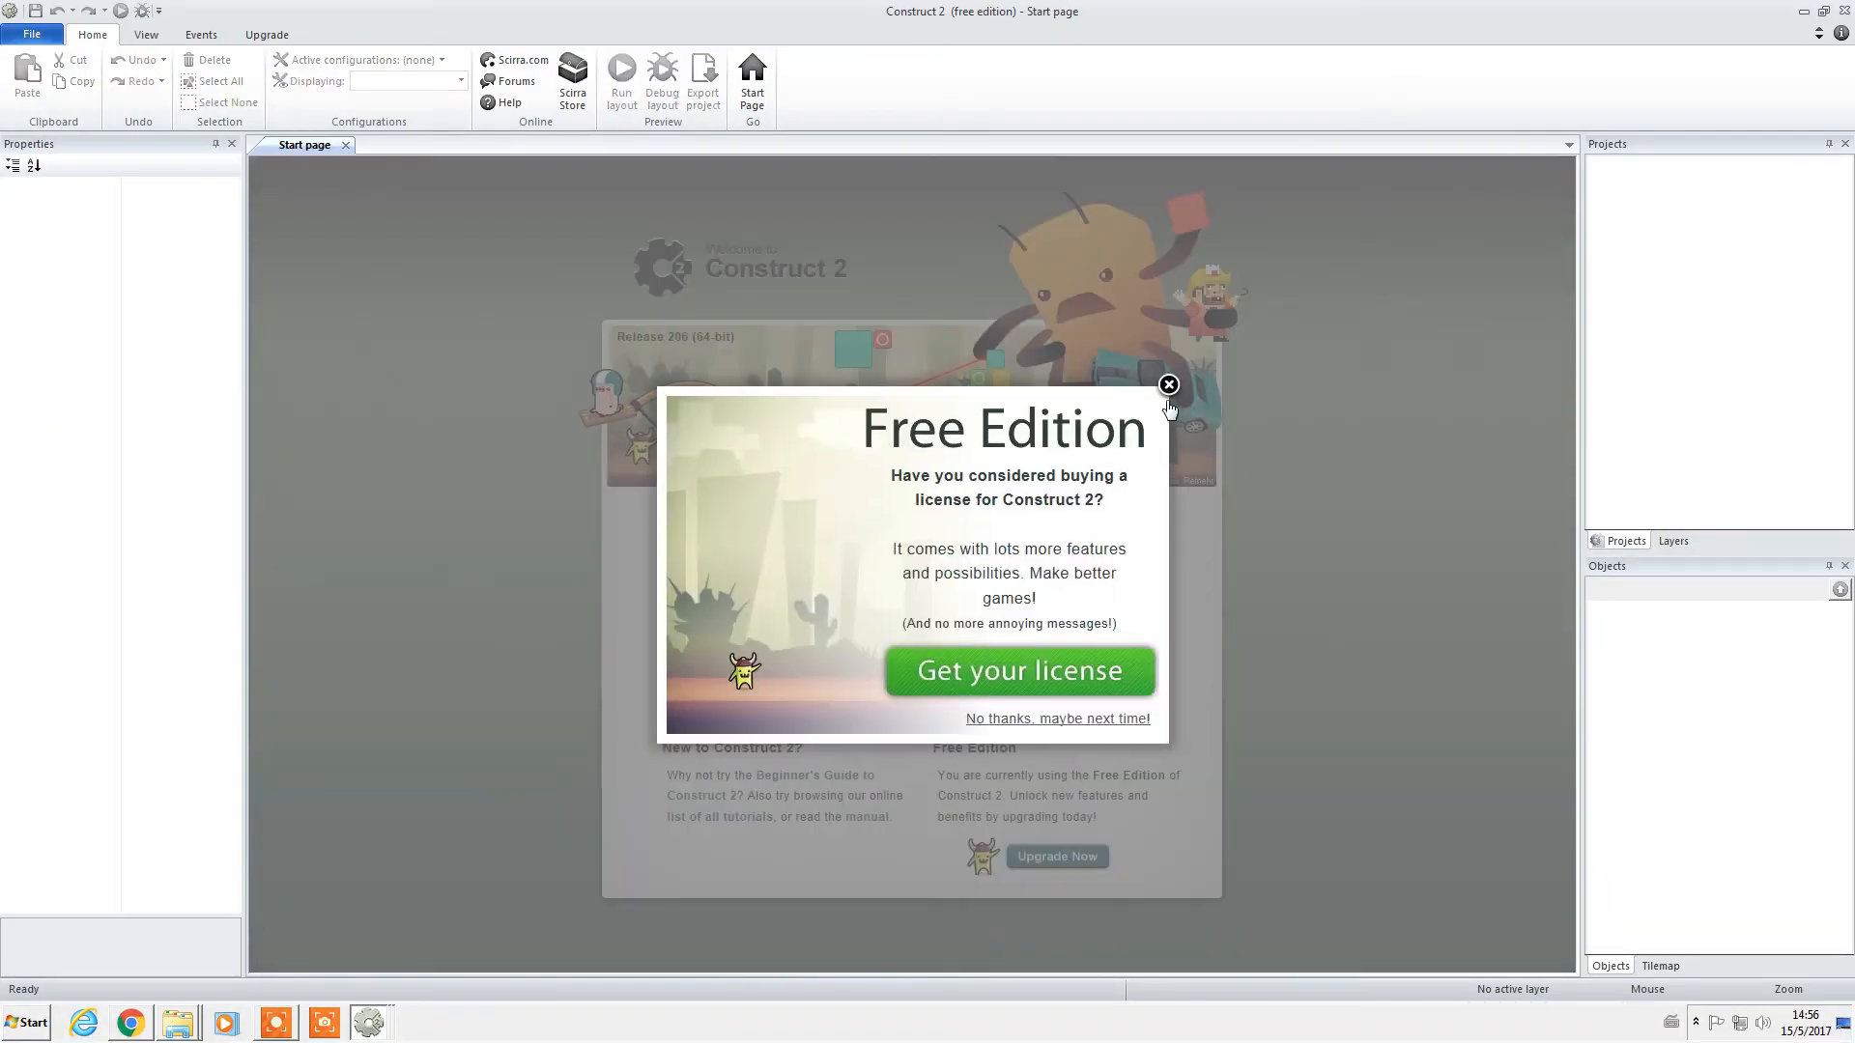
{"action": "left_click", "coordinate": [1168, 386]}
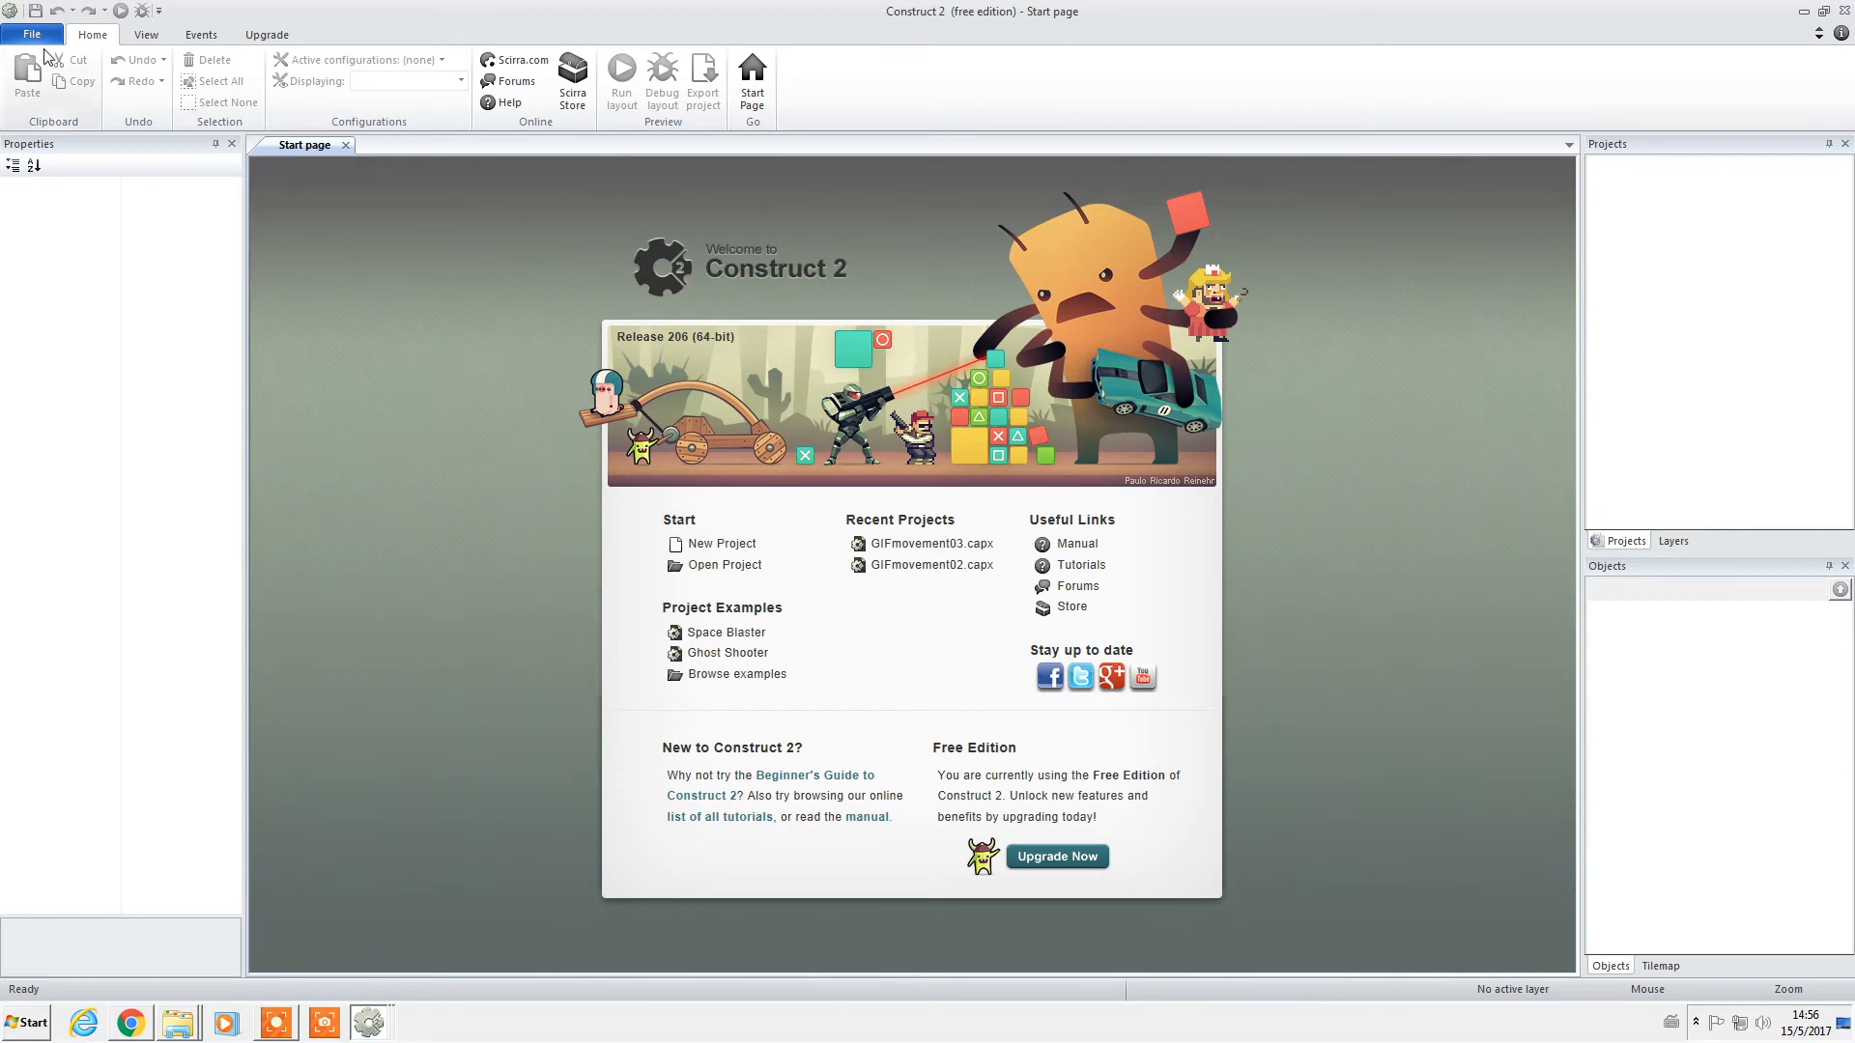
Create a new empty project with default settings.
{"action": "left_click", "coordinate": [32, 34]}
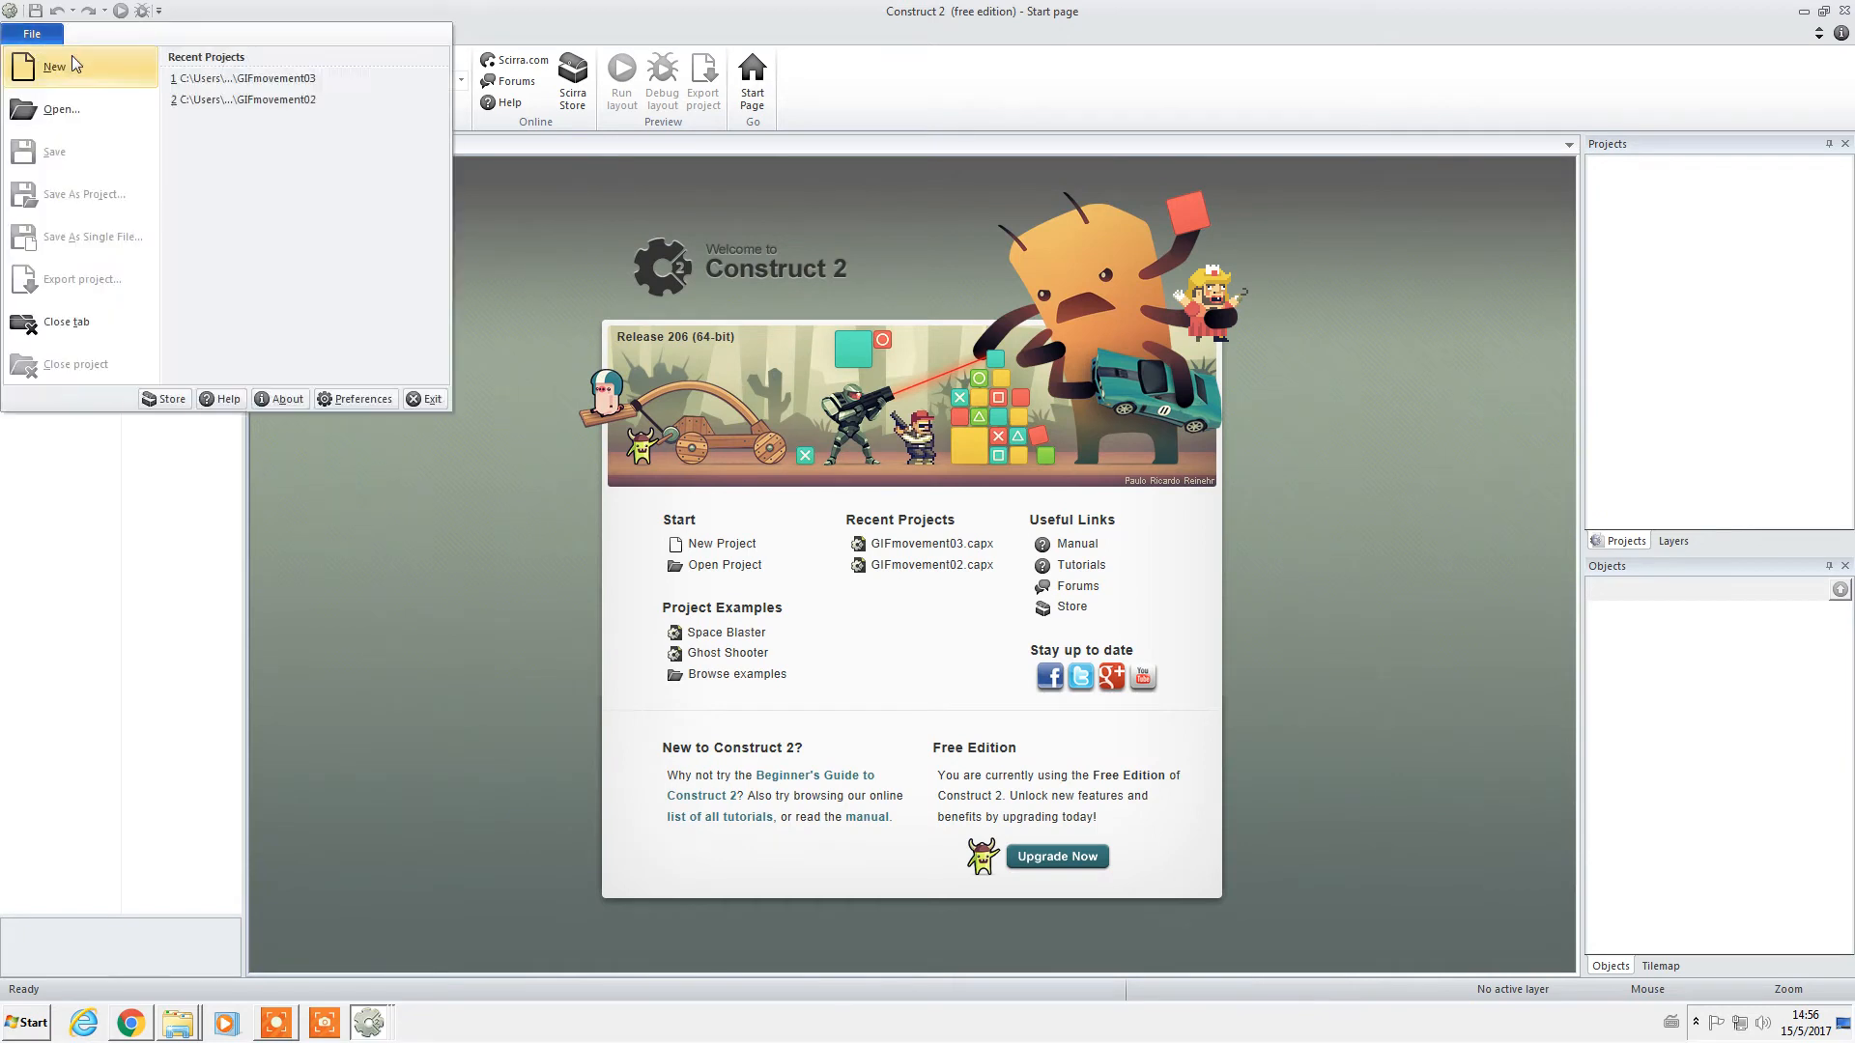
{"action": "left_click", "coordinate": [54, 67]}
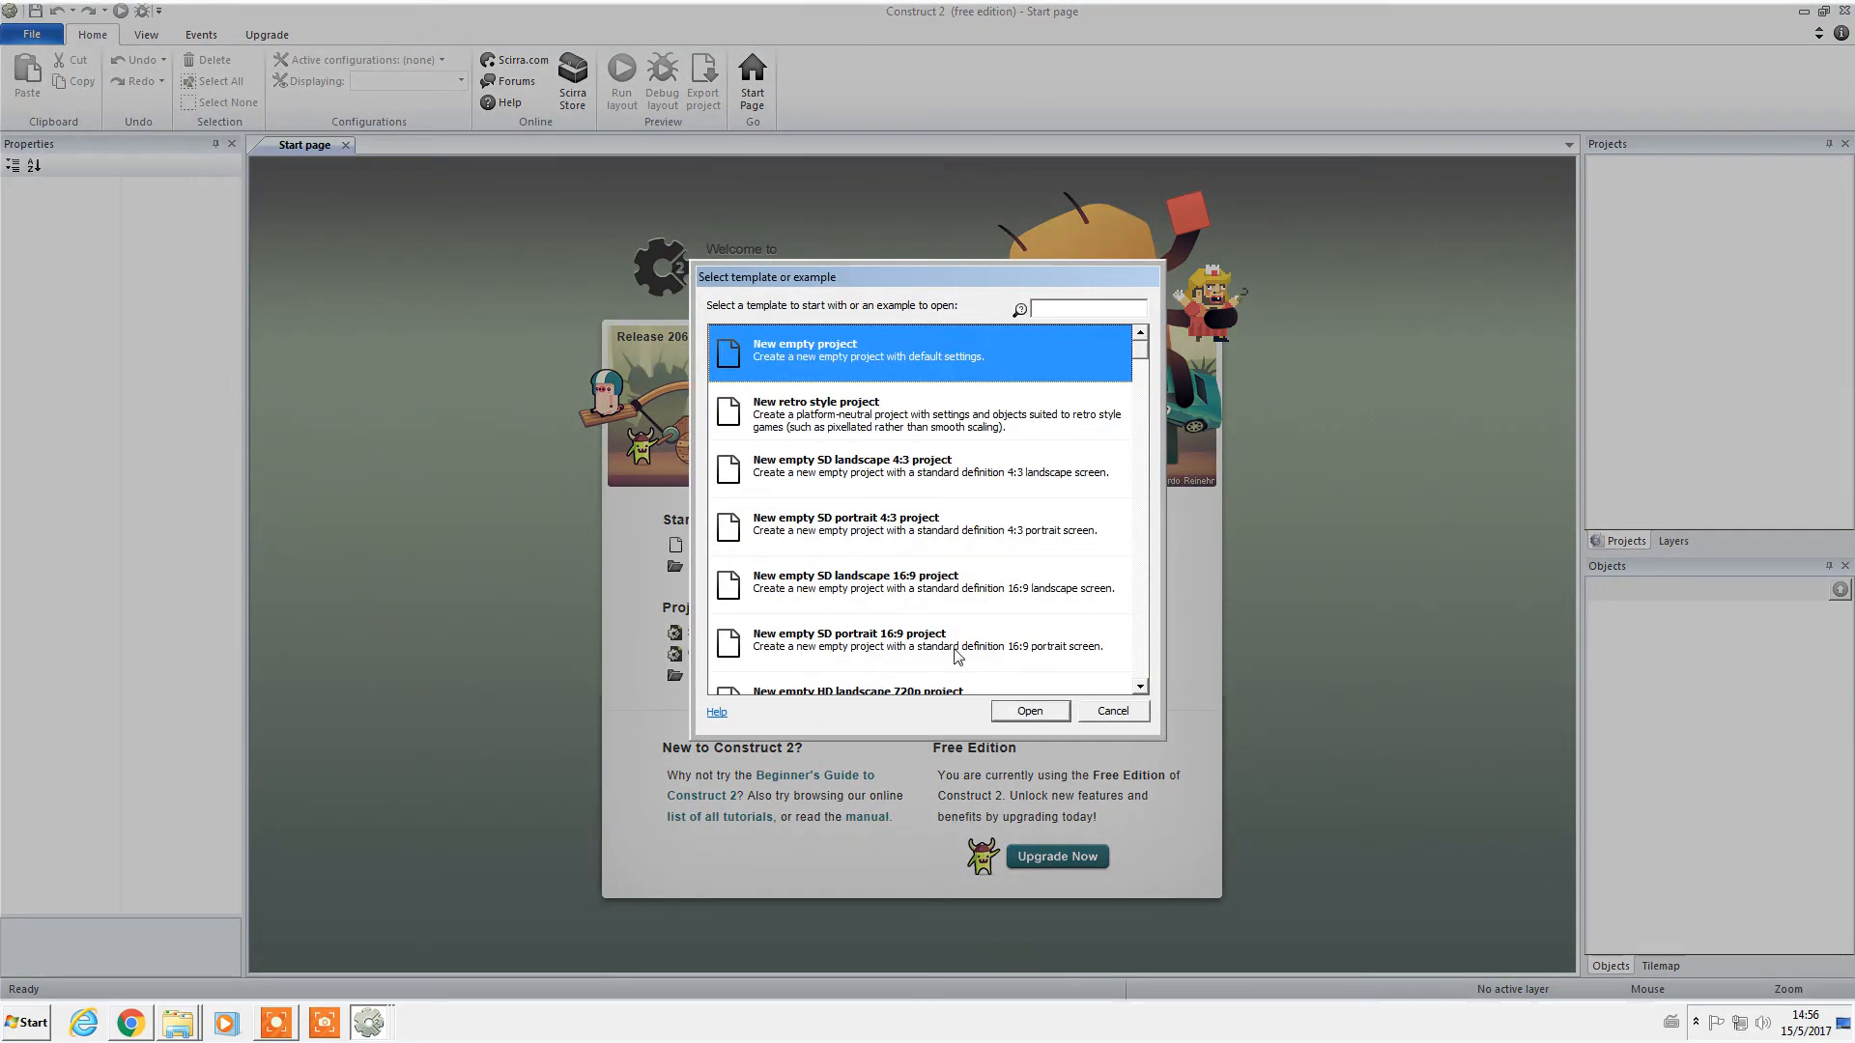
{"action": "left_click", "coordinate": [1038, 715]}
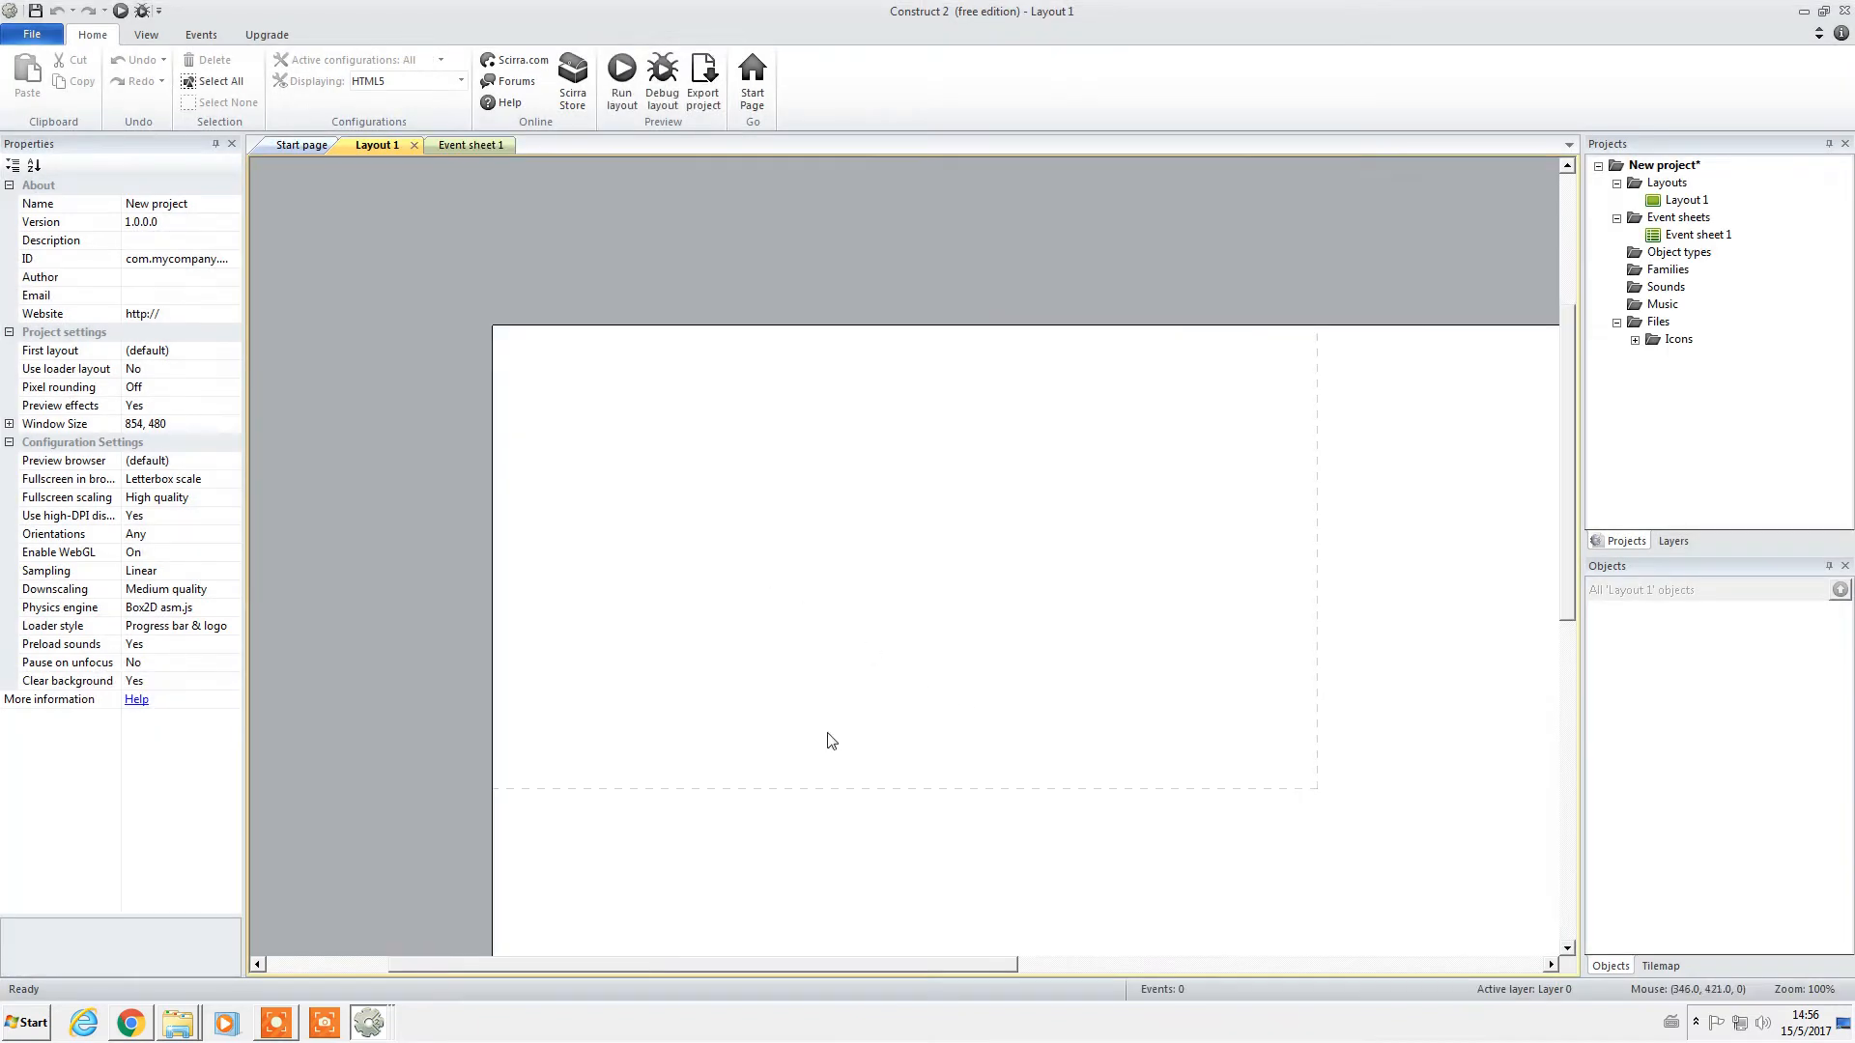
Insert a new Sprite object near the upper-left part of Layout 1.
{"action": "left_click_drag", "start_coordinate": [885, 963], "coordinate": [899, 964]}
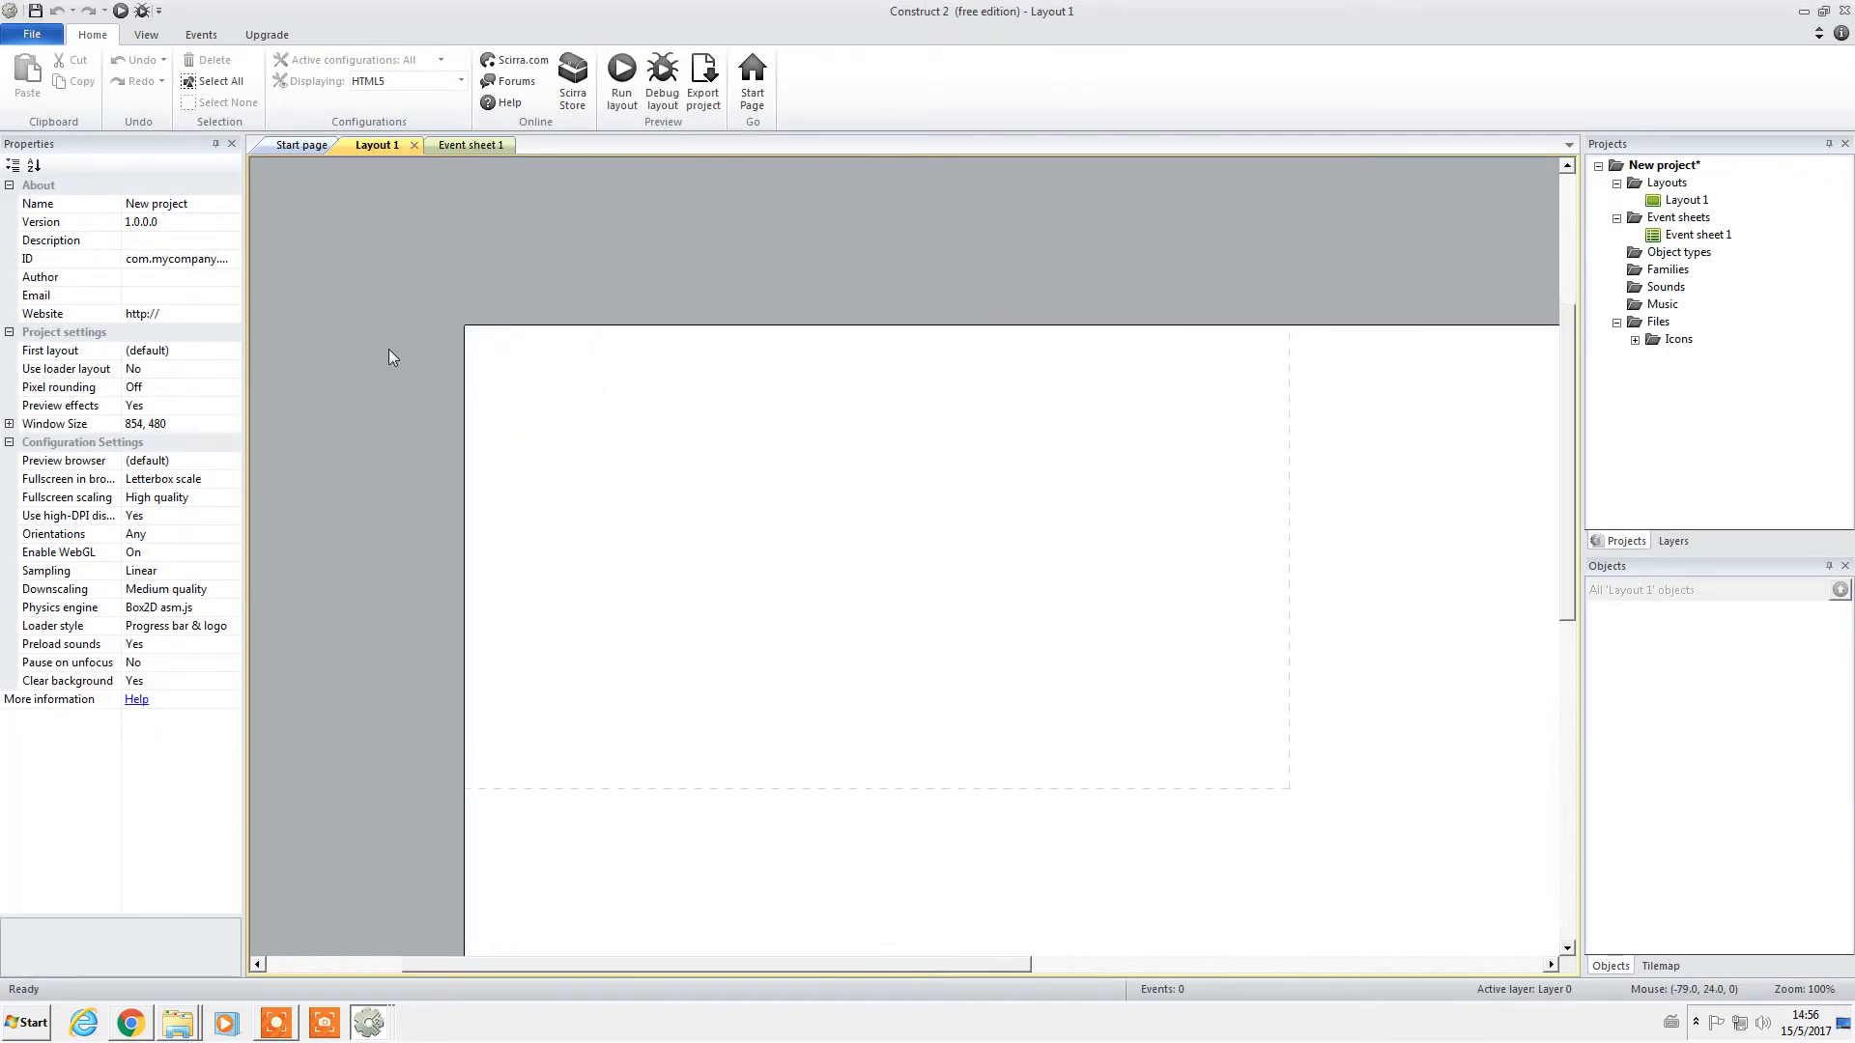
{"action": "right_click", "coordinate": [688, 441]}
{"action": "left_click", "coordinate": [684, 435]}
{"action": "right_click", "coordinate": [686, 432]}
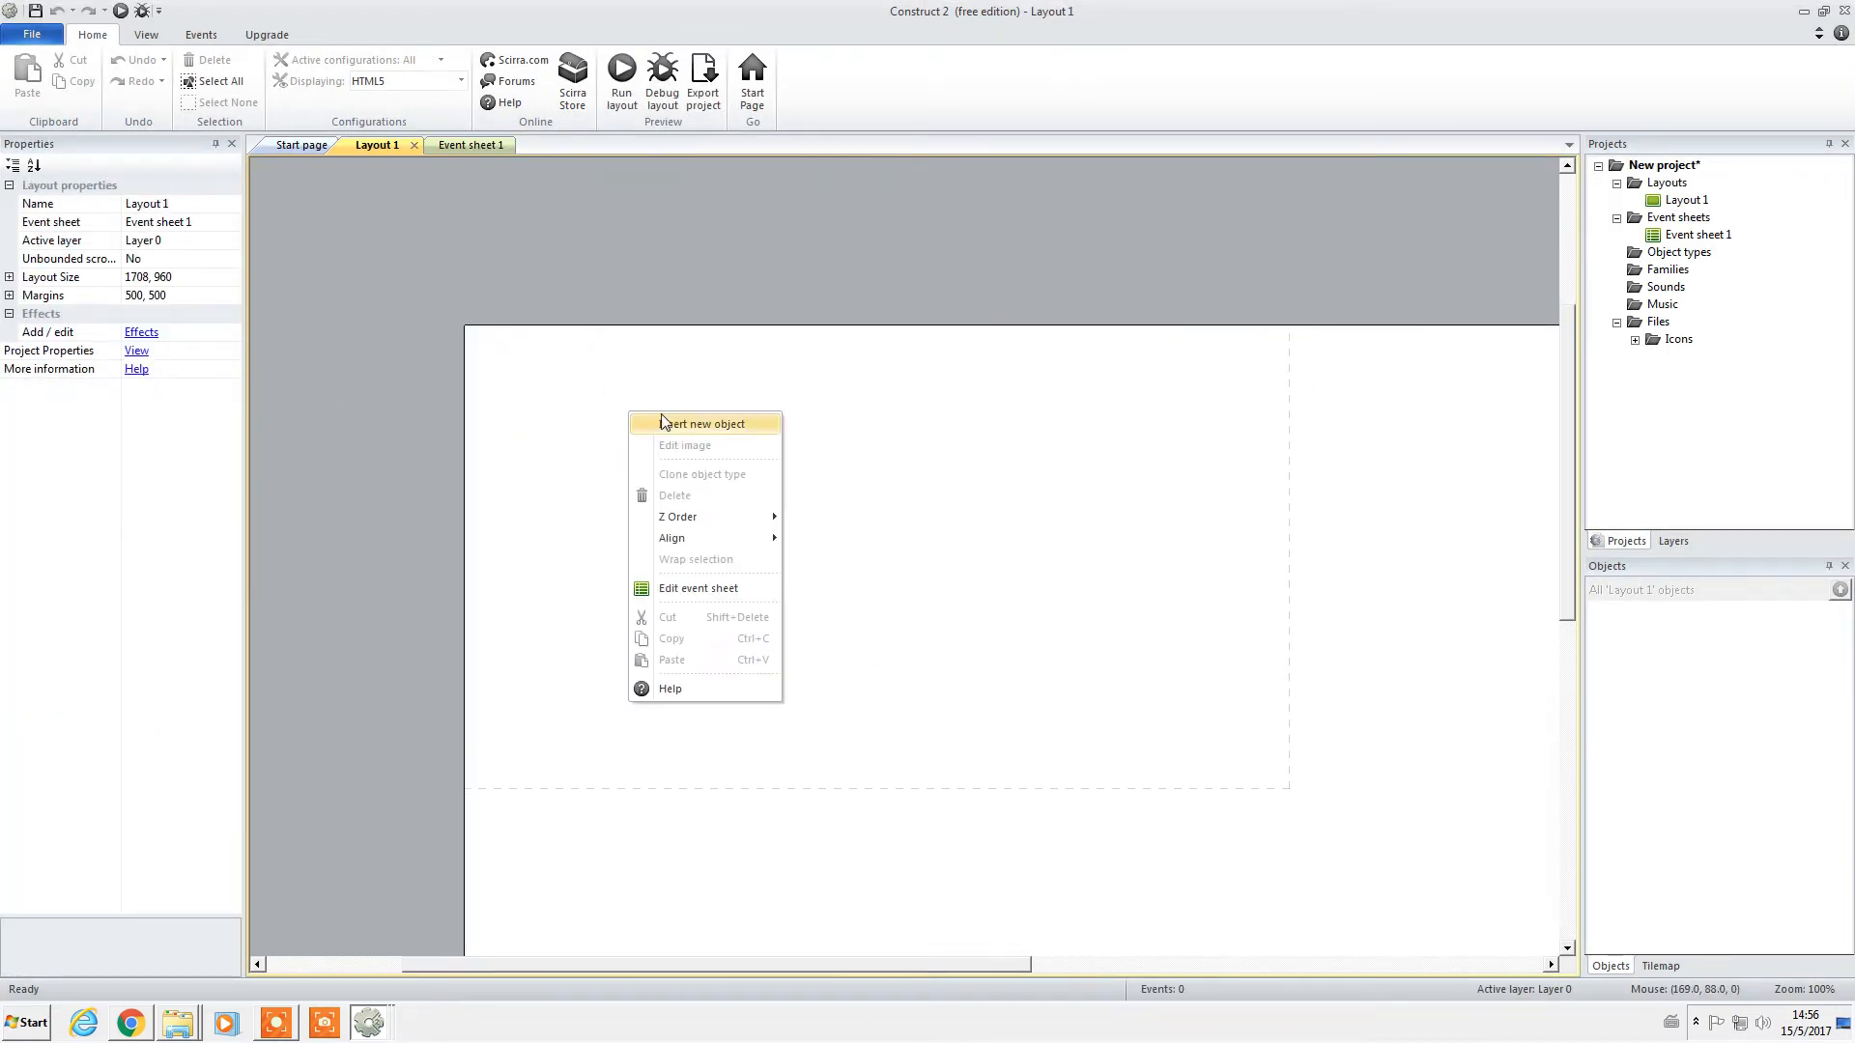
{"action": "left_click", "coordinate": [682, 433]}
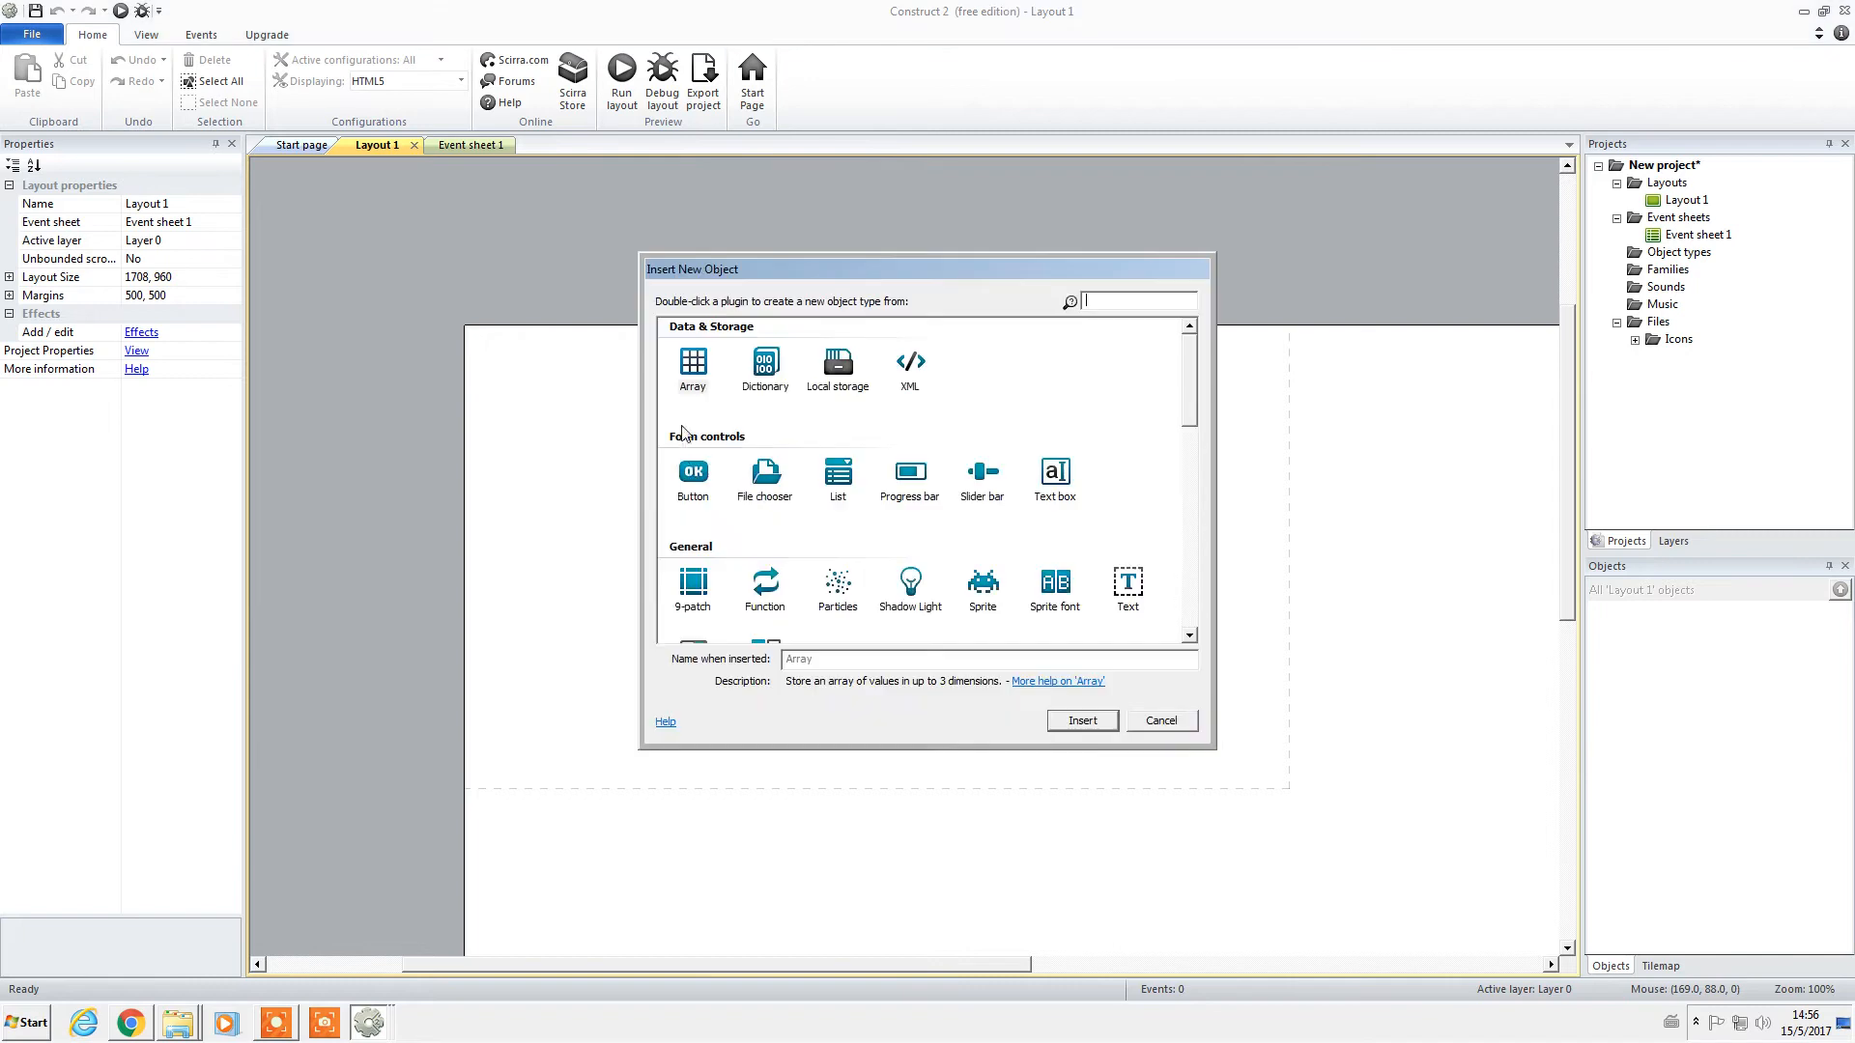
{"action": "double_click", "coordinate": [981, 585]}
{"action": "left_click", "coordinate": [674, 520]}
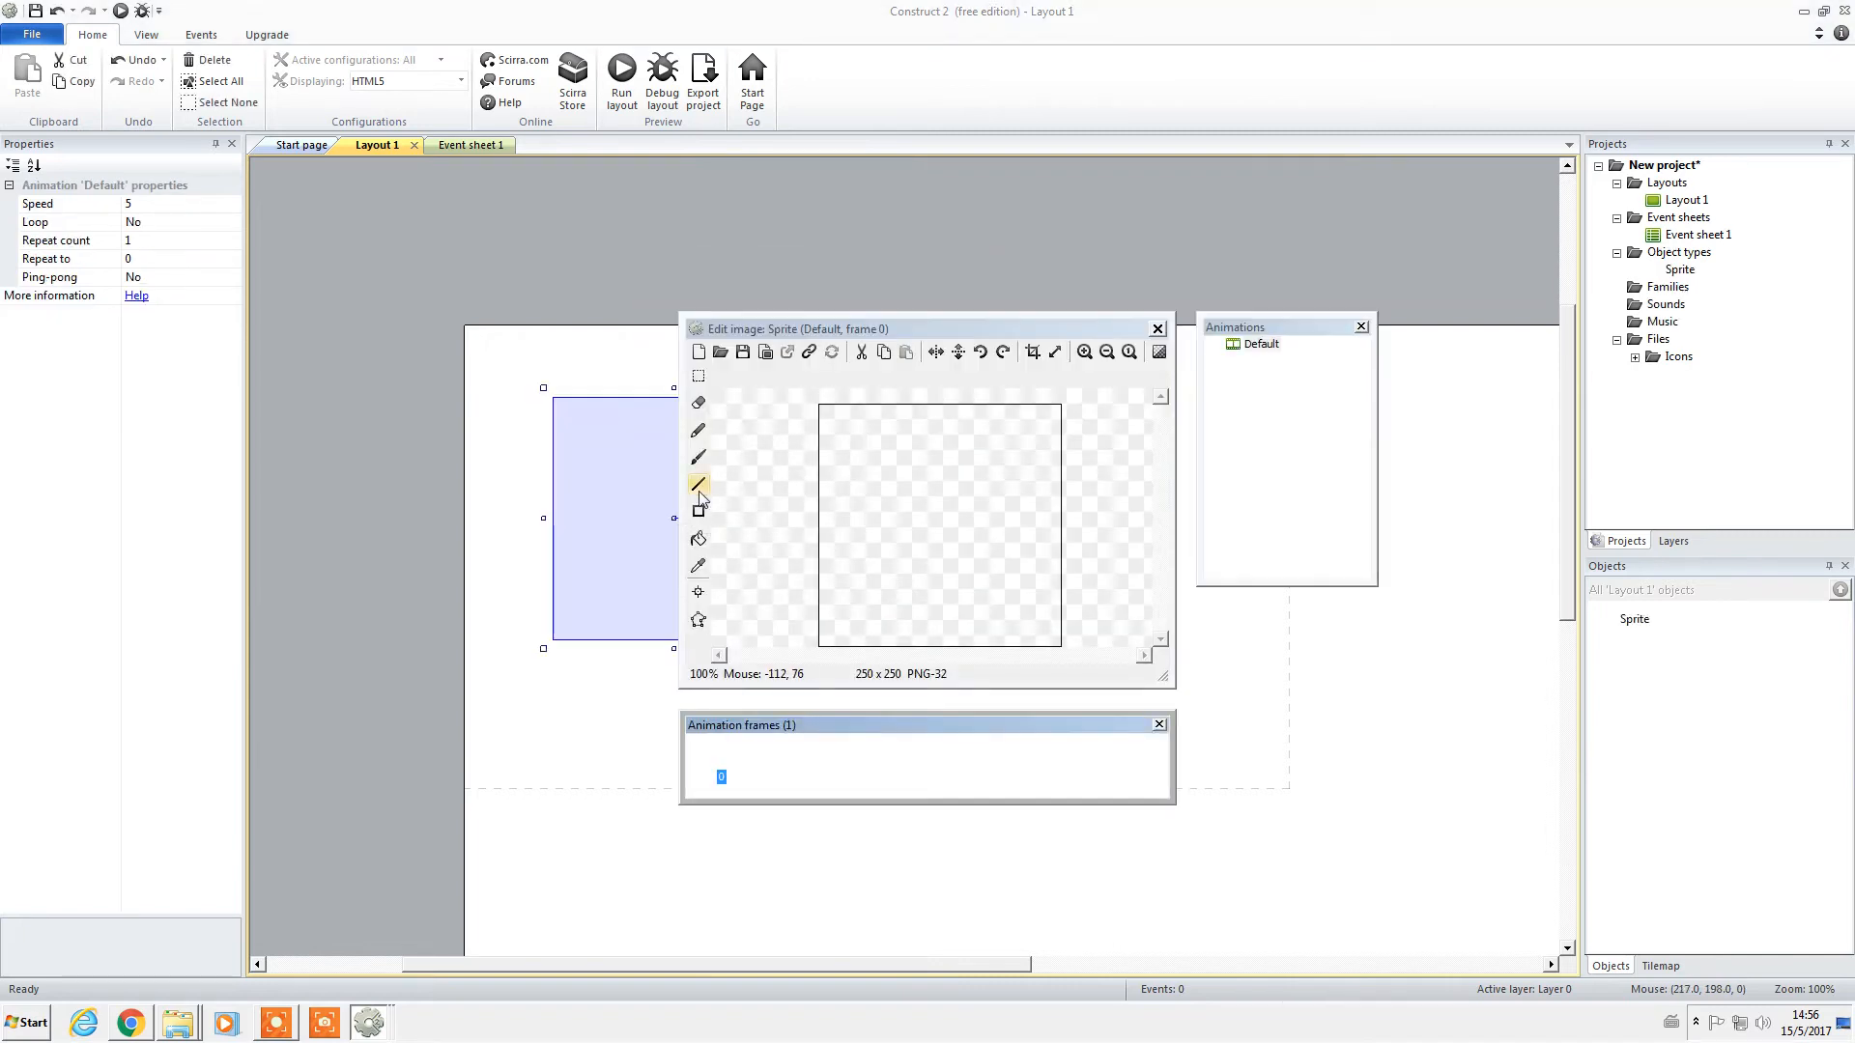
Draw a black filled rectangle about 50 px high across the sprite image, crop the image to it and close the editor.
{"action": "left_click", "coordinate": [699, 512]}
{"action": "left_click_drag", "start_coordinate": [811, 498], "coordinate": [1094, 547]}
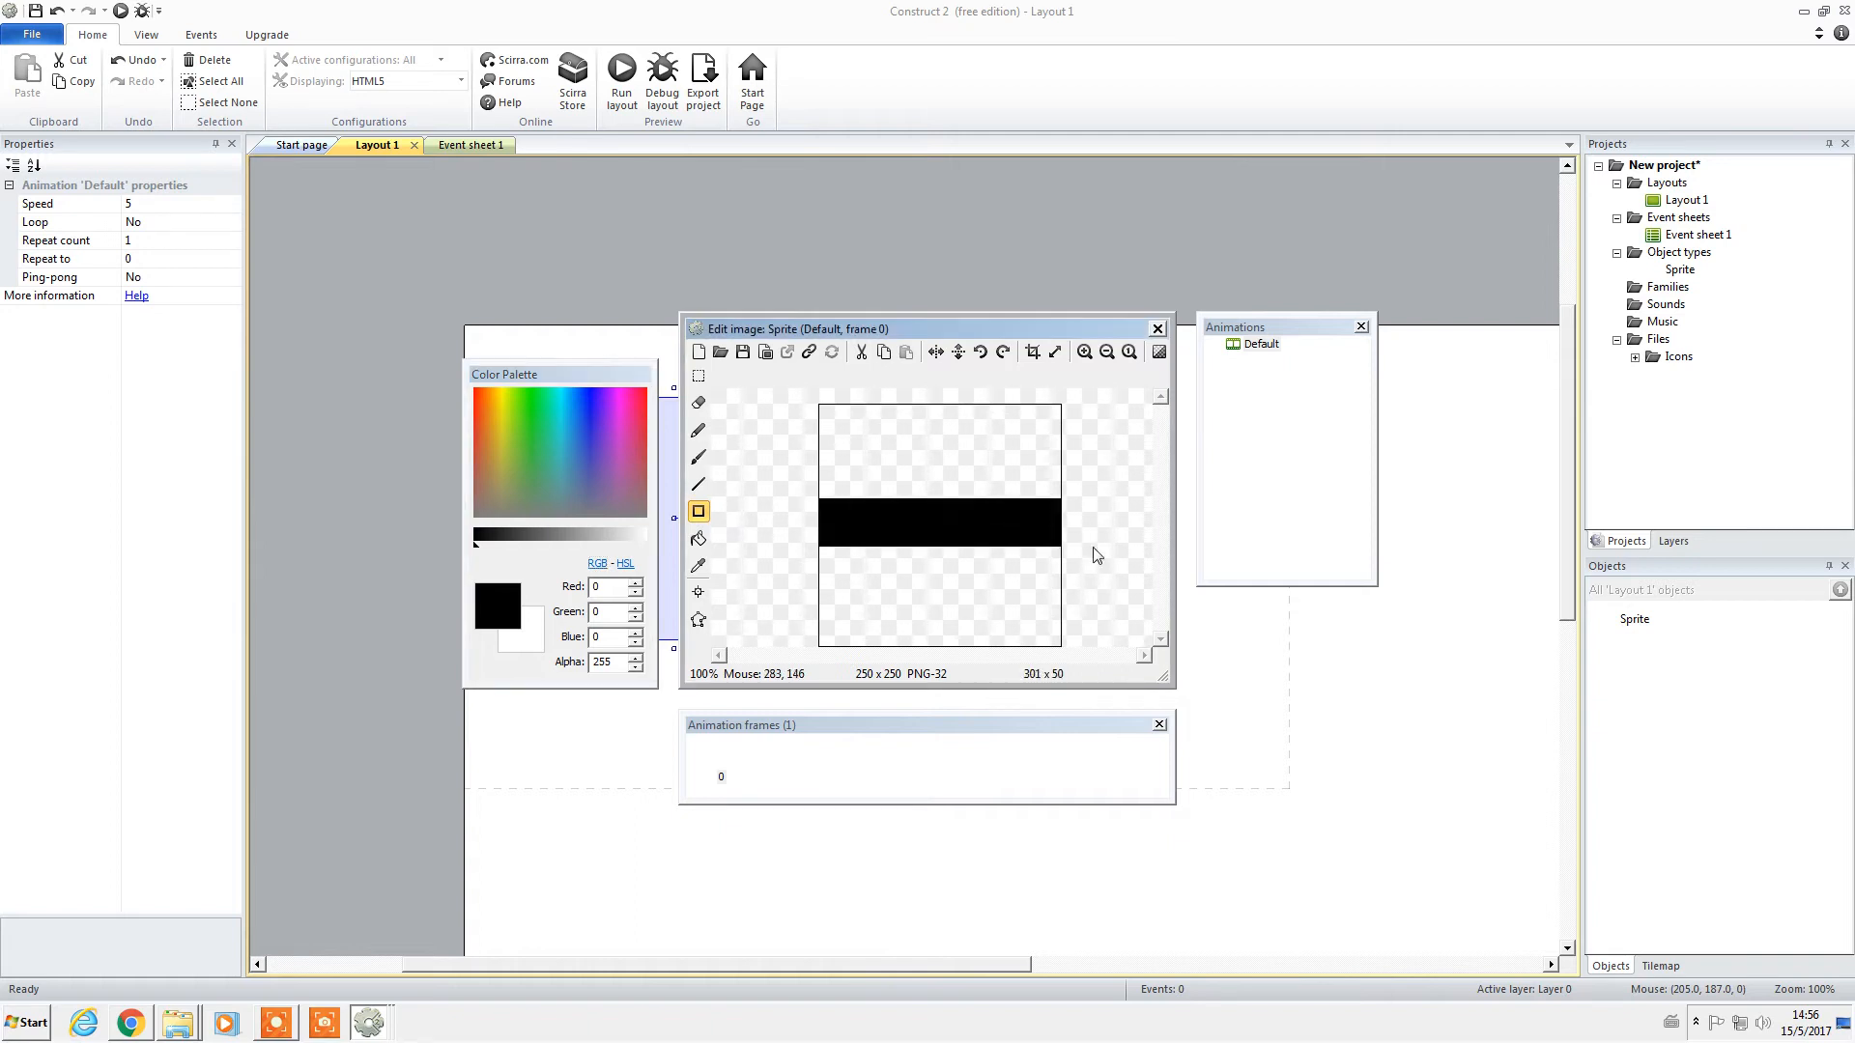
{"action": "left_click", "coordinate": [1033, 353]}
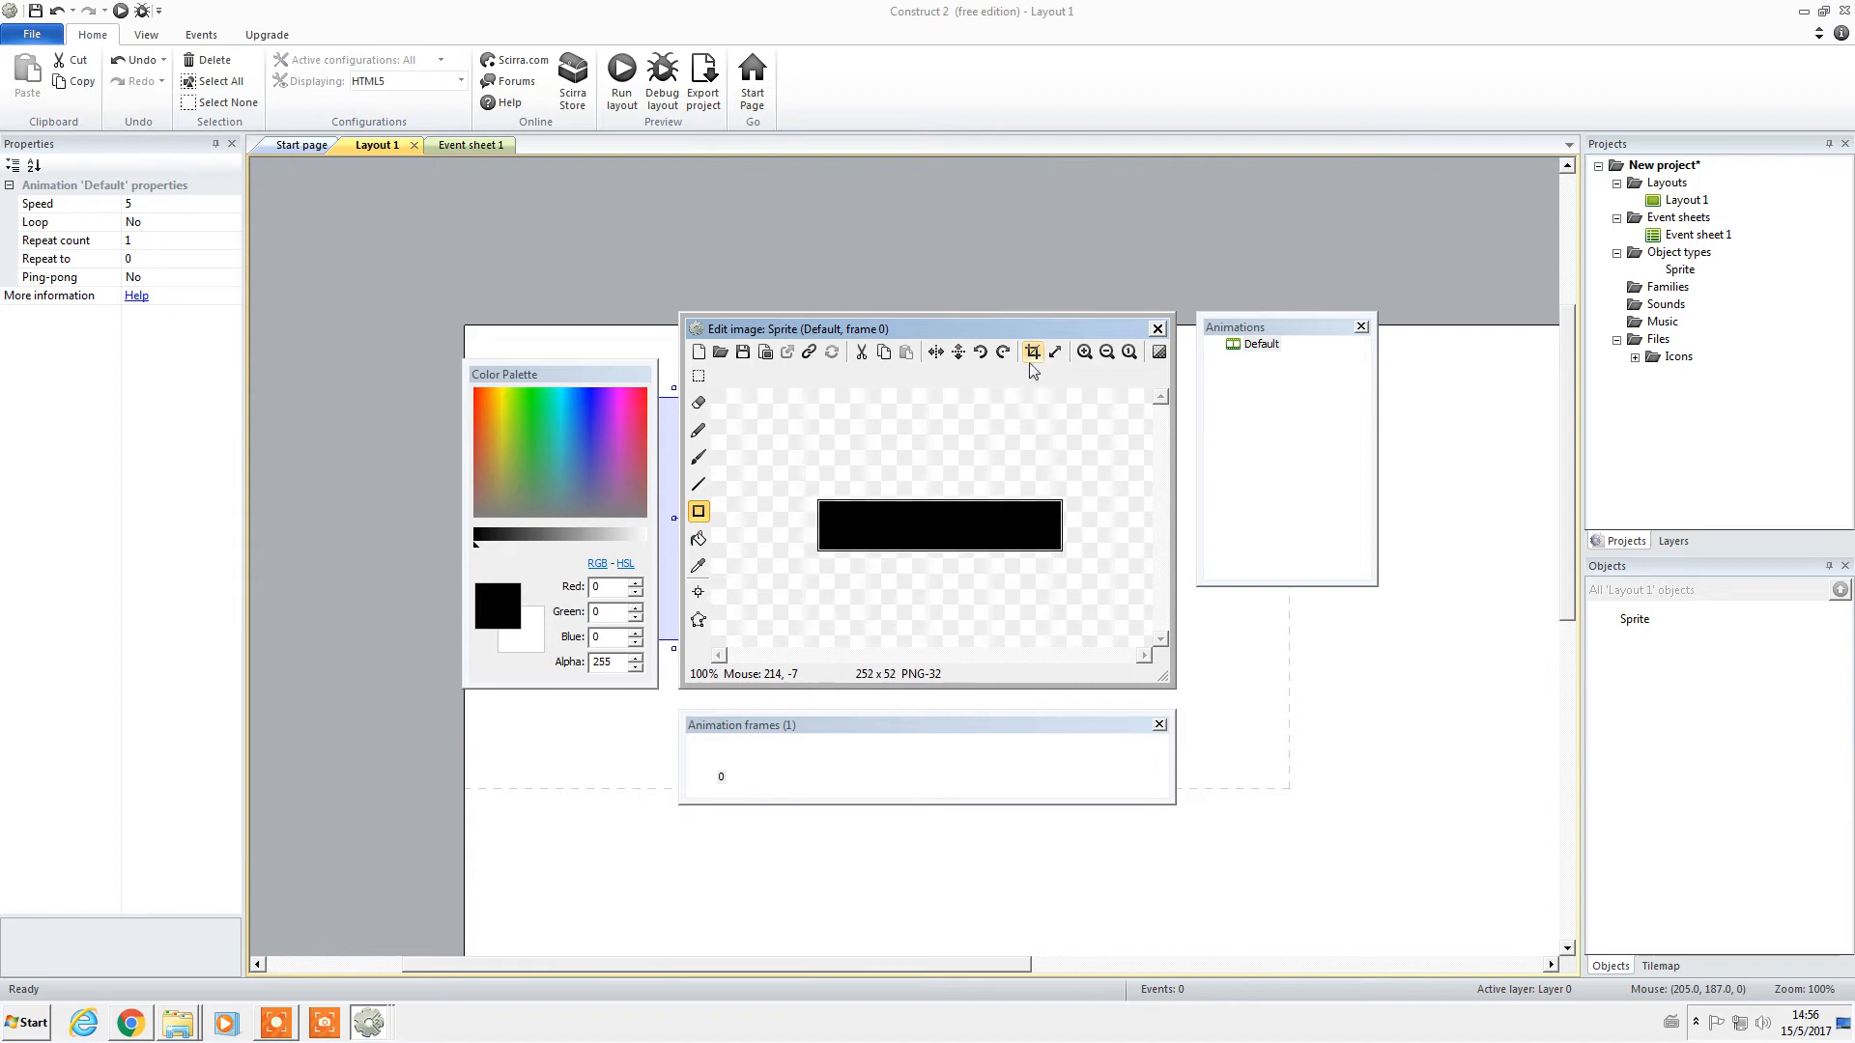
{"action": "left_click", "coordinate": [1157, 329]}
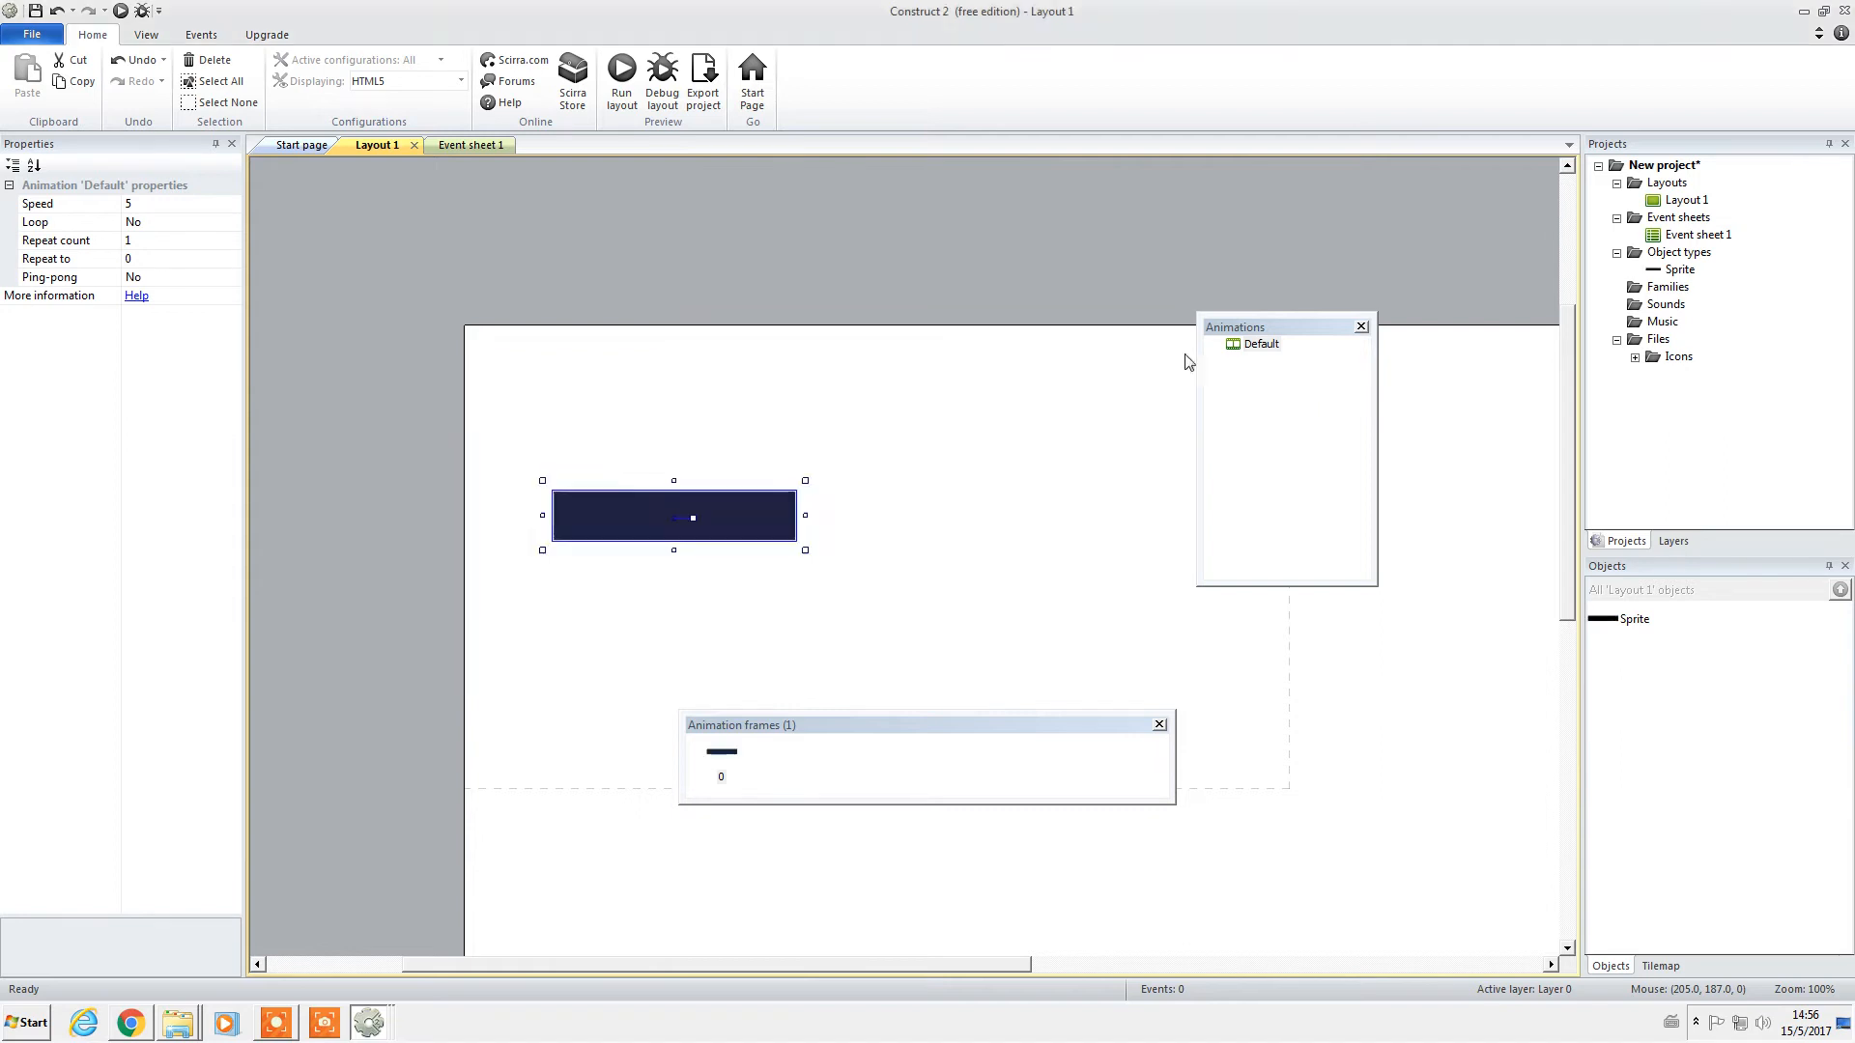
Rename the sprite "platform", reduce its height to about 35 and move it to about 252, 280.
{"action": "right_click", "coordinate": [1626, 623]}
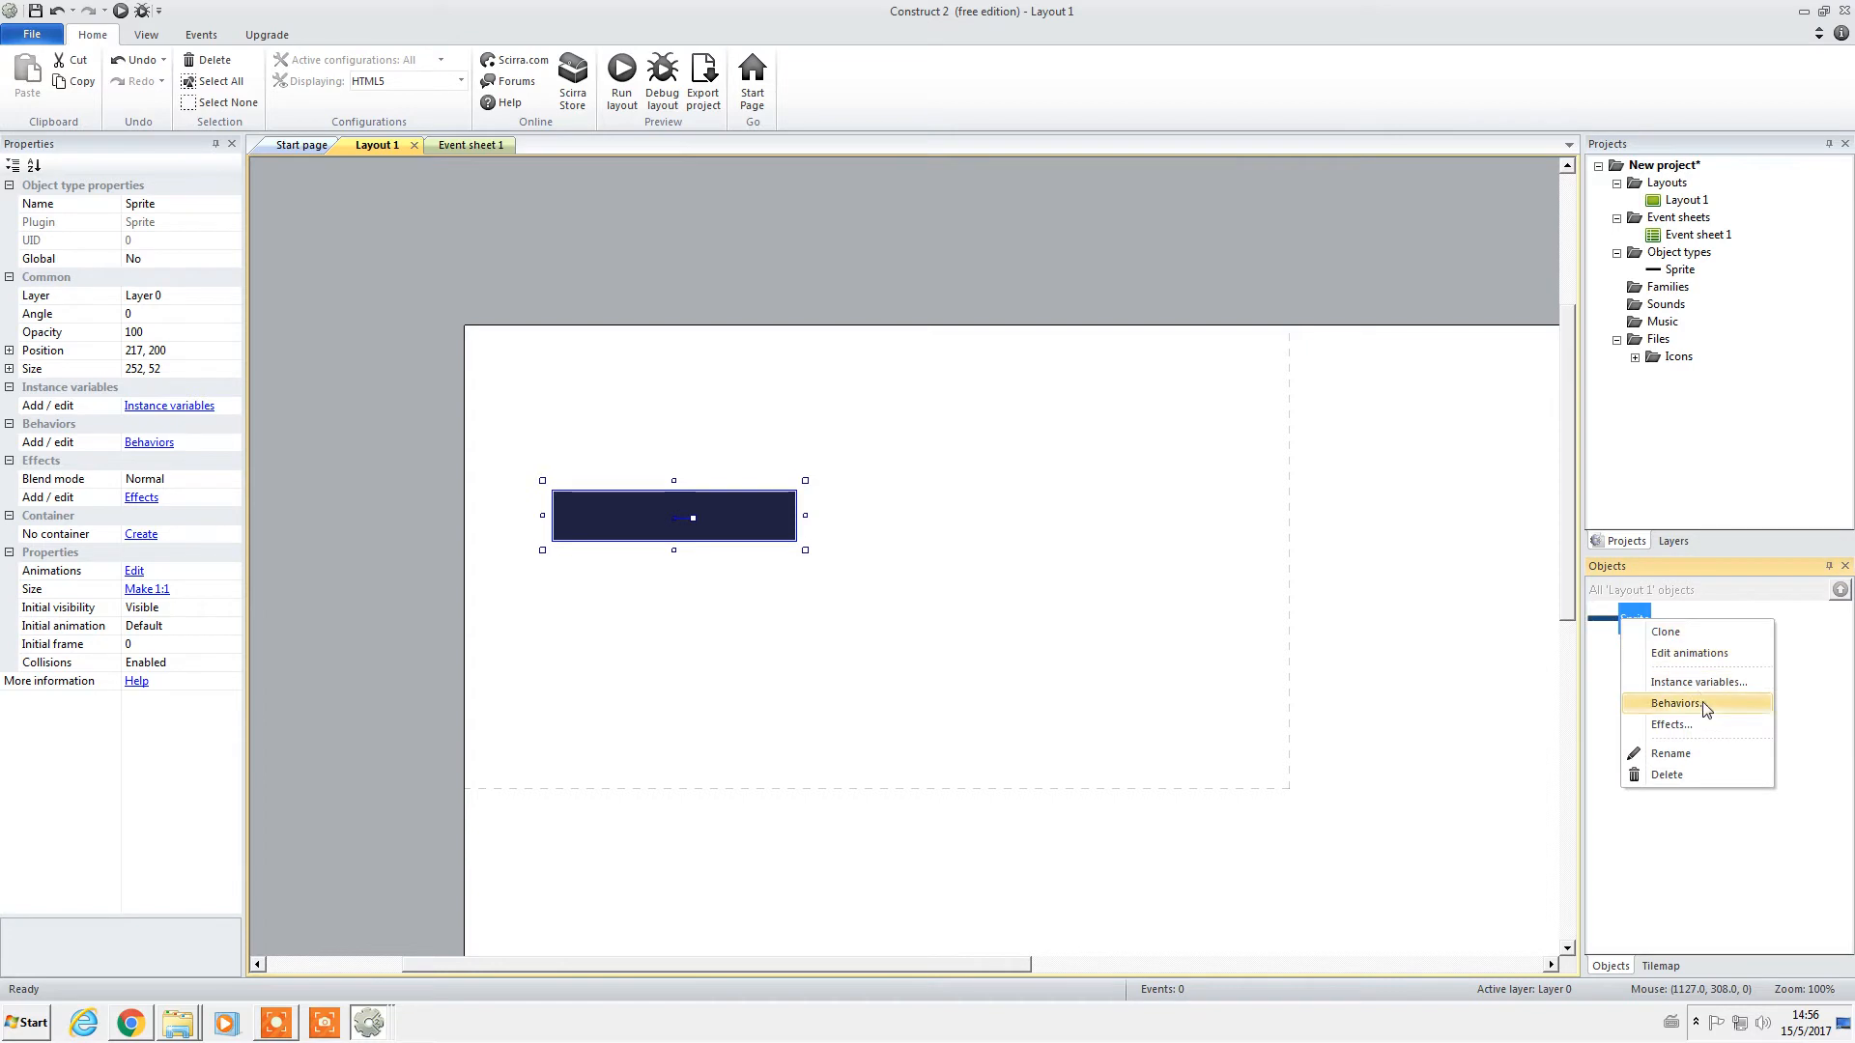
{"action": "left_click", "coordinate": [1703, 756]}
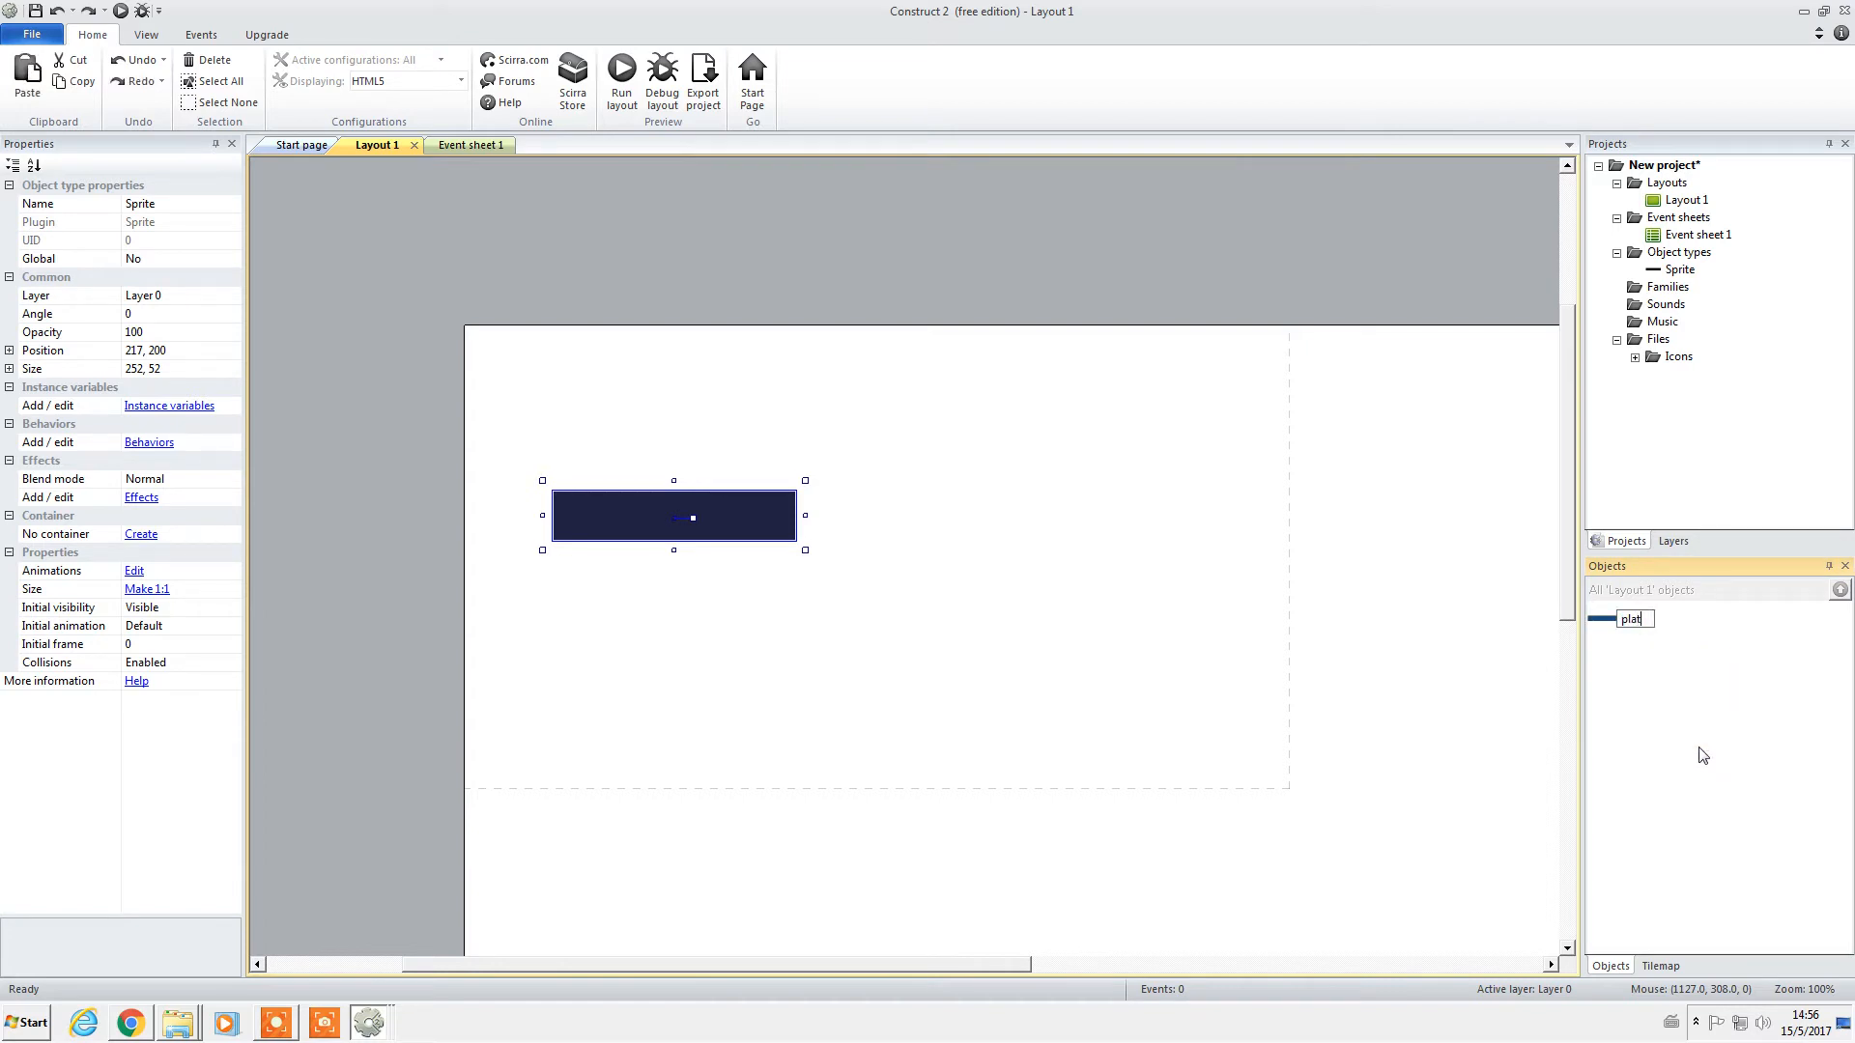
{"action": "type", "text": "platform"}
{"action": "key", "text": "Return"}
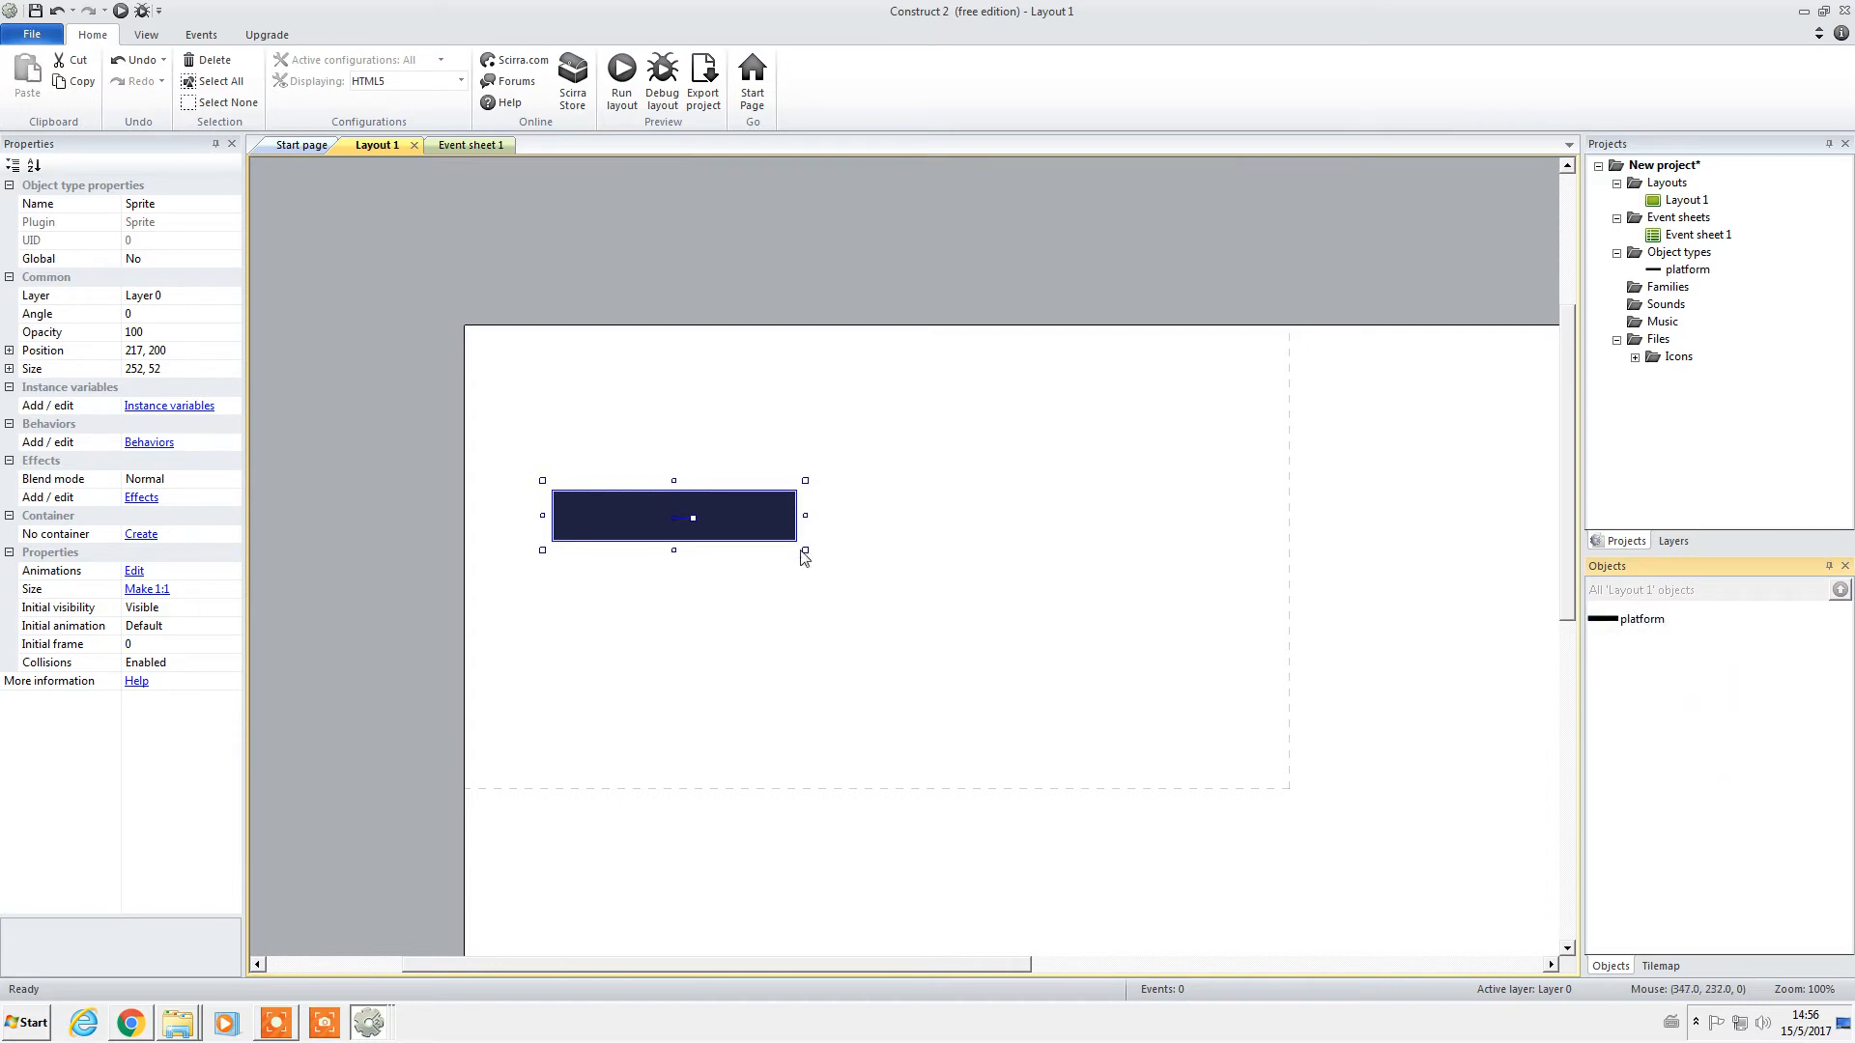
{"action": "left_click_drag", "start_coordinate": [674, 550], "coordinate": [712, 608]}
Add the Solid behavior to the platform sprite.
{"action": "left_click", "coordinate": [150, 444]}
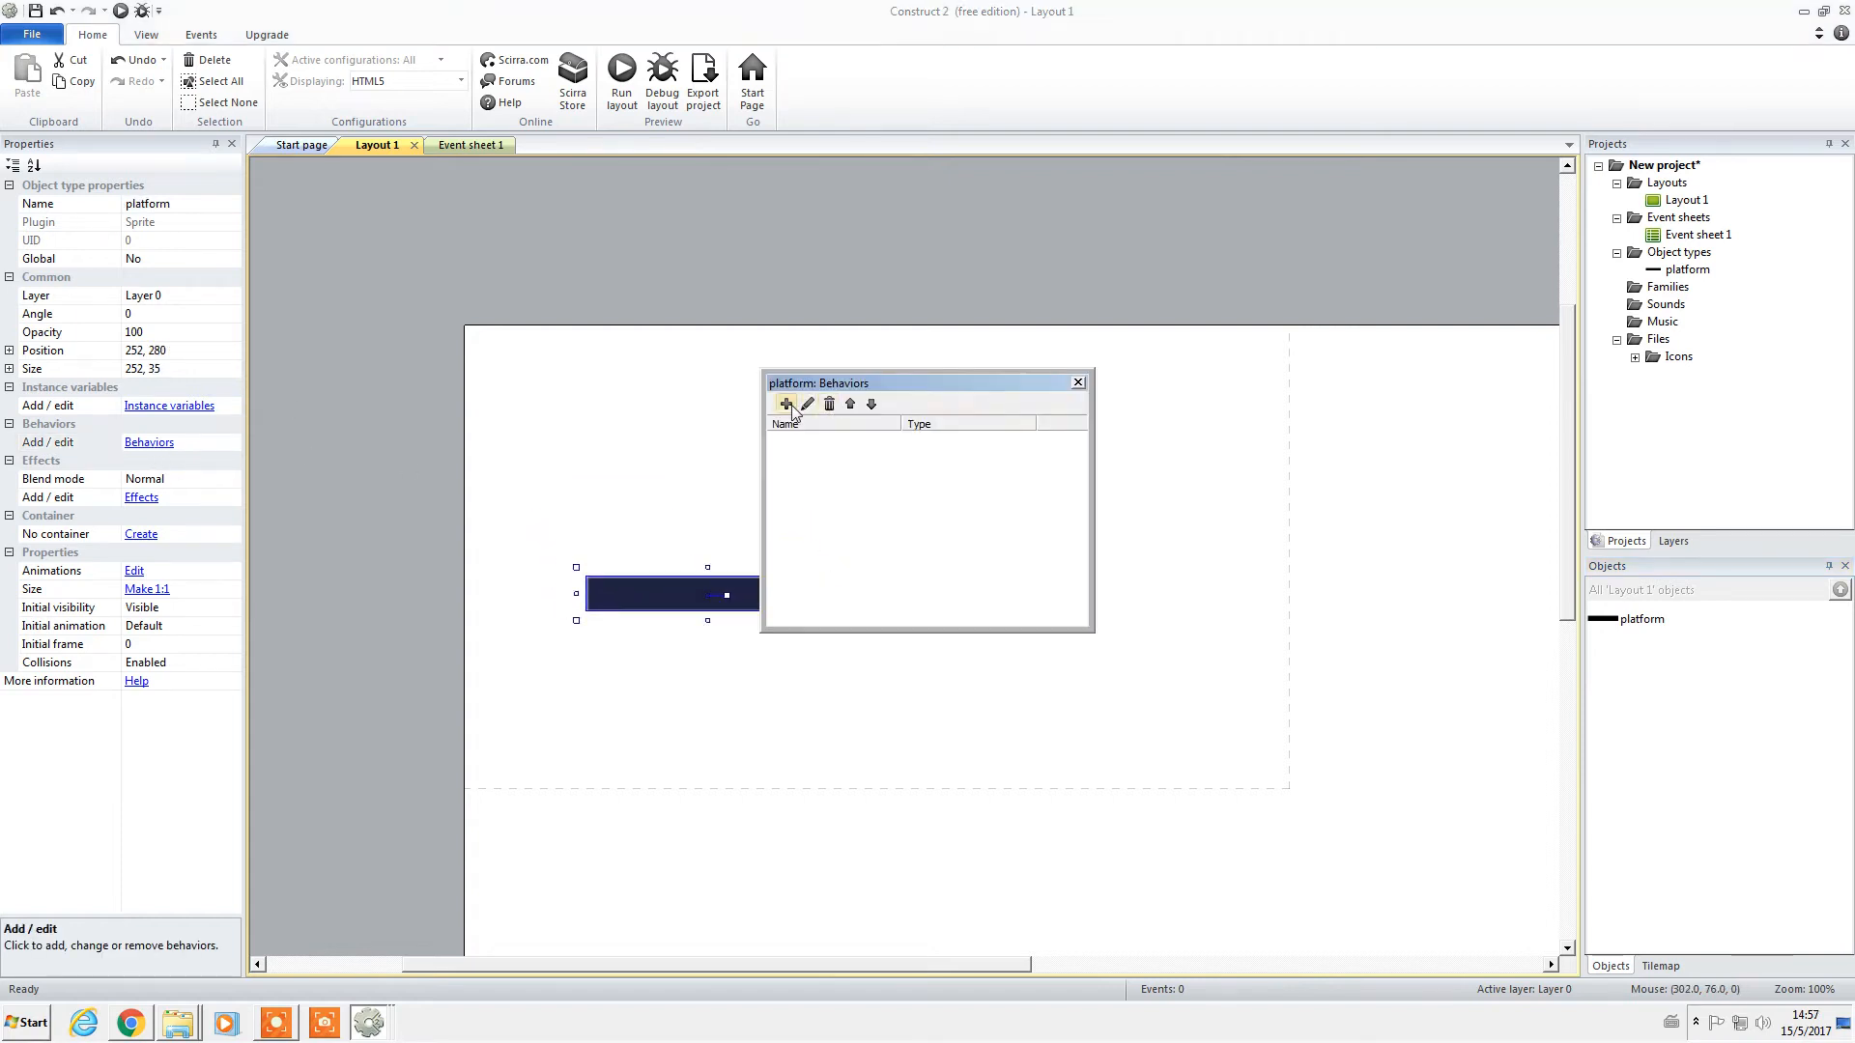
{"action": "left_click", "coordinate": [785, 403]}
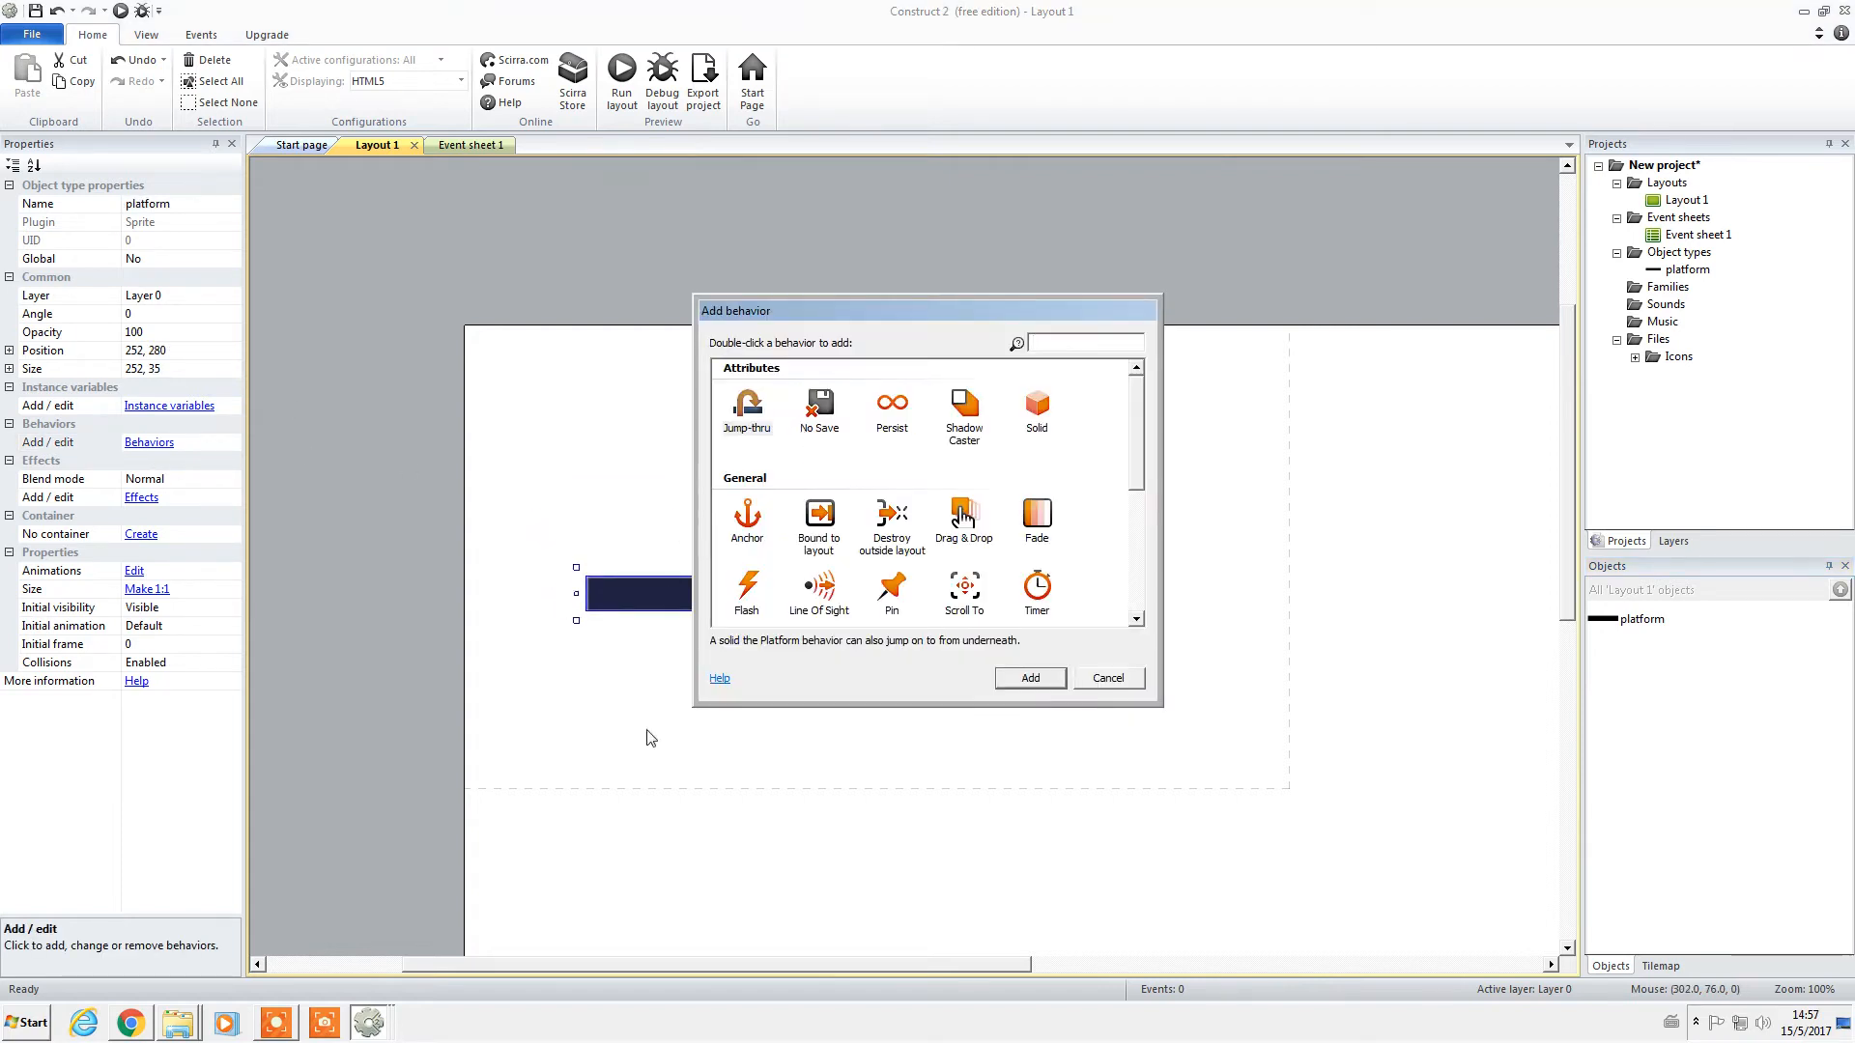
{"action": "left_click", "coordinate": [1050, 410]}
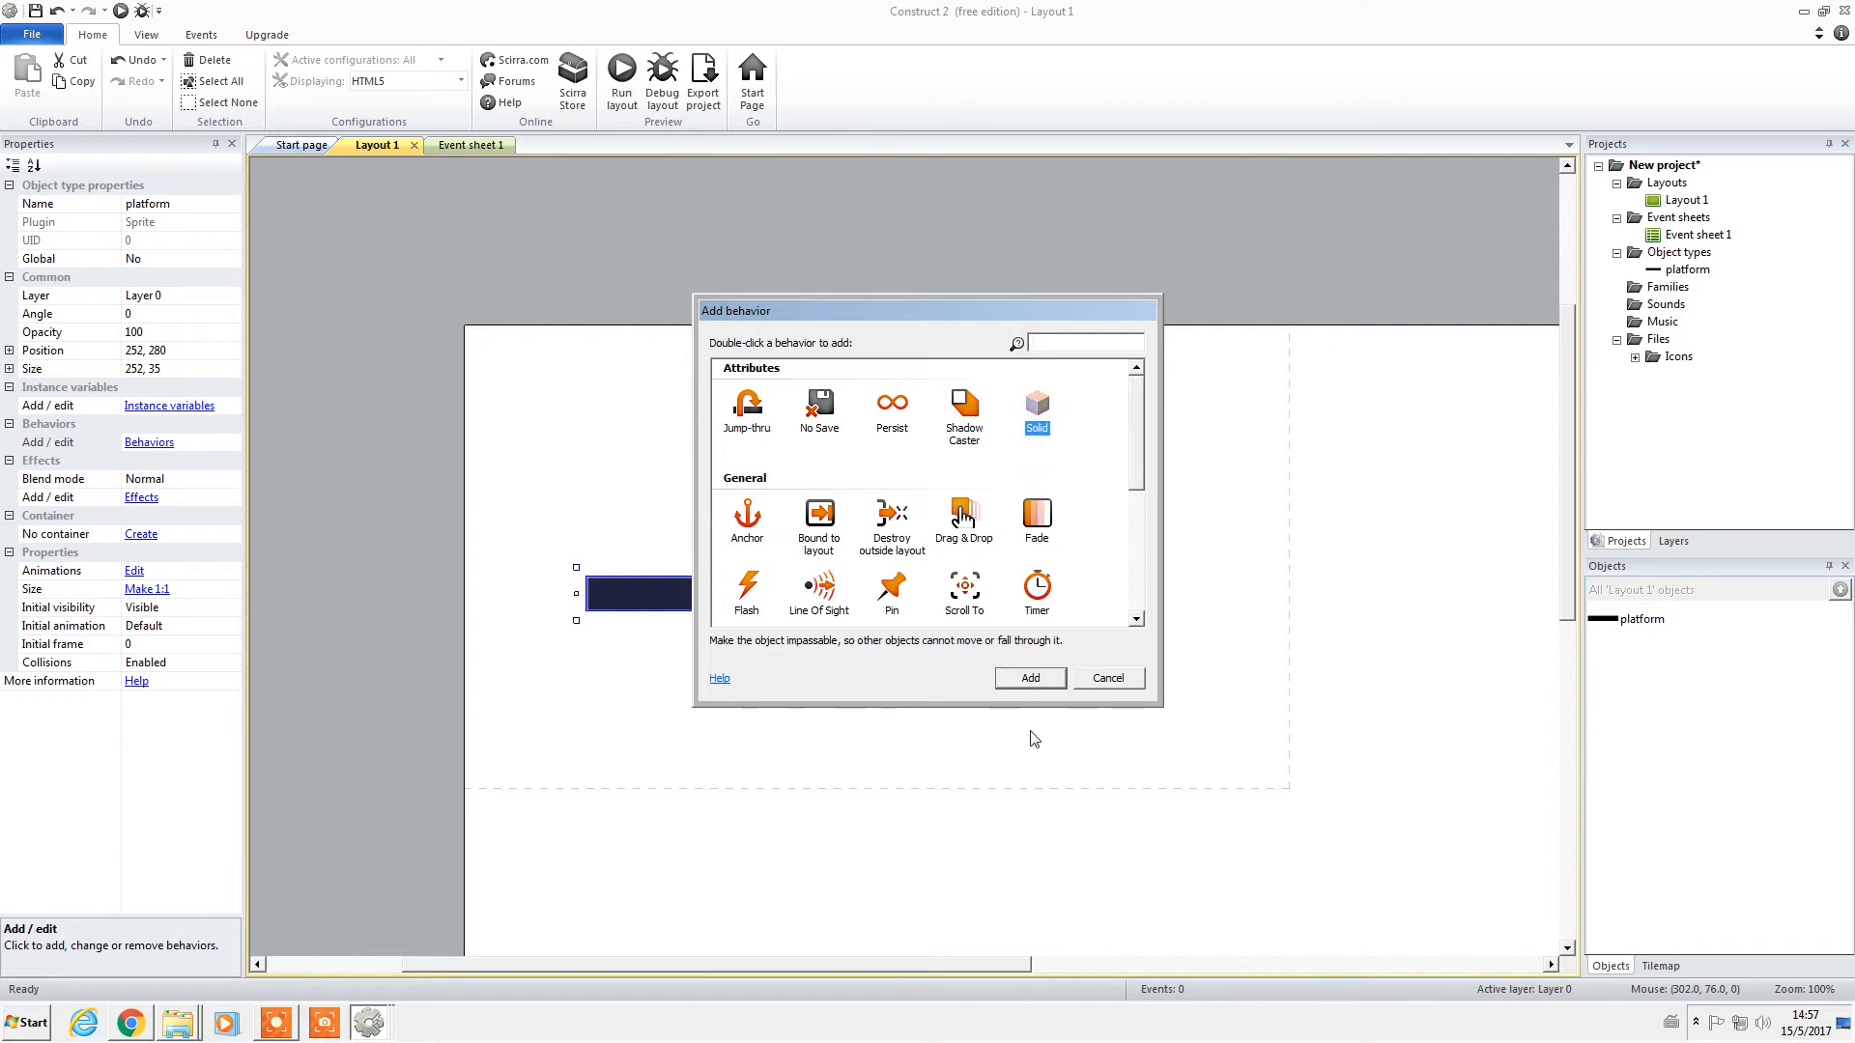
{"action": "left_click", "coordinate": [1030, 679]}
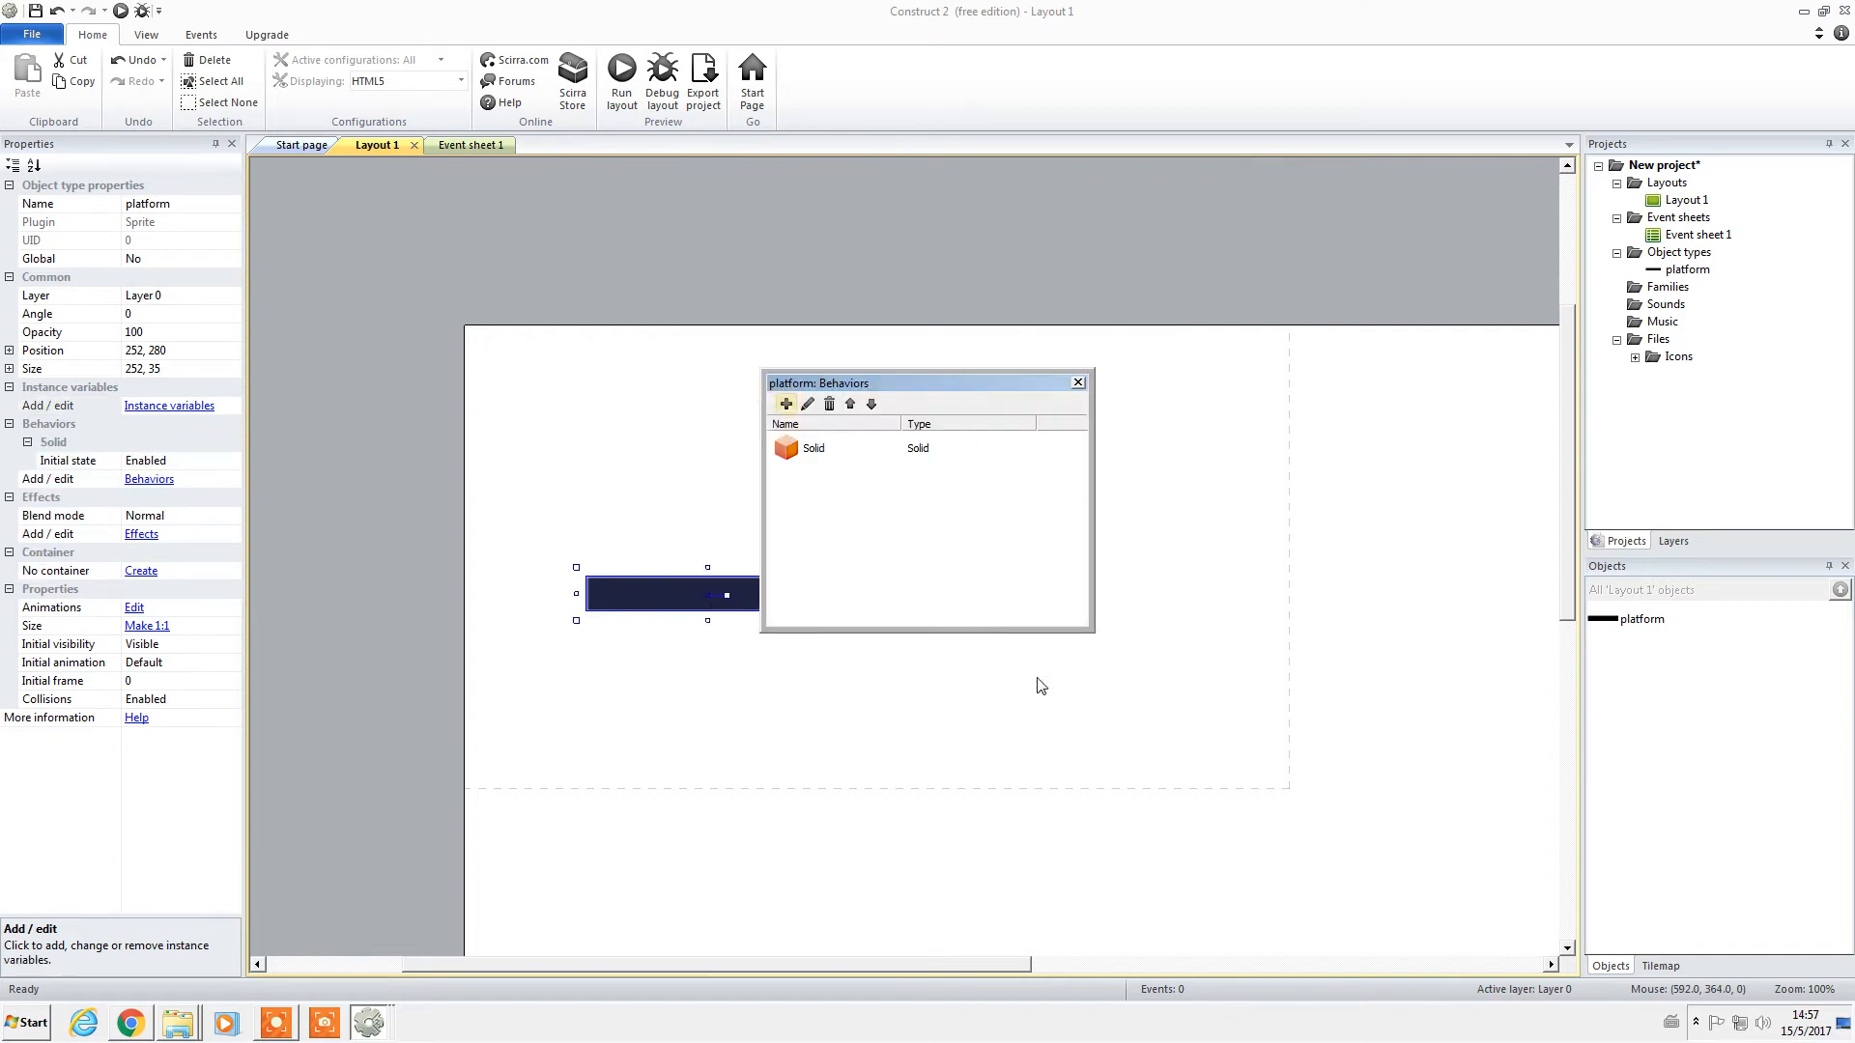
{"action": "left_click", "coordinate": [1078, 382]}
Move the platform to about 174, 283 and paste a copy of it to its lower right.
{"action": "left_click_drag", "start_coordinate": [799, 603], "coordinate": [723, 607]}
{"action": "right_click", "coordinate": [723, 607]}
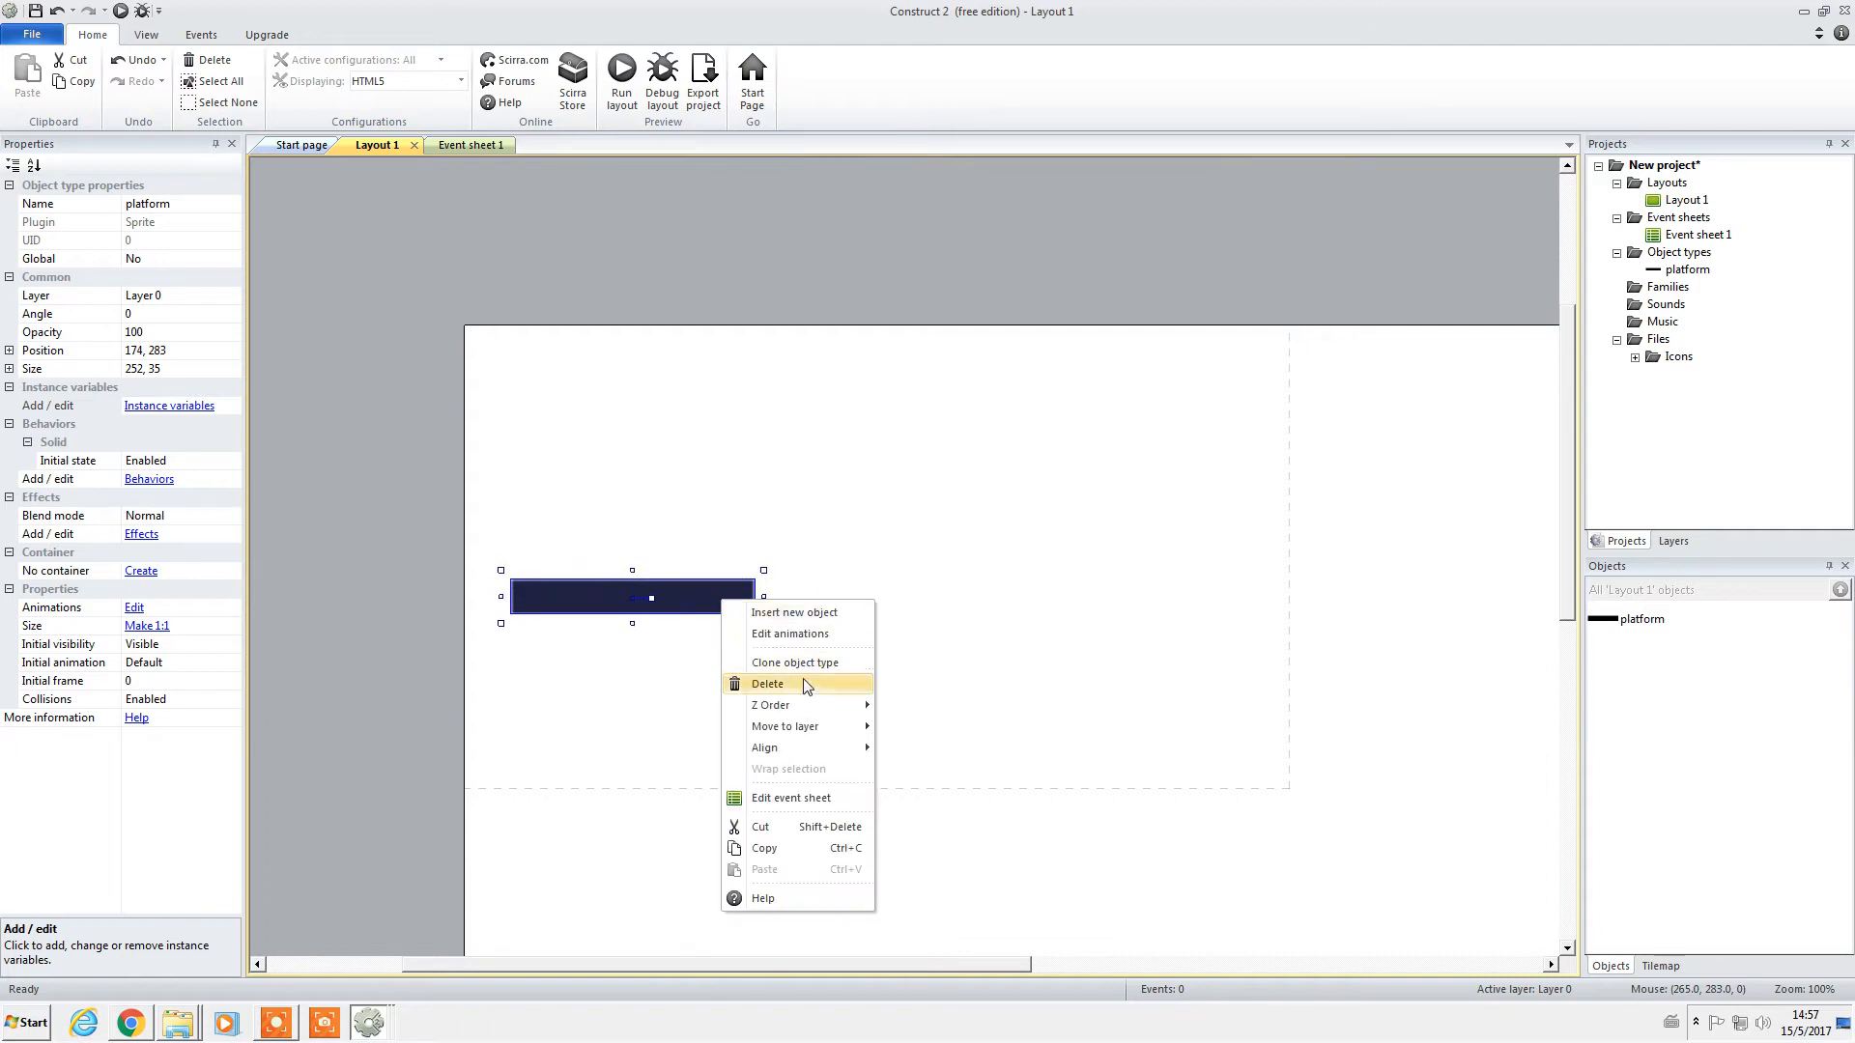
{"action": "left_click", "coordinate": [810, 848]}
{"action": "right_click", "coordinate": [920, 620]}
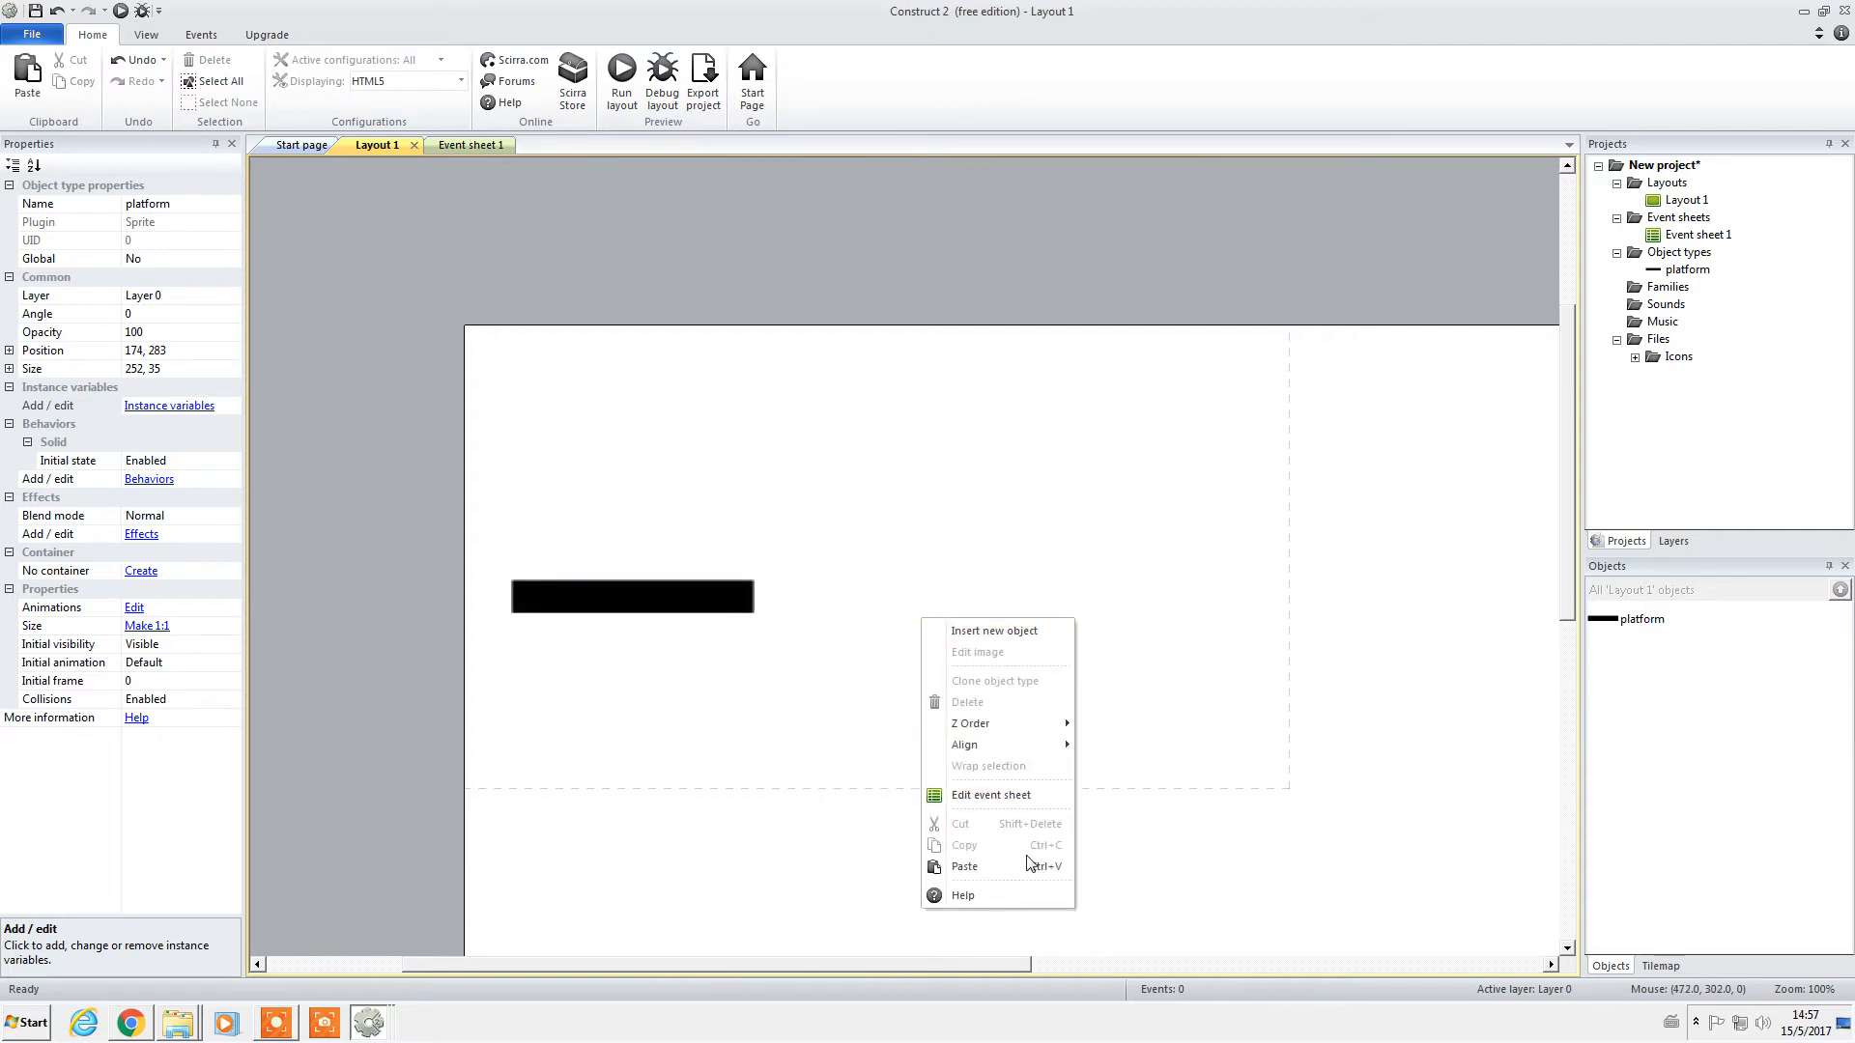
{"action": "left_click", "coordinate": [1030, 865]}
{"action": "left_click", "coordinate": [902, 642]}
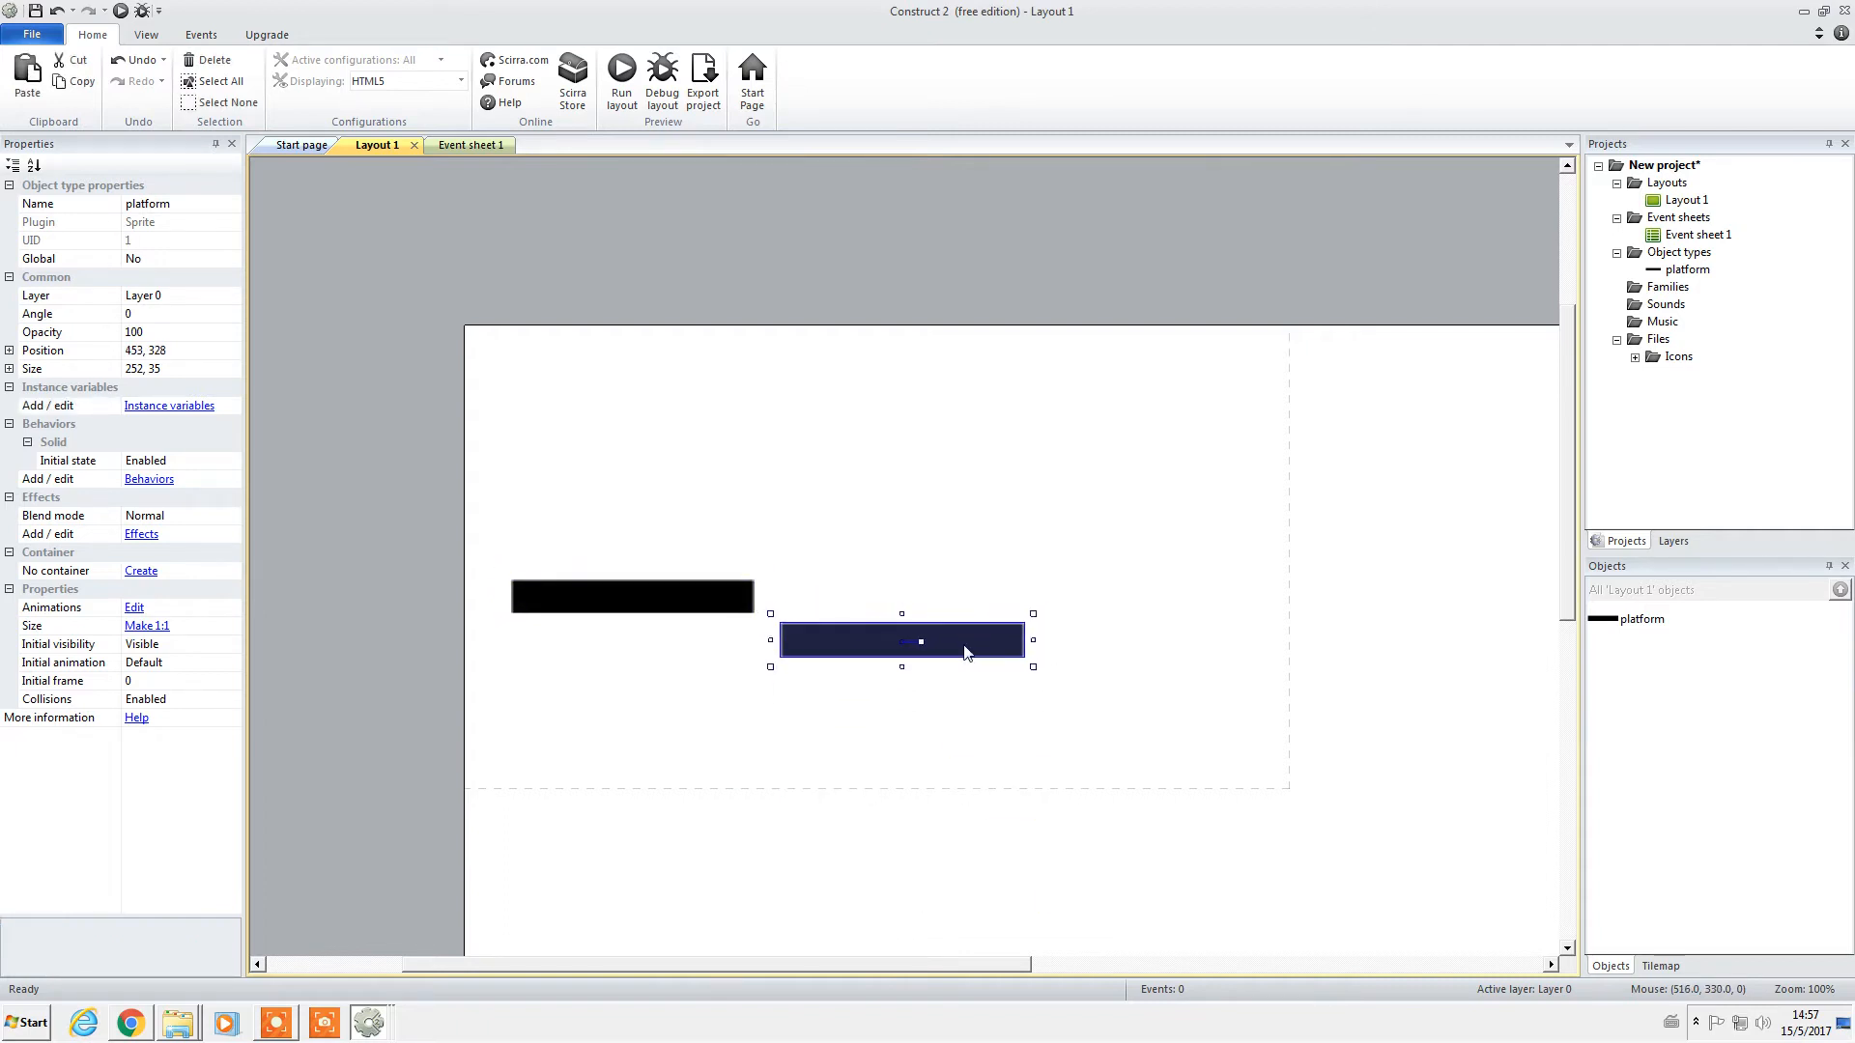
{"action": "mouse_move", "coordinate": [957, 645]}
{"action": "left_mouse_down"}
{"action": "mouse_move", "coordinate": [1050, 624]}
{"action": "mouse_move", "coordinate": [953, 650]}
{"action": "mouse_move", "coordinate": [1007, 692]}
{"action": "mouse_move", "coordinate": [1285, 703]}
{"action": "mouse_move", "coordinate": [1305, 753]}
{"action": "mouse_move", "coordinate": [1185, 778]}
{"action": "mouse_move", "coordinate": [940, 764]}
{"action": "mouse_move", "coordinate": [973, 643]}
{"action": "left_mouse_up"}
Duplicate the platform until there are four and arrange them at staggered heights inside the layout's dashed window area.
{"action": "mouse_move", "coordinate": [704, 593]}
{"action": "left_mouse_down"}
{"action": "mouse_move", "coordinate": [675, 547]}
{"action": "mouse_move", "coordinate": [678, 572]}
{"action": "left_mouse_up"}
{"action": "left_click_drag", "start_coordinate": [890, 630], "coordinate": [924, 538]}
{"action": "left_click_drag", "start_coordinate": [1143, 715], "coordinate": [1099, 662]}
{"action": "left_click_drag", "start_coordinate": [915, 750], "coordinate": [927, 712]}
{"action": "left_click", "coordinate": [774, 422]}
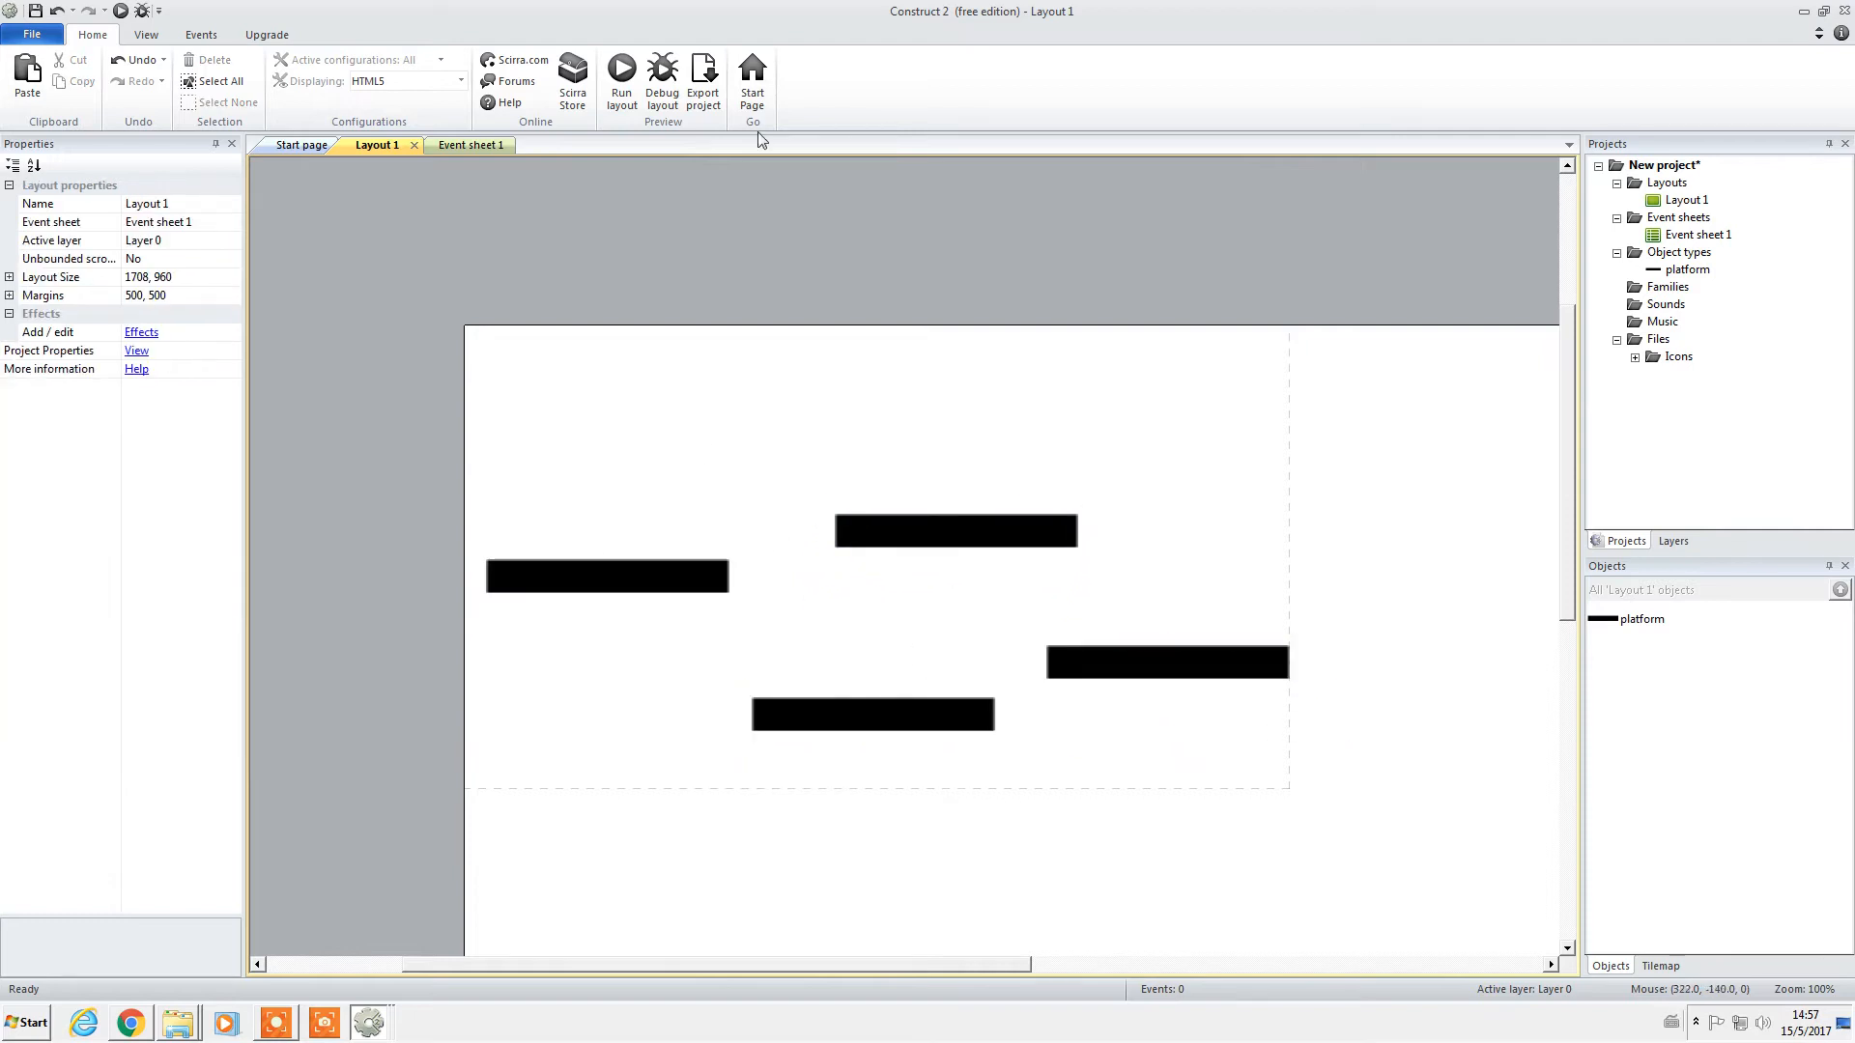
Move the Construct 2 window aside to uncover part of the desktop and bring up the Downloads folder containing 8bitwalking4.
{"action": "left_click_drag", "start_coordinate": [496, 16], "coordinate": [1126, 72]}
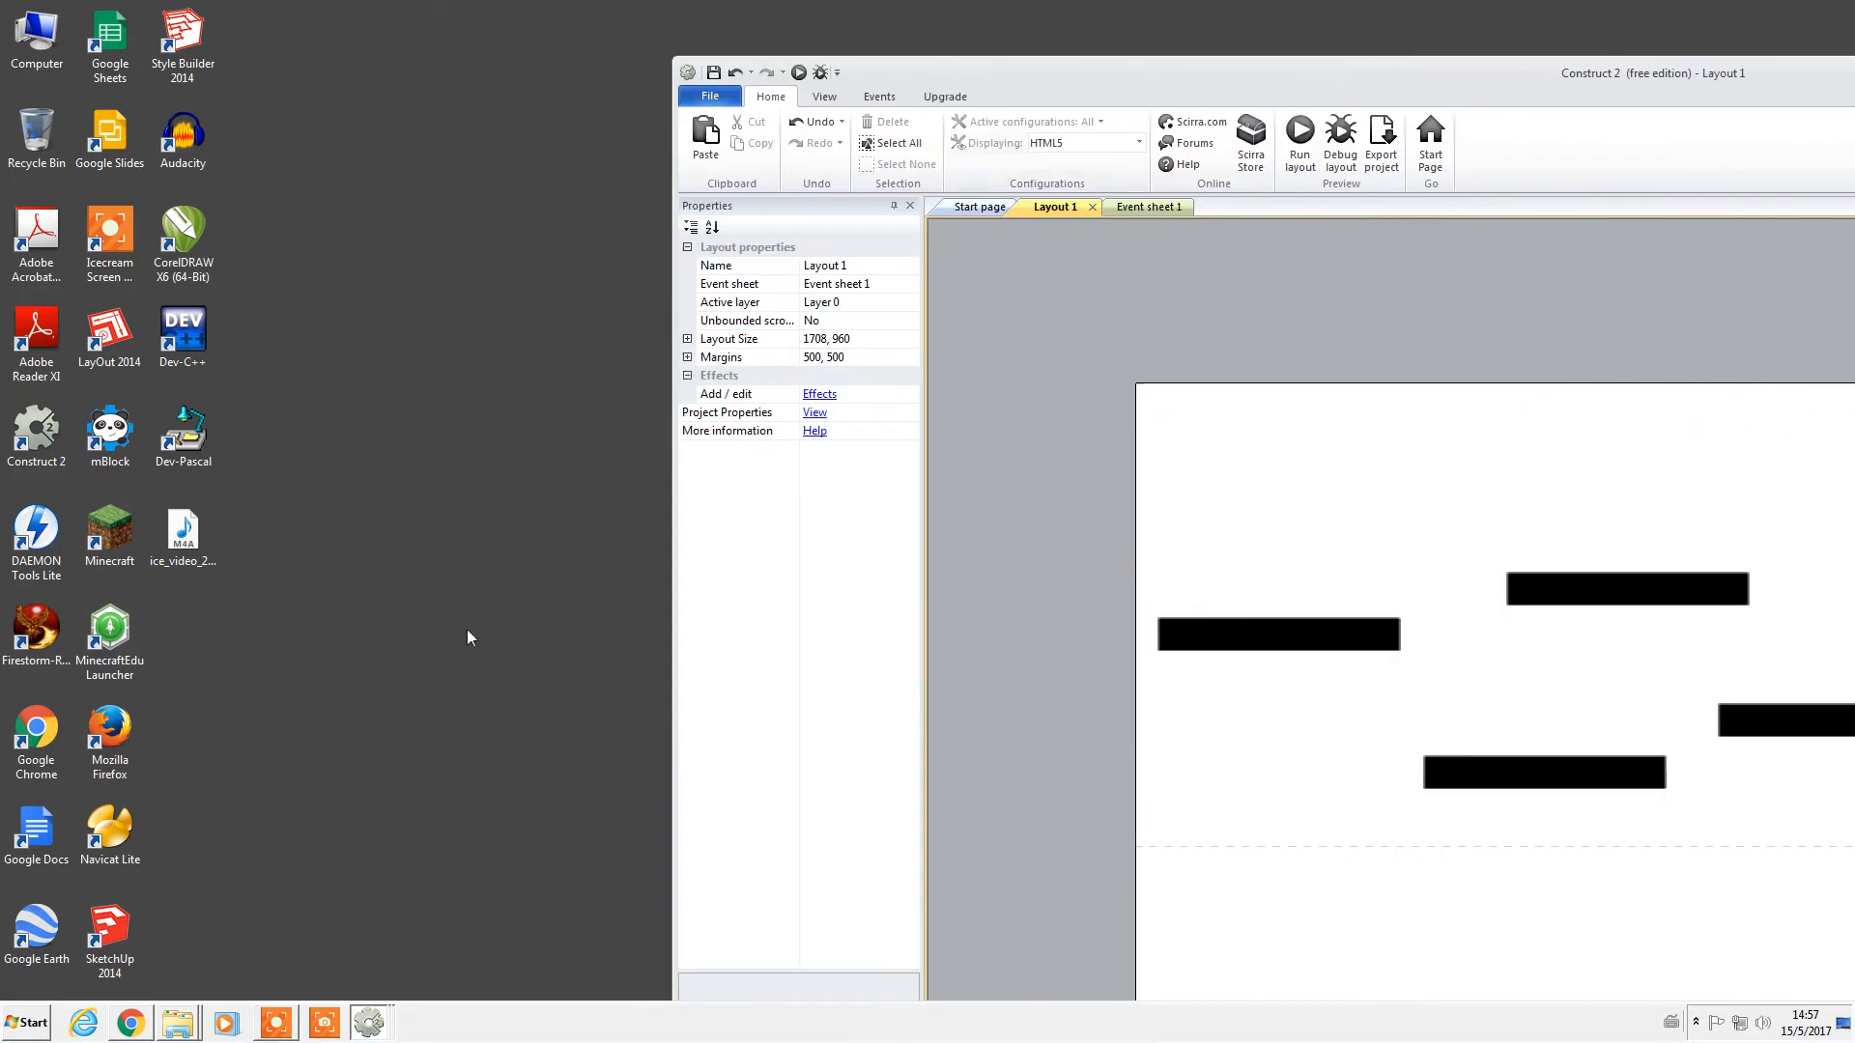
{"action": "left_click", "coordinate": [183, 1028]}
{"action": "left_click", "coordinate": [198, 973]}
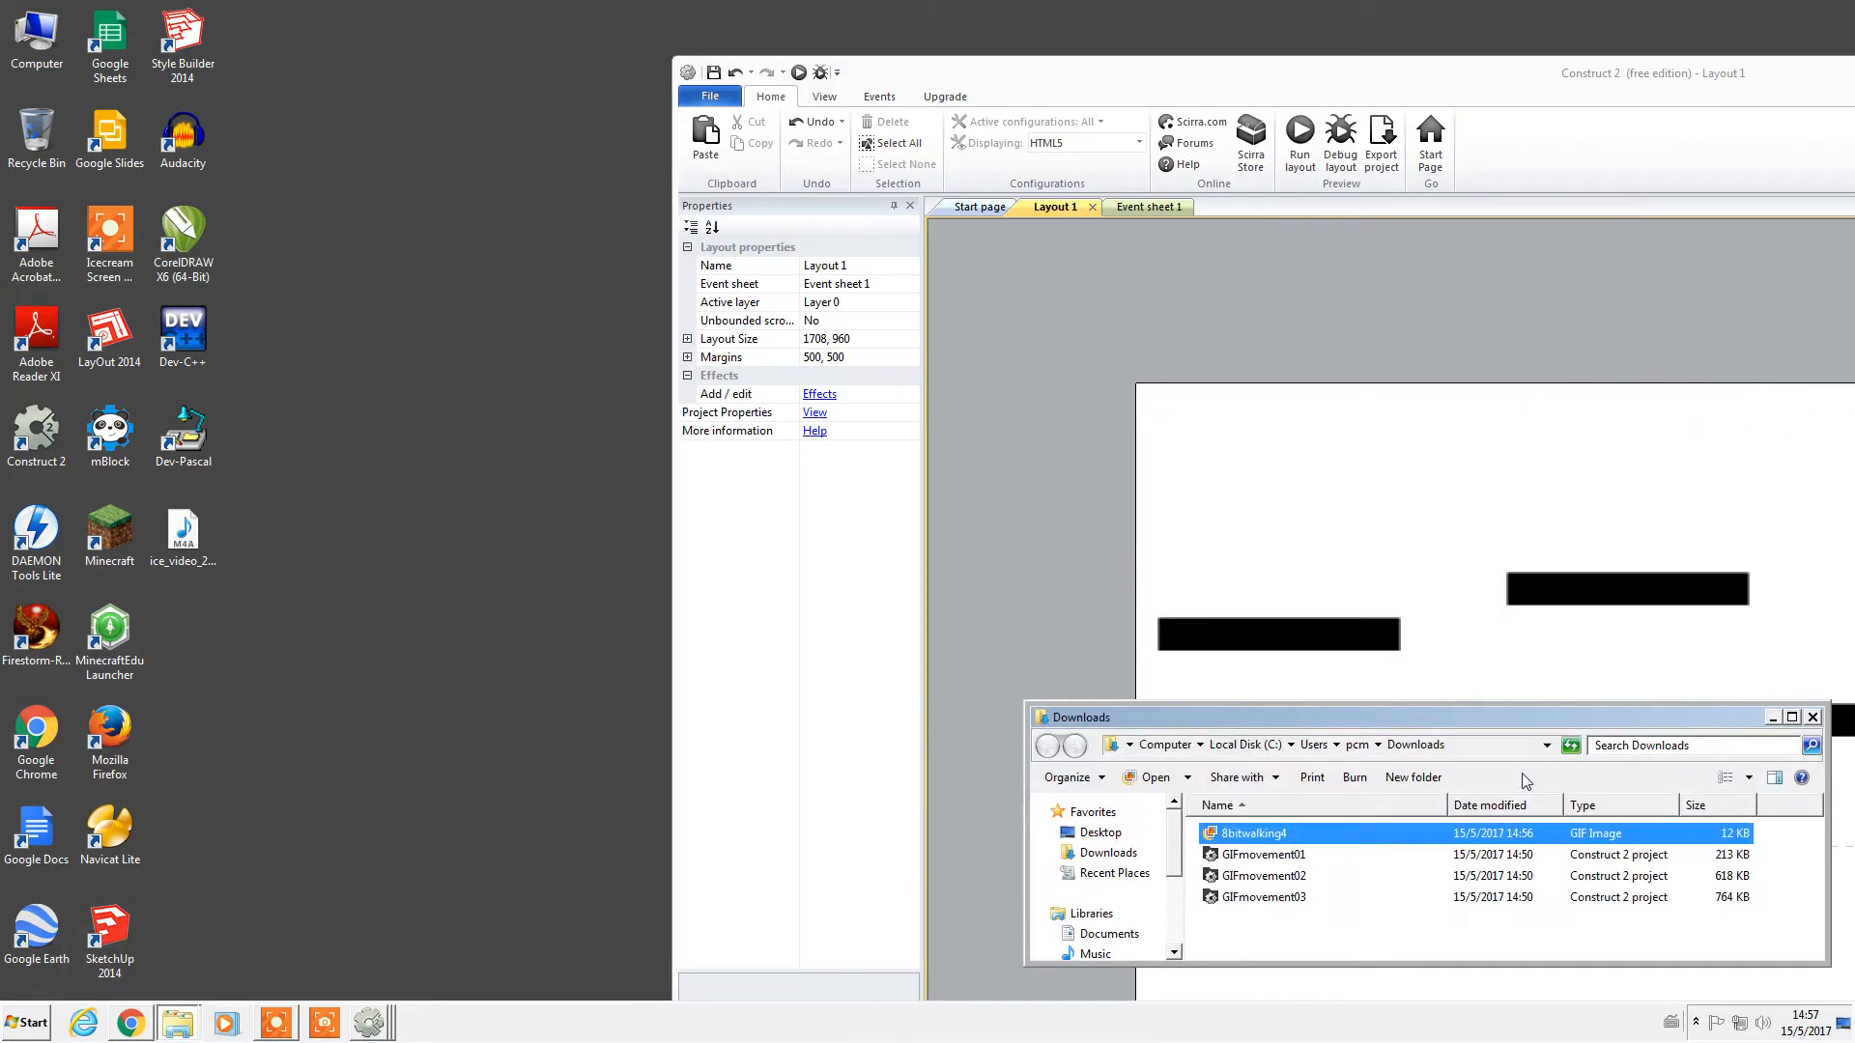
Import 8bitwalking4 from the Downloads folder into Layout 1 as a sprite and place it above the upper-left platform.
{"action": "left_click_drag", "start_coordinate": [1557, 723], "coordinate": [644, 382]}
{"action": "left_click", "coordinate": [360, 587]}
{"action": "left_click", "coordinate": [377, 498]}
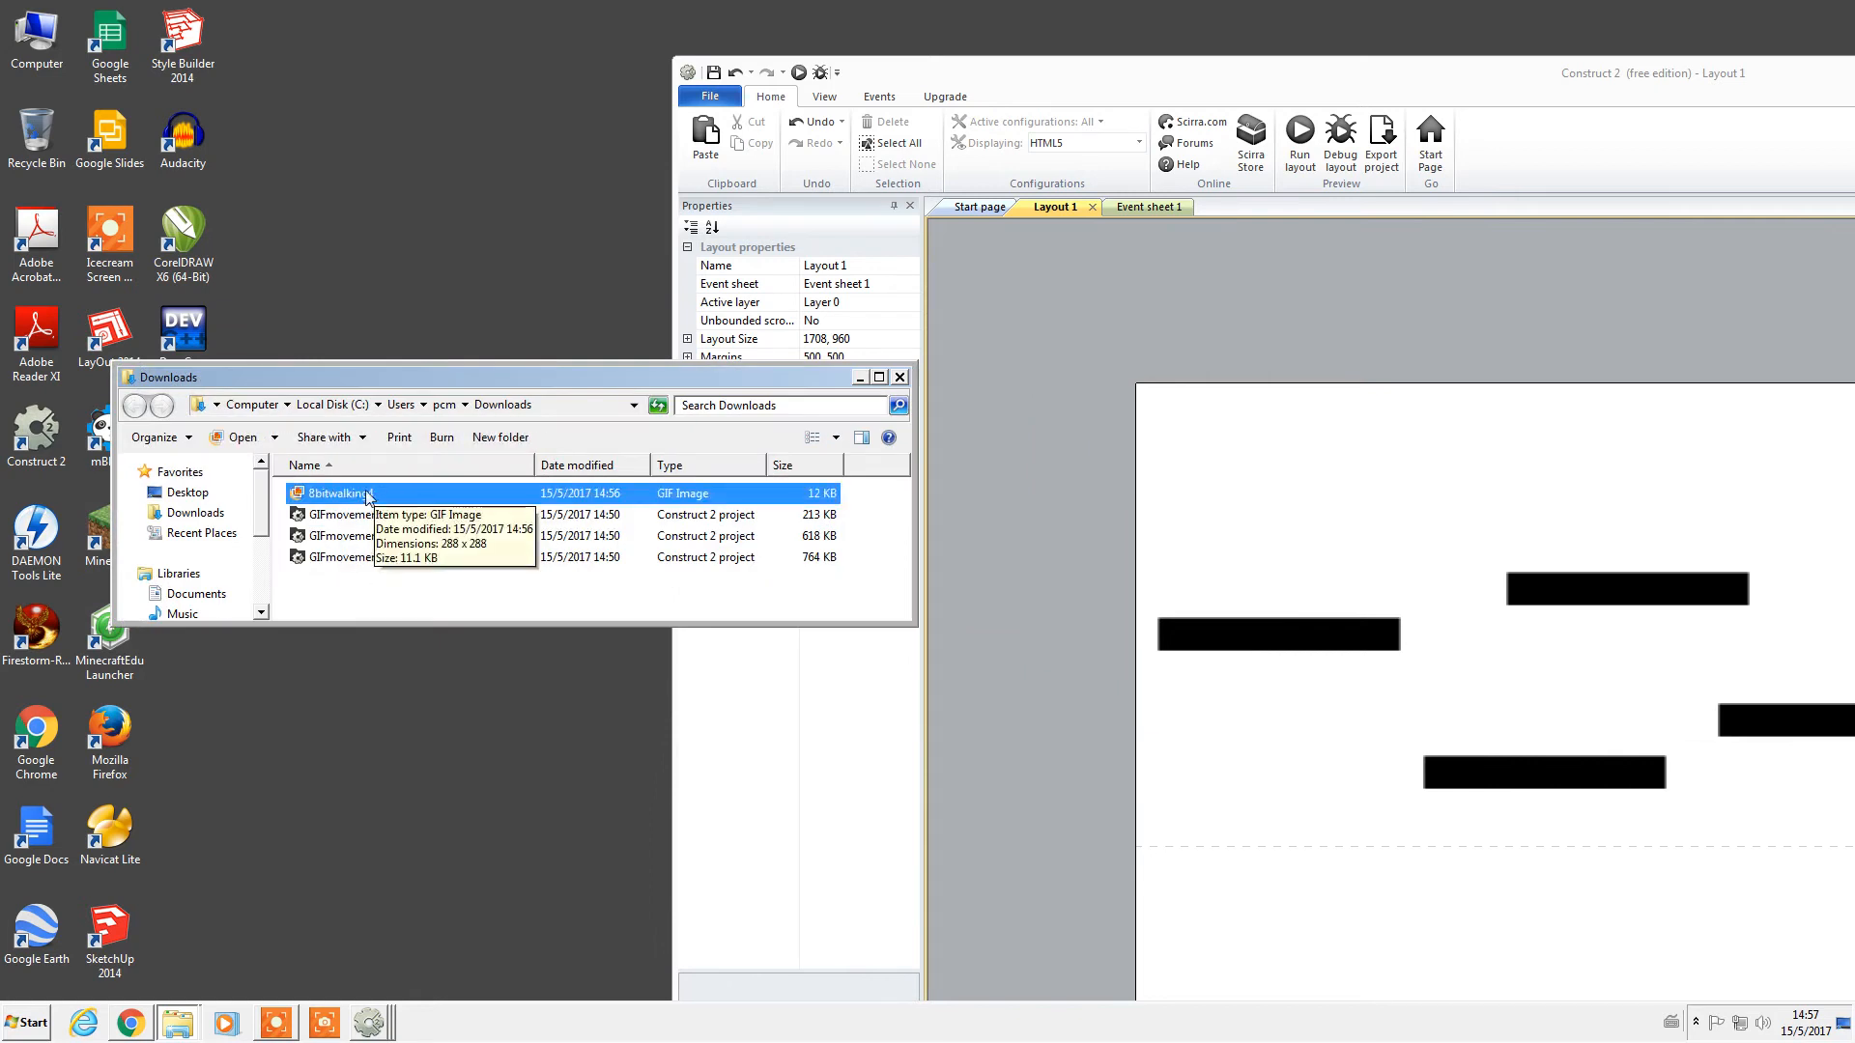
{"action": "left_click_drag", "start_coordinate": [354, 498], "coordinate": [1366, 496]}
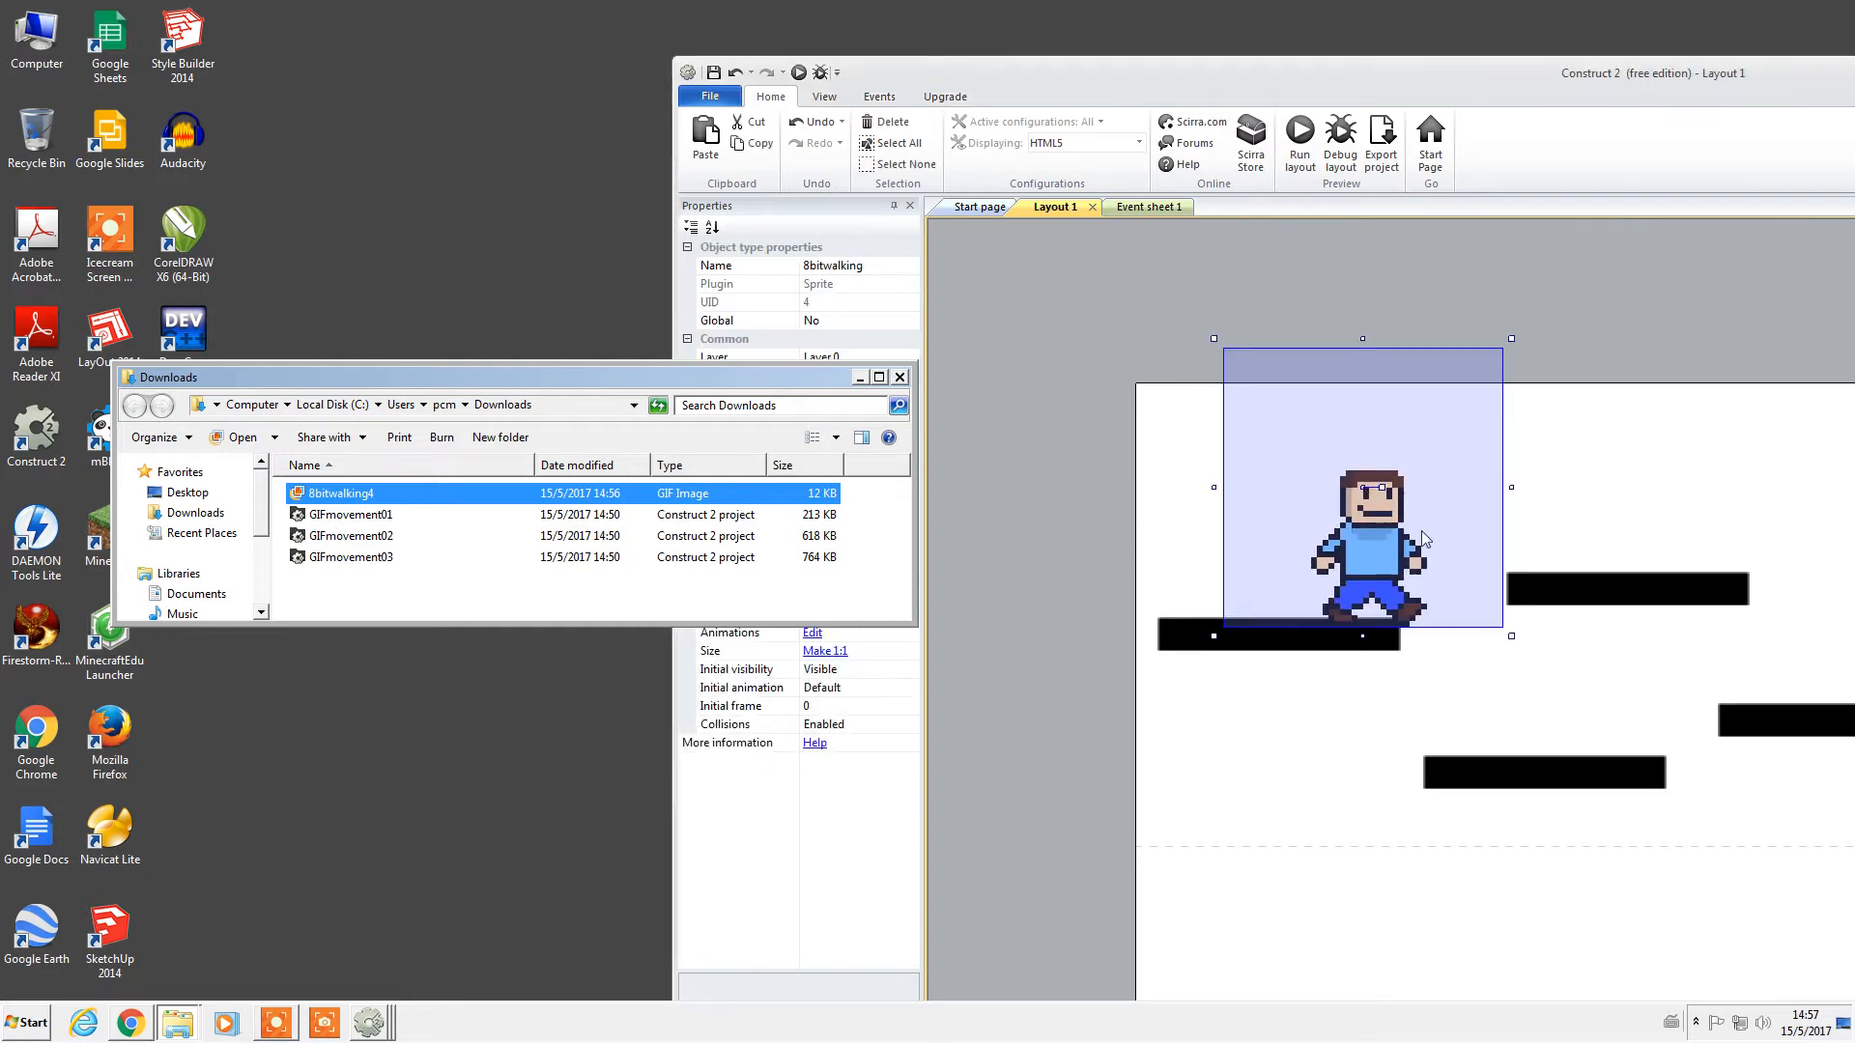
{"action": "double_click", "coordinate": [1445, 67]}
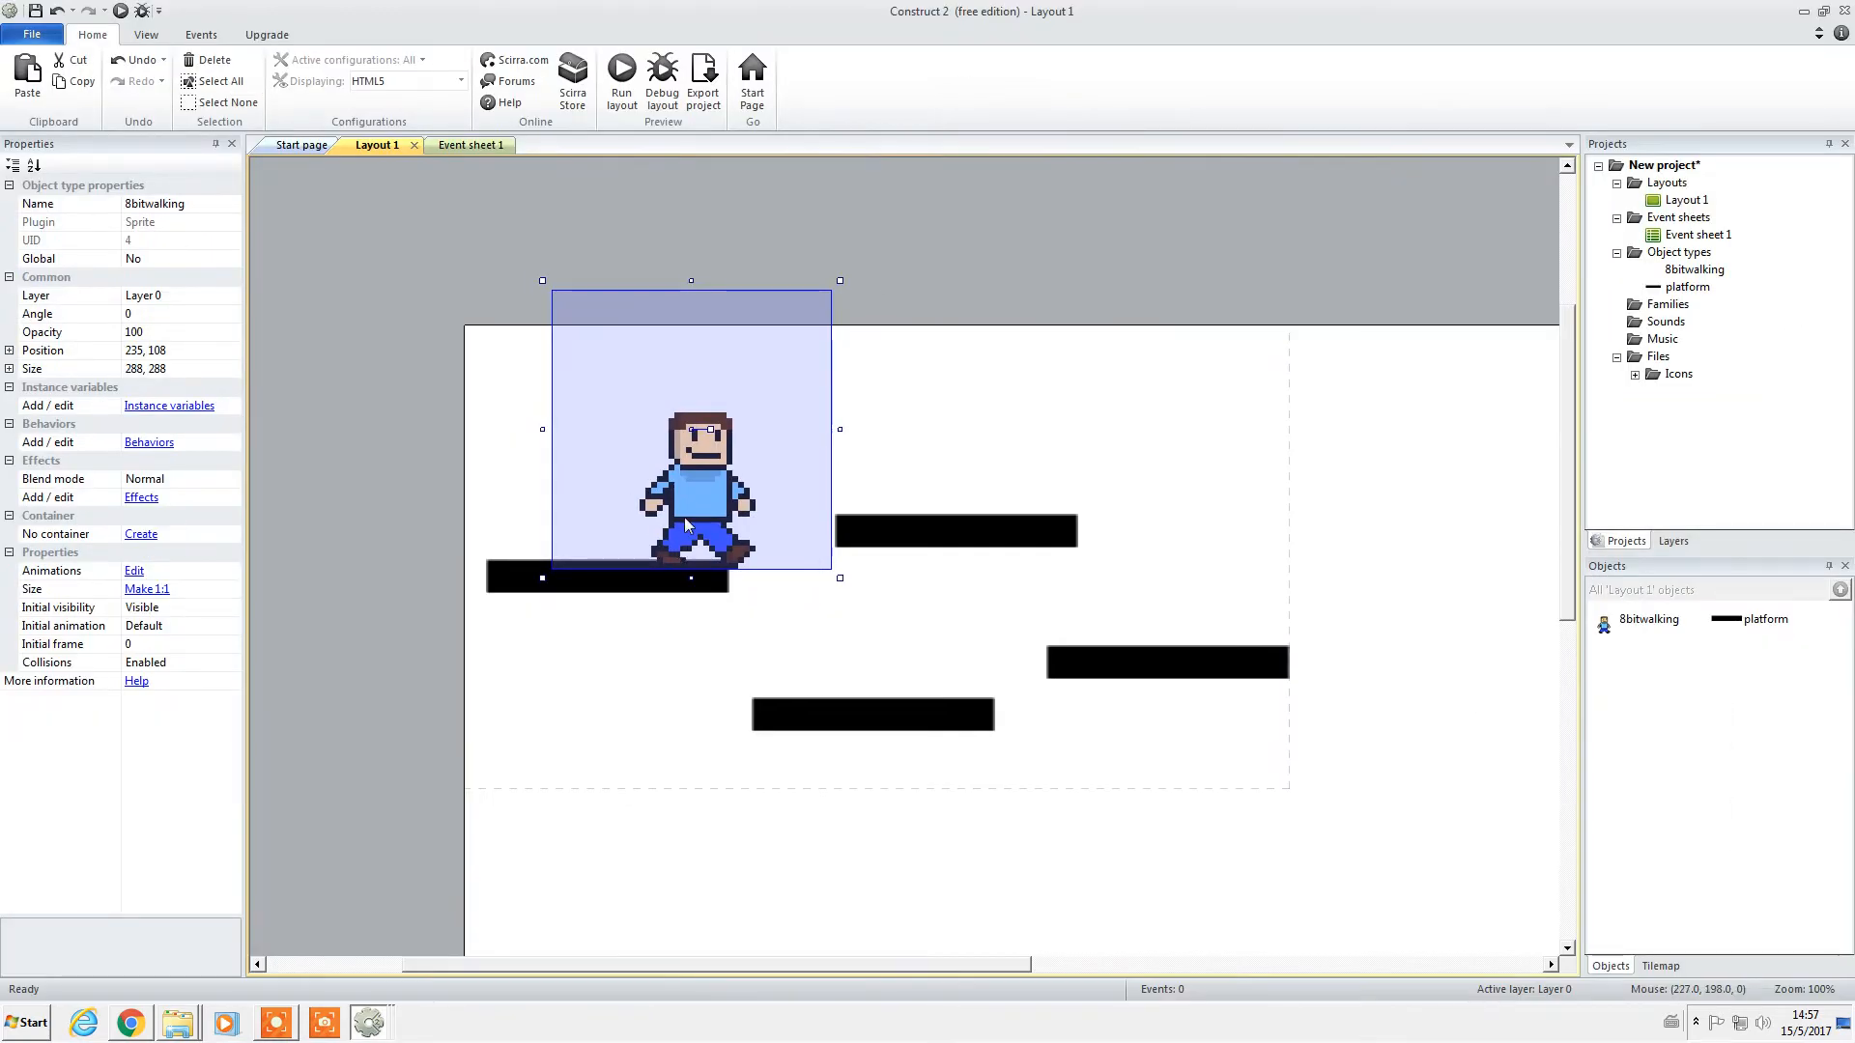
{"action": "left_click_drag", "start_coordinate": [601, 462], "coordinate": [620, 502]}
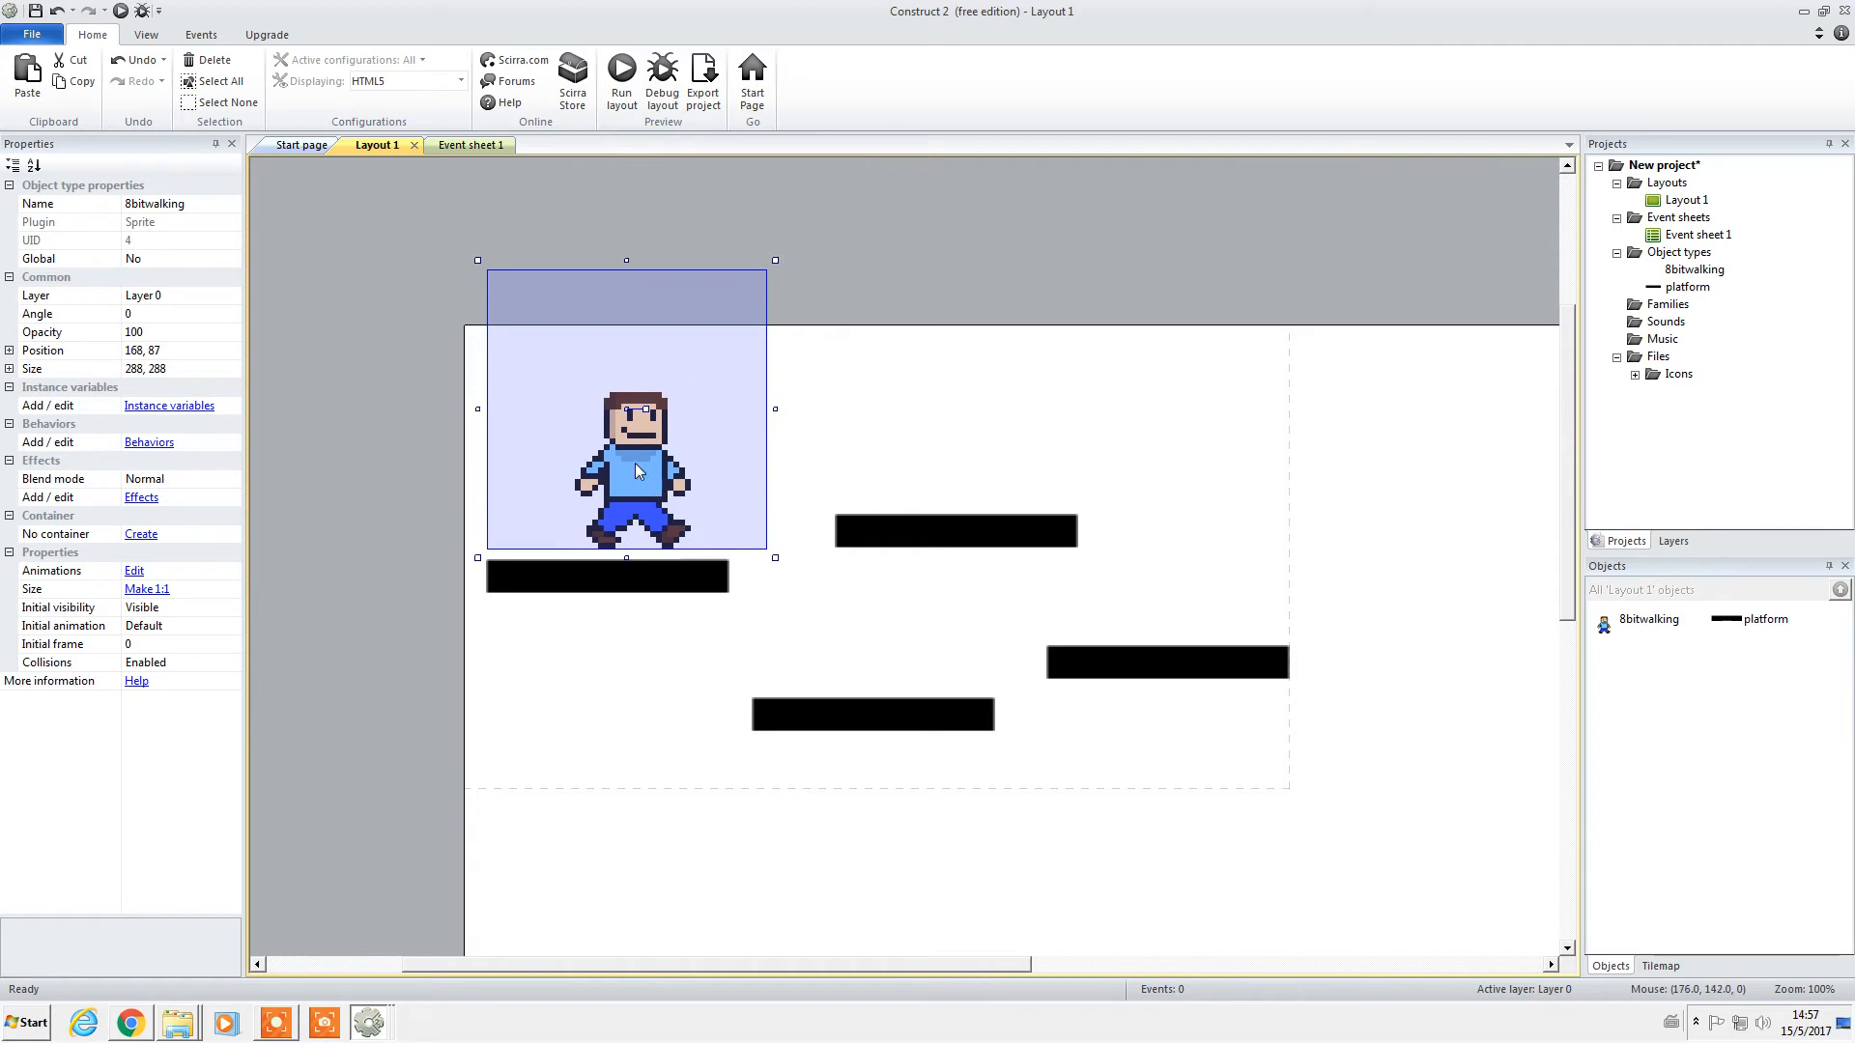
Examine the imported walking character's animation frames up to frame 5 and close the image editor.
{"action": "double_click", "coordinate": [667, 483]}
{"action": "left_click", "coordinate": [808, 768]}
{"action": "left_click", "coordinate": [870, 768]}
{"action": "left_click", "coordinate": [960, 768]}
{"action": "left_click", "coordinate": [1000, 760]}
{"action": "left_click", "coordinate": [1084, 763]}
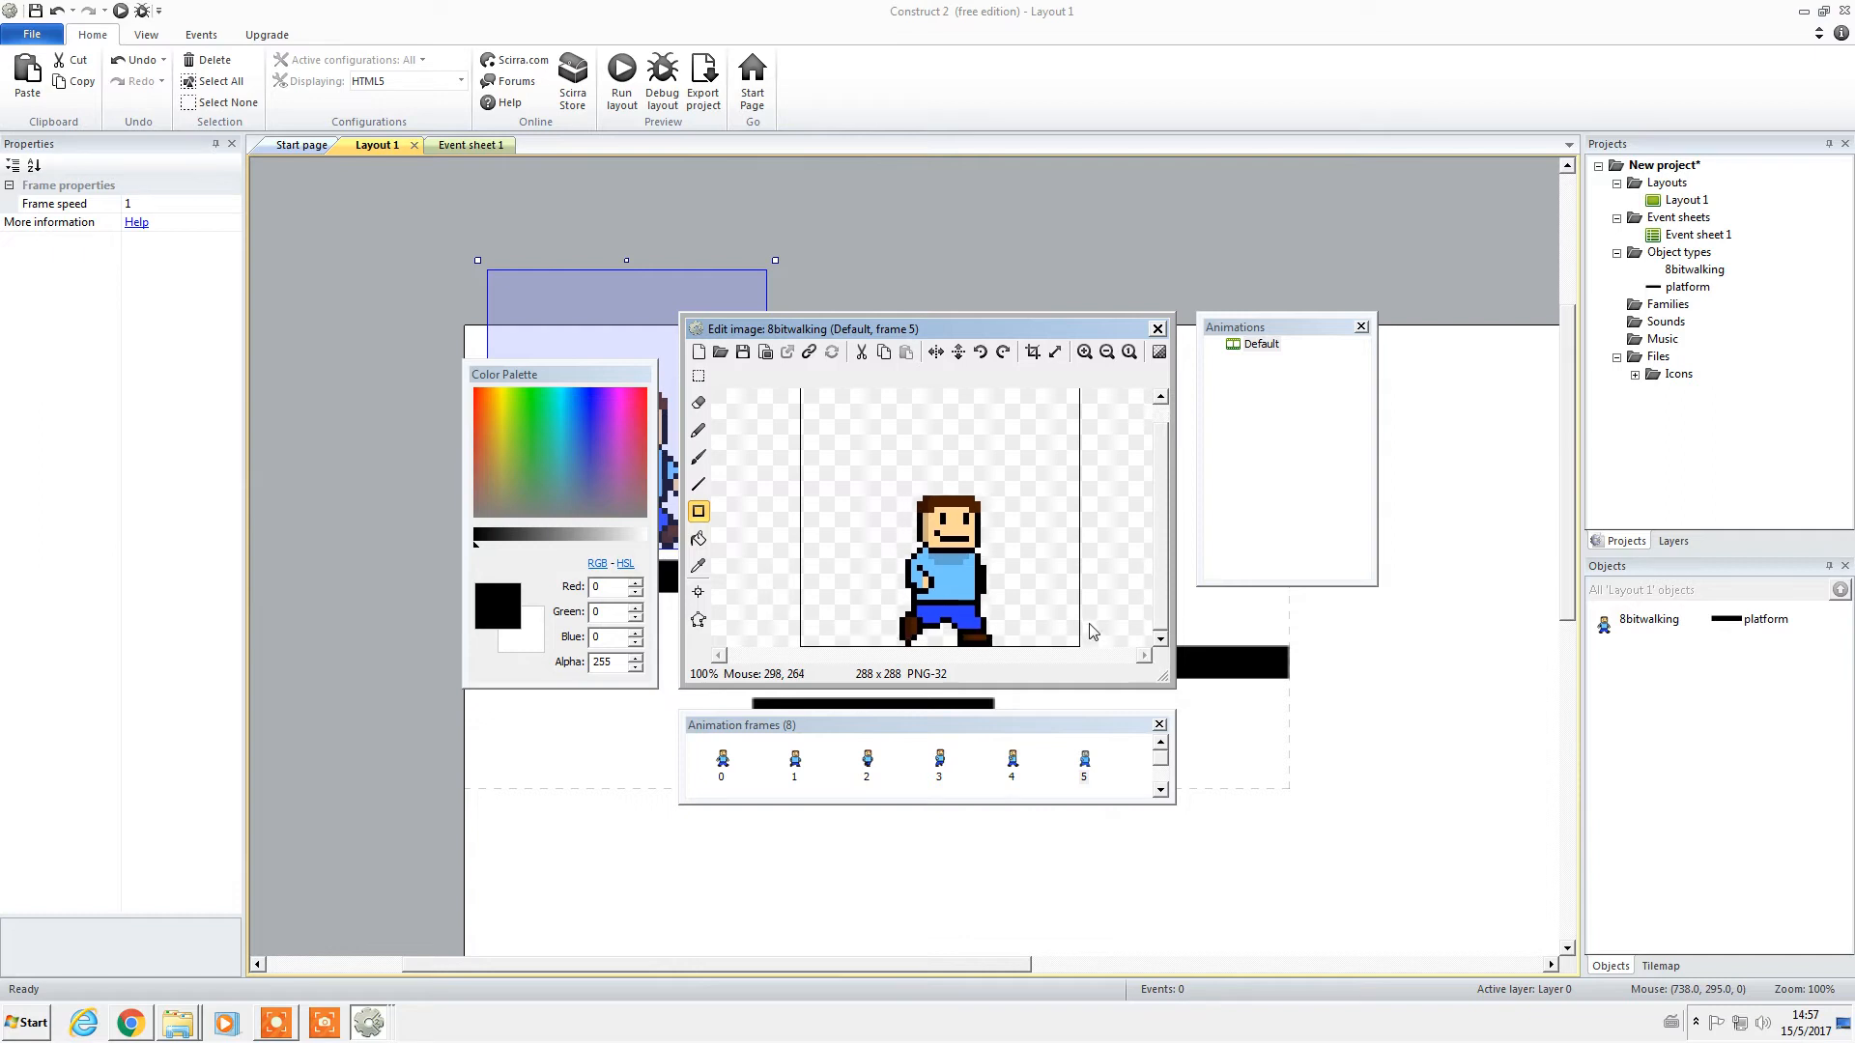
{"action": "left_click", "coordinate": [1158, 328]}
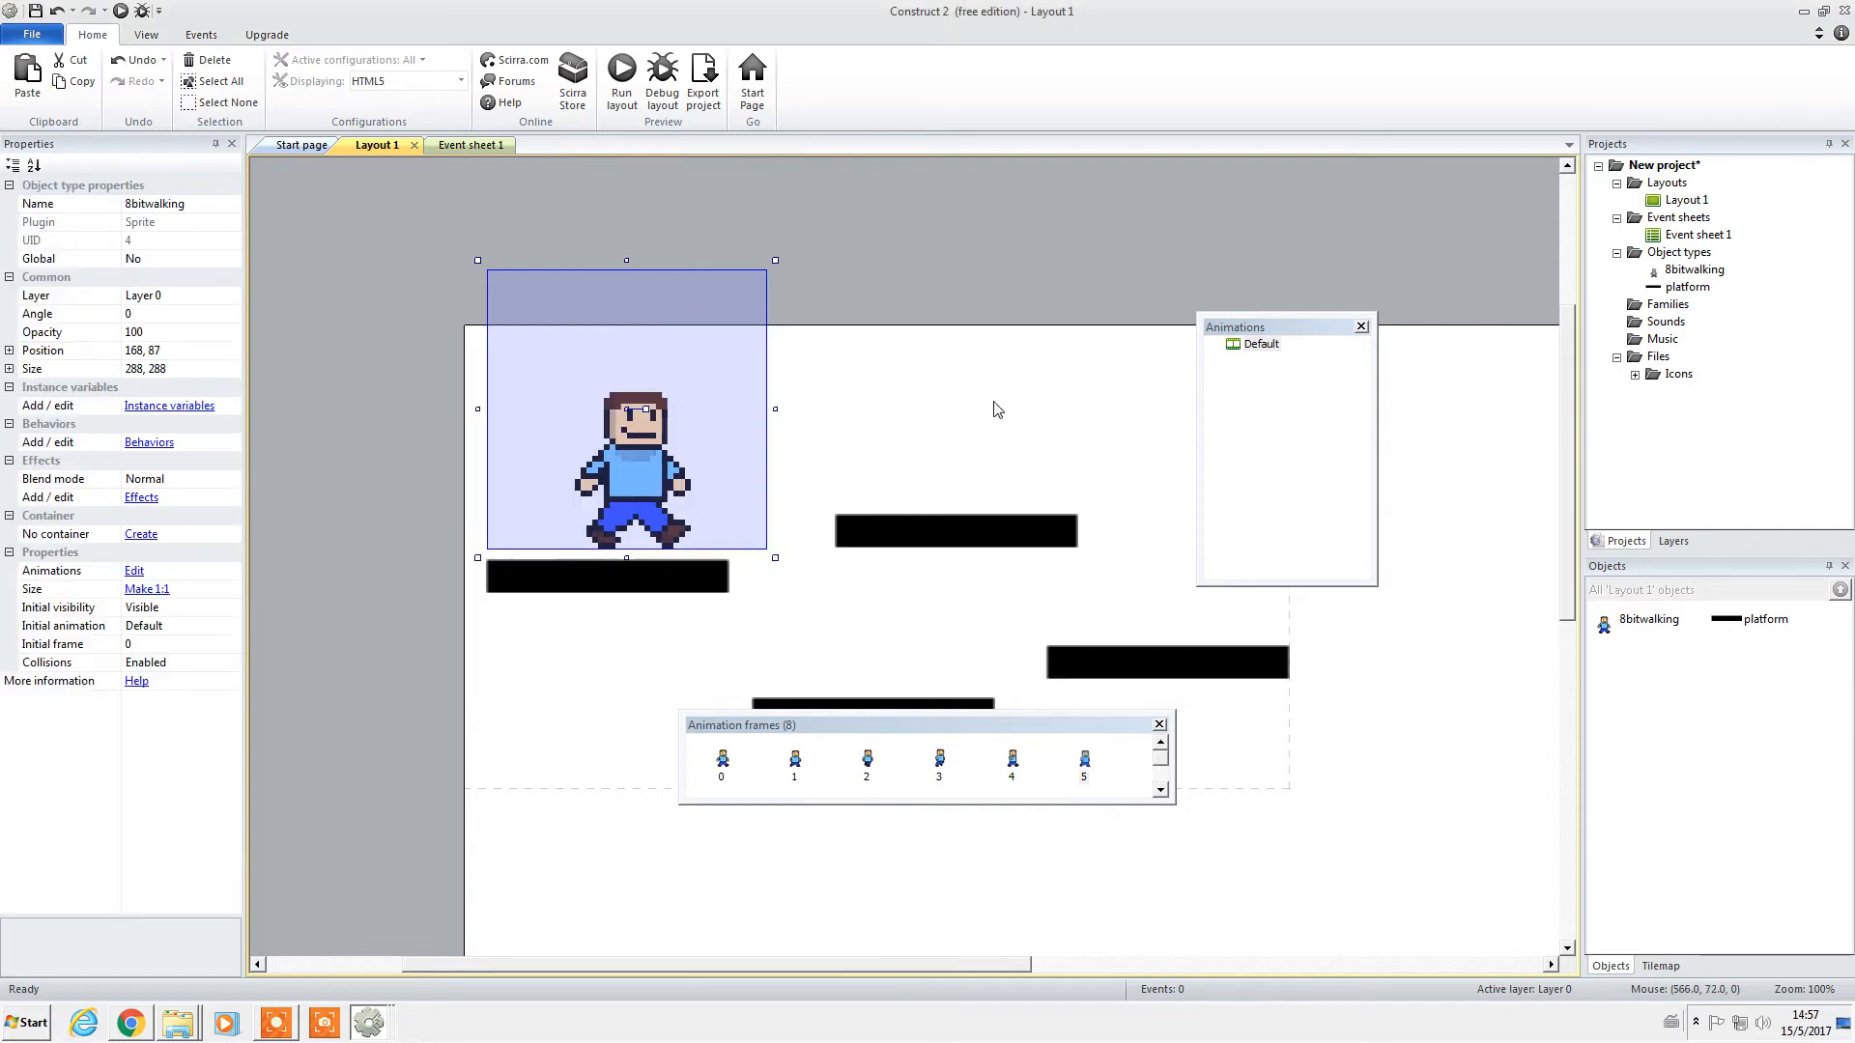
Switch to the Google Drive folder in Chrome and download 8bitwalking2.gif.
{"action": "left_click_drag", "start_coordinate": [820, 12], "coordinate": [1409, 93]}
{"action": "left_click", "coordinate": [130, 1024]}
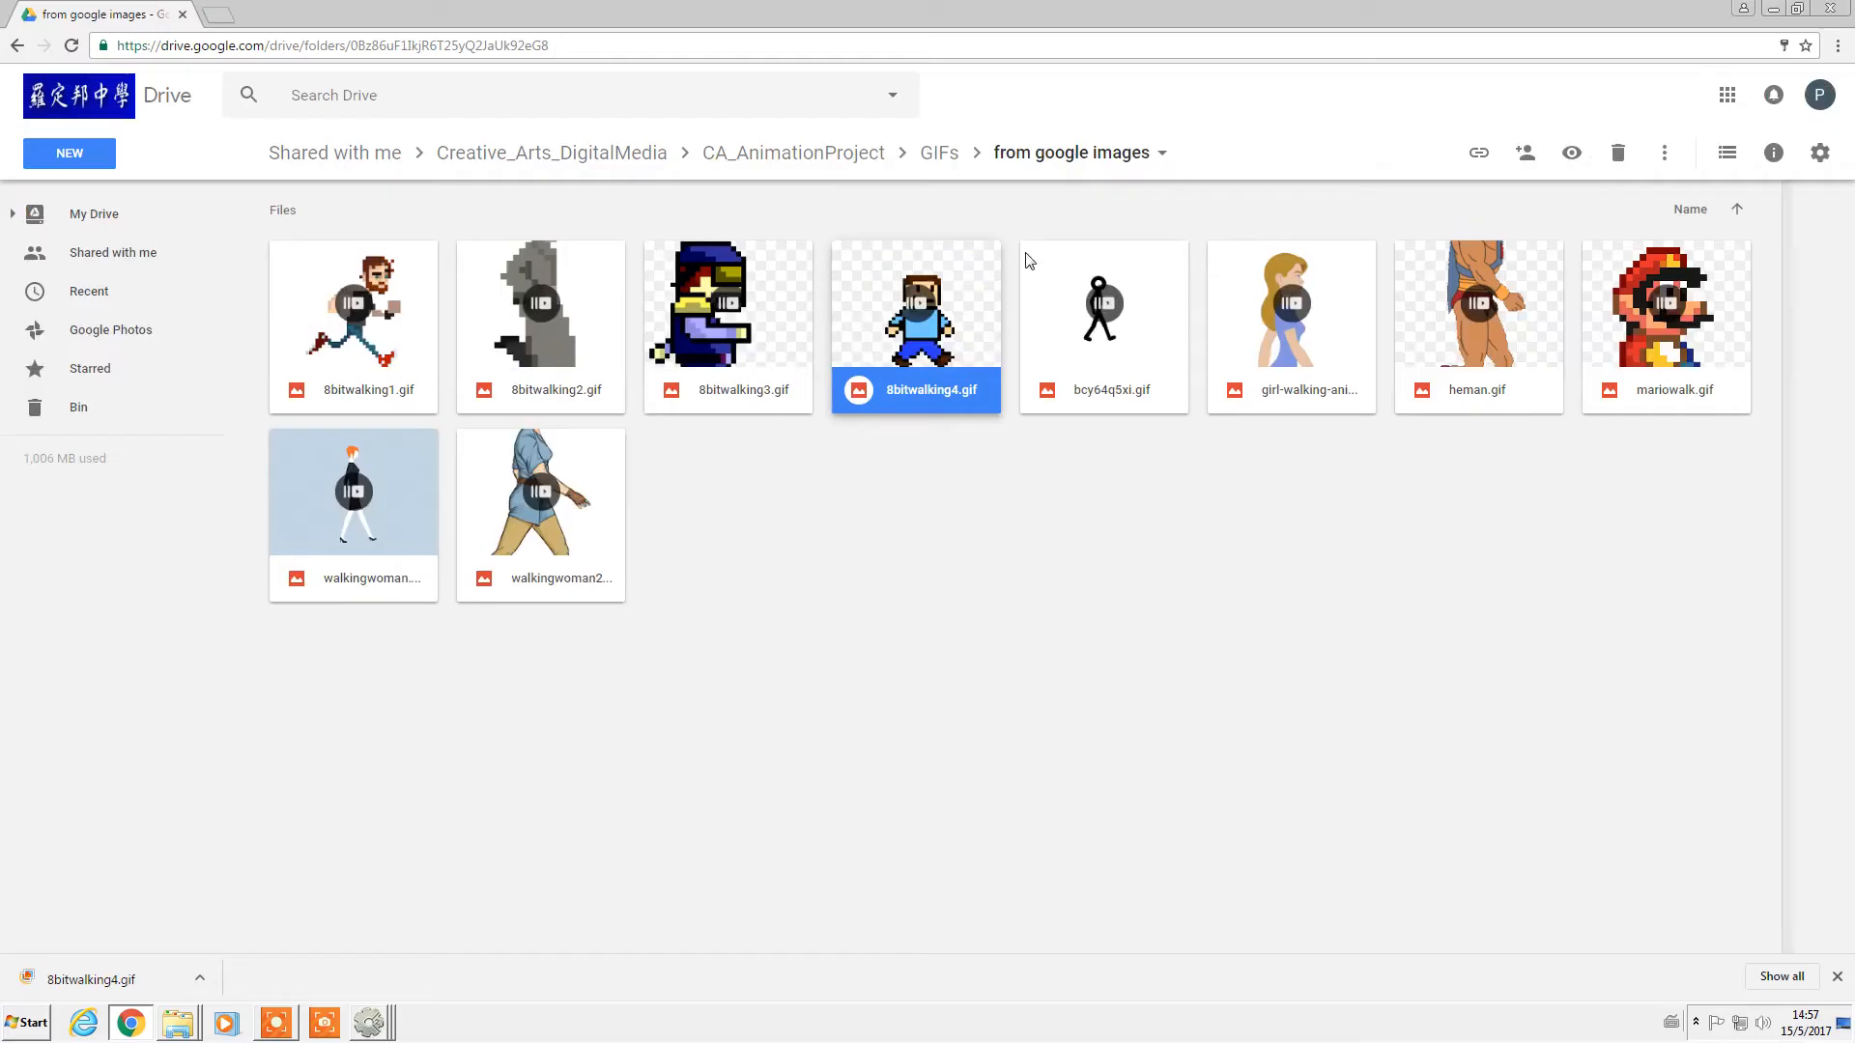
{"action": "left_click", "coordinate": [1141, 387]}
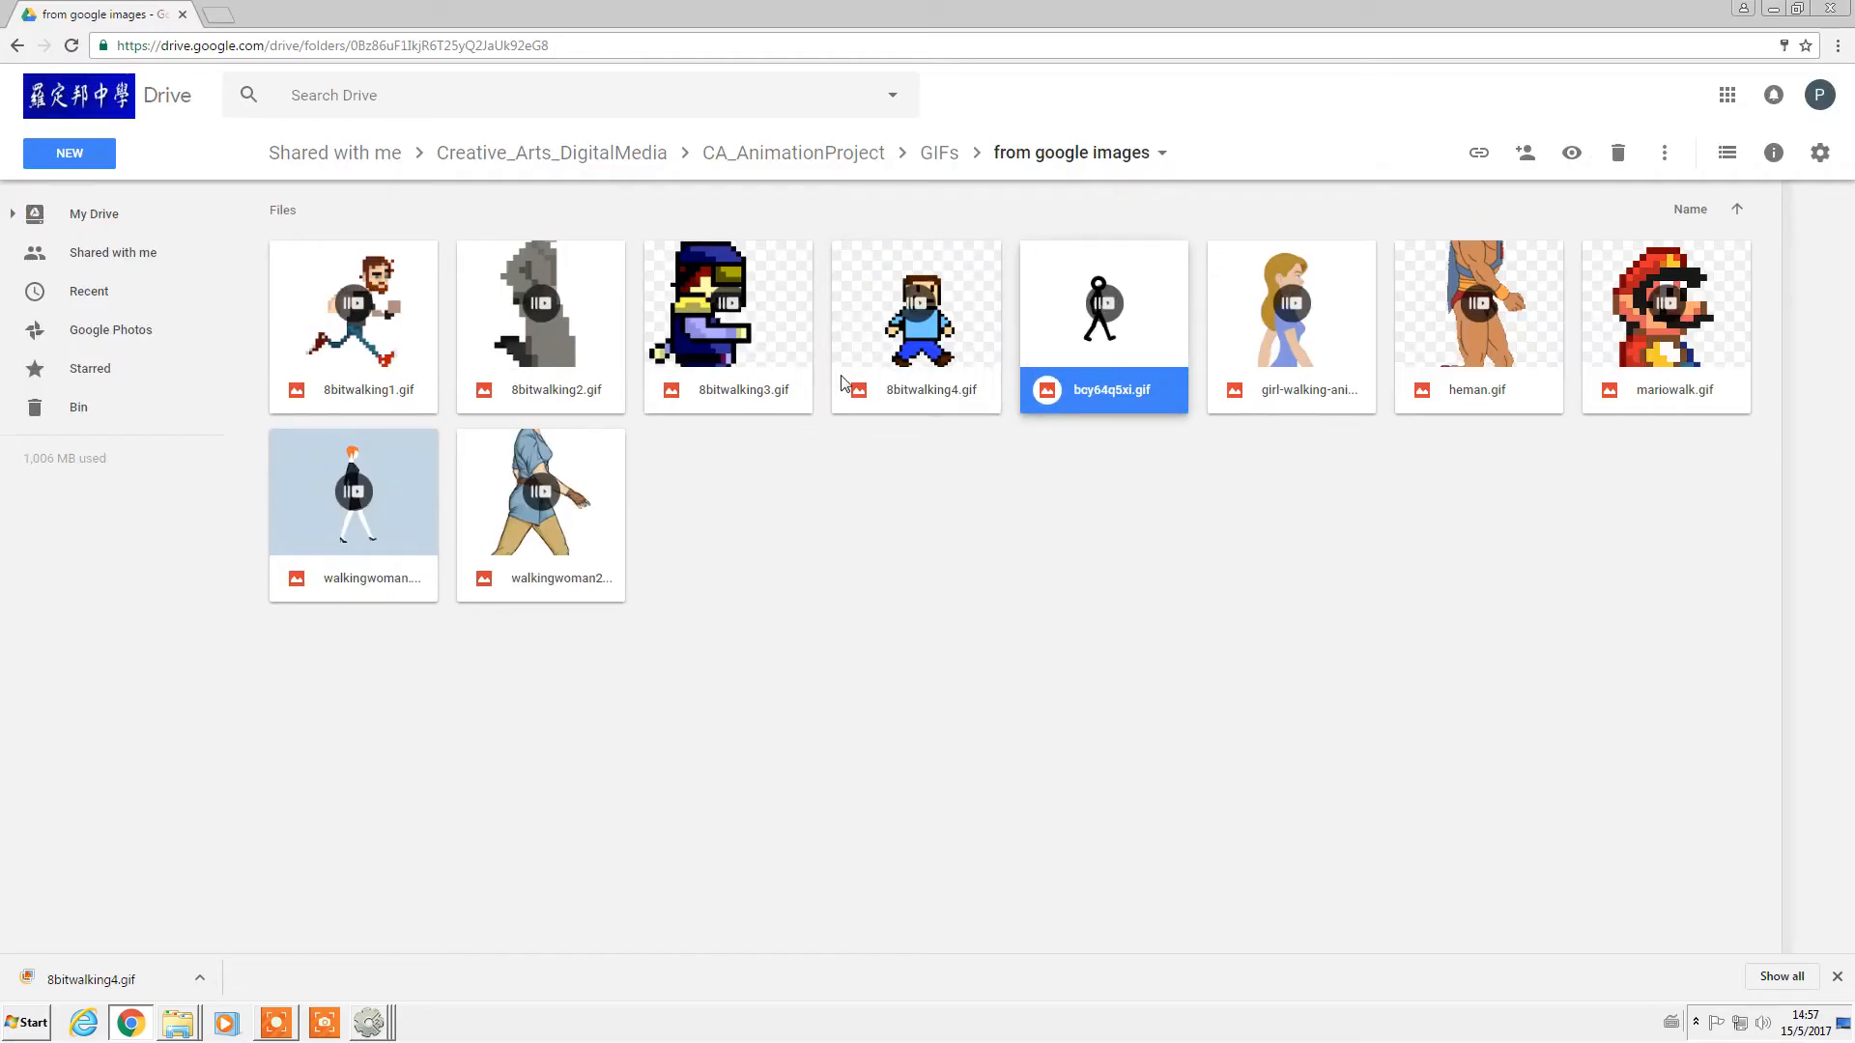
{"action": "left_click", "coordinate": [1216, 577]}
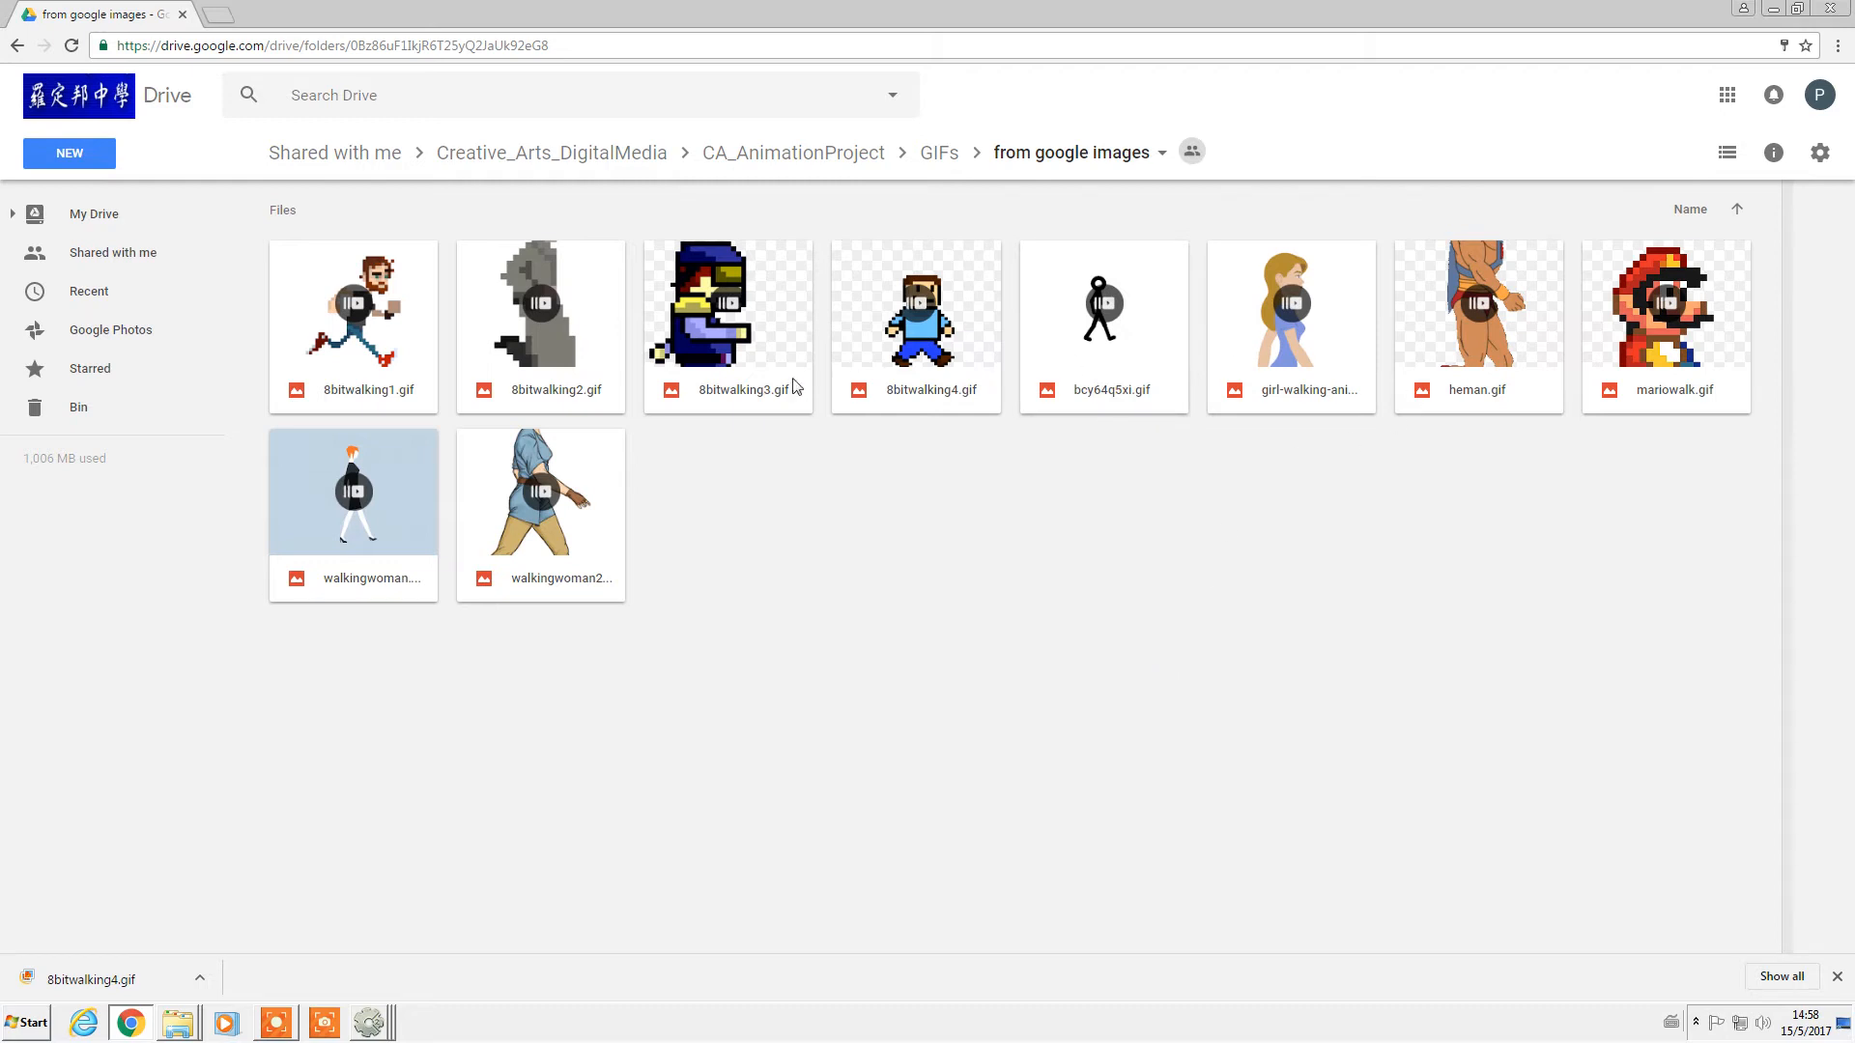
{"action": "left_click", "coordinate": [580, 328]}
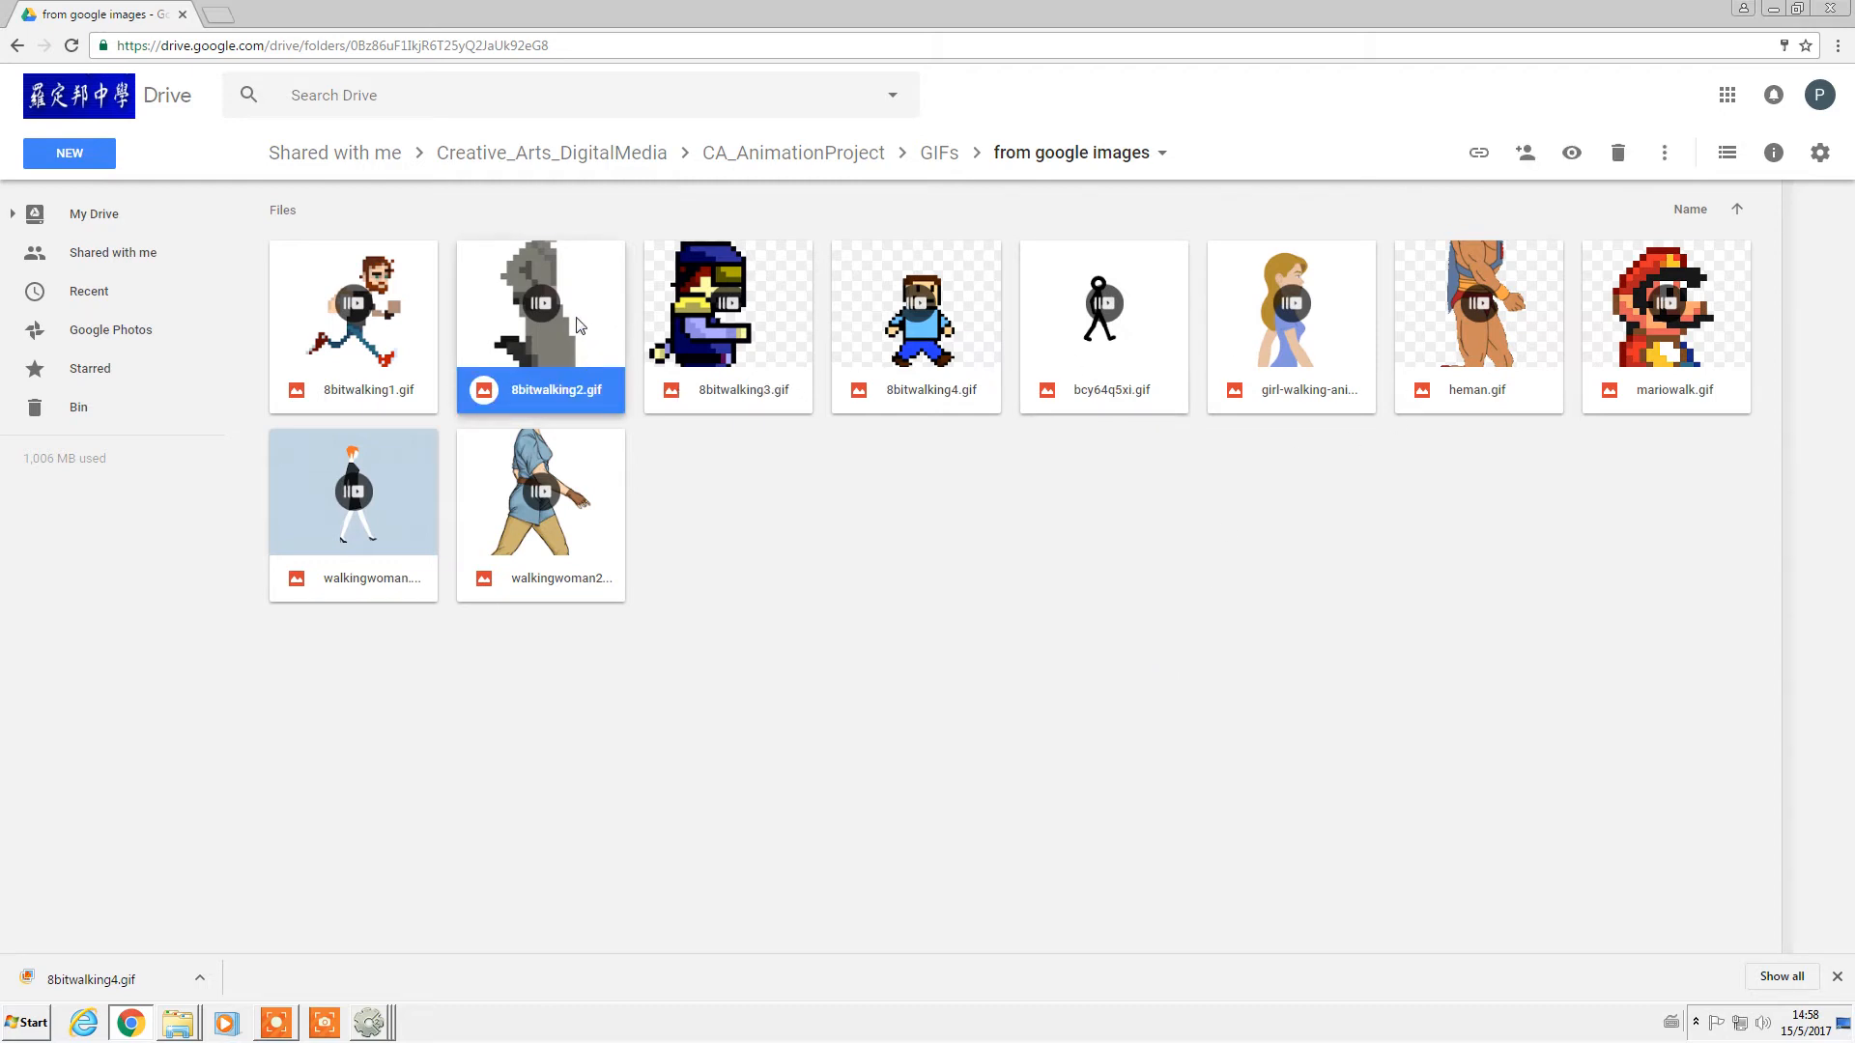
{"action": "right_click", "coordinate": [577, 352]}
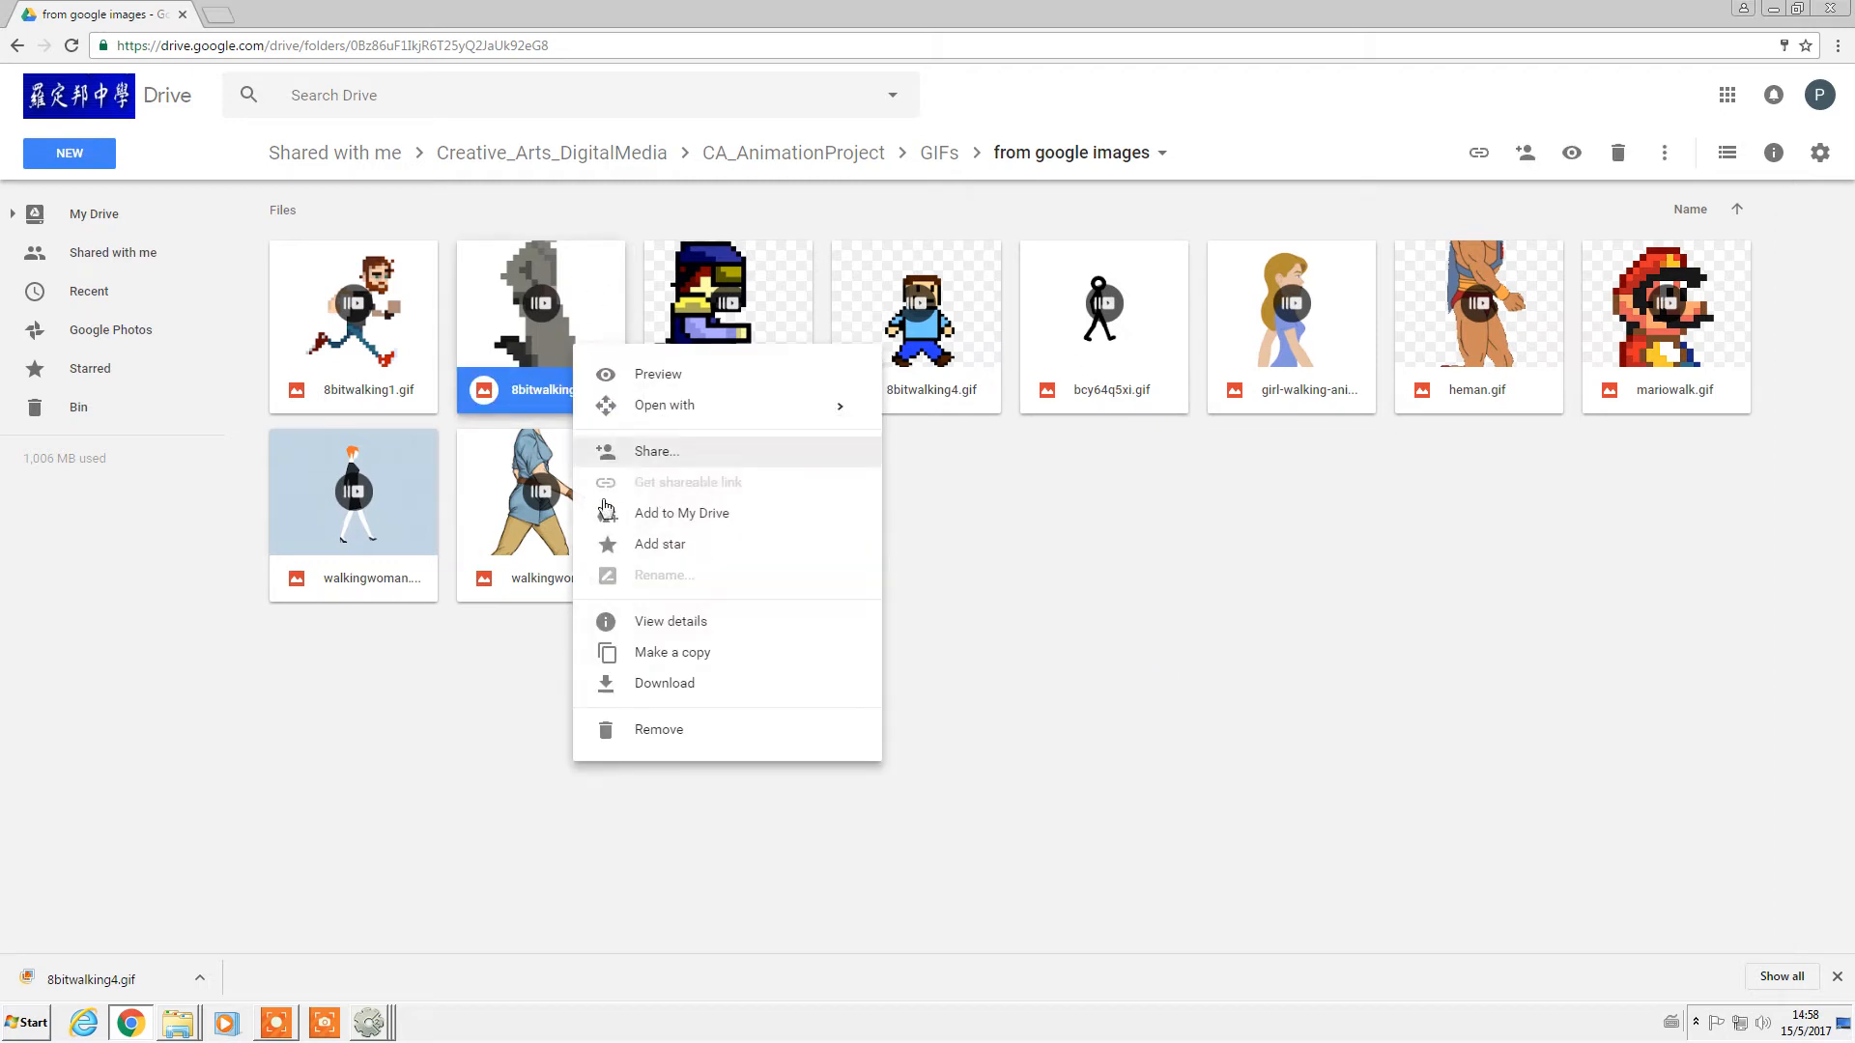
{"action": "left_click", "coordinate": [676, 692]}
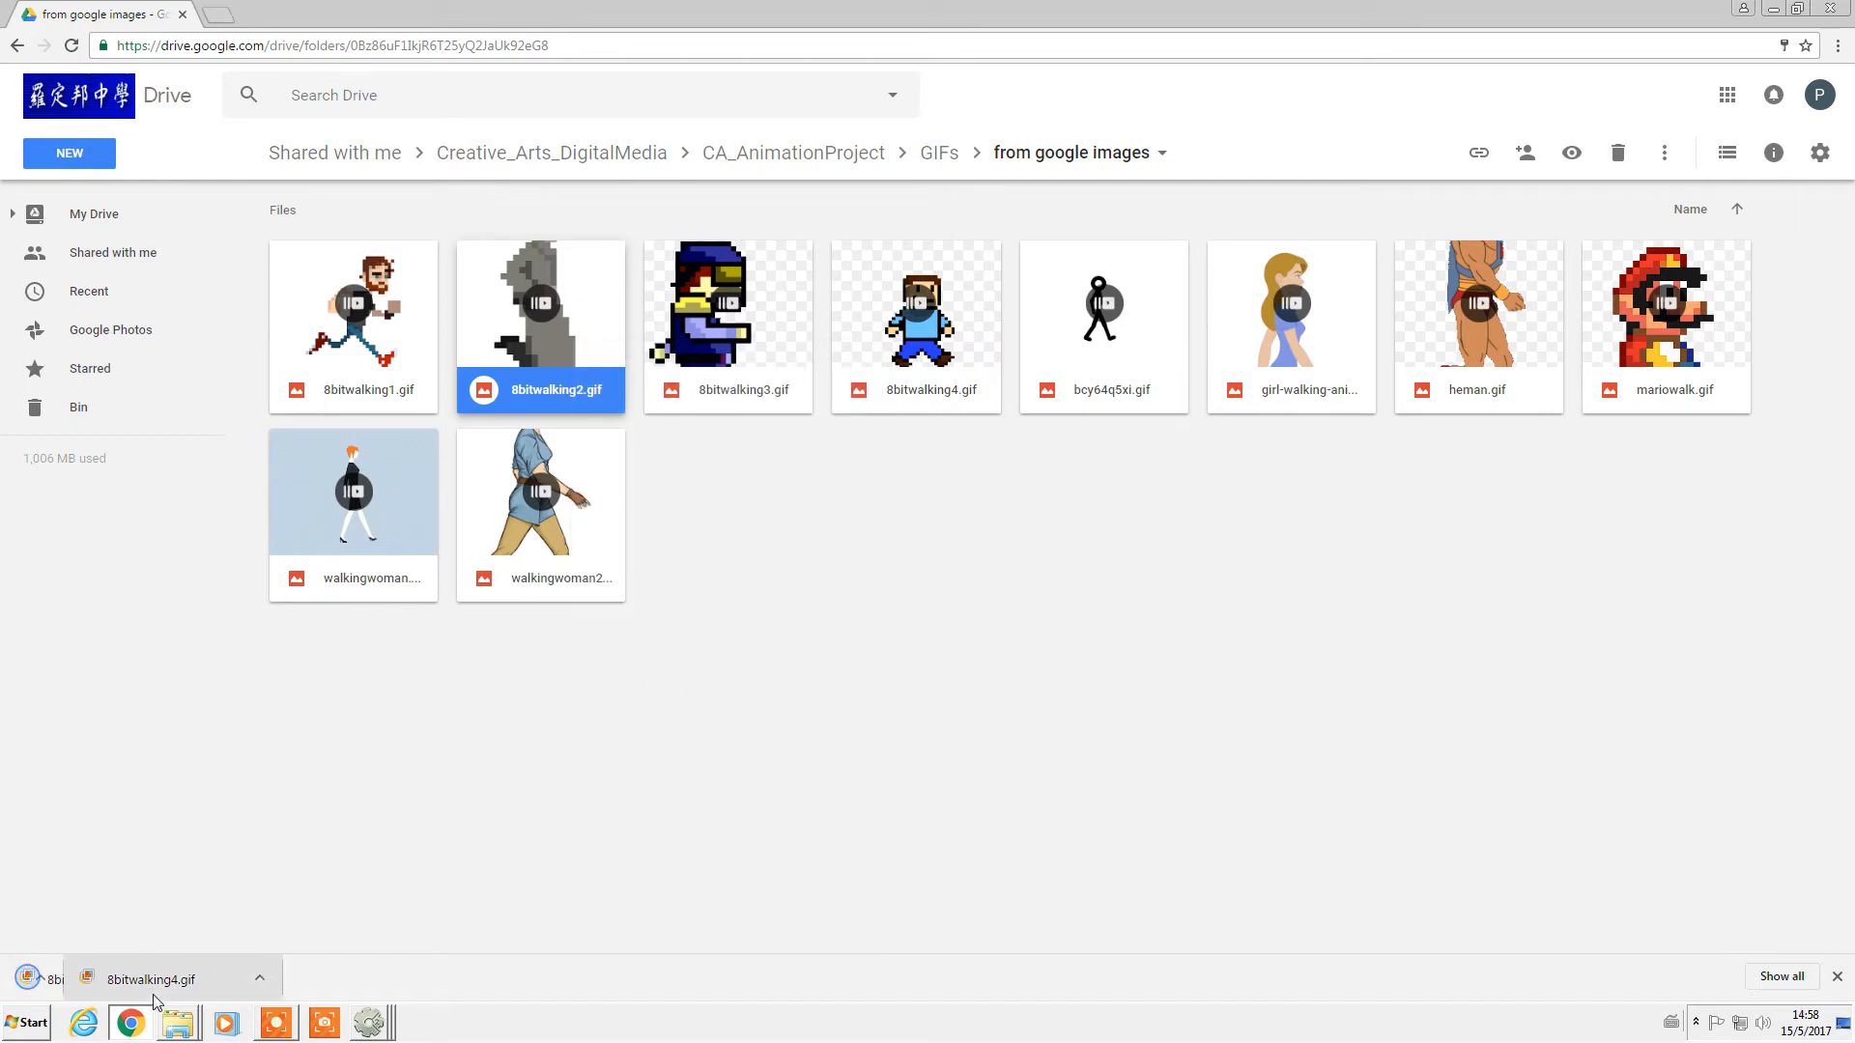
Import the downloaded 8bitwalking2 GIF into Layout 1 as a sprite, placed over the platforms on the right.
{"action": "double_click", "coordinate": [792, 3]}
{"action": "left_click_drag", "start_coordinate": [830, 141], "coordinate": [609, 1004]}
{"action": "left_click_drag", "start_coordinate": [348, 488], "coordinate": [1751, 488]}
{"action": "left_click_drag", "start_coordinate": [1689, 85], "coordinate": [1009, 68]}
{"action": "left_click_drag", "start_coordinate": [1044, 427], "coordinate": [1175, 491]}
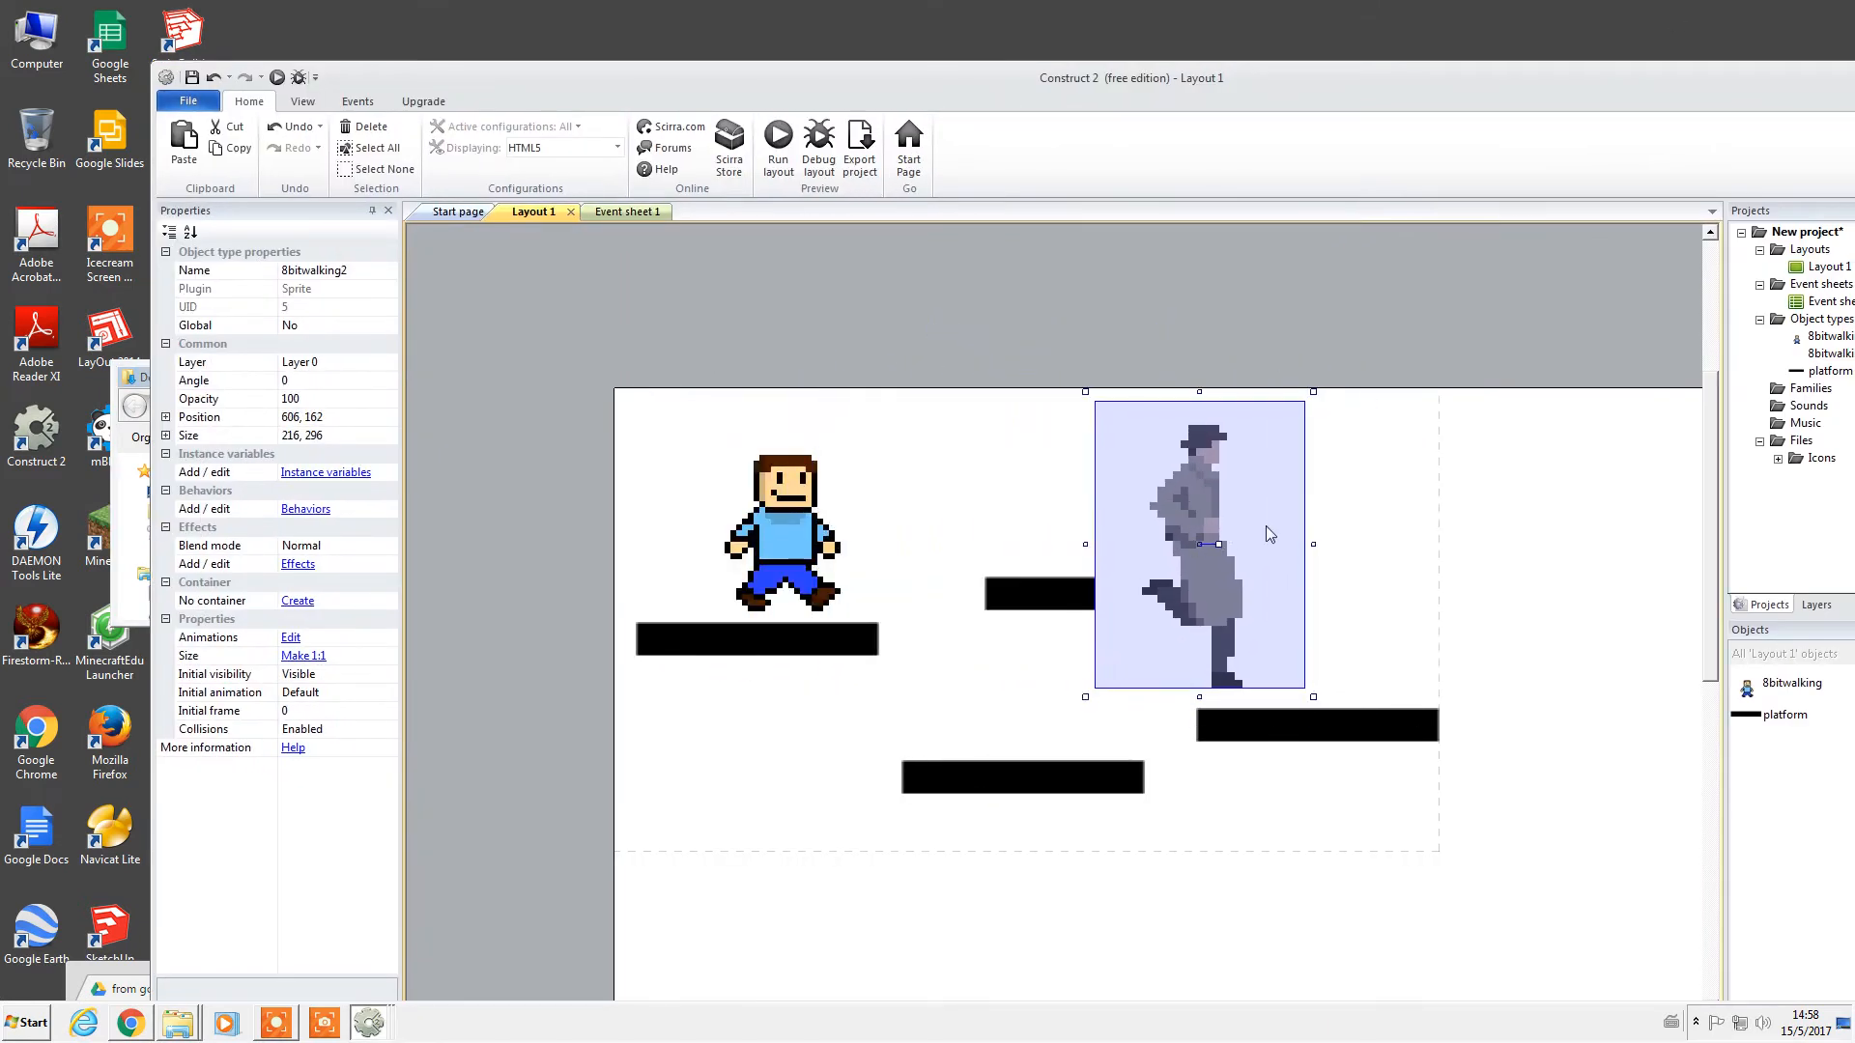
Open the 8bitwalking2 sprite's animation and examine the background of frames 0 to 3.
{"action": "double_click", "coordinate": [1165, 526]}
{"action": "left_click", "coordinate": [794, 753]}
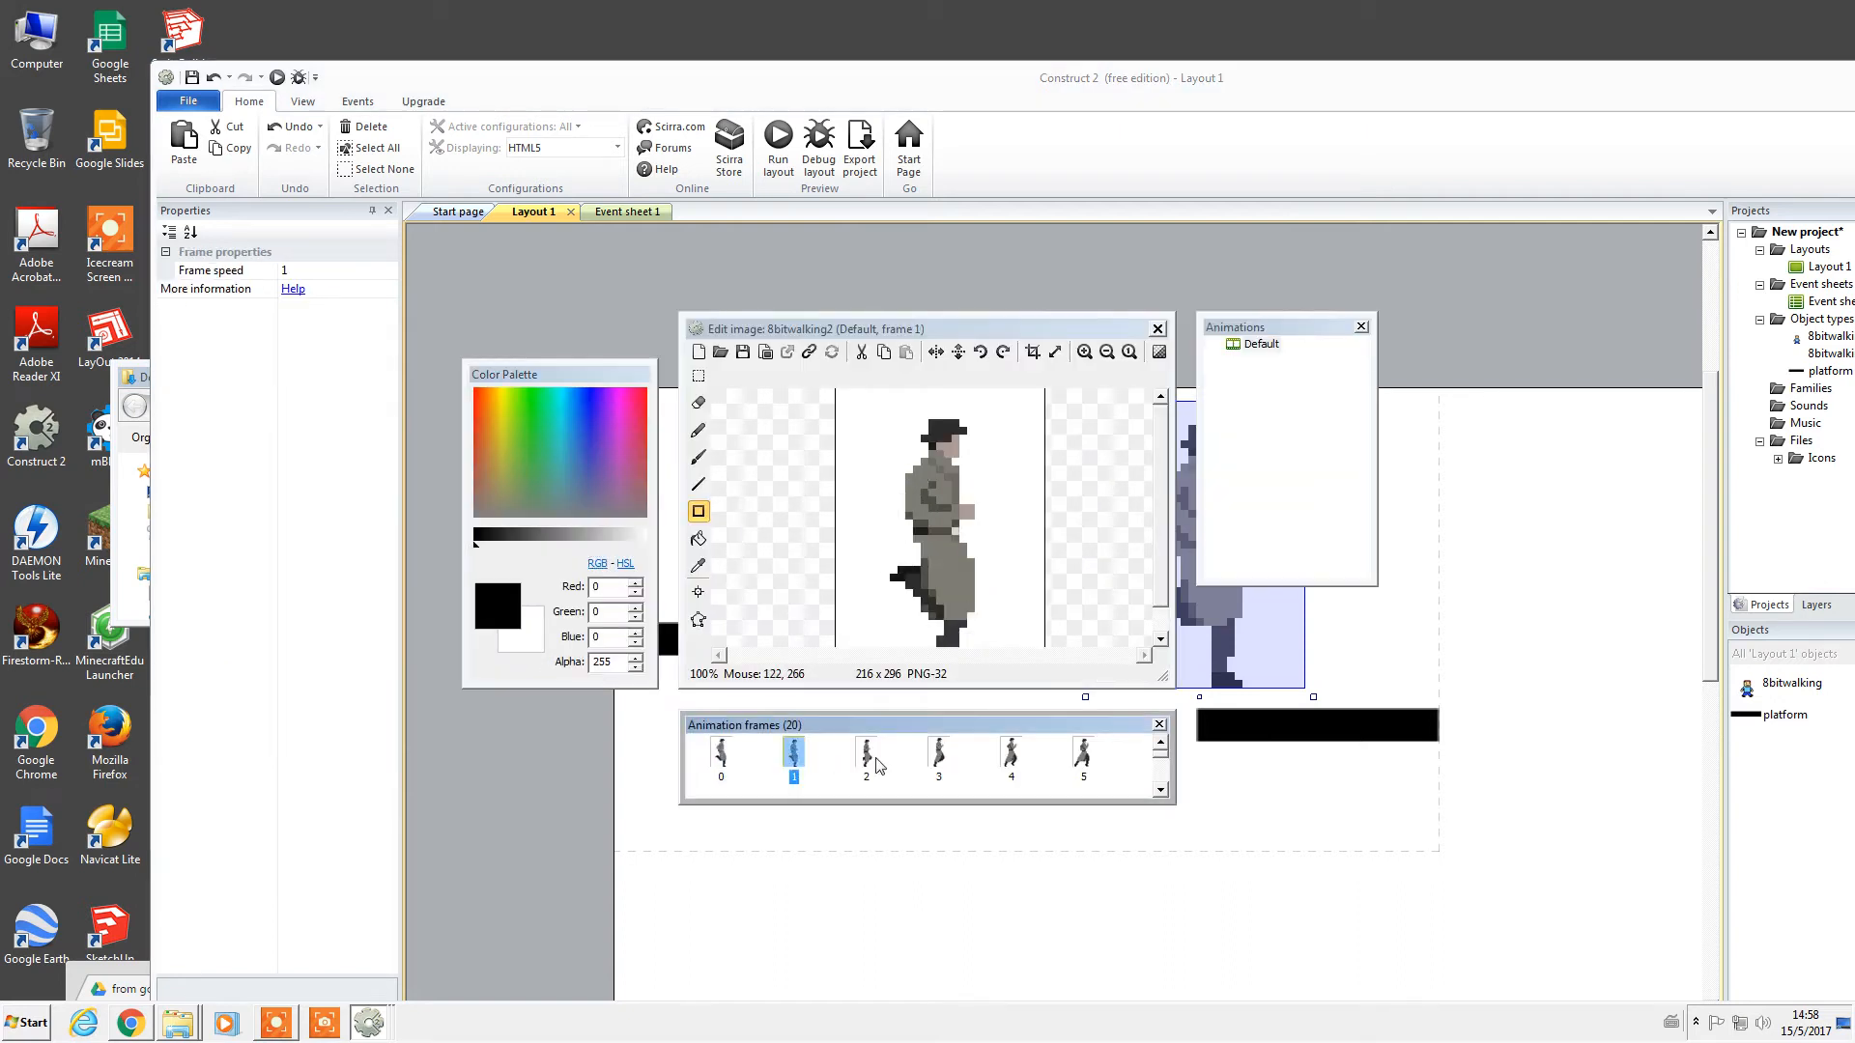
{"action": "left_click", "coordinate": [867, 753]}
{"action": "left_click", "coordinate": [938, 754]}
{"action": "left_click", "coordinate": [722, 755]}
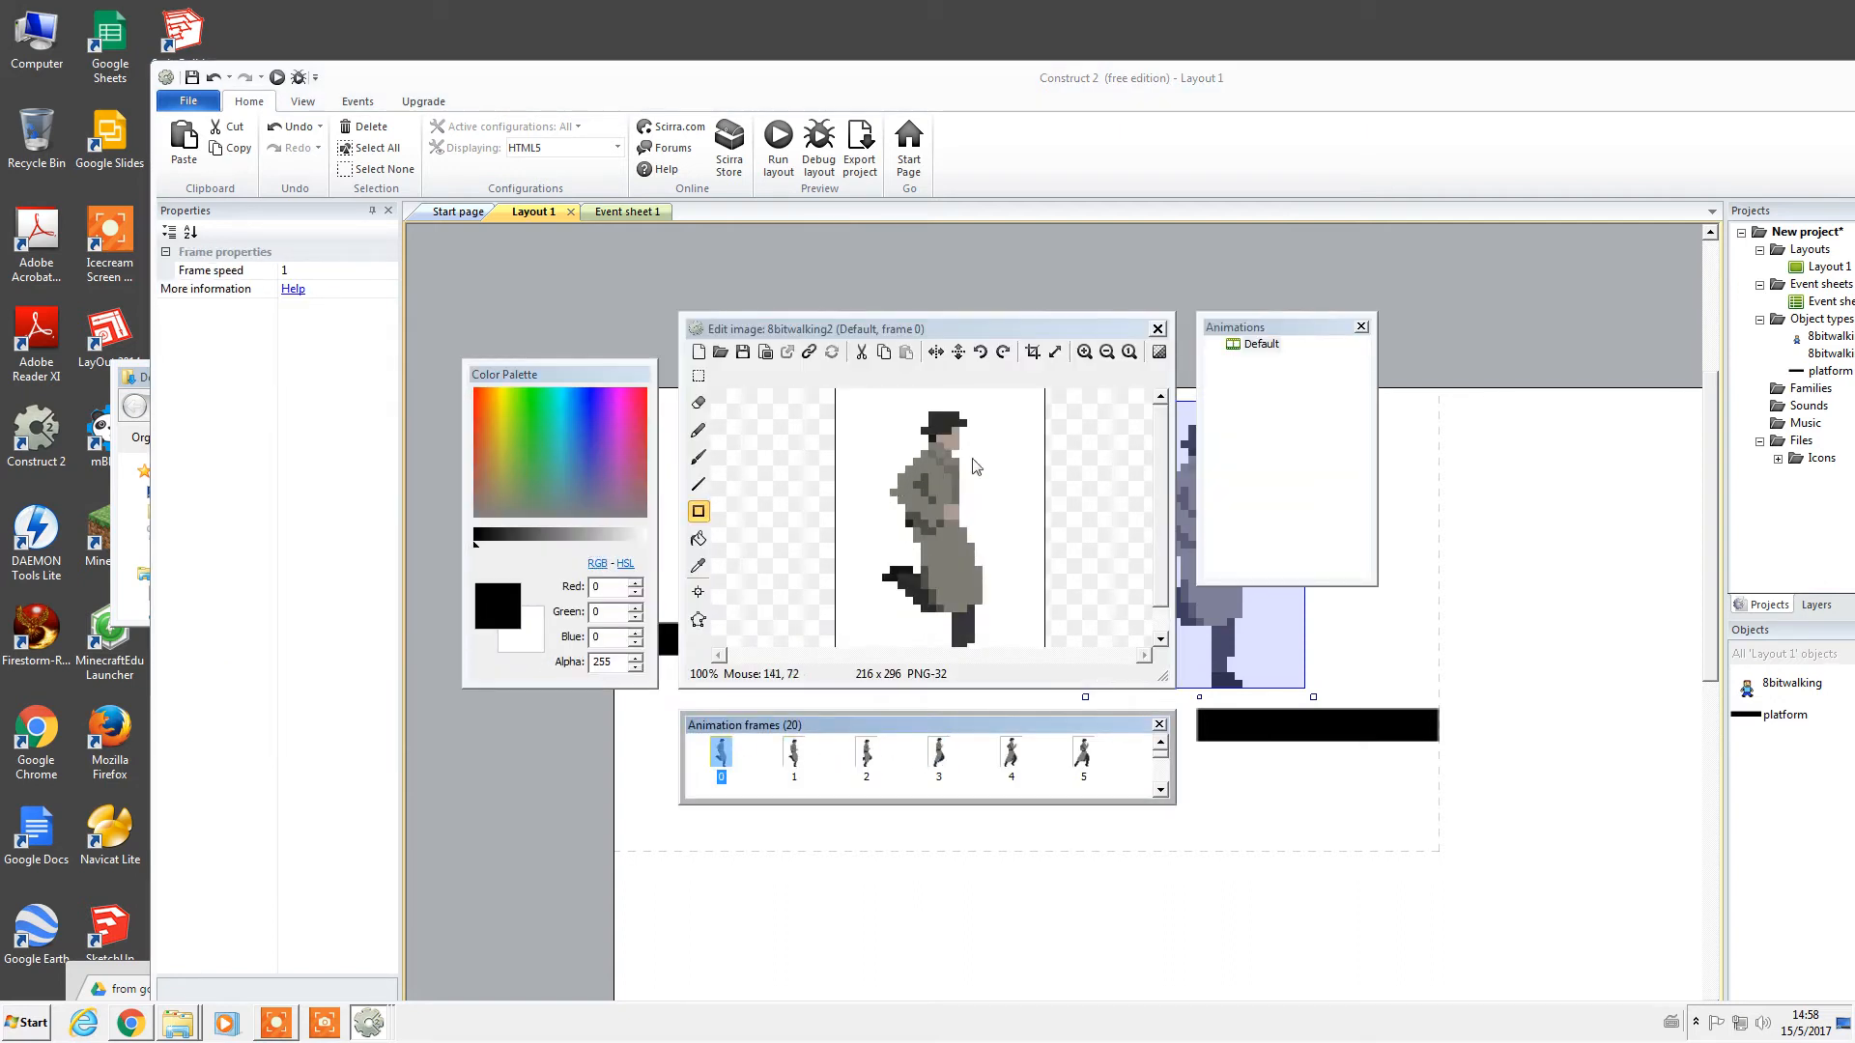
Set the fill colour to transparent and flood-fill the white background of 8bitwalking2's frame 0.
{"action": "left_click", "coordinate": [697, 541]}
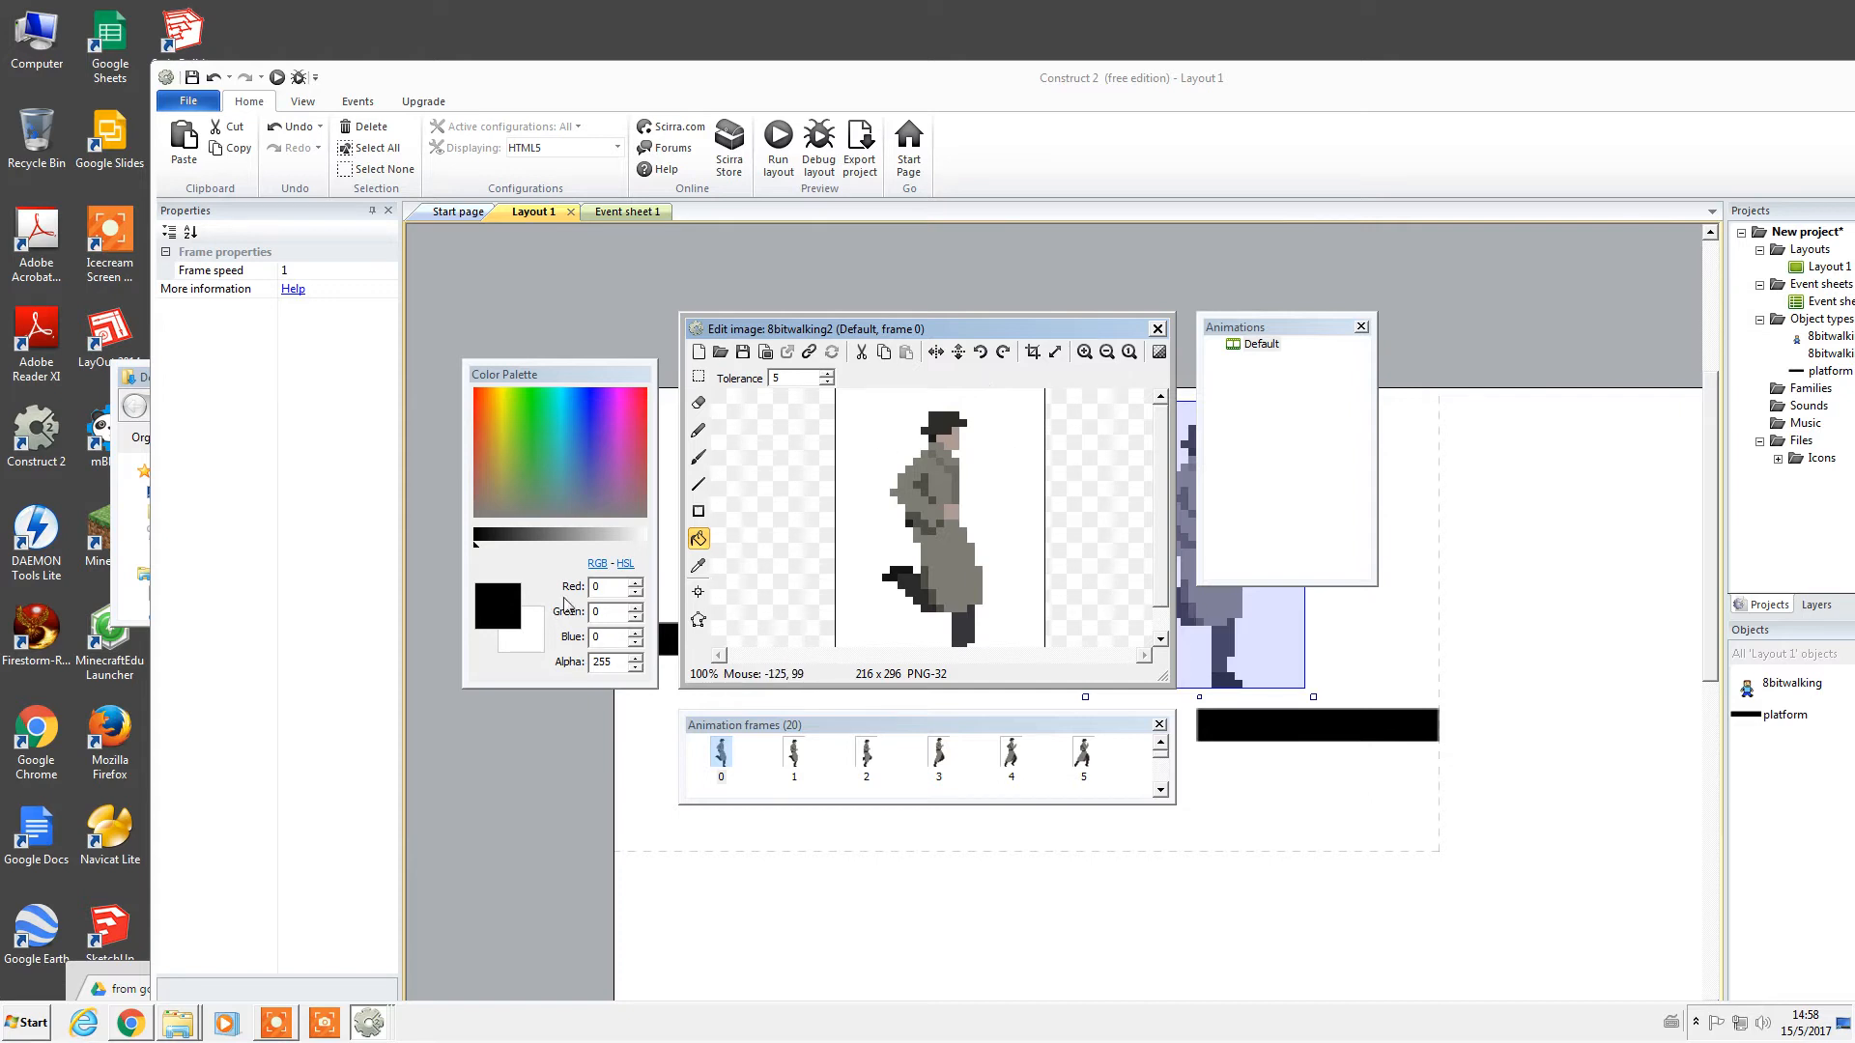
{"action": "right_click", "coordinate": [501, 610]}
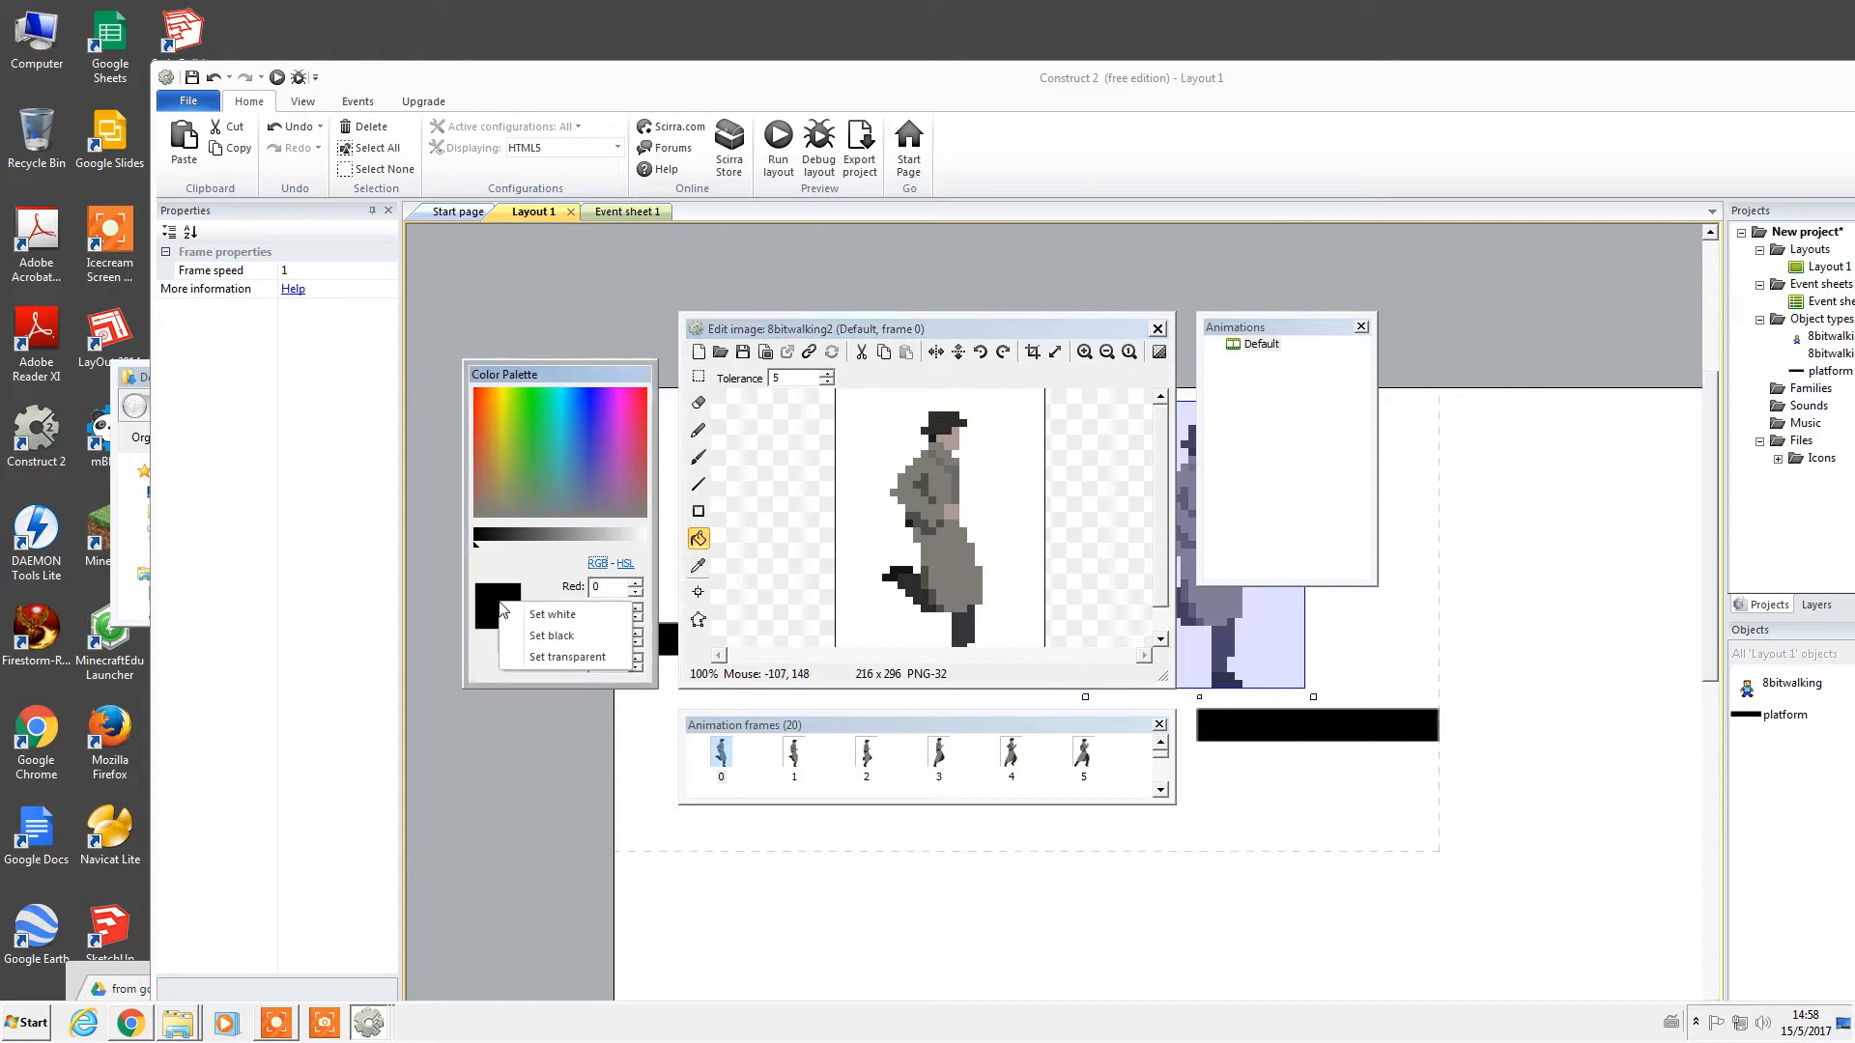
{"action": "left_click", "coordinate": [569, 657]}
{"action": "left_click", "coordinate": [501, 601]}
{"action": "left_click", "coordinate": [529, 624]}
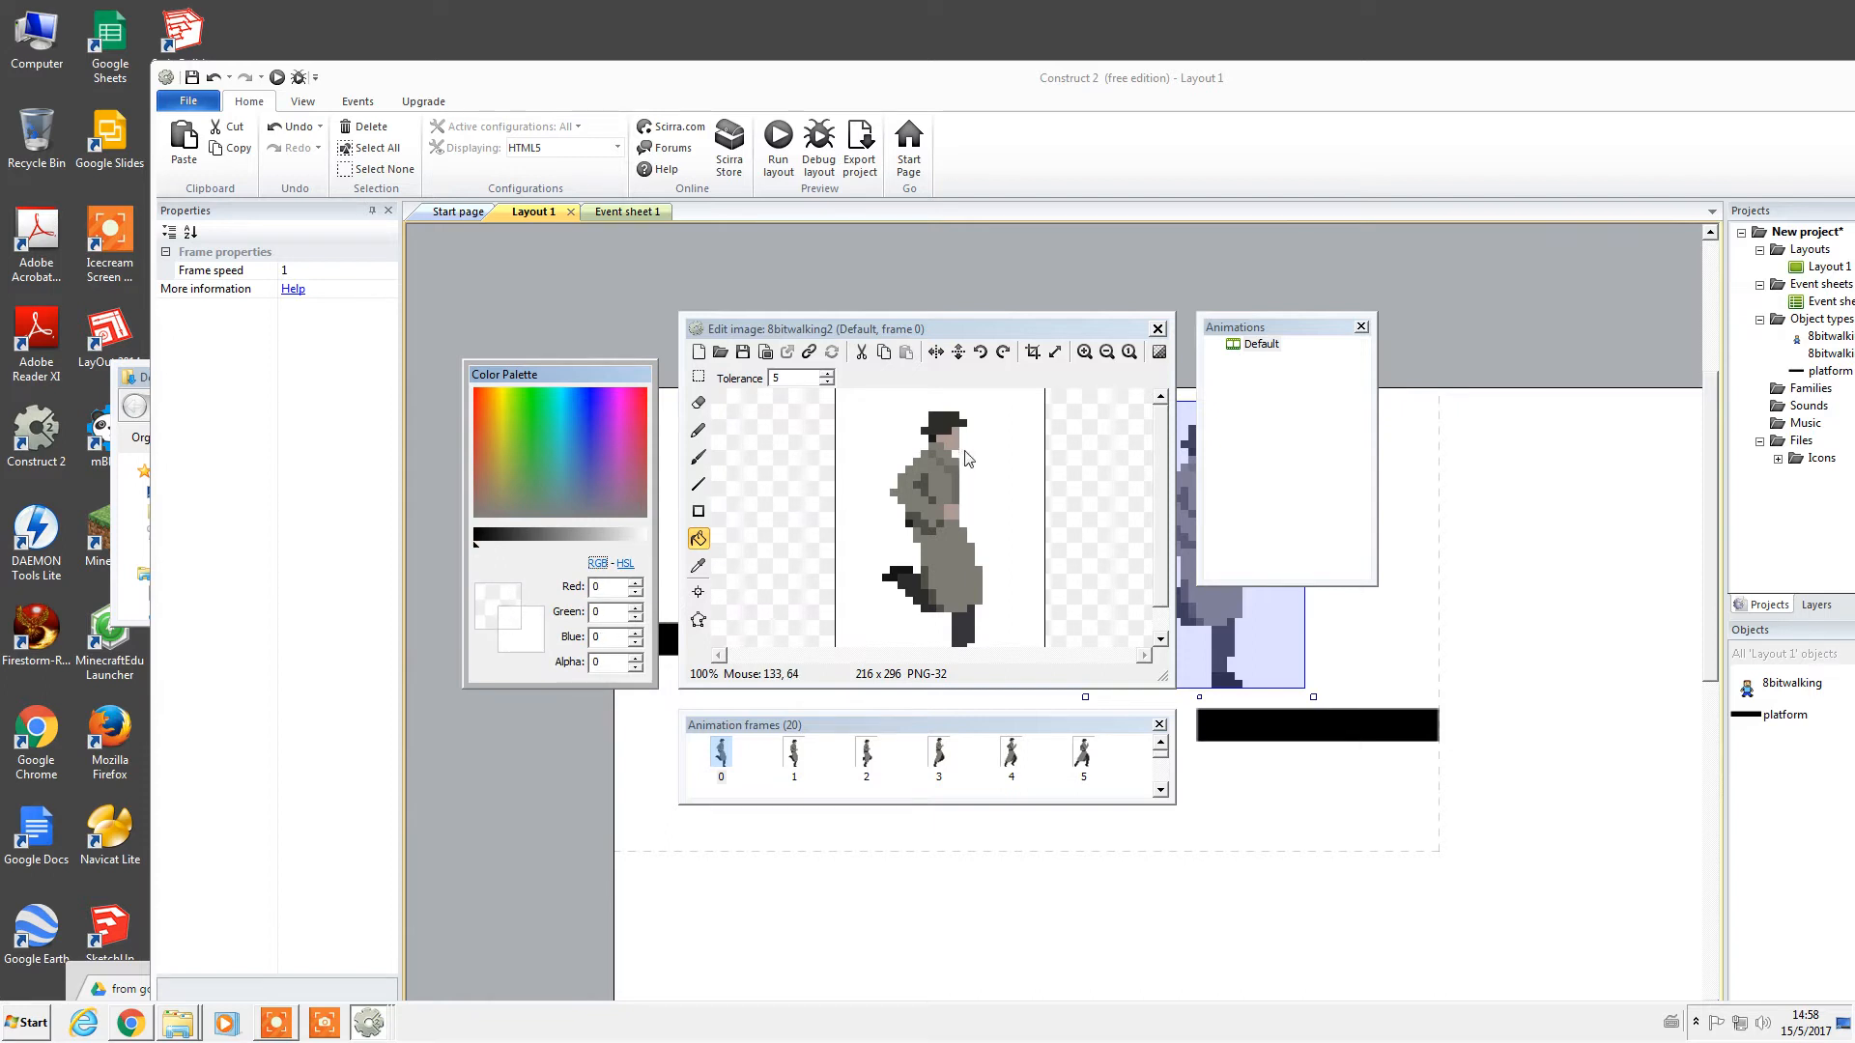
{"action": "left_click", "coordinate": [995, 473]}
Flood-fill the white background of the following 8bitwalking2 frames up to frame 5 with transparency and close the image editor.
{"action": "left_click", "coordinate": [819, 769]}
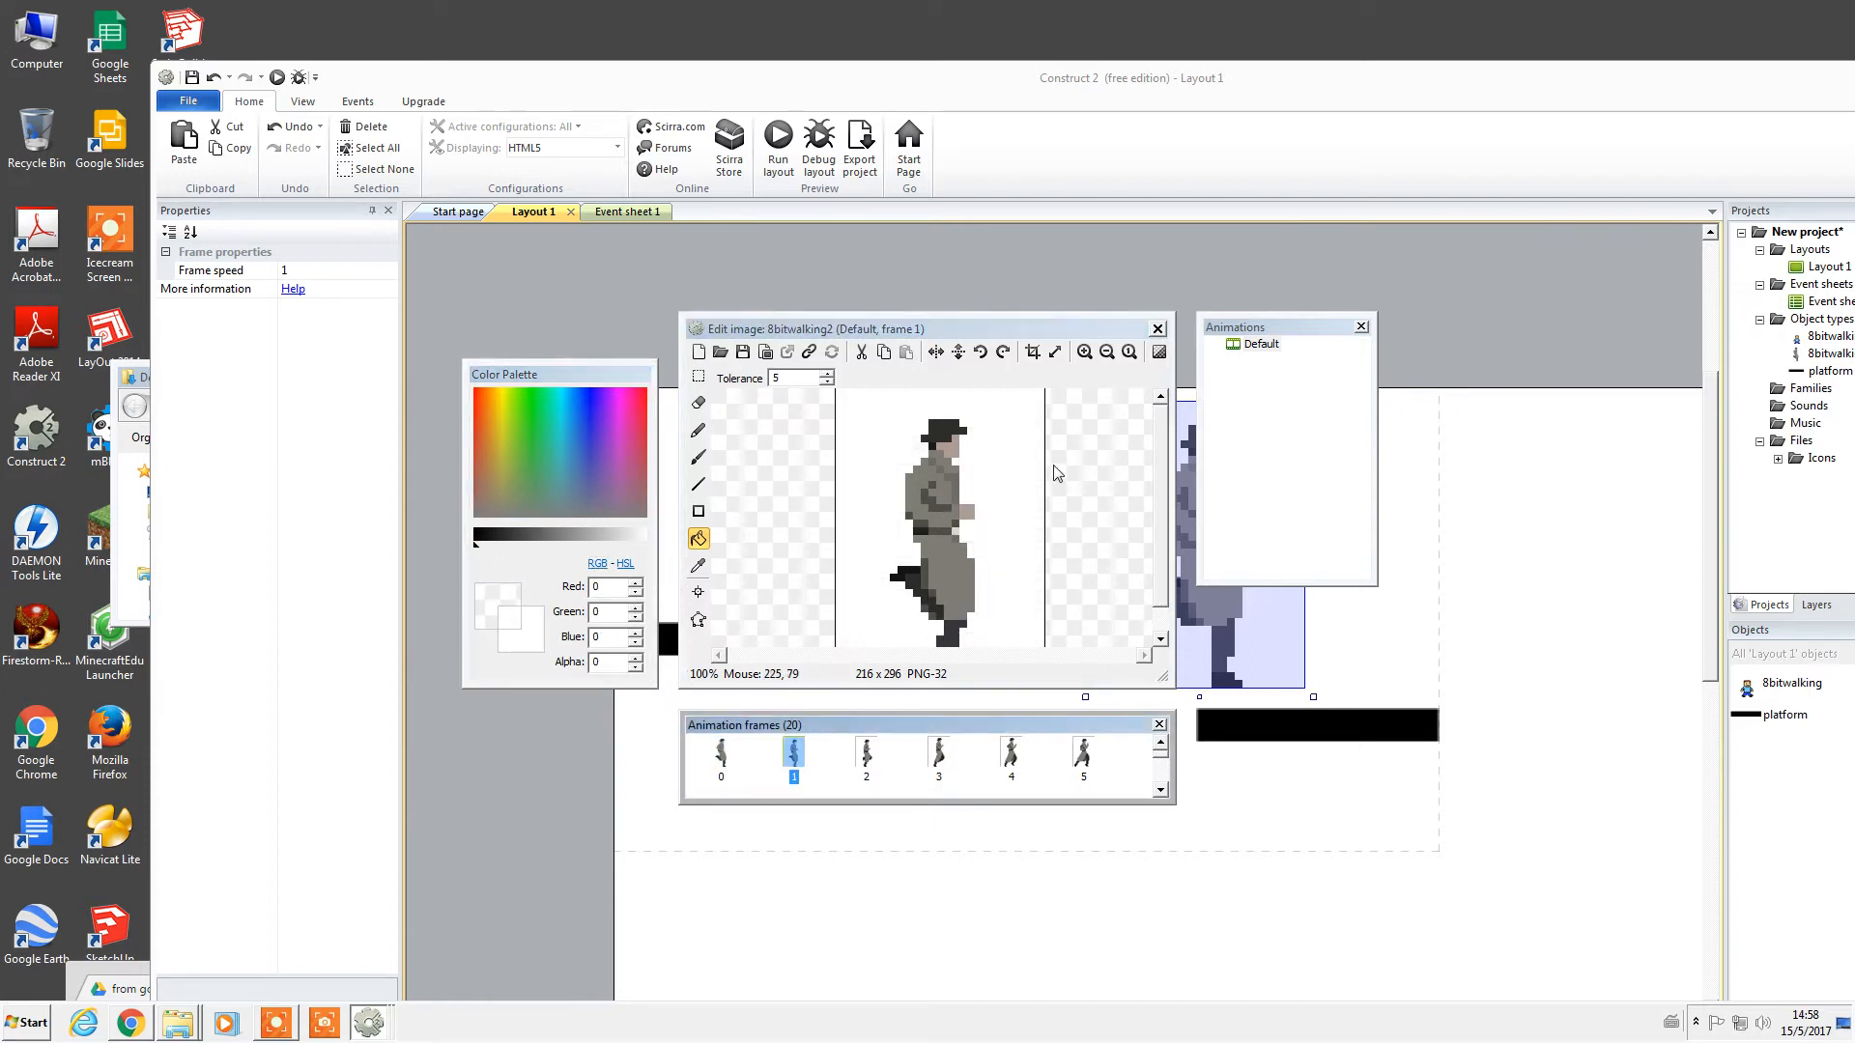
{"action": "left_click", "coordinate": [911, 773]}
{"action": "left_click", "coordinate": [941, 761]}
{"action": "left_click", "coordinate": [1033, 522]}
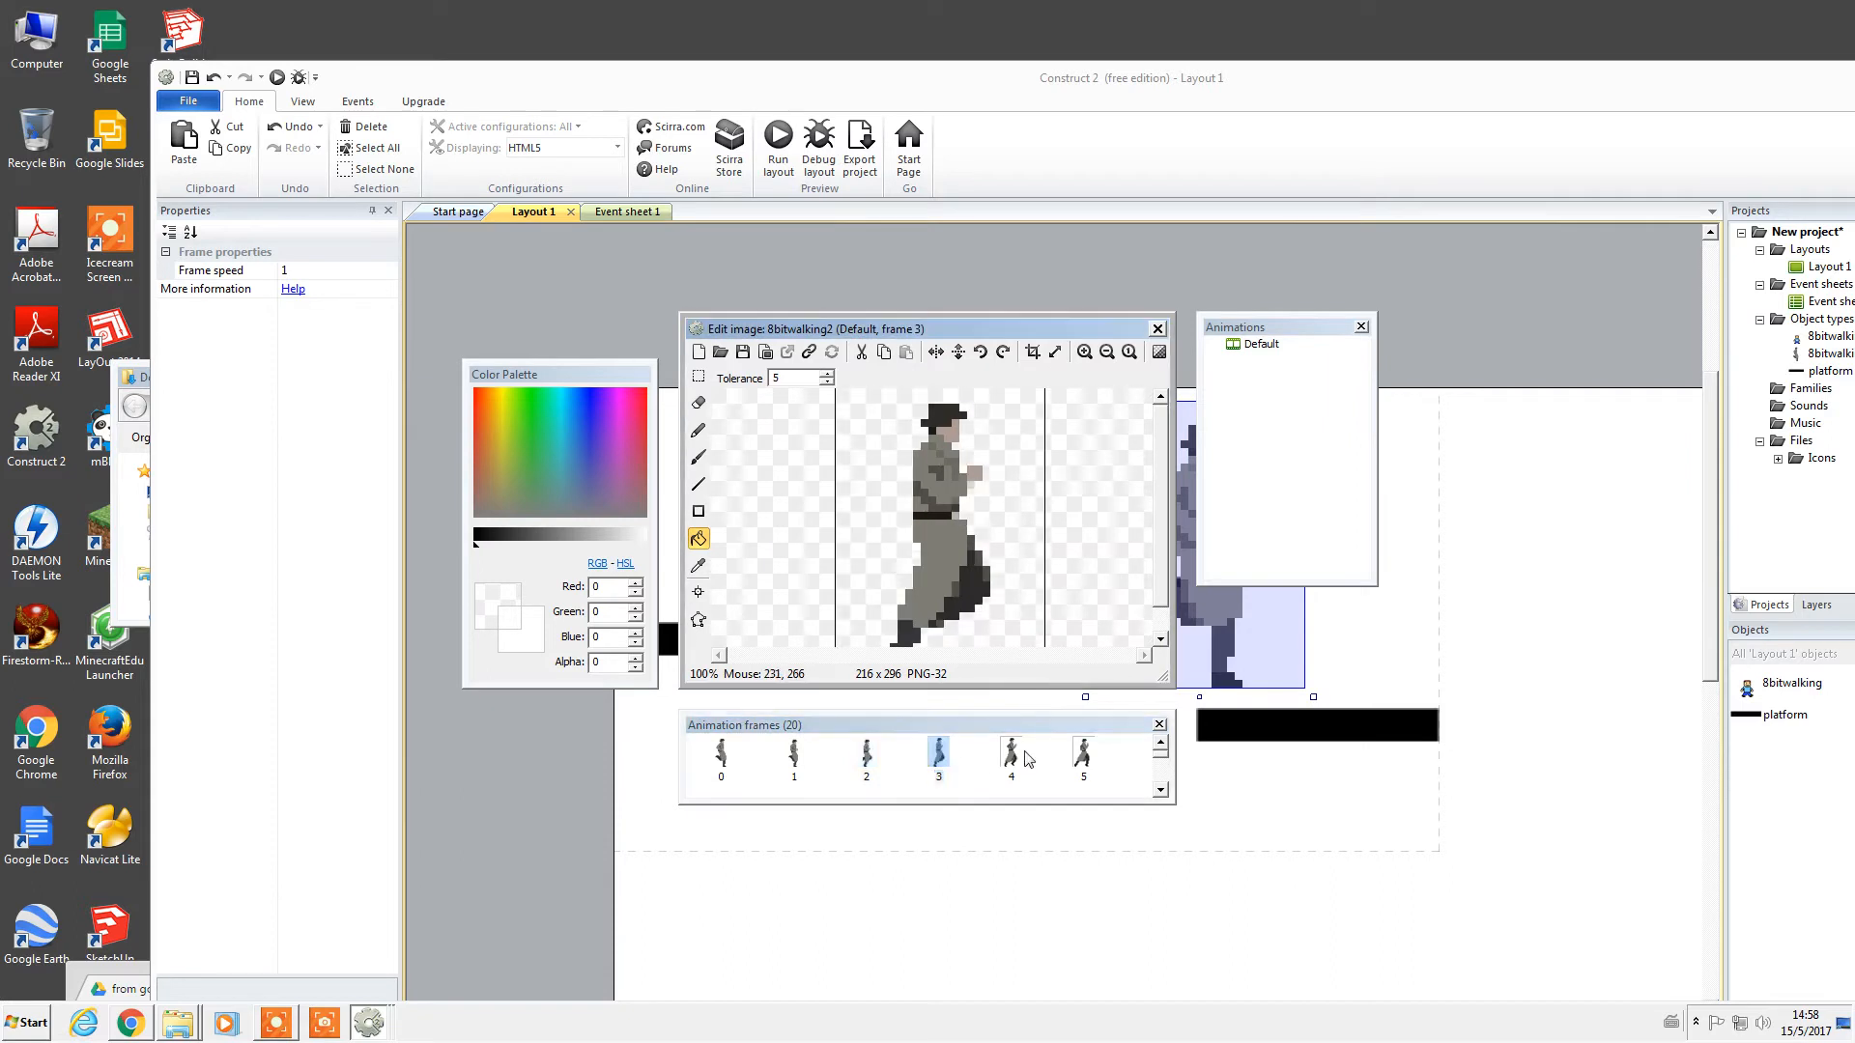
{"action": "left_click", "coordinate": [1024, 757]}
{"action": "left_click", "coordinate": [1074, 757]}
{"action": "left_click", "coordinate": [1000, 753]}
{"action": "left_click", "coordinate": [1013, 579]}
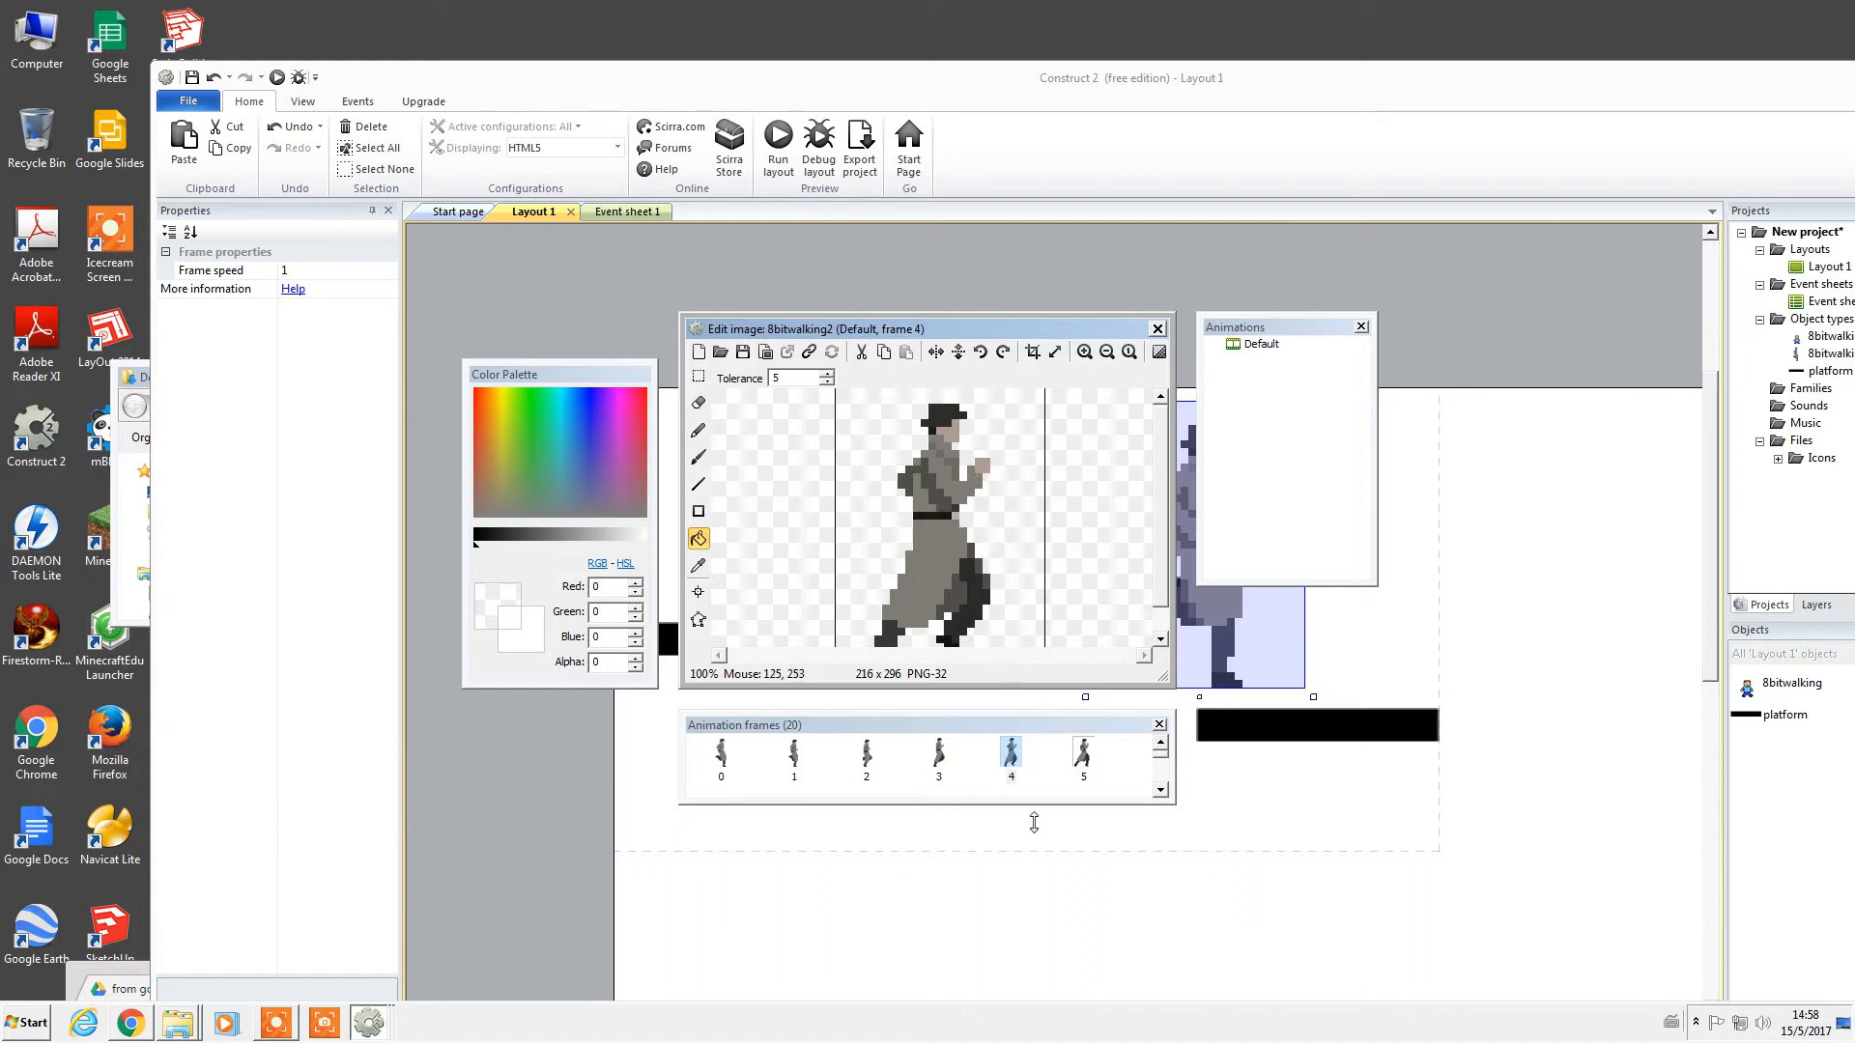
{"action": "left_click", "coordinate": [1083, 755]}
{"action": "left_click", "coordinate": [1036, 527]}
{"action": "left_click_drag", "start_coordinate": [1157, 753], "coordinate": [1167, 718]}
{"action": "left_click", "coordinate": [1150, 331]}
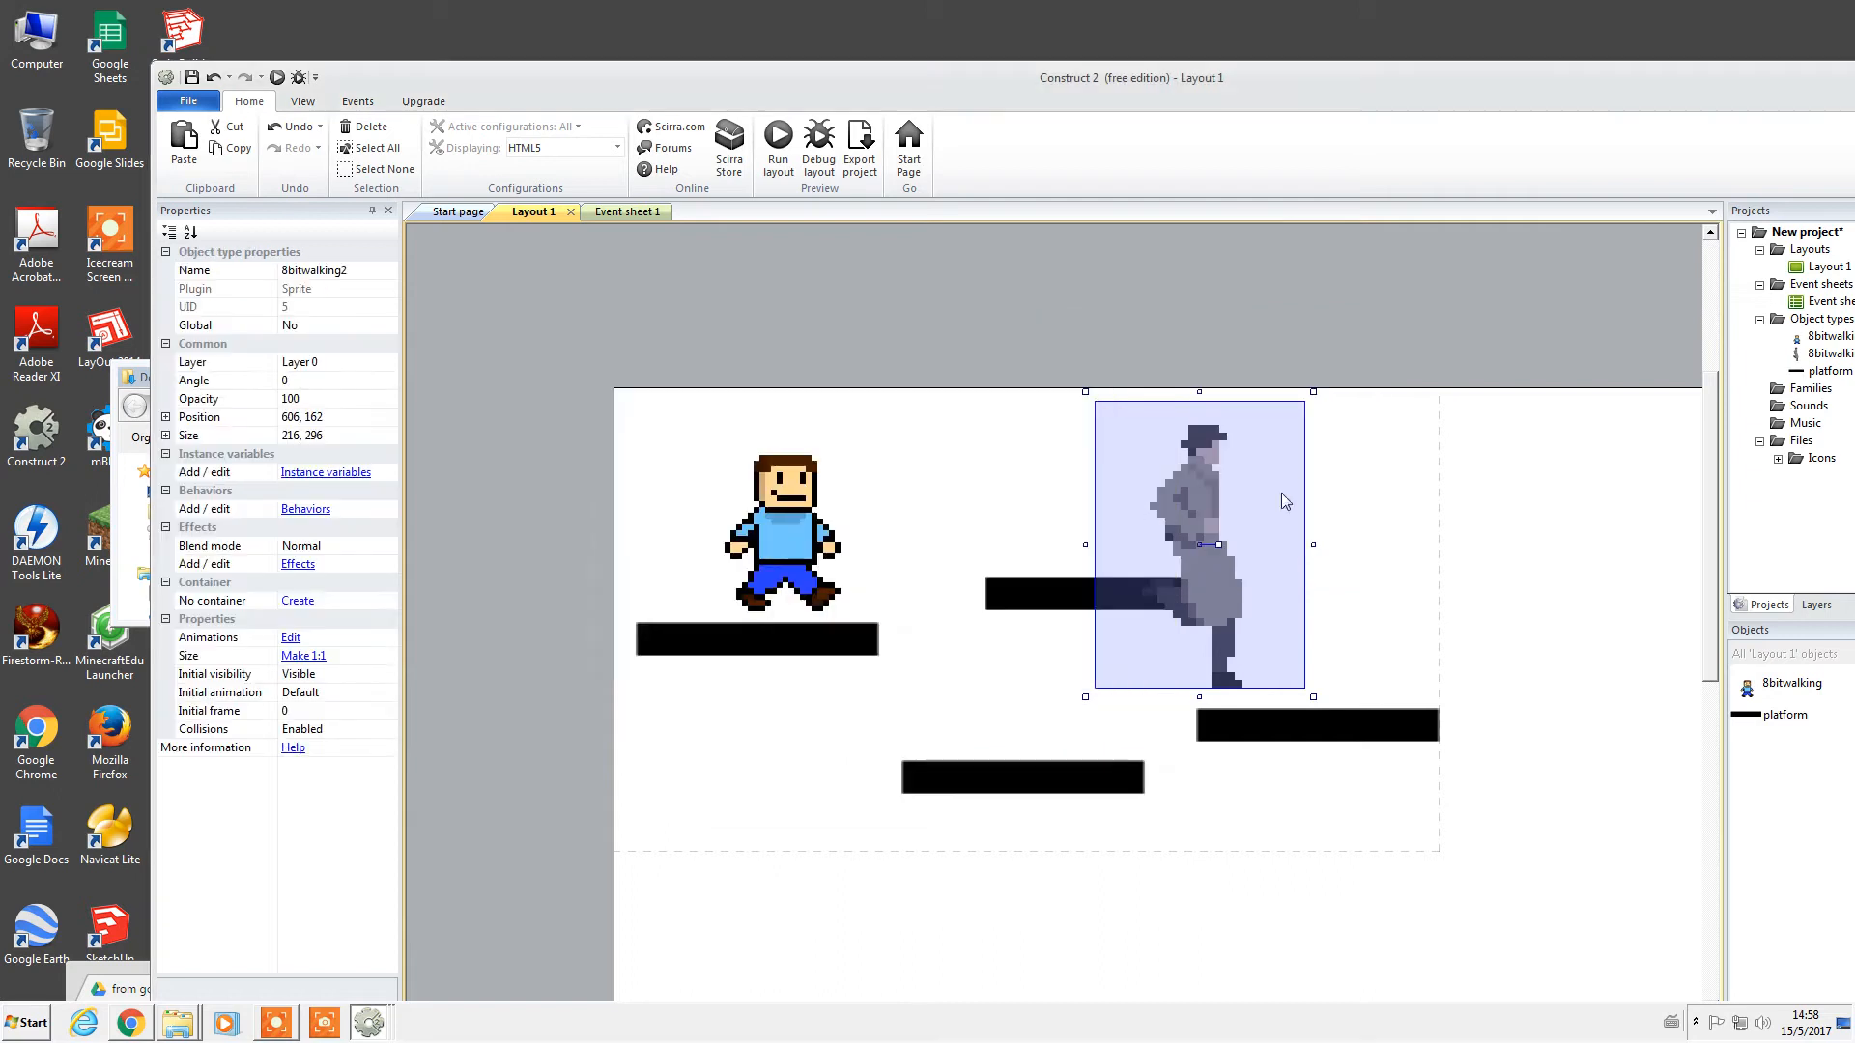
Delete the 8bitwalking2 sprite from the layout and remove its object type from the project.
{"action": "key", "text": "Delete"}
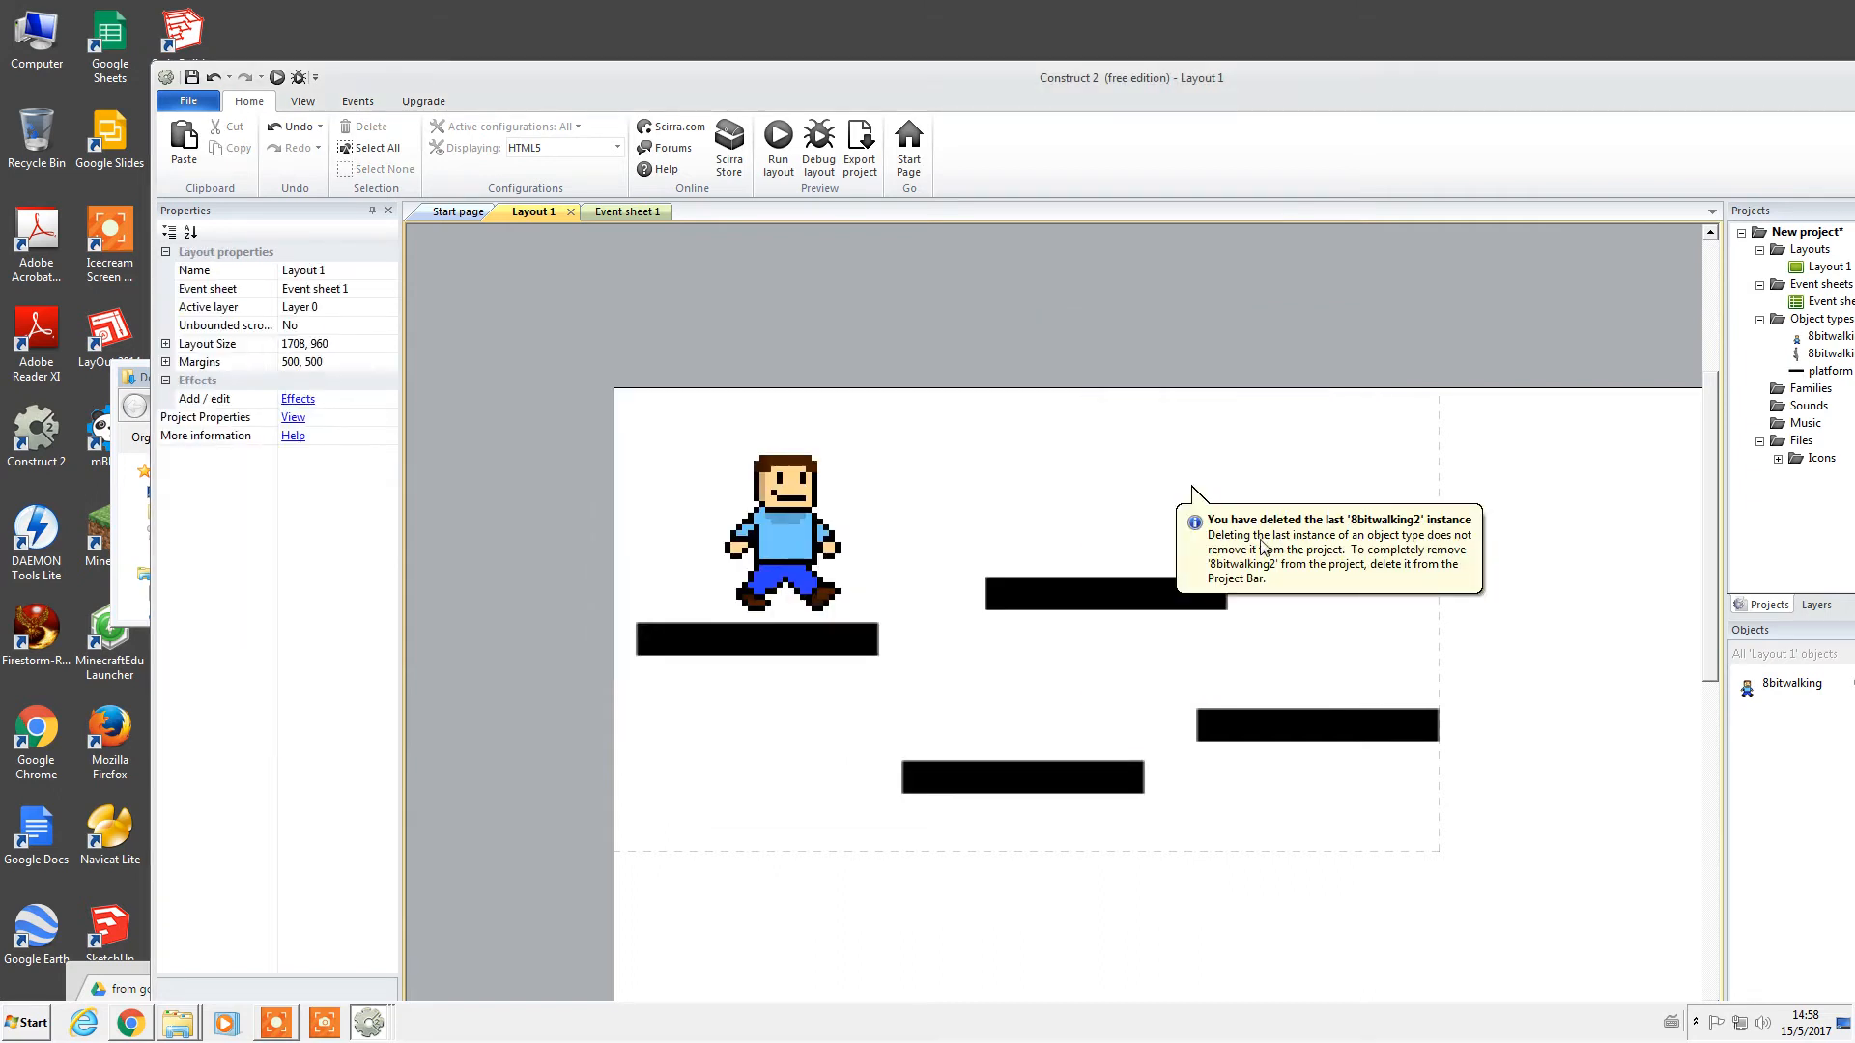
{"action": "double_click", "coordinate": [1256, 78]}
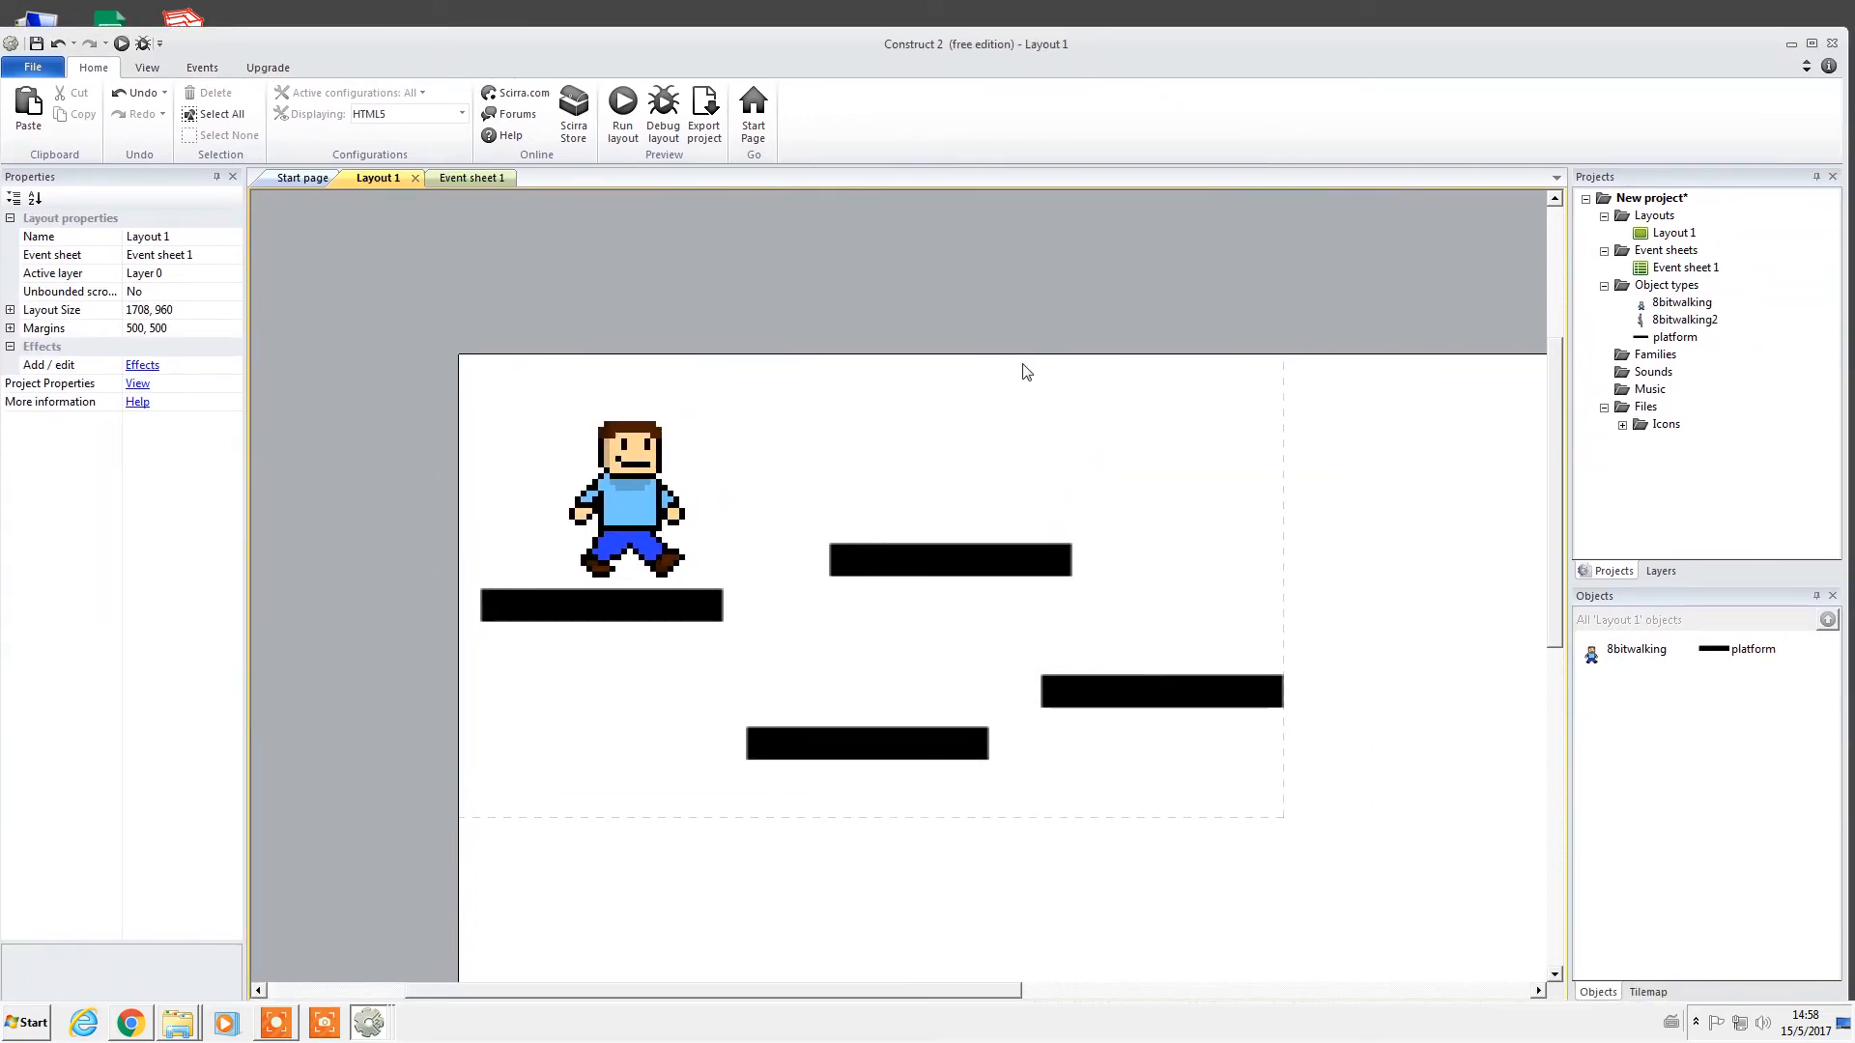
{"action": "right_click", "coordinate": [1682, 320]}
{"action": "left_click", "coordinate": [1715, 478]}
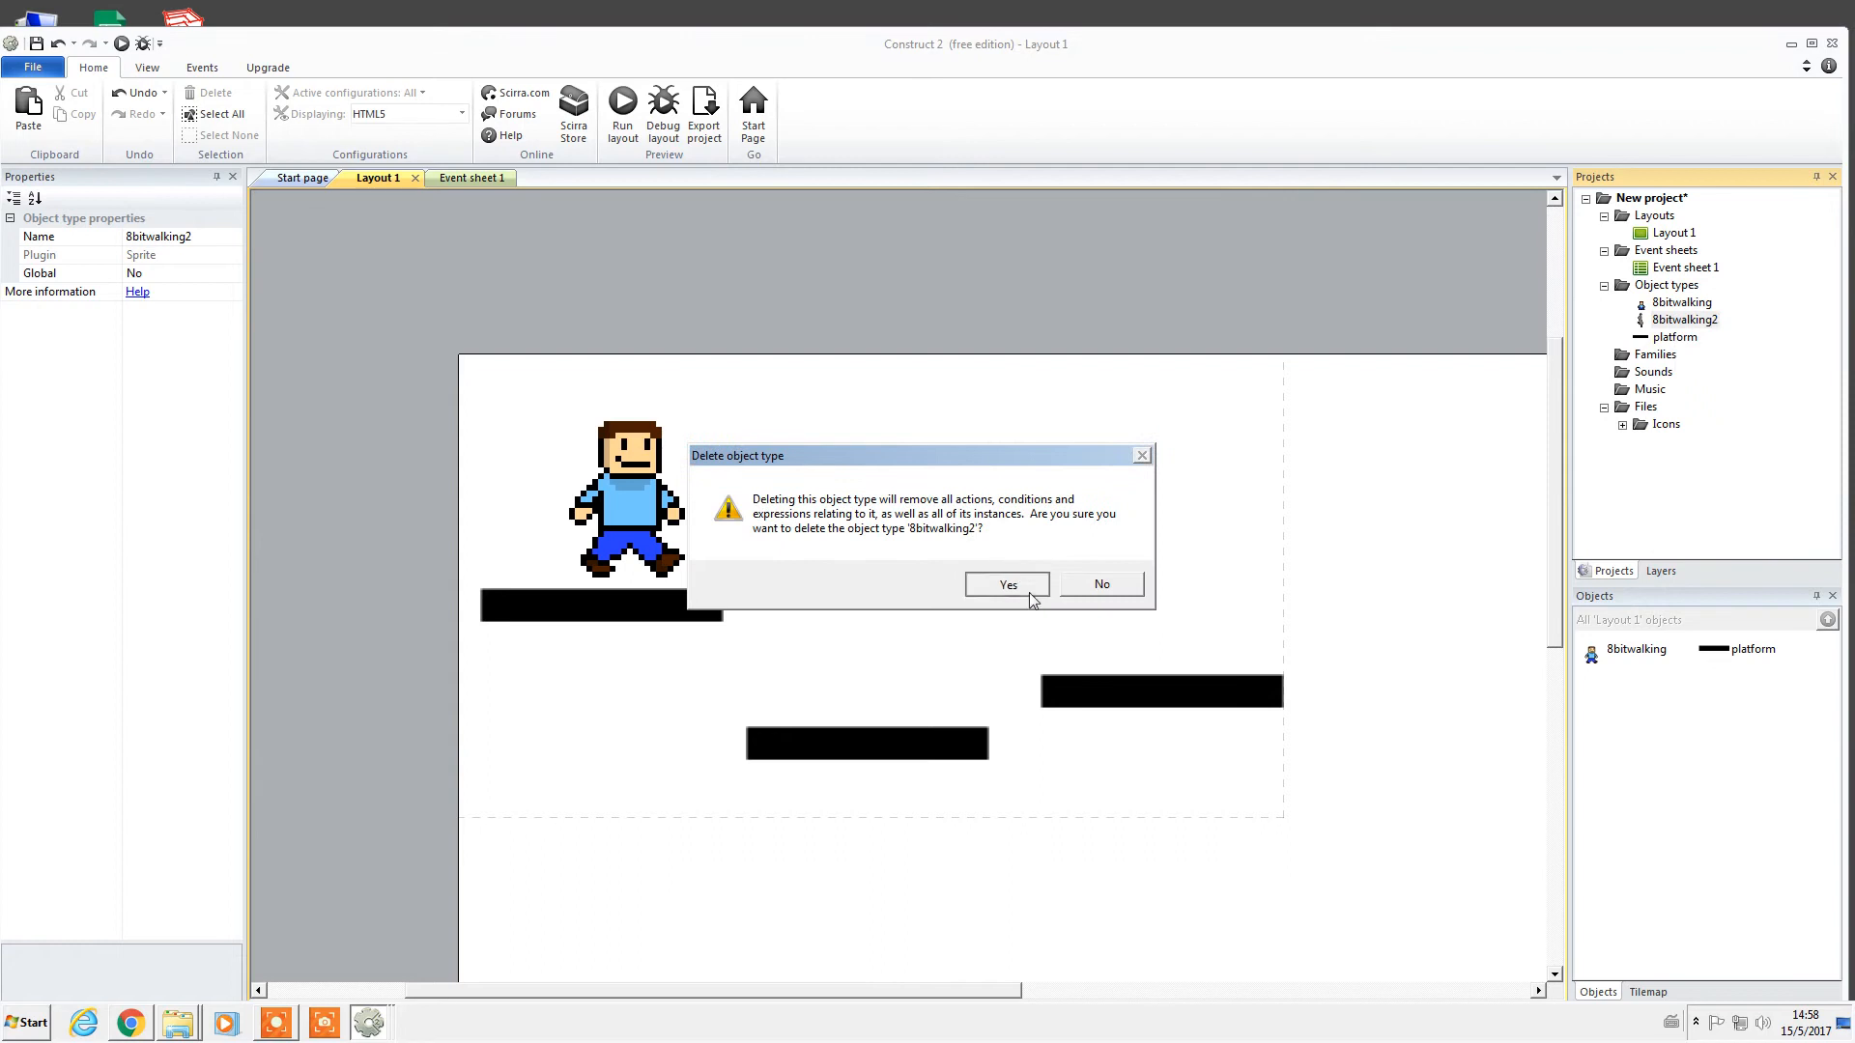
{"action": "left_click", "coordinate": [1006, 584]}
Shrink the 8bitwalking character to about 103 x 113 and stand it on the upper-left platform.
{"action": "left_click", "coordinate": [659, 492]}
{"action": "mouse_move", "coordinate": [661, 489]}
{"action": "left_mouse_down"}
{"action": "mouse_move", "coordinate": [686, 633]}
{"action": "mouse_move", "coordinate": [780, 582]}
{"action": "mouse_move", "coordinate": [682, 558]}
{"action": "mouse_move", "coordinate": [676, 472]}
{"action": "mouse_move", "coordinate": [647, 491]}
{"action": "left_mouse_up"}
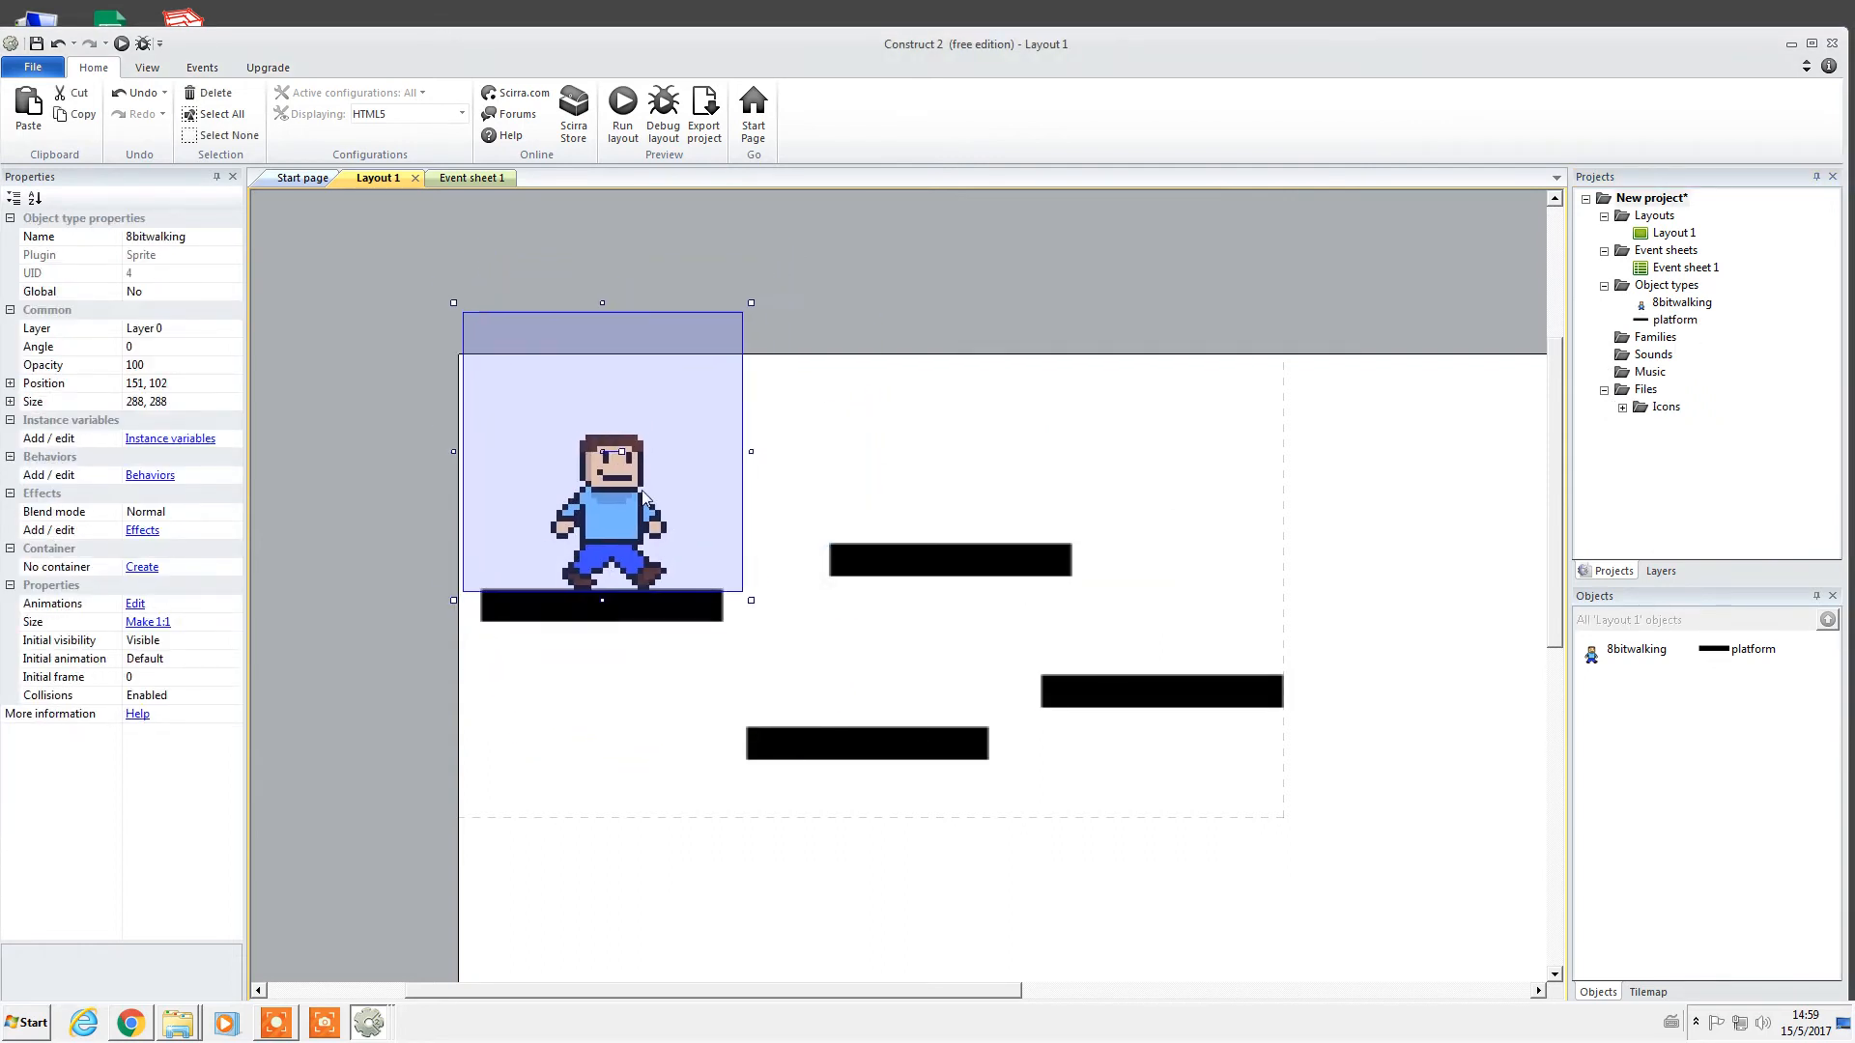
{"action": "left_click_drag", "start_coordinate": [754, 301], "coordinate": [578, 515]}
{"action": "left_click", "coordinate": [710, 443]}
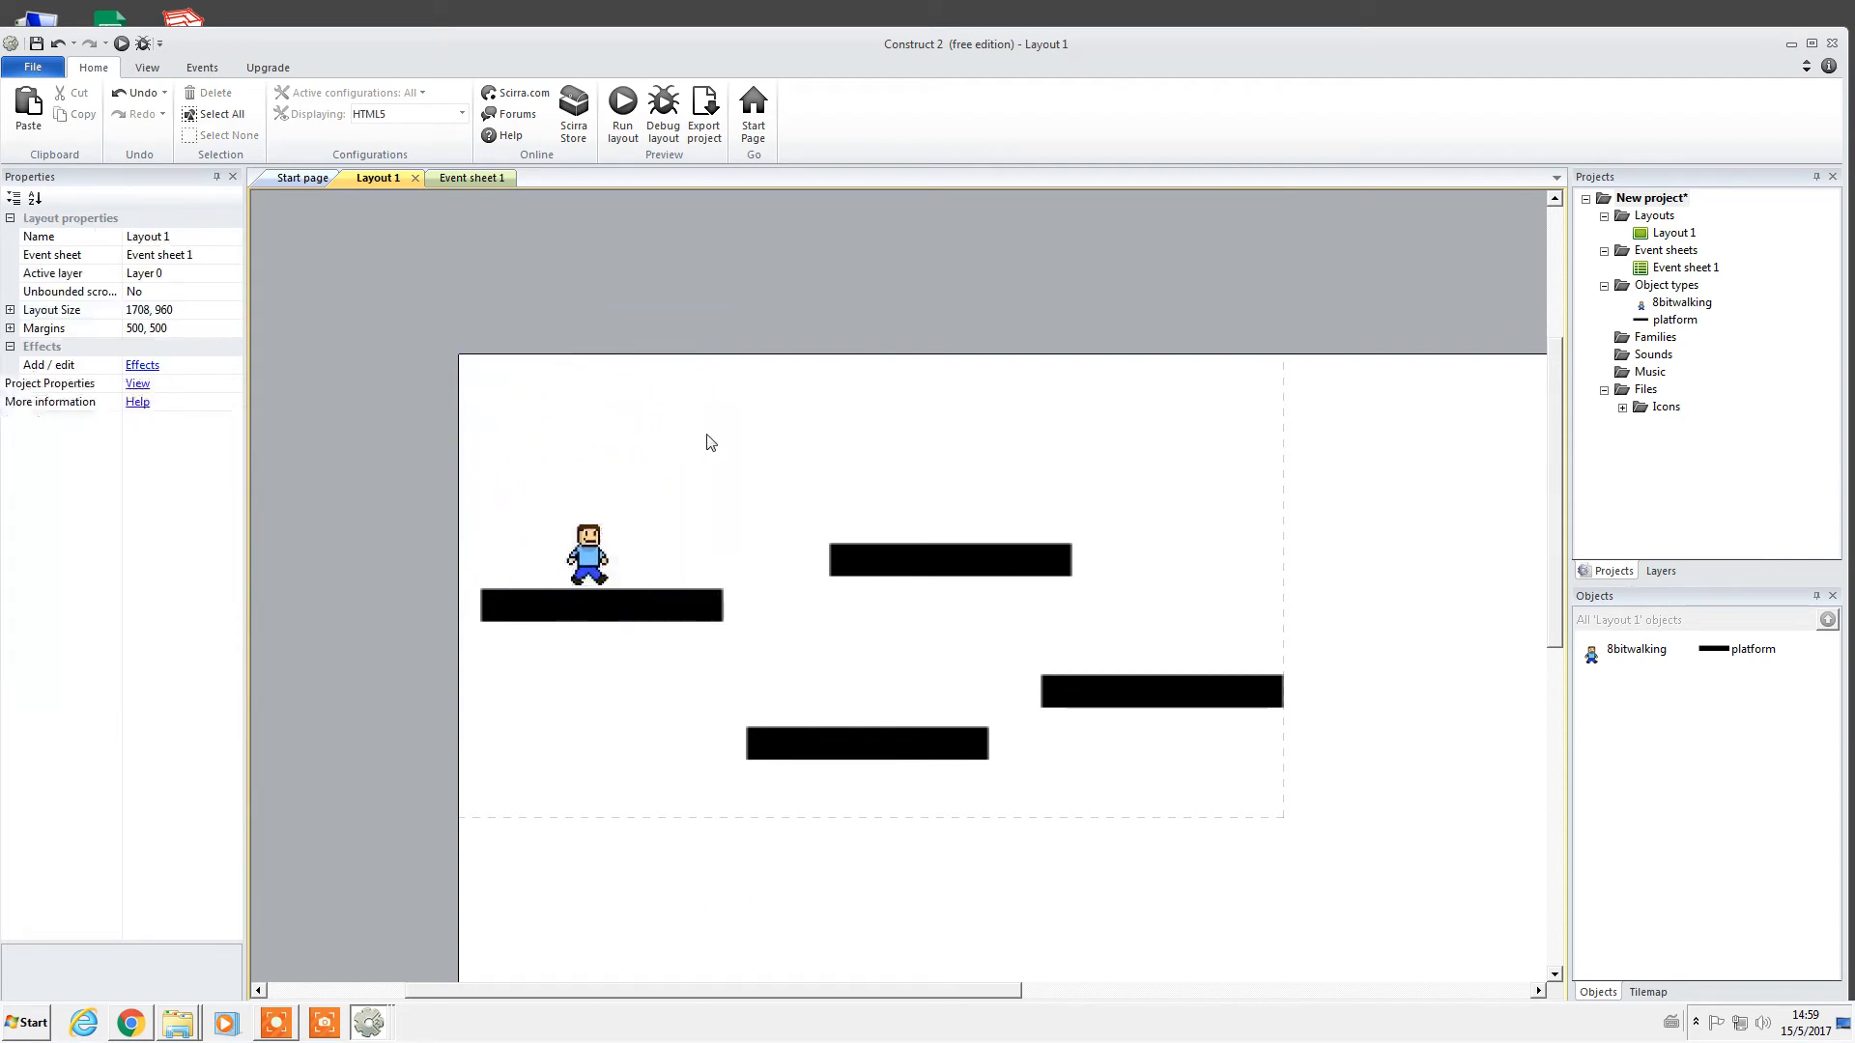
{"action": "left_click", "coordinate": [625, 538]}
{"action": "left_click", "coordinate": [483, 254]}
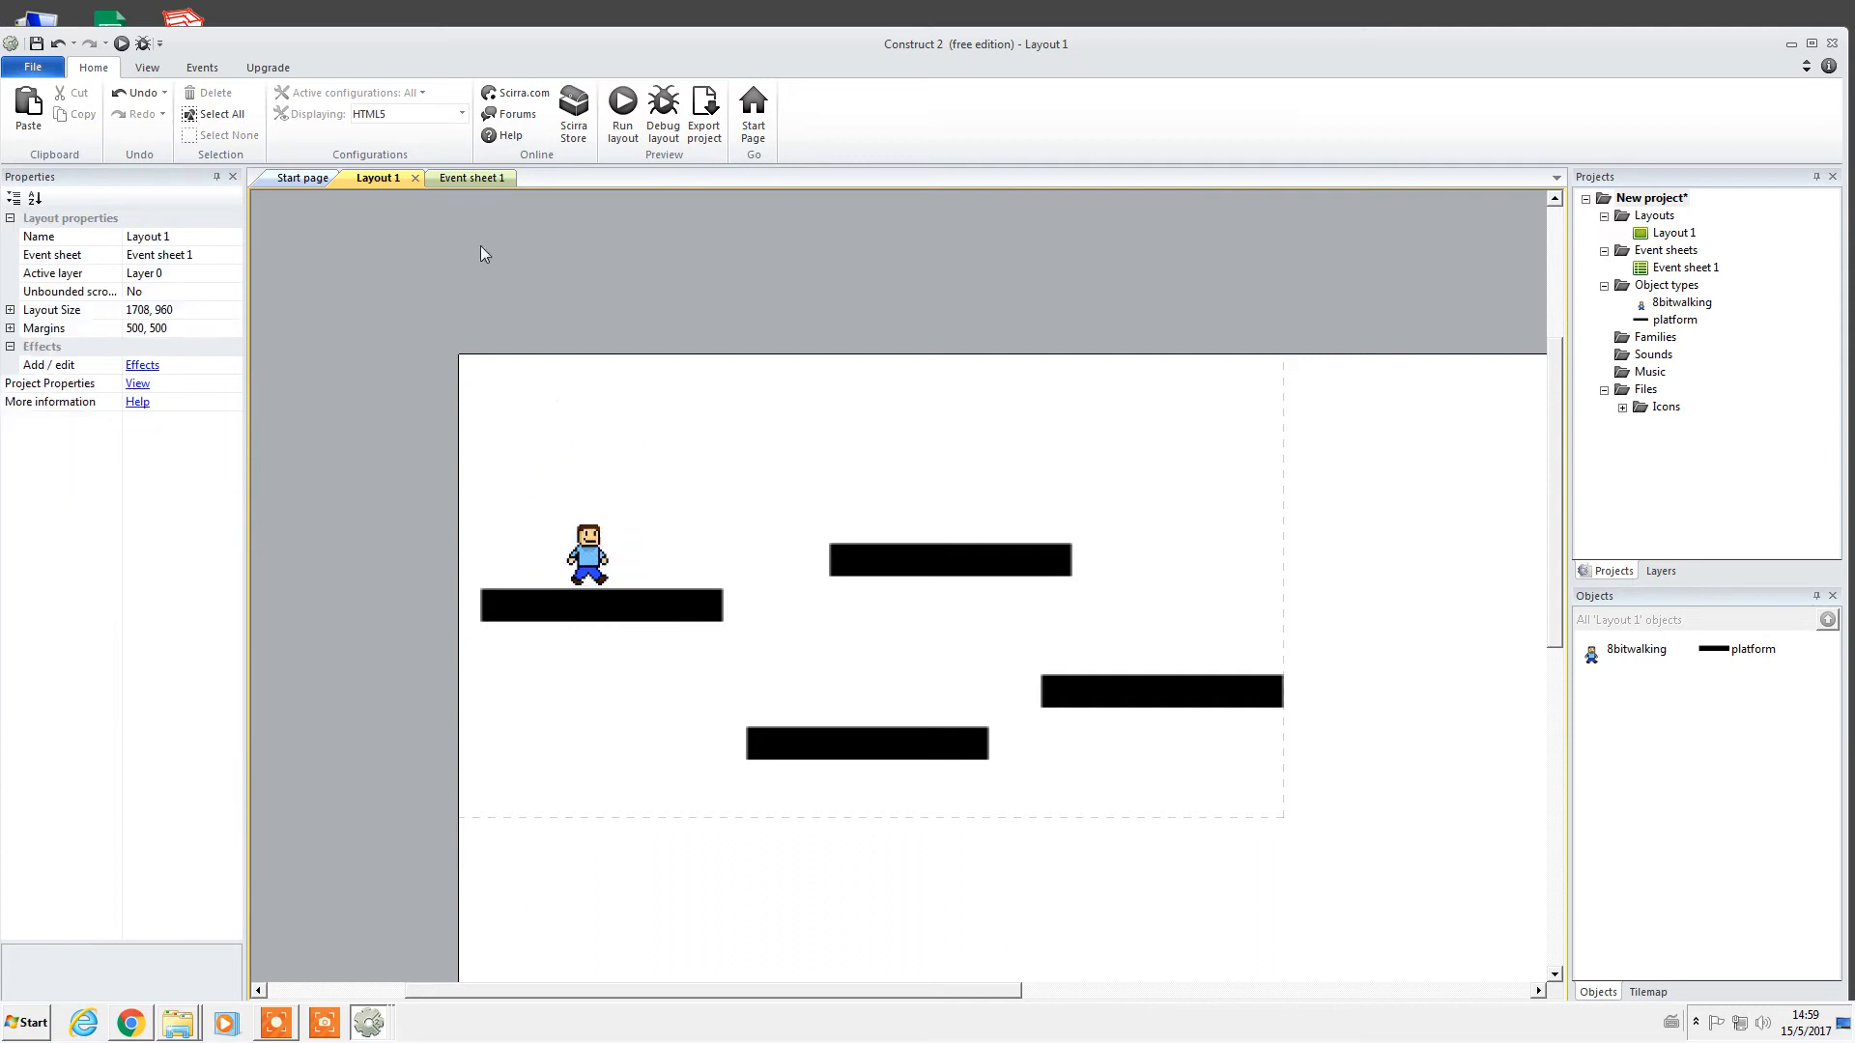
{"action": "left_click", "coordinate": [468, 182]}
{"action": "left_click", "coordinate": [319, 211]}
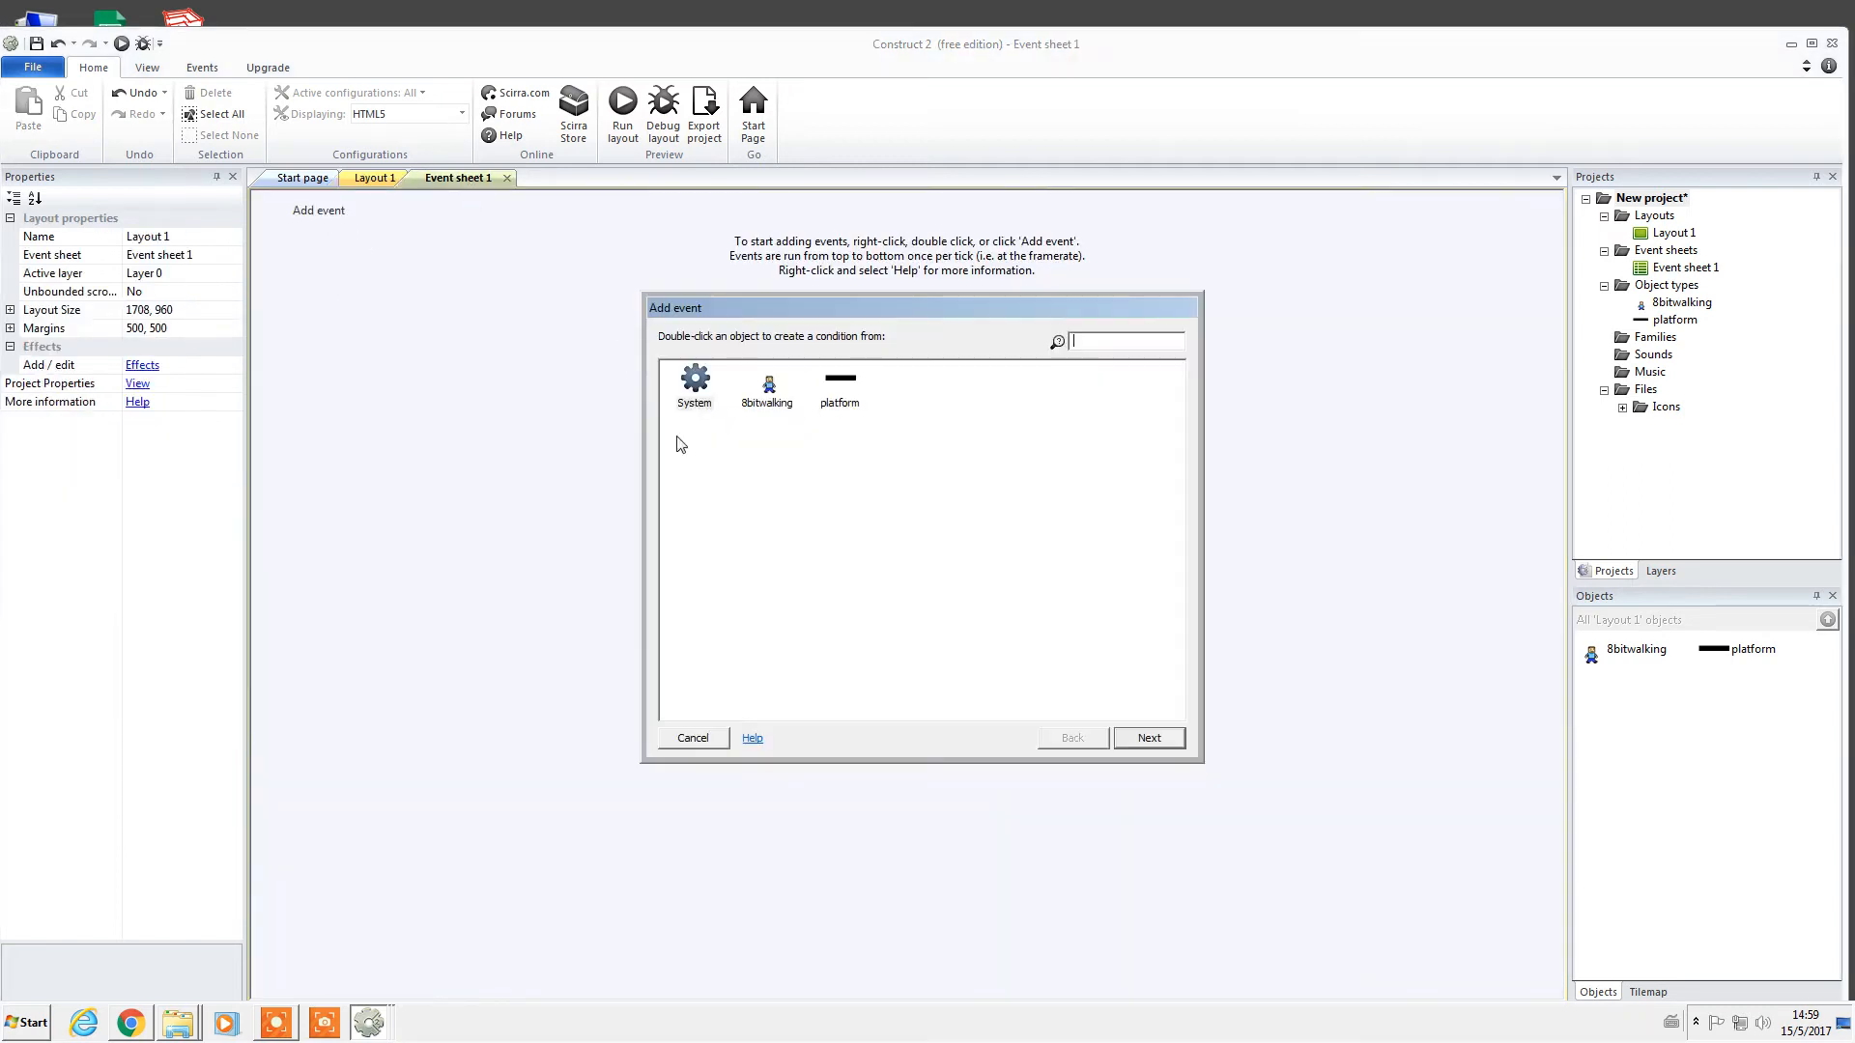
{"action": "left_click", "coordinate": [693, 737]}
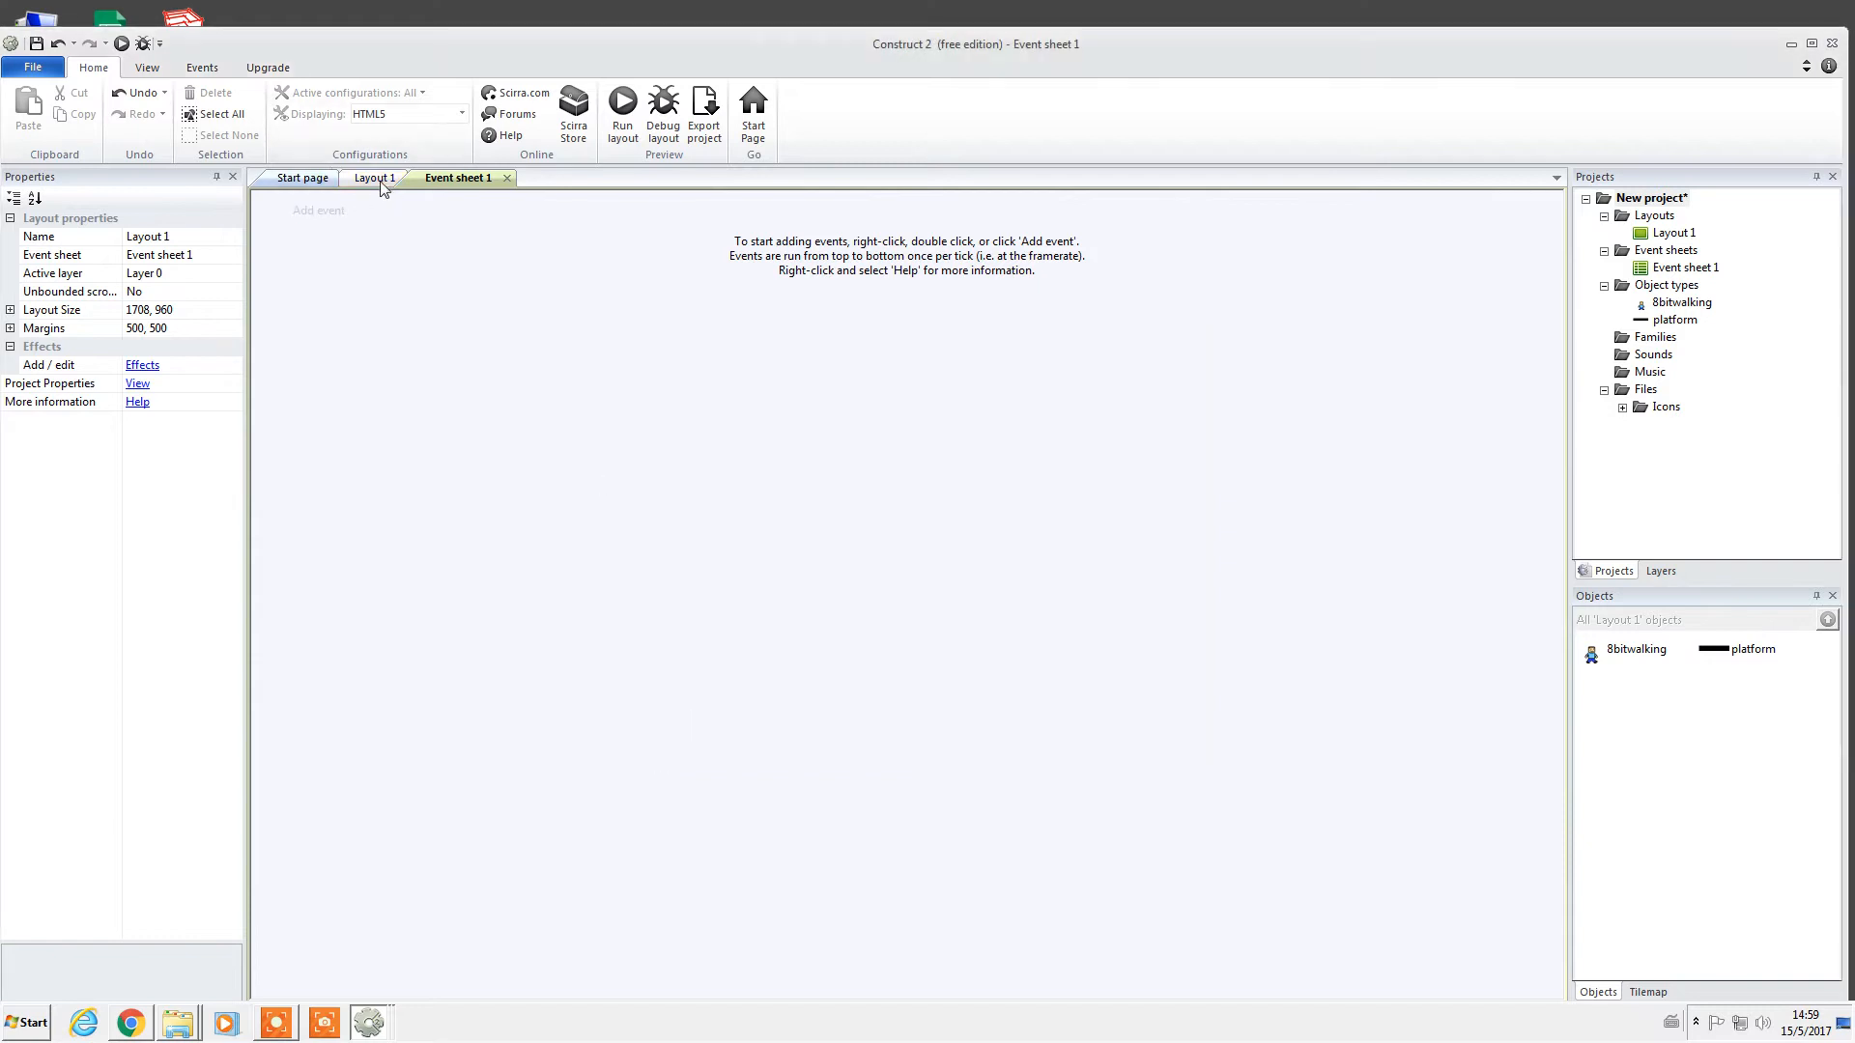
{"action": "left_click", "coordinate": [375, 178]}
Insert a Keyboard object into the project from Layout 1.
{"action": "right_click", "coordinate": [815, 432]}
{"action": "left_click", "coordinate": [885, 441]}
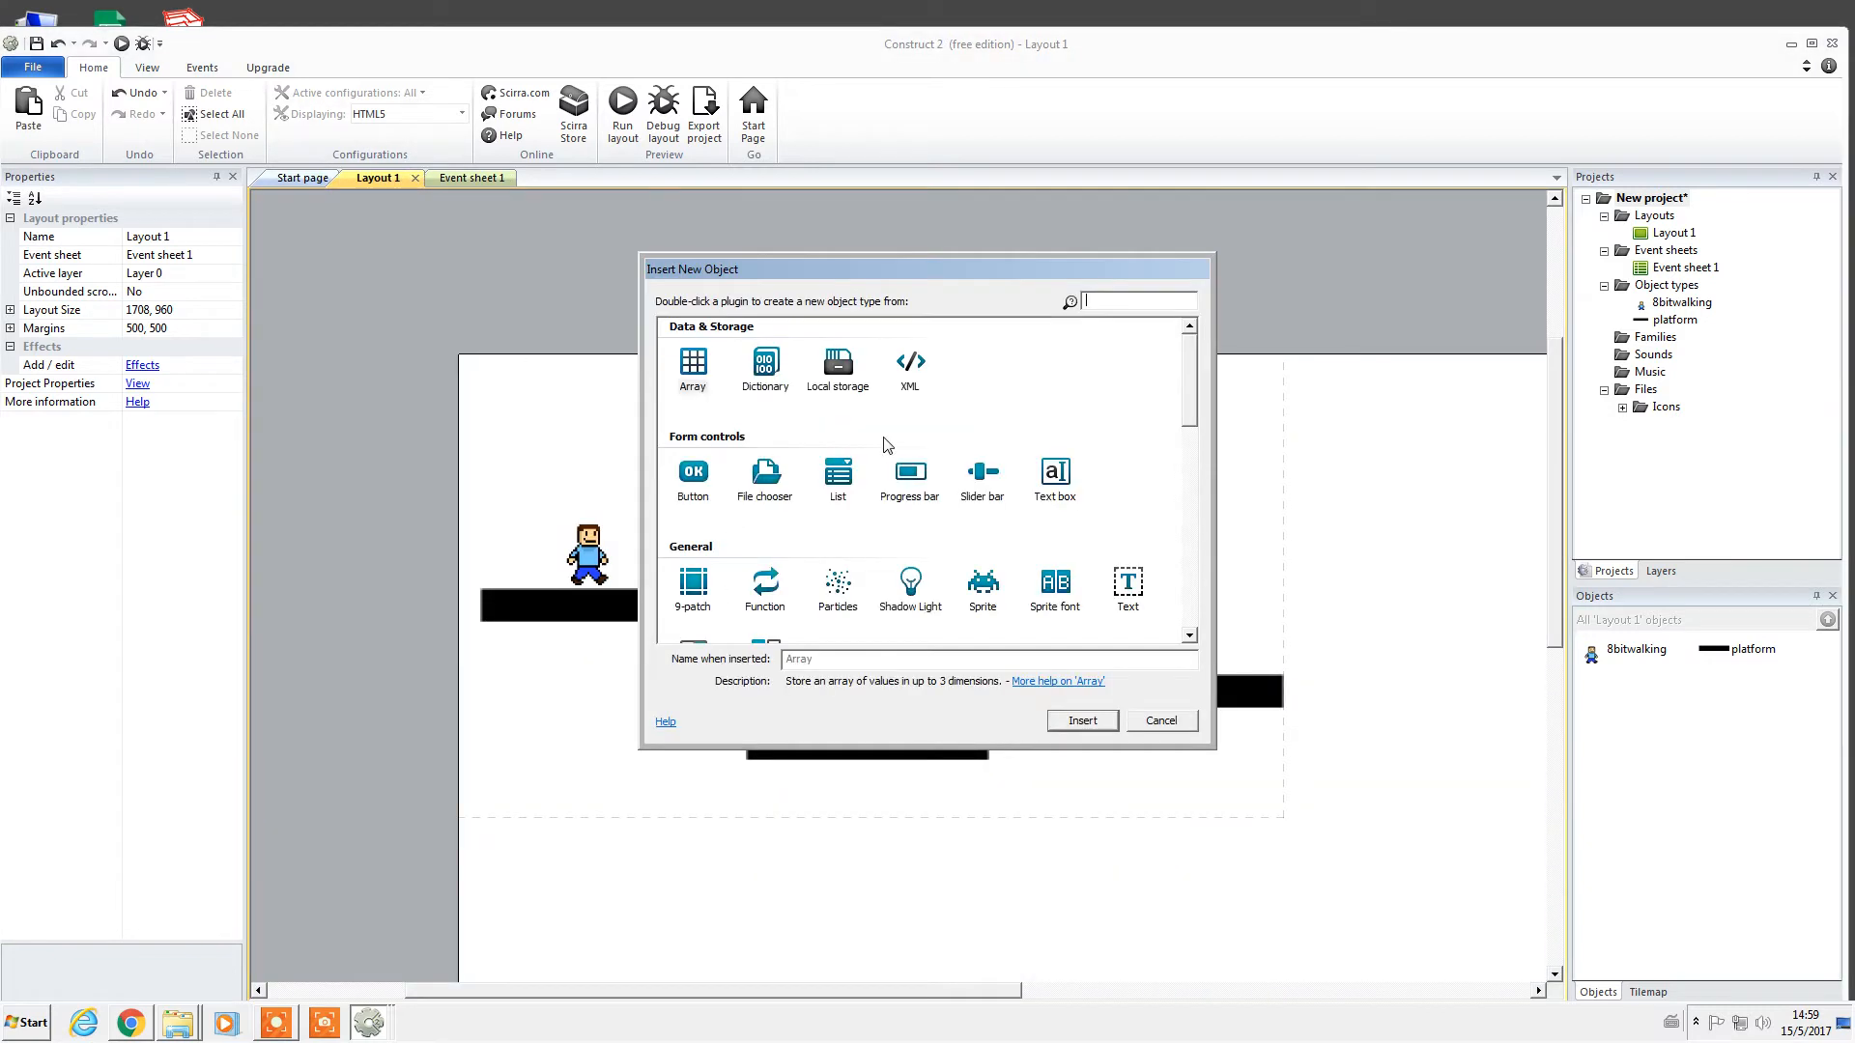
{"action": "scroll", "coordinate": [1203, 402], "scroll_direction": "down", "scroll_amount": 5}
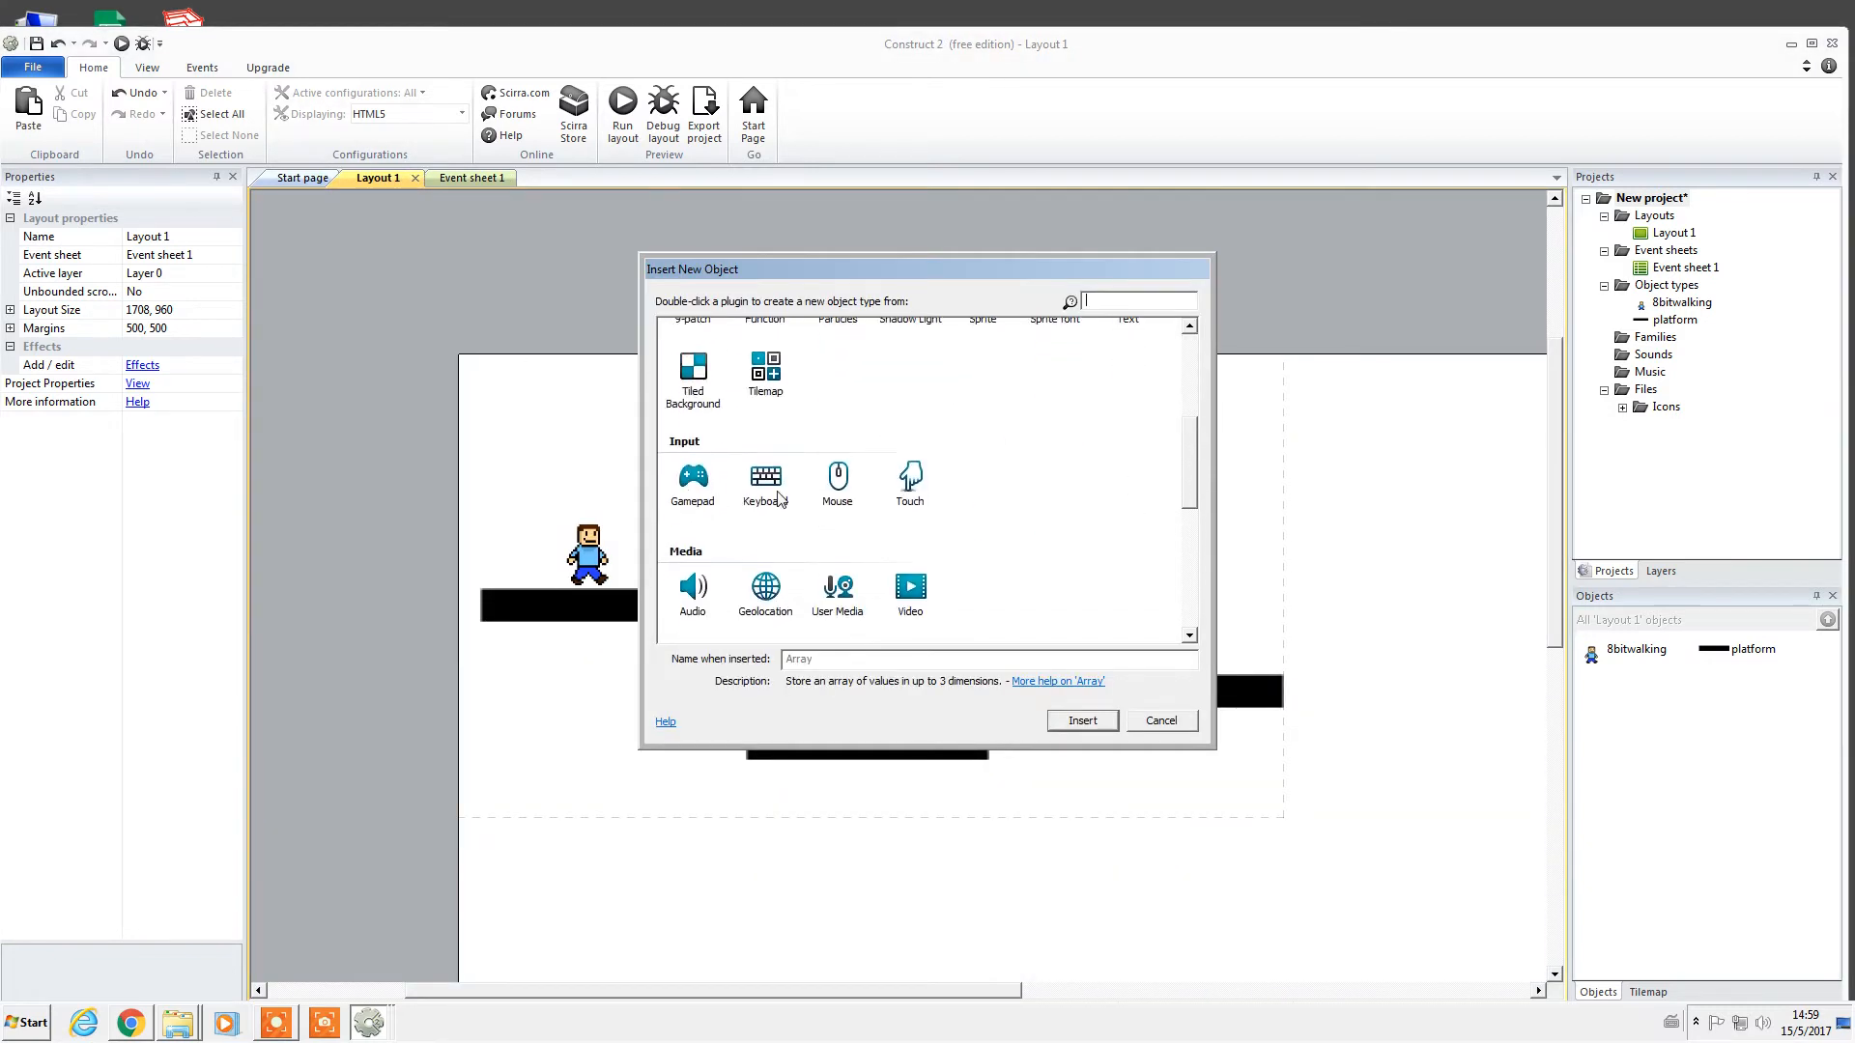
{"action": "double_click", "coordinate": [764, 481]}
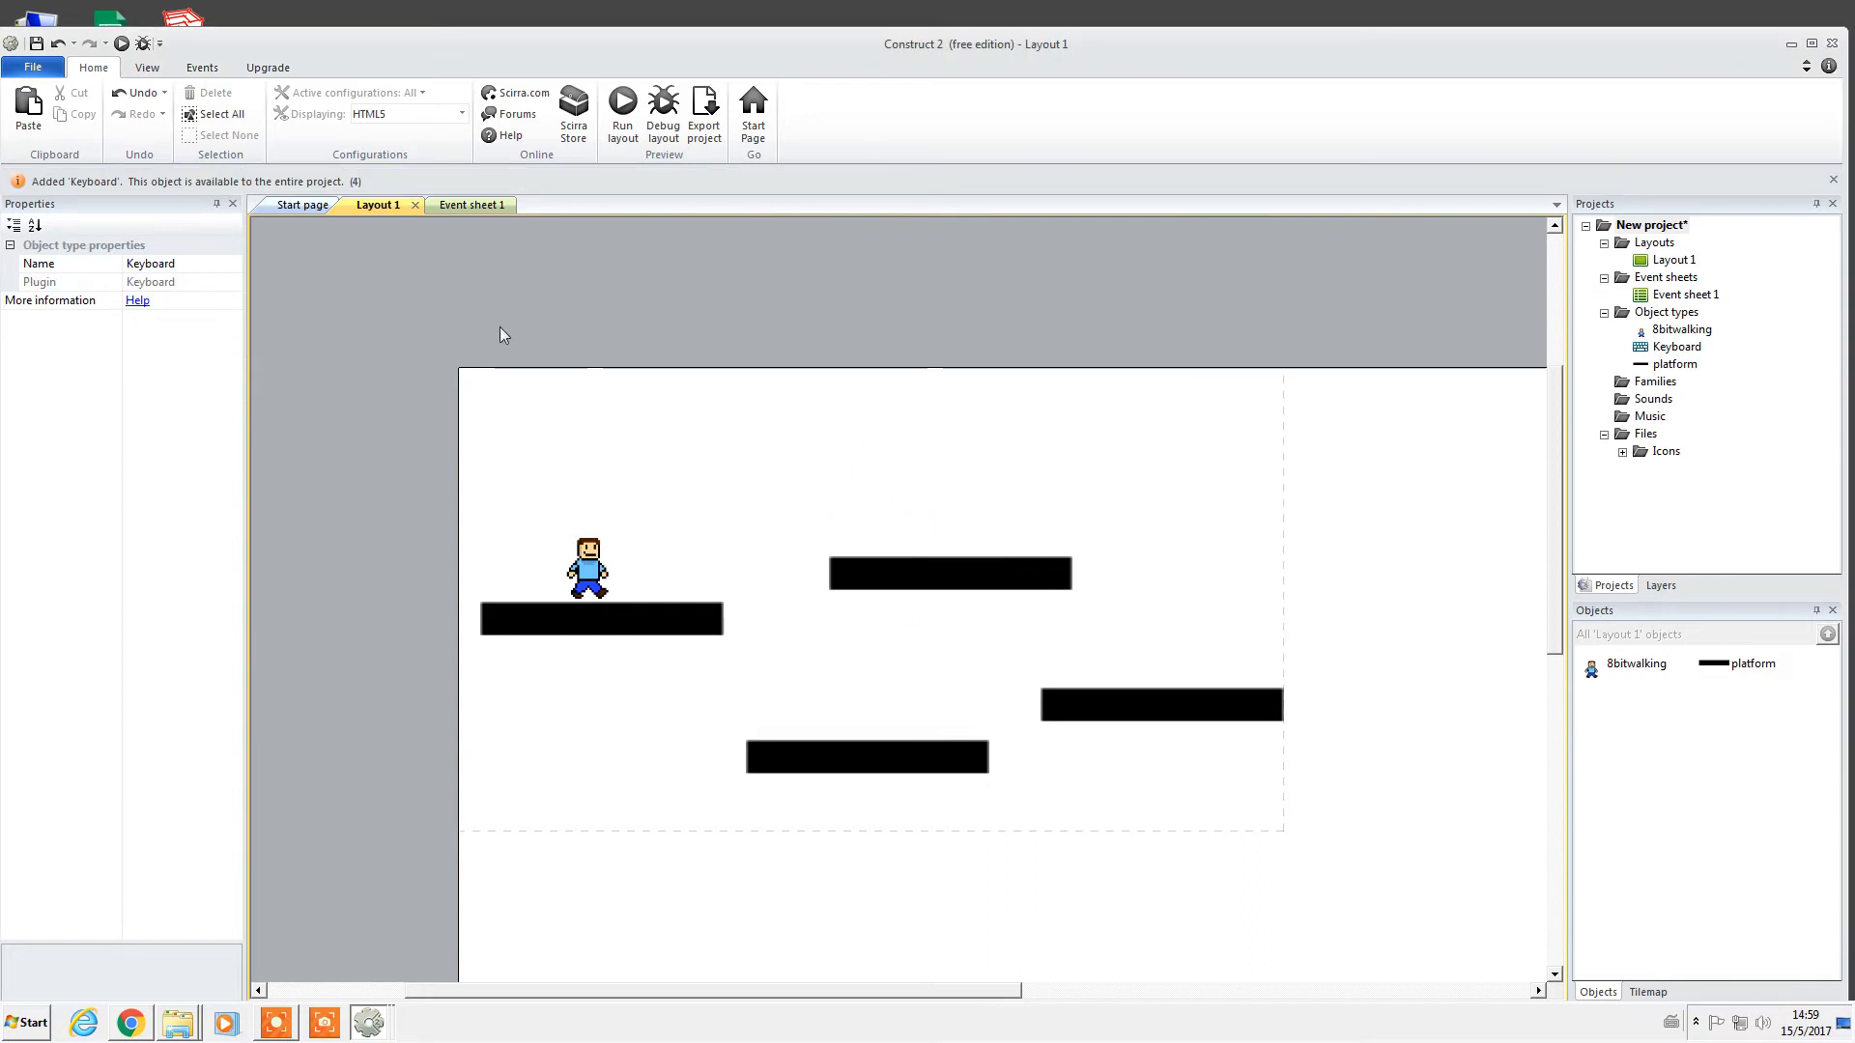
{"action": "left_click", "coordinate": [1679, 347]}
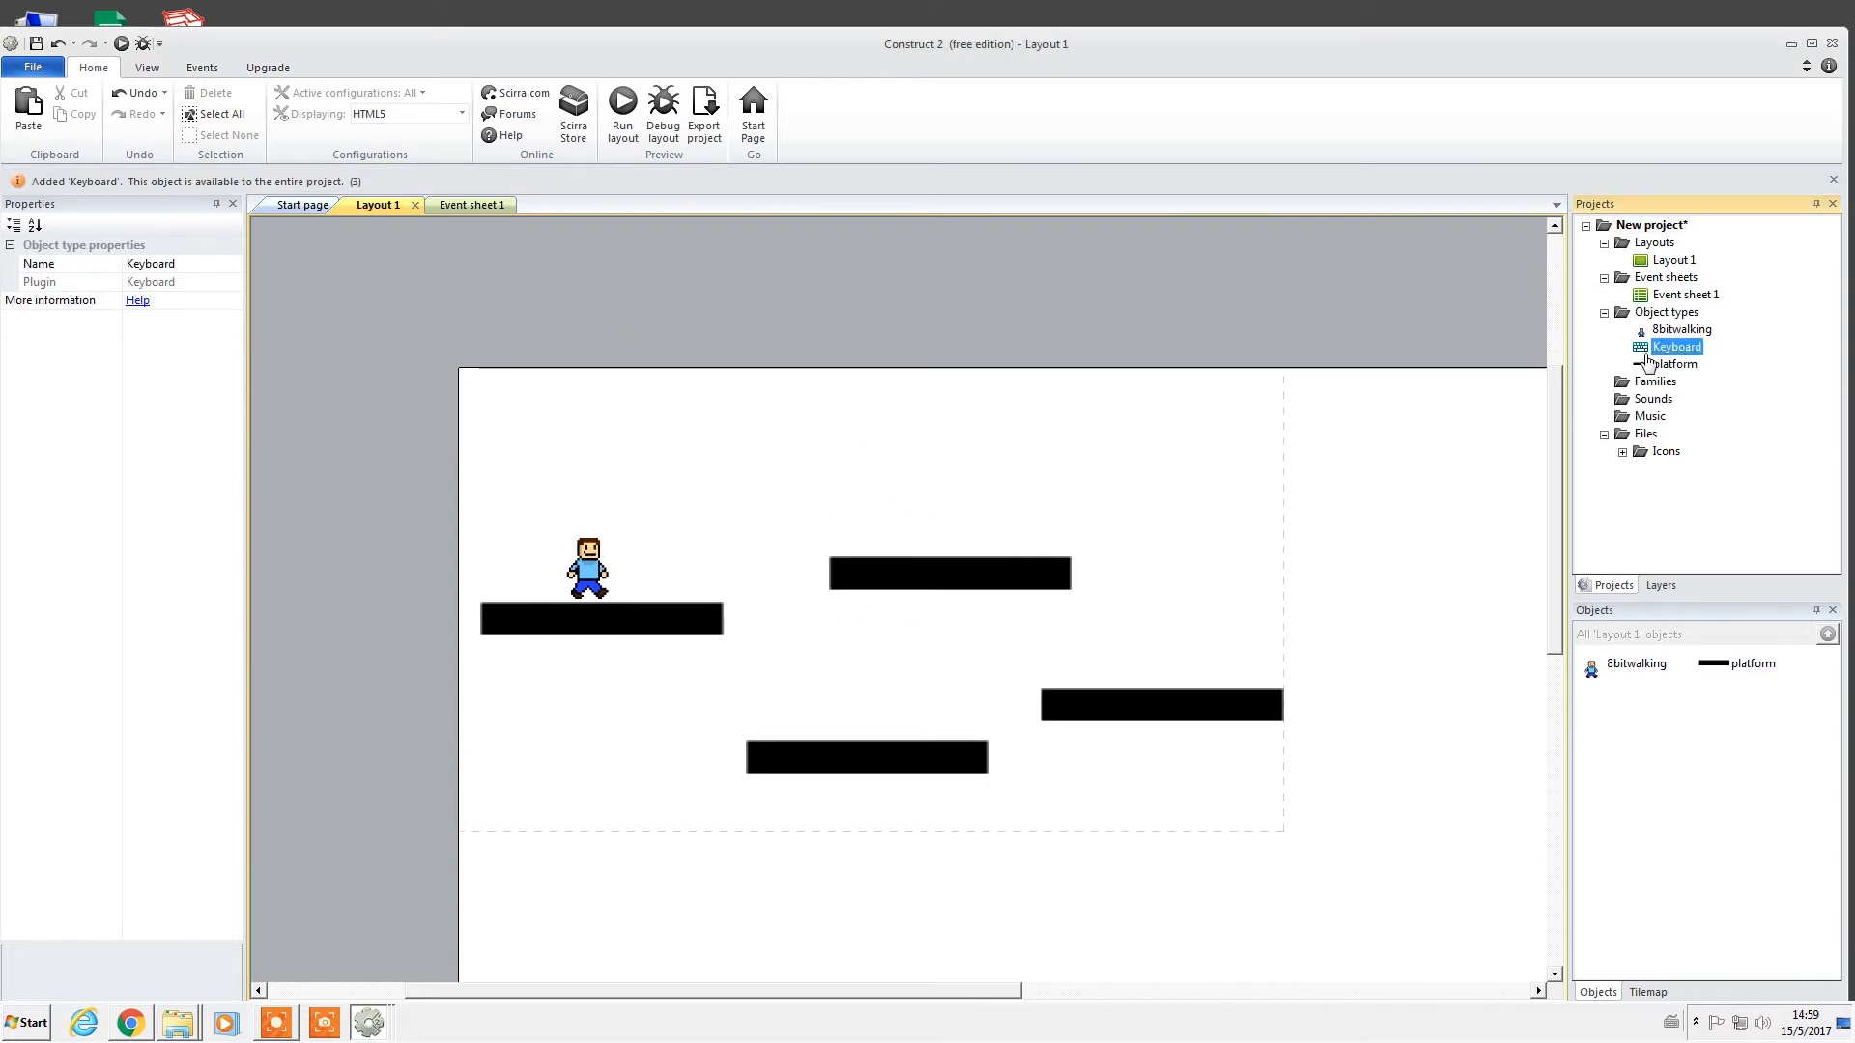
Add the Platform behavior to the 8bitwalking character and move it to about 95, 173 above the upper-left platform.
{"action": "left_click", "coordinate": [595, 548]}
{"action": "left_click", "coordinate": [154, 506]}
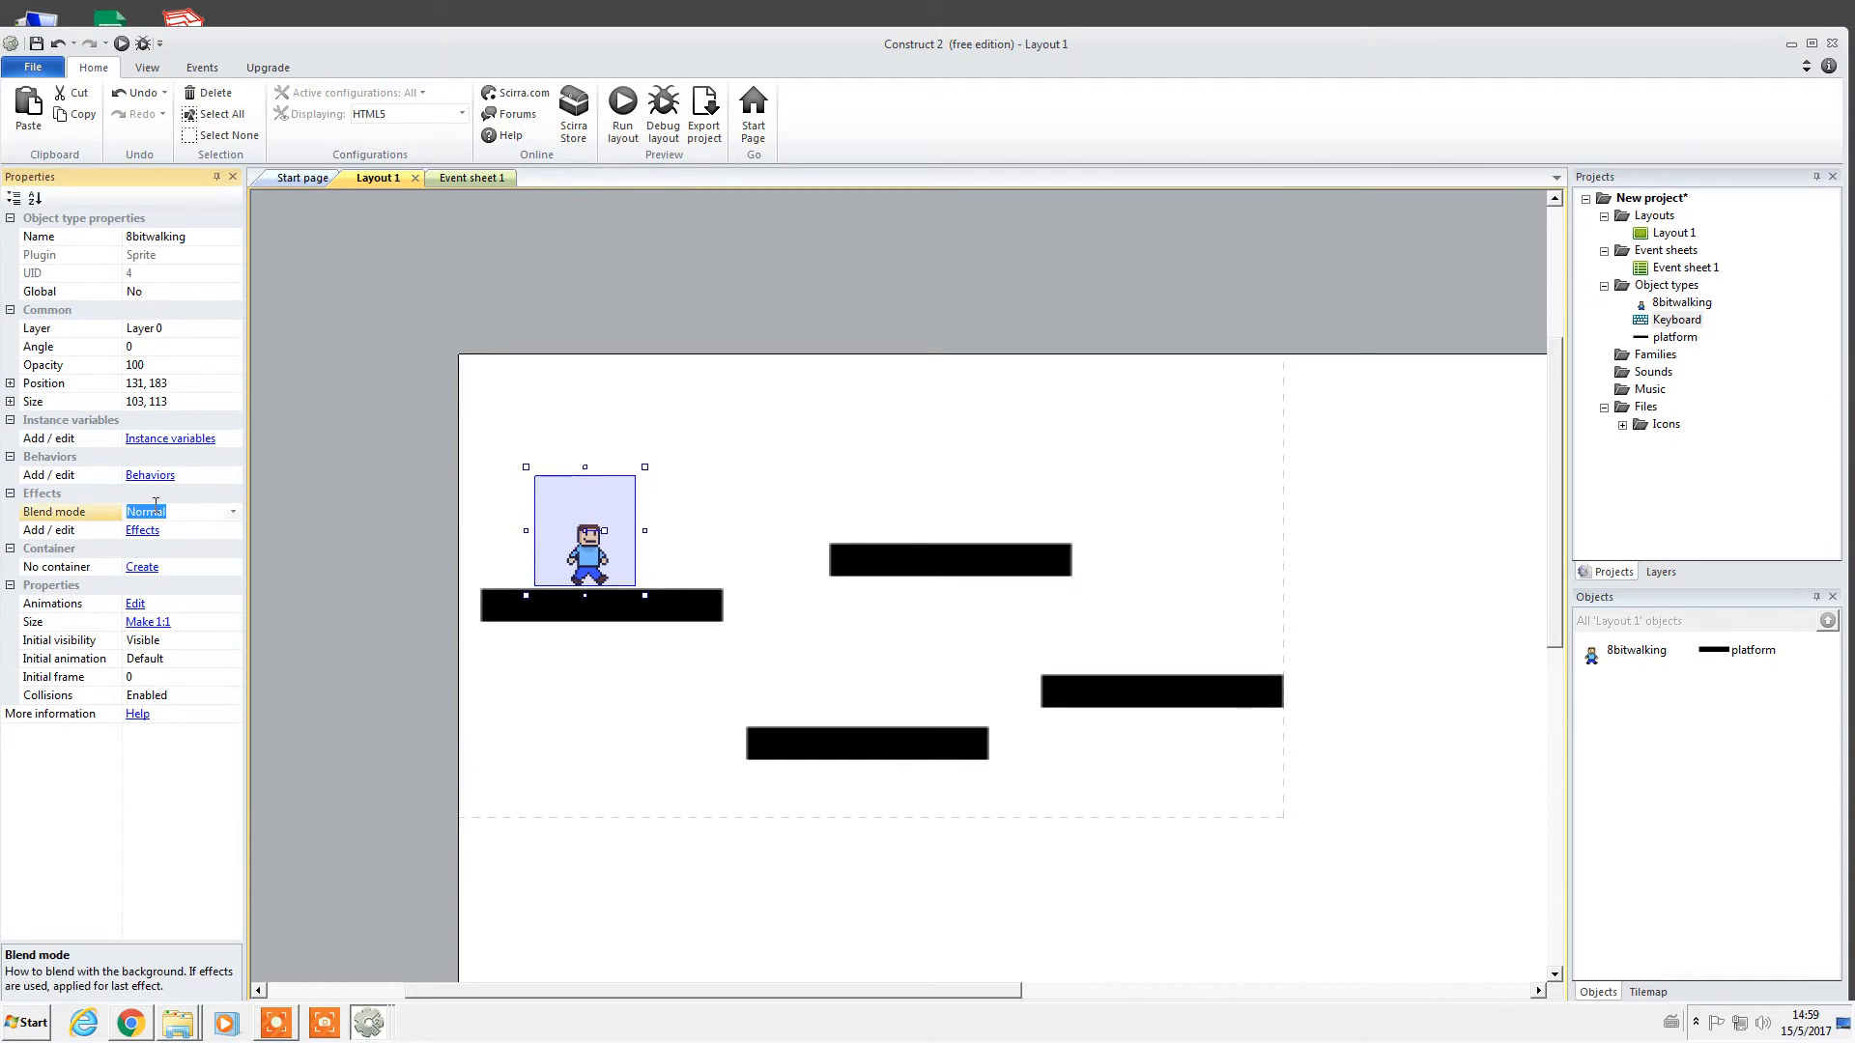
{"action": "left_click", "coordinate": [154, 475]}
{"action": "left_click", "coordinate": [780, 412]}
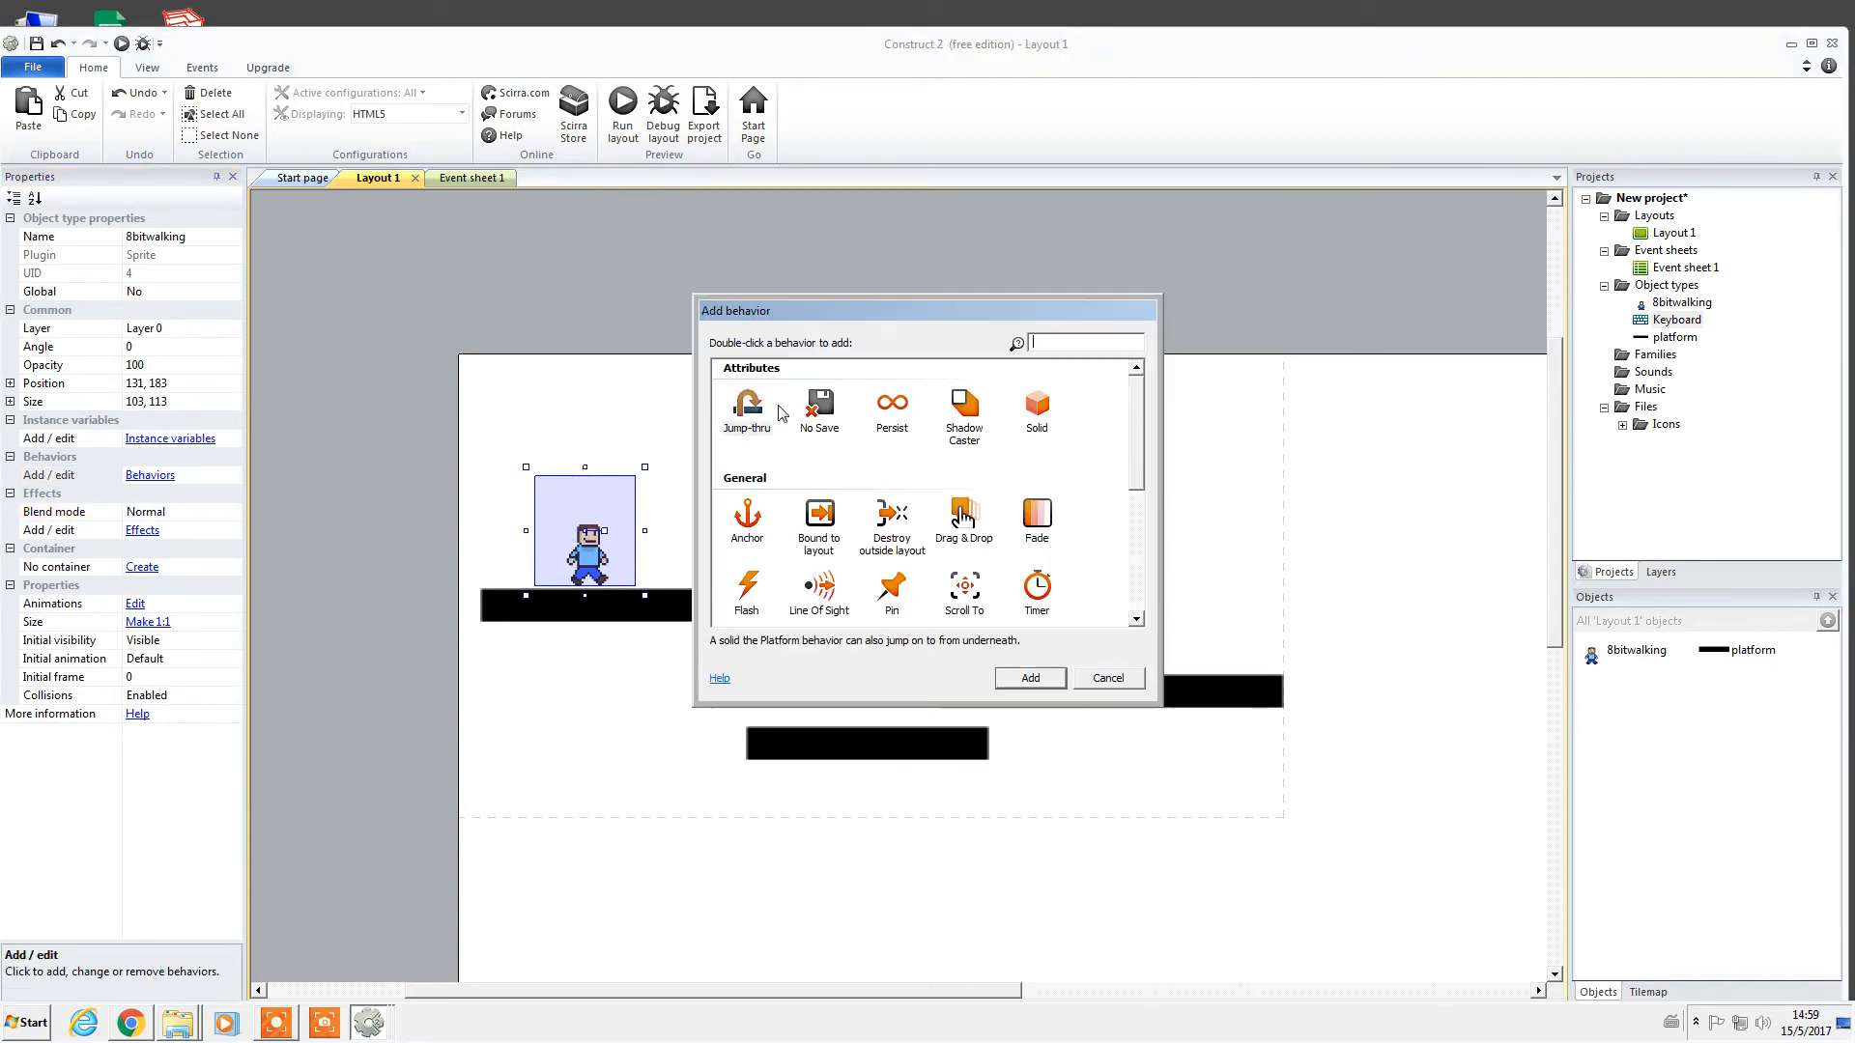
{"action": "left_click_drag", "start_coordinate": [1130, 464], "coordinate": [1130, 585]}
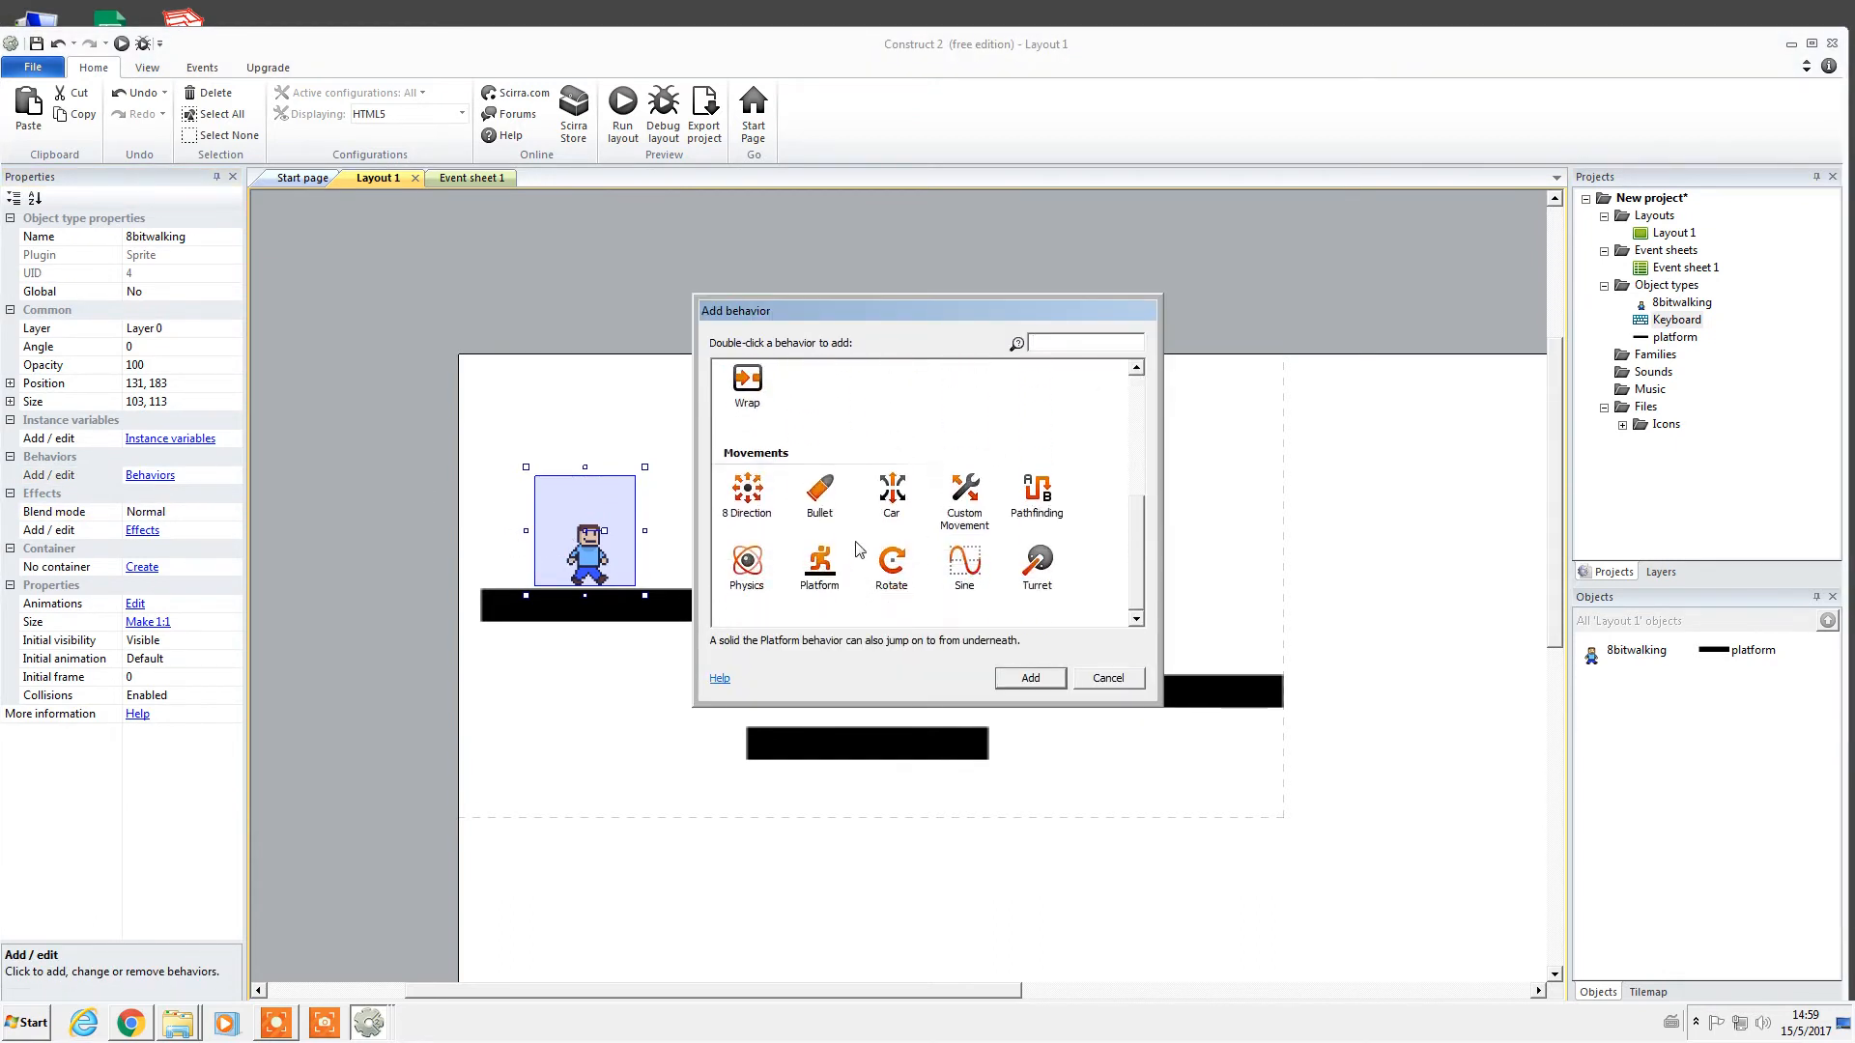
{"action": "left_click", "coordinate": [811, 567]}
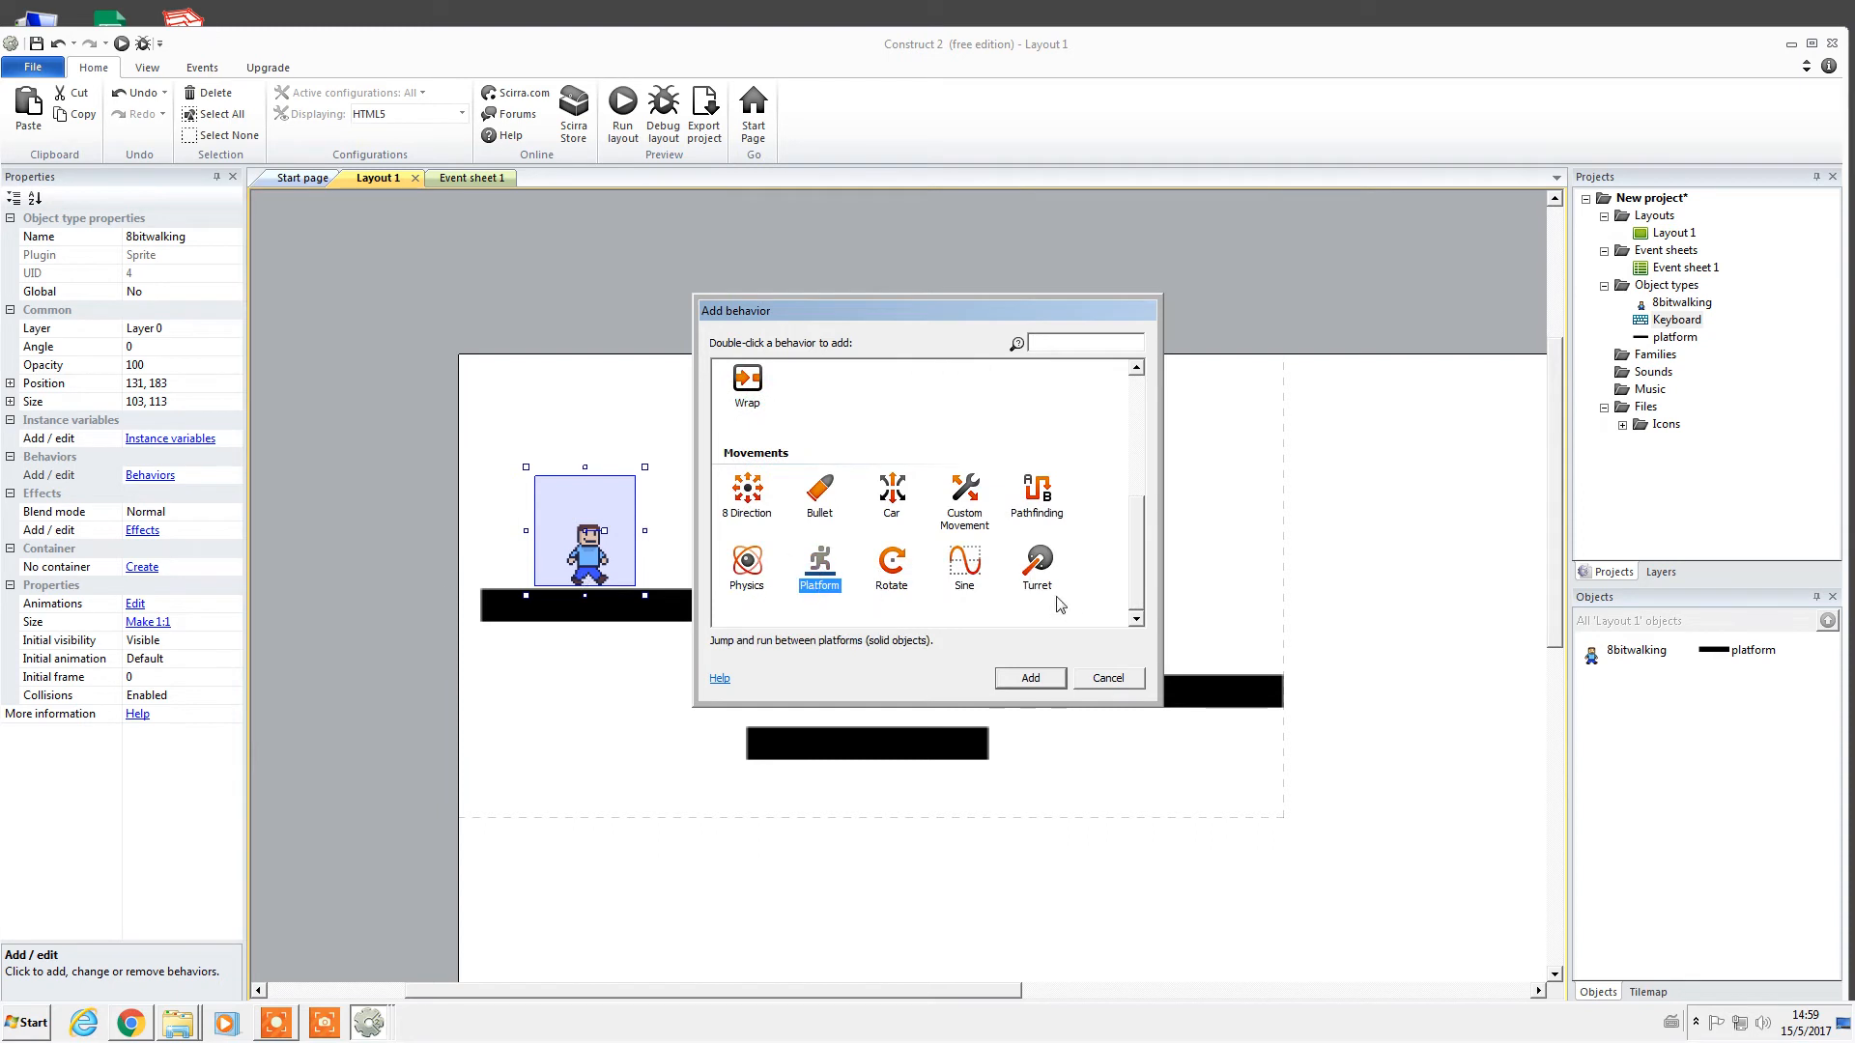
{"action": "left_click", "coordinate": [1036, 679]}
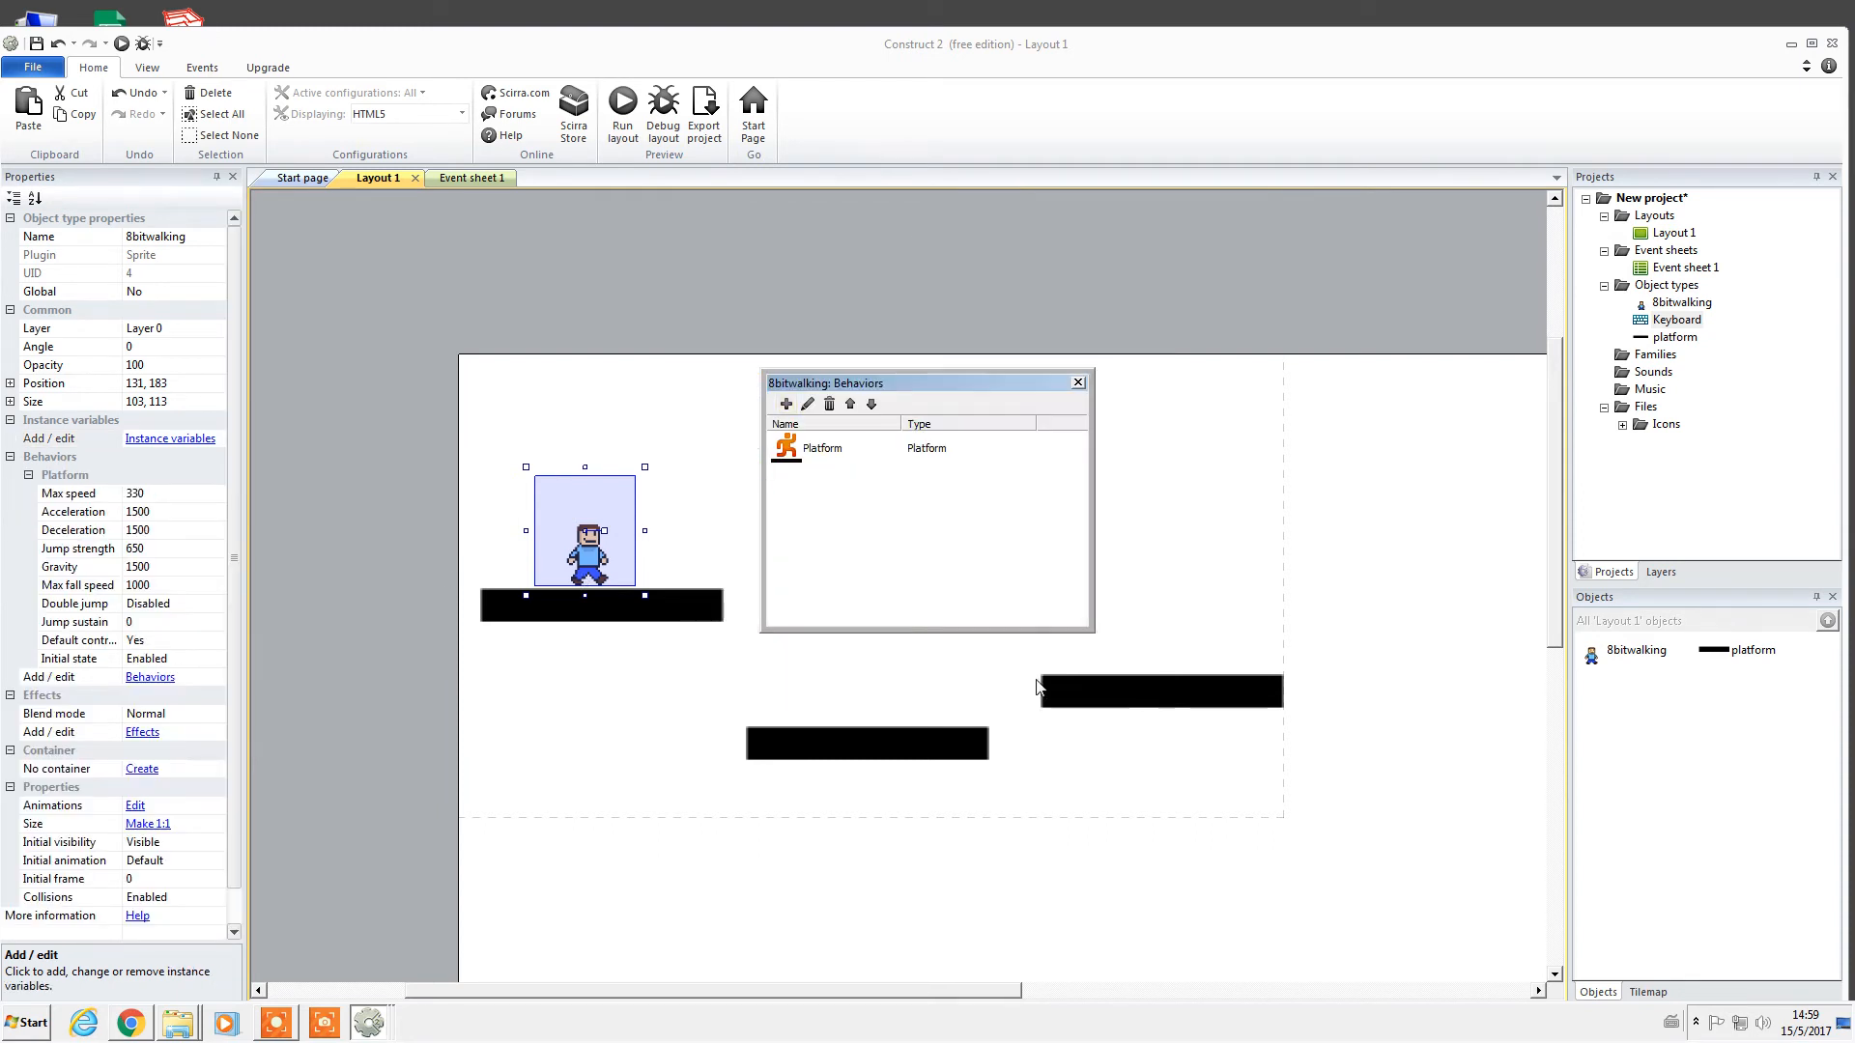
{"action": "left_click", "coordinate": [1082, 386]}
{"action": "left_click", "coordinate": [965, 518]}
{"action": "left_click_drag", "start_coordinate": [585, 575], "coordinate": [550, 558]}
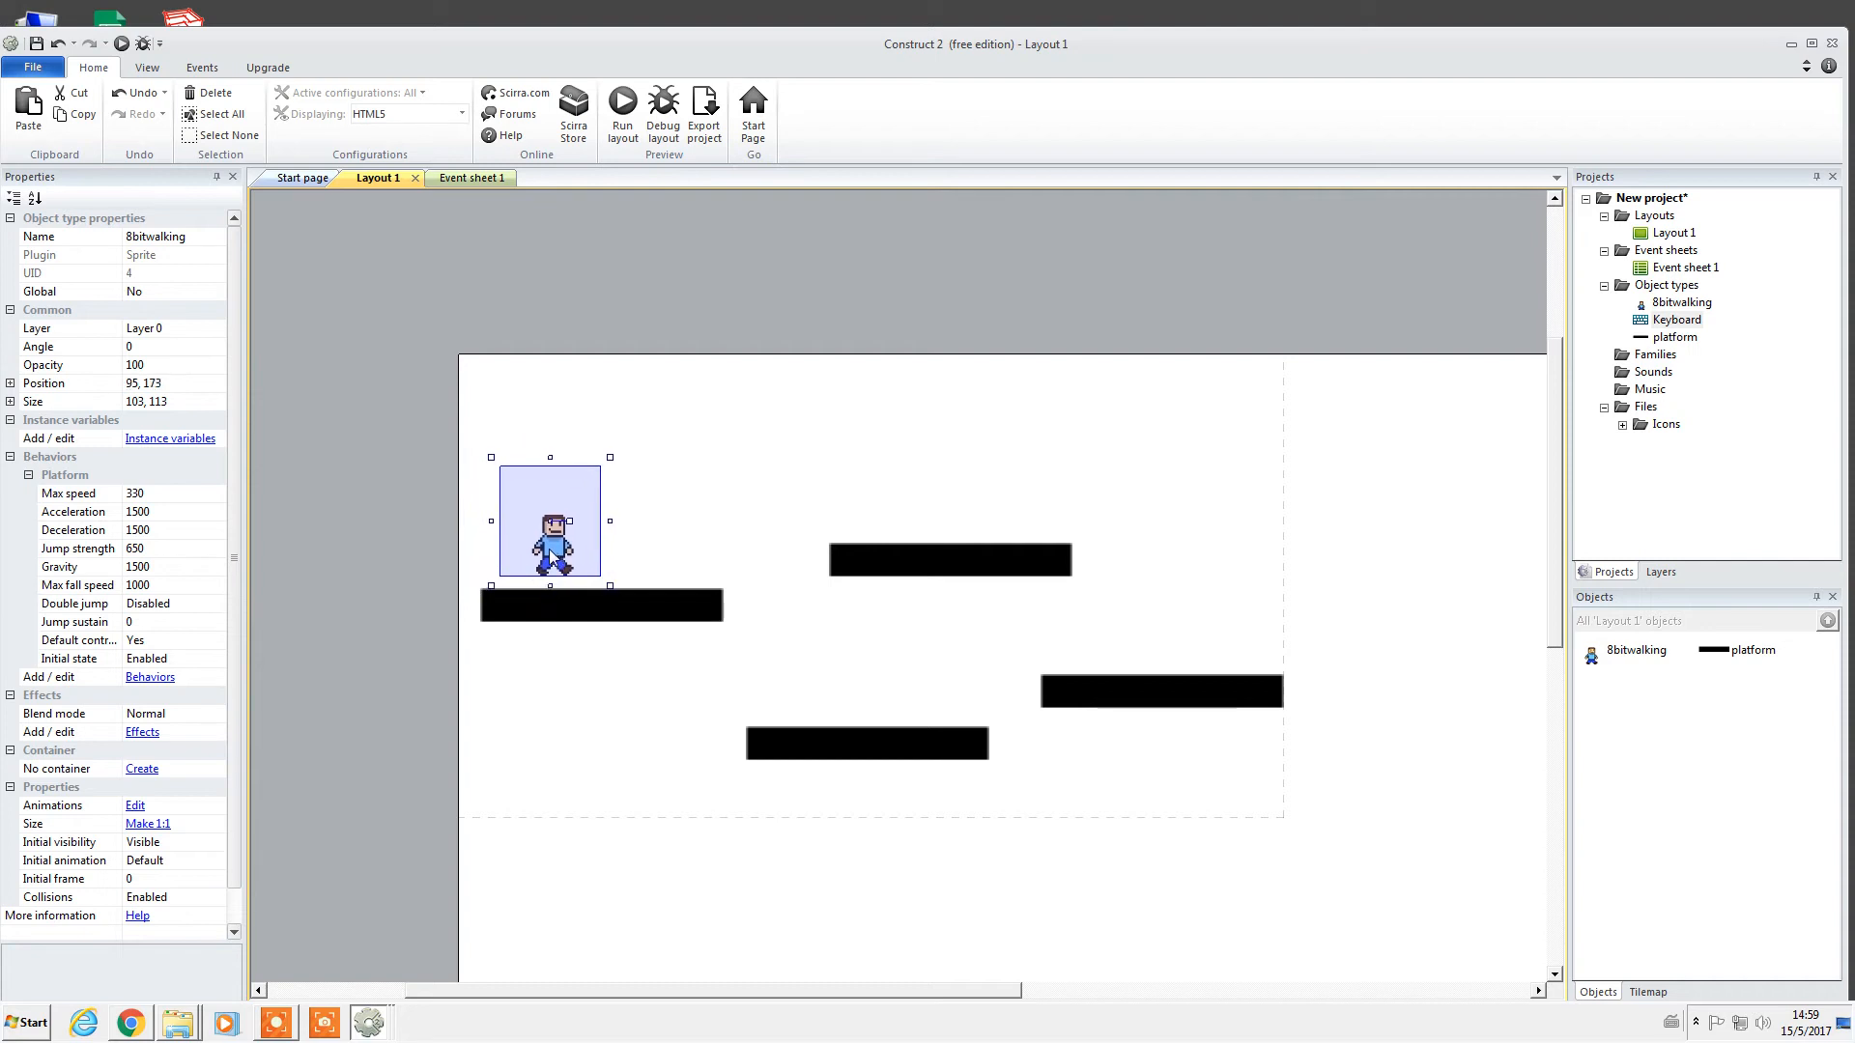
Add an event to Event sheet 1 with the Keyboard condition that the Right arrow key is down.
{"action": "left_click", "coordinate": [479, 179]}
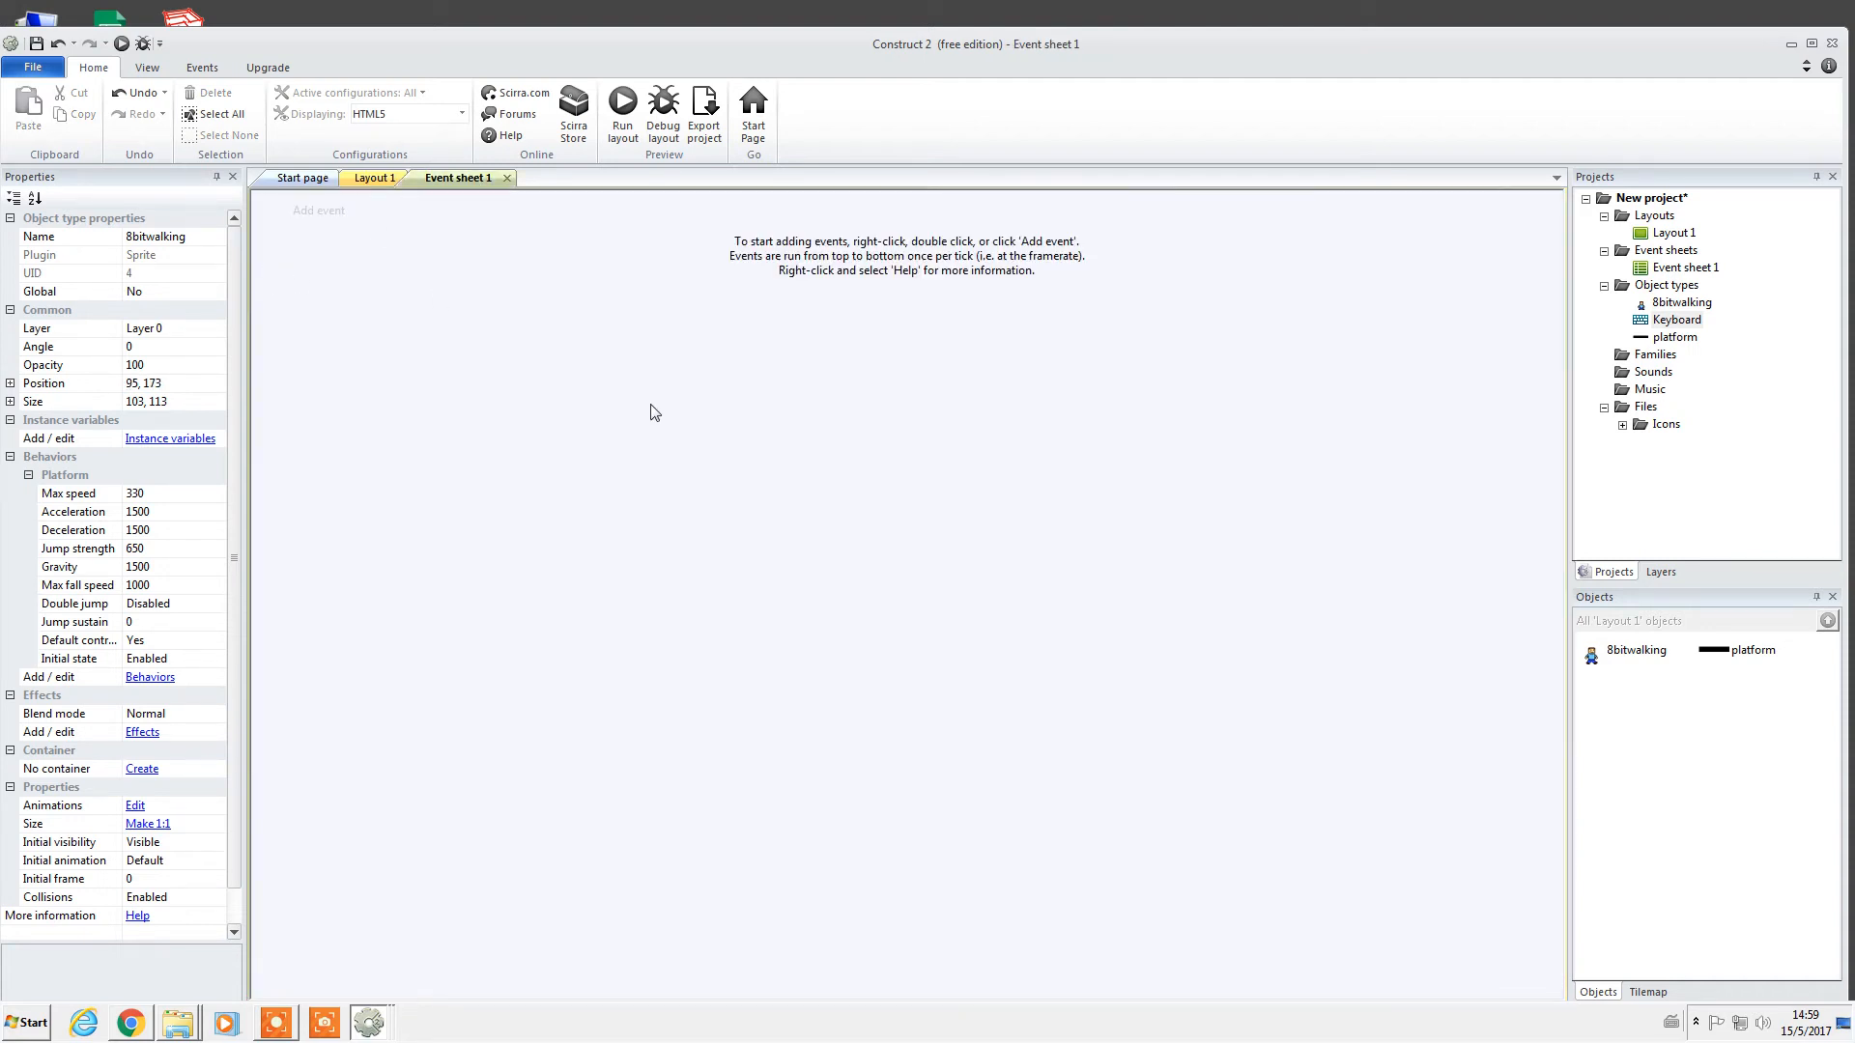
{"action": "left_click", "coordinate": [322, 211]}
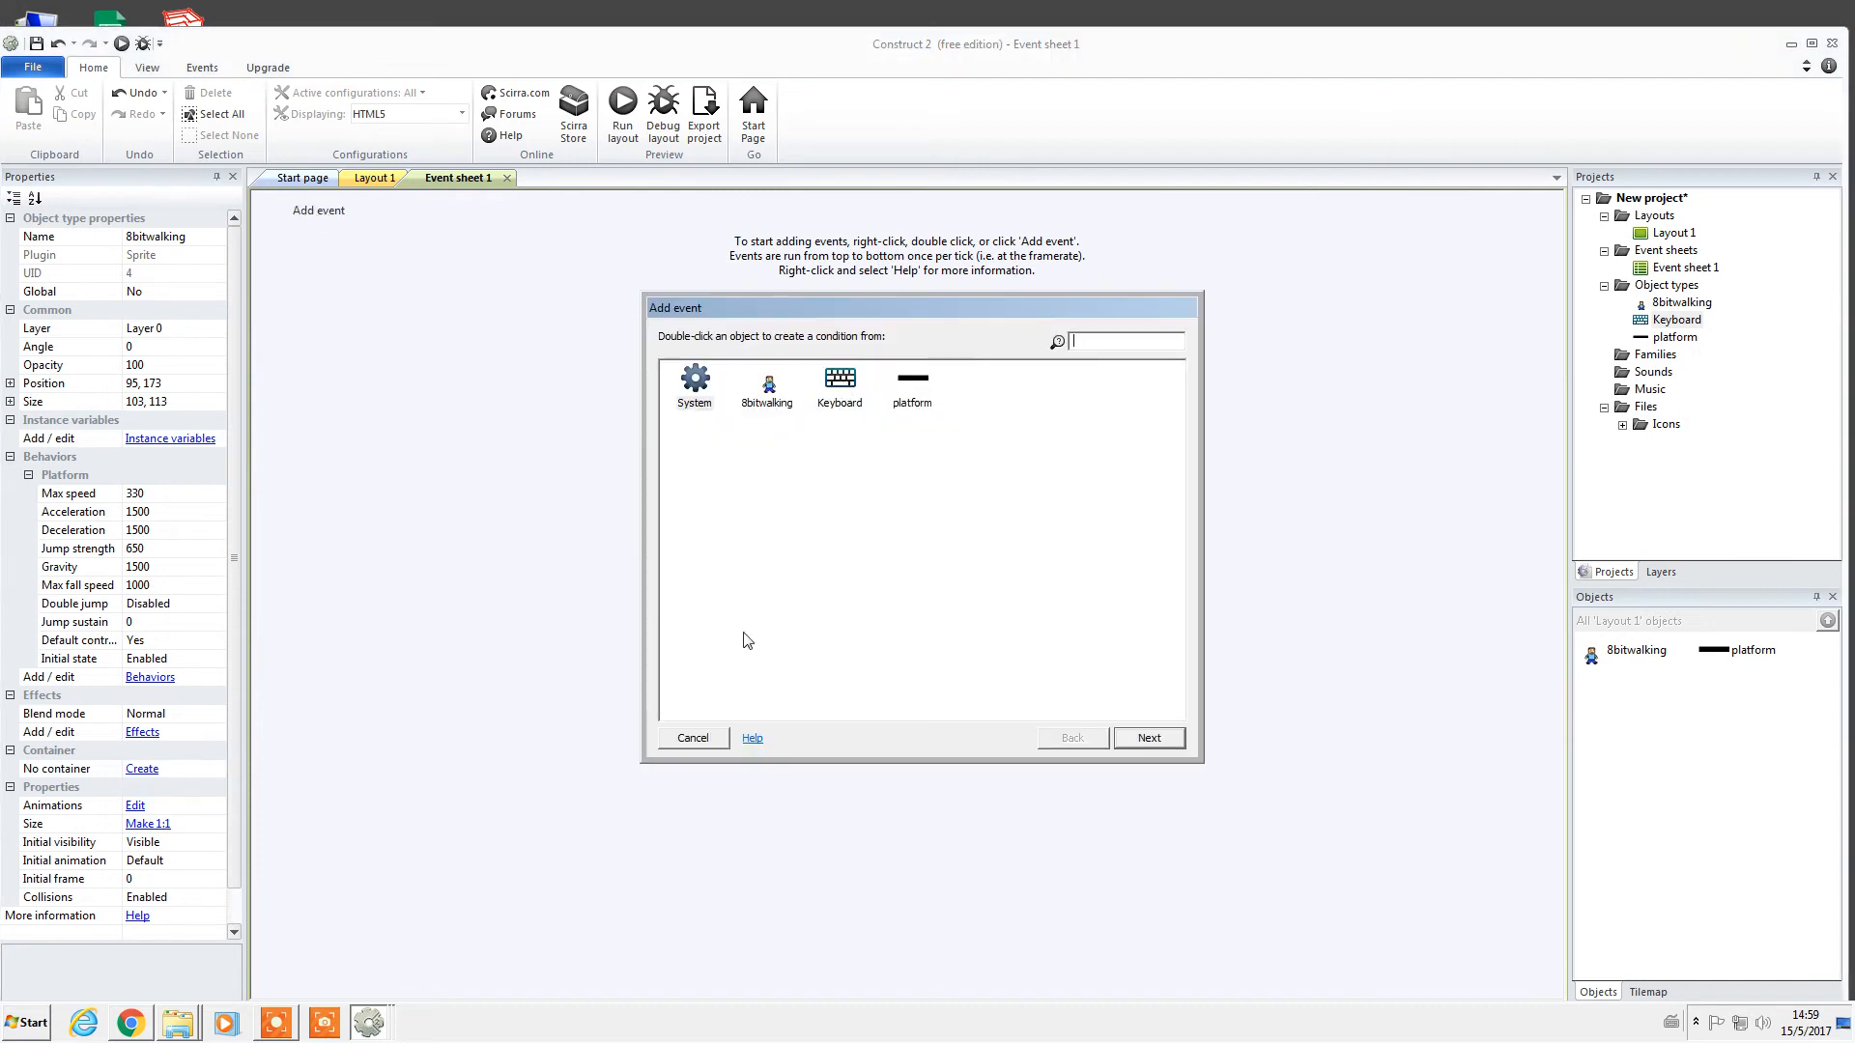
{"action": "left_click", "coordinate": [767, 390]}
{"action": "double_click", "coordinate": [840, 394]}
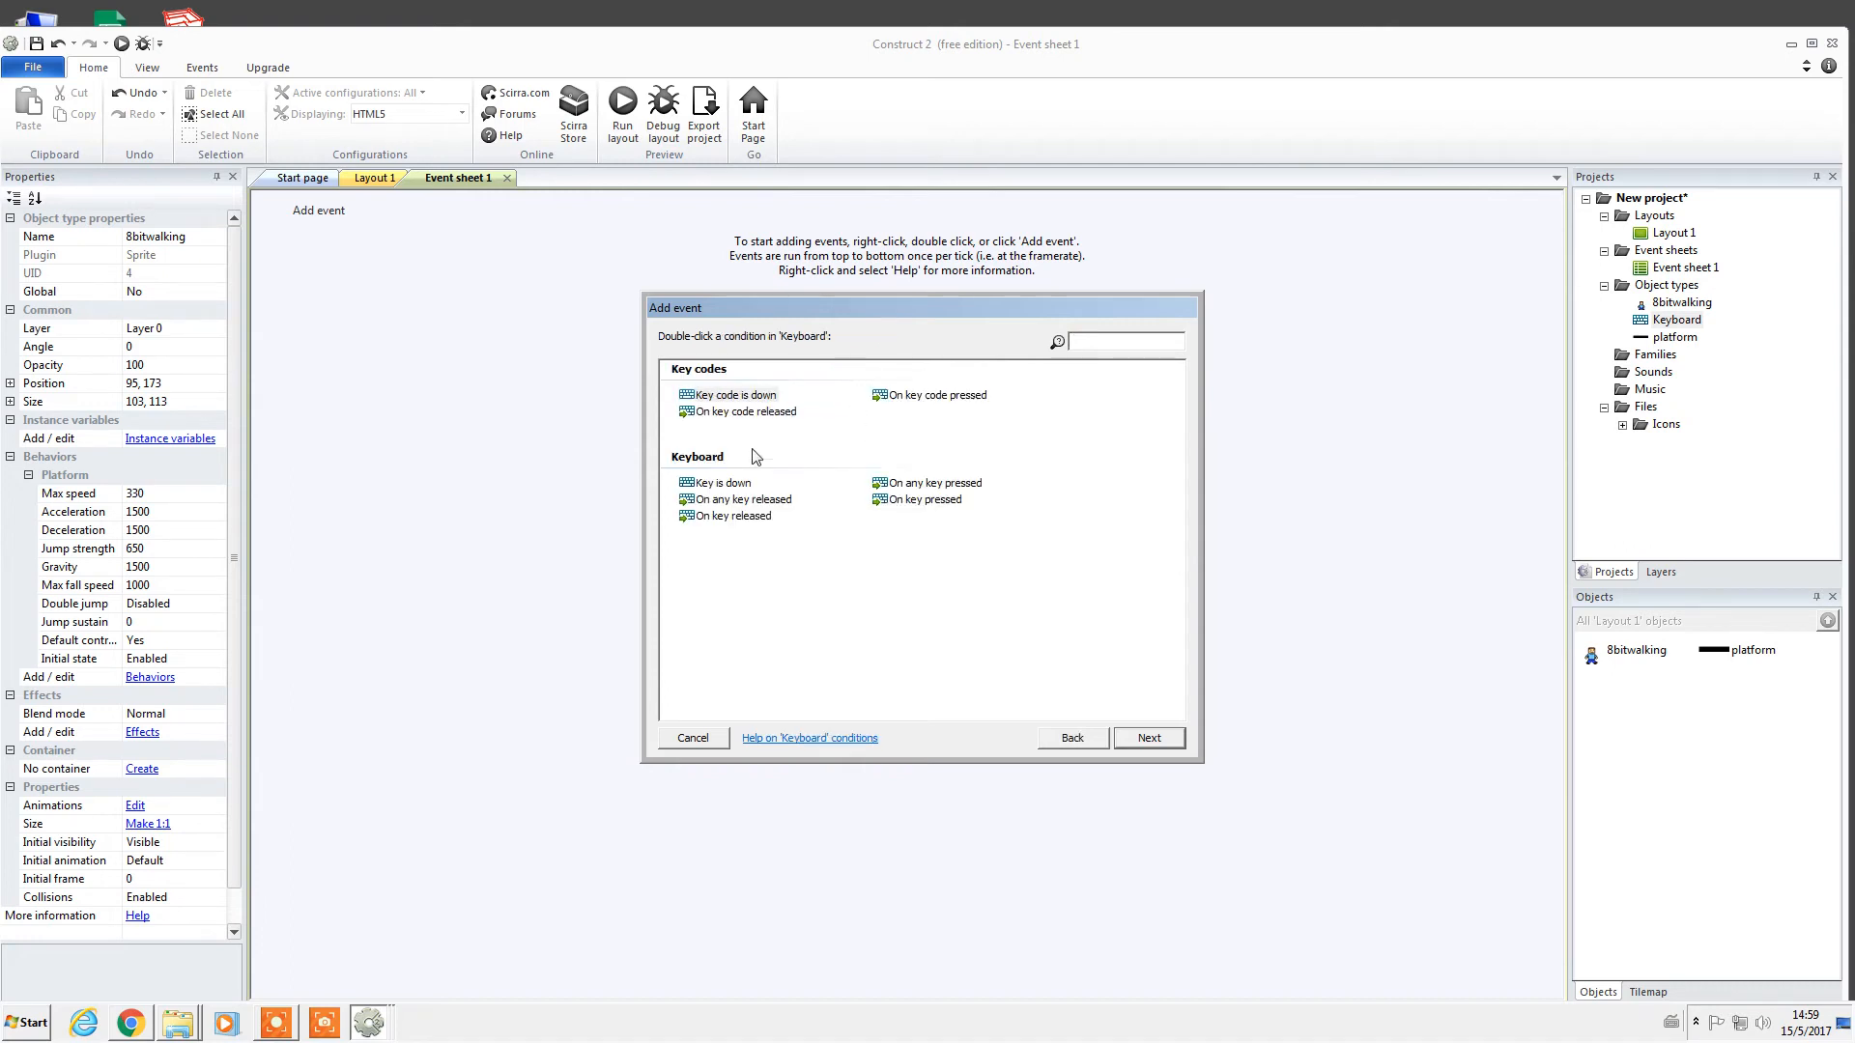
{"action": "left_click", "coordinate": [724, 483]}
{"action": "double_click", "coordinate": [723, 485]}
{"action": "left_click", "coordinate": [959, 524]}
{"action": "key", "text": "Right"}
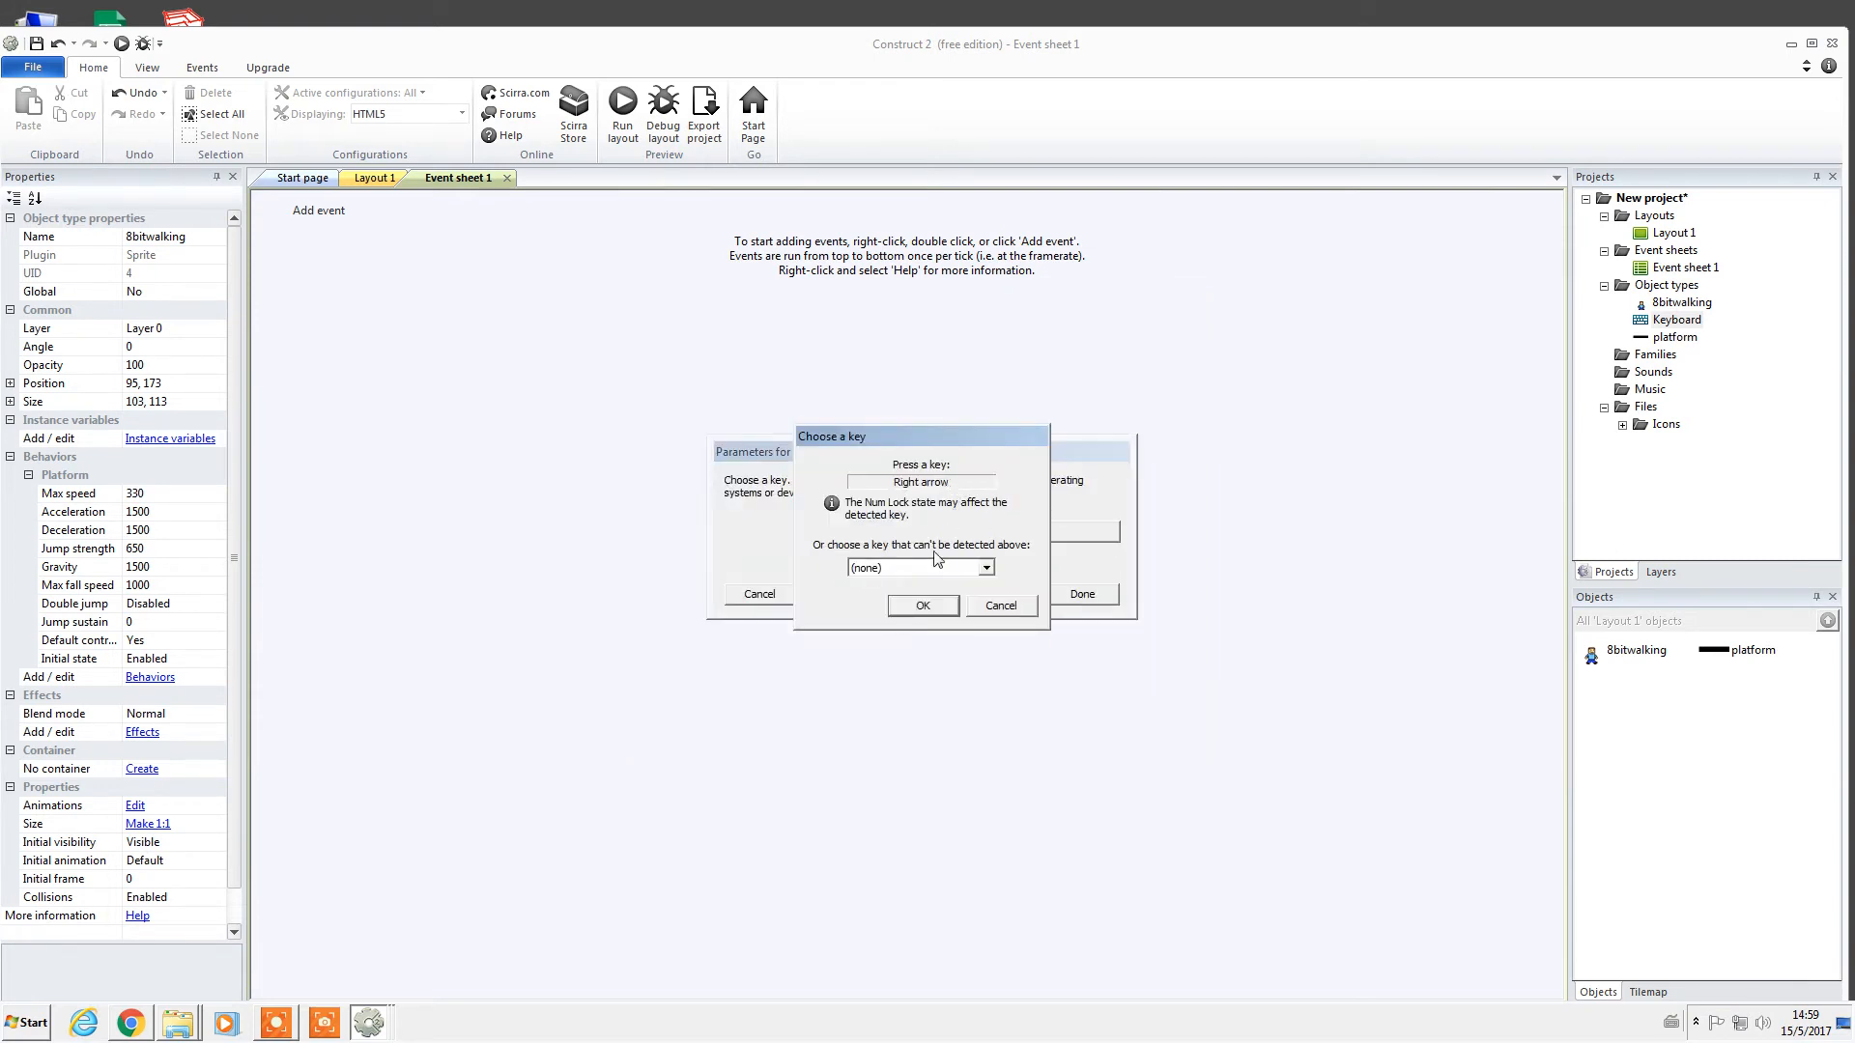
{"action": "left_click", "coordinate": [923, 606]}
{"action": "left_click", "coordinate": [1063, 596]}
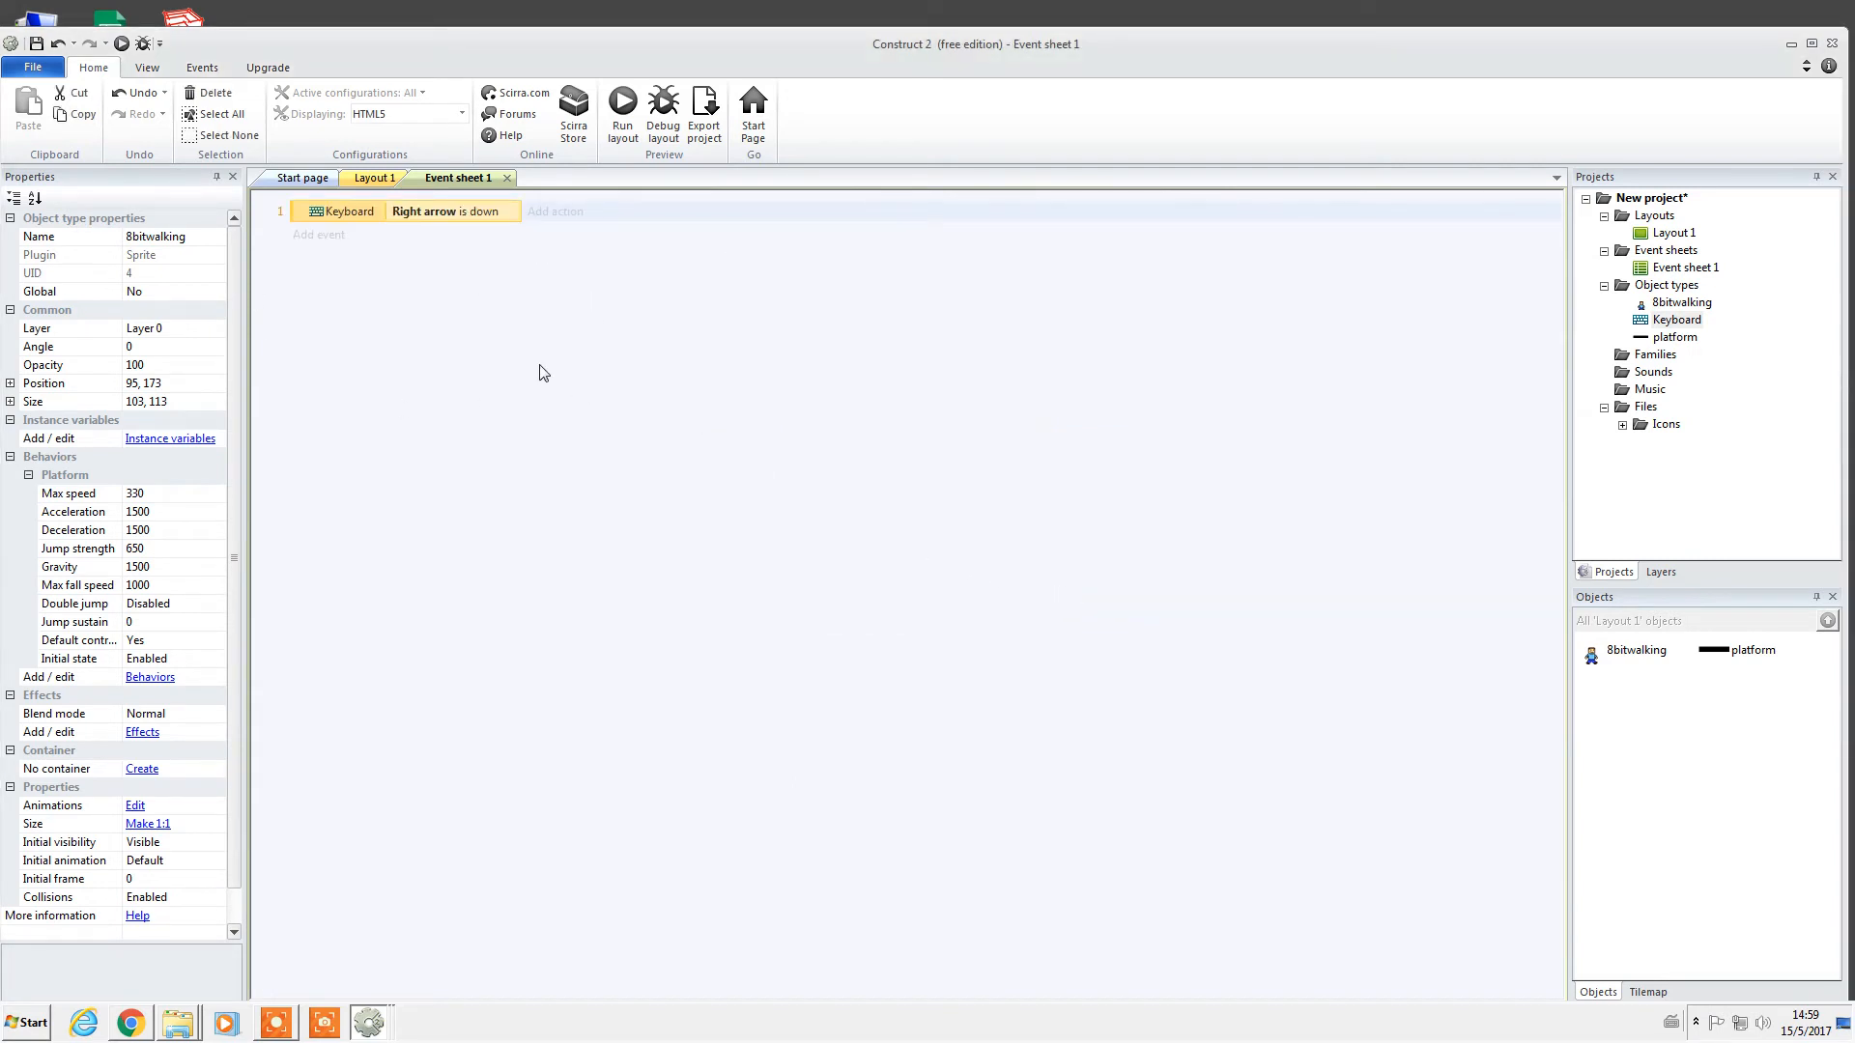
Give the Right arrow event an 8bitwalking action that sets the animation to "Default", playing from the beginning.
{"action": "left_click", "coordinate": [566, 213]}
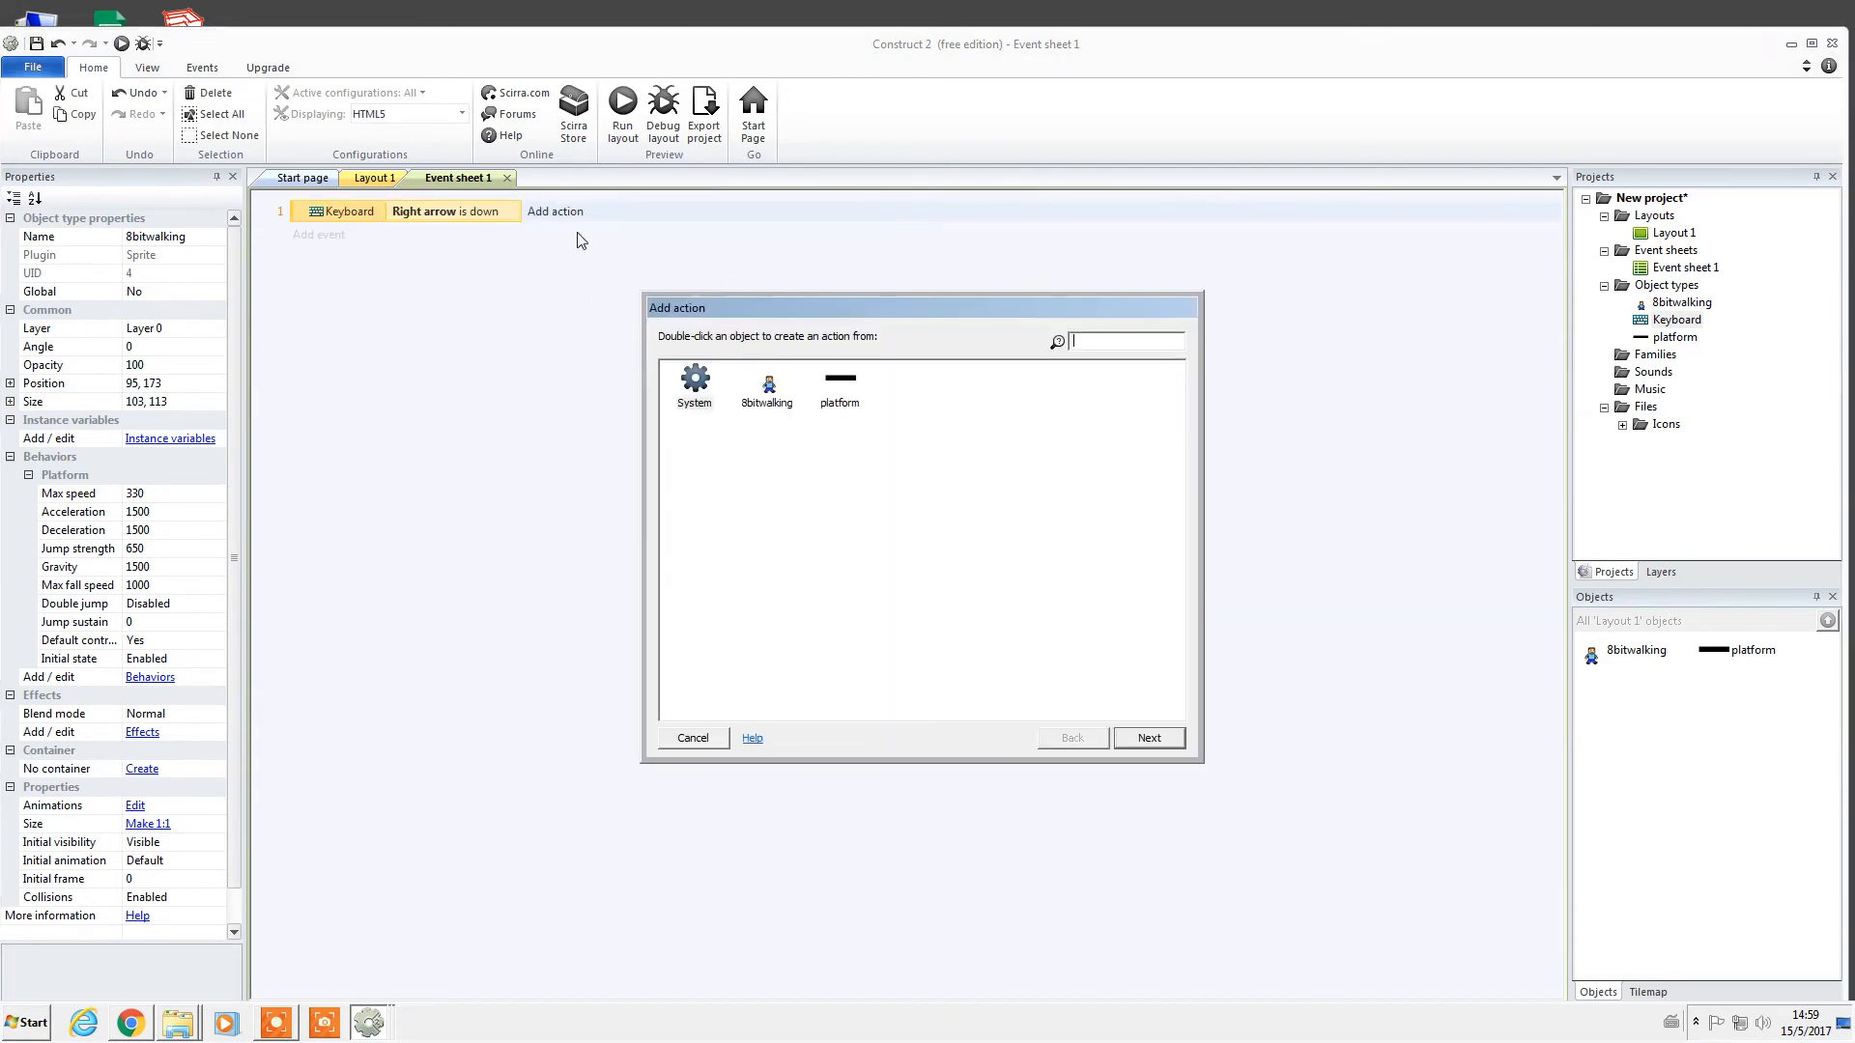
{"action": "double_click", "coordinate": [769, 386]}
{"action": "double_click", "coordinate": [732, 501]}
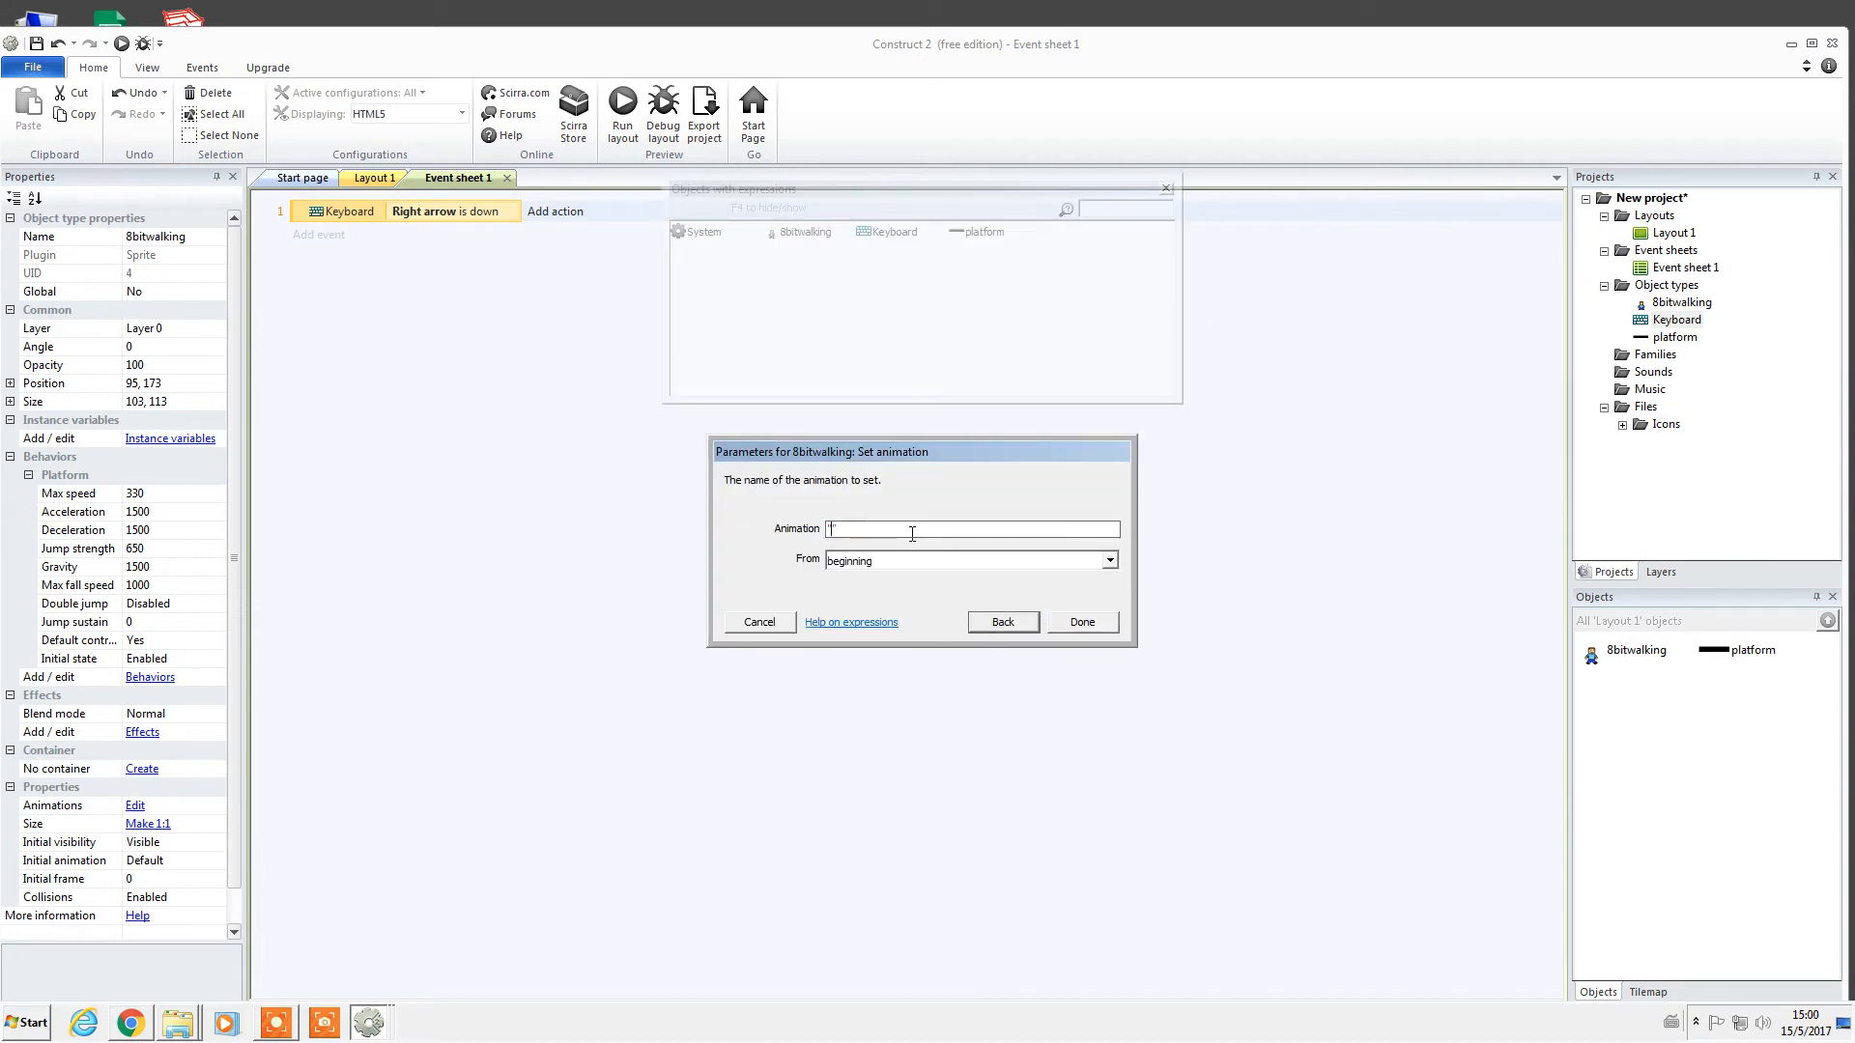
{"action": "left_click", "coordinate": [1012, 626]}
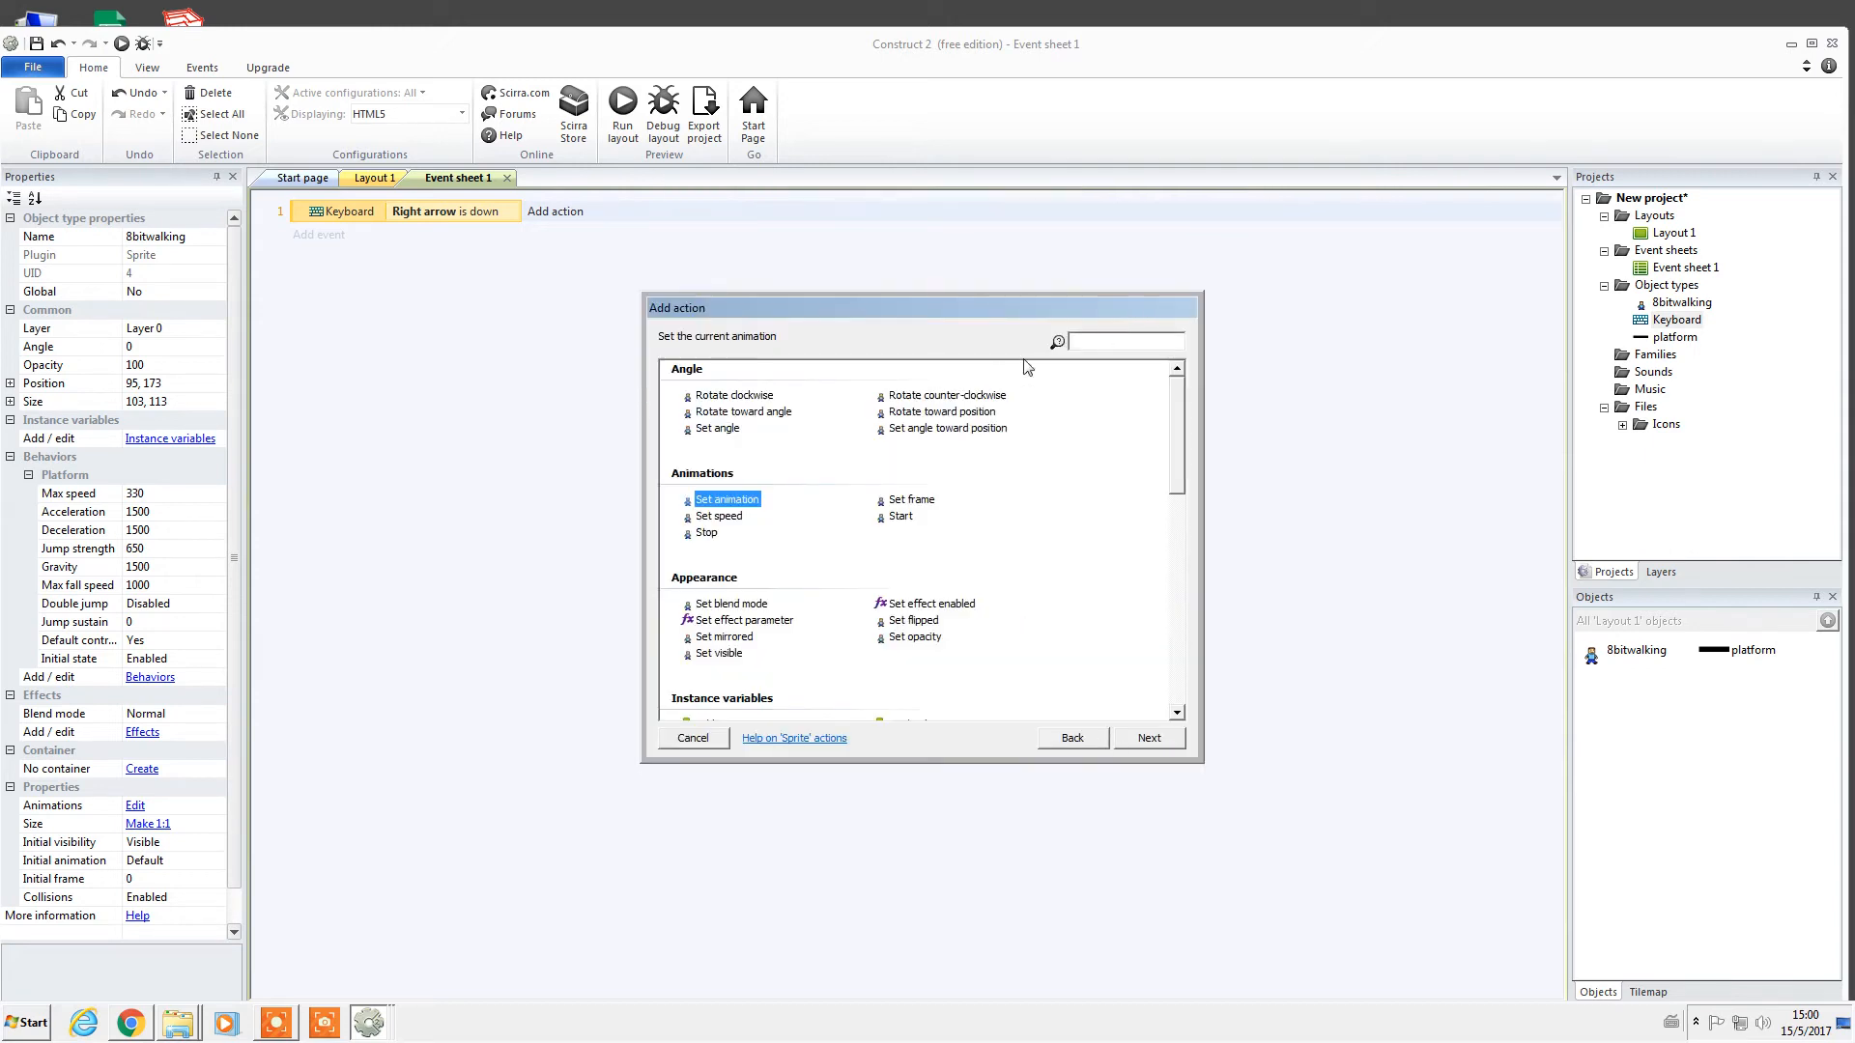
{"action": "left_click", "coordinate": [1148, 739]}
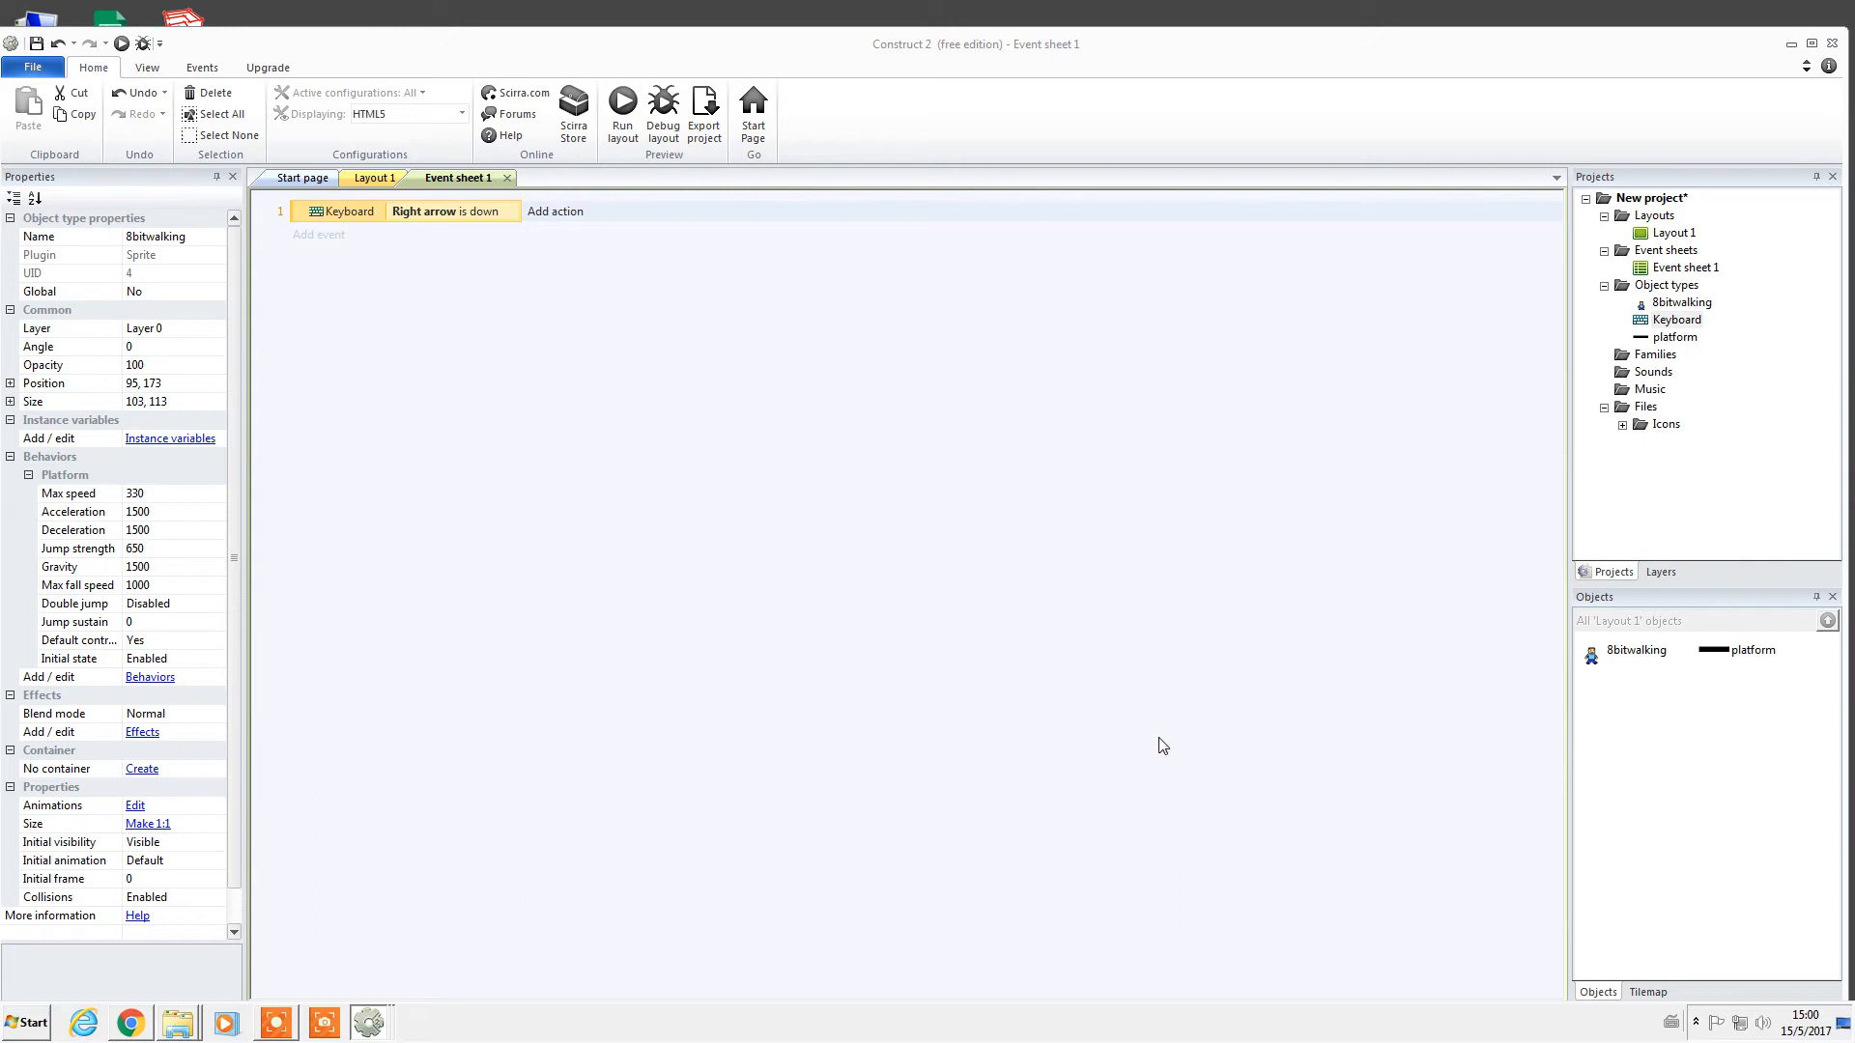
{"action": "left_click", "coordinate": [1083, 623]}
{"action": "double_click", "coordinate": [1640, 655]}
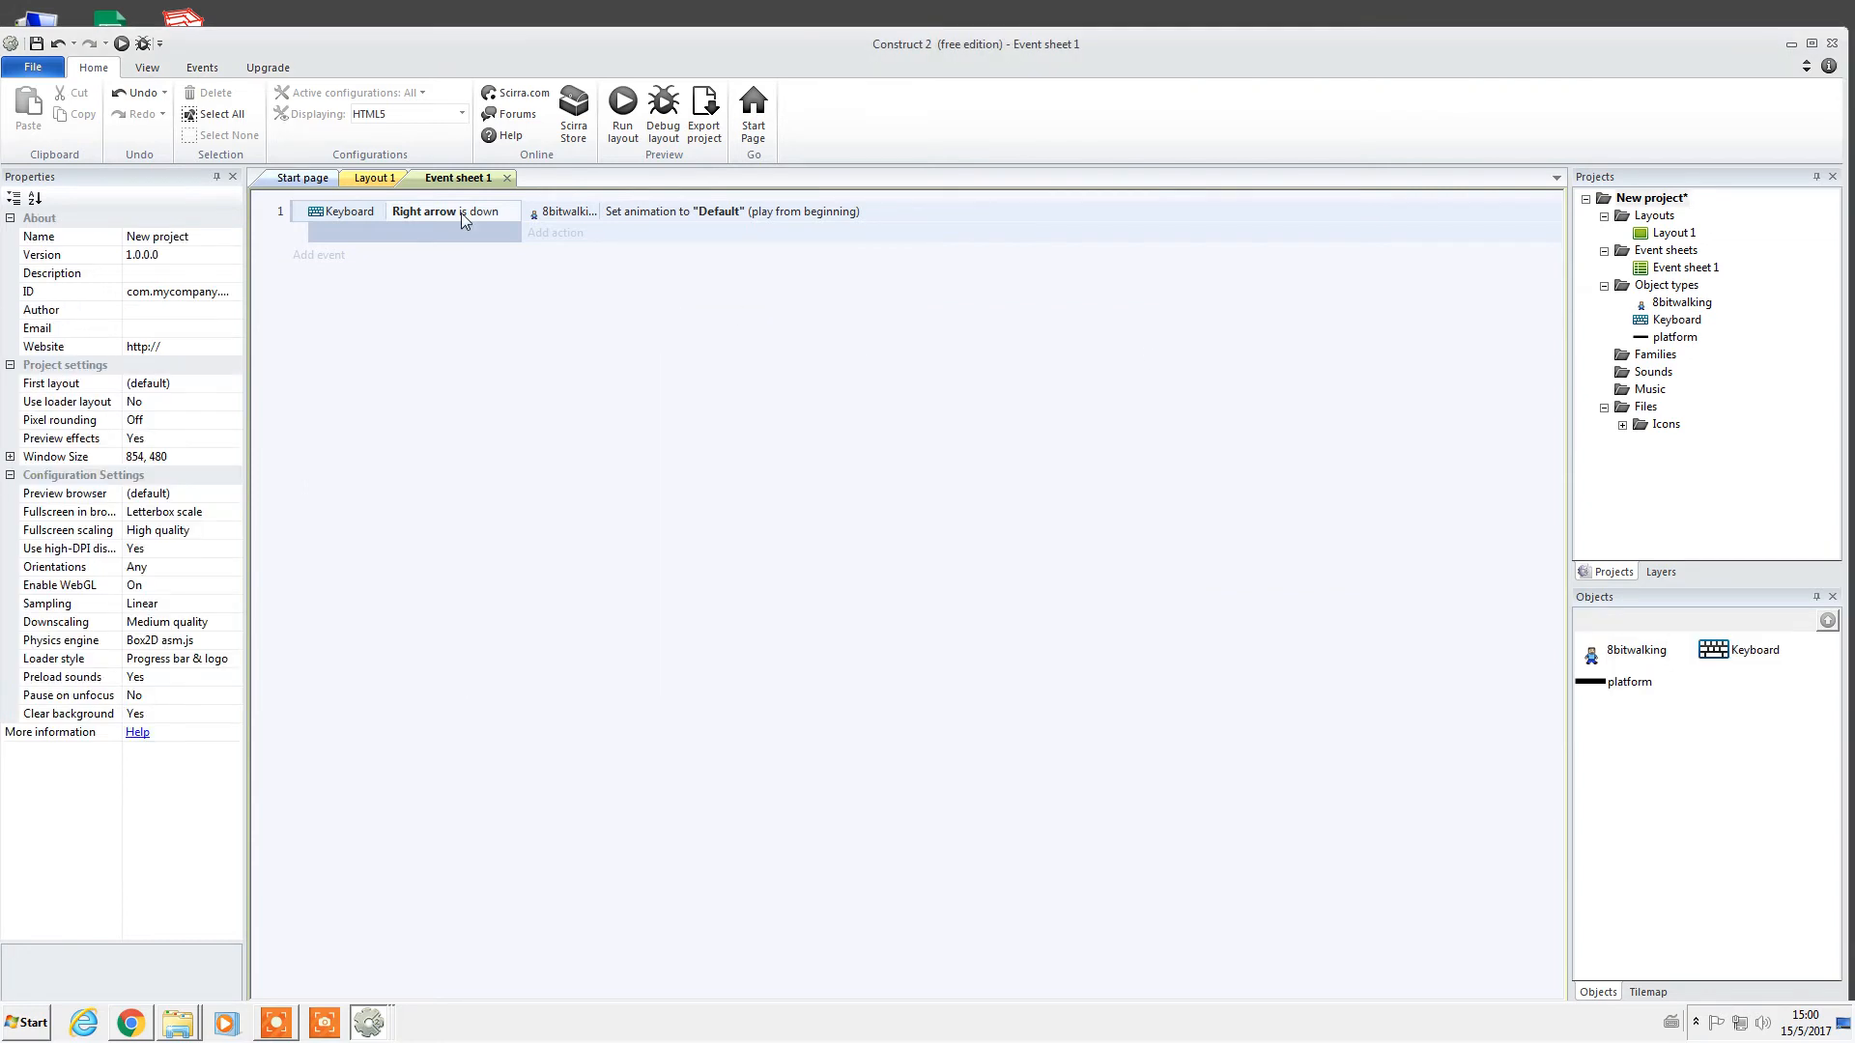
Run the layout, test walking the character in both directions and jumping between platforms, and close the preview window.
{"action": "left_click", "coordinate": [622, 108]}
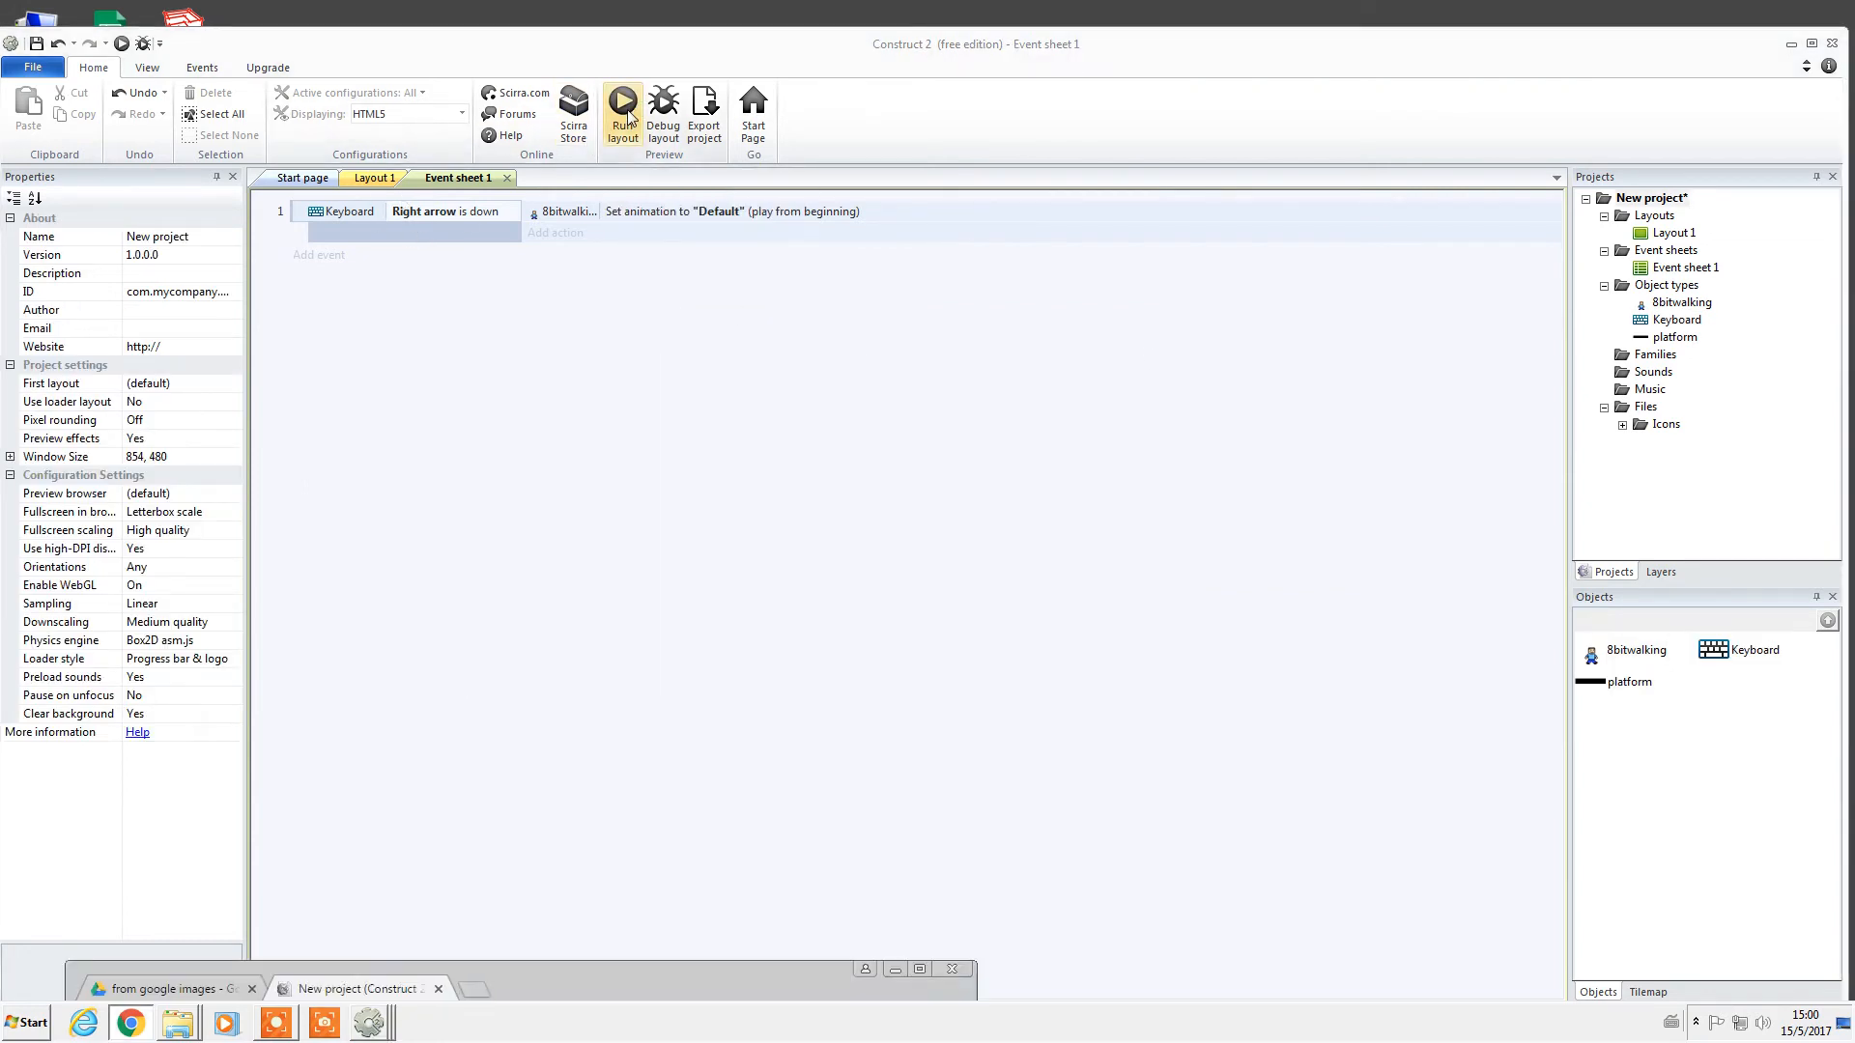
{"action": "left_click_drag", "start_coordinate": [681, 967], "coordinate": [955, 96]}
{"action": "key", "text": "Right"}
{"action": "key", "text": "Up"}
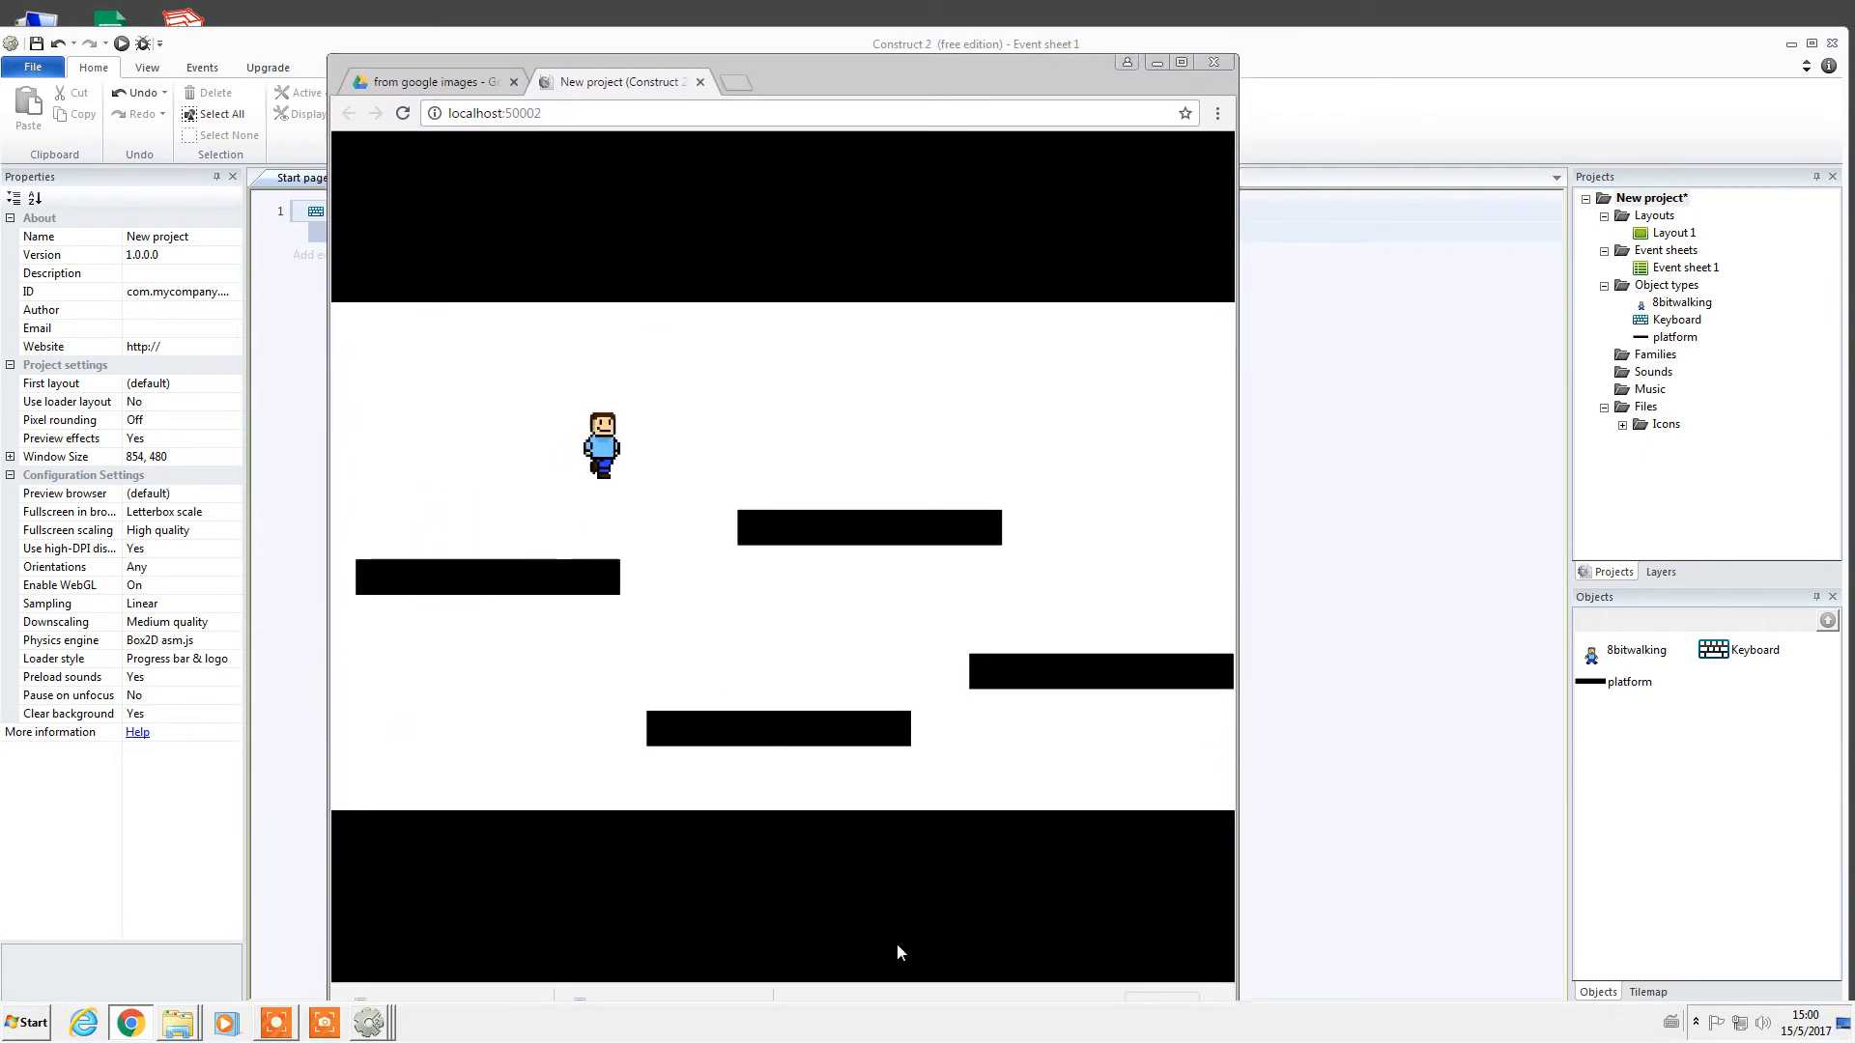
{"action": "key", "text": "Left"}
{"action": "key", "text": "Up"}
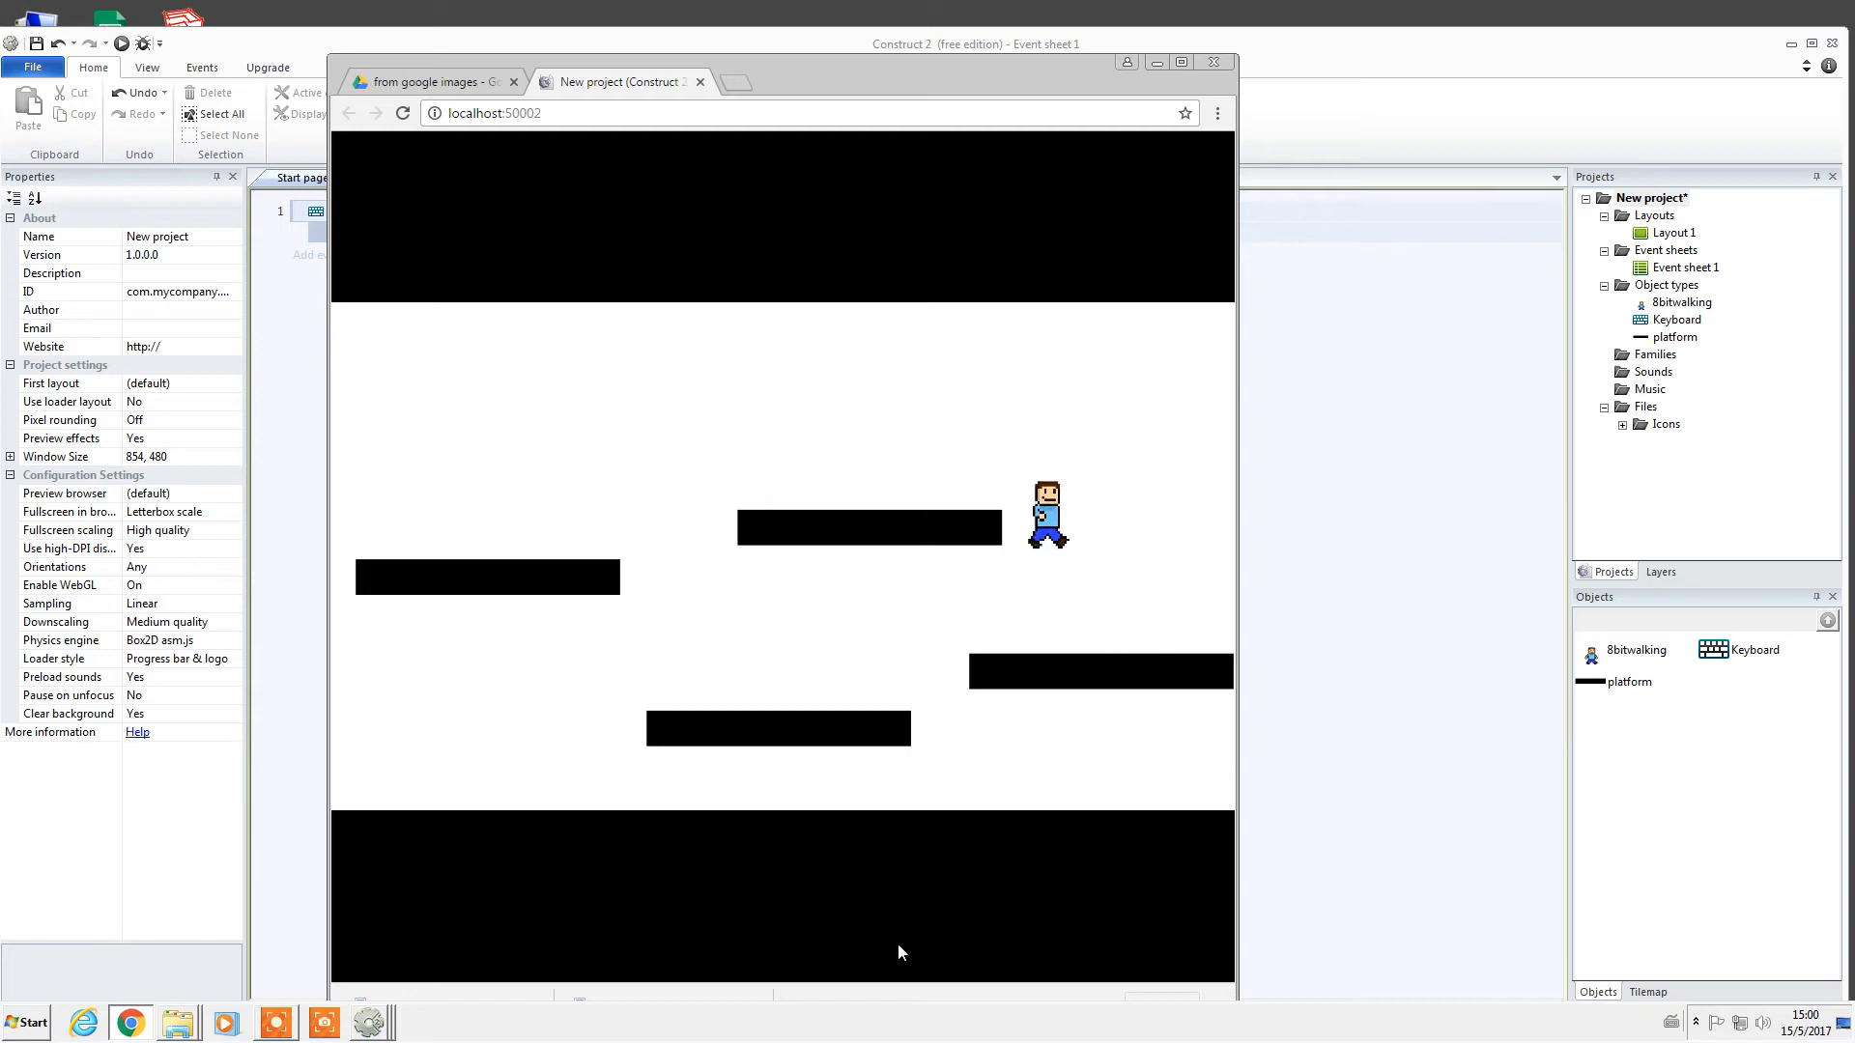
{"action": "key", "text": "Left"}
{"action": "key", "text": "Up"}
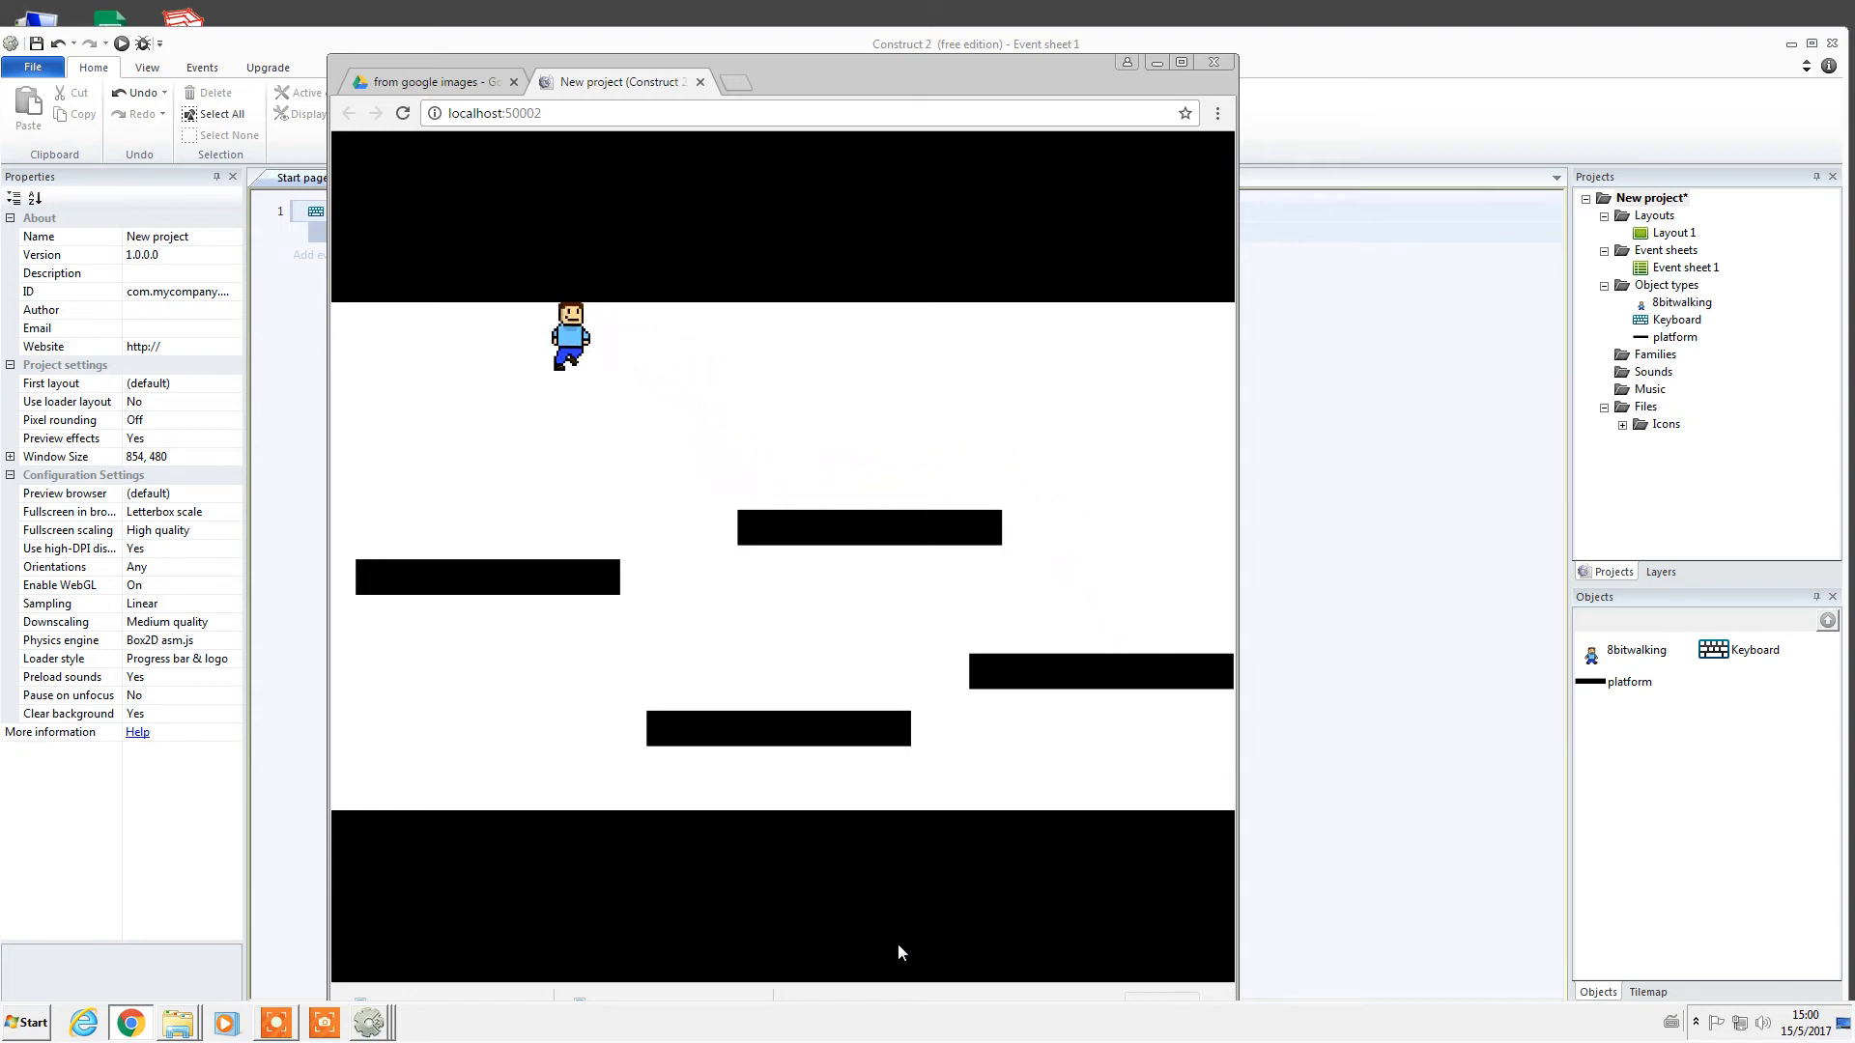
{"action": "key", "text": "Right"}
{"action": "key", "text": "Left"}
{"action": "key", "text": "Right"}
{"action": "key", "text": "Up"}
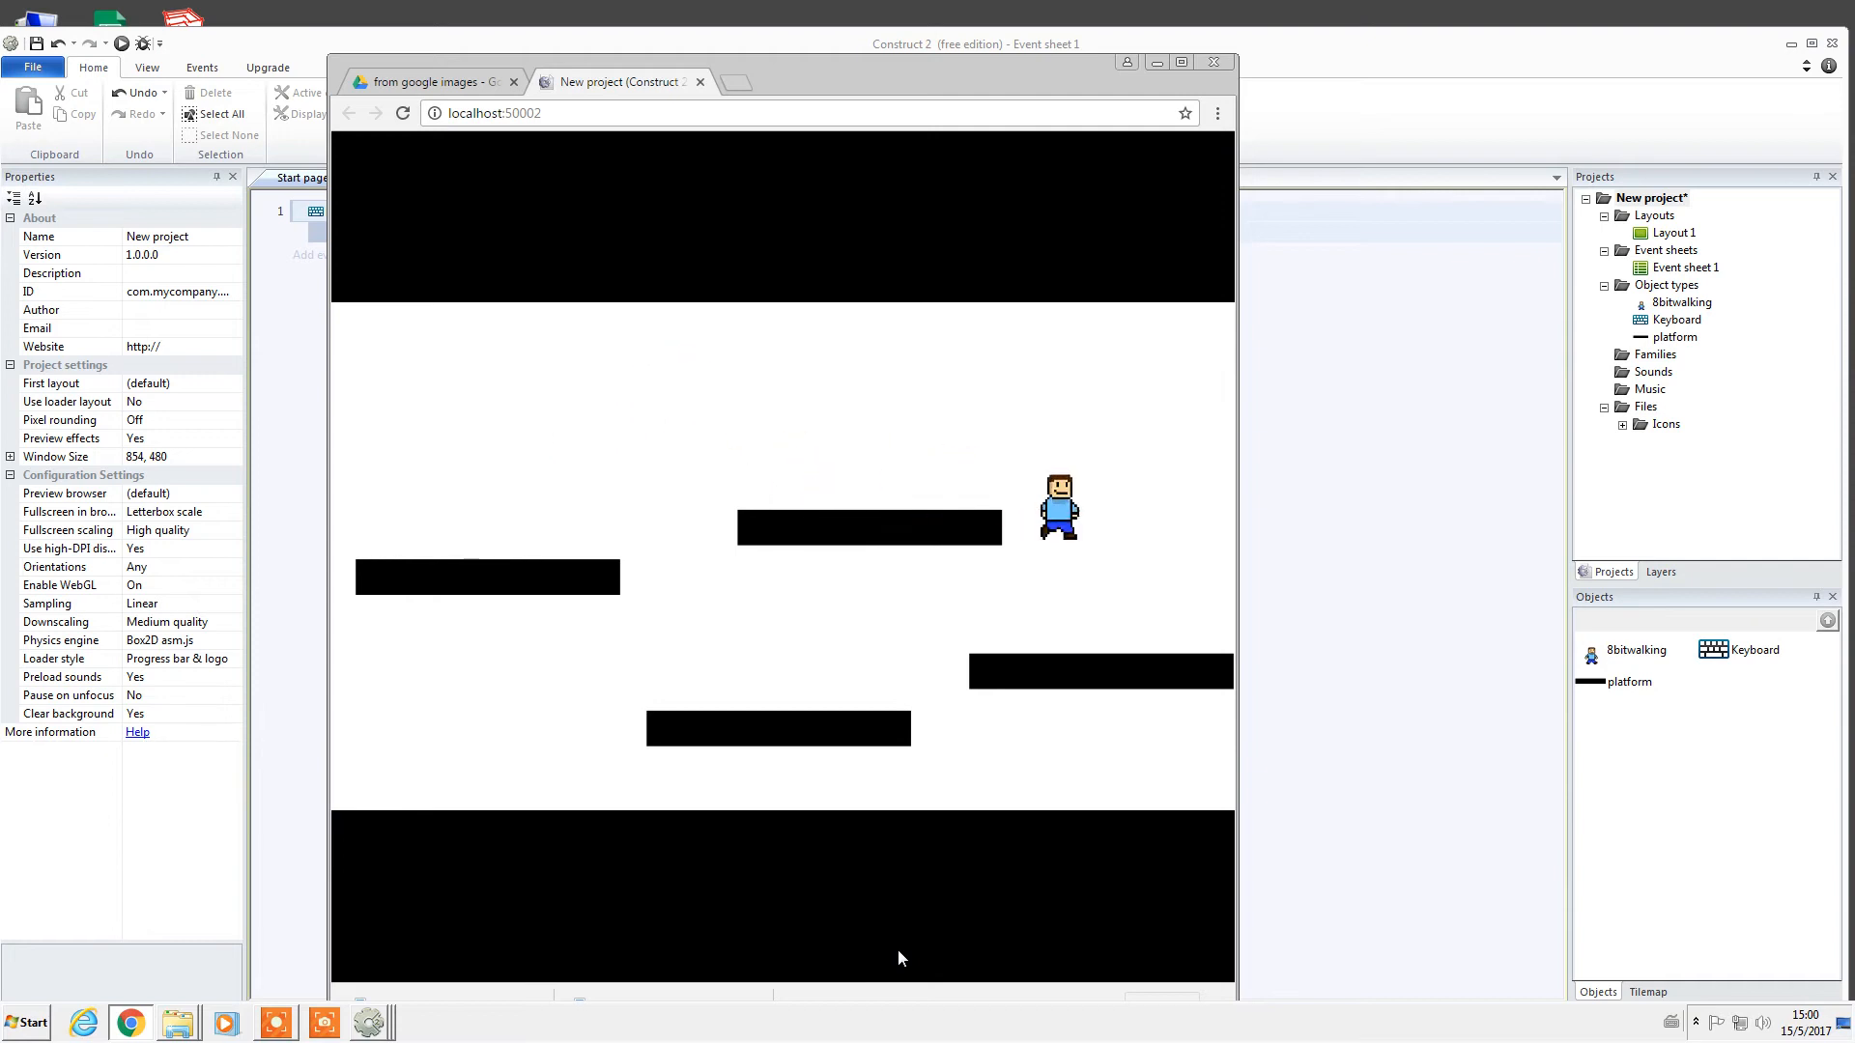
{"action": "key", "text": "Left"}
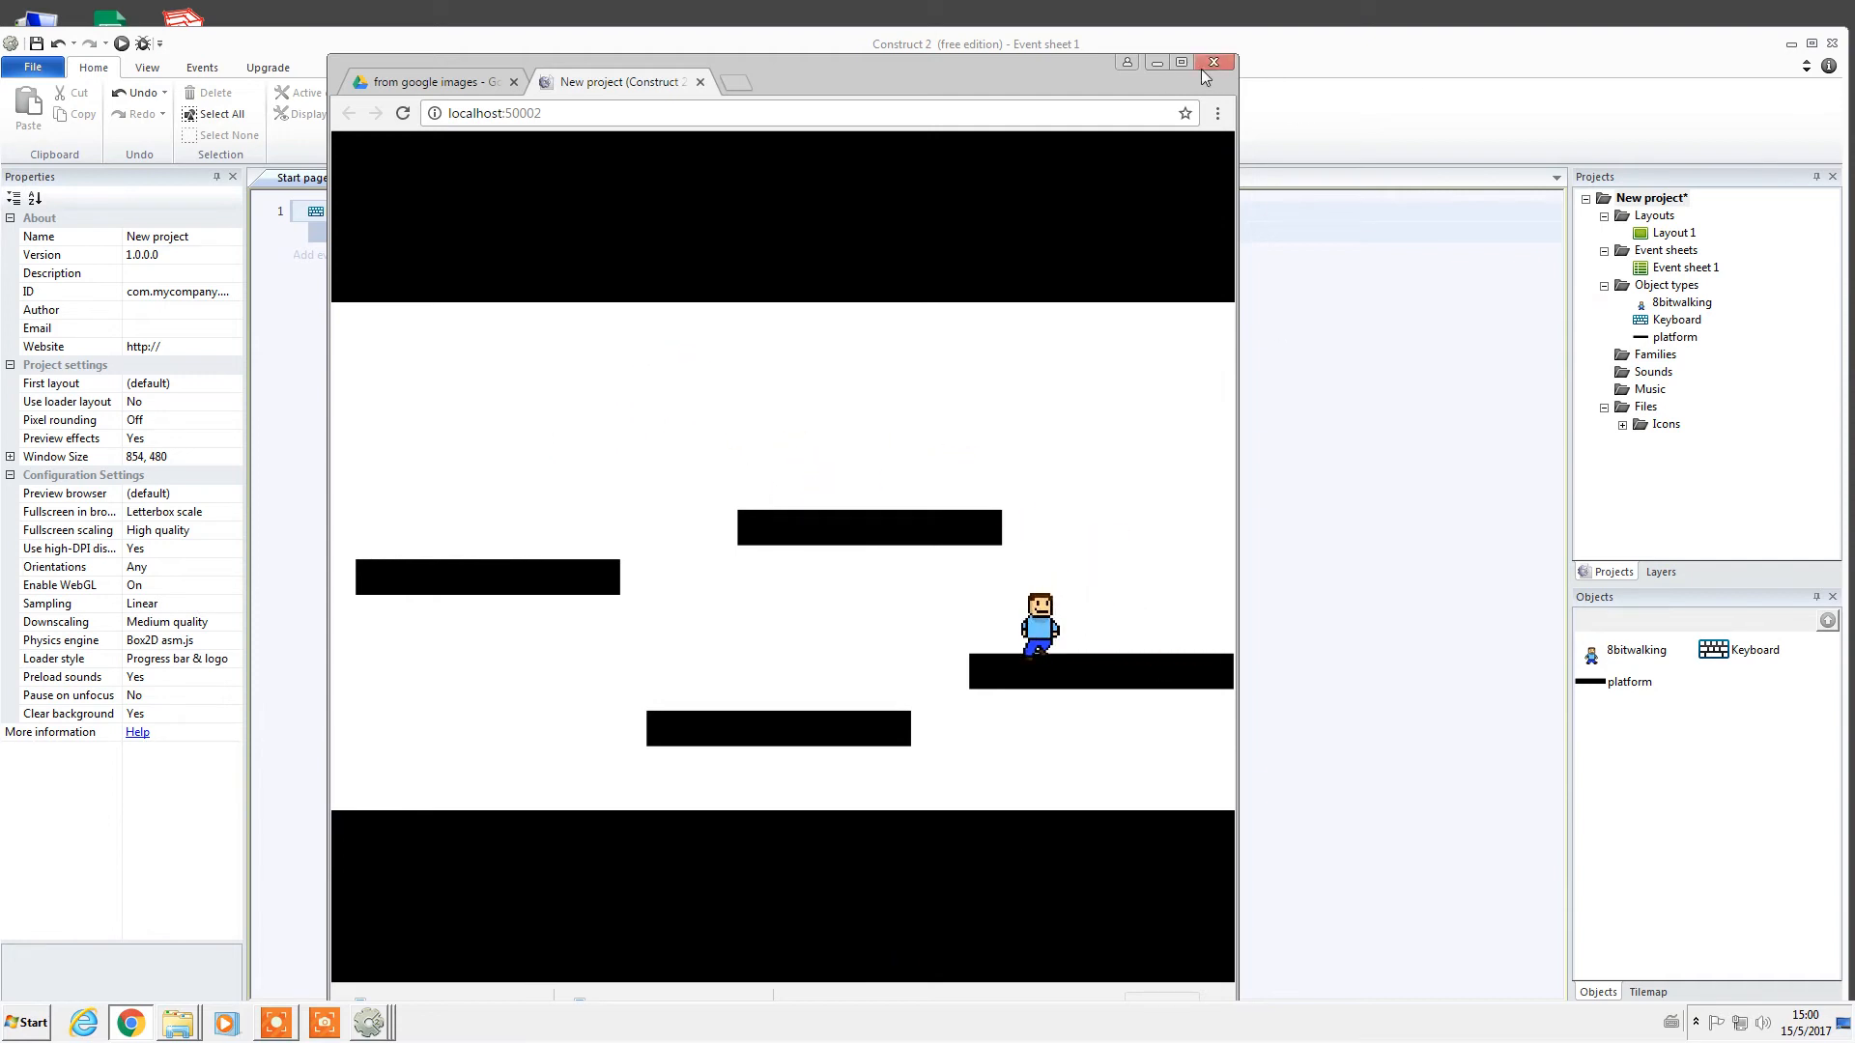
{"action": "left_click", "coordinate": [1213, 63]}
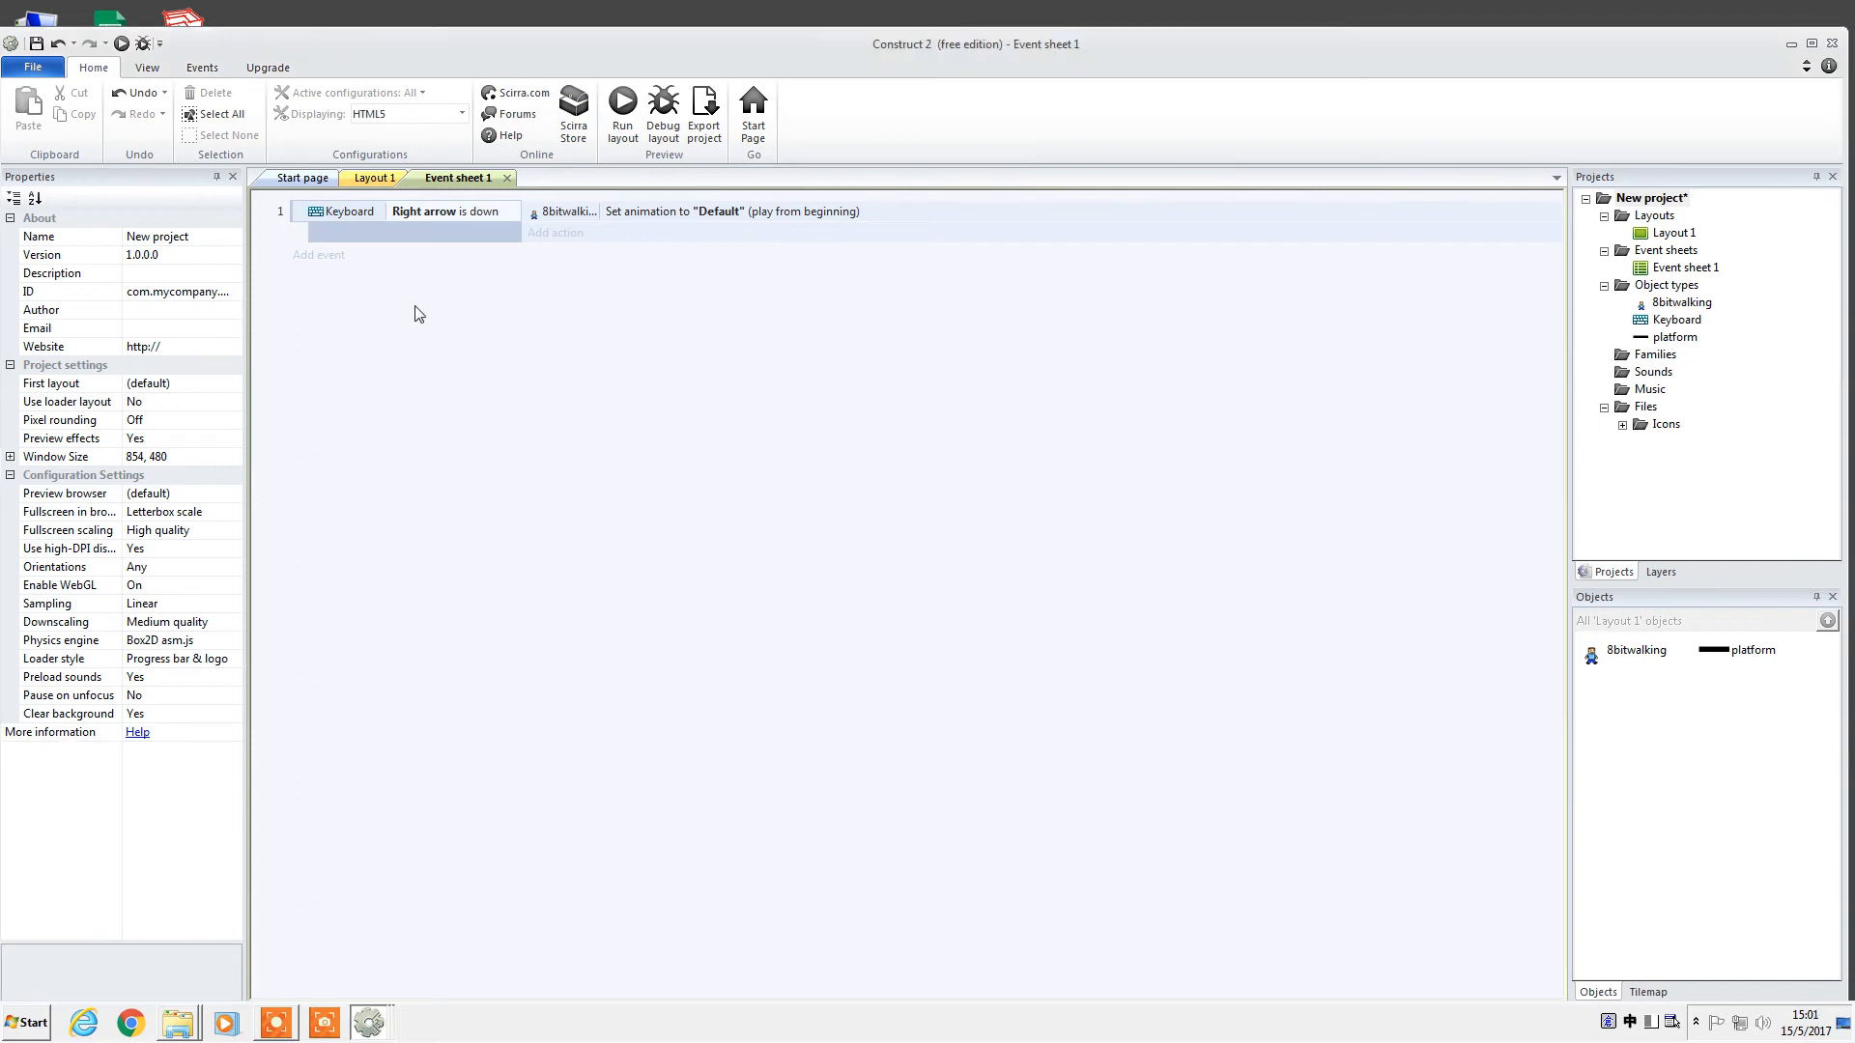
Preview the layout again, move the character across the platforms and off the edge of the lowest one, and close the preview.
{"action": "left_click", "coordinate": [622, 107]}
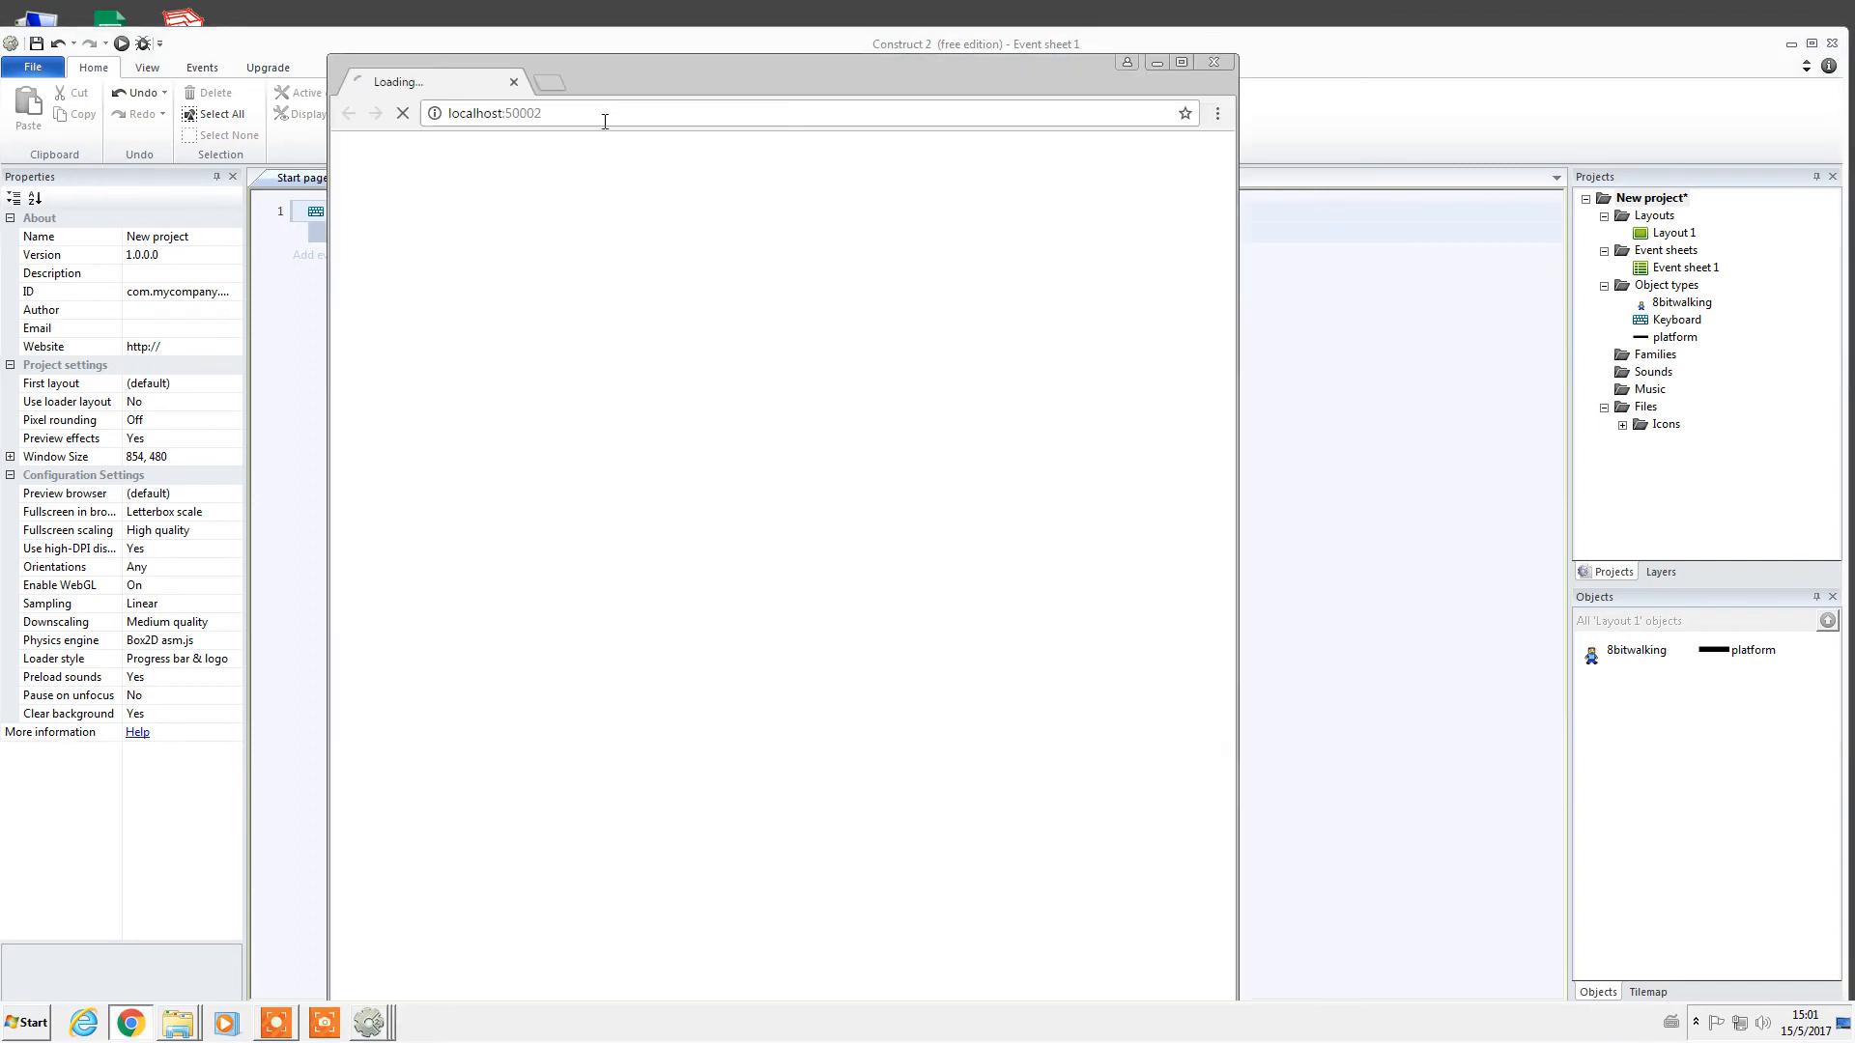
{"action": "key", "text": "Right"}
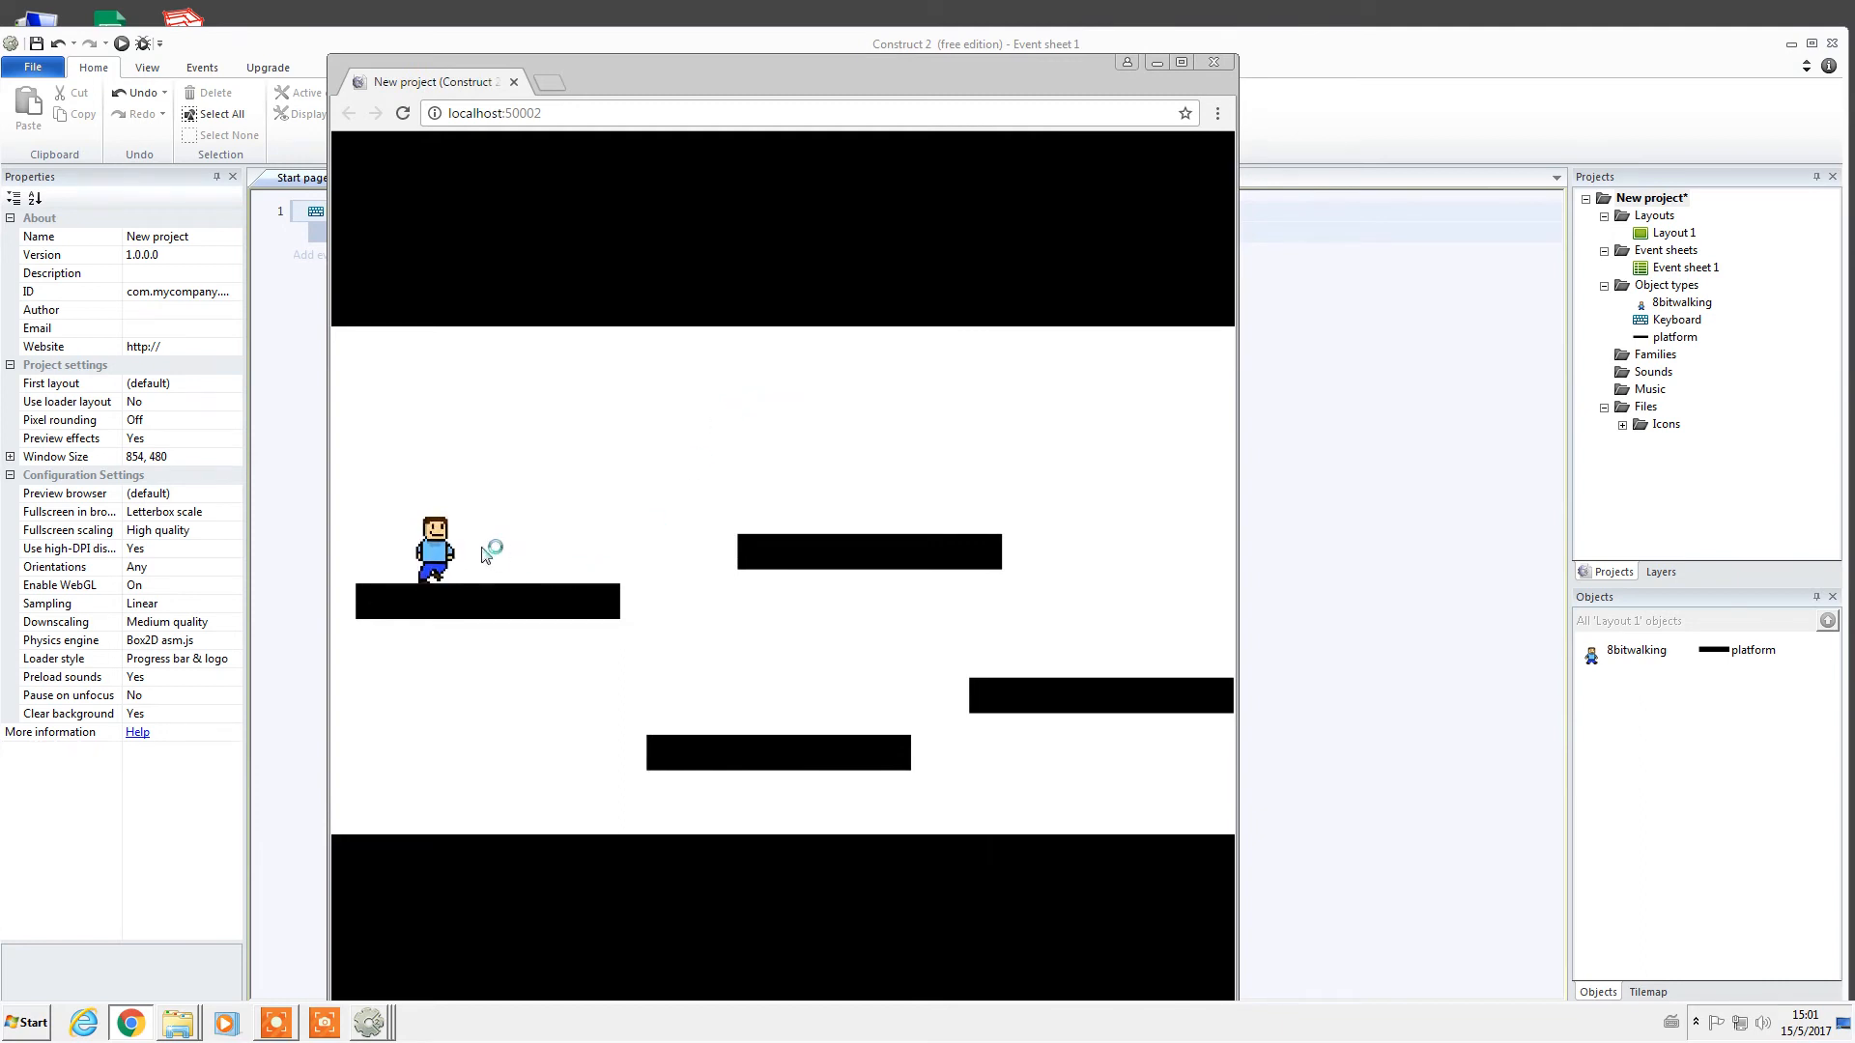
{"action": "key", "text": "Up"}
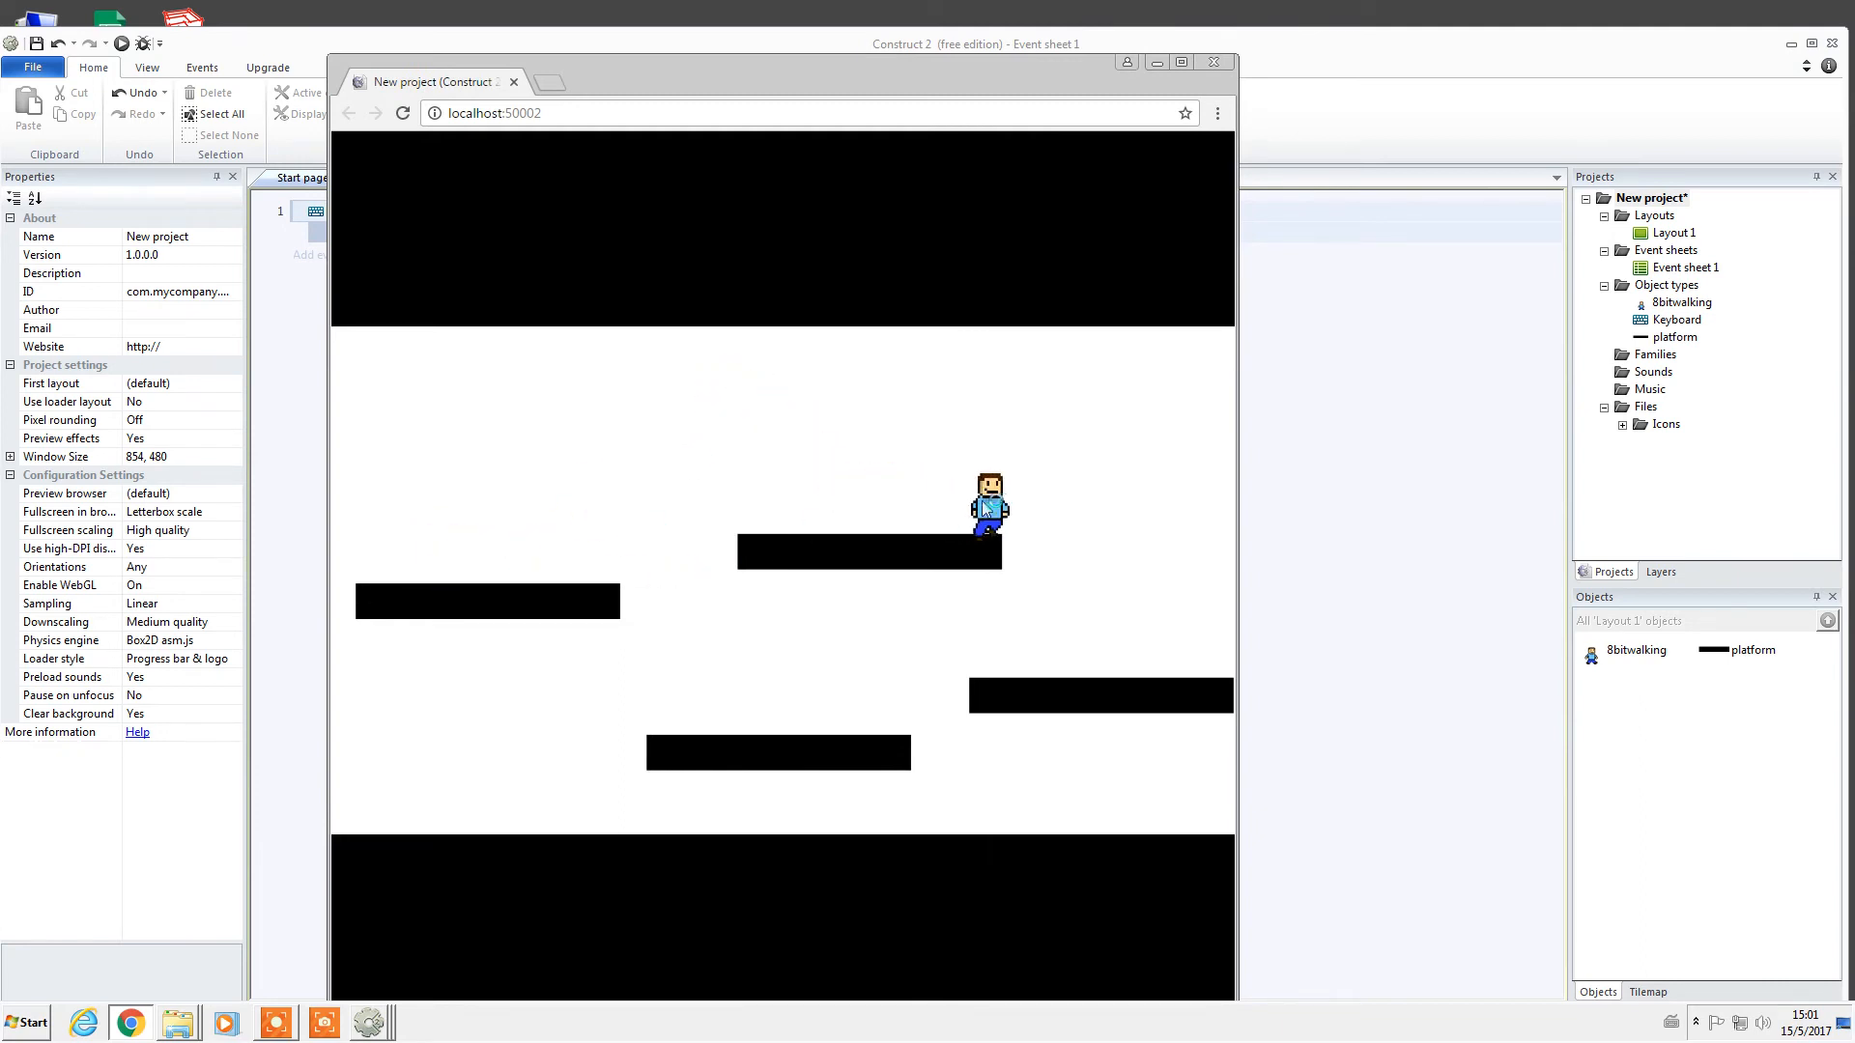
{"action": "key", "text": "Left"}
{"action": "key", "text": "Up"}
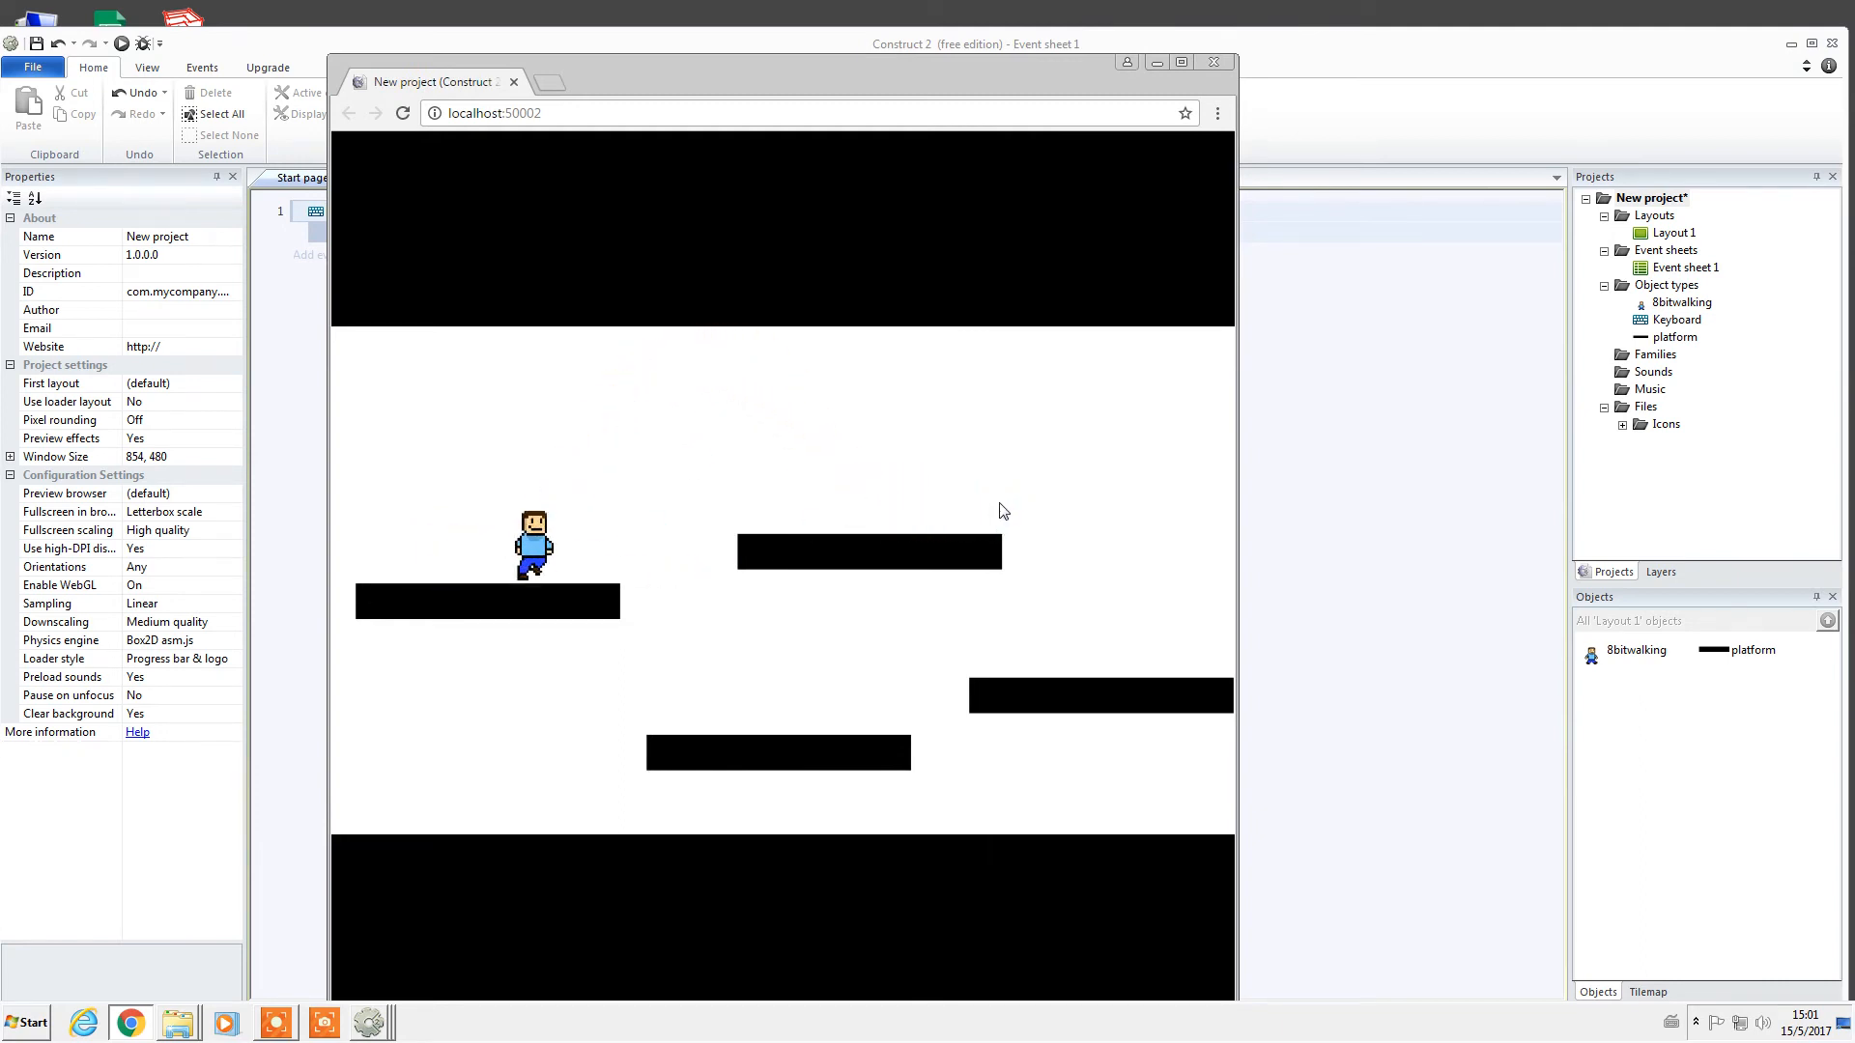
{"action": "key", "text": "Right"}
{"action": "key", "text": "Up"}
{"action": "key", "text": "Left"}
{"action": "key", "text": "Right"}
{"action": "key", "text": "Left"}
{"action": "key", "text": "Up"}
{"action": "key", "text": "Right"}
{"action": "key", "text": "Left"}
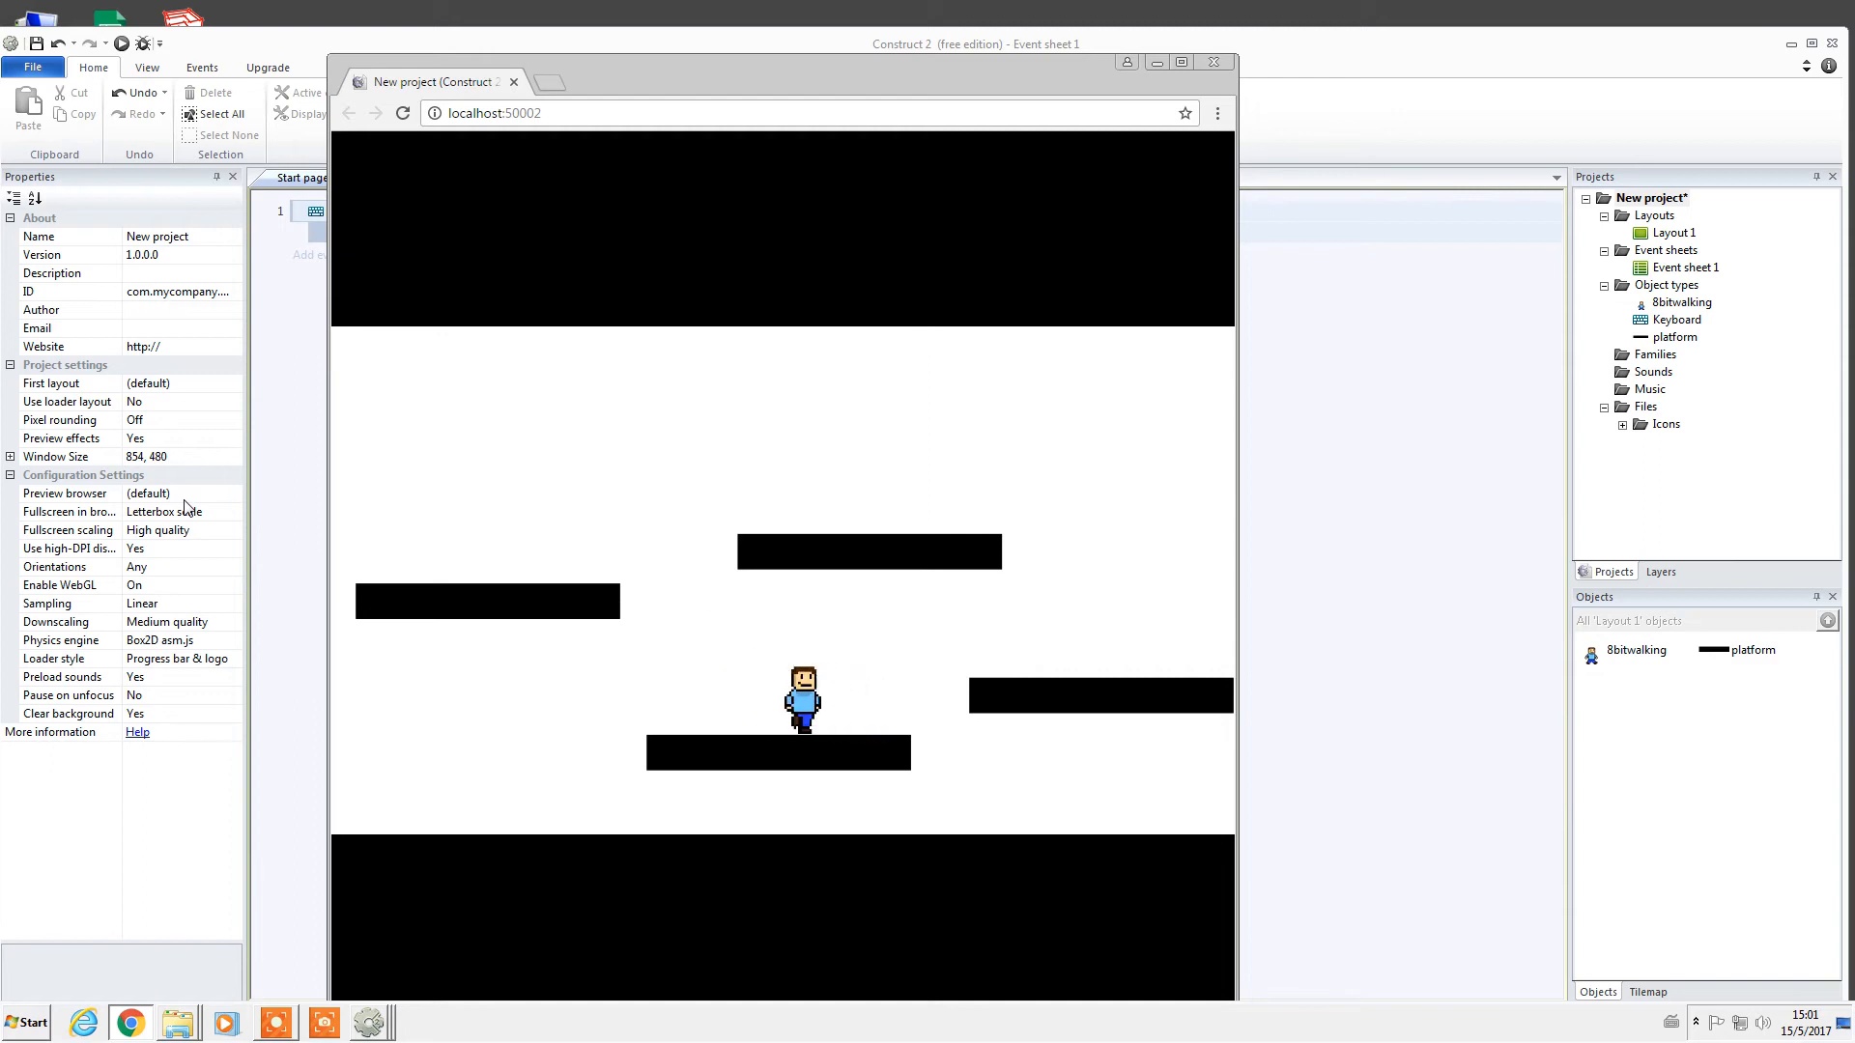
{"action": "key", "text": "Left"}
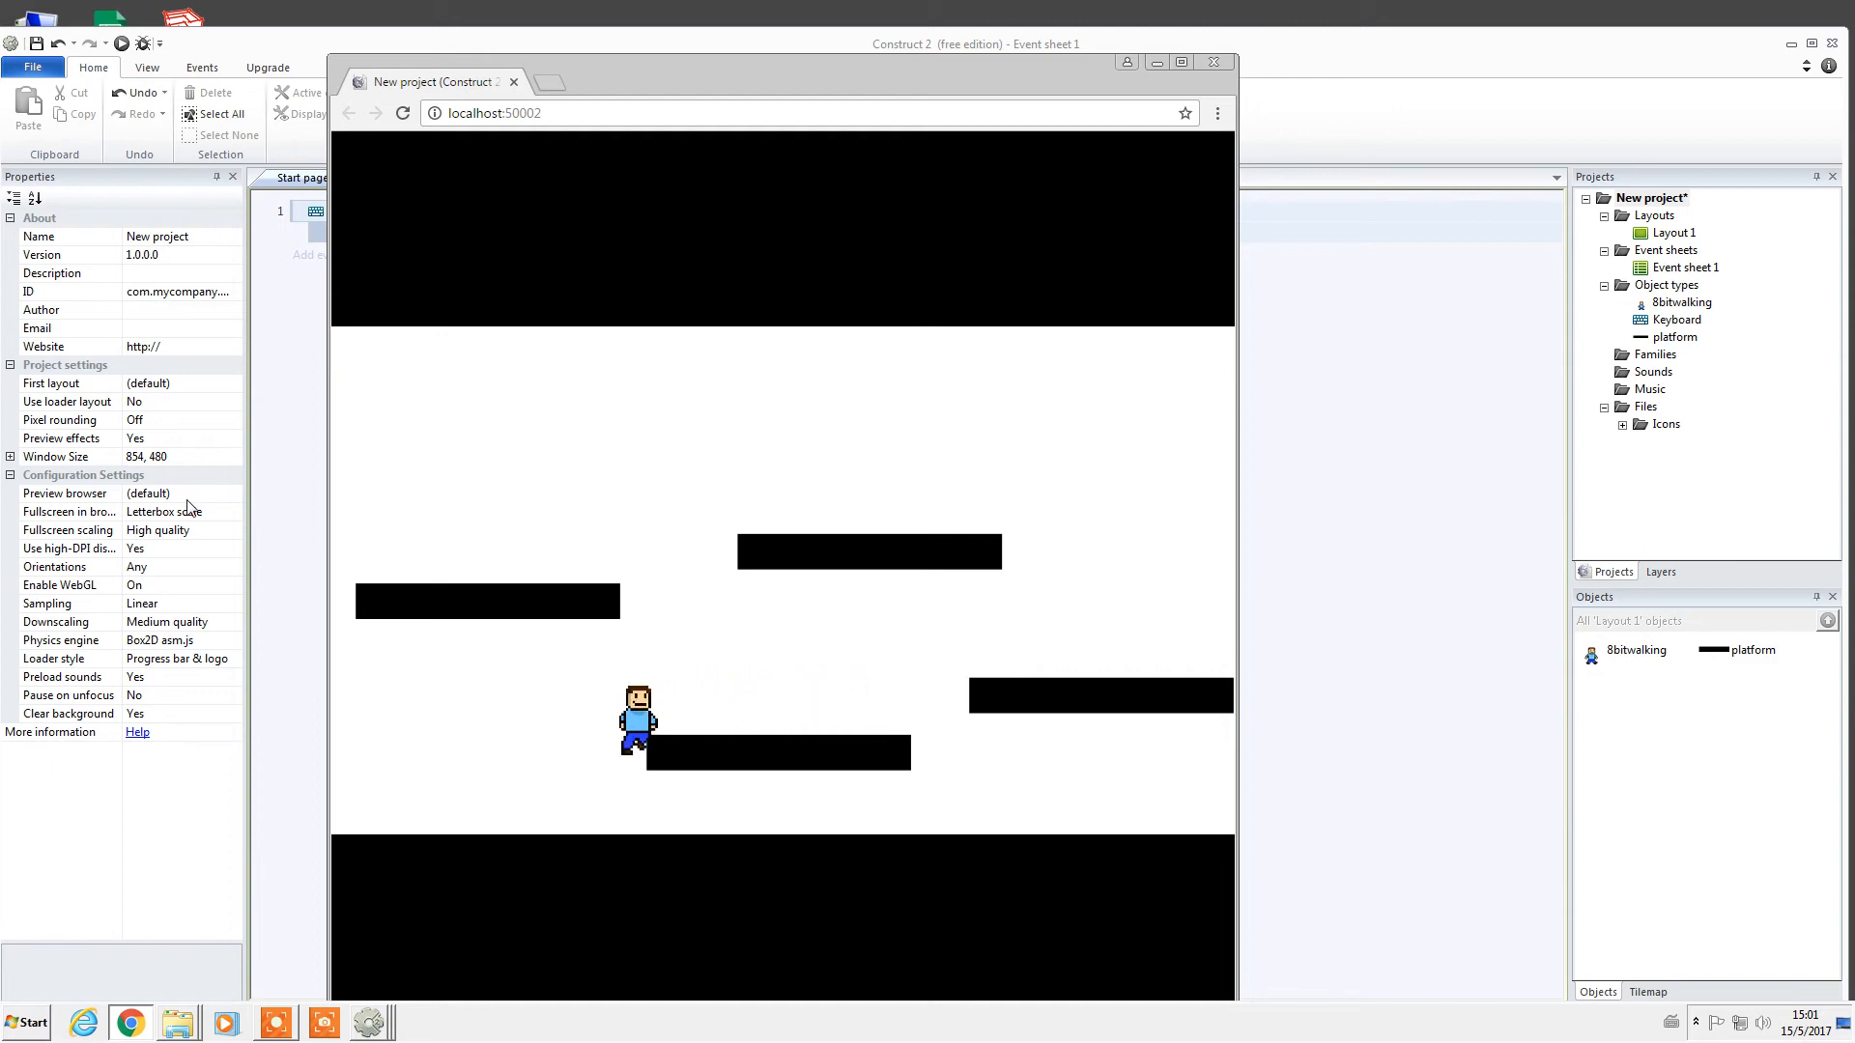
{"action": "key", "text": "Left"}
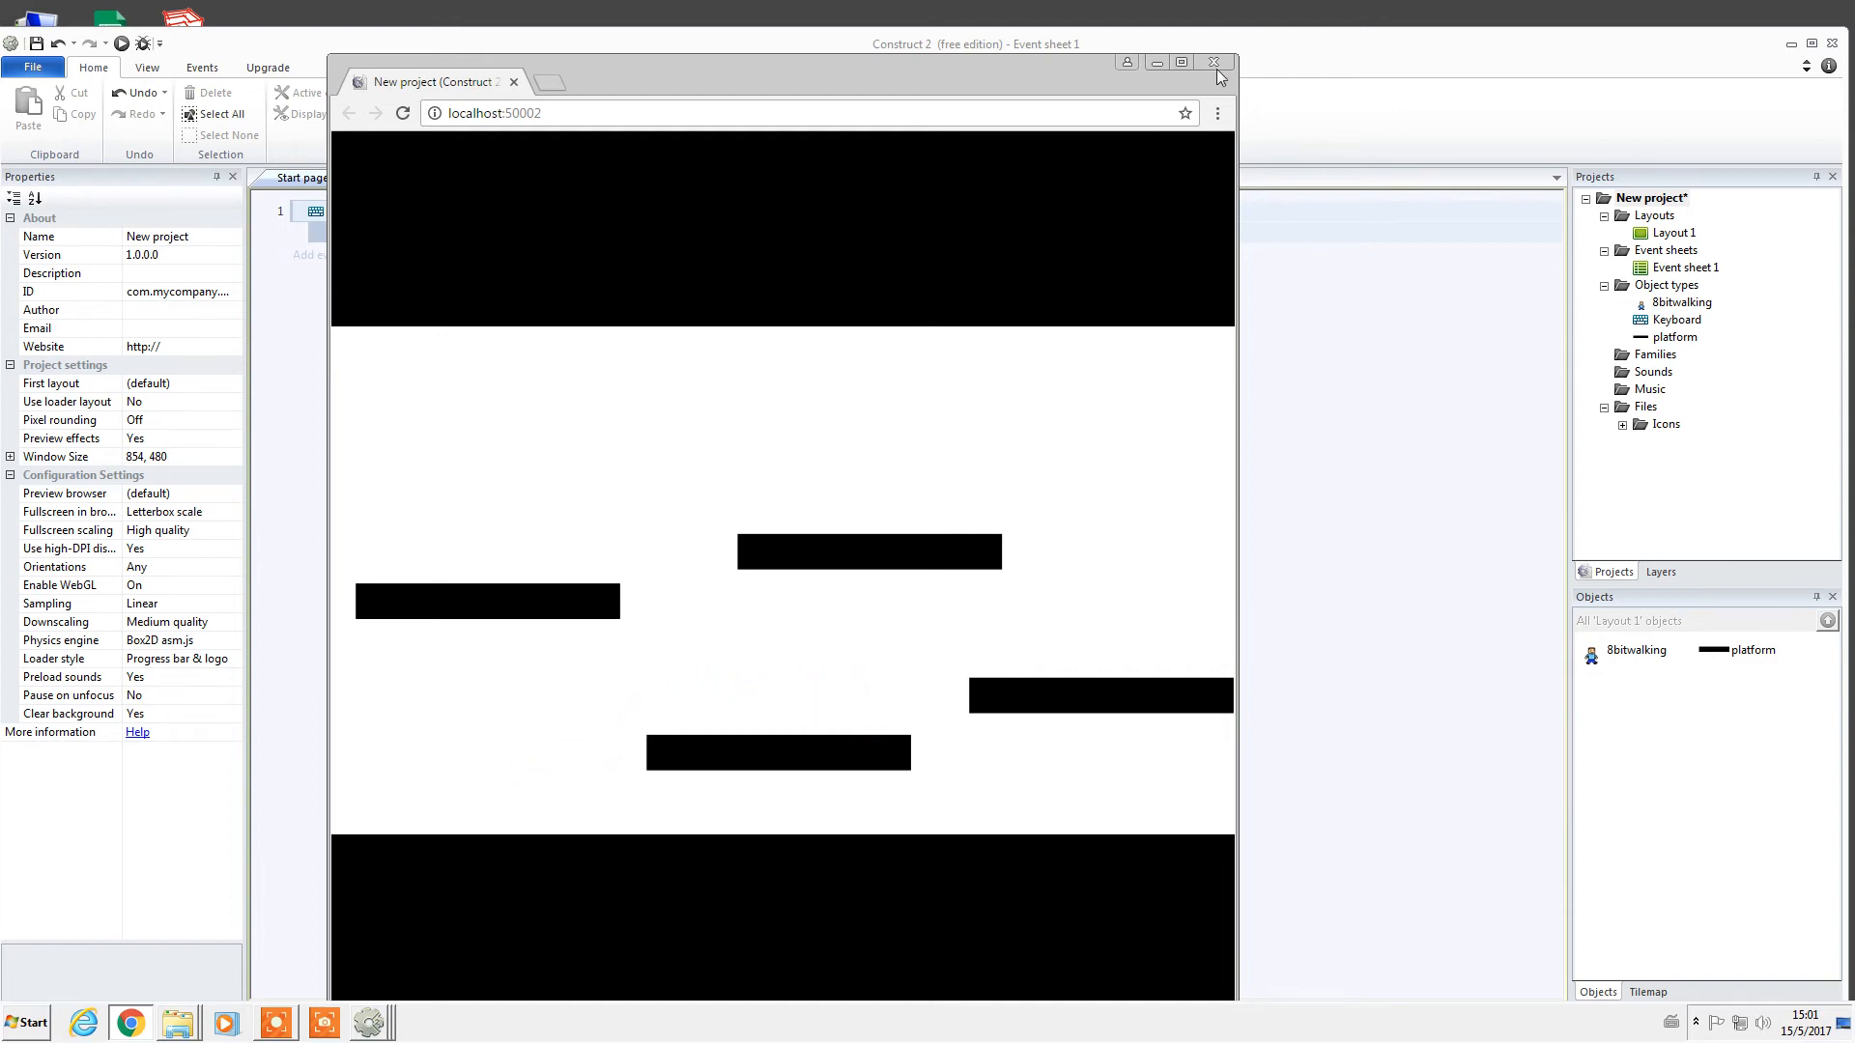
{"action": "left_click", "coordinate": [1215, 64]}
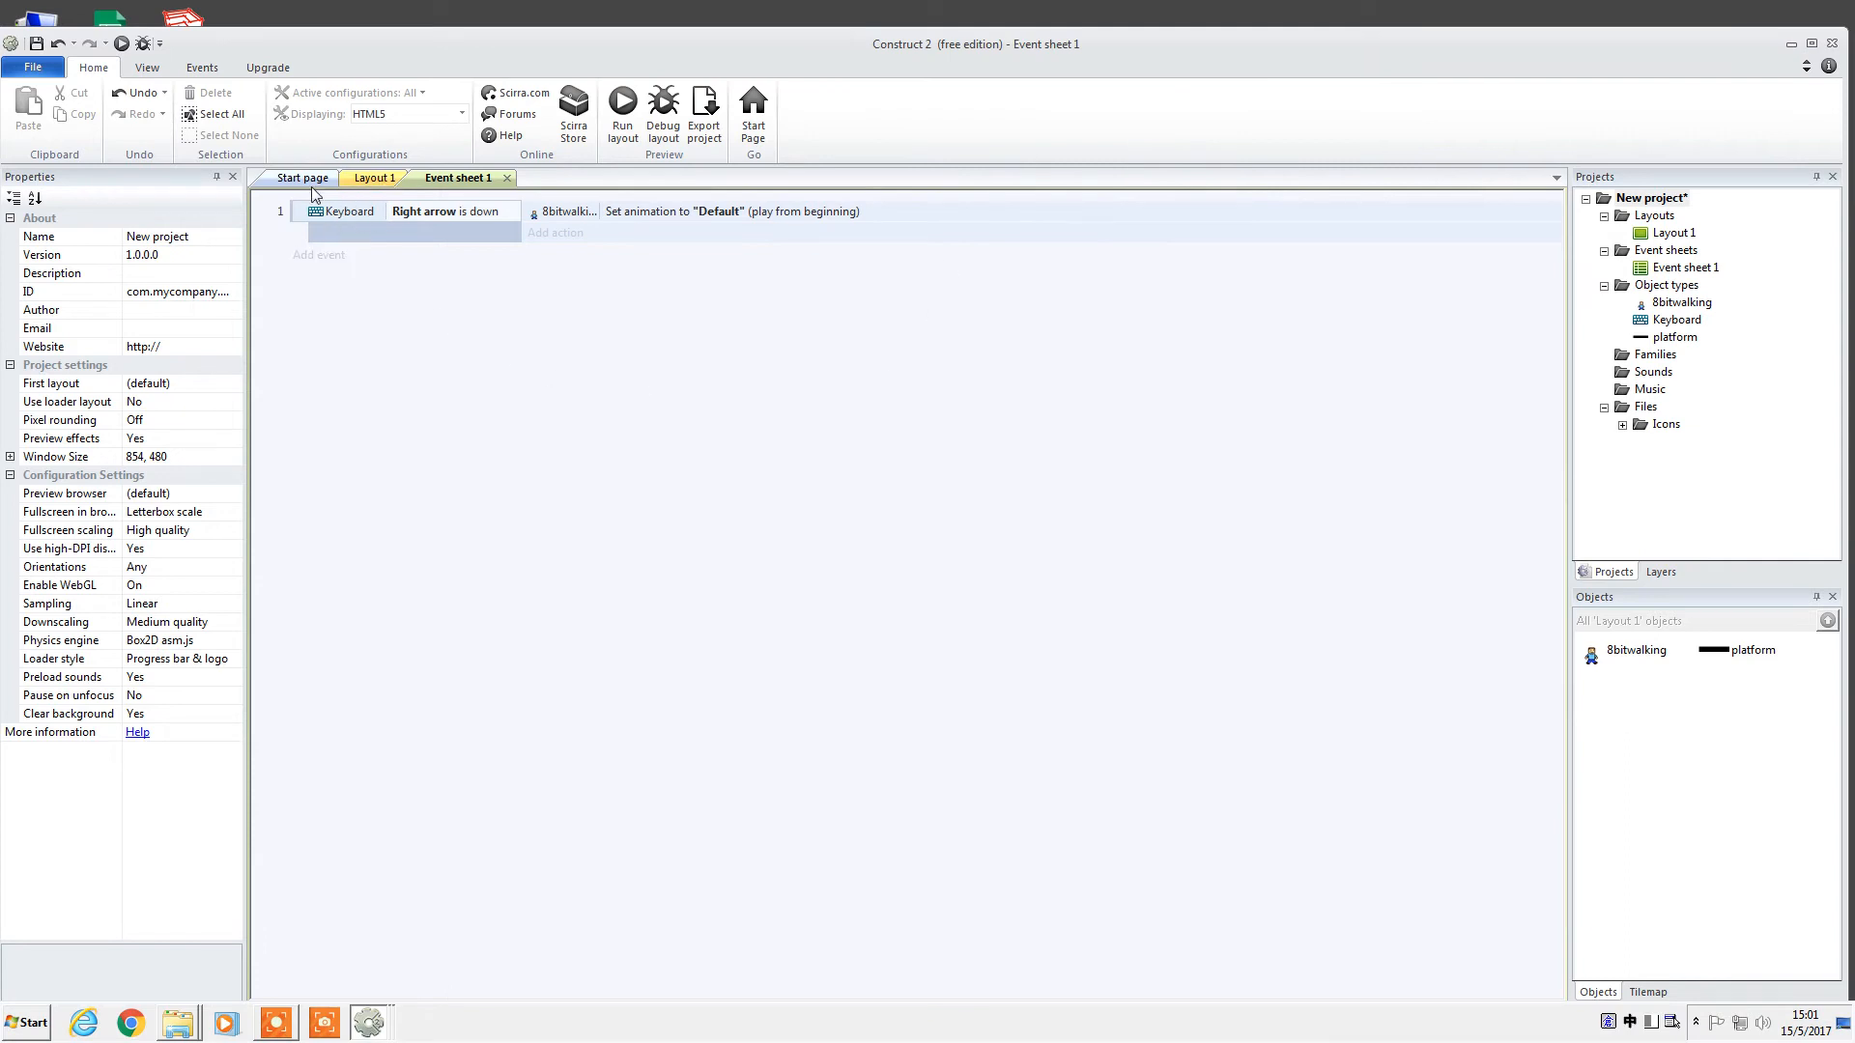
Add a second event with the Keyboard condition that the Left arrow key is down.
{"action": "left_click", "coordinate": [309, 257]}
{"action": "double_click", "coordinate": [840, 387]}
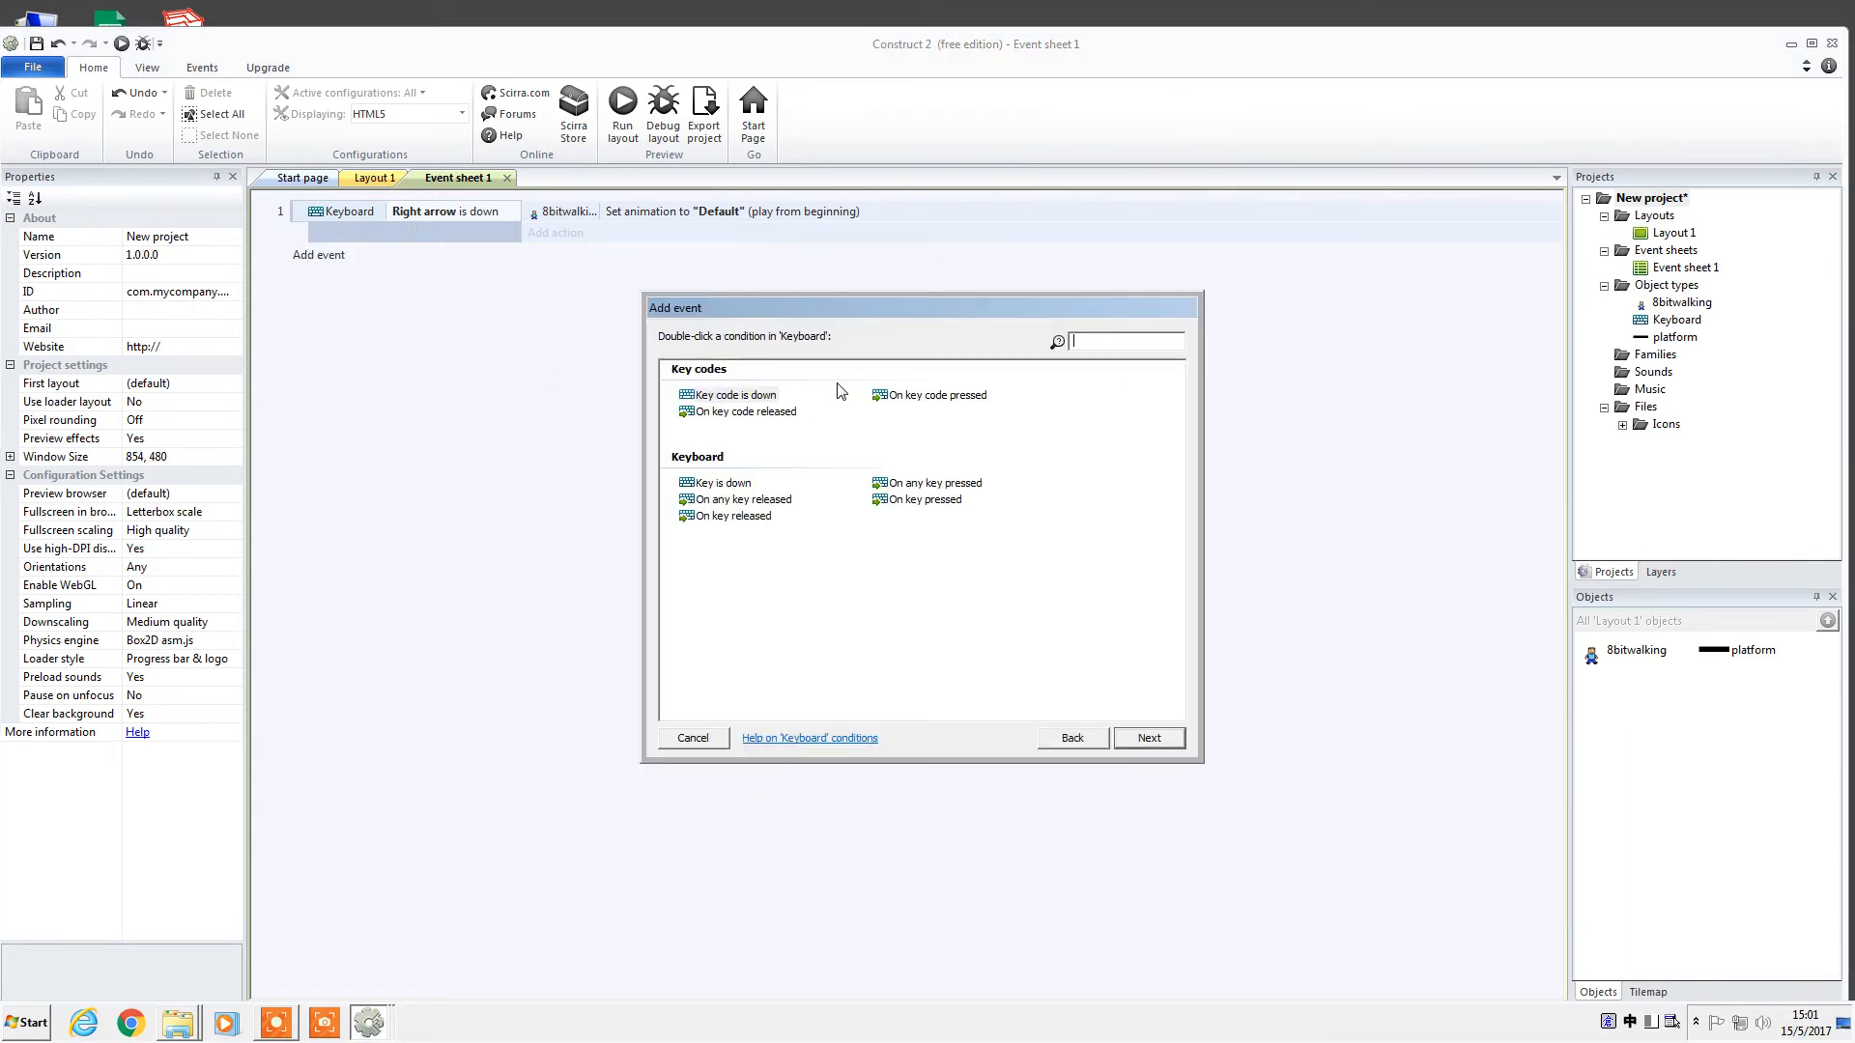
{"action": "double_click", "coordinate": [734, 483]}
{"action": "left_click", "coordinate": [956, 532]}
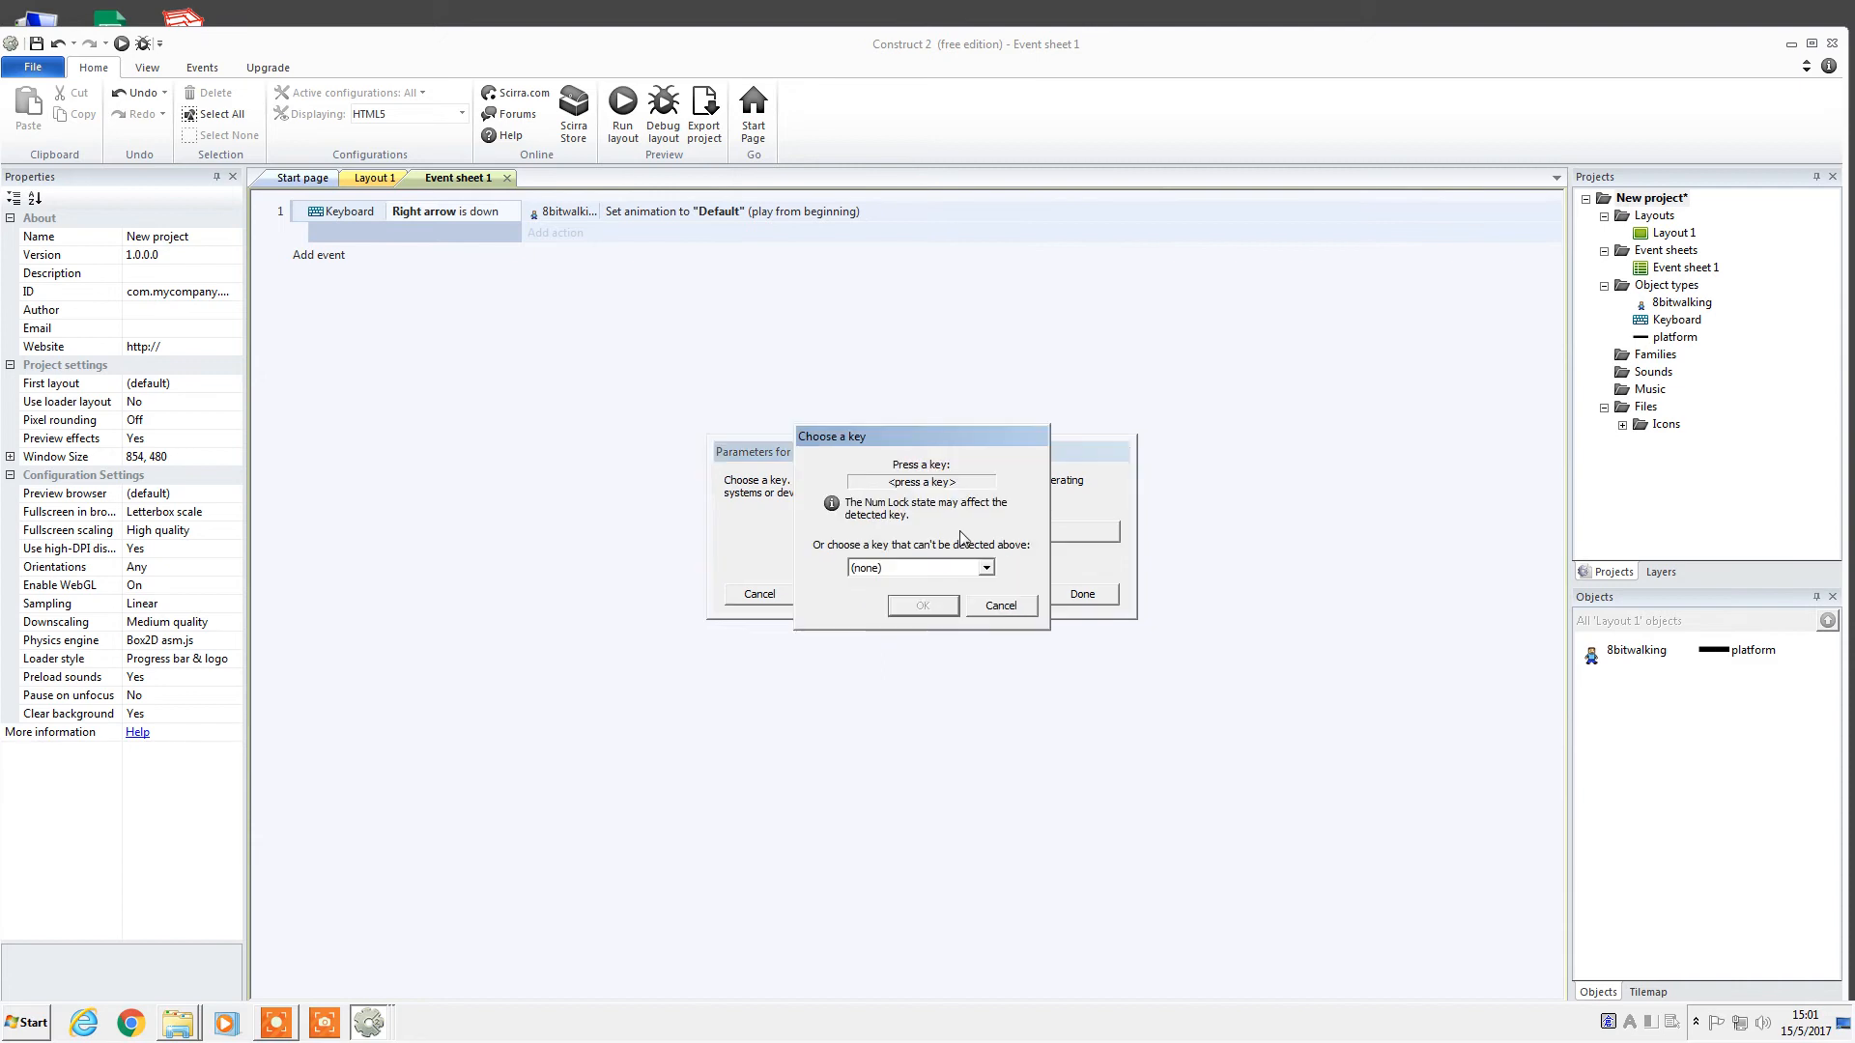
{"action": "key", "text": "Left"}
{"action": "left_click", "coordinate": [923, 606]}
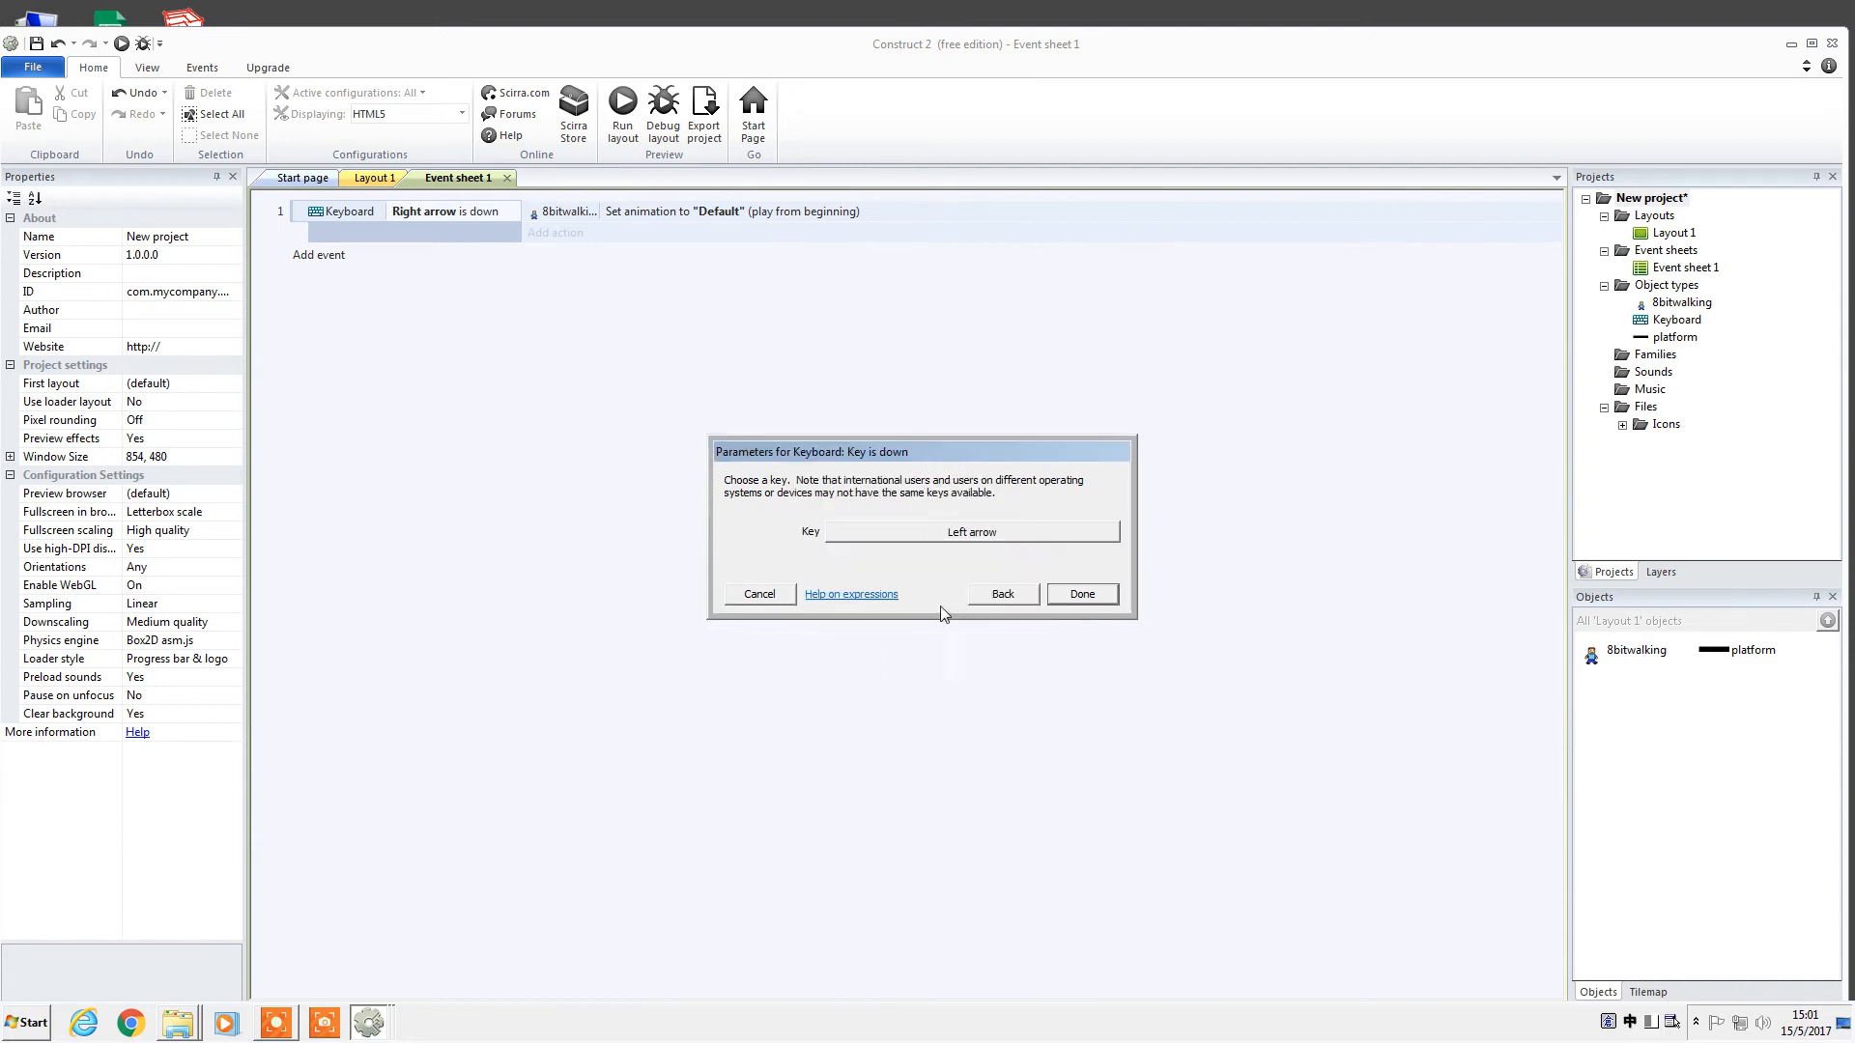
{"action": "left_click", "coordinate": [1082, 594]}
Give the Left arrow event an 8bitwalking action that sets the animation to "Default", playing from the beginning.
{"action": "left_click", "coordinate": [580, 261]}
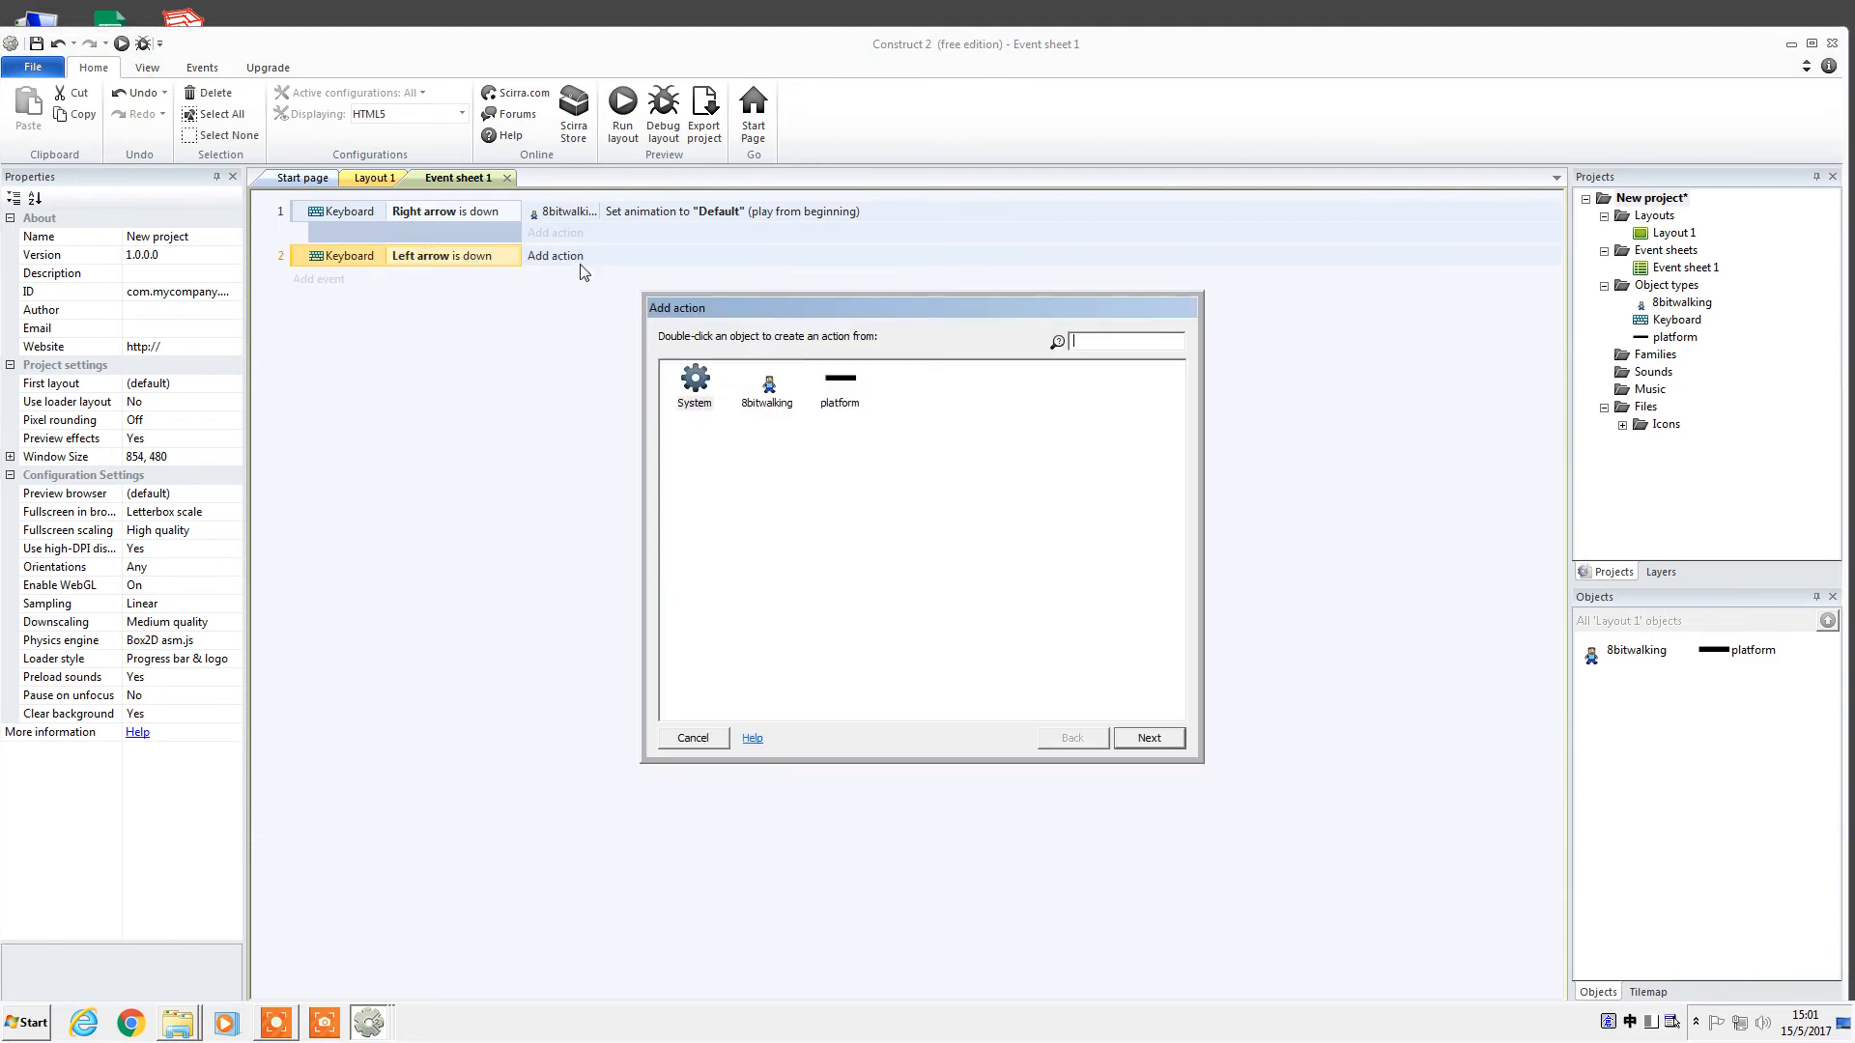
{"action": "double_click", "coordinate": [769, 387]}
{"action": "double_click", "coordinate": [739, 499]}
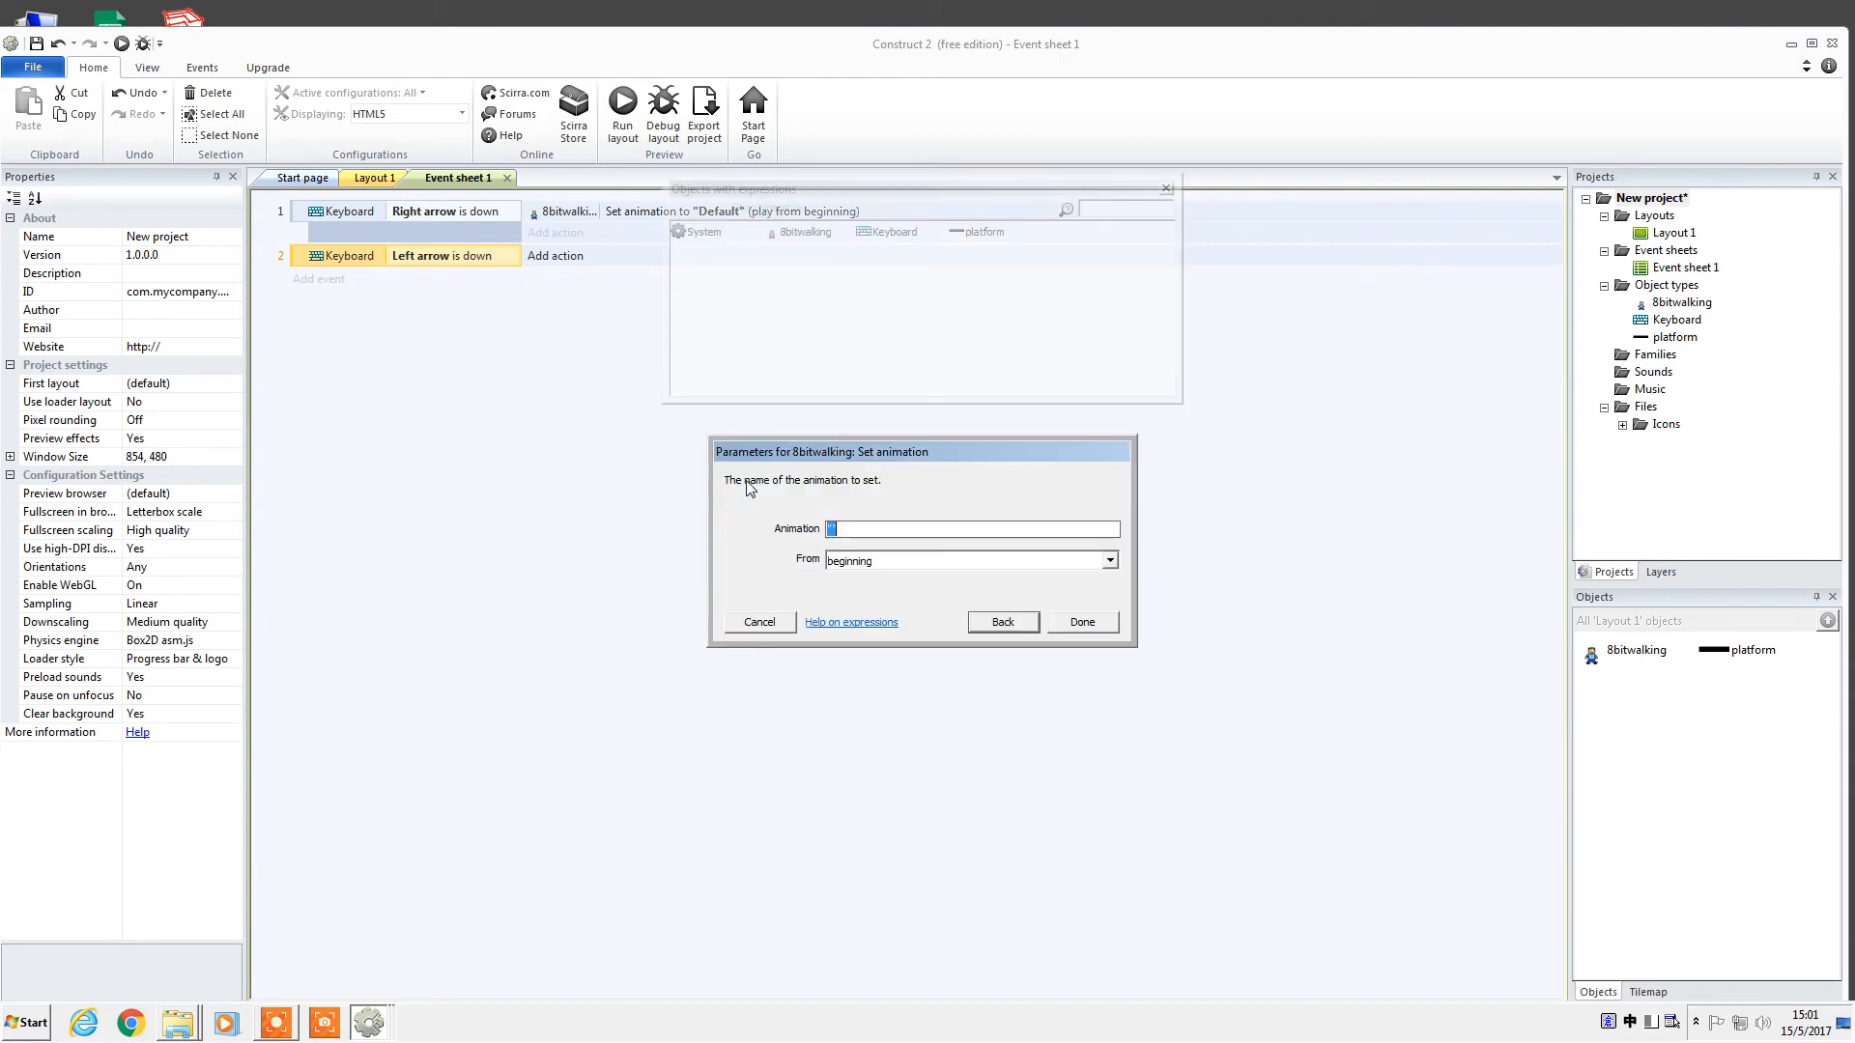
{"action": "type", "text": "\"Defaul"}
{"action": "key", "text": "BackSpace"}
{"action": "key", "text": "BackSpace"}
{"action": "key", "text": "BackSpace"}
{"action": "key", "text": "BackSpace"}
{"action": "key", "text": "ctrl+space"}
{"action": "left_click", "coordinate": [1080, 623]}
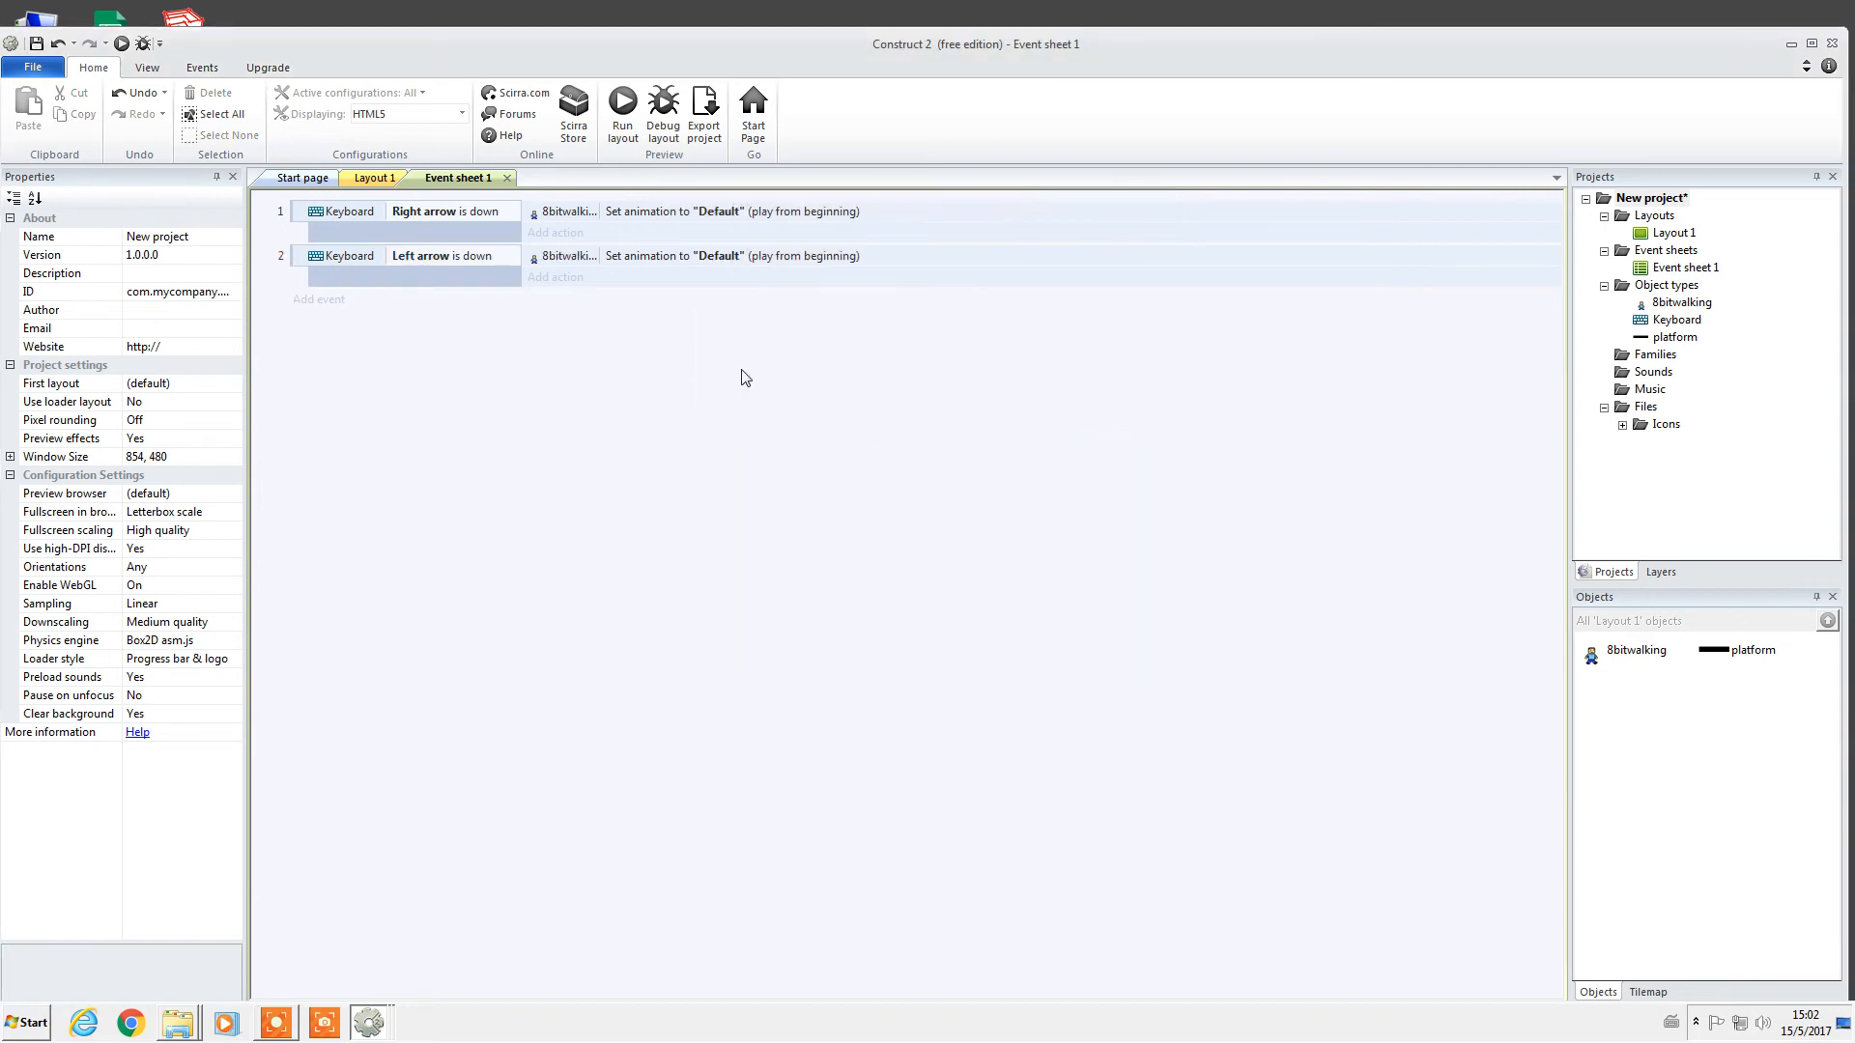
Widen the object name column of the event sheet's actions, and check the character on Layout 1 before returning to Event sheet 1.
{"action": "left_click_drag", "start_coordinate": [599, 209], "coordinate": [671, 216]}
{"action": "left_click", "coordinate": [375, 178]}
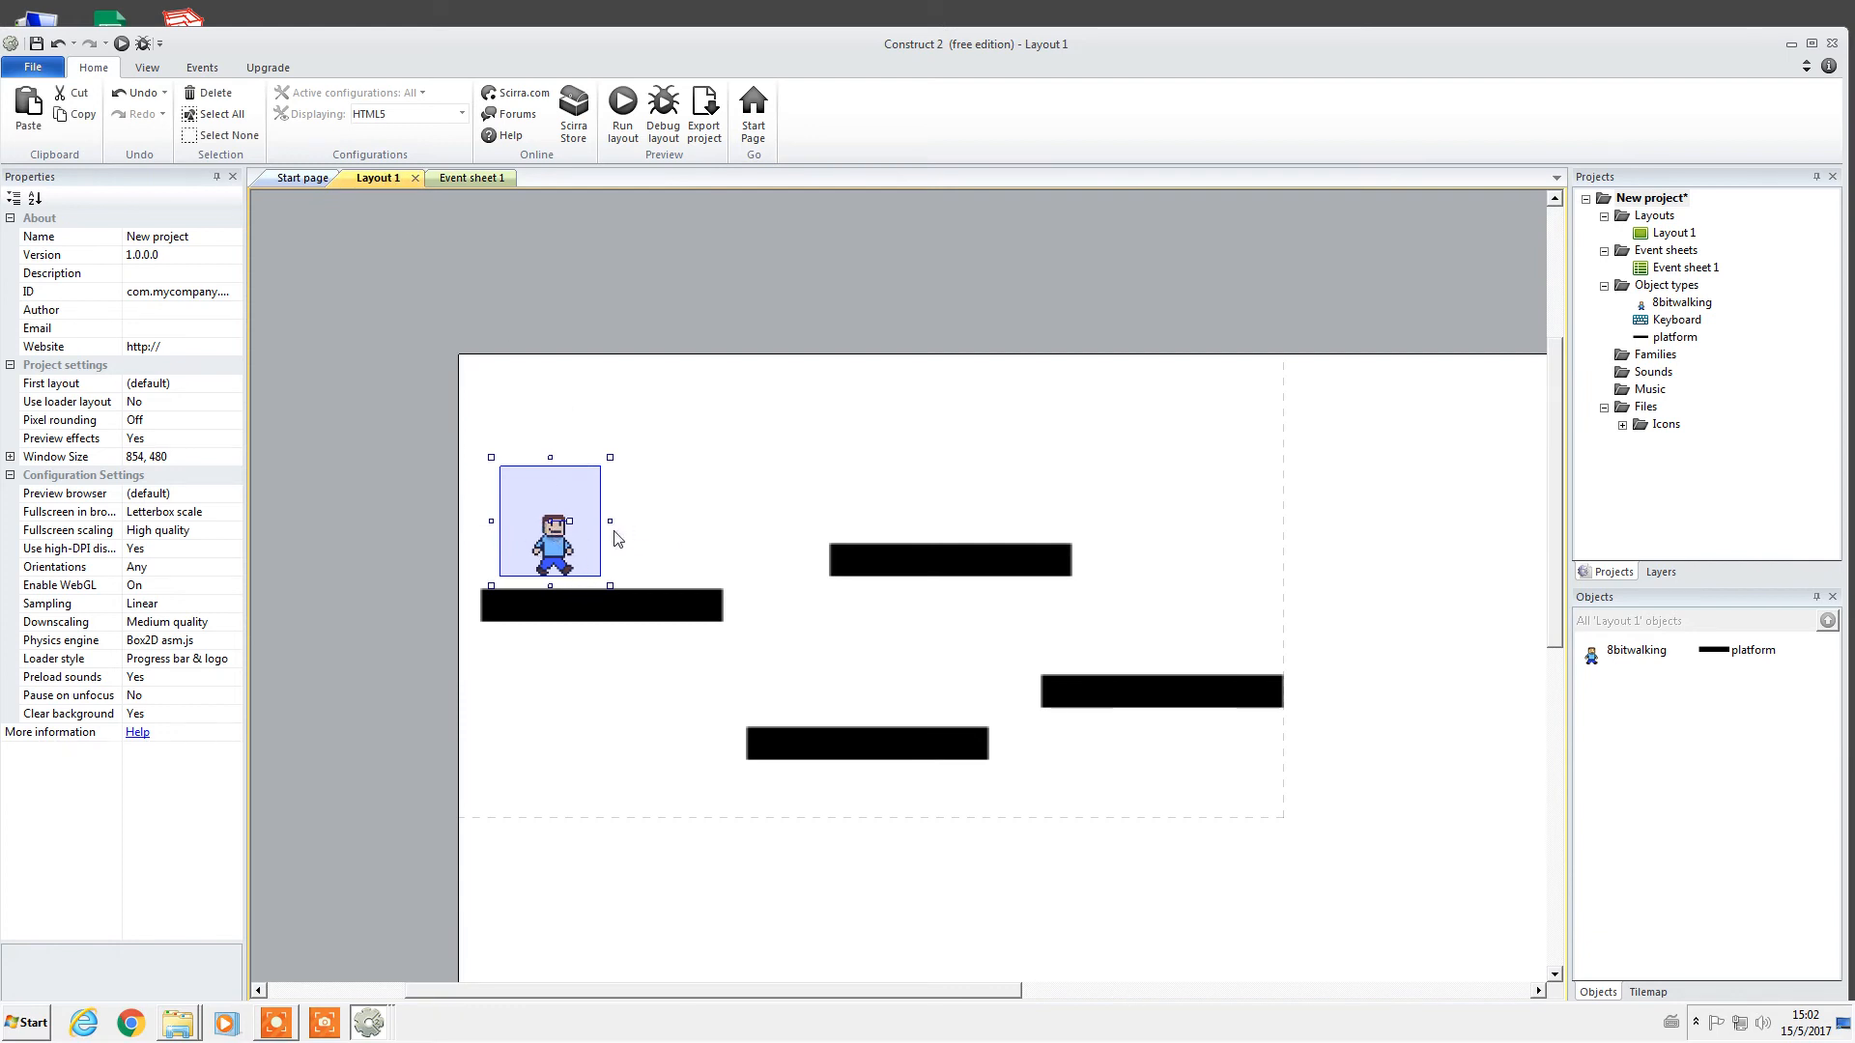
{"action": "left_click", "coordinate": [474, 178]}
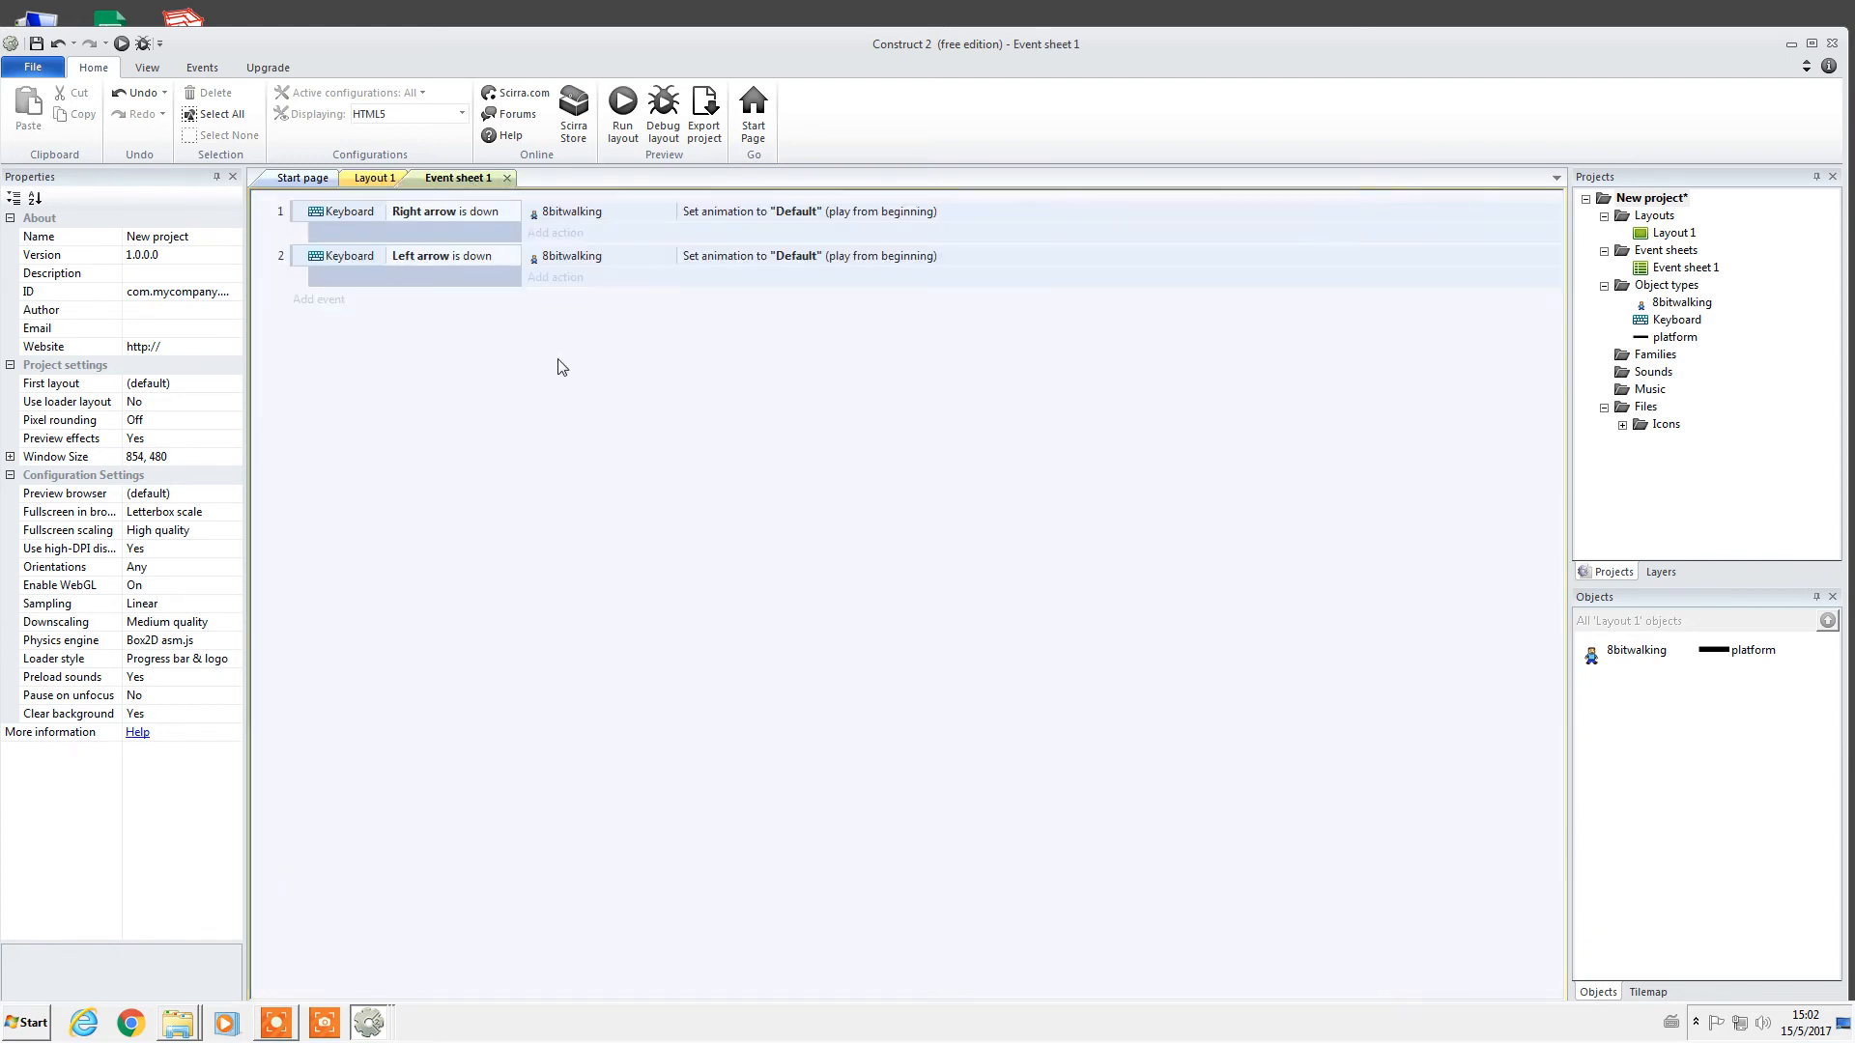
Add a Set mirrored action for 8bitwalking to the Left arrow event, with the state Mirrored.
{"action": "double_click", "coordinate": [565, 279]}
{"action": "double_click", "coordinate": [768, 388]}
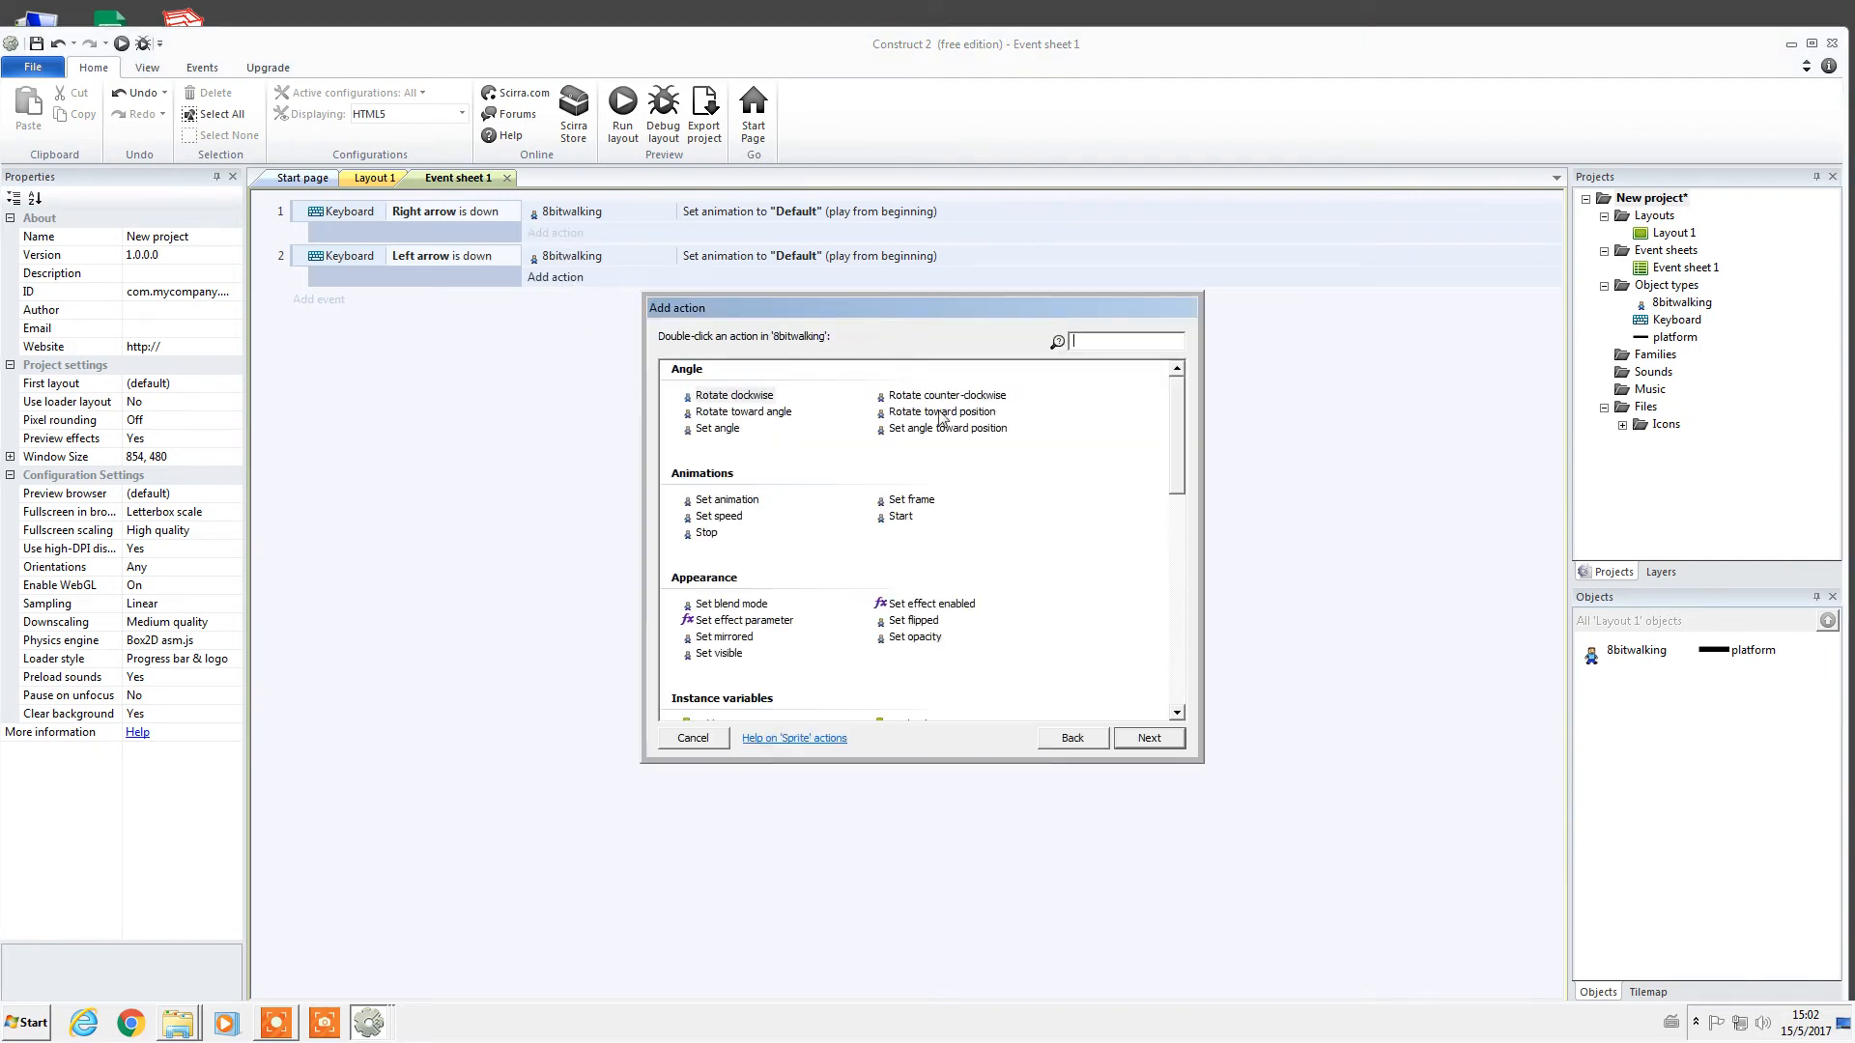
{"action": "left_click_drag", "start_coordinate": [1181, 439], "coordinate": [1188, 471]}
{"action": "double_click", "coordinate": [726, 566]}
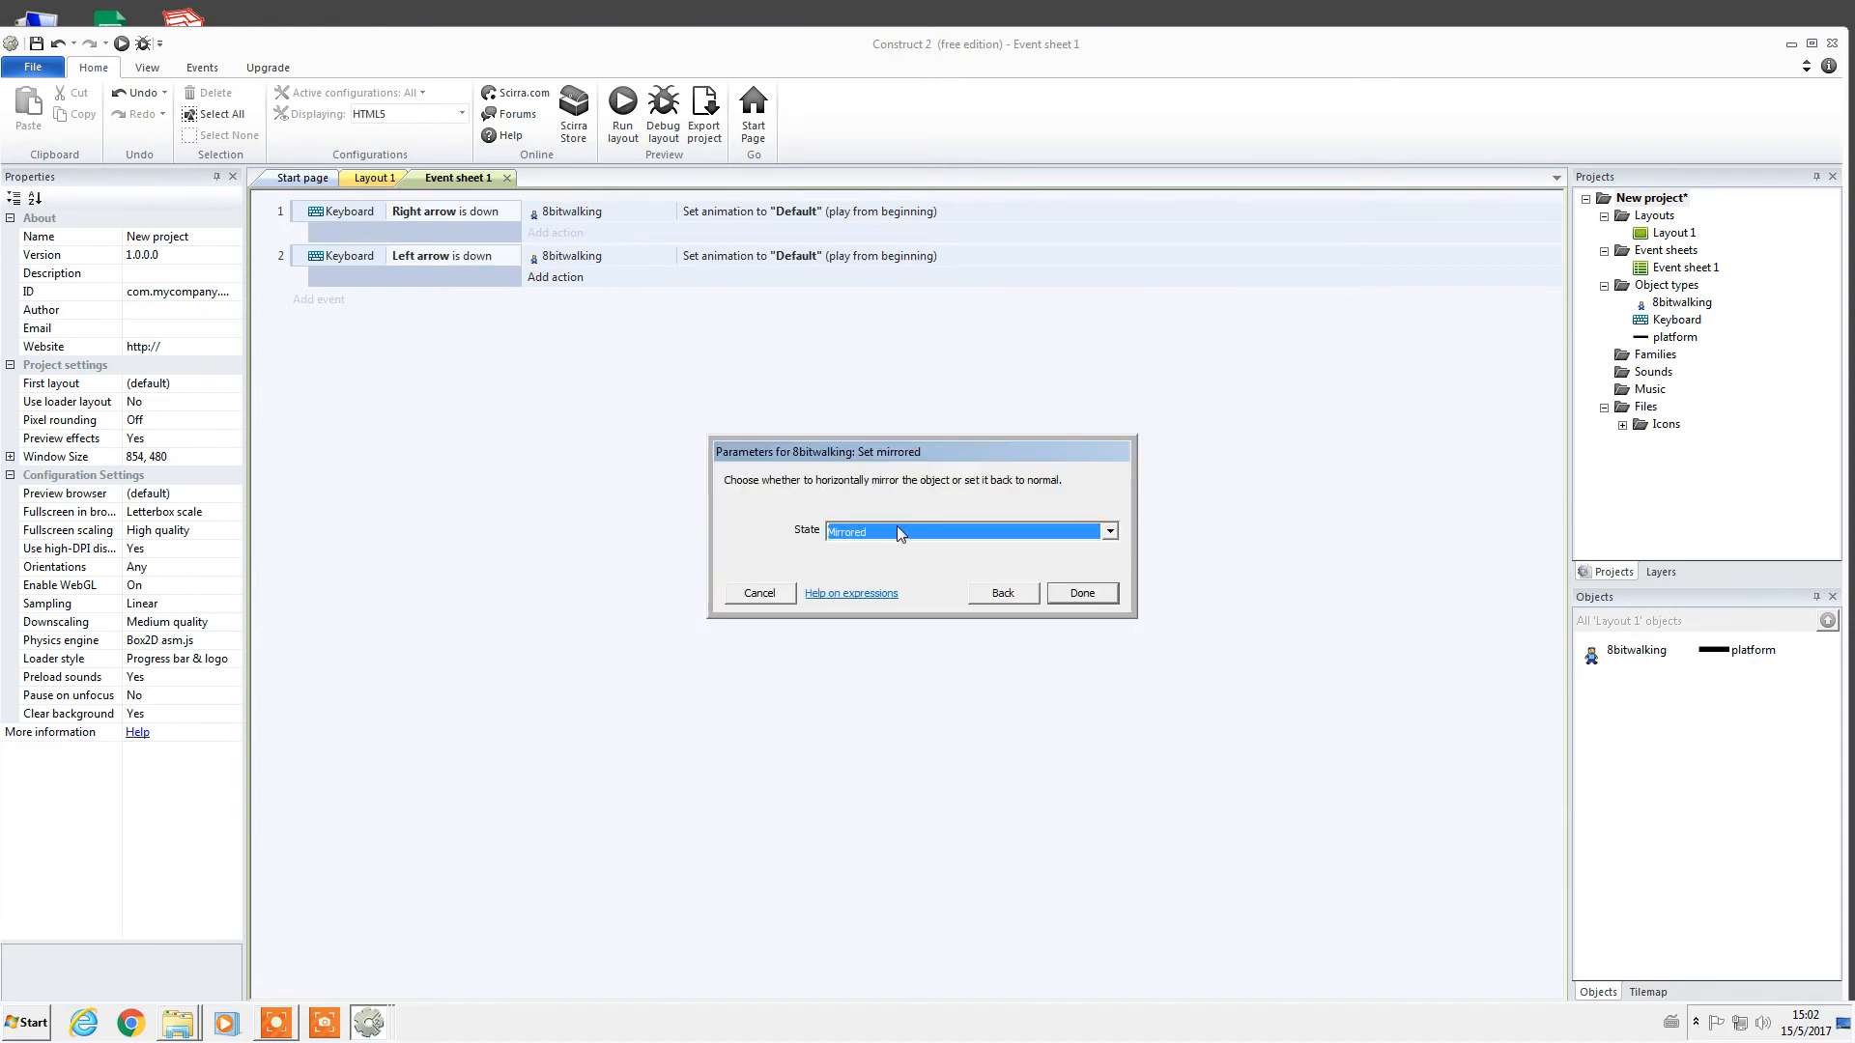
{"action": "left_click", "coordinate": [1082, 593]}
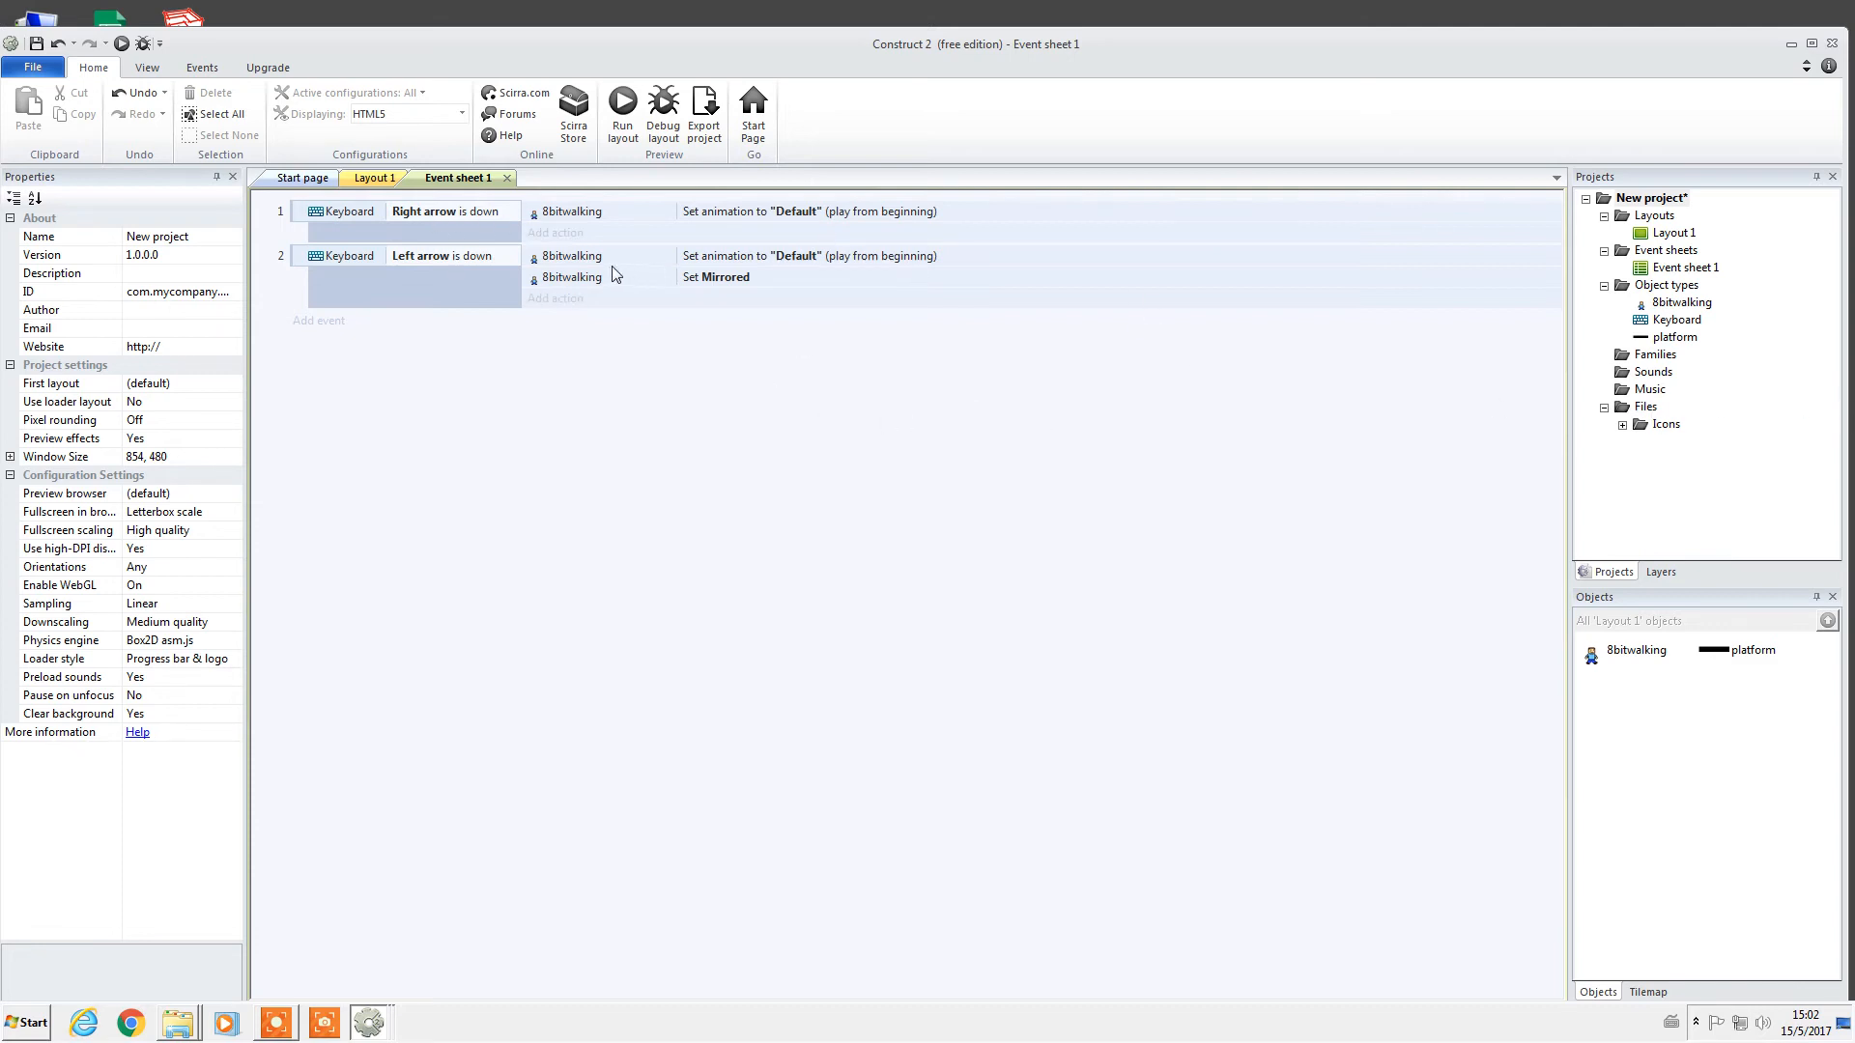
Add a Set mirrored action for 8bitwalking to the Right arrow event, with the state Not mirrored.
{"action": "left_click", "coordinate": [566, 234]}
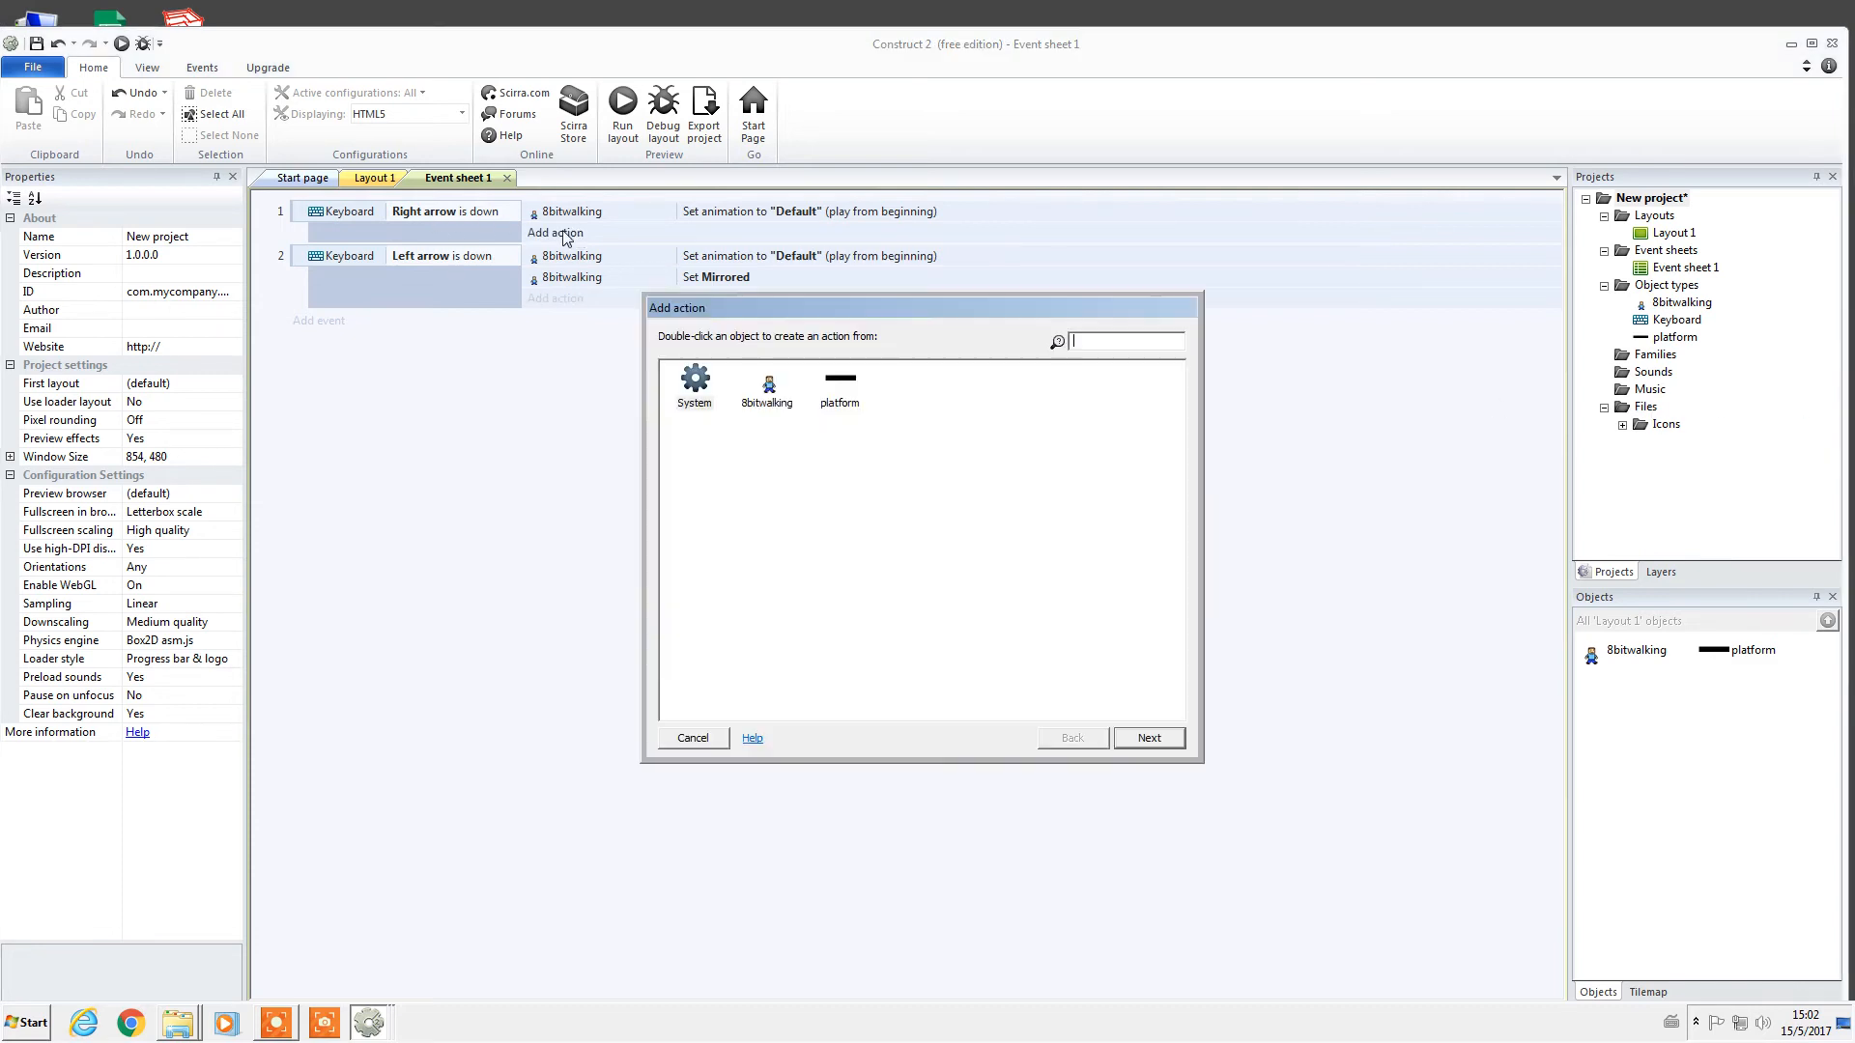
{"action": "double_click", "coordinate": [769, 392]}
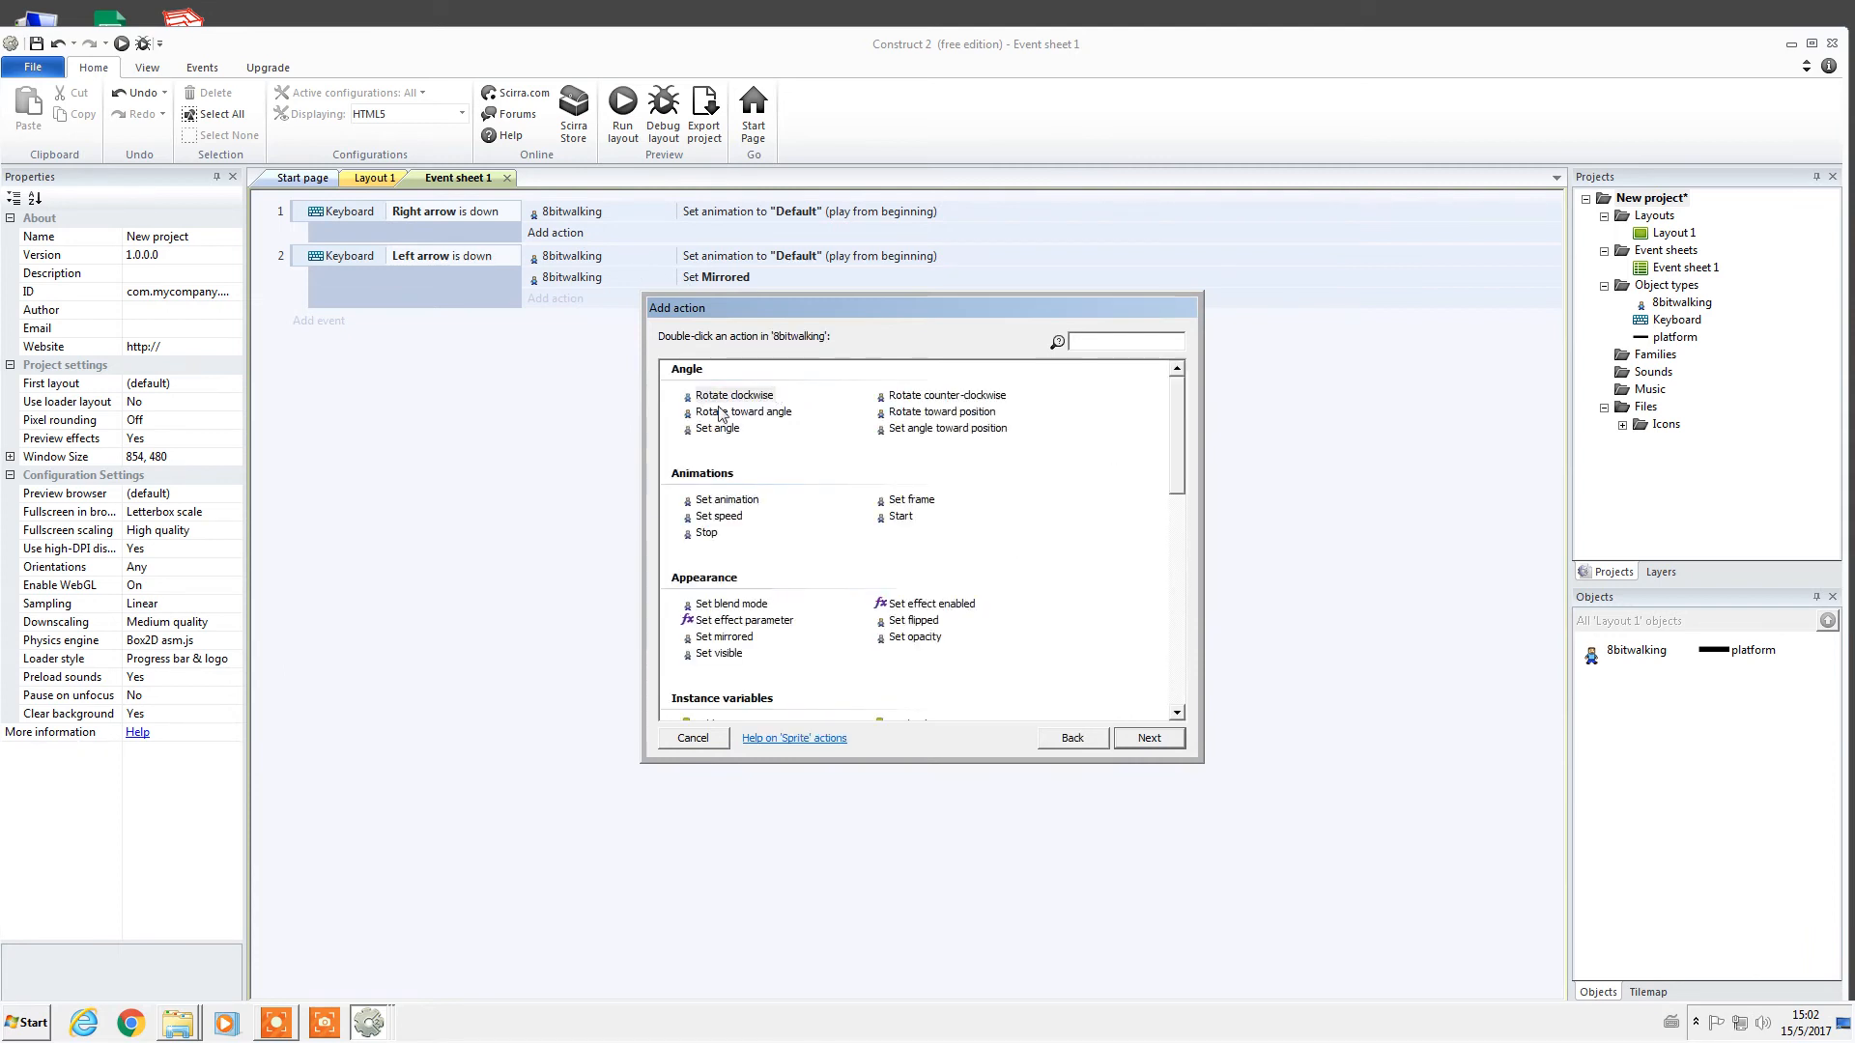
{"action": "double_click", "coordinate": [724, 637]}
{"action": "left_click", "coordinate": [1015, 532]}
{"action": "left_click", "coordinate": [986, 568]}
{"action": "left_click", "coordinate": [1082, 592]}
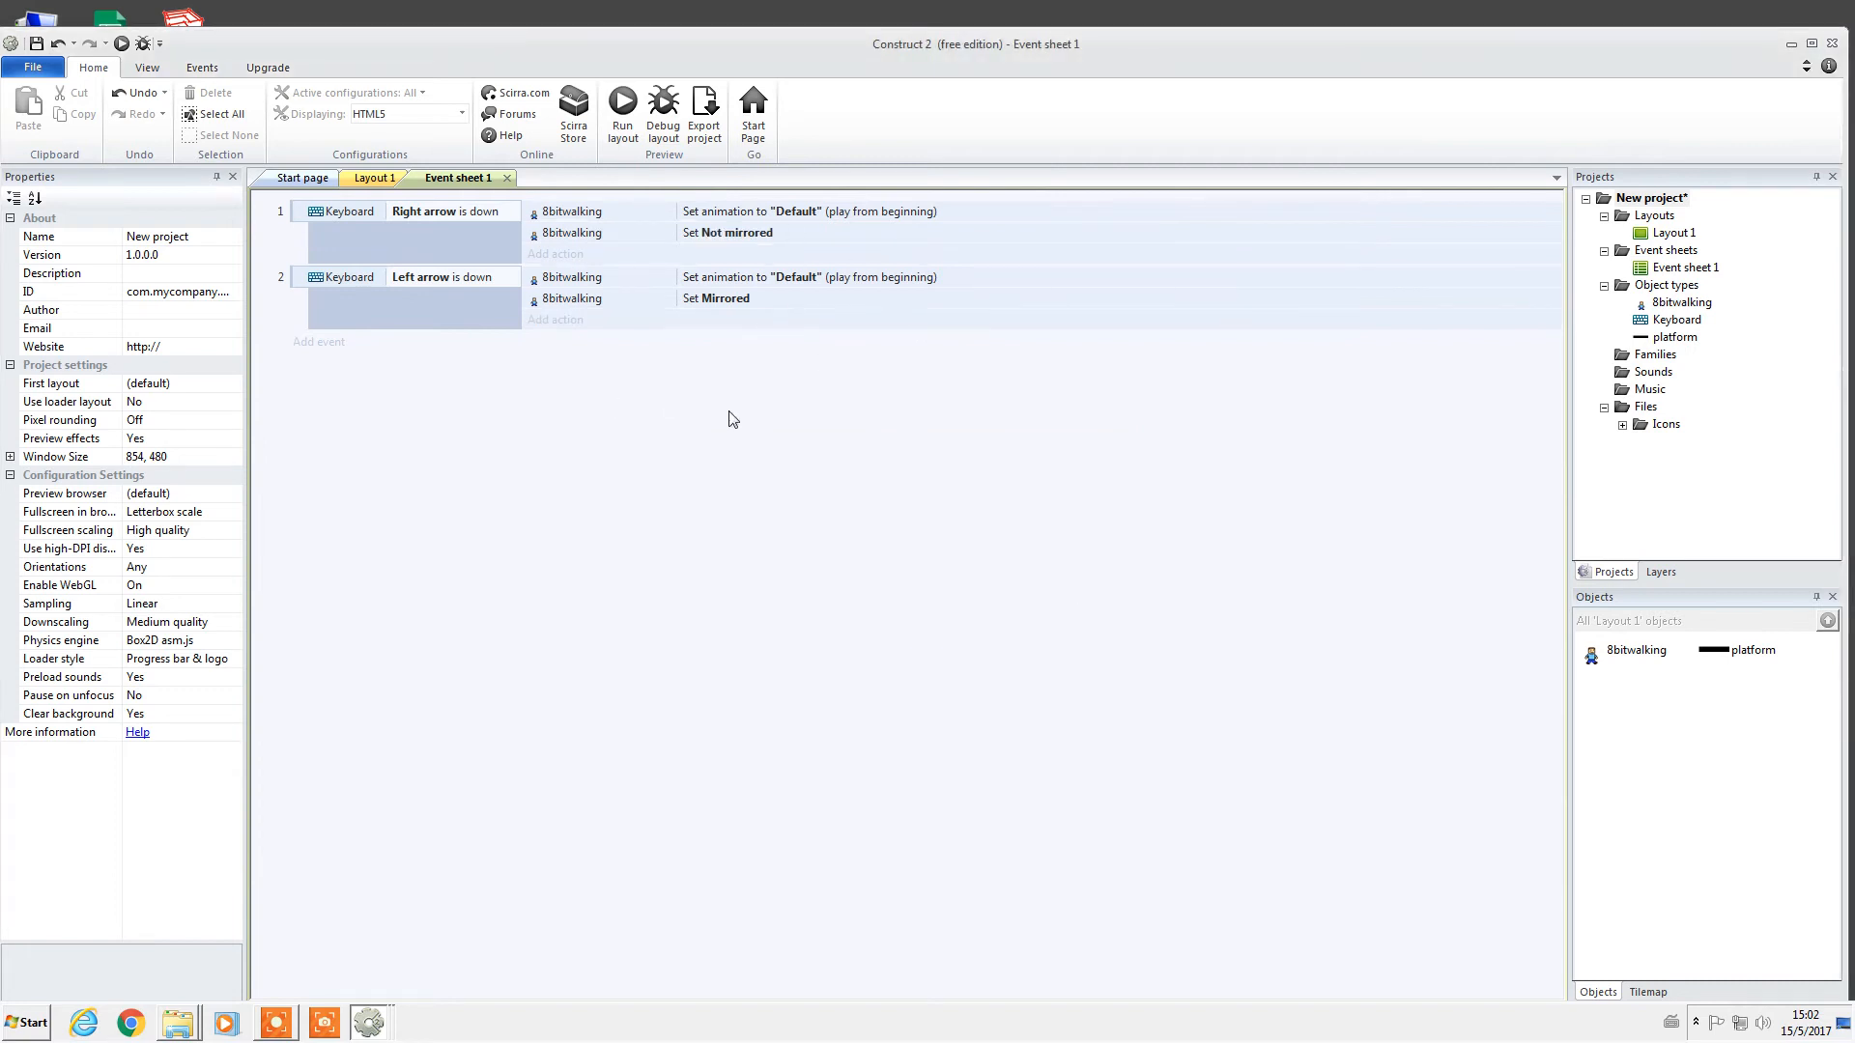
Run the layout, test the character's facing while walking and jumping in both directions, and close the preview.
{"action": "left_click", "coordinate": [622, 108]}
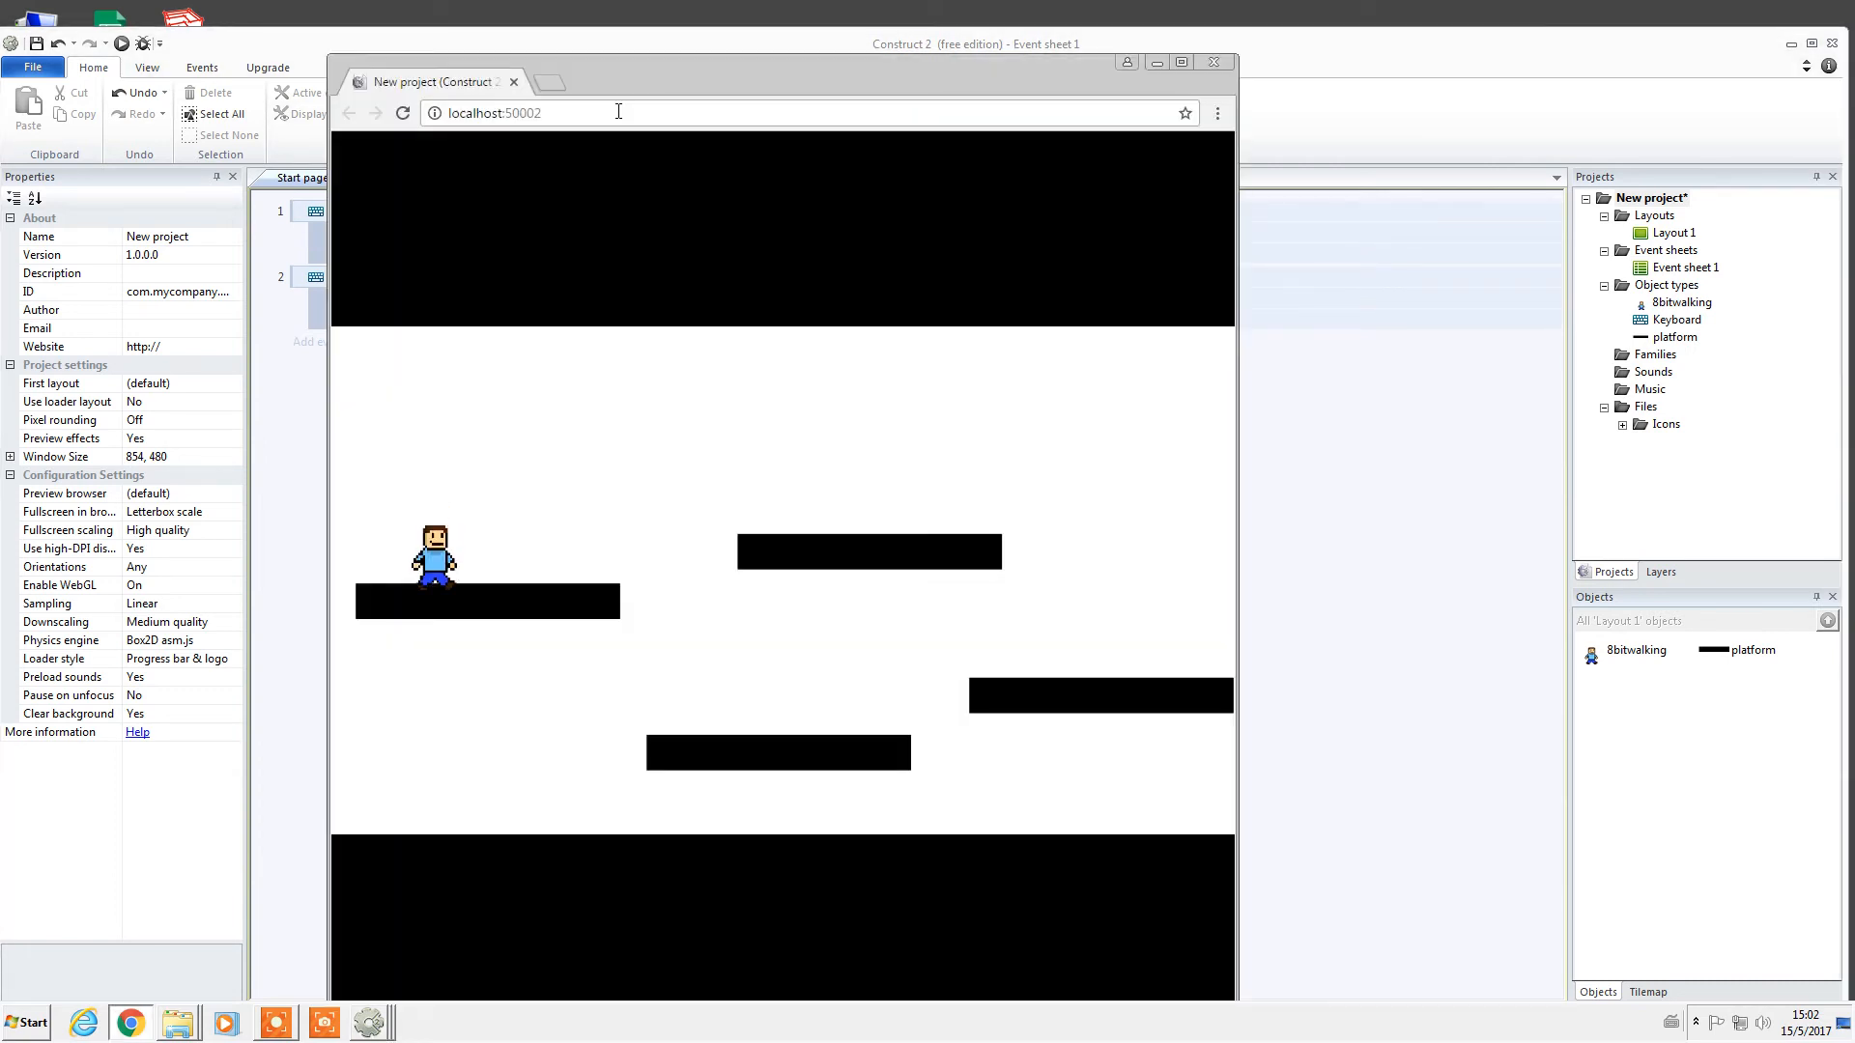
{"action": "key", "text": "Right"}
{"action": "key", "text": "Up"}
{"action": "key", "text": "Right"}
{"action": "key", "text": "Right"}
{"action": "key", "text": "Left"}
{"action": "key", "text": "Up"}
{"action": "key", "text": "Up"}
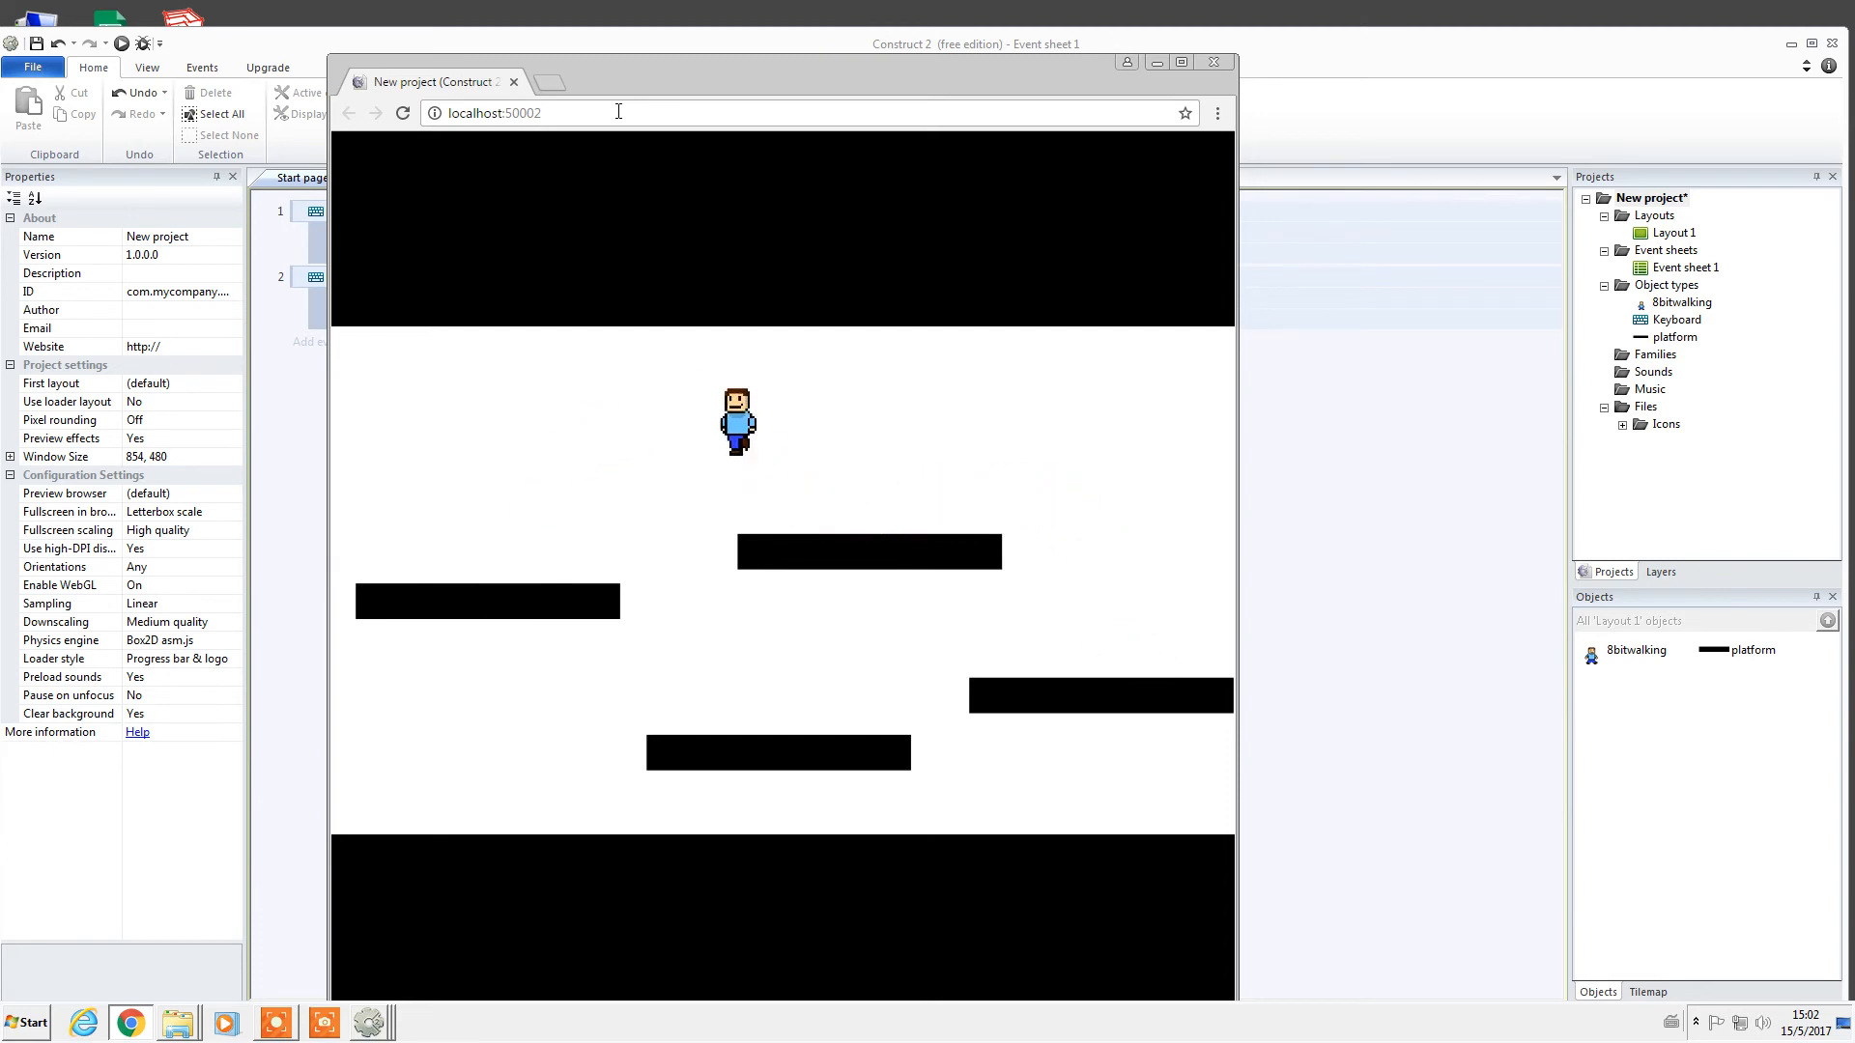
{"action": "key", "text": "Right"}
{"action": "key", "text": "Up"}
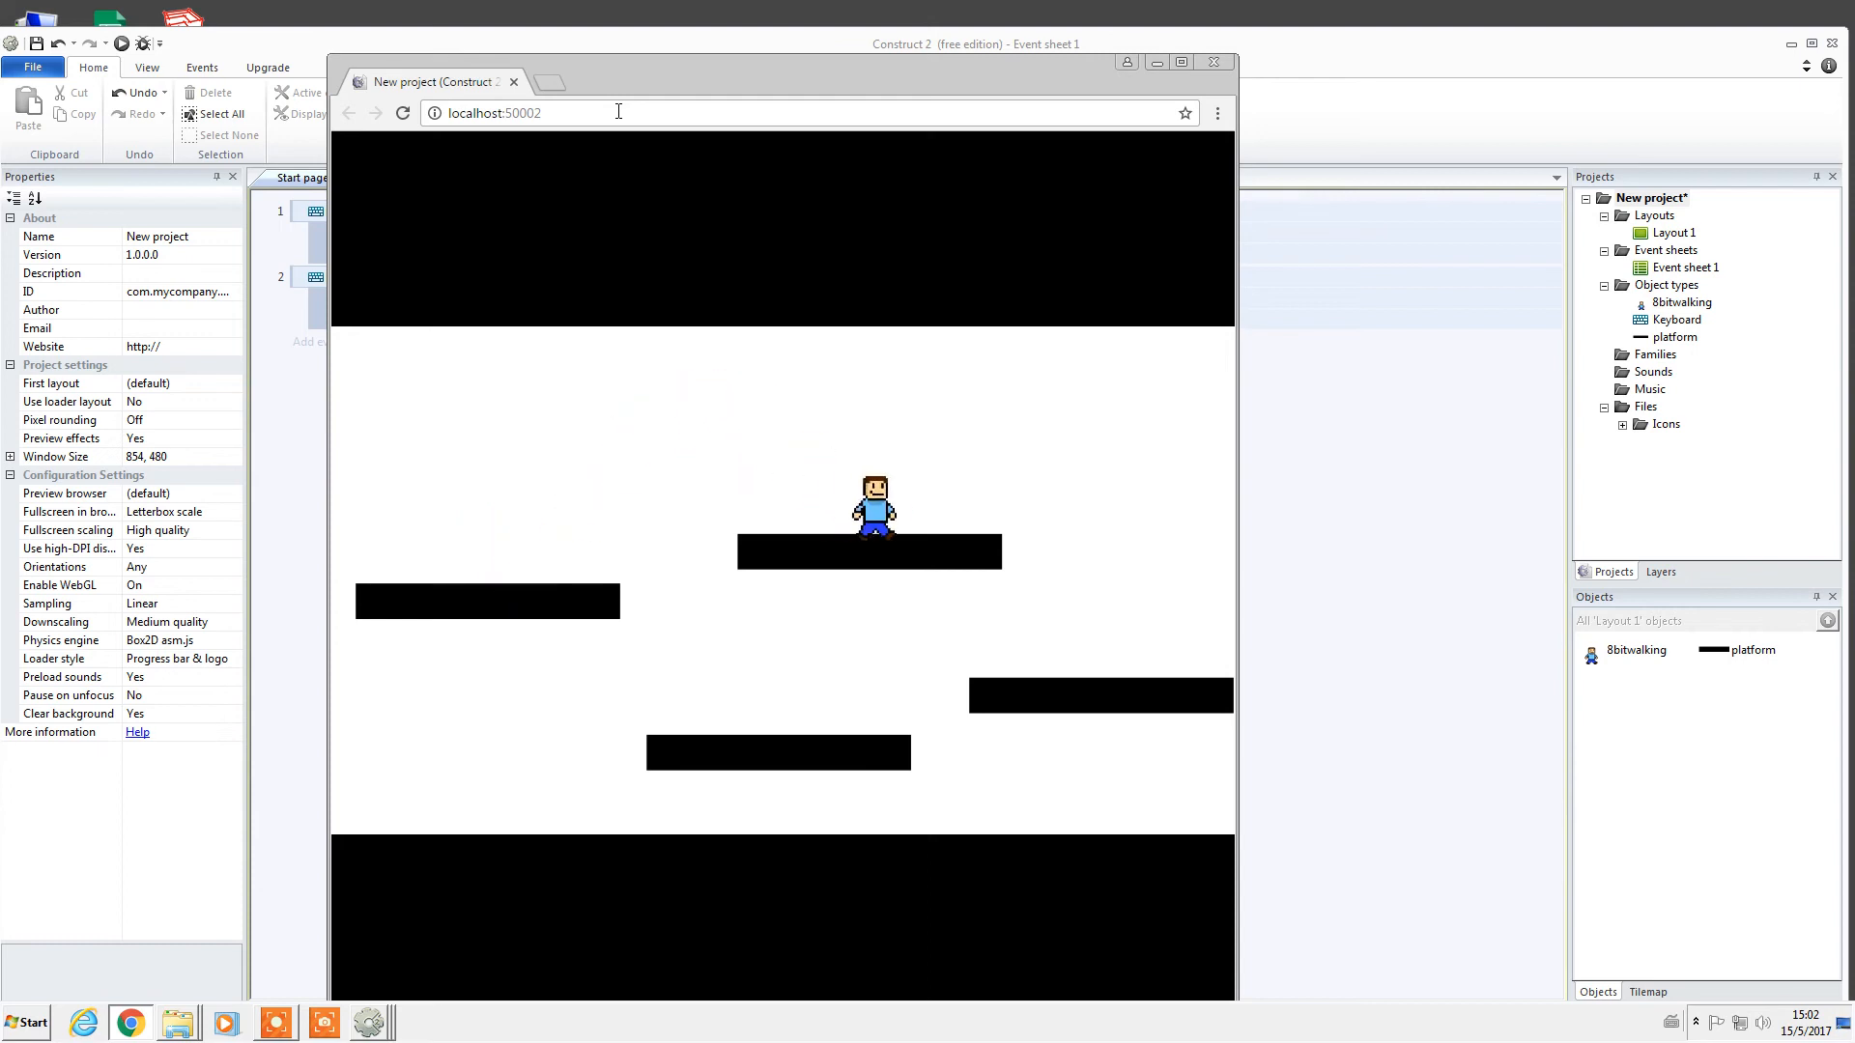
{"action": "left_click", "coordinate": [1214, 62]}
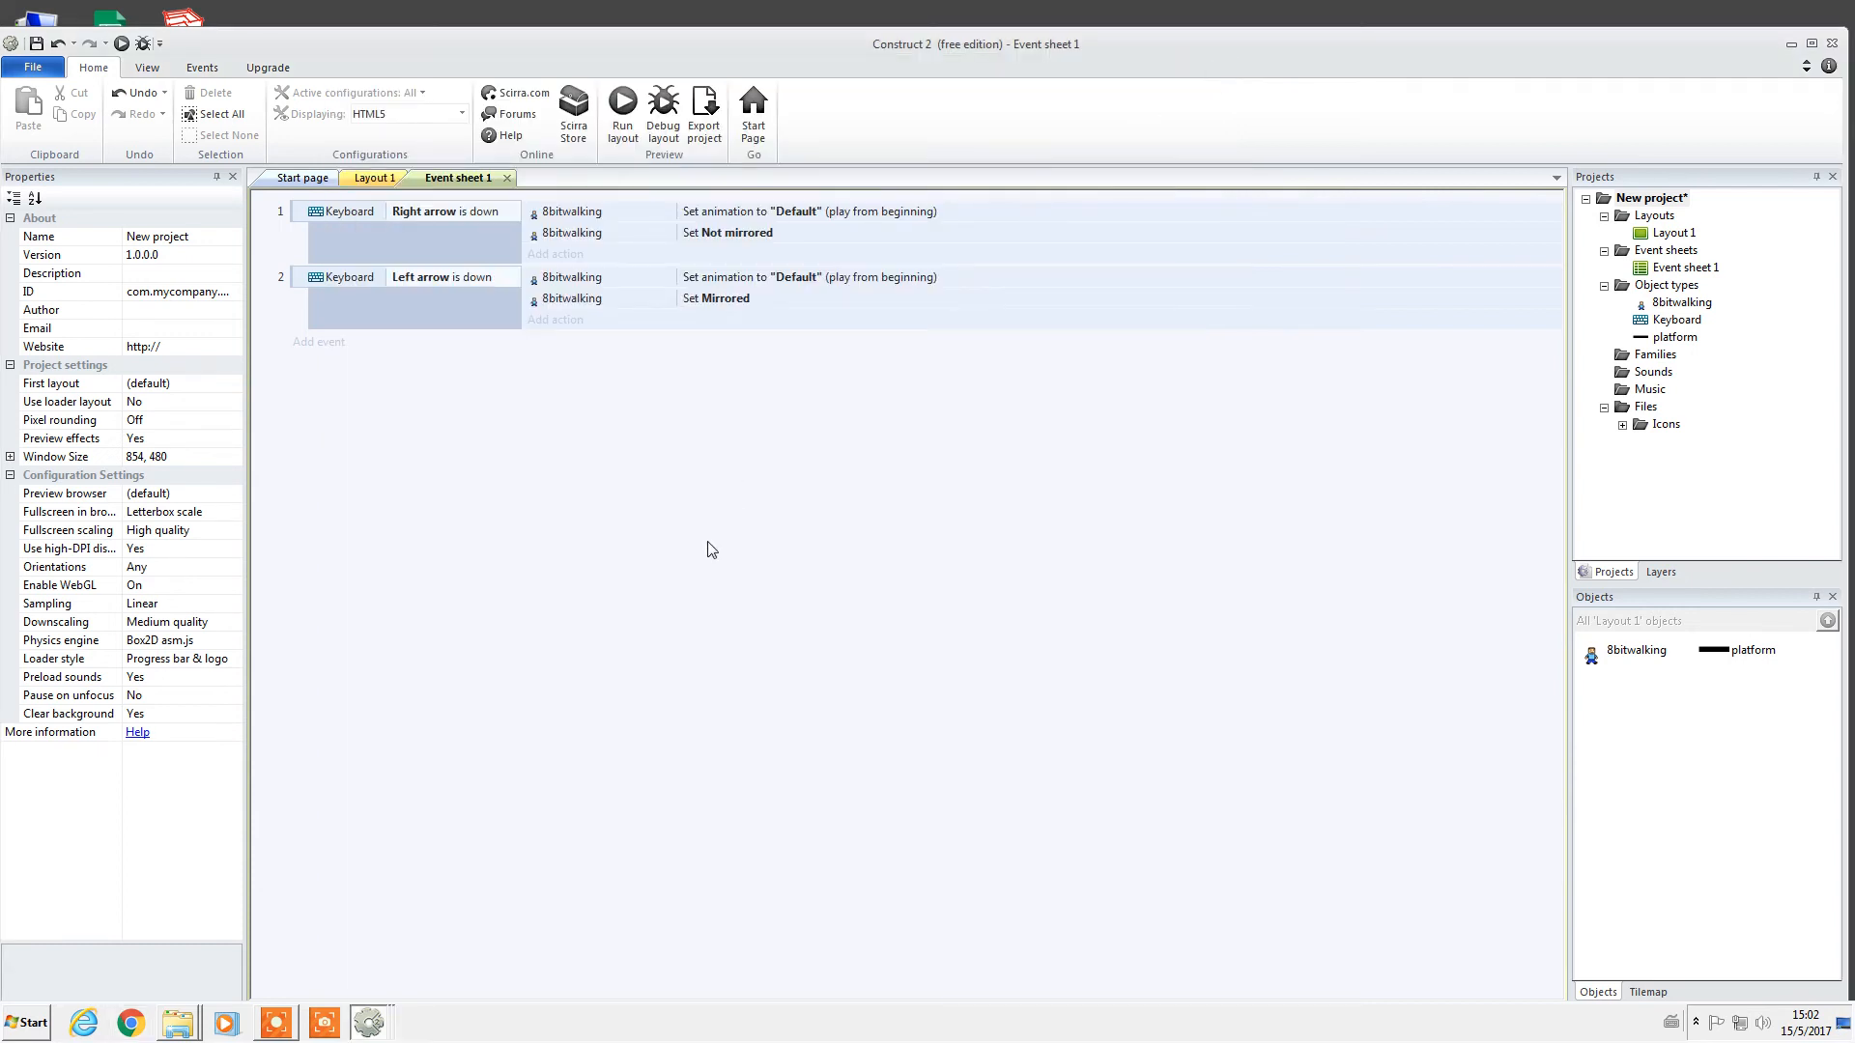
Set the speed of the 8bitwalking "Default" animation to 15 and its Loop property to Yes, and close the image editor.
{"action": "left_click", "coordinate": [1623, 657]}
{"action": "double_click", "coordinate": [1642, 659]}
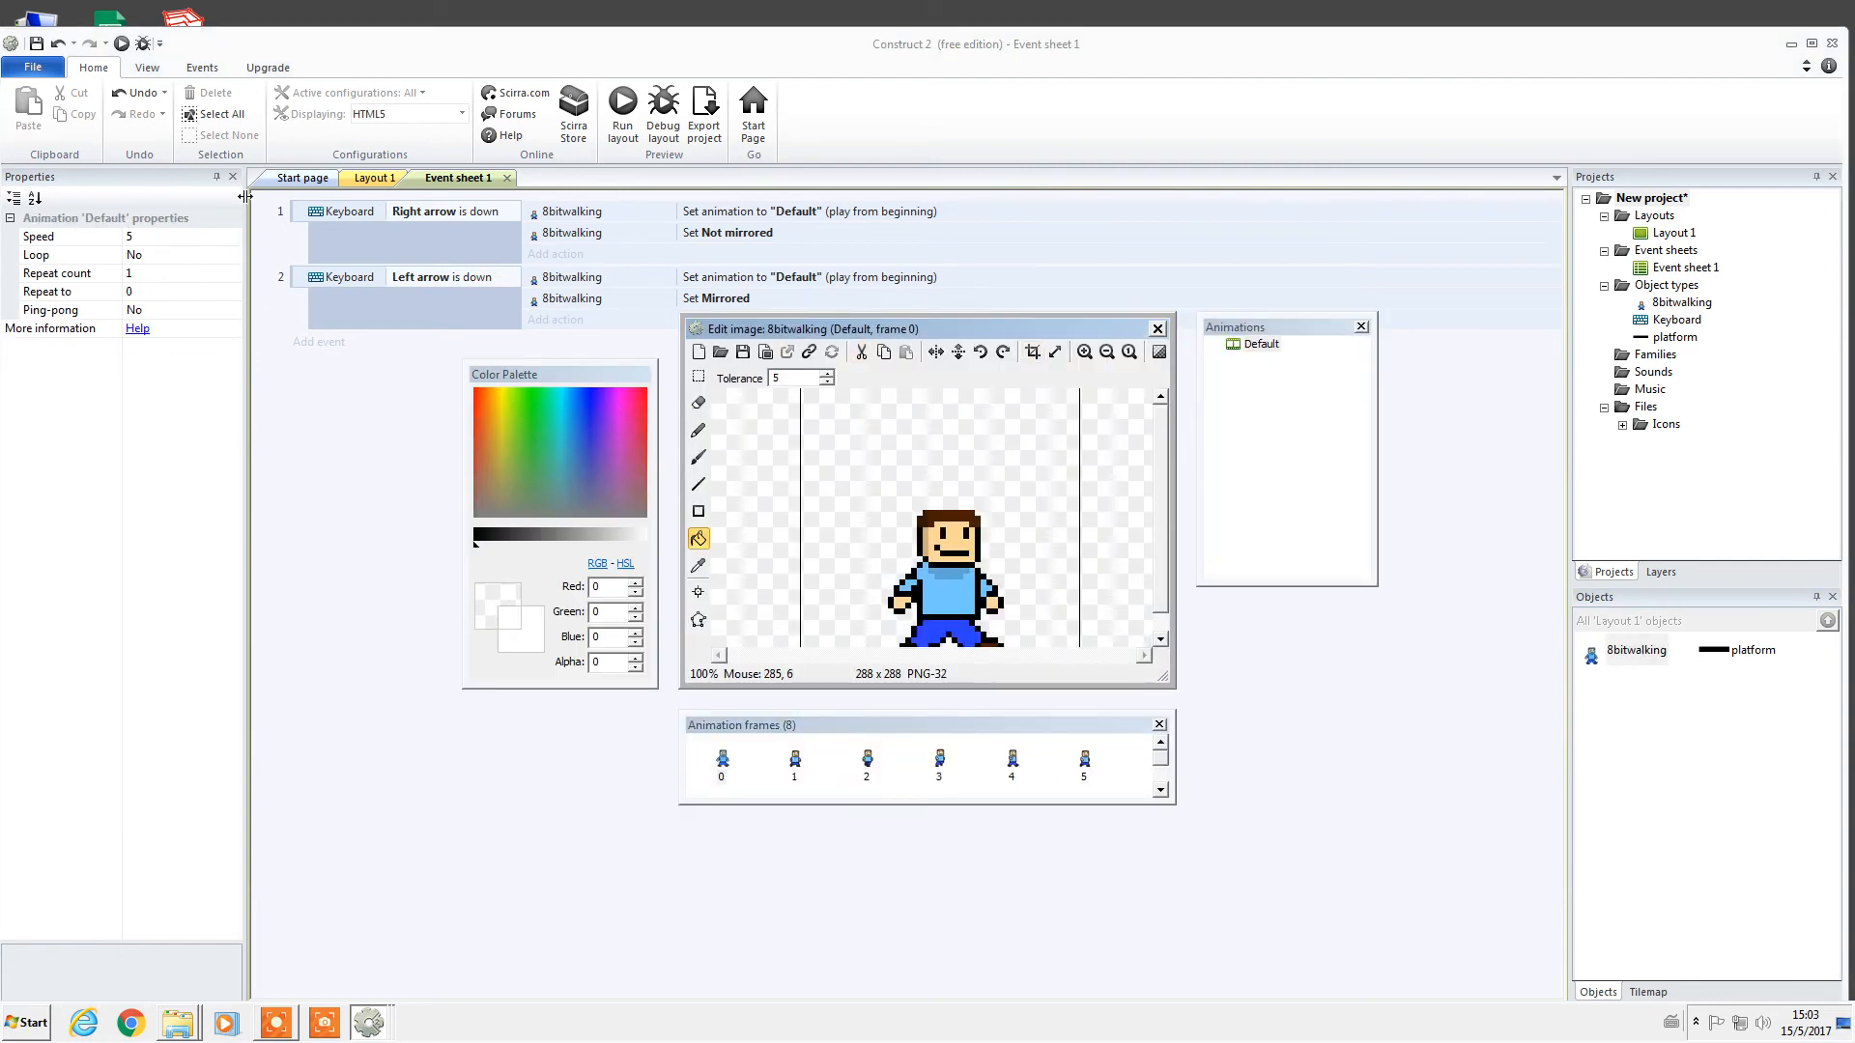
{"action": "left_click", "coordinate": [135, 236]}
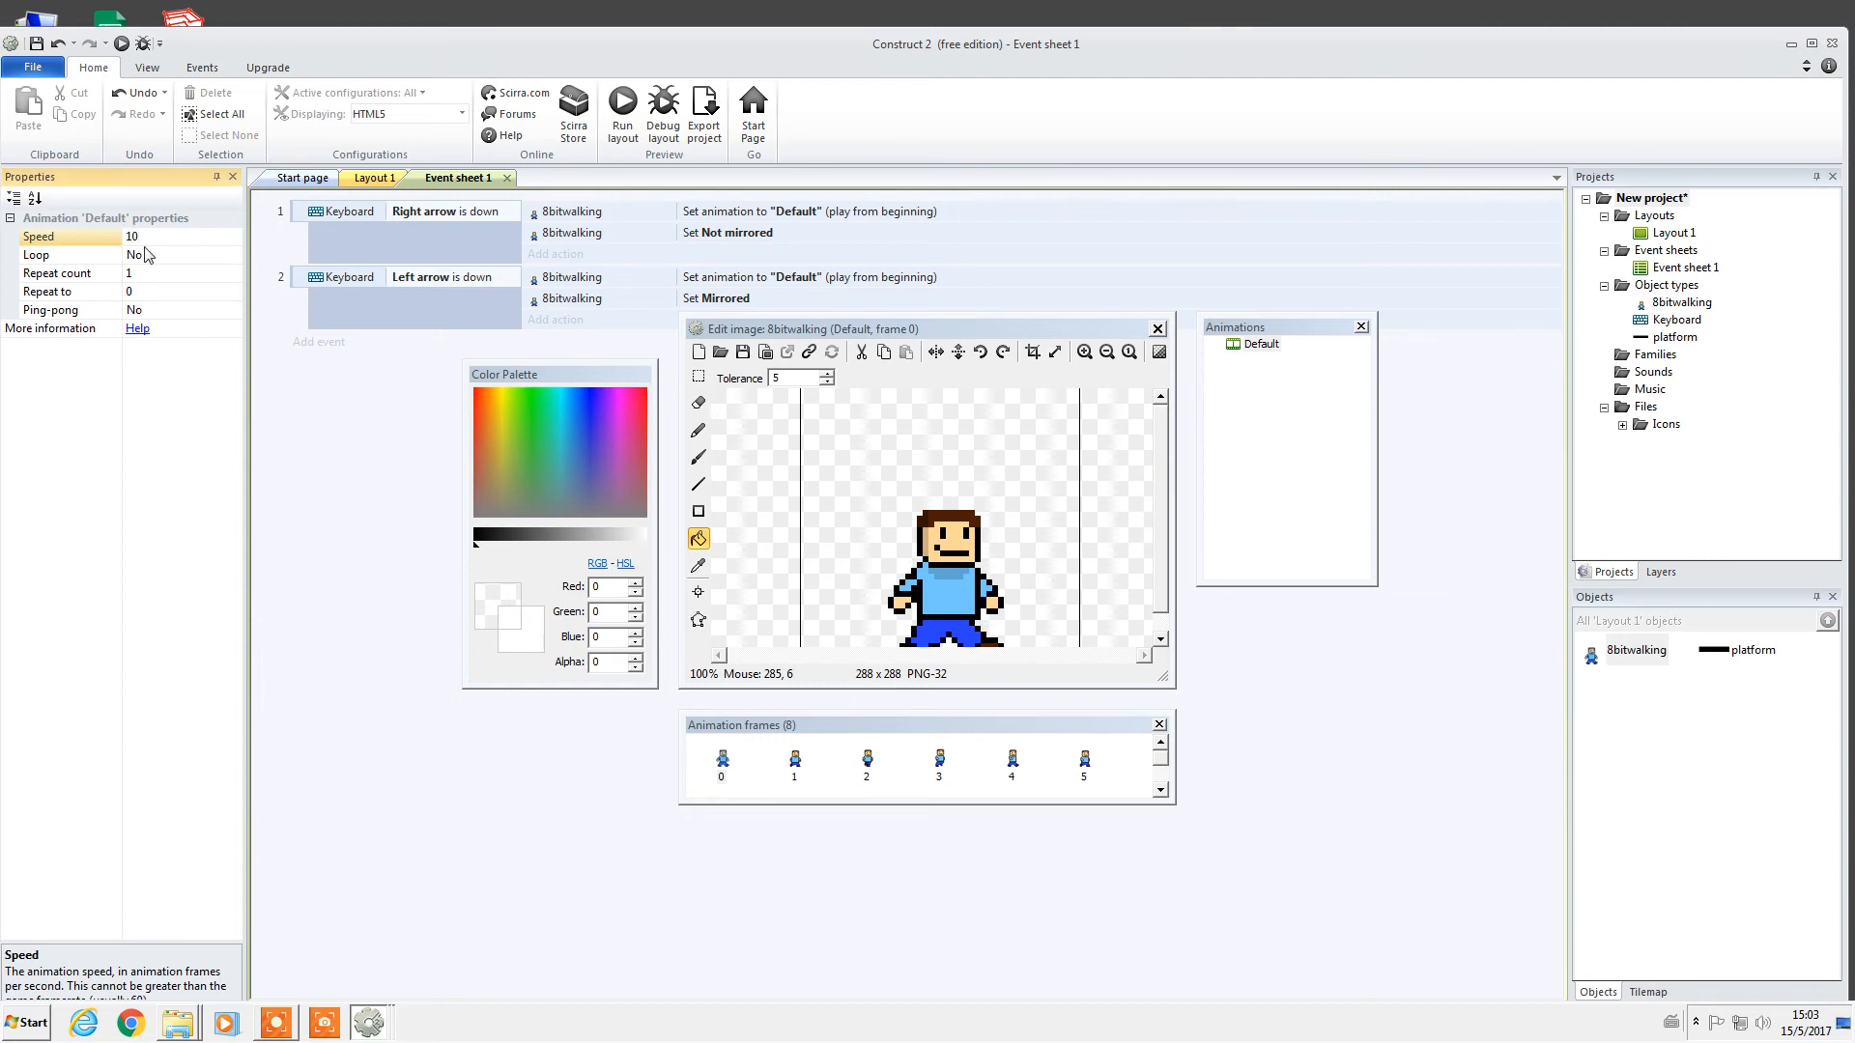
{"action": "left_click", "coordinate": [222, 255]}
{"action": "left_click", "coordinate": [234, 255]}
{"action": "left_click", "coordinate": [200, 280]}
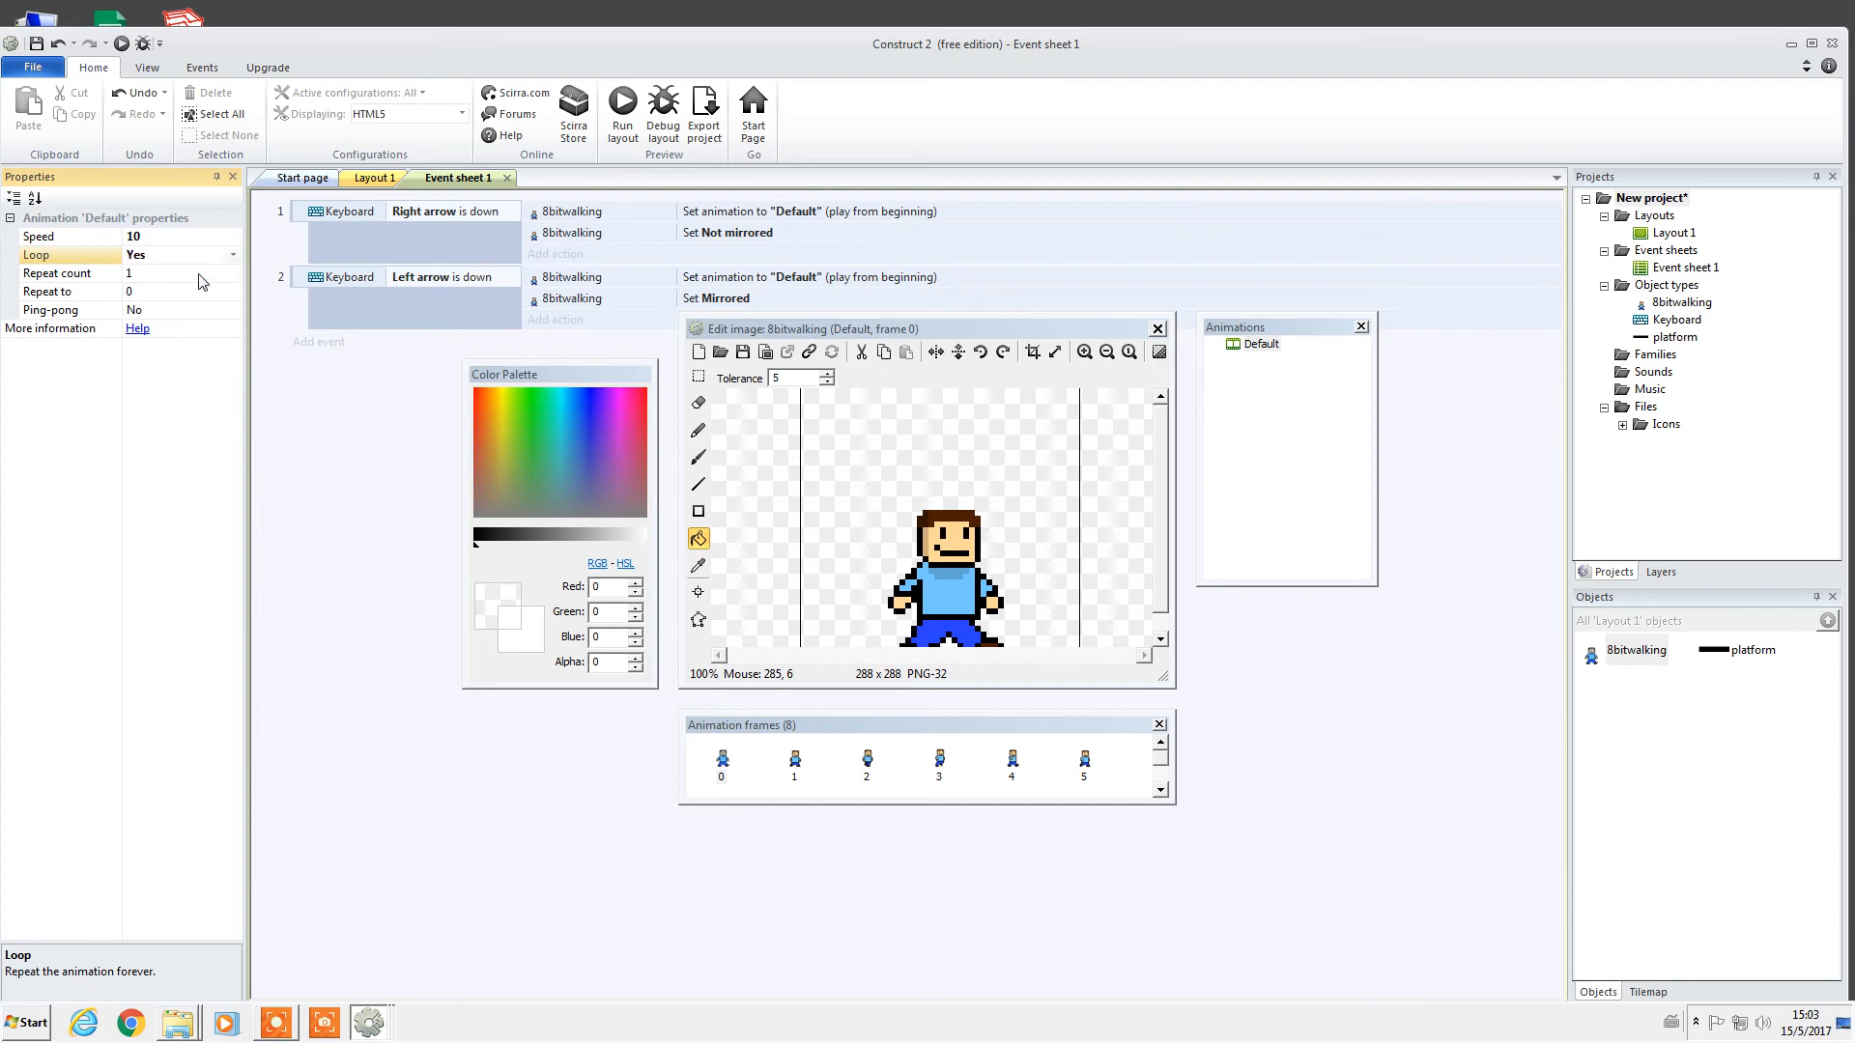
{"action": "left_click", "coordinate": [160, 235]}
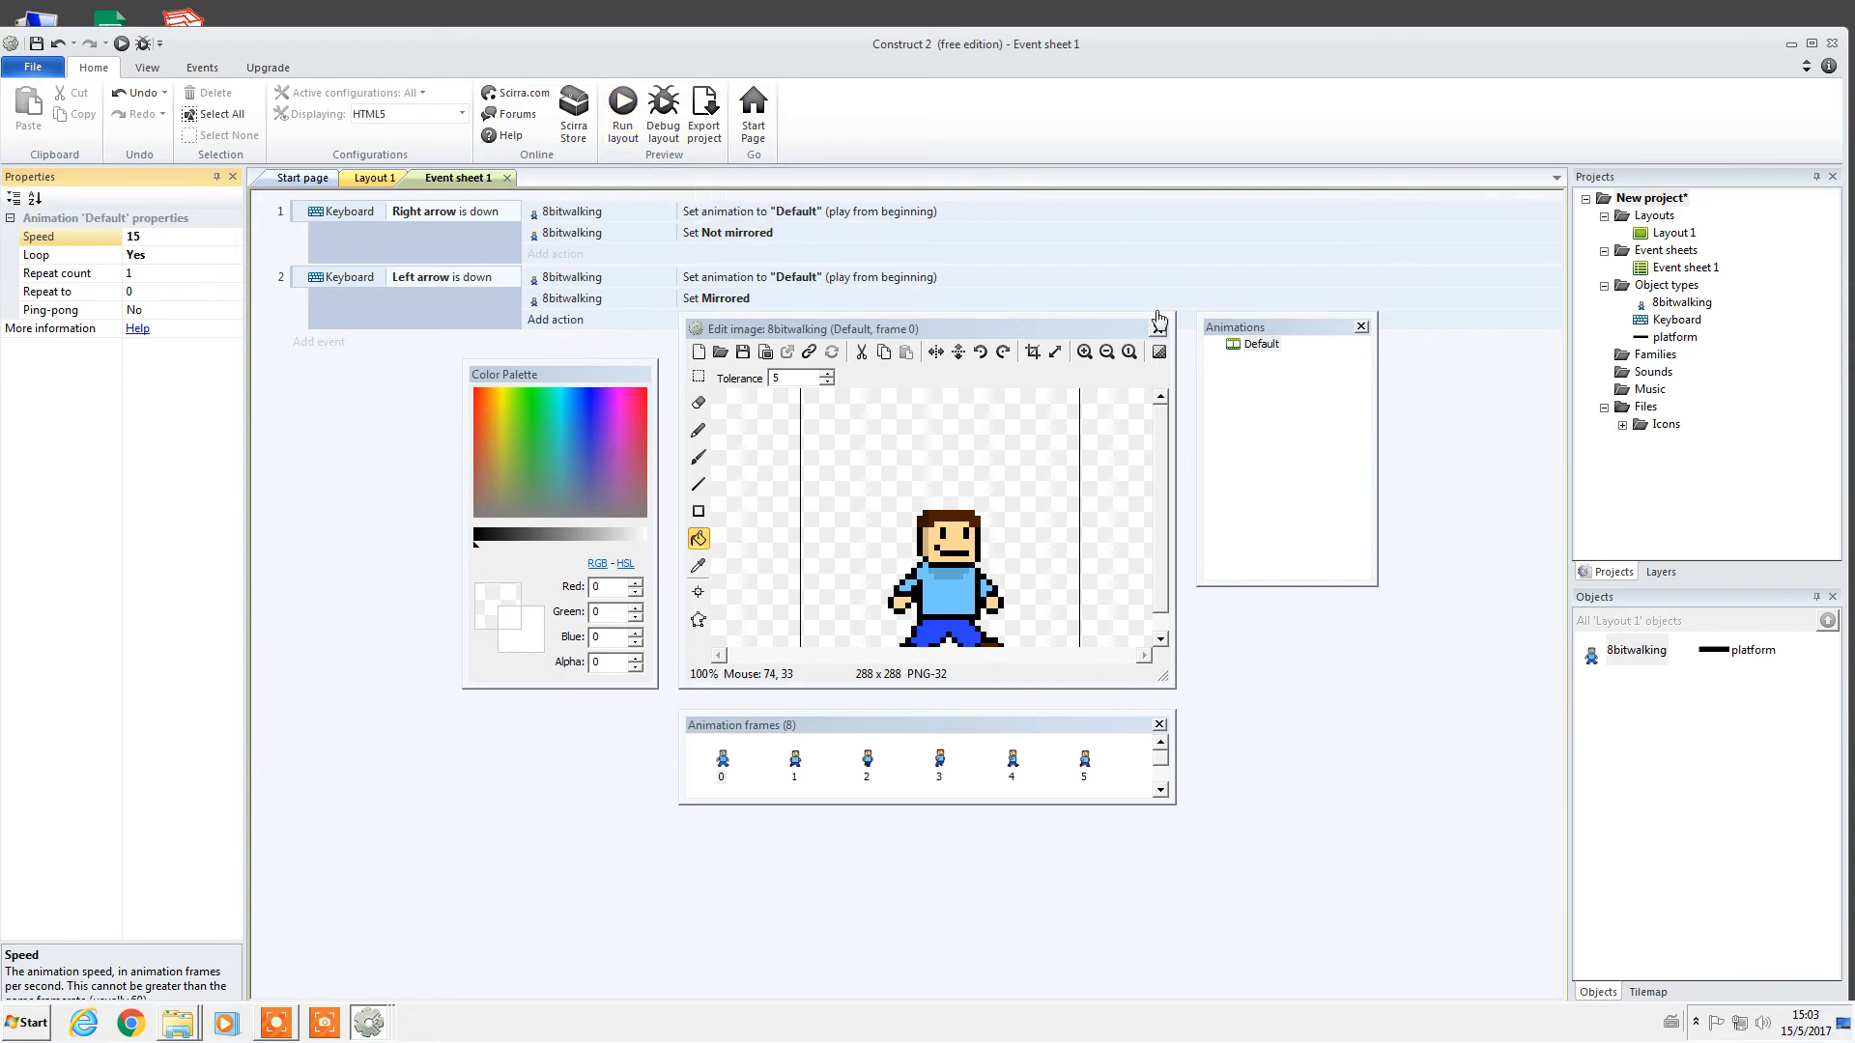
{"action": "left_click", "coordinate": [1158, 329]}
Preview the layout with the new animation settings, move the character across the platforms, reload the page, and close the preview.
{"action": "left_click", "coordinate": [622, 106]}
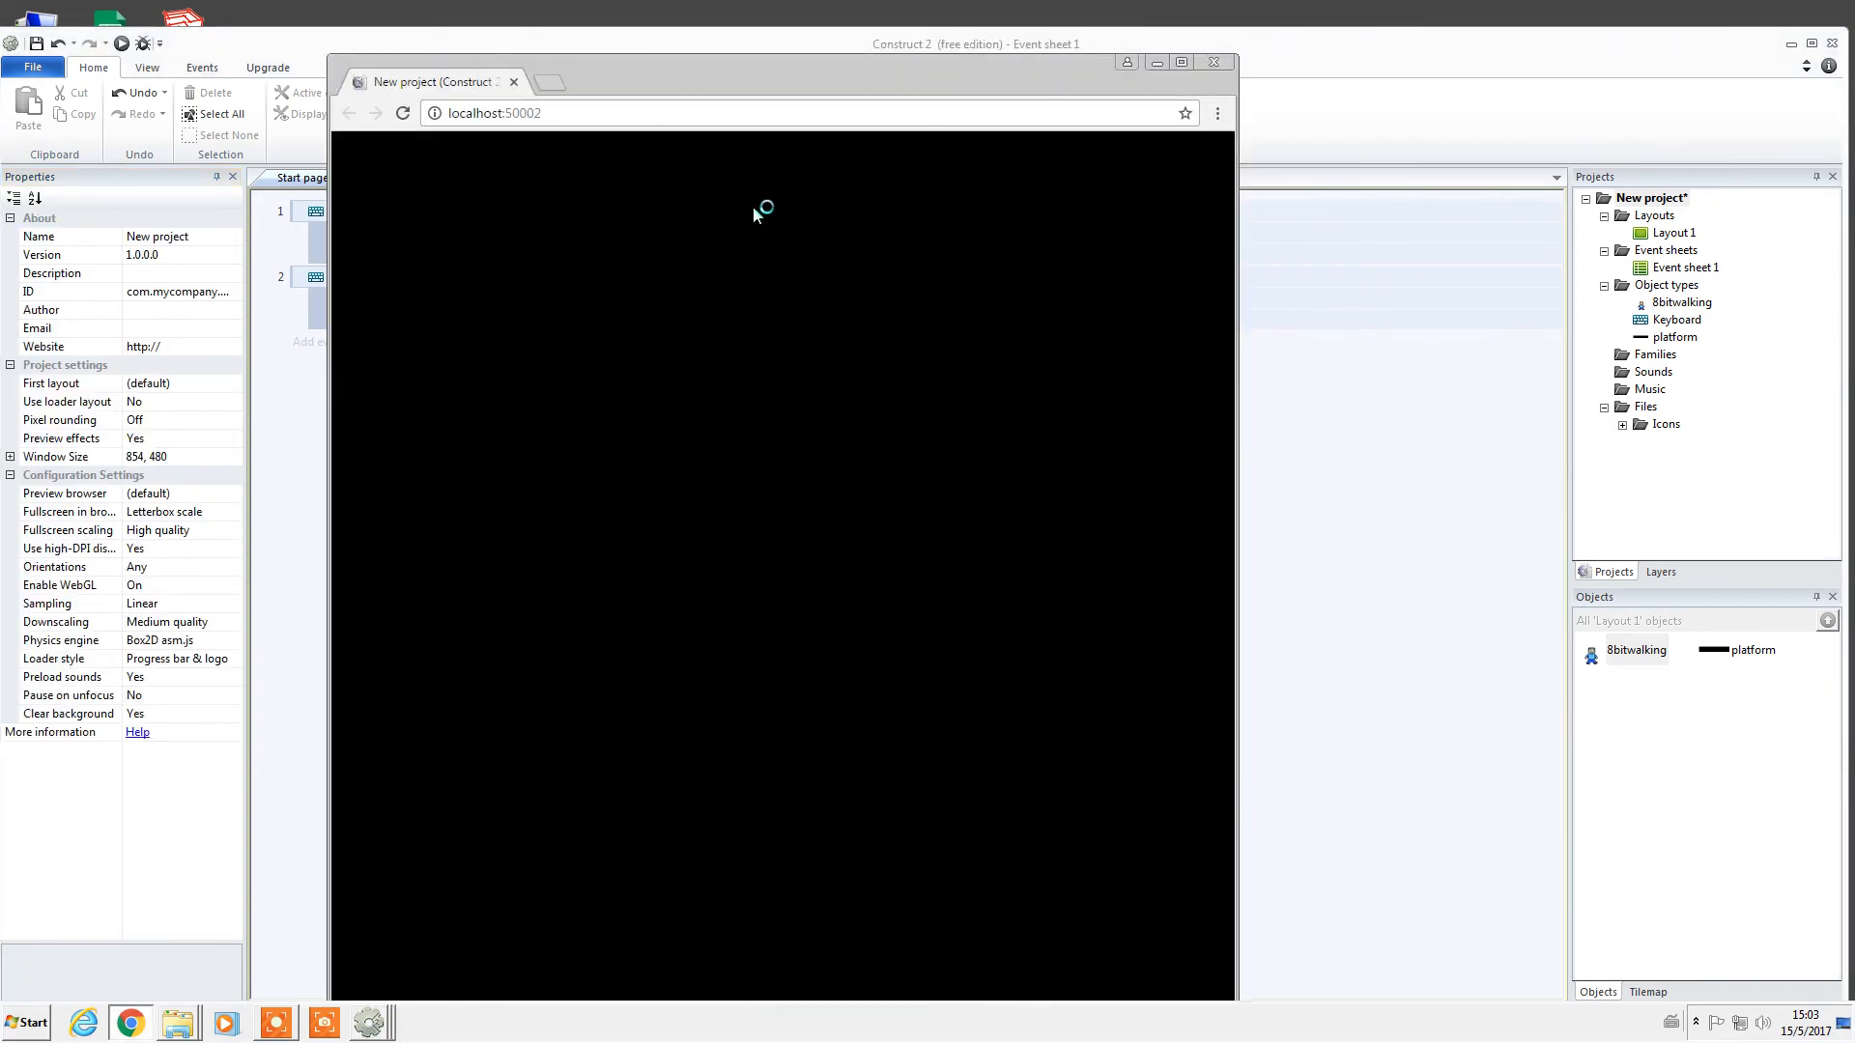
{"action": "key", "text": "Right"}
{"action": "key", "text": "Up"}
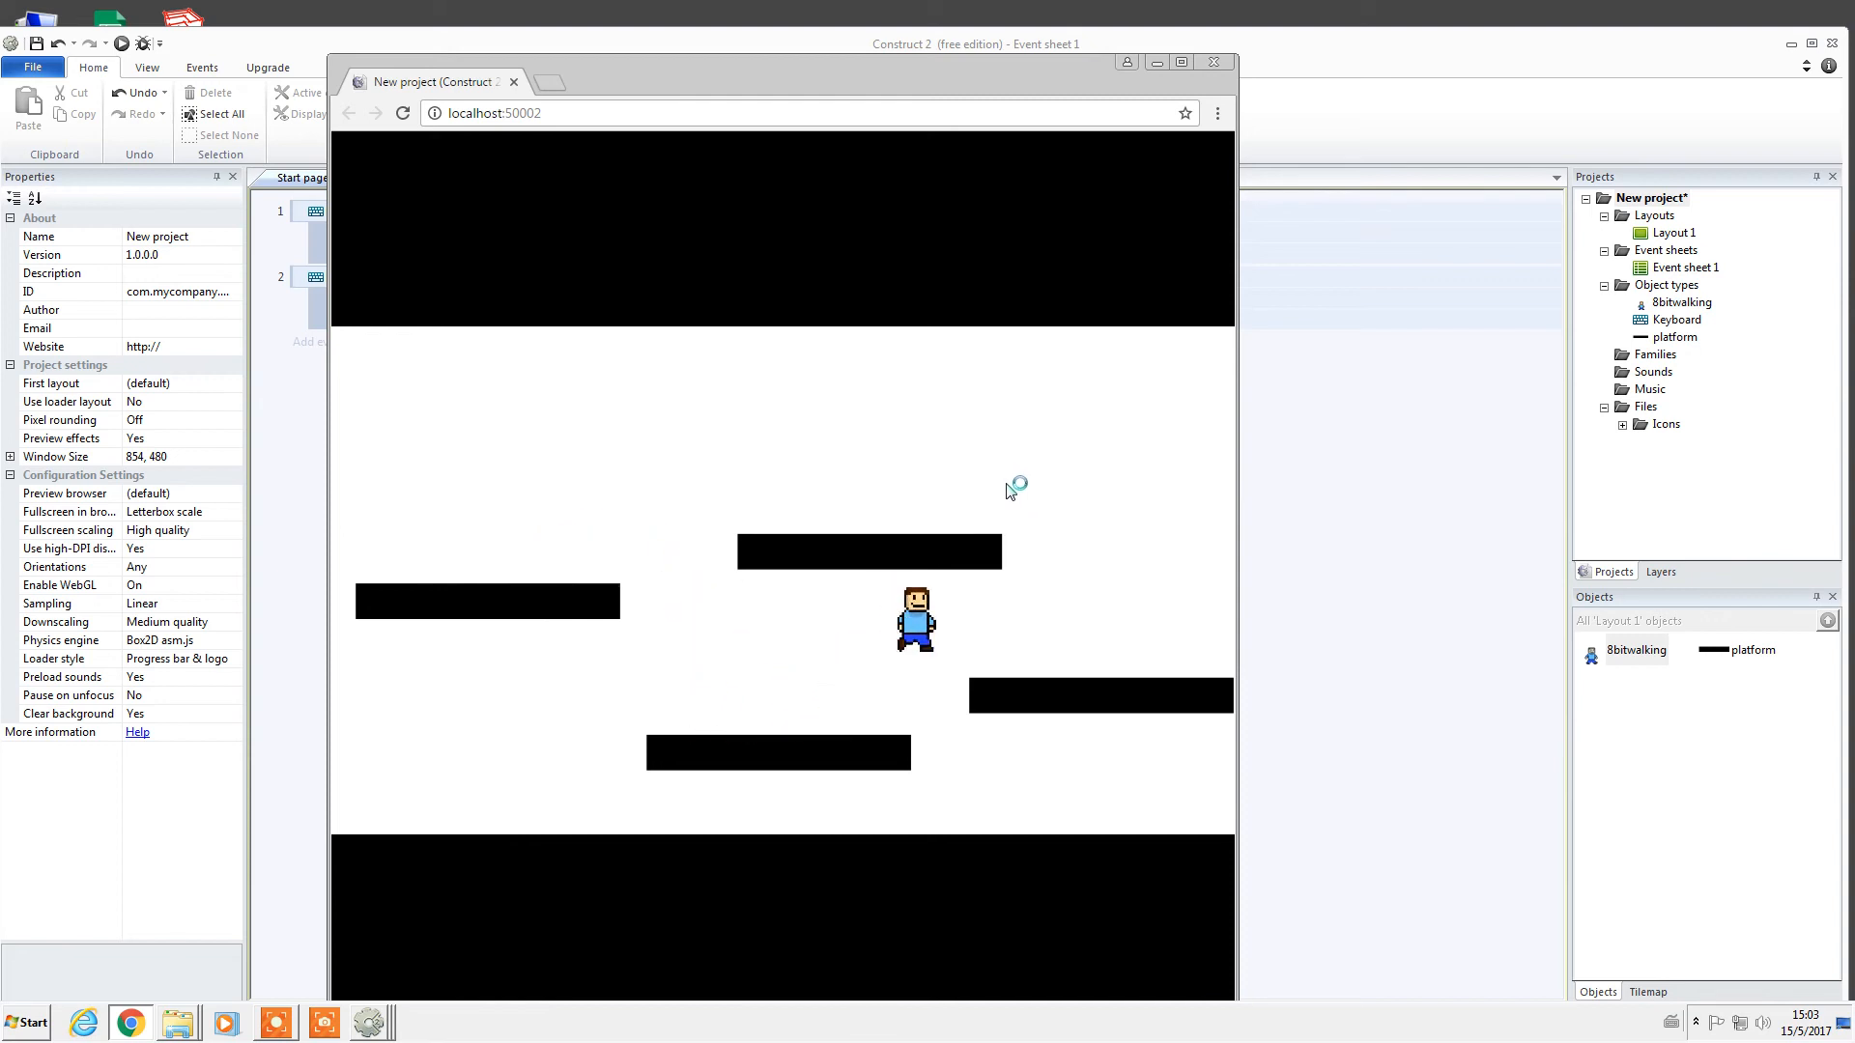
{"action": "left_click", "coordinate": [667, 114]}
{"action": "left_click", "coordinate": [673, 120]}
{"action": "key", "text": "Return"}
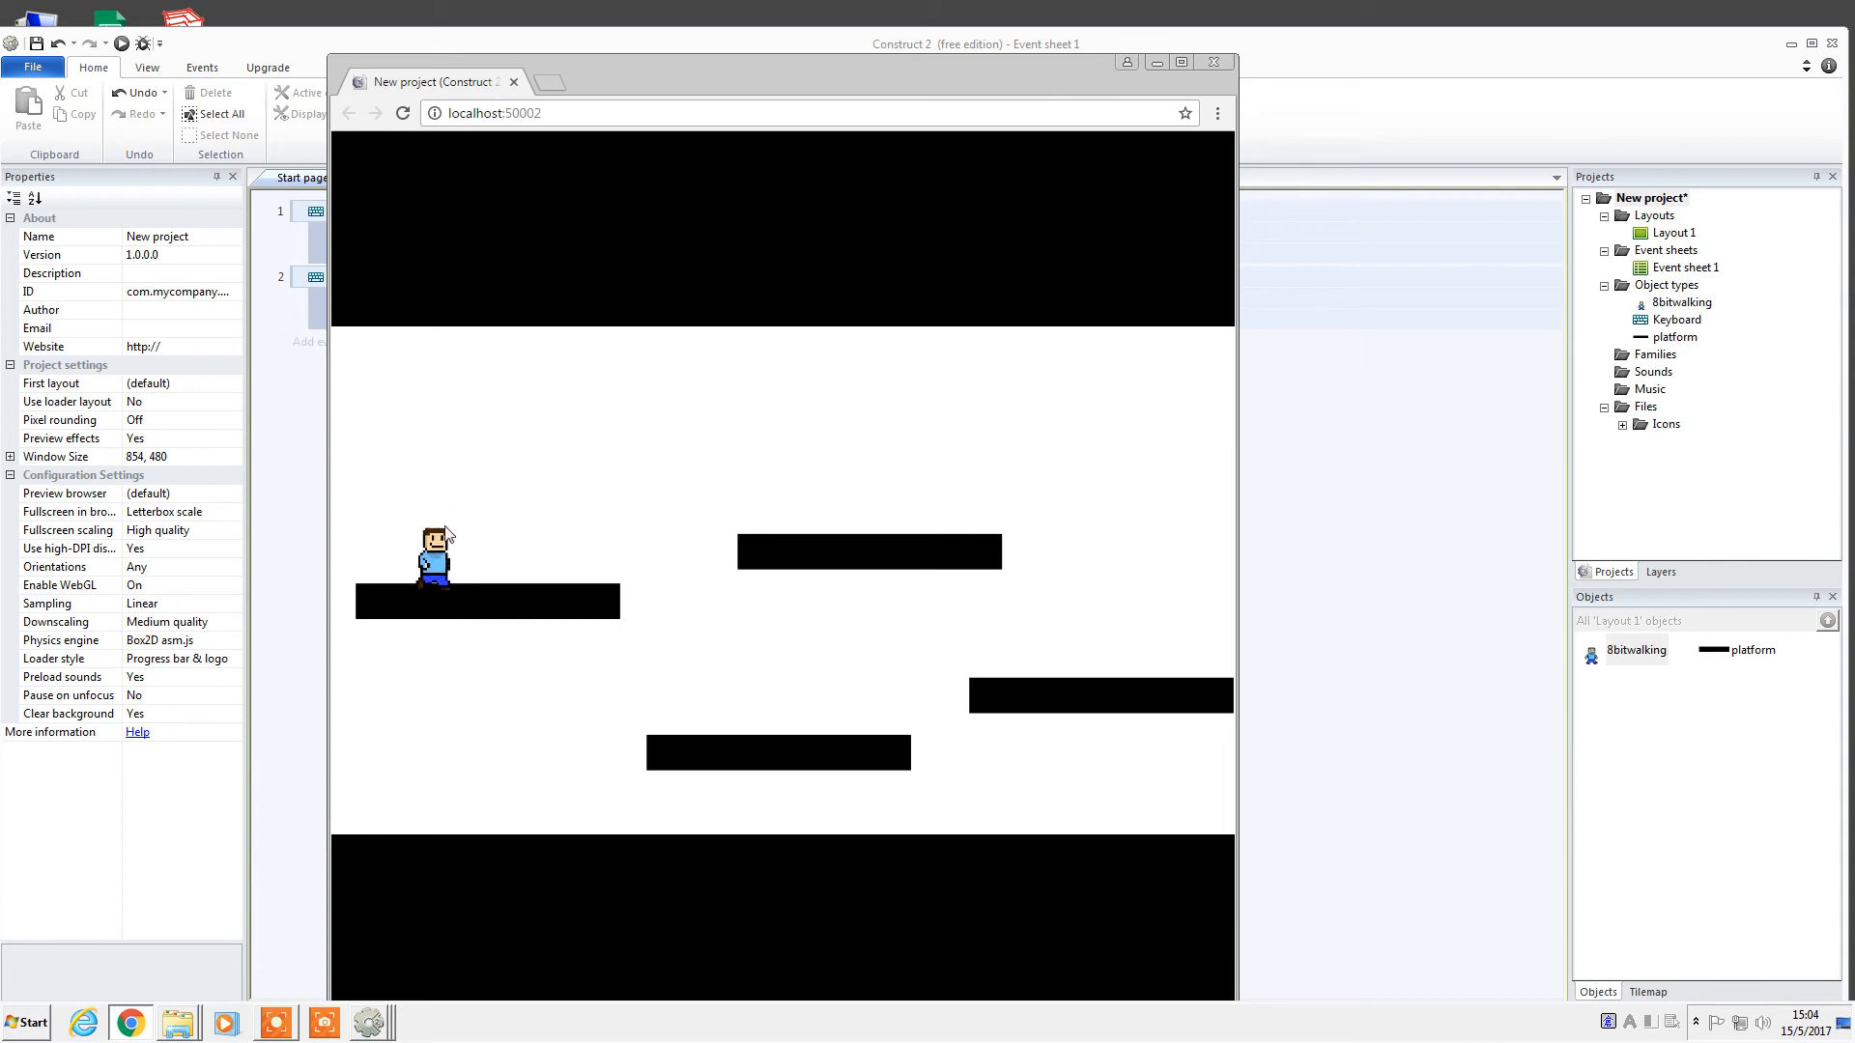
{"action": "left_click", "coordinate": [1223, 62]}
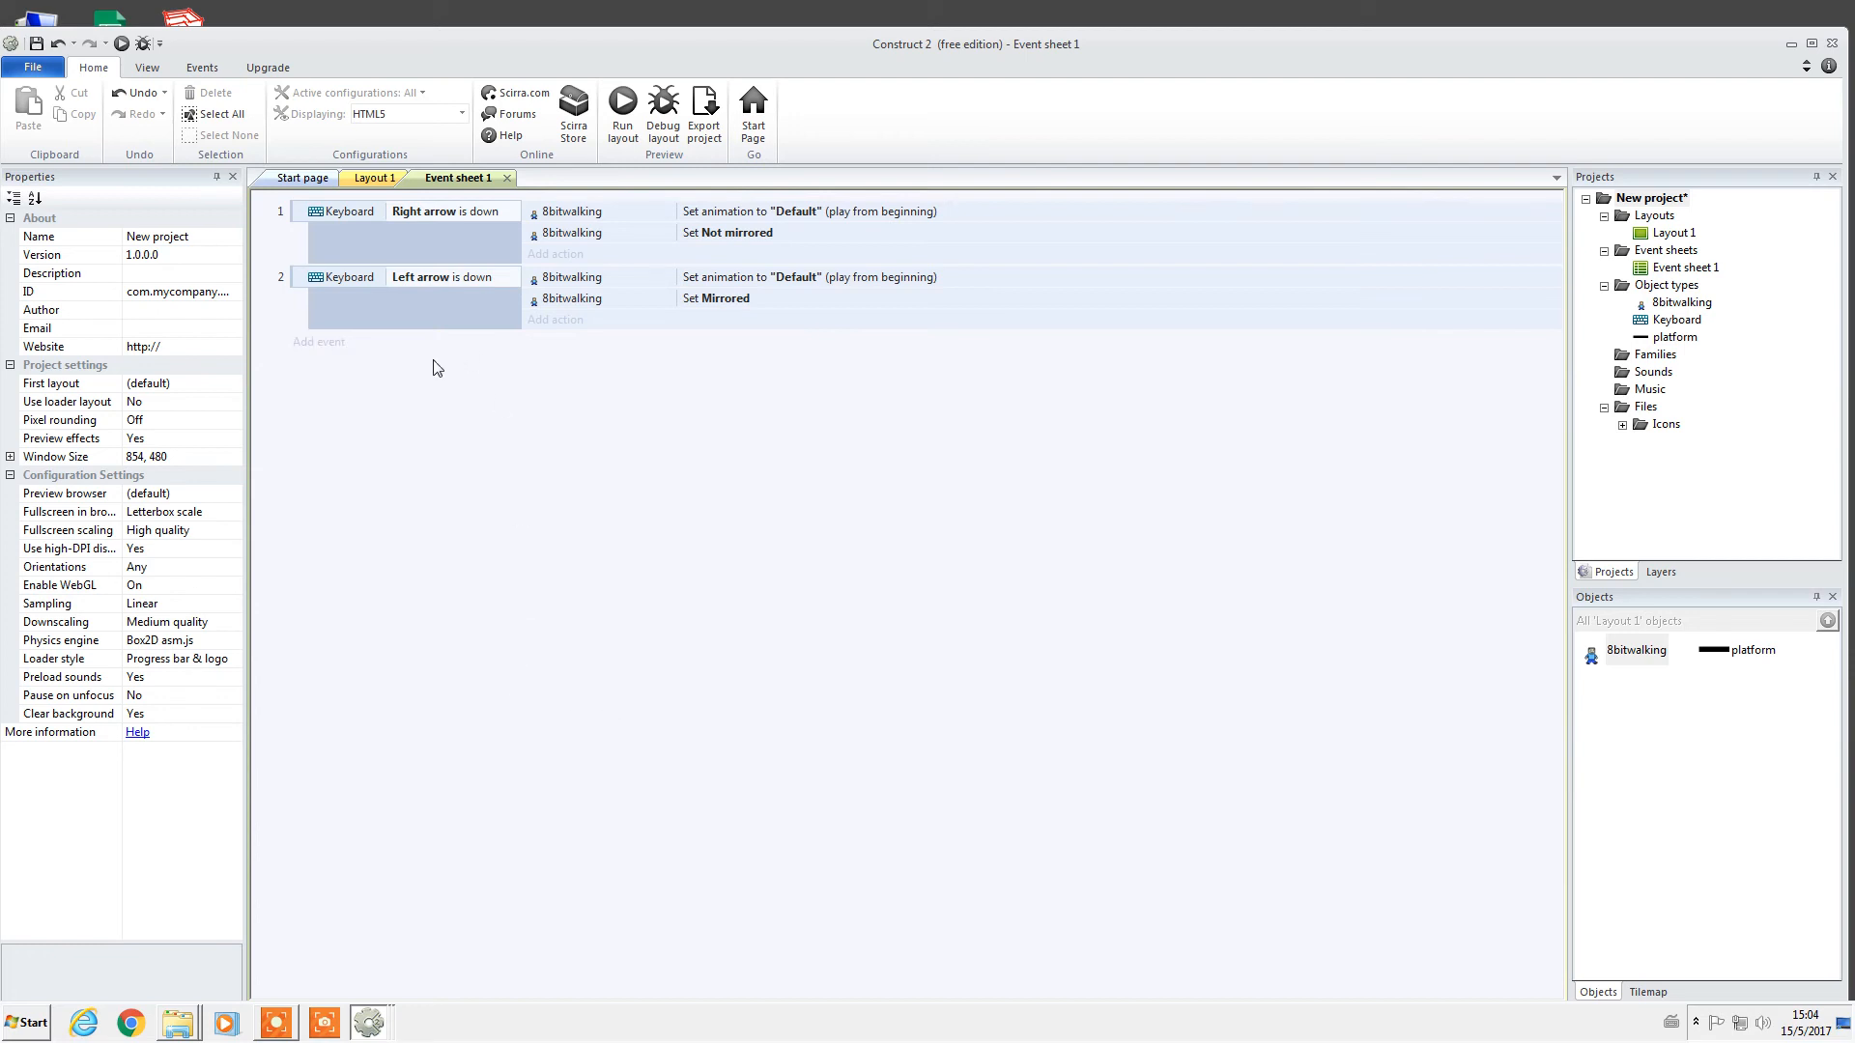
Add a third event with the System condition On start of layout.
{"action": "left_click", "coordinate": [346, 348]}
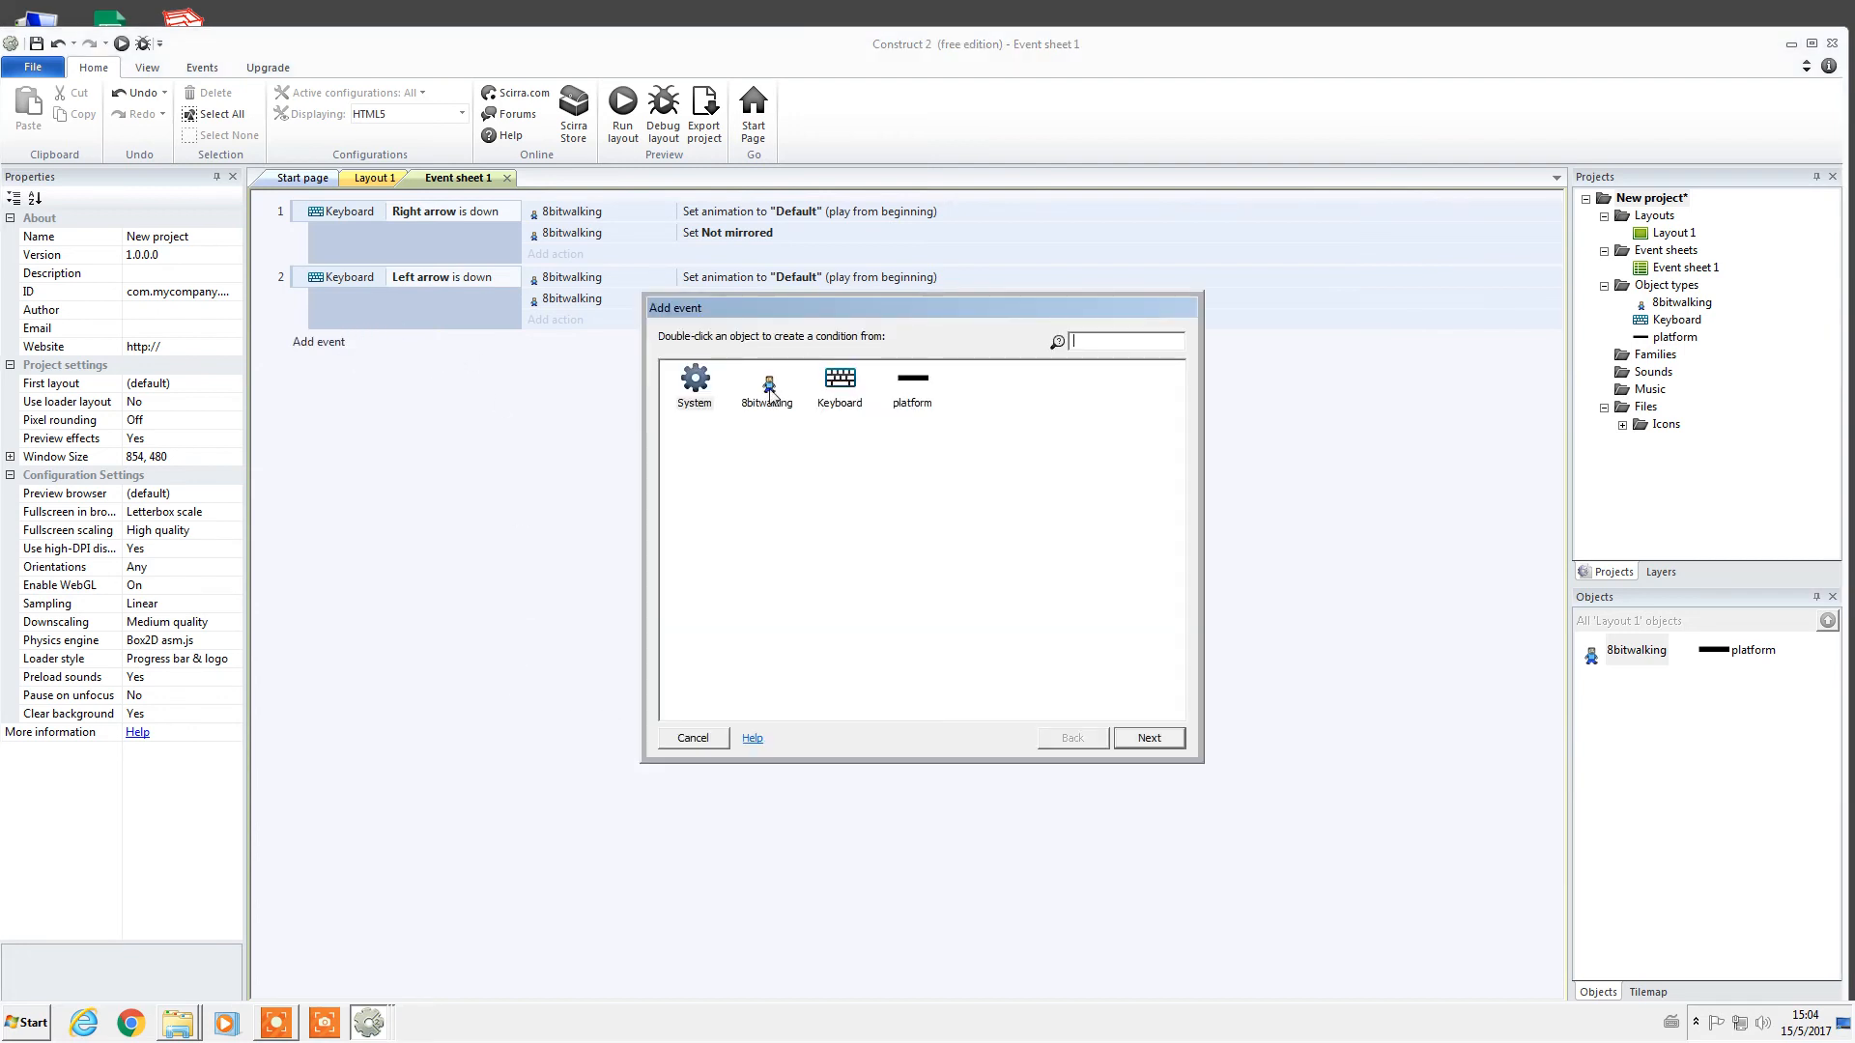
{"action": "double_click", "coordinate": [697, 386]}
{"action": "left_click_drag", "start_coordinate": [1177, 462], "coordinate": [1177, 681]}
{"action": "left_click", "coordinate": [731, 613]}
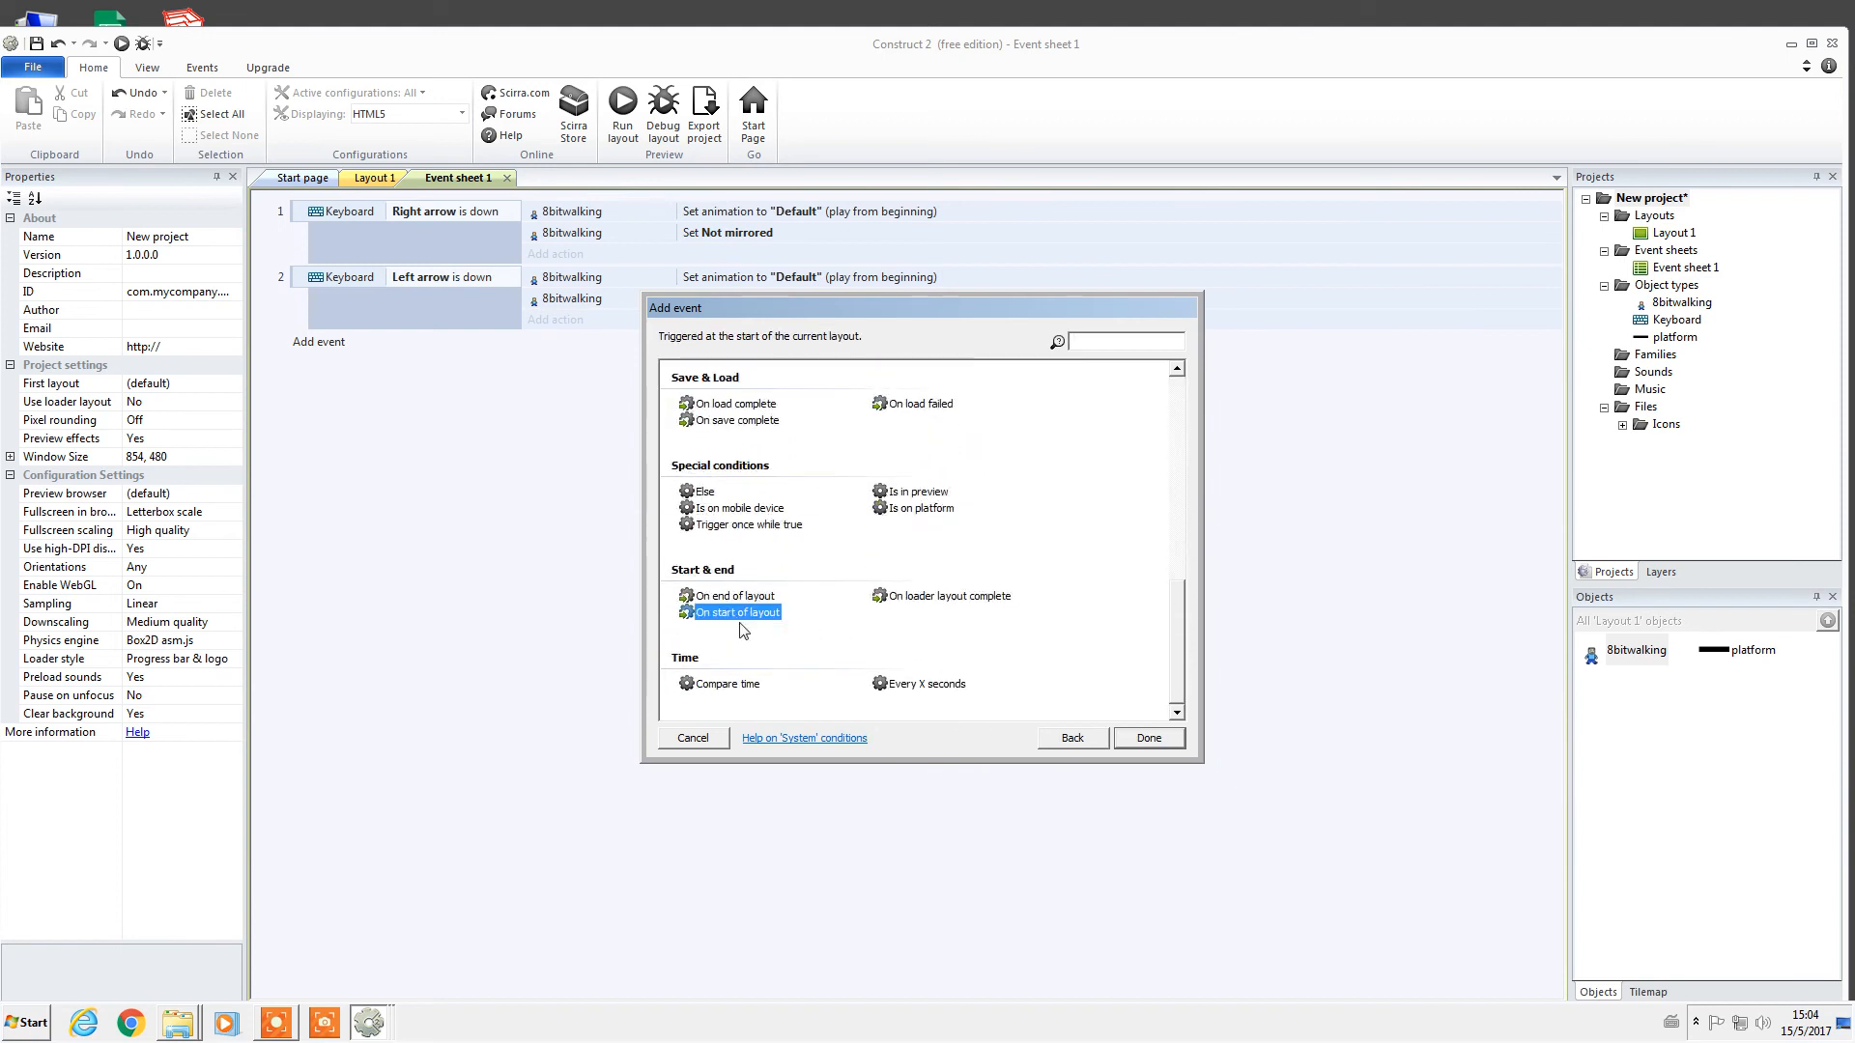
{"action": "double_click", "coordinate": [744, 614]}
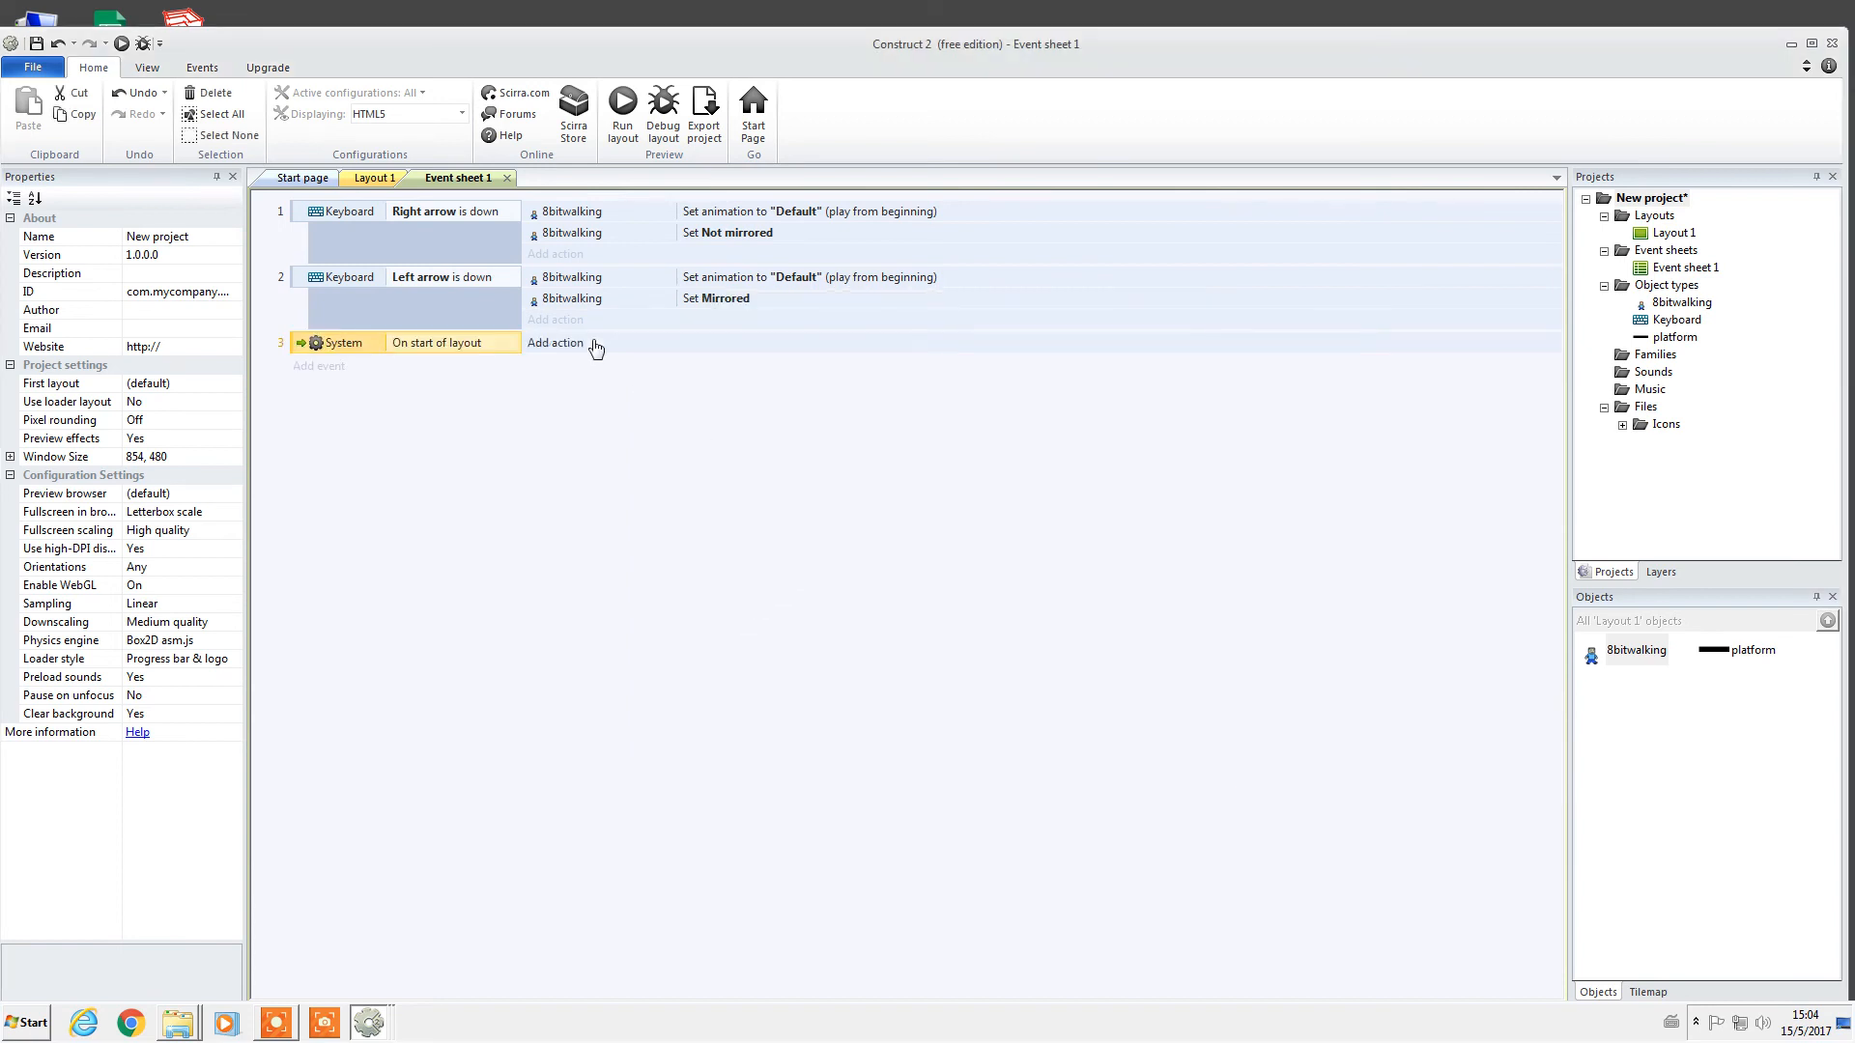
Give the On start of layout event an 8bitwalking action that stops the animation.
{"action": "left_click", "coordinate": [559, 347]}
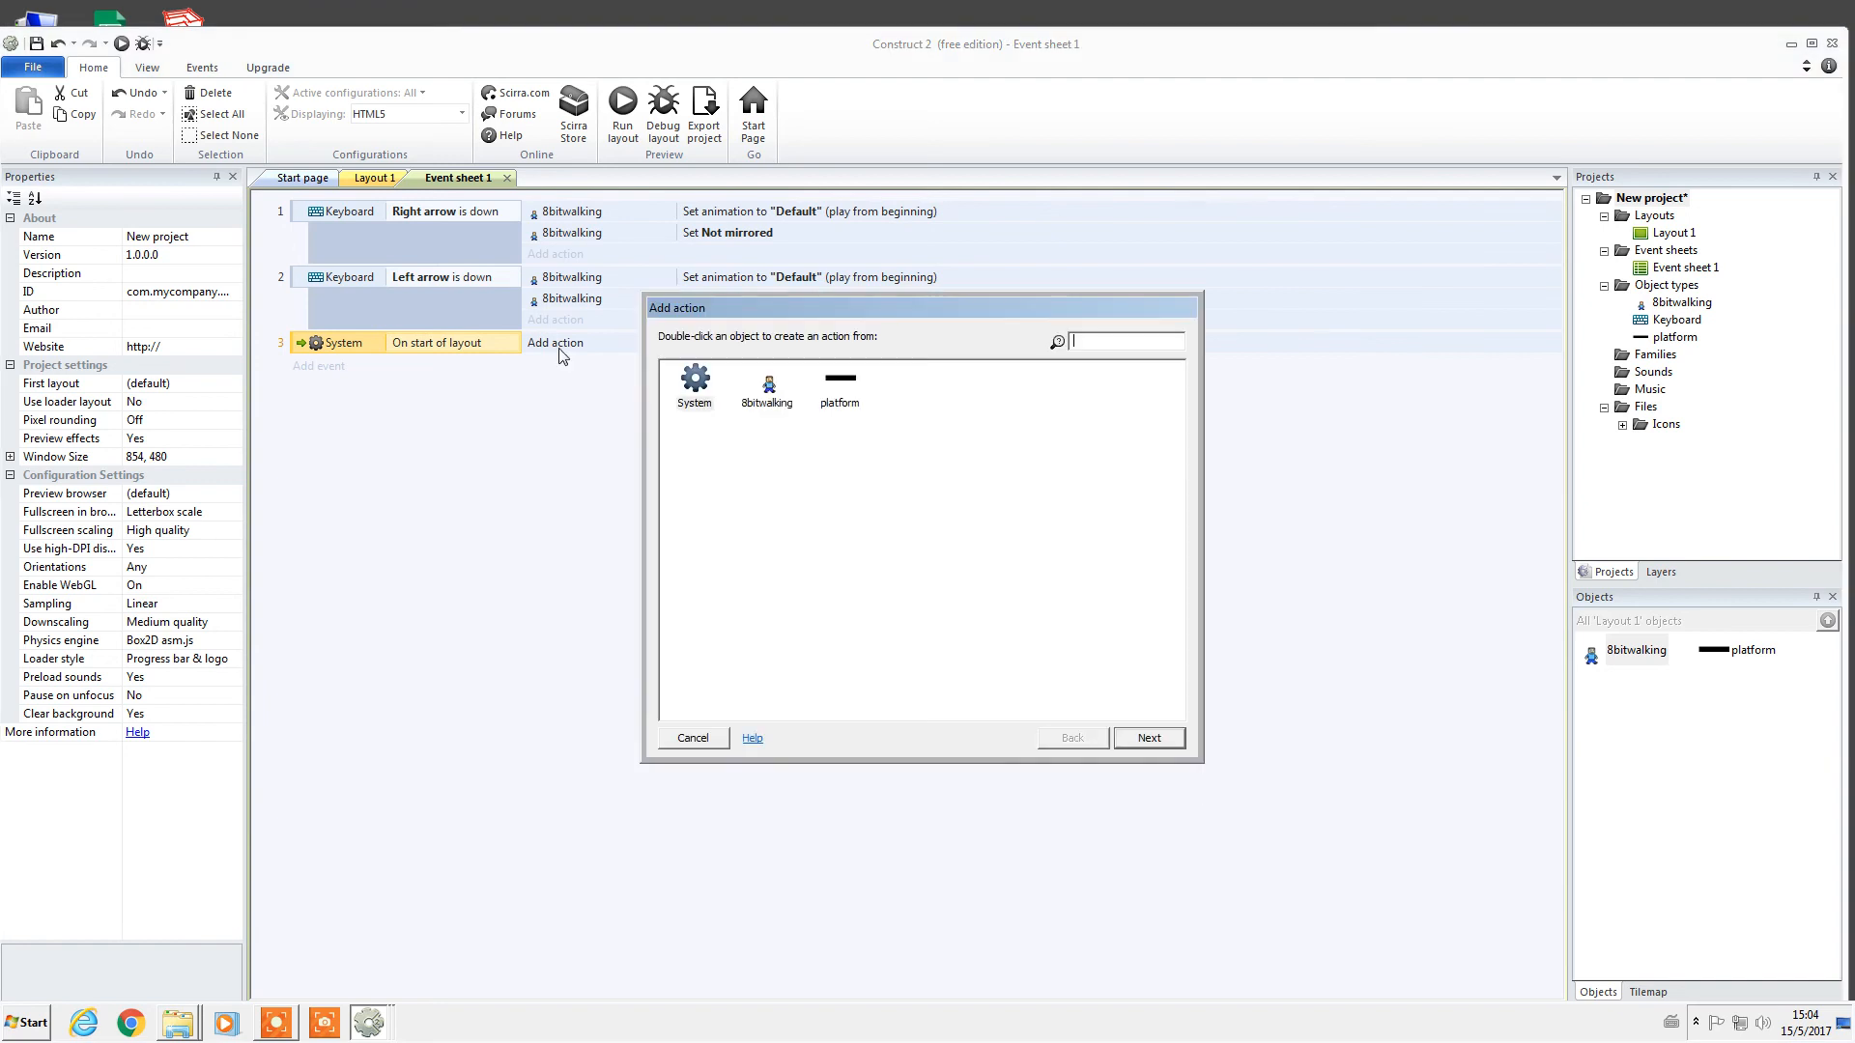
{"action": "double_click", "coordinate": [772, 390]}
{"action": "left_click", "coordinate": [716, 535]}
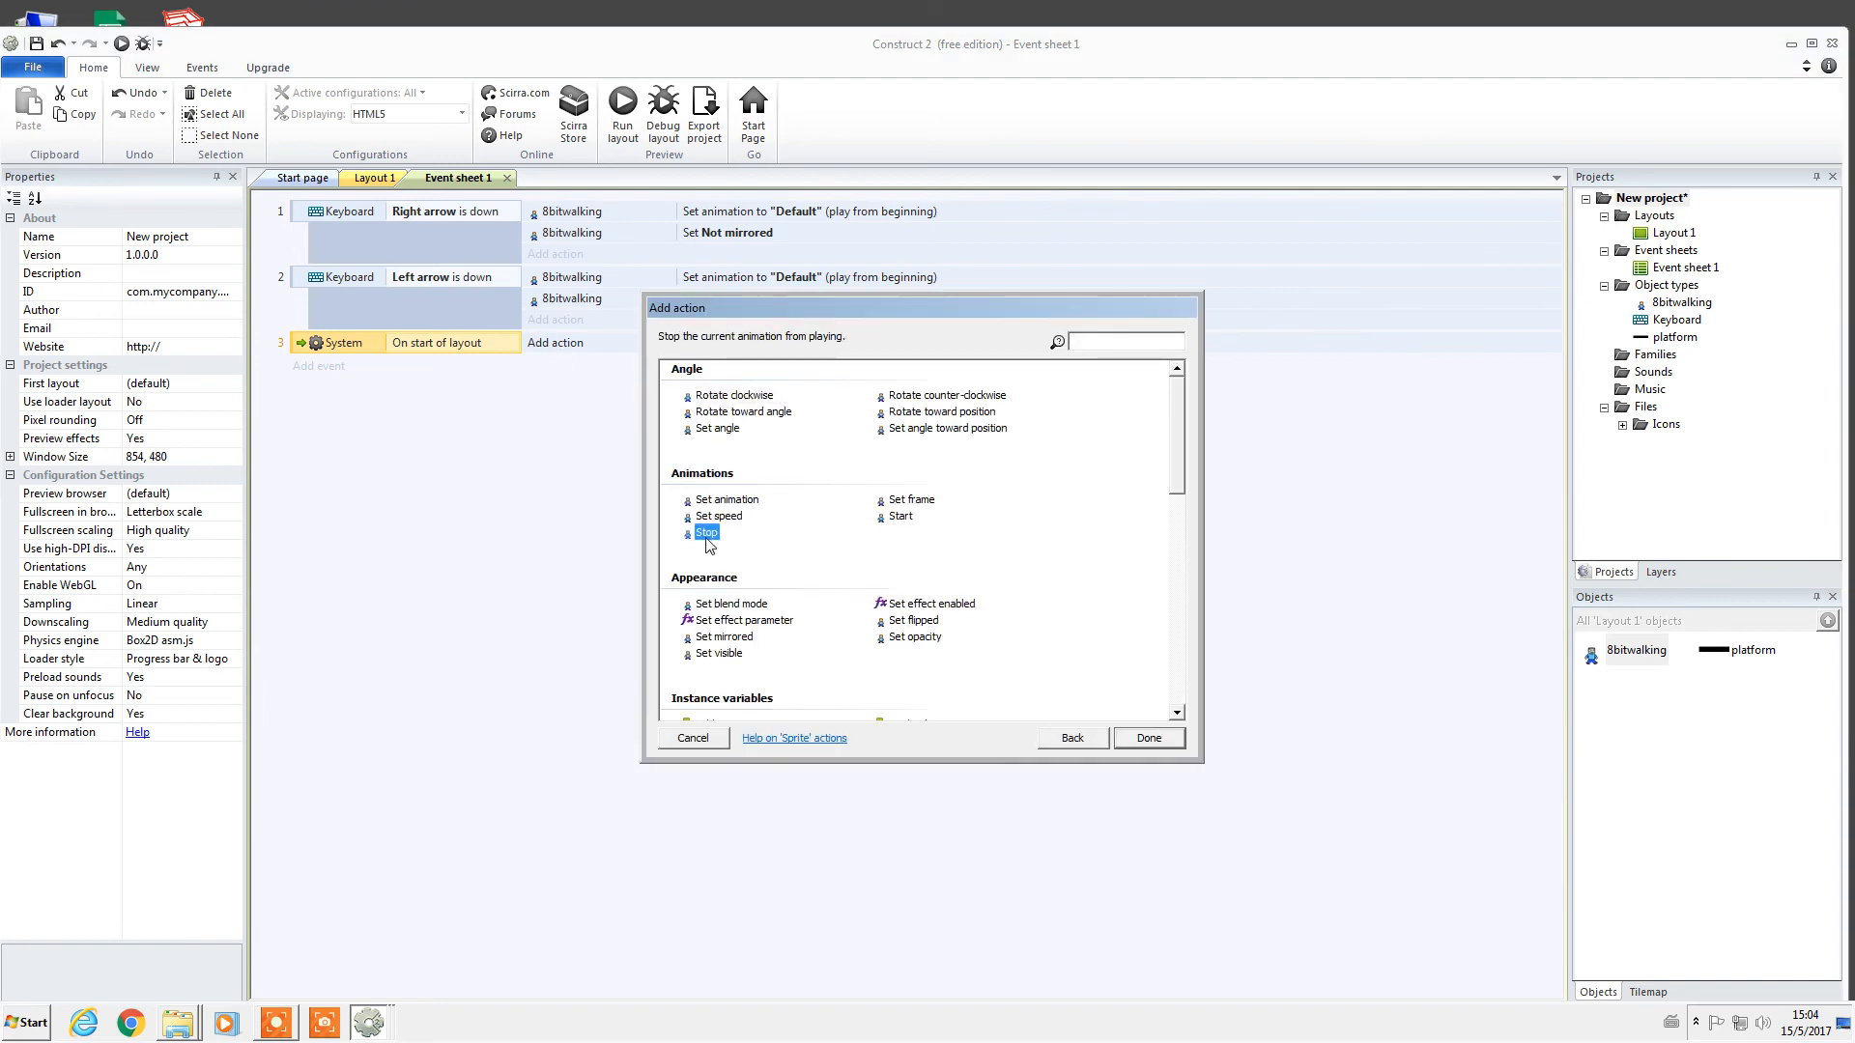
{"action": "double_click", "coordinate": [708, 537]}
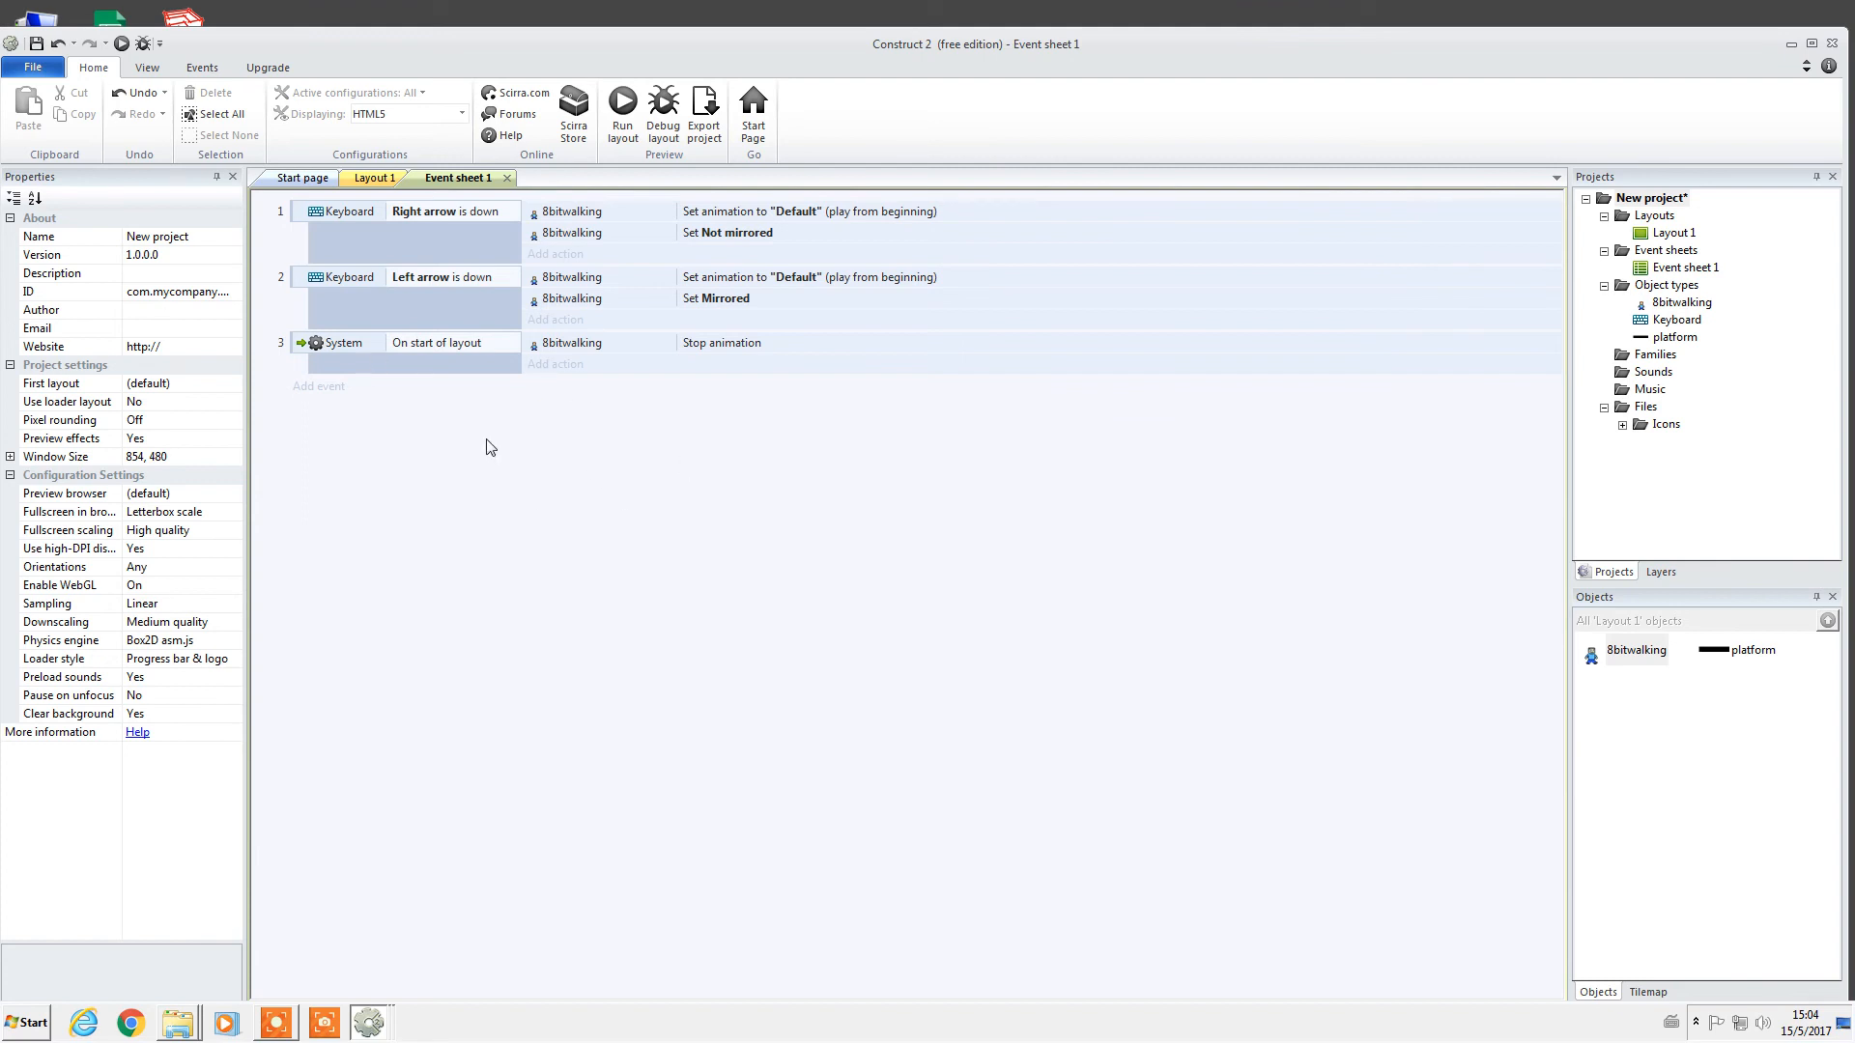
Change the Right arrow event's Set animation action to play "Default" from the current frame.
{"action": "left_click", "coordinate": [871, 215]}
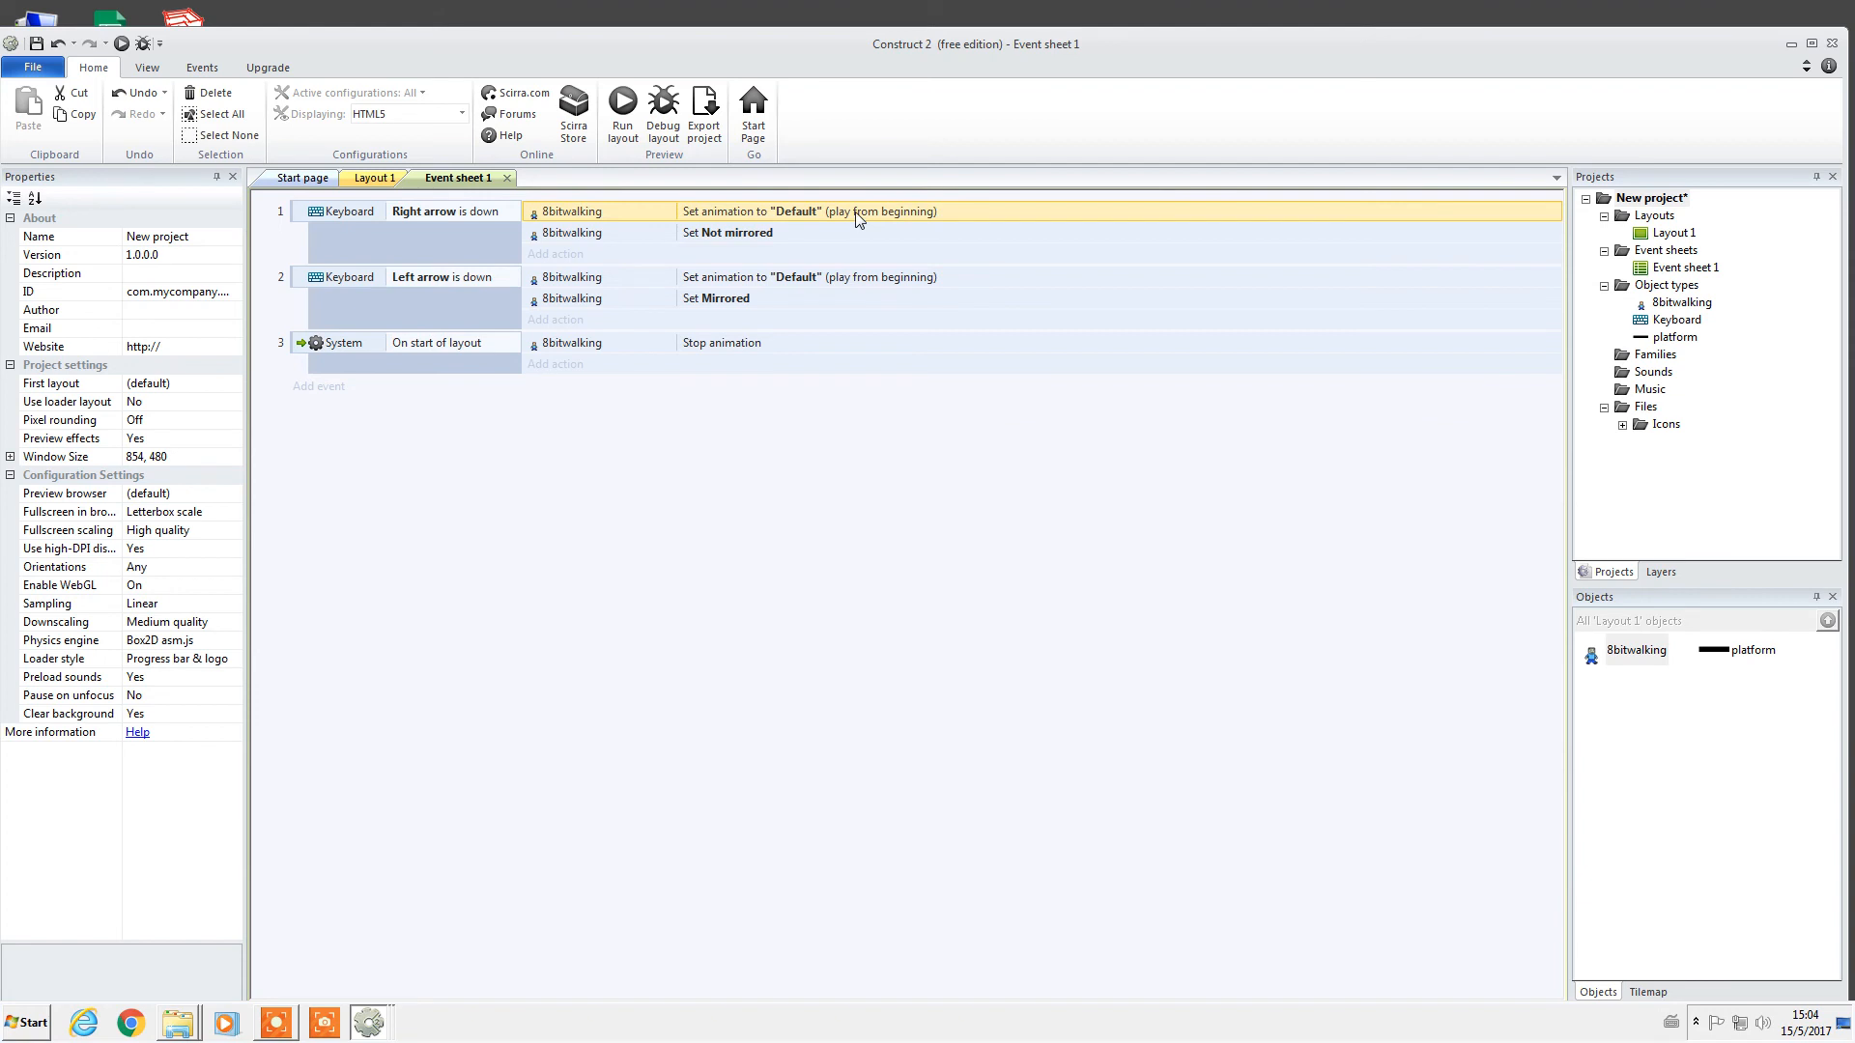
{"action": "double_click", "coordinate": [863, 215]}
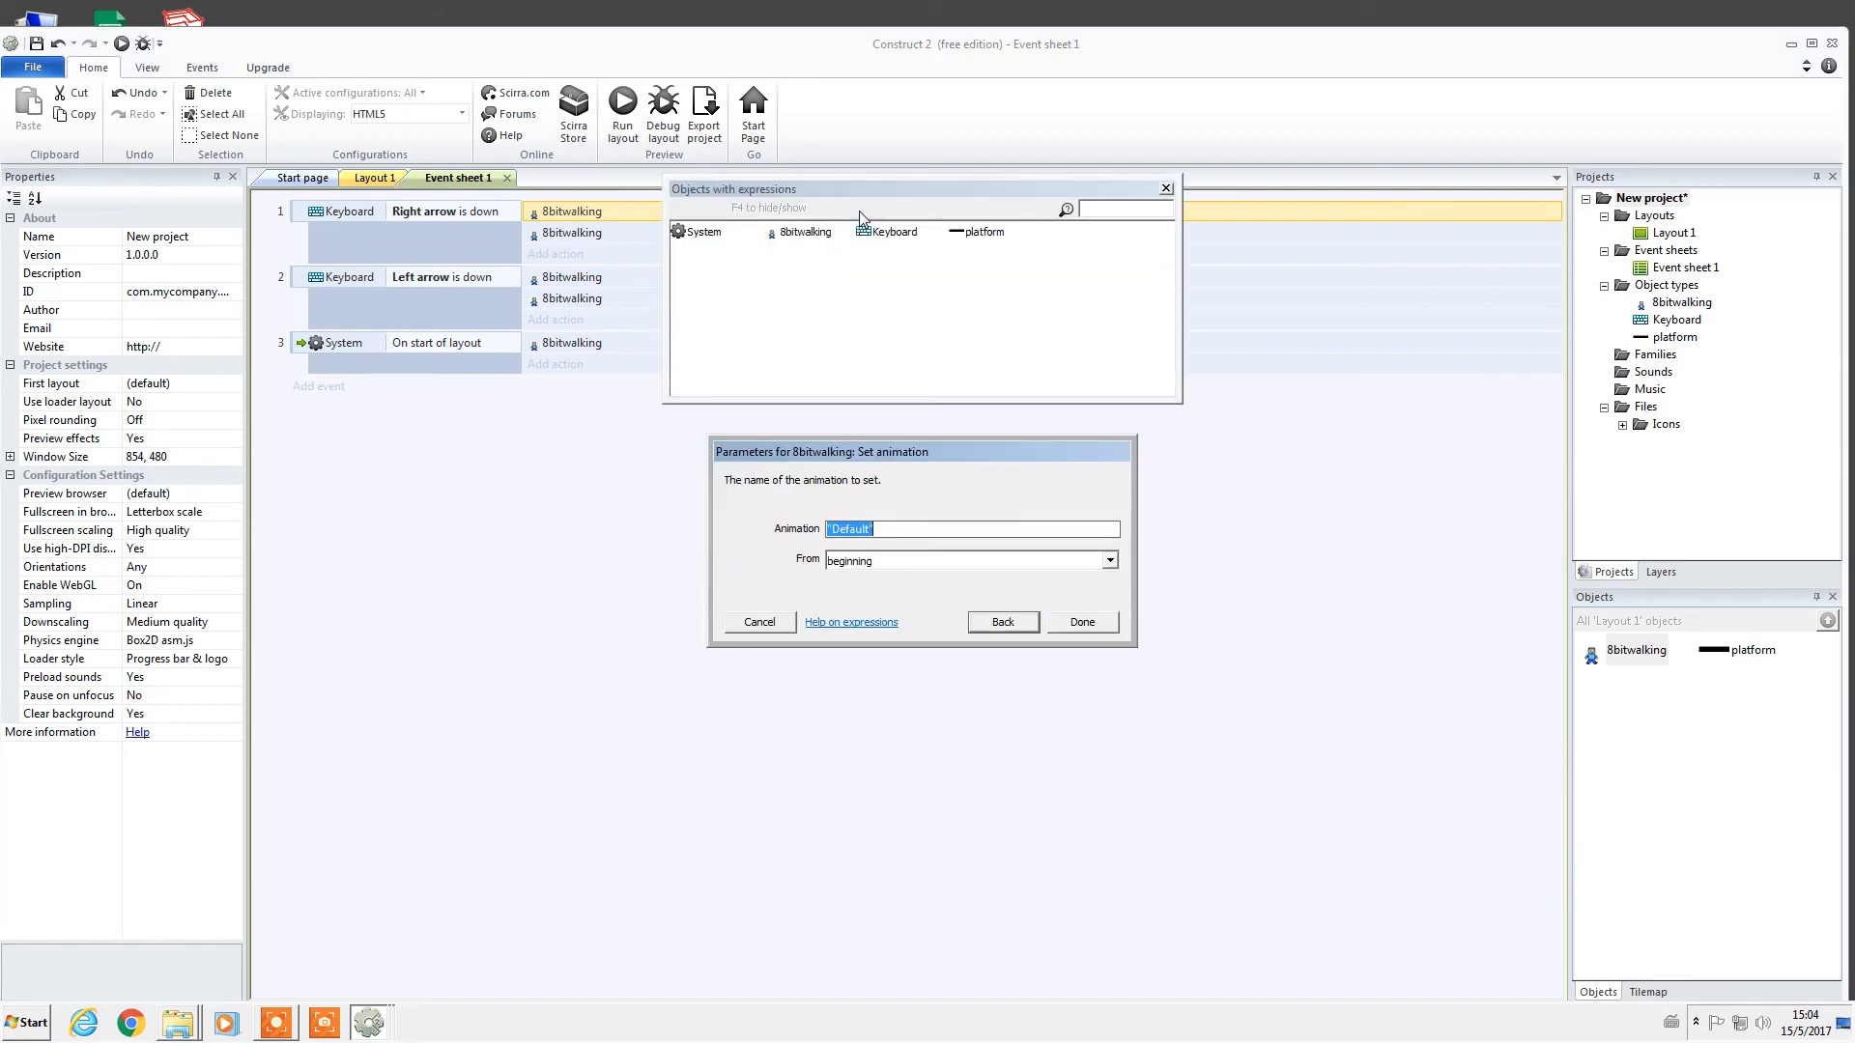
{"action": "left_click", "coordinate": [1105, 561]}
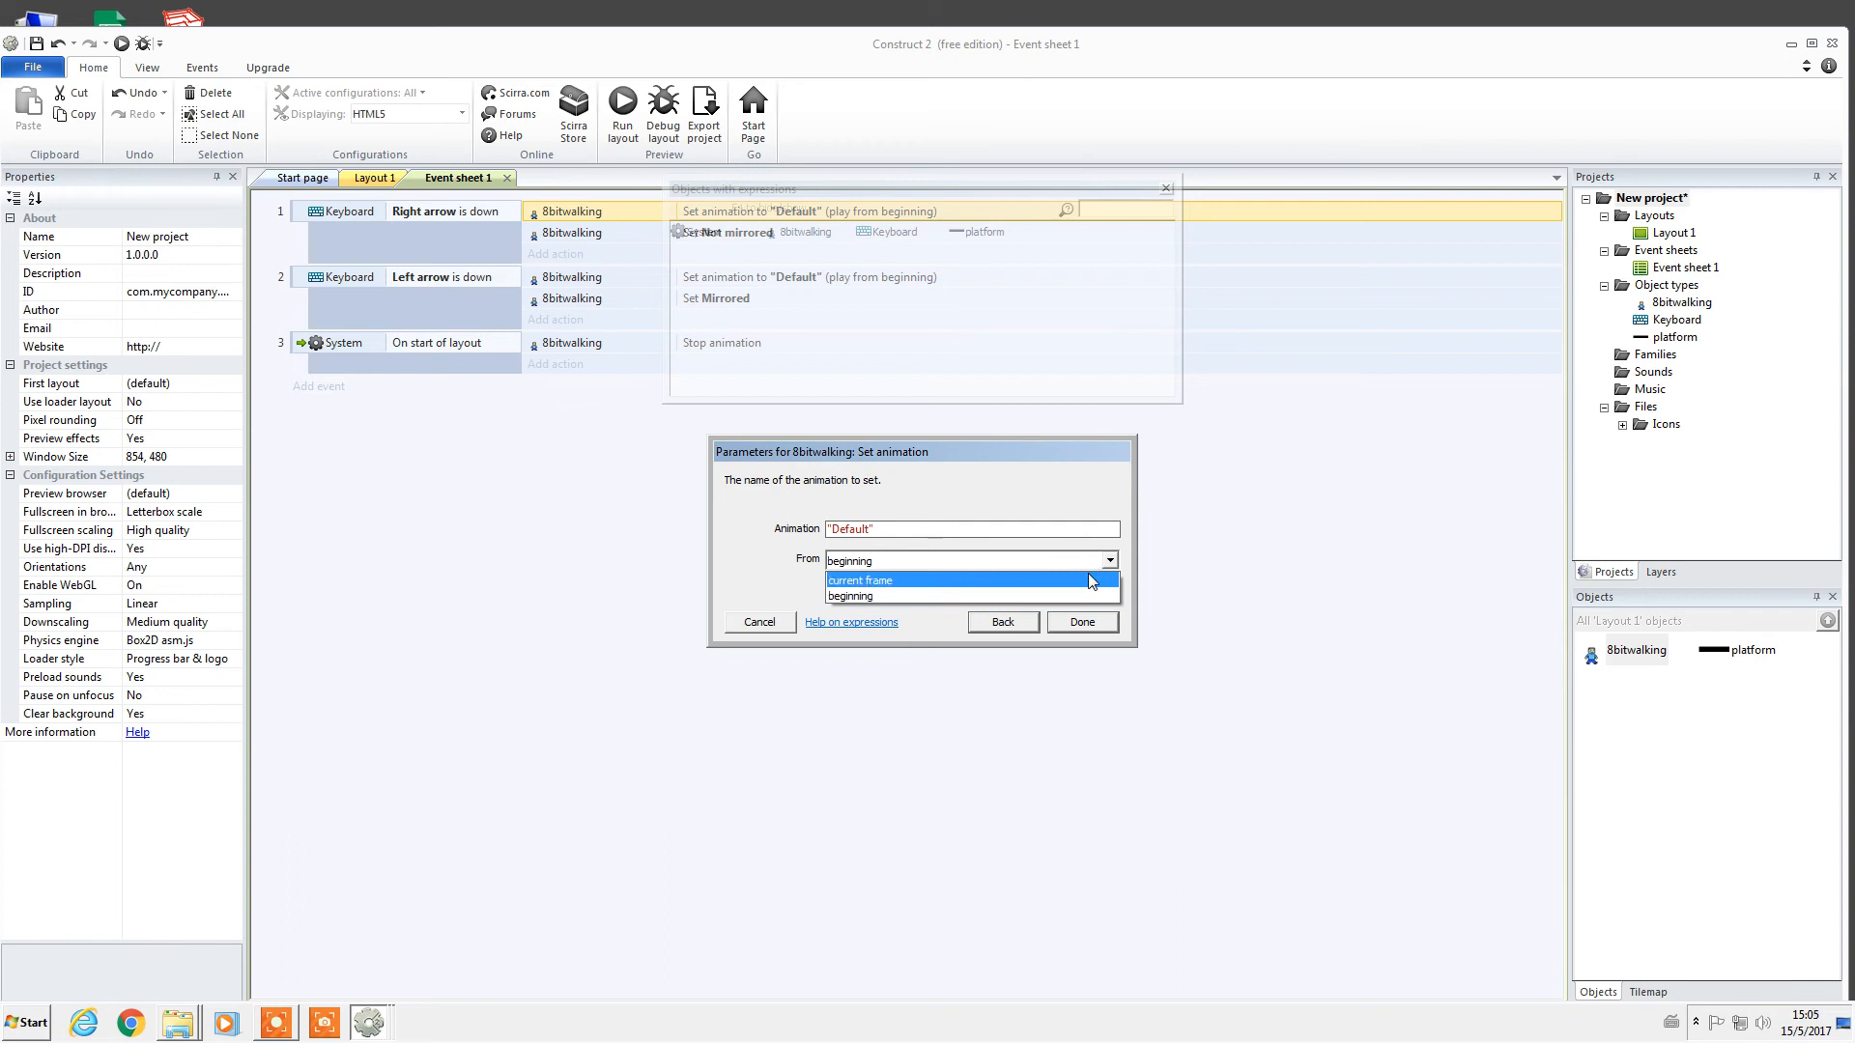
{"action": "left_click", "coordinate": [1011, 582]}
{"action": "left_click", "coordinate": [1080, 622]}
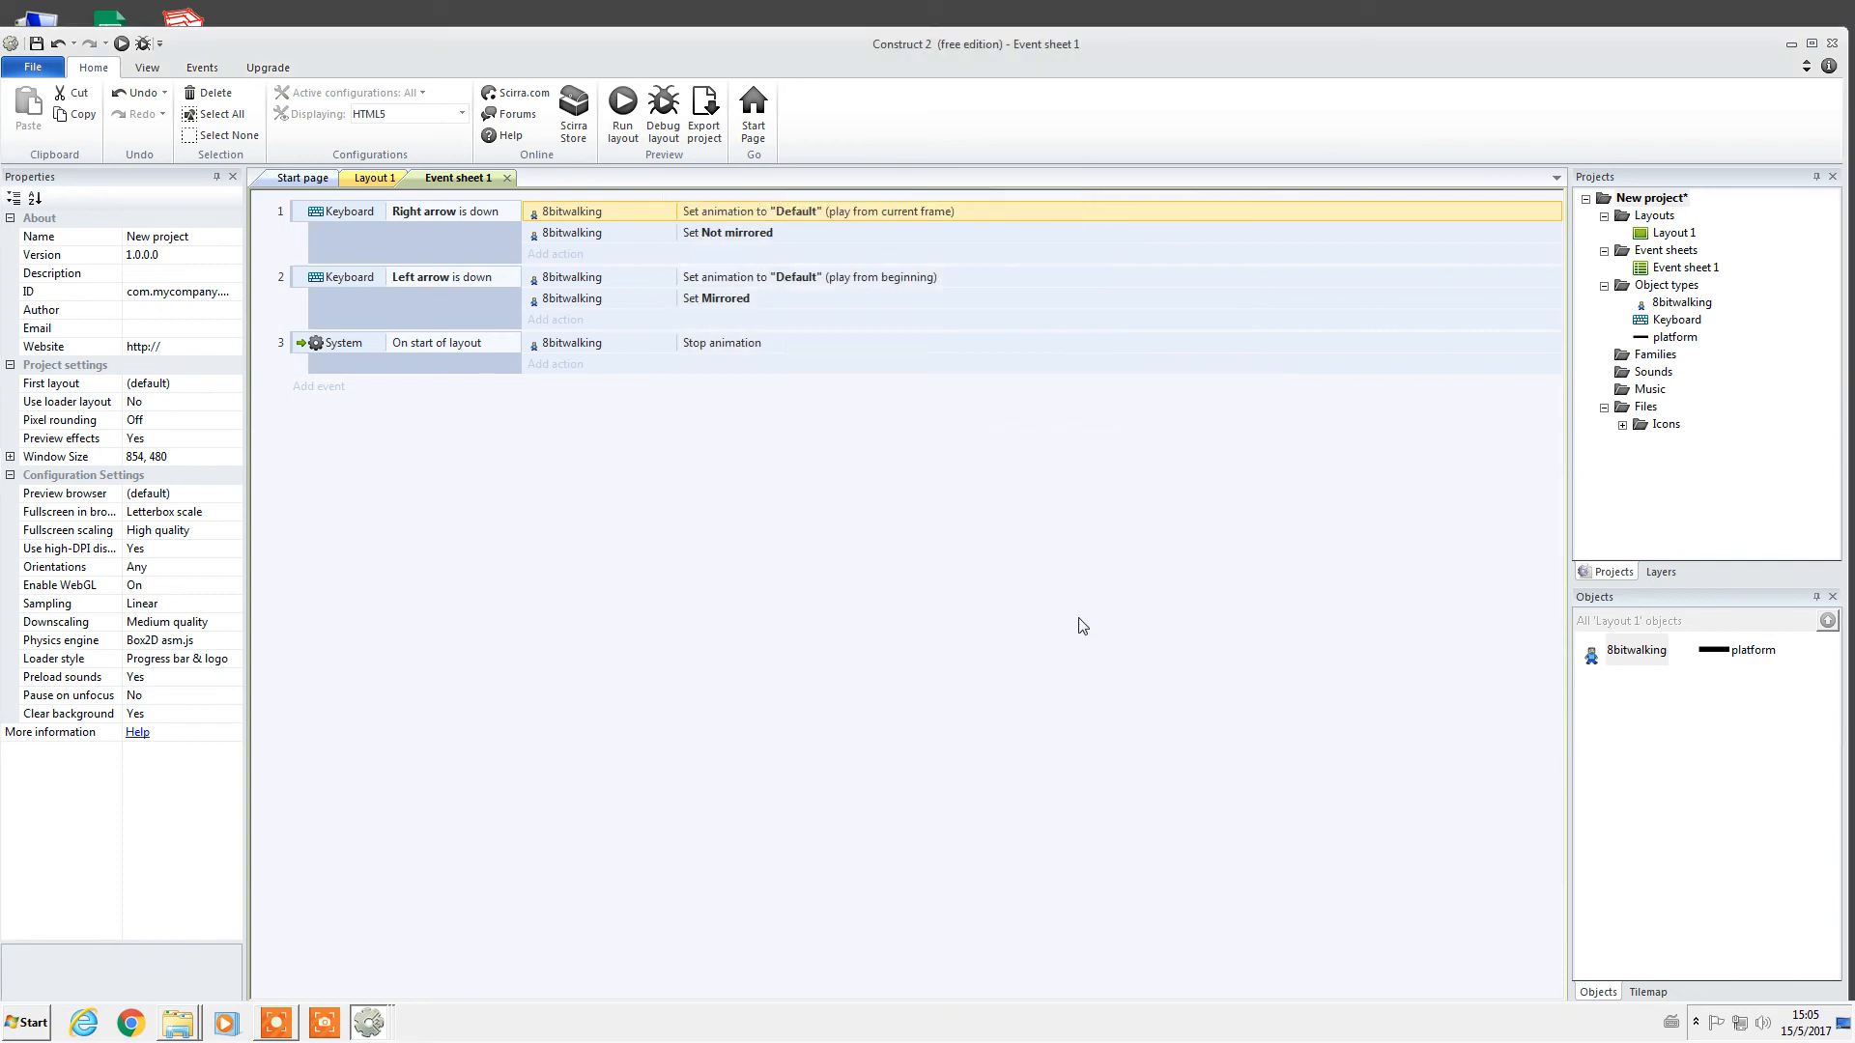
Change the Left arrow event's Set animation action to play "Default" from the current frame.
{"action": "double_click", "coordinate": [861, 277]}
{"action": "left_click", "coordinate": [1067, 561]}
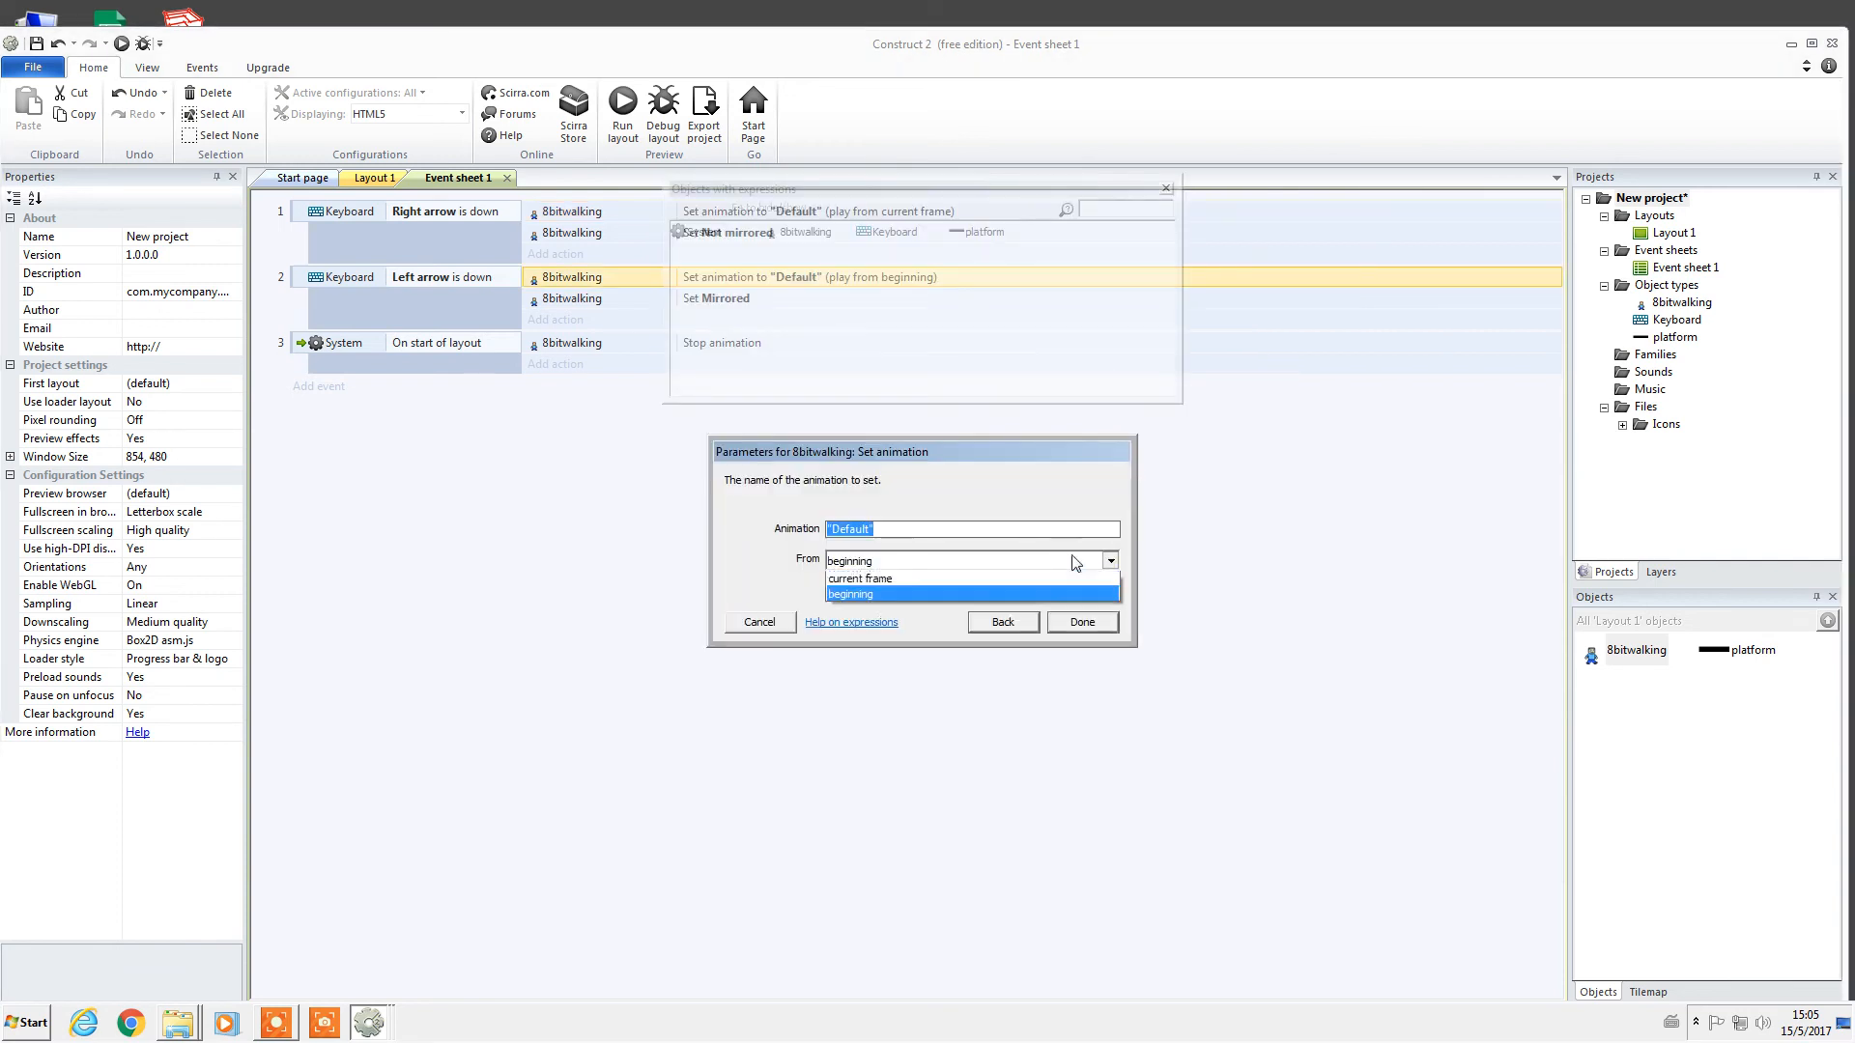
{"action": "left_click", "coordinate": [1011, 581]}
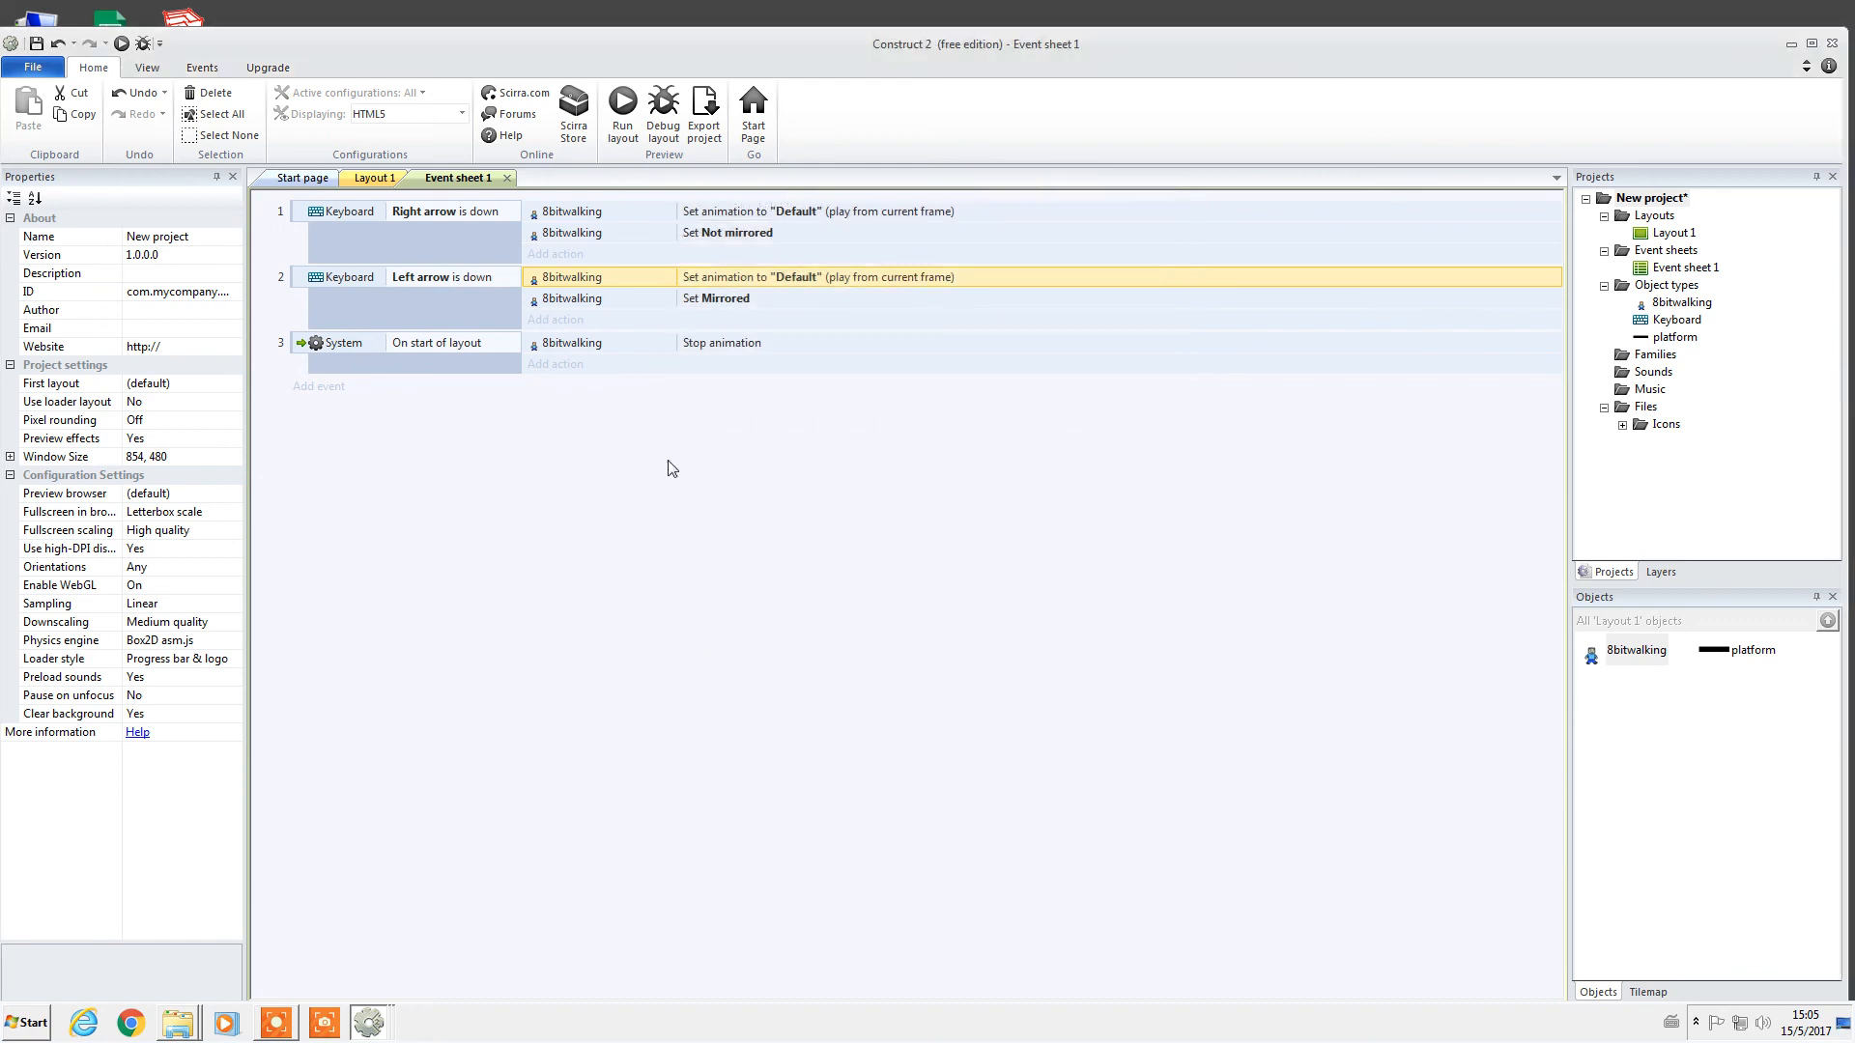
Run the layout and test the character's walking, turning and jumping between the platforms.
{"action": "left_click", "coordinate": [620, 111]}
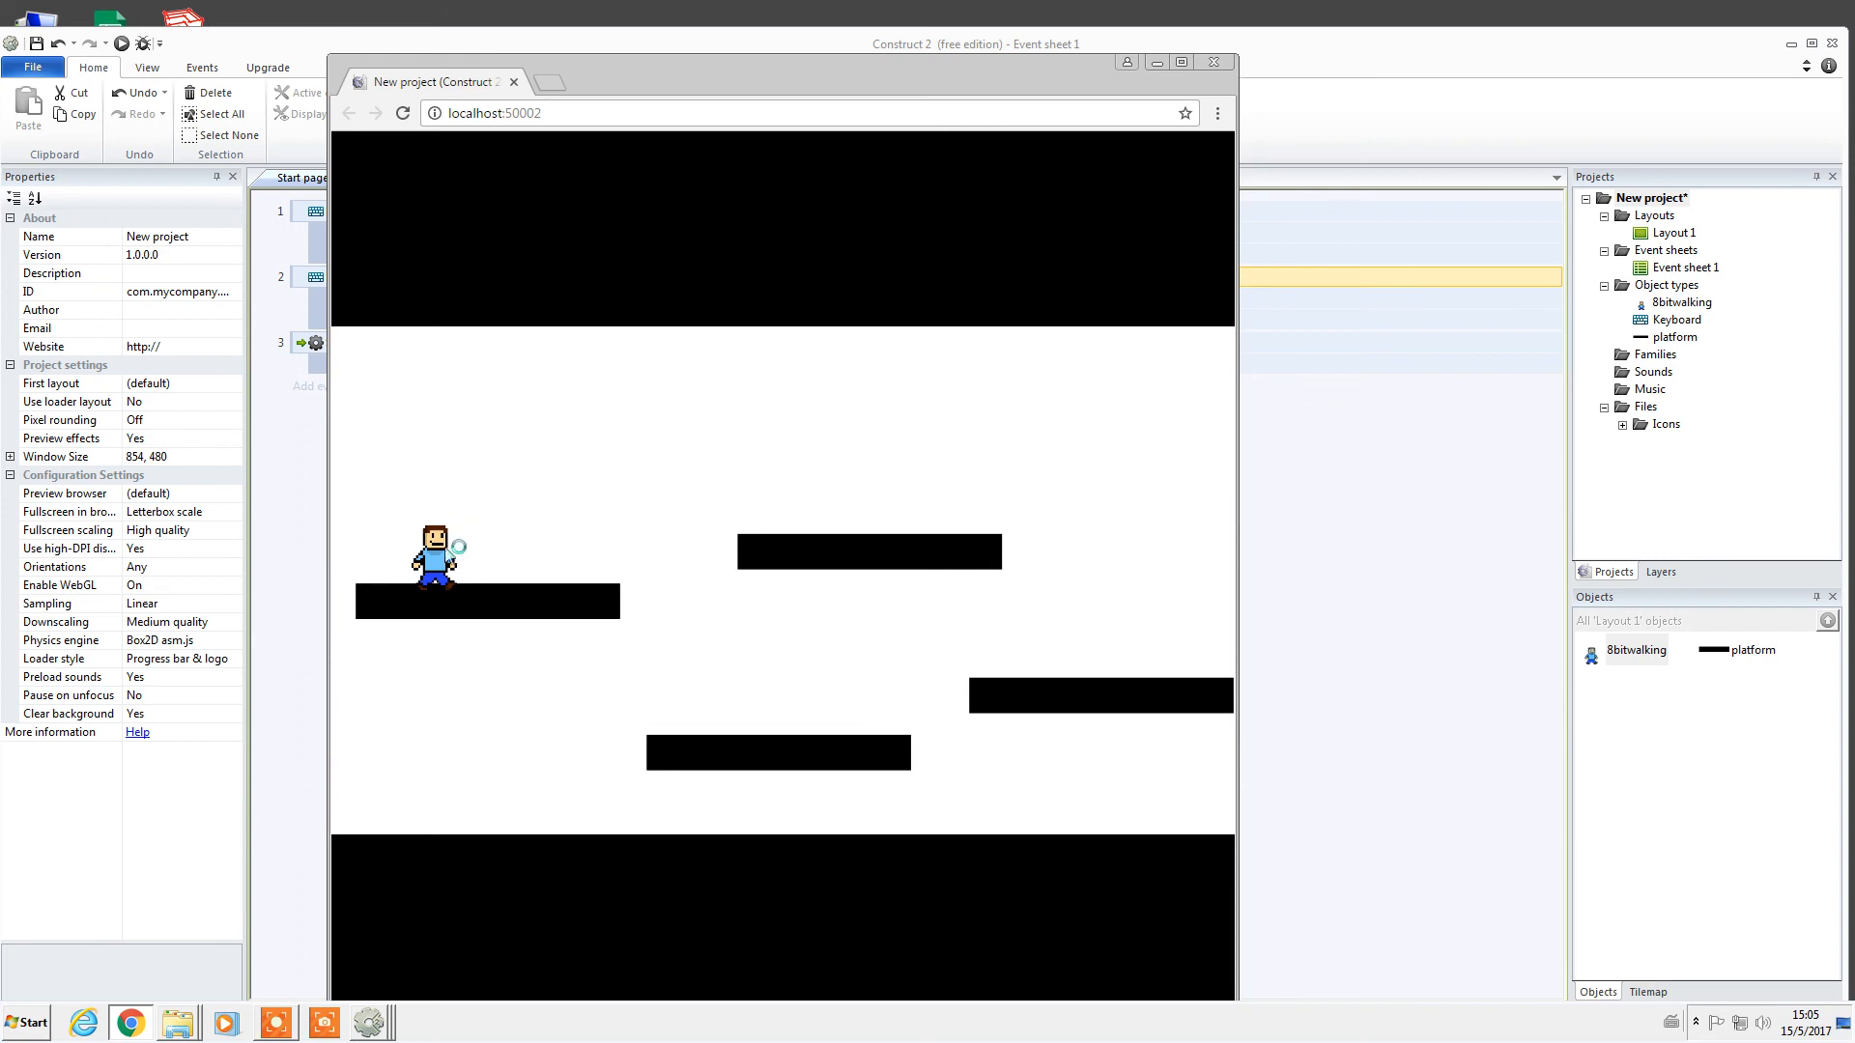
{"action": "key", "text": "Up"}
{"action": "key", "text": "Right"}
{"action": "key", "text": "Right"}
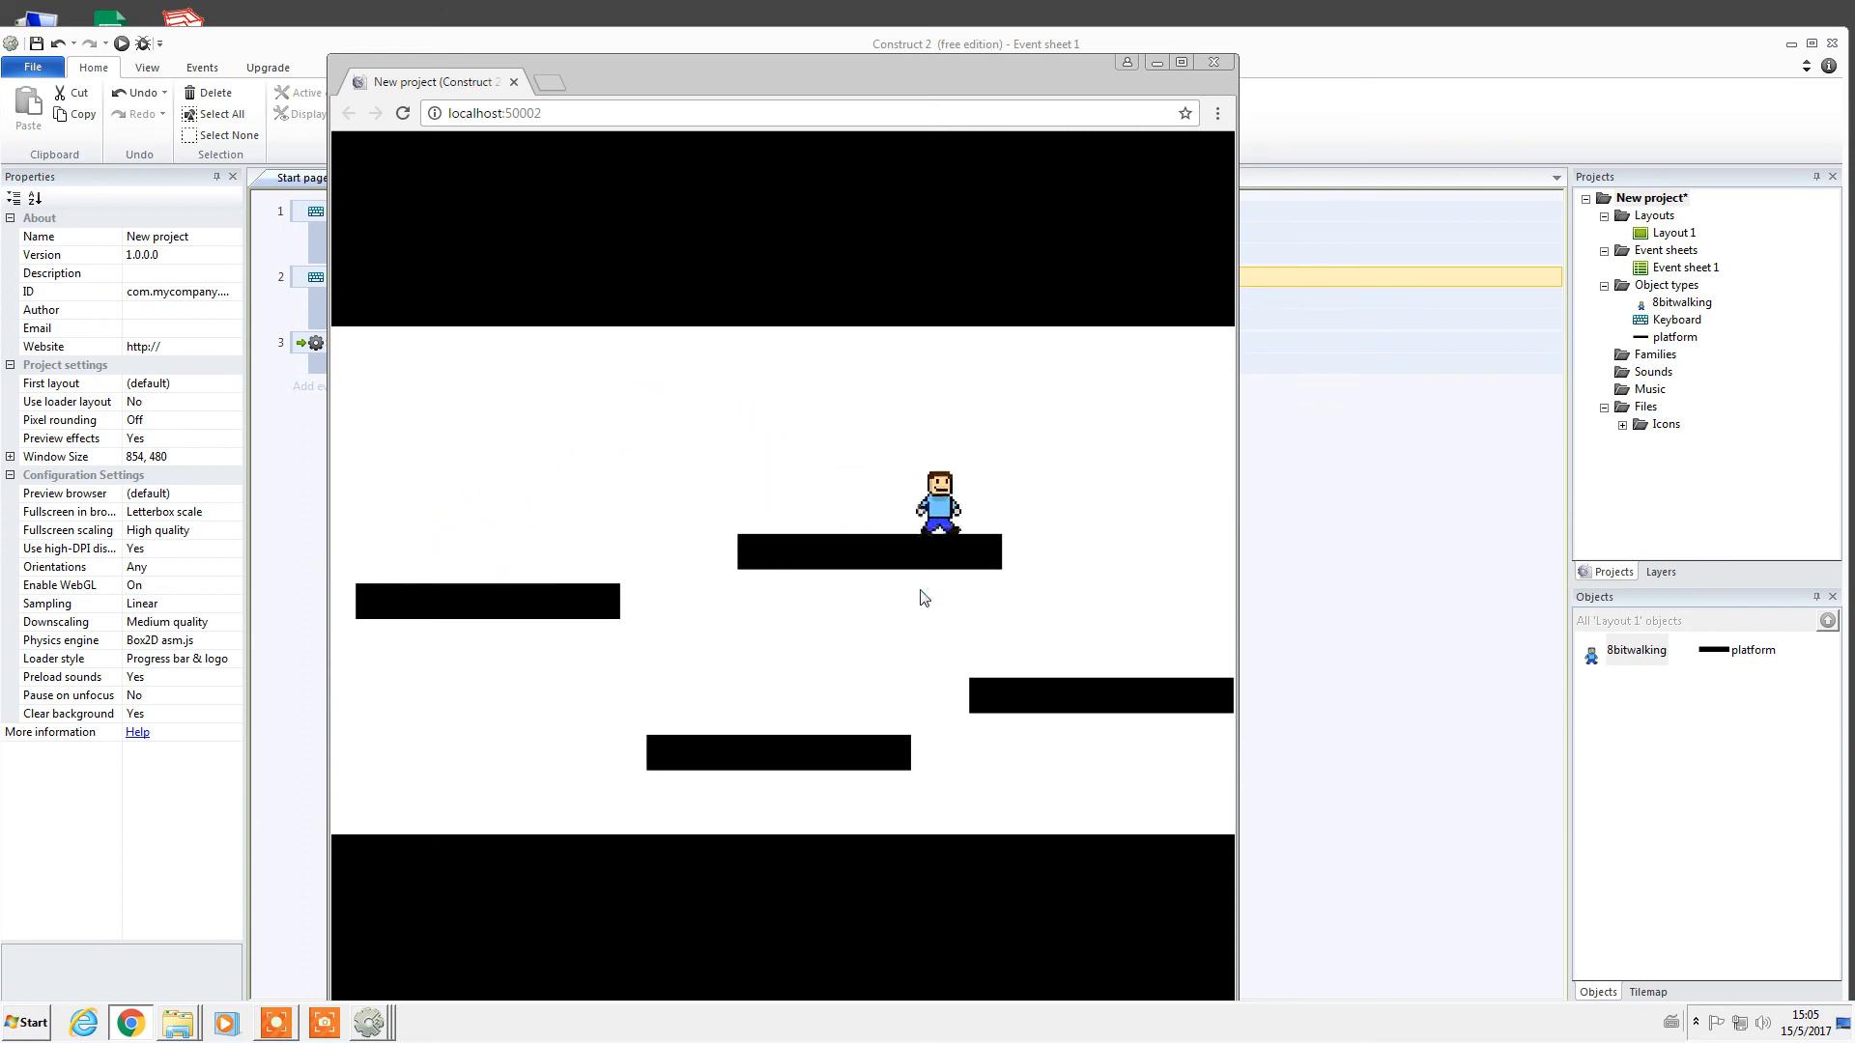
{"action": "key", "text": "Left"}
{"action": "key", "text": "Up"}
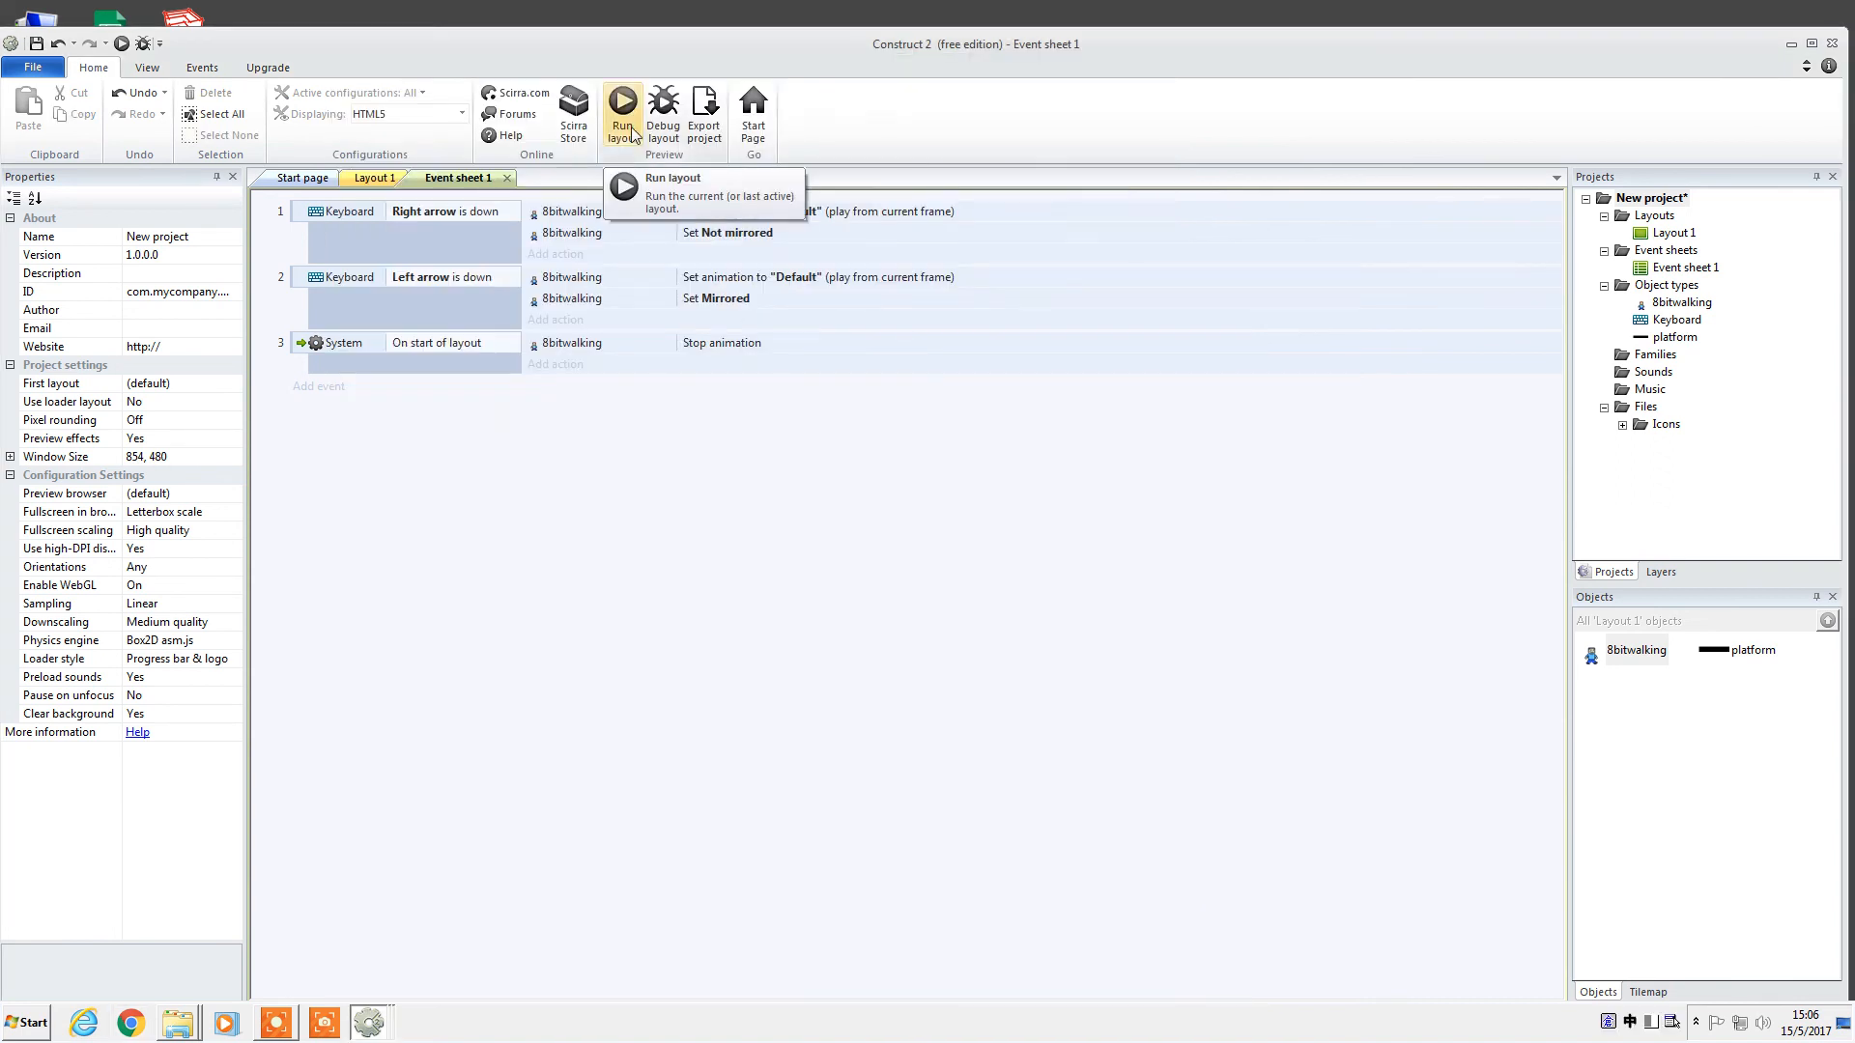
Preview the layout again to check the animation when movement stops, moving the preview window off the events before closing it.
{"action": "left_click", "coordinate": [624, 114]}
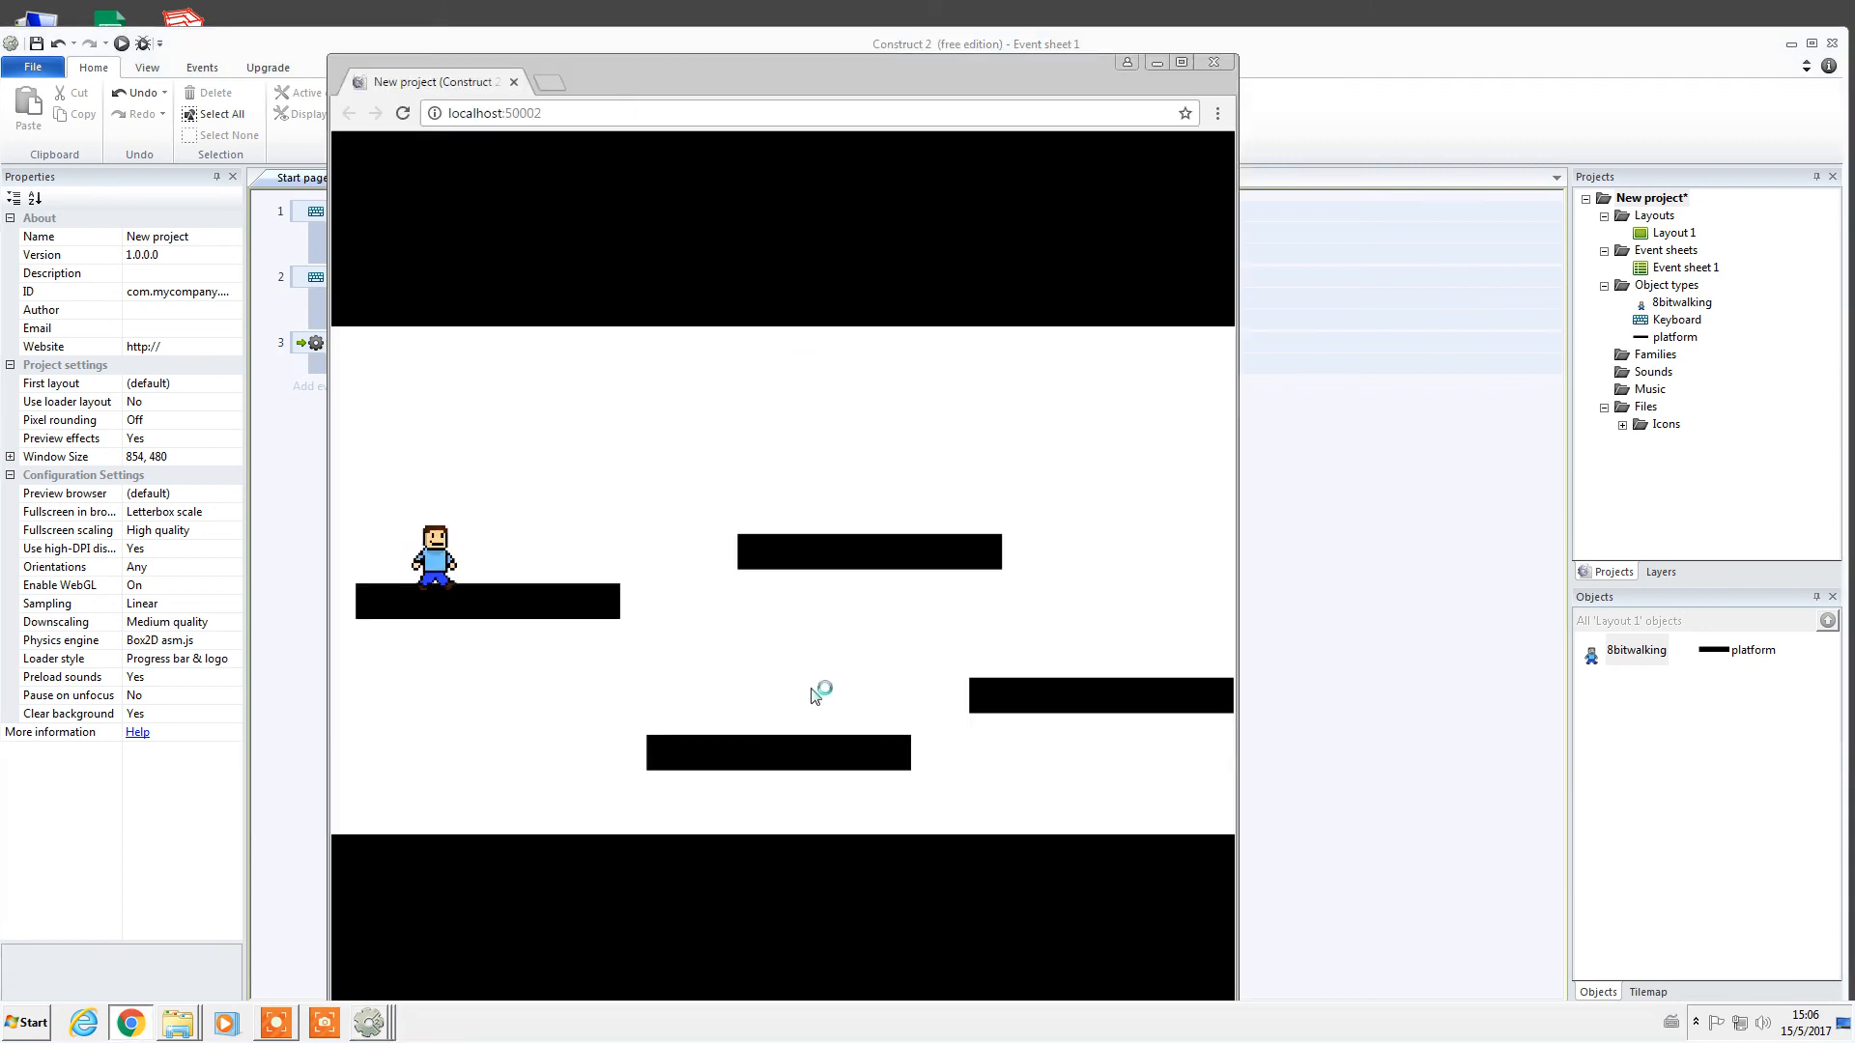
{"action": "key", "text": "Right"}
{"action": "key", "text": "Up"}
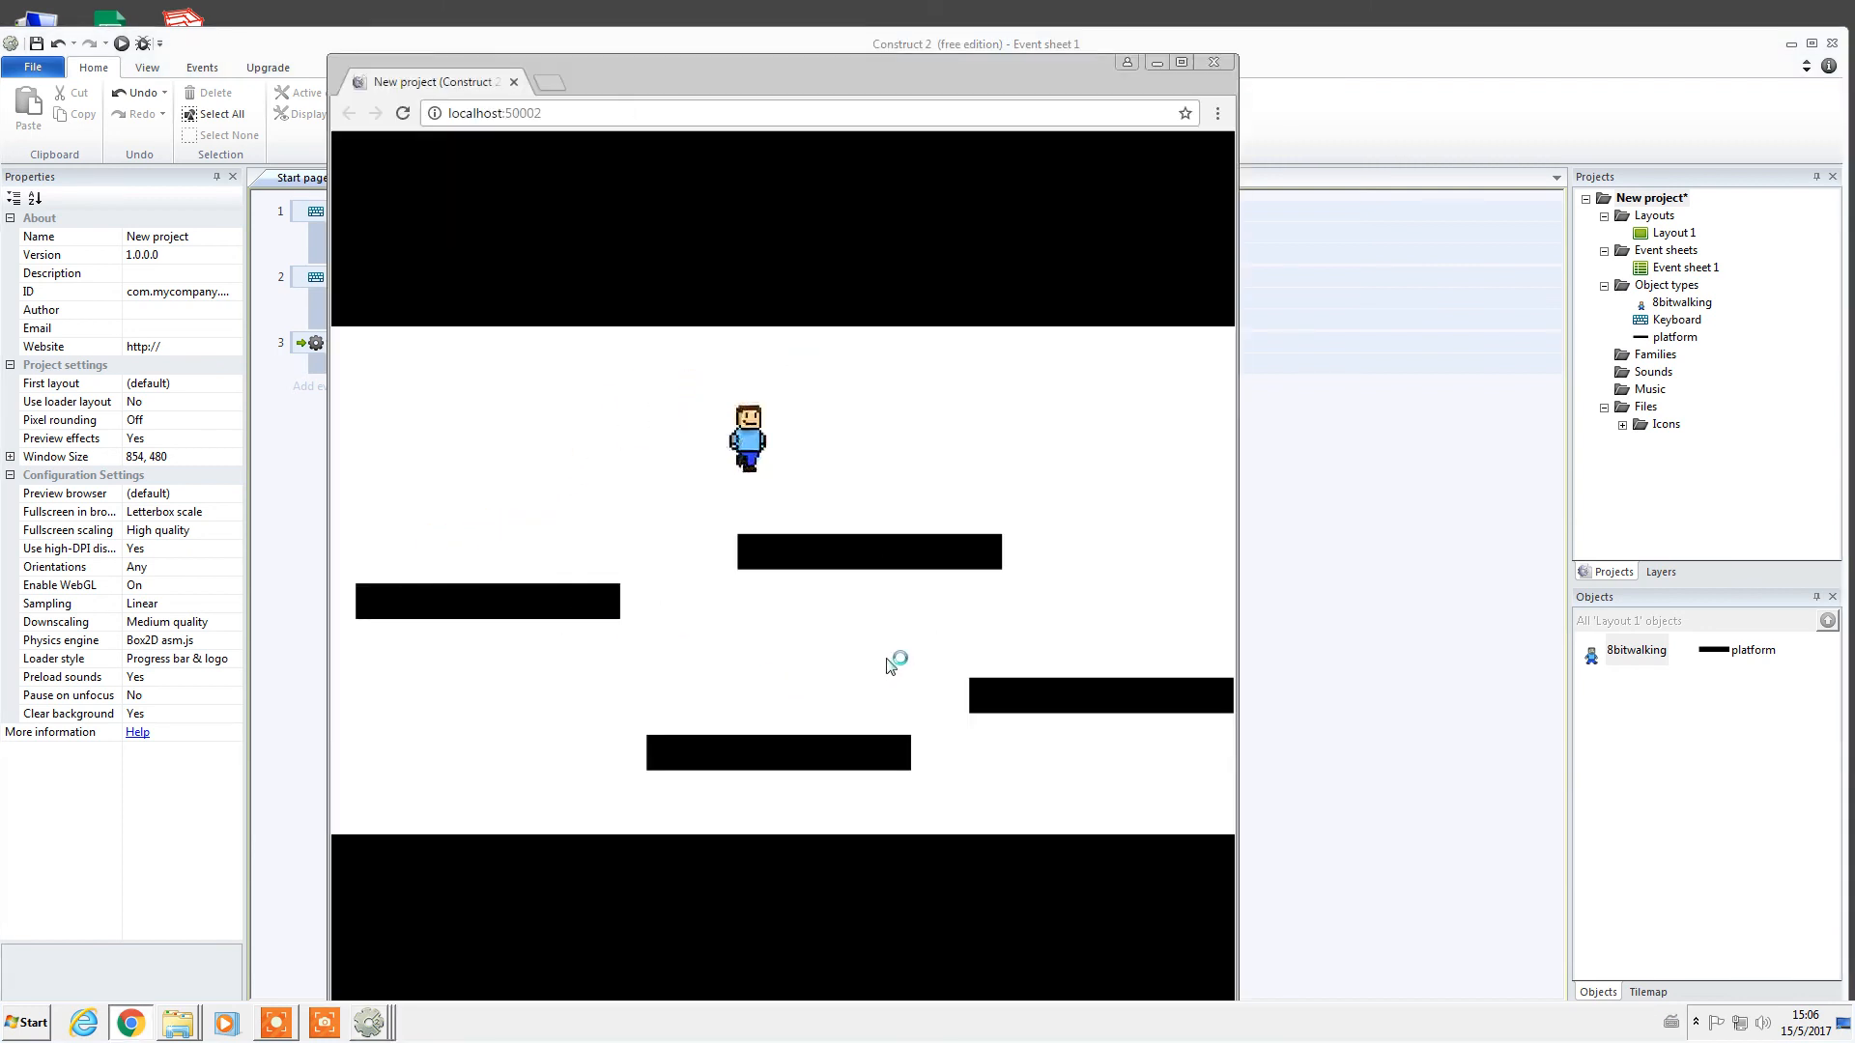
{"action": "key", "text": "Left"}
{"action": "key", "text": "Right"}
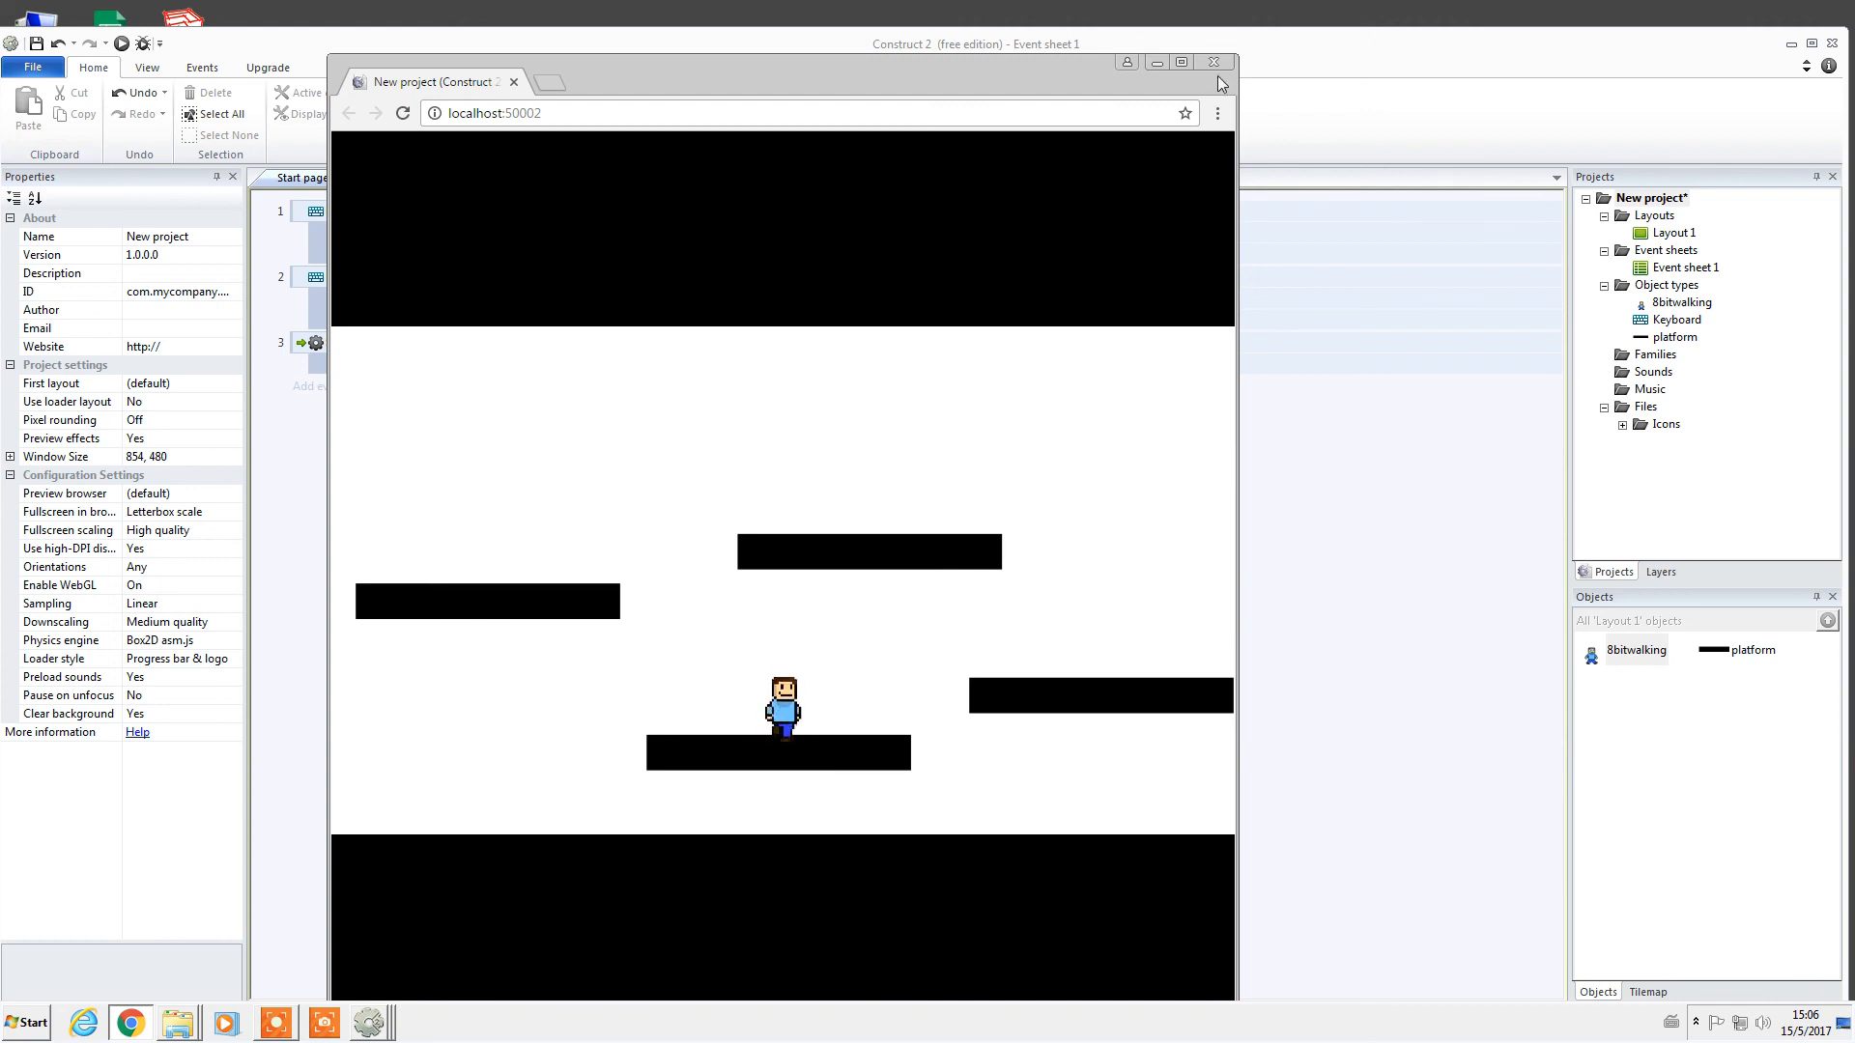
{"action": "left_click_drag", "start_coordinate": [970, 66], "coordinate": [1524, 56]}
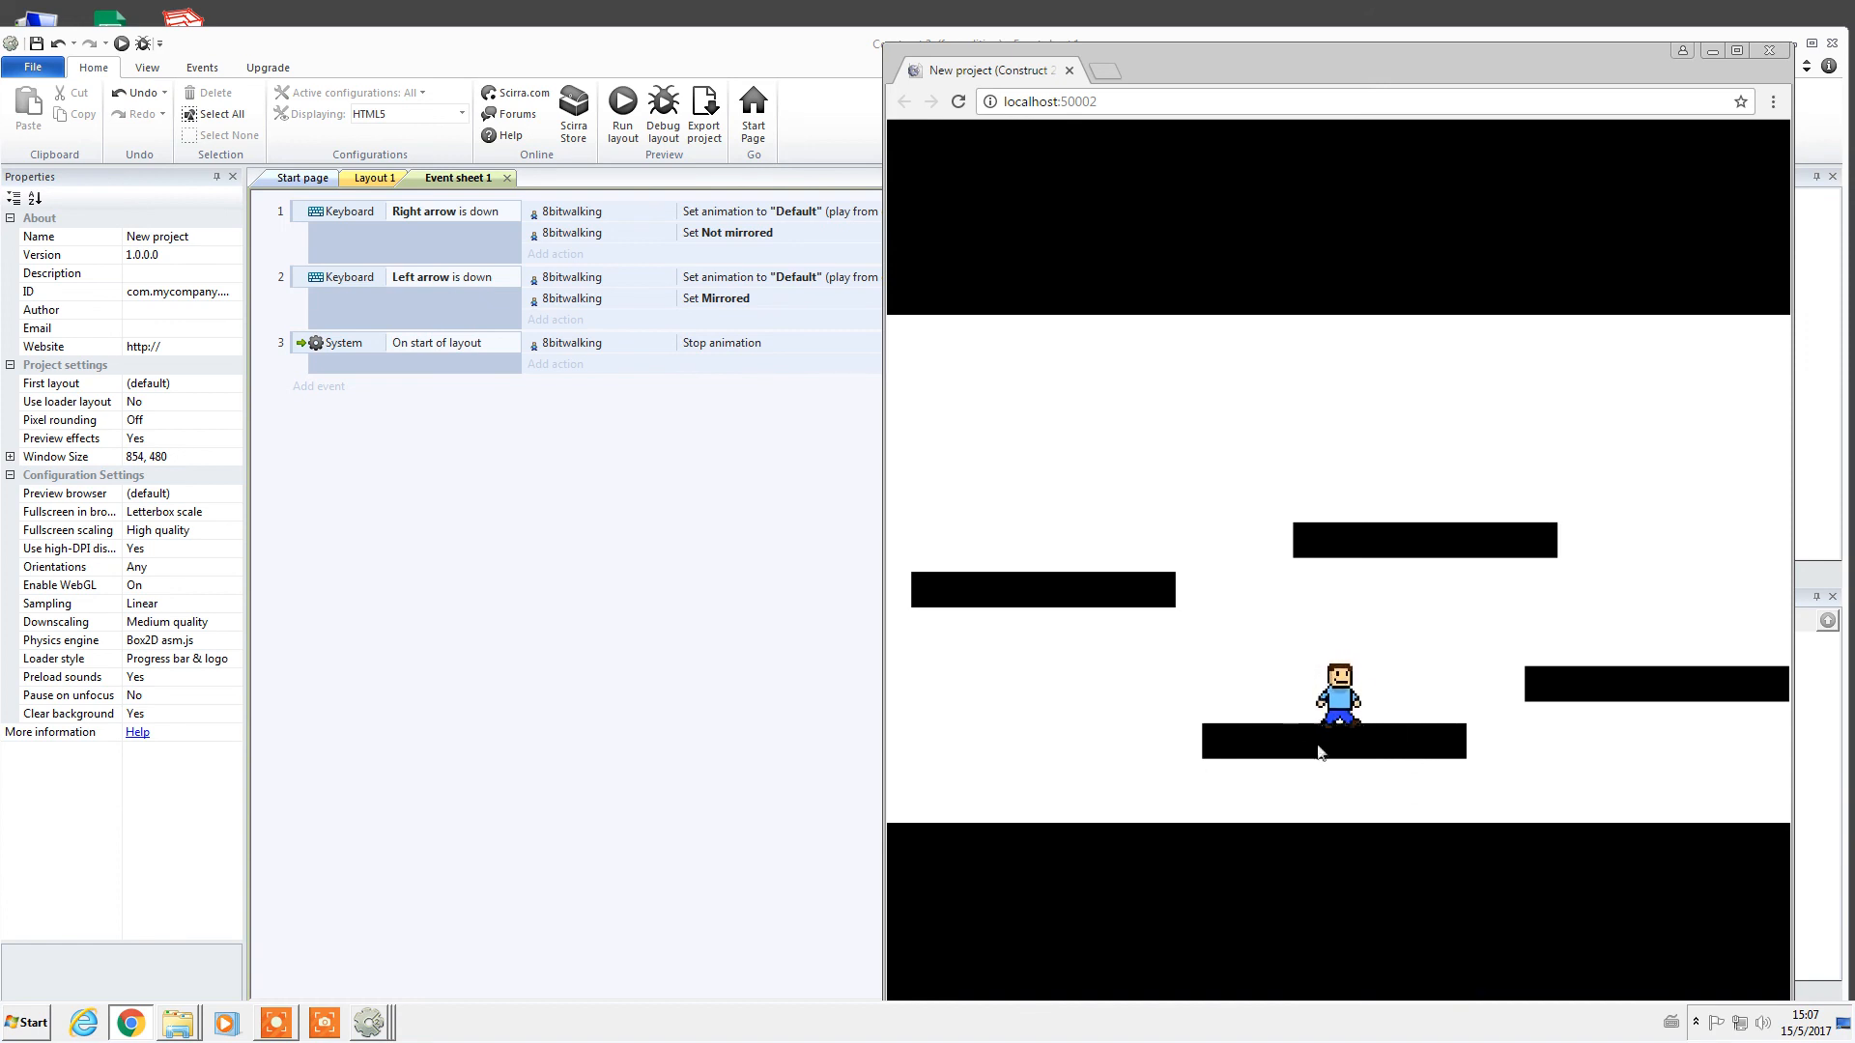
{"action": "left_click", "coordinate": [1769, 50]}
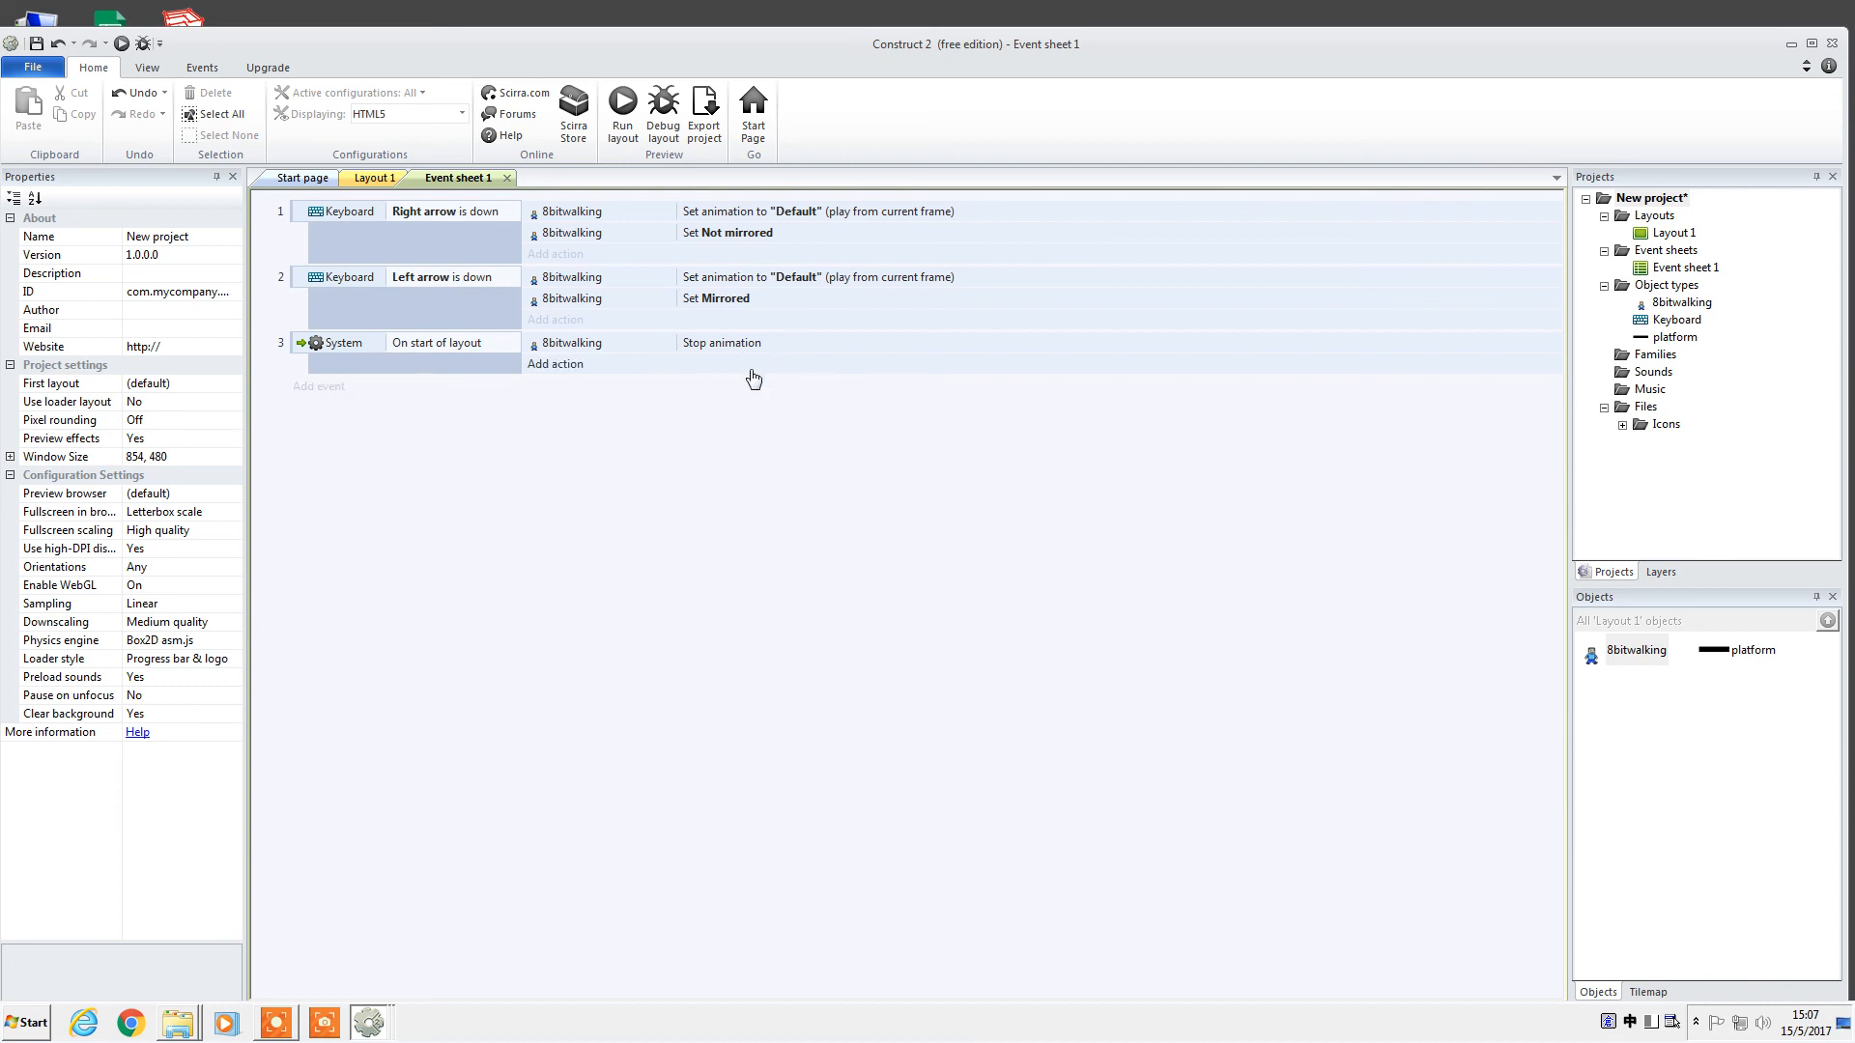
Make the On start of layout event an Or block and add the Keyboard condition On any key released.
{"action": "right_click", "coordinate": [425, 367]}
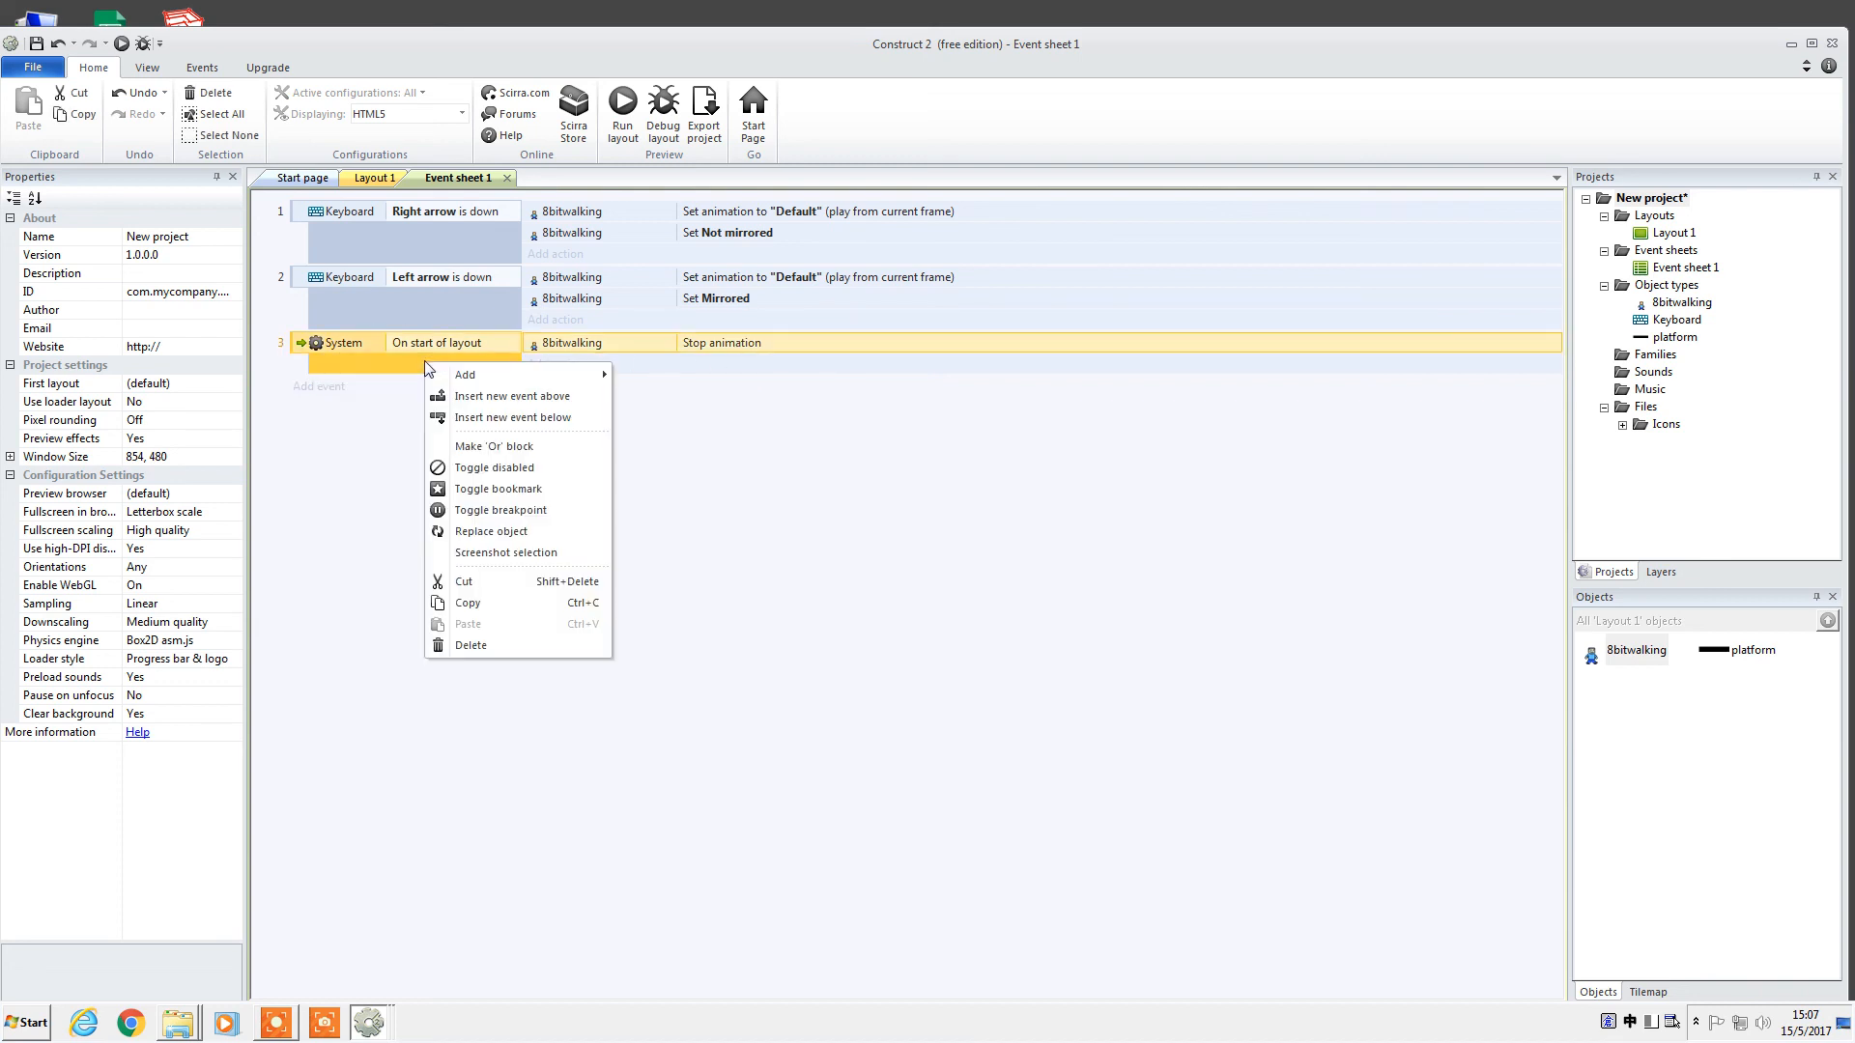
{"action": "left_click", "coordinate": [544, 447]}
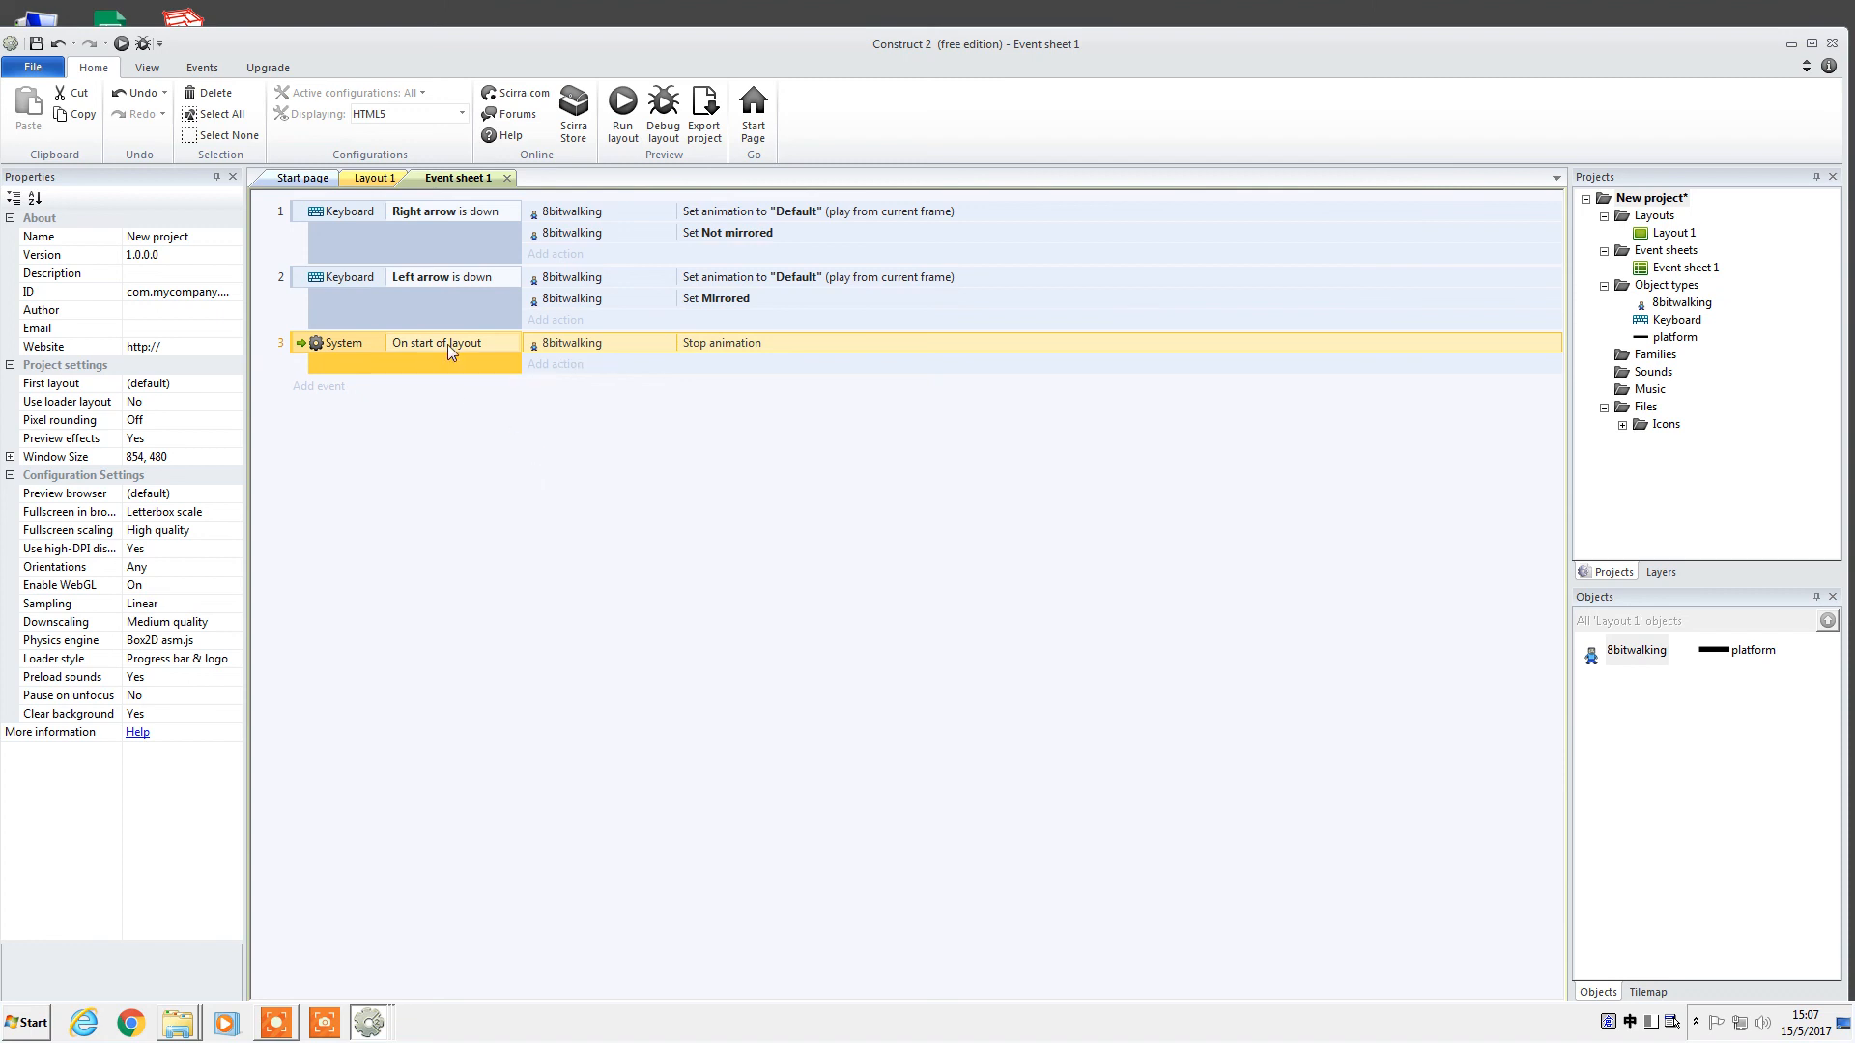
{"action": "right_click", "coordinate": [392, 373]}
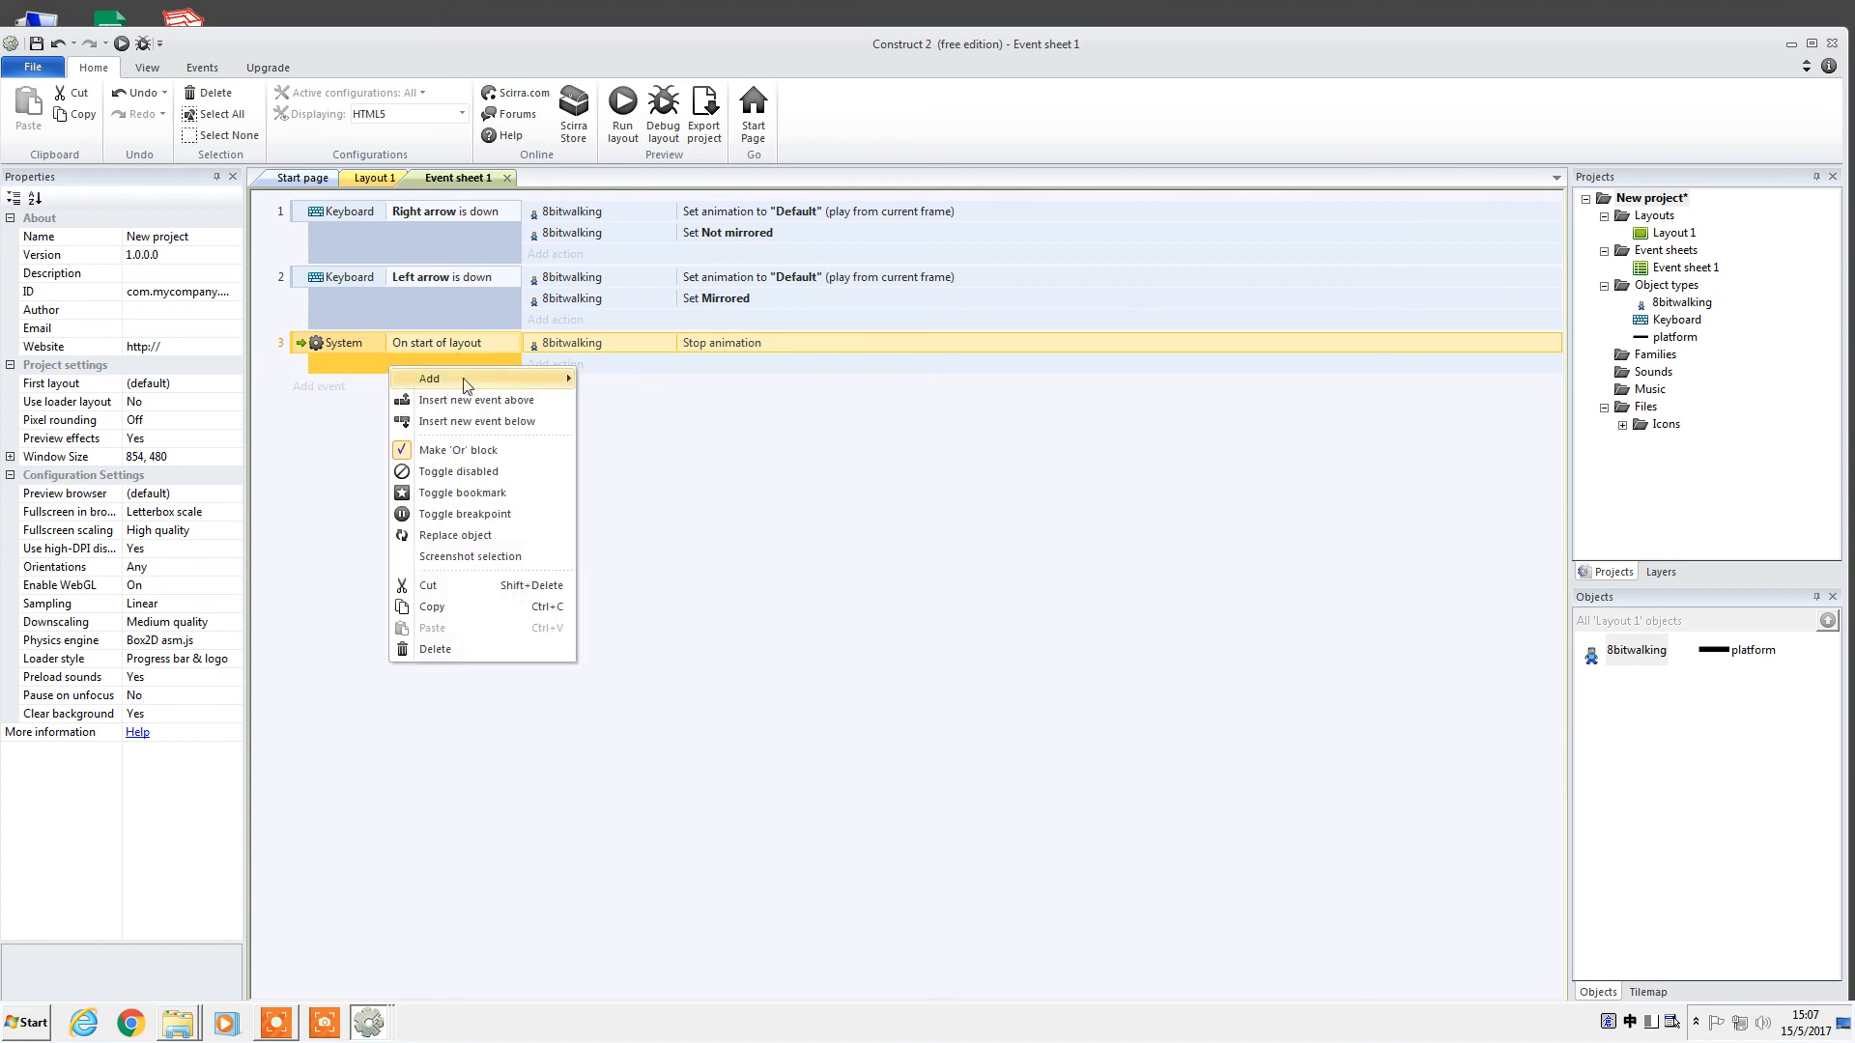
{"action": "mouse_move", "coordinate": [445, 379]}
{"action": "left_click", "coordinate": [657, 379]}
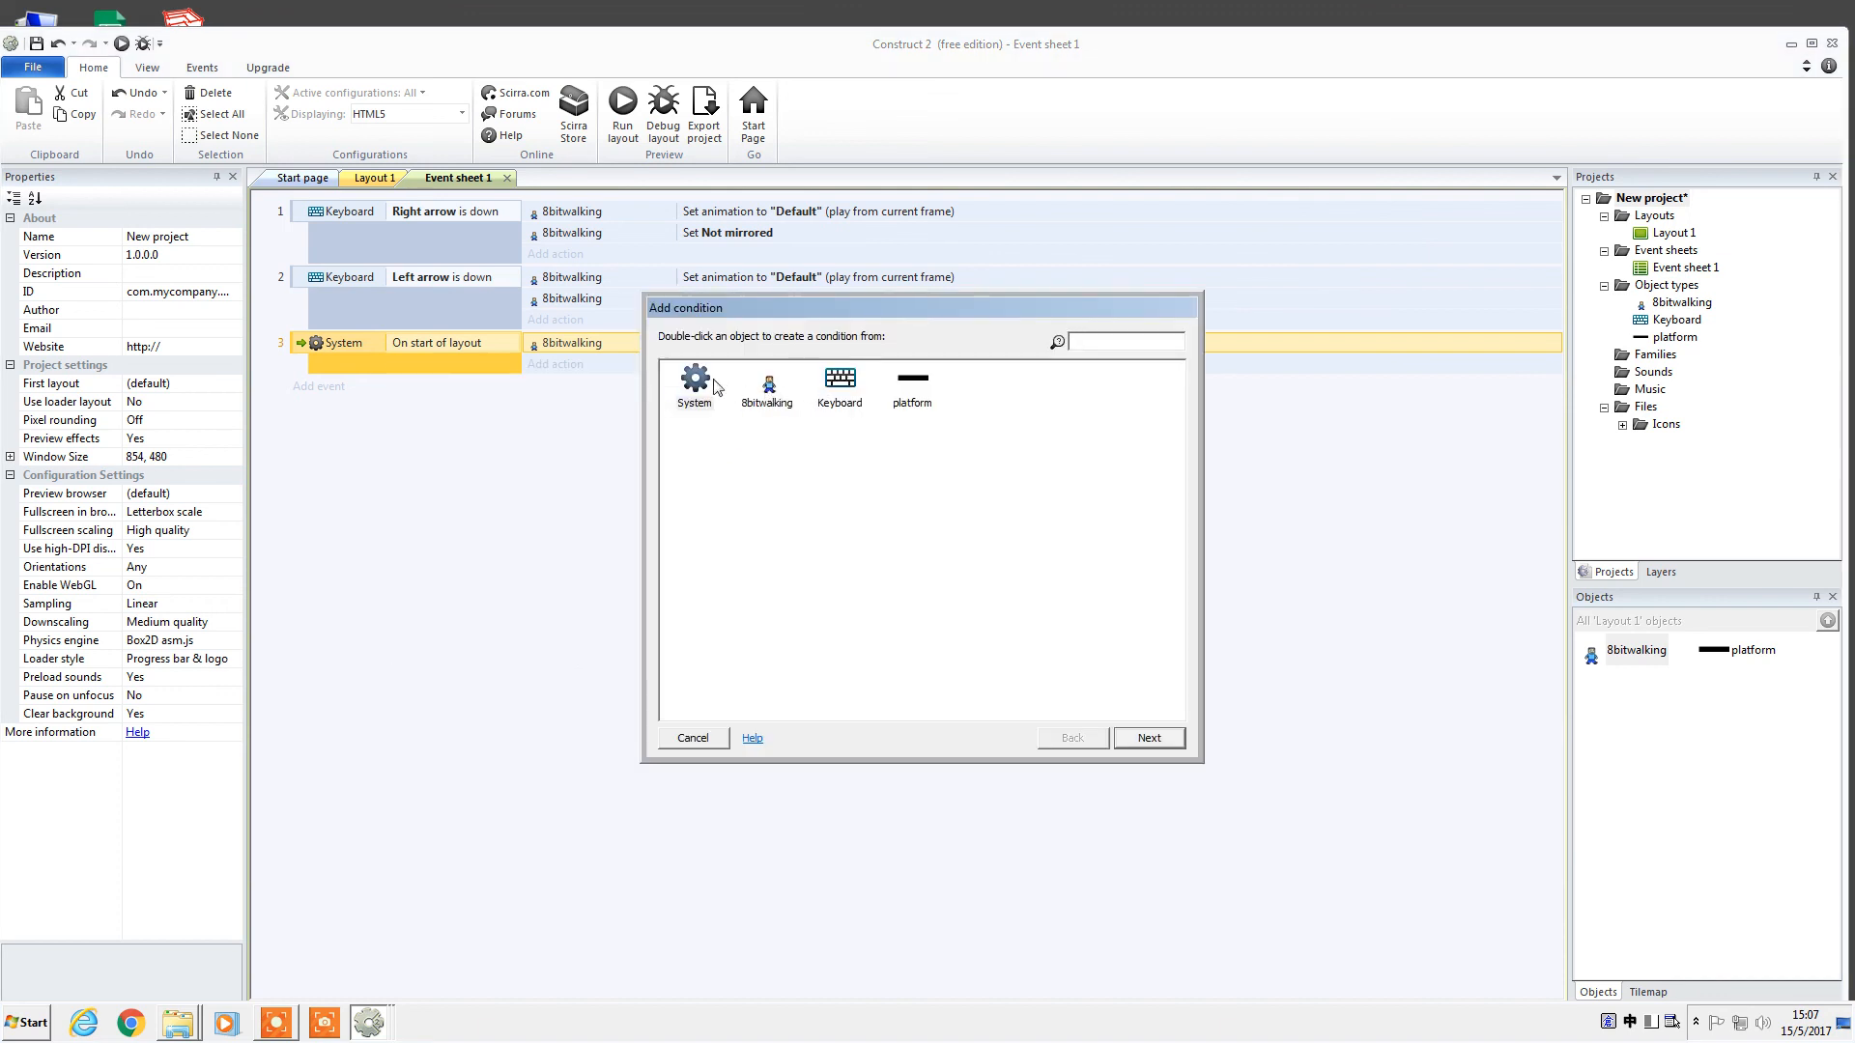
{"action": "double_click", "coordinate": [839, 382]}
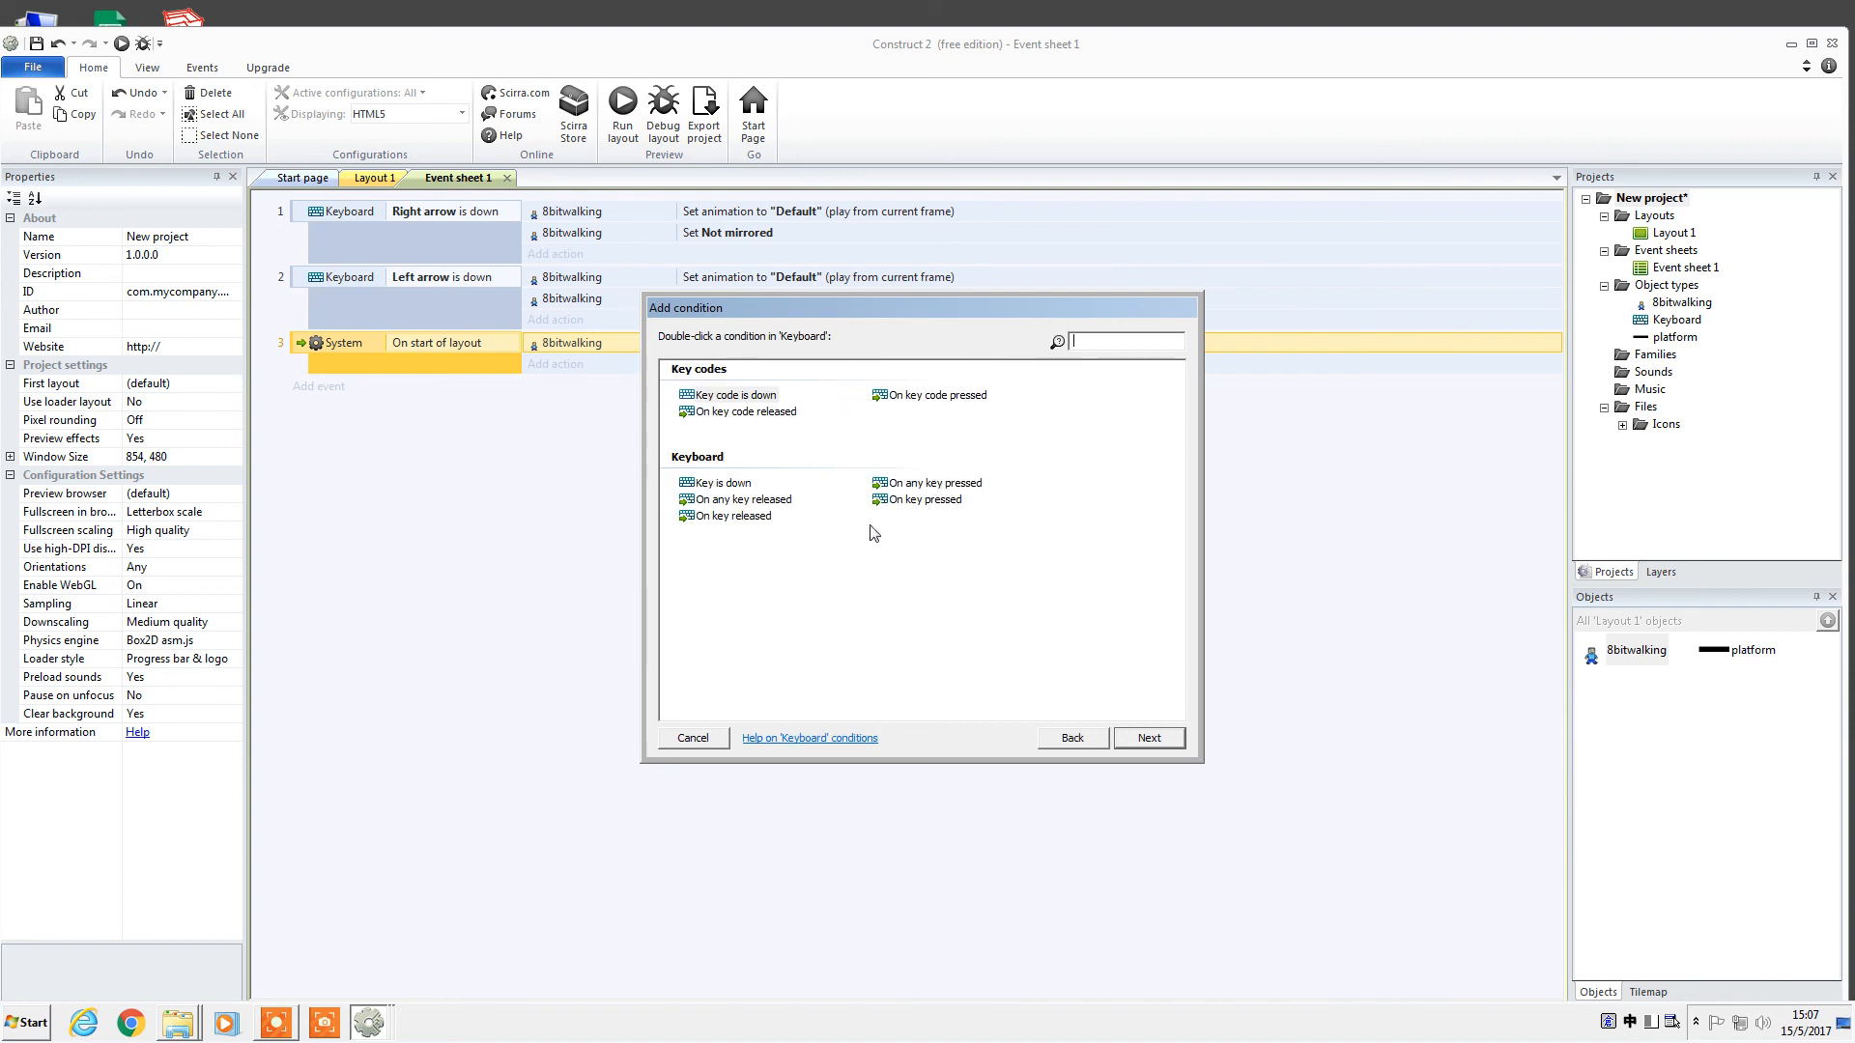
{"action": "left_click", "coordinate": [727, 501]}
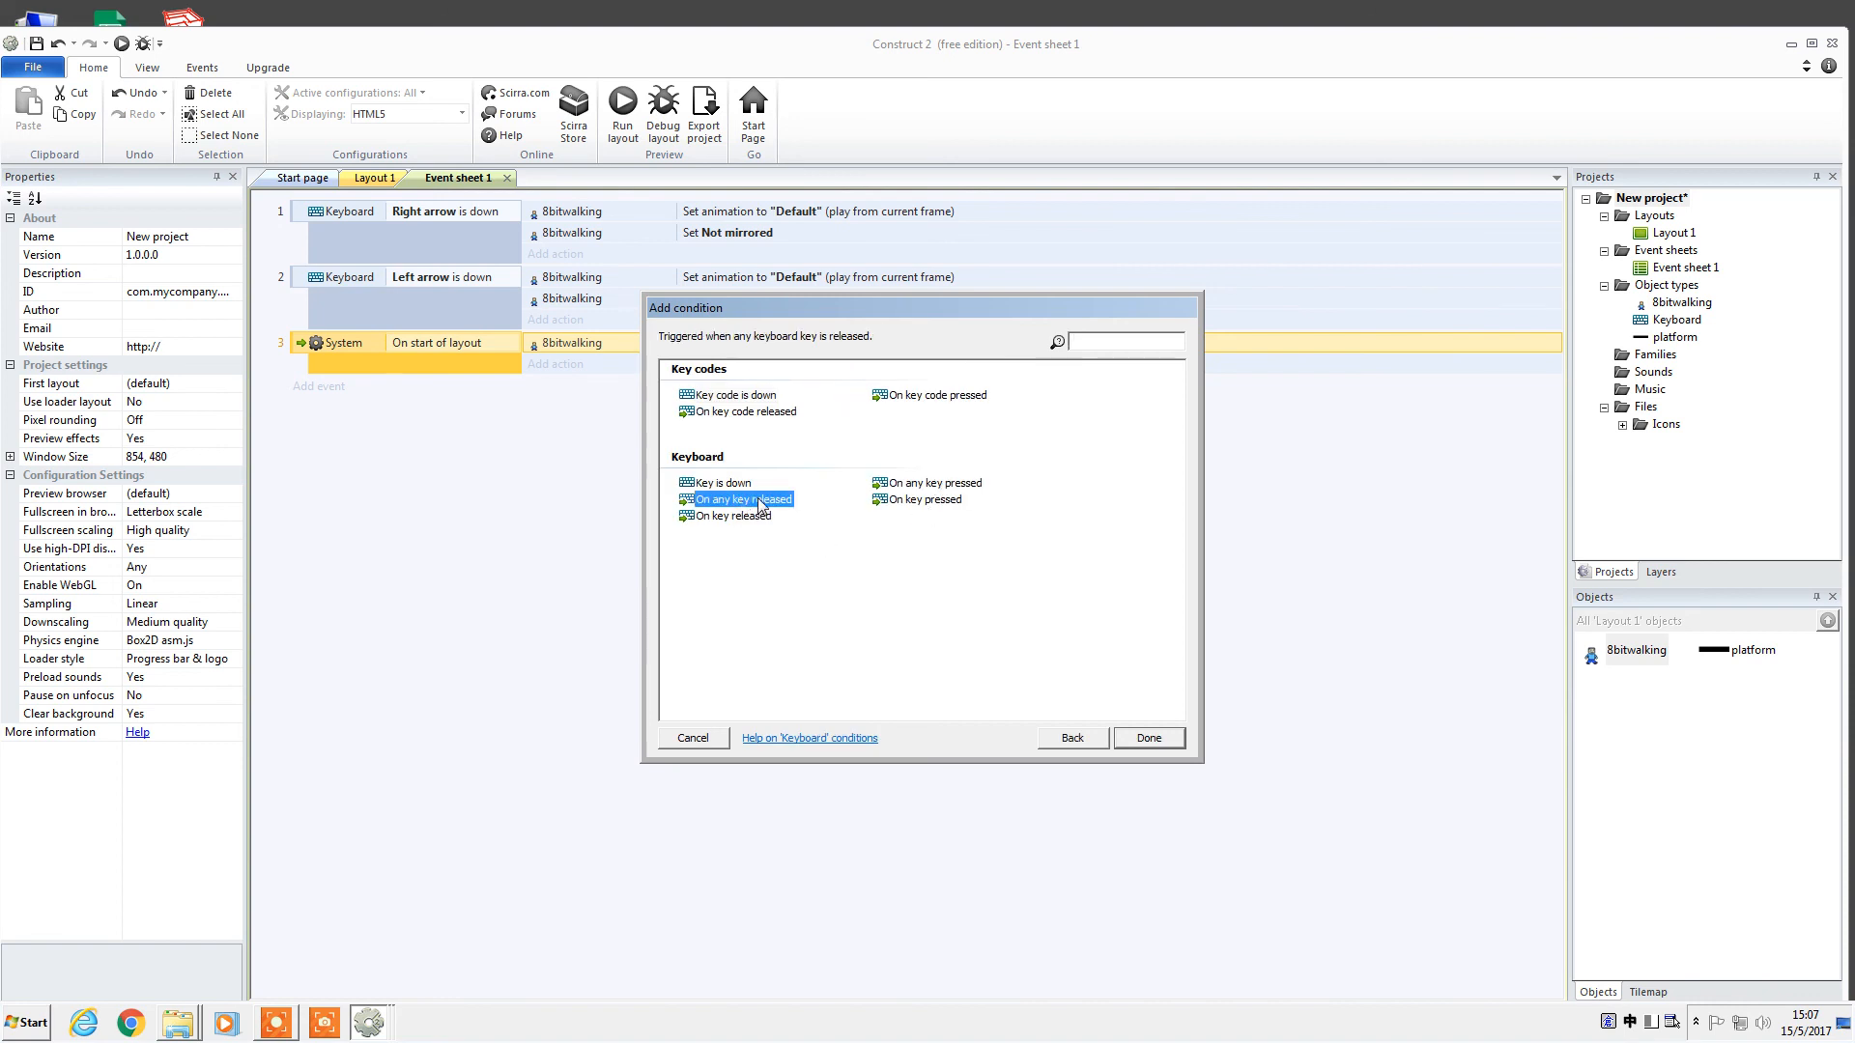
{"action": "double_click", "coordinate": [760, 506]}
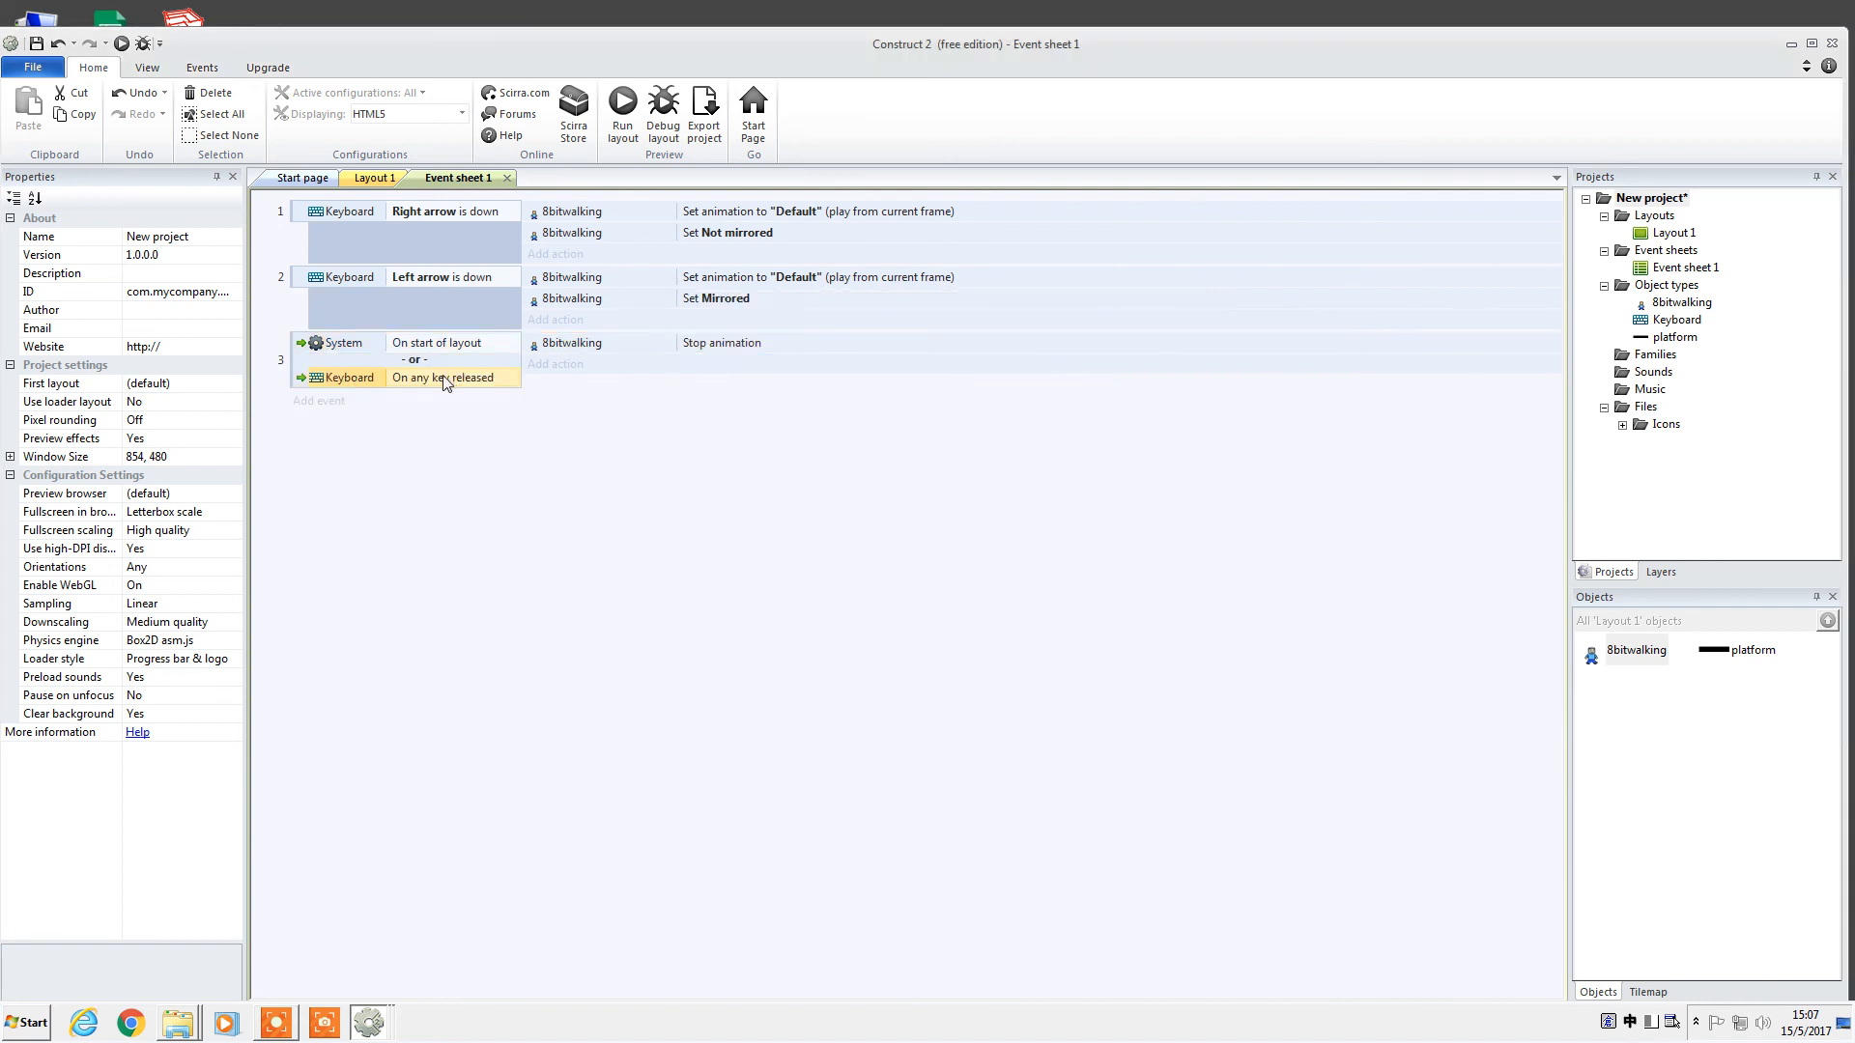
Run the layout and test walking both ways and jumping across the platforms, checking the animation whenever a key is released.
{"action": "left_click", "coordinate": [622, 106]}
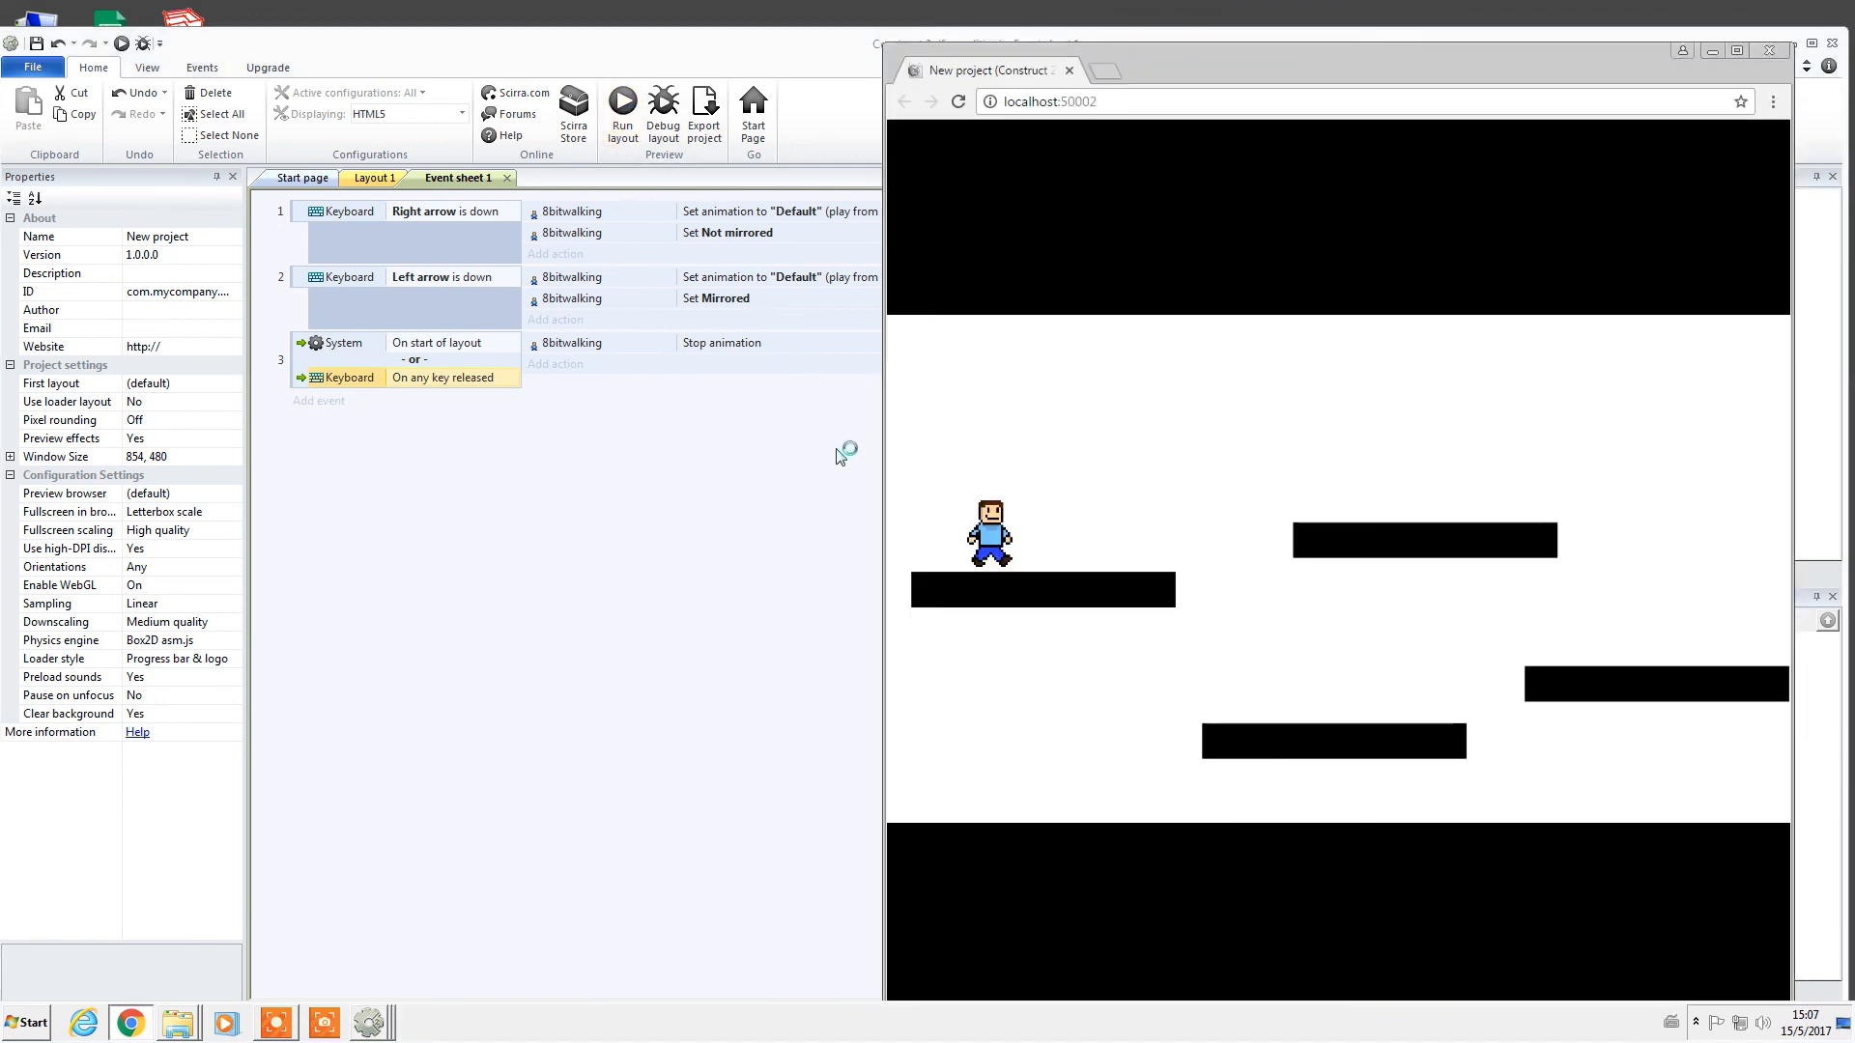
{"action": "key", "text": "Right"}
{"action": "key", "text": "Up"}
{"action": "key", "text": "Right"}
{"action": "key", "text": "Left"}
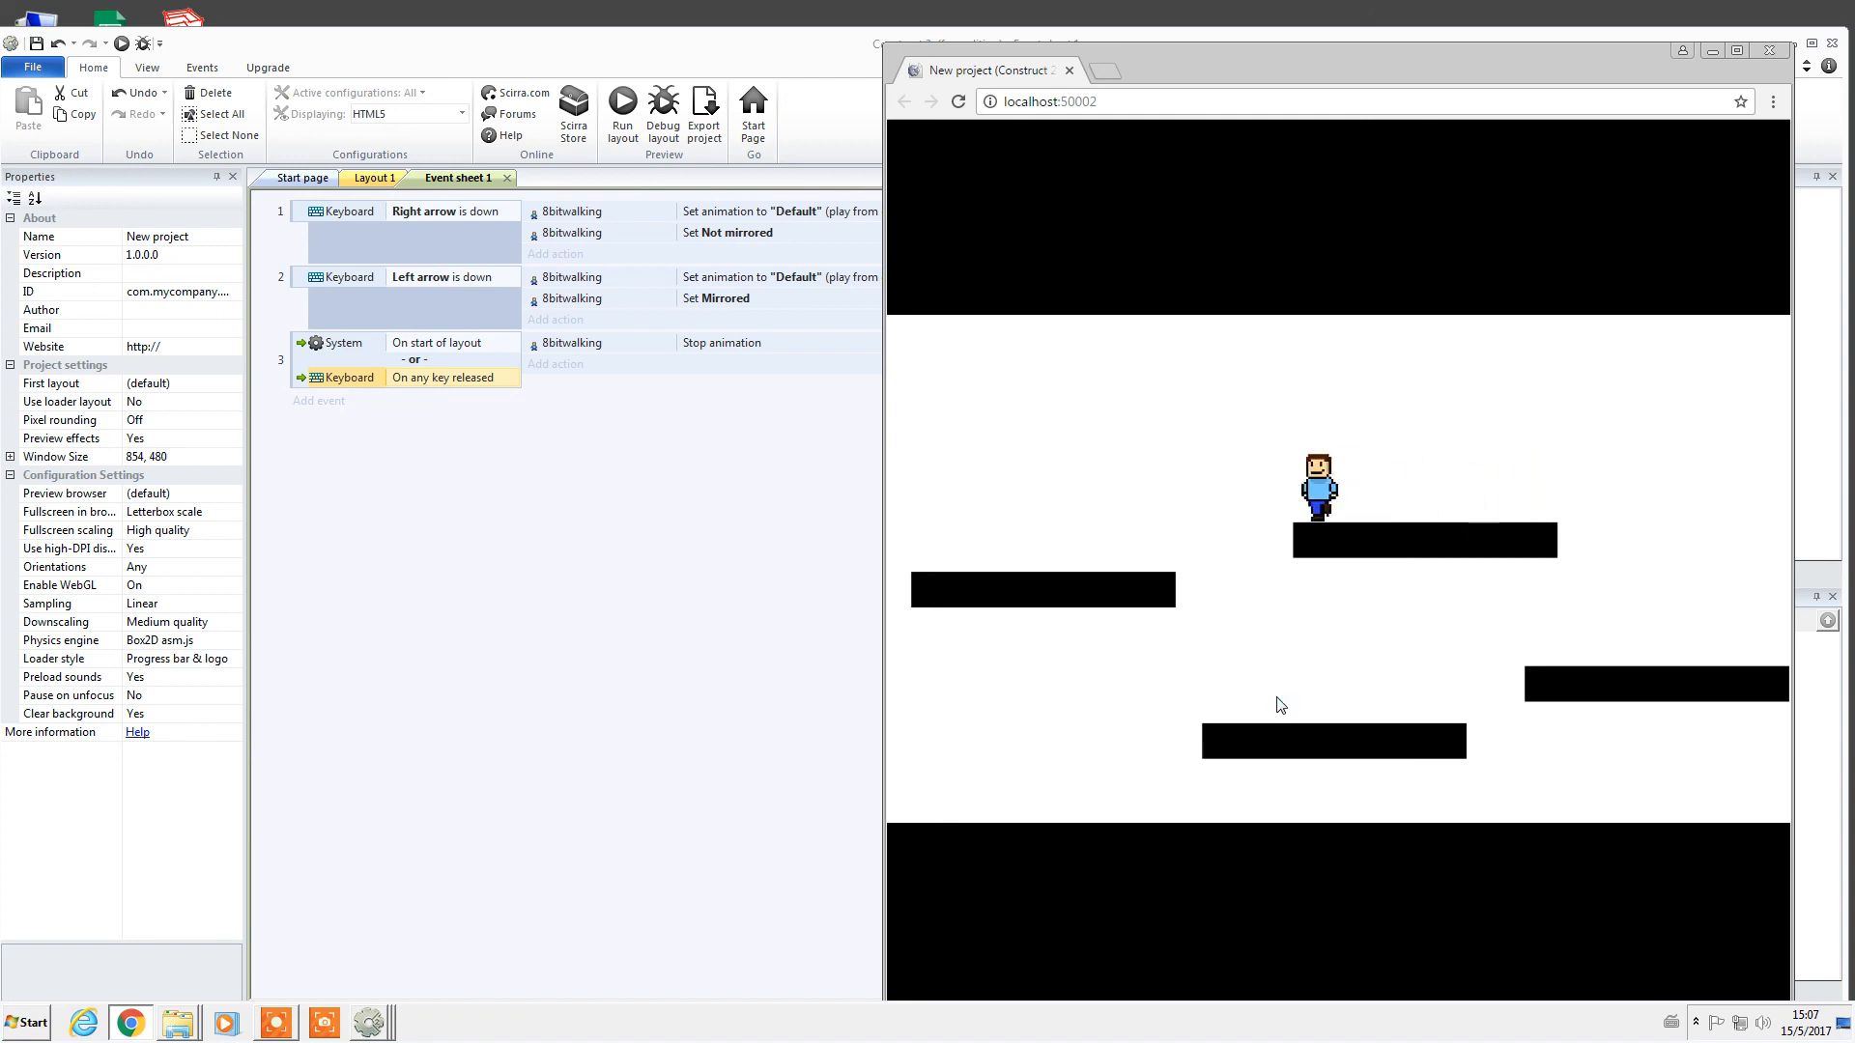
{"action": "key", "text": "Right"}
{"action": "key", "text": "Left"}
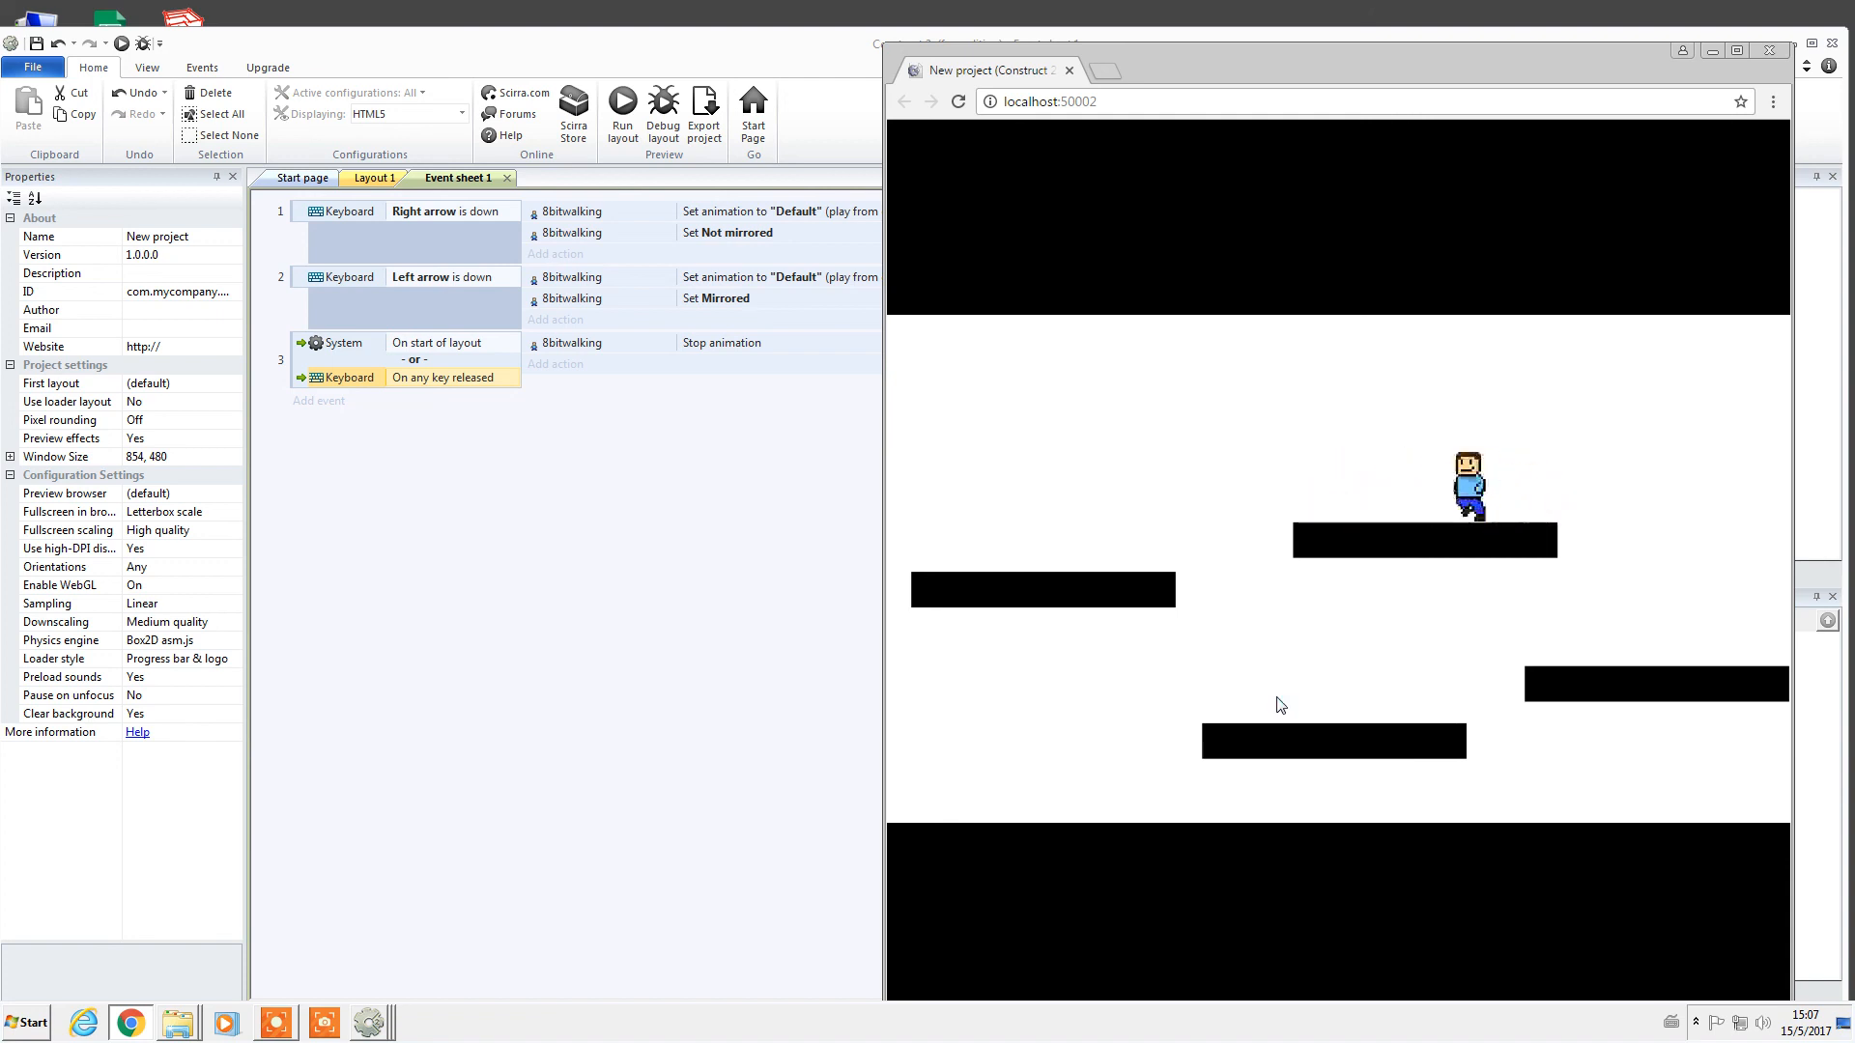
{"action": "key", "text": "Up"}
{"action": "key", "text": "Right"}
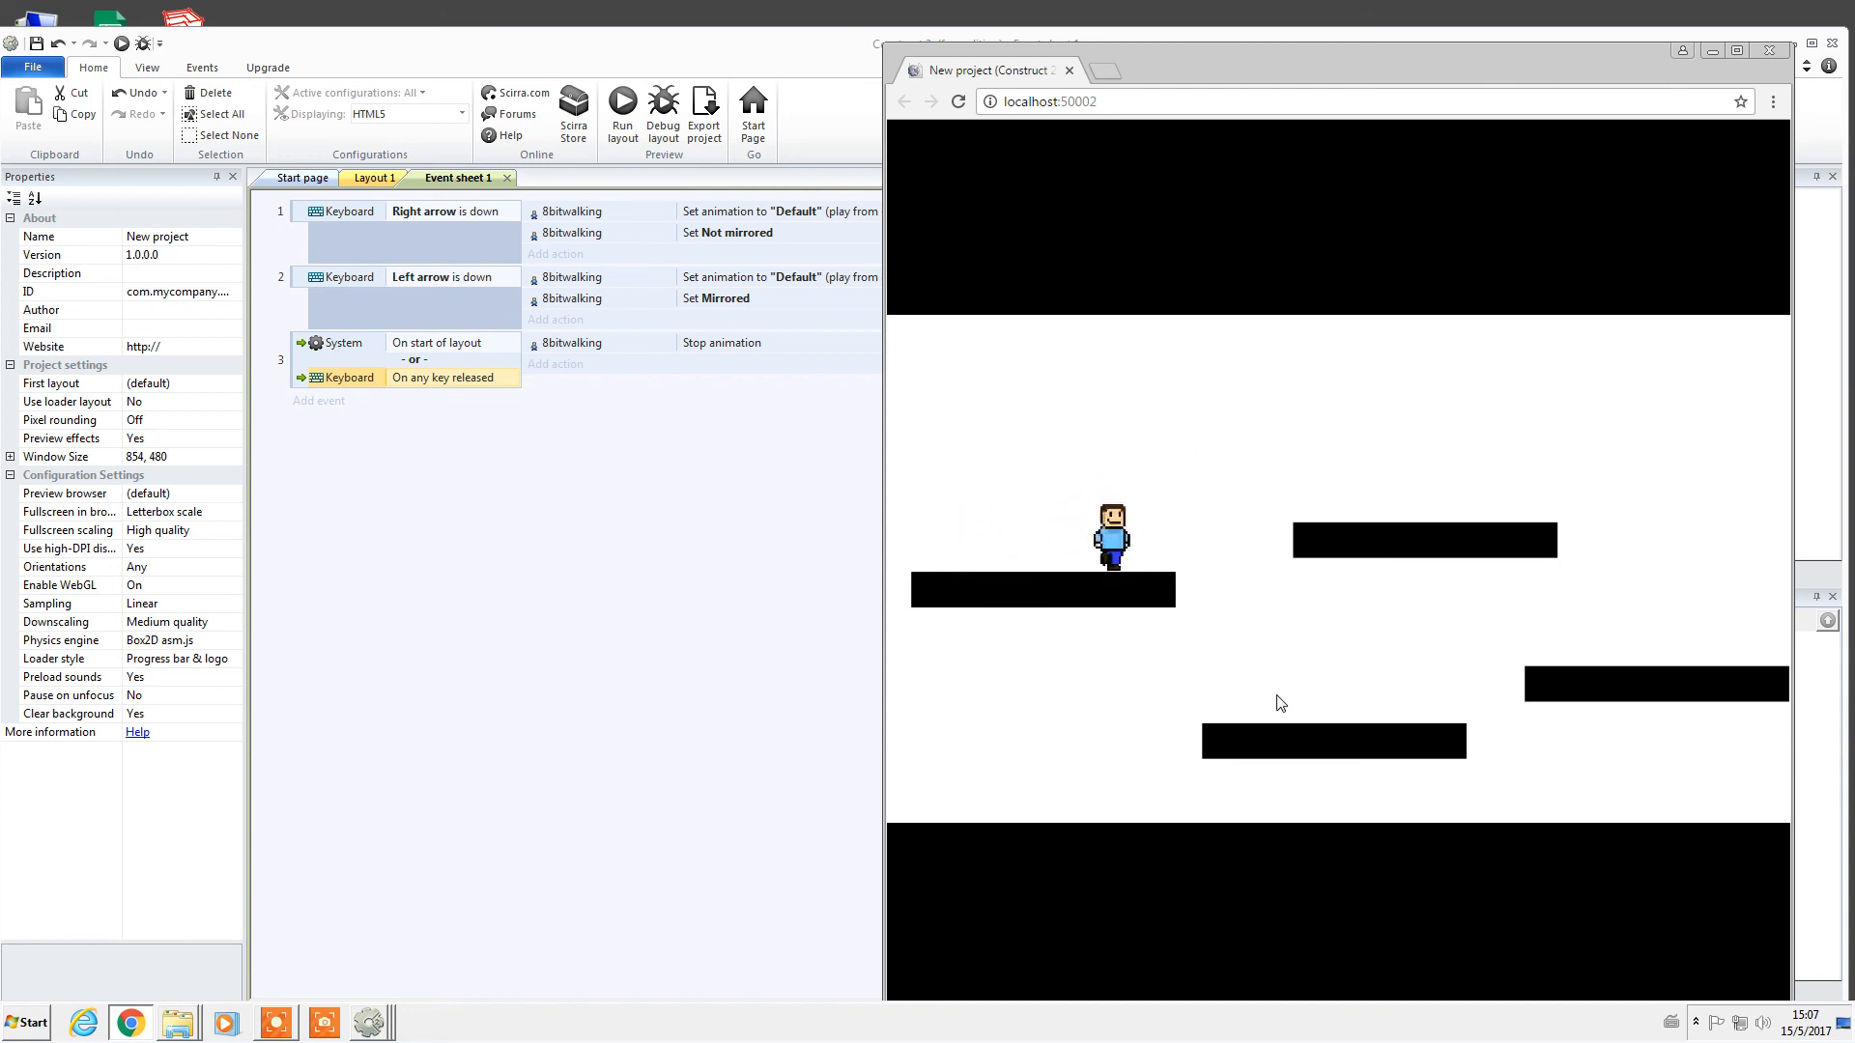
{"action": "key", "text": "Left"}
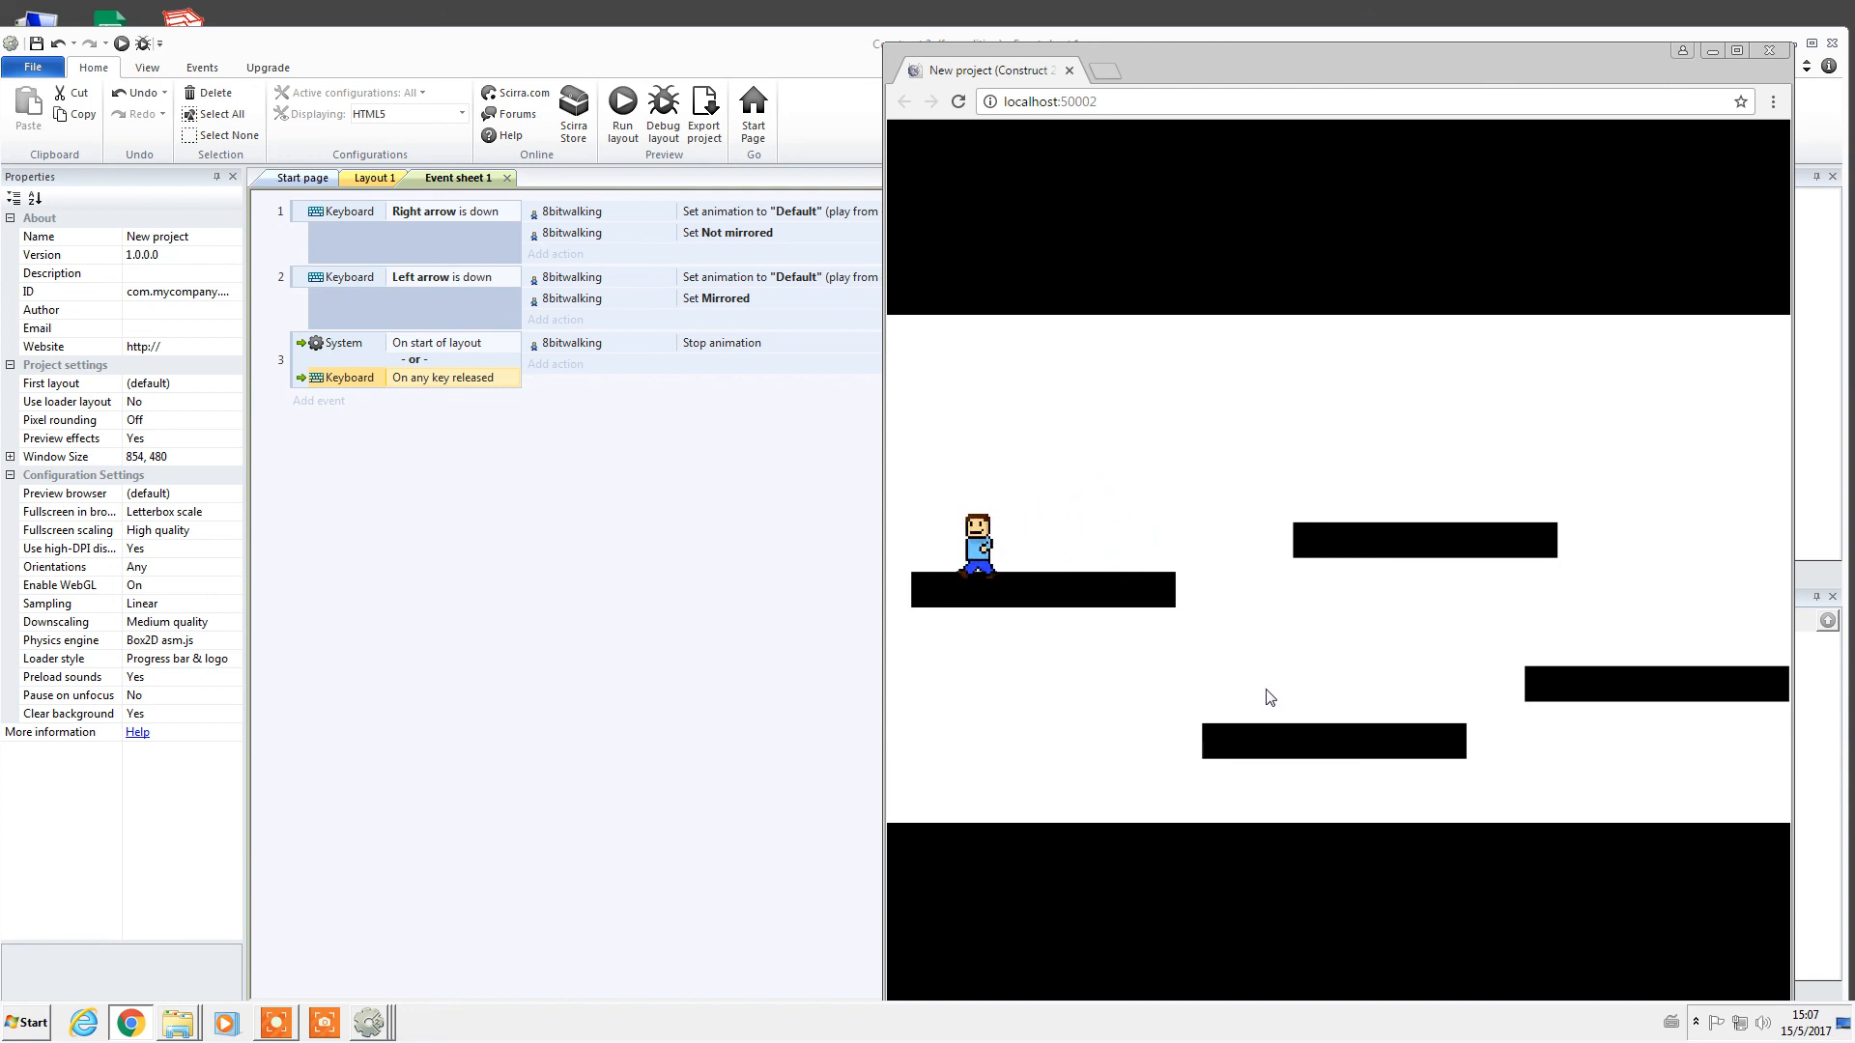
{"action": "key", "text": "Right"}
{"action": "key", "text": "Up"}
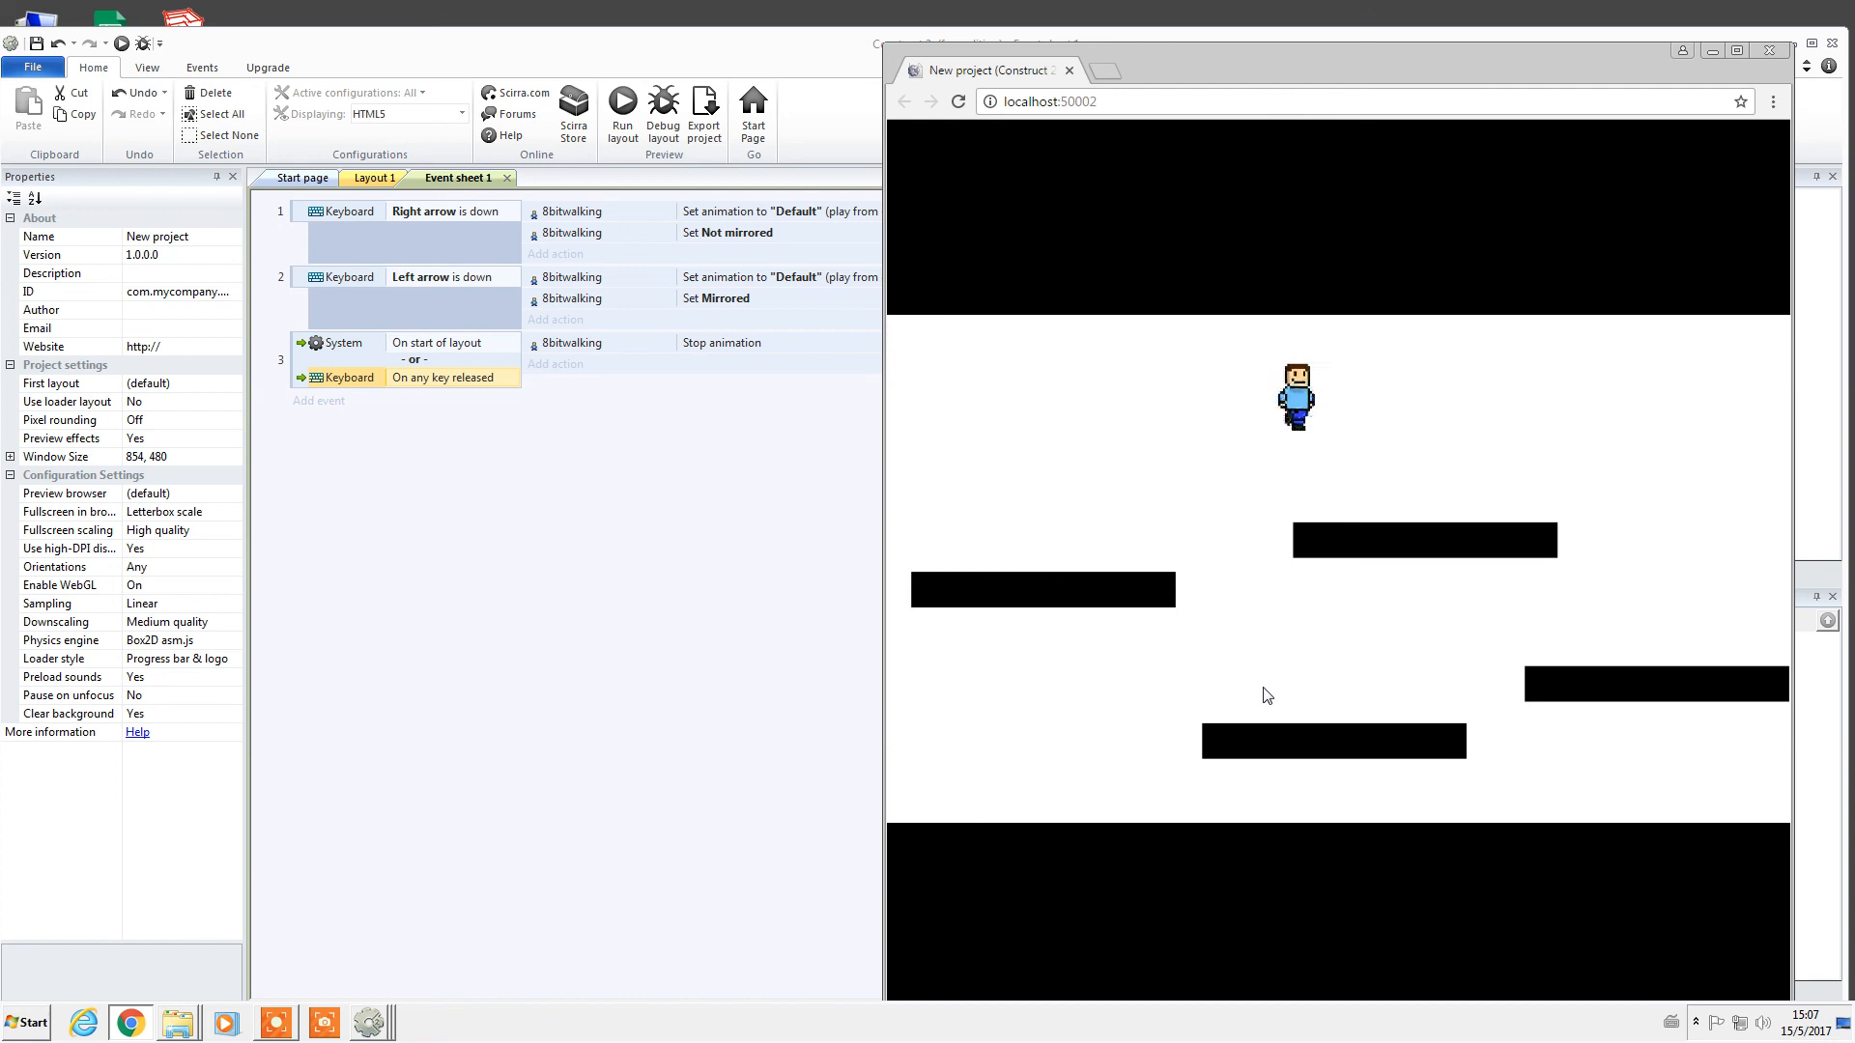
{"action": "key", "text": "Left"}
{"action": "key", "text": "Up"}
{"action": "key", "text": "Right"}
{"action": "key", "text": "Up"}
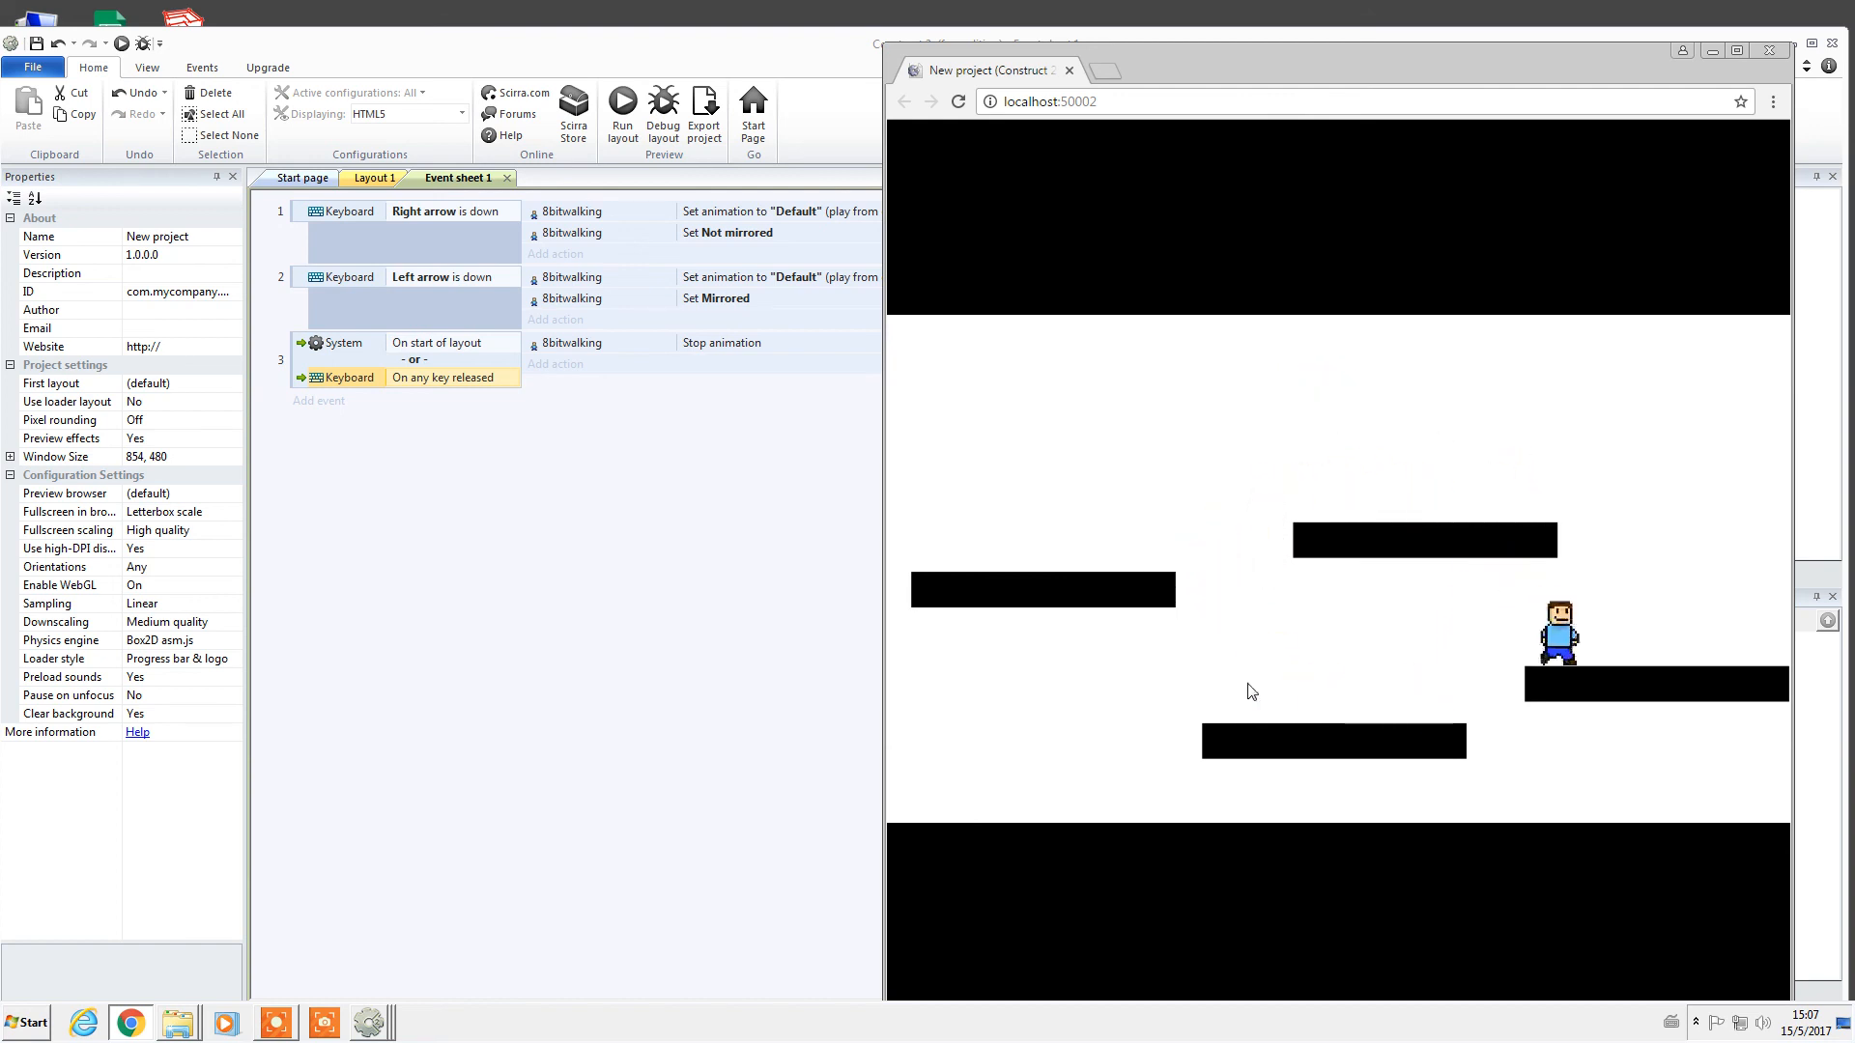
{"action": "key", "text": "Left"}
{"action": "key", "text": "Up"}
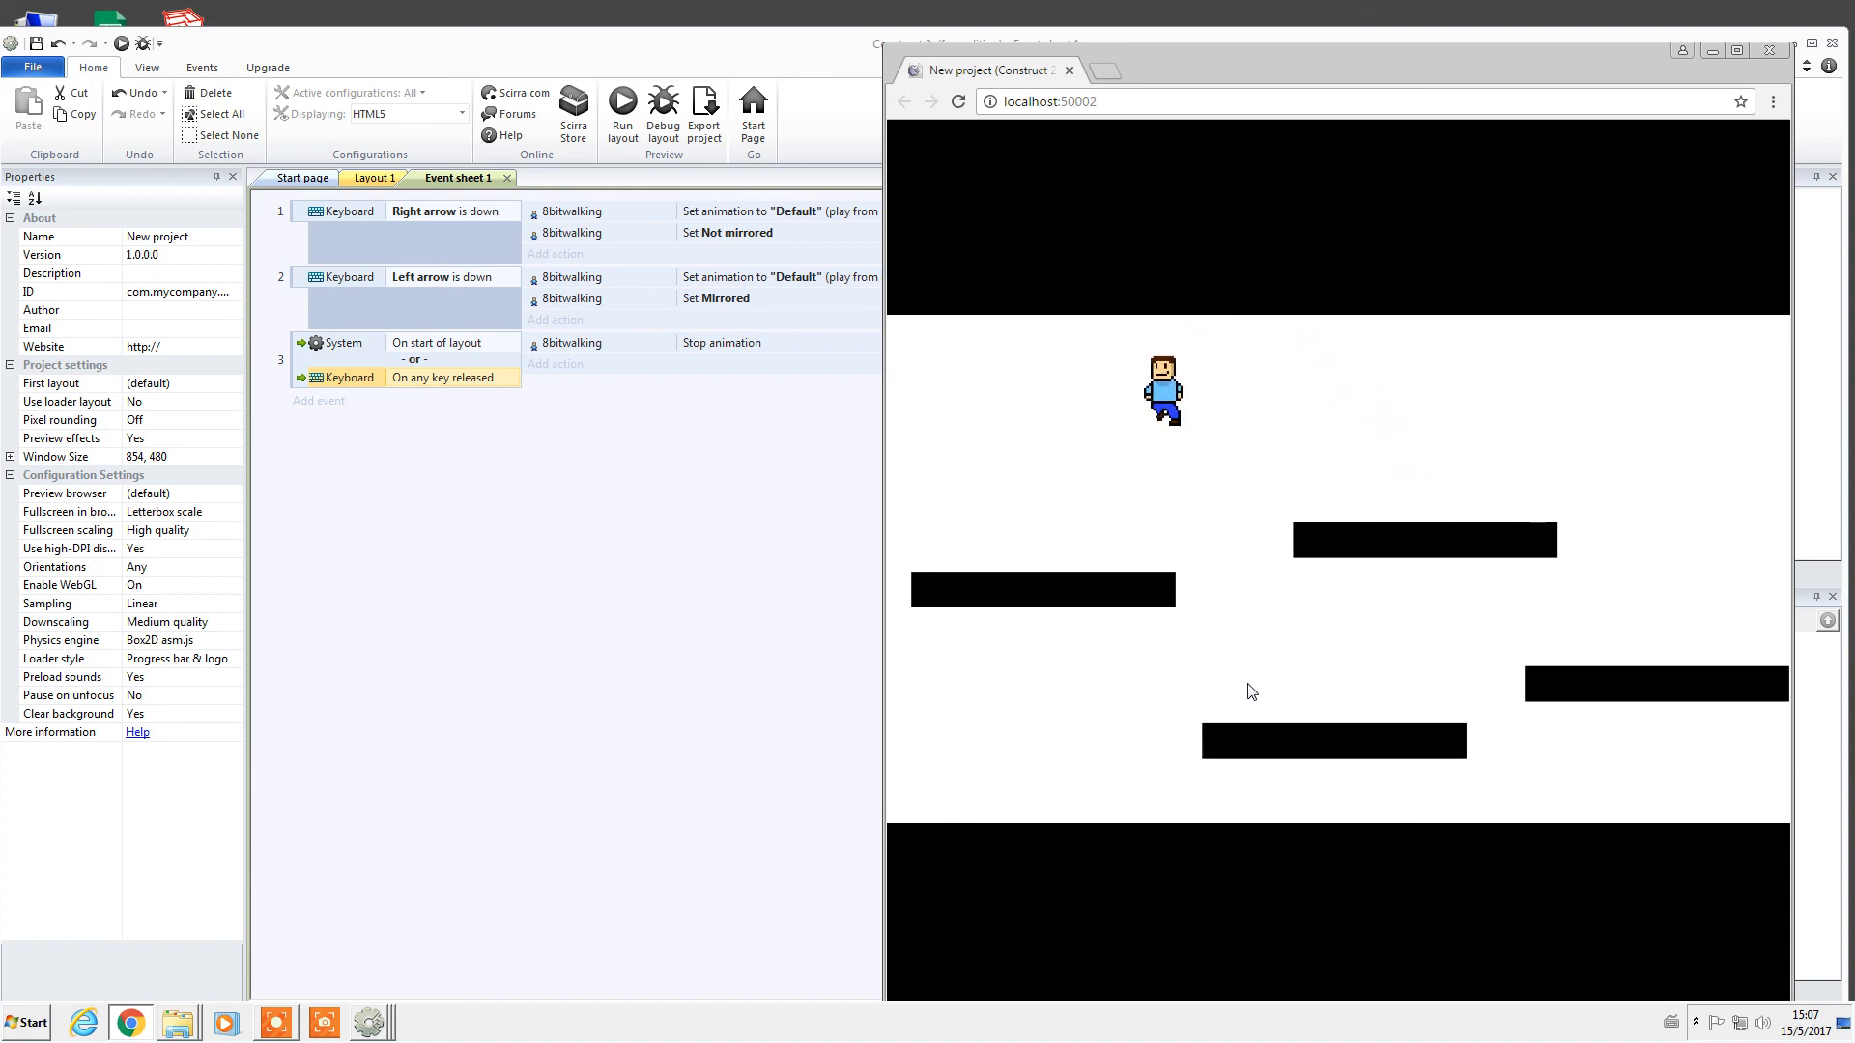
{"action": "key", "text": "Right"}
{"action": "key", "text": "Left"}
{"action": "key", "text": "Up"}
{"action": "key", "text": "Right"}
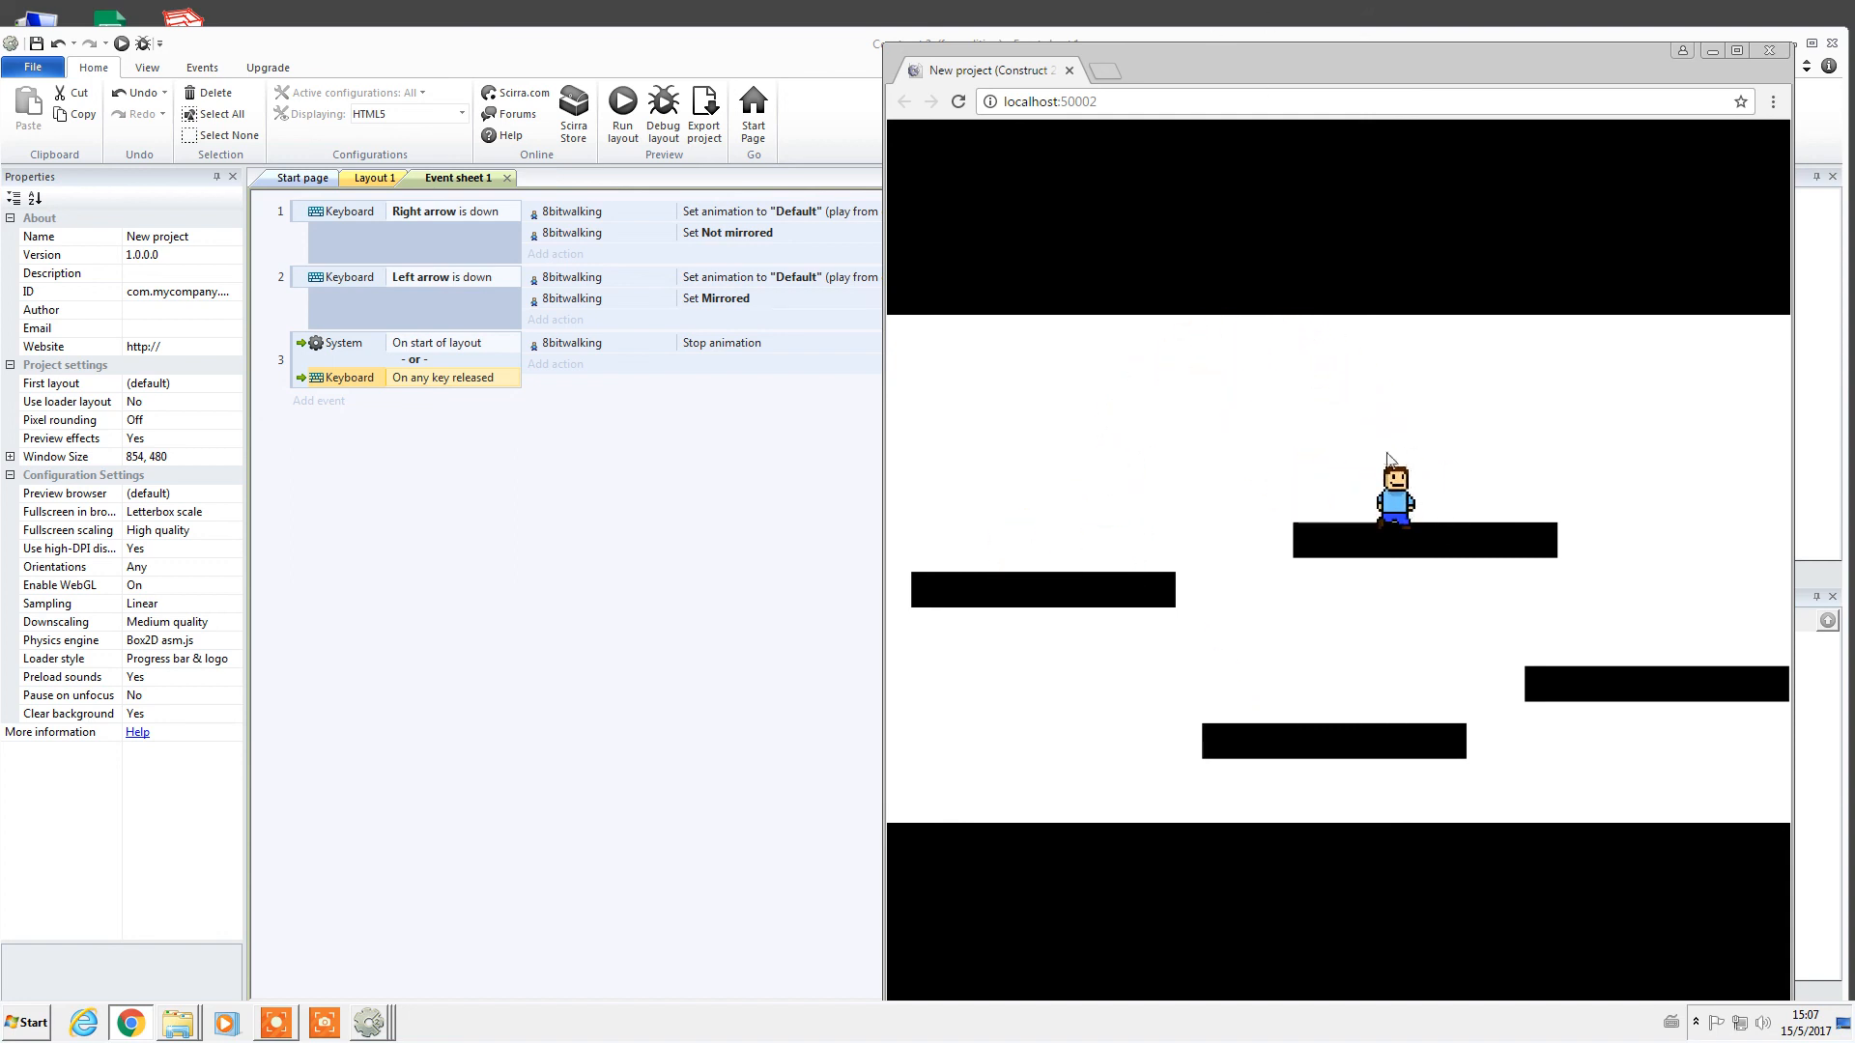
View the 8bitwalking sprite's animation frames from Layout 1, then return to Event sheet 1.
{"action": "left_click", "coordinate": [632, 69]}
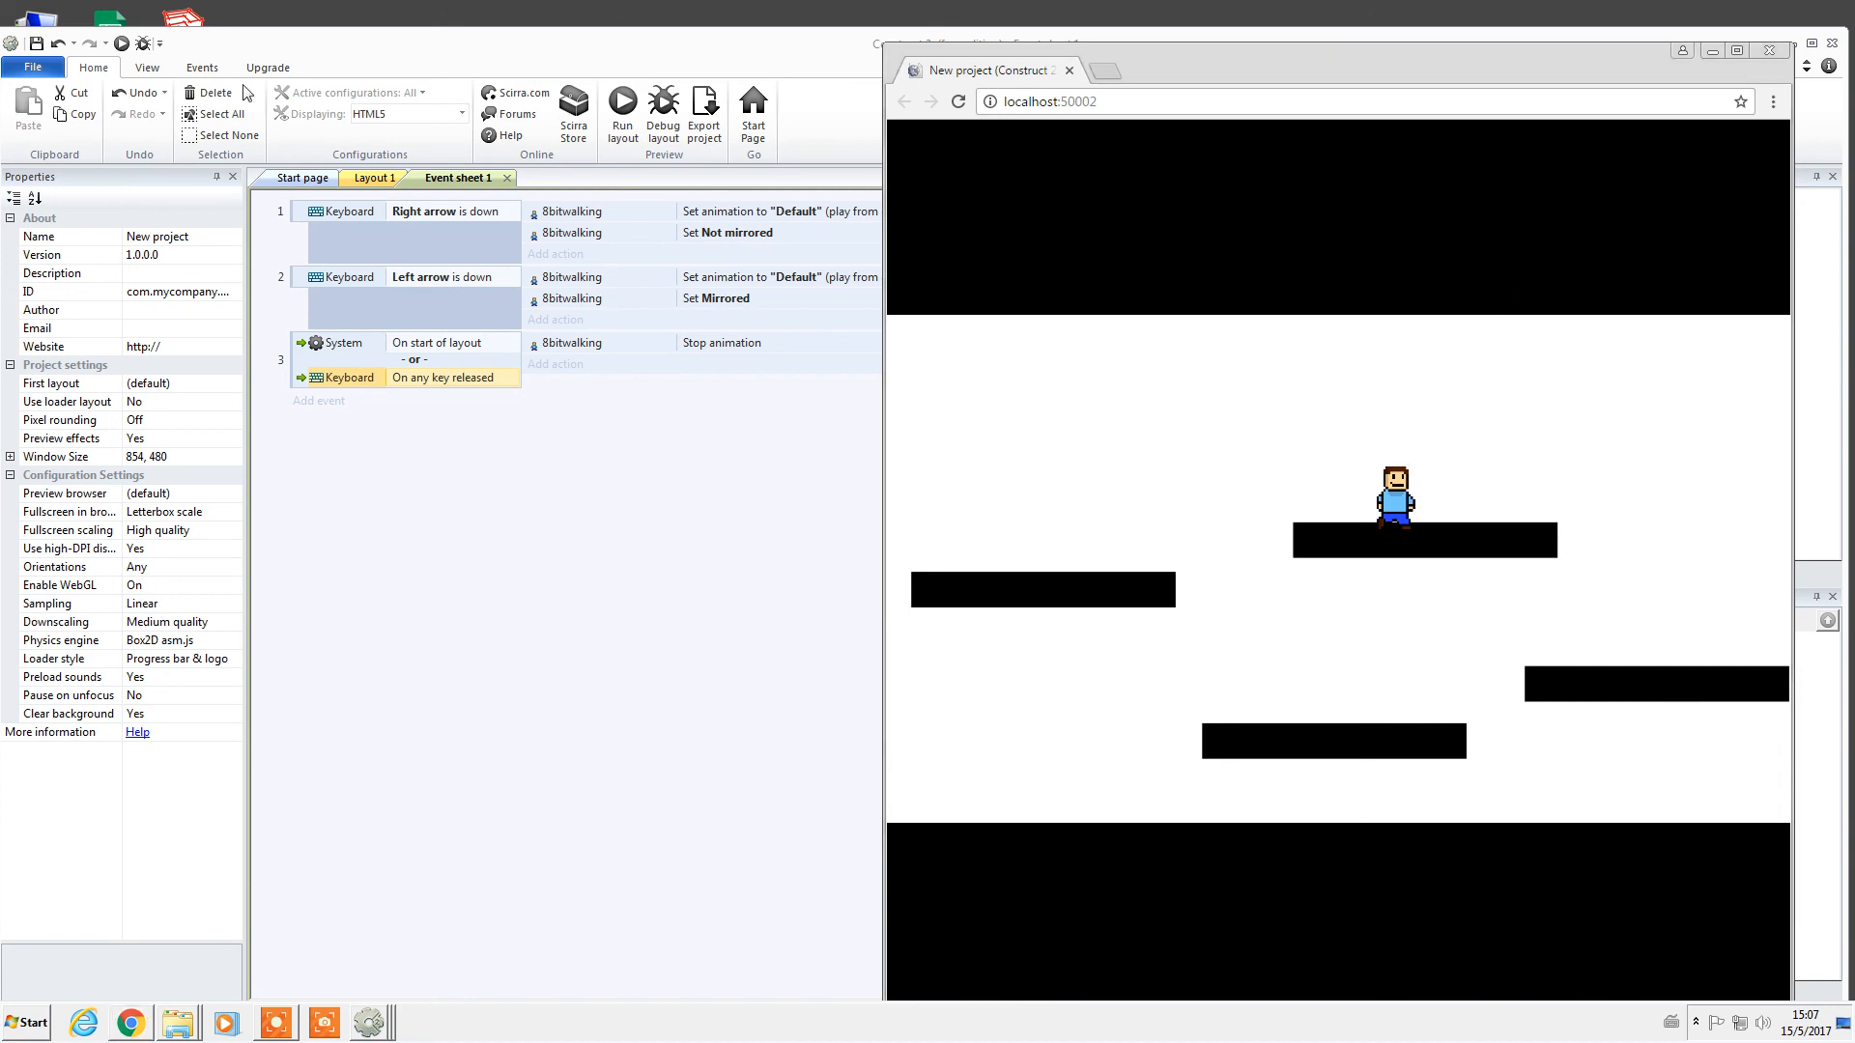
{"action": "left_click", "coordinate": [354, 179]}
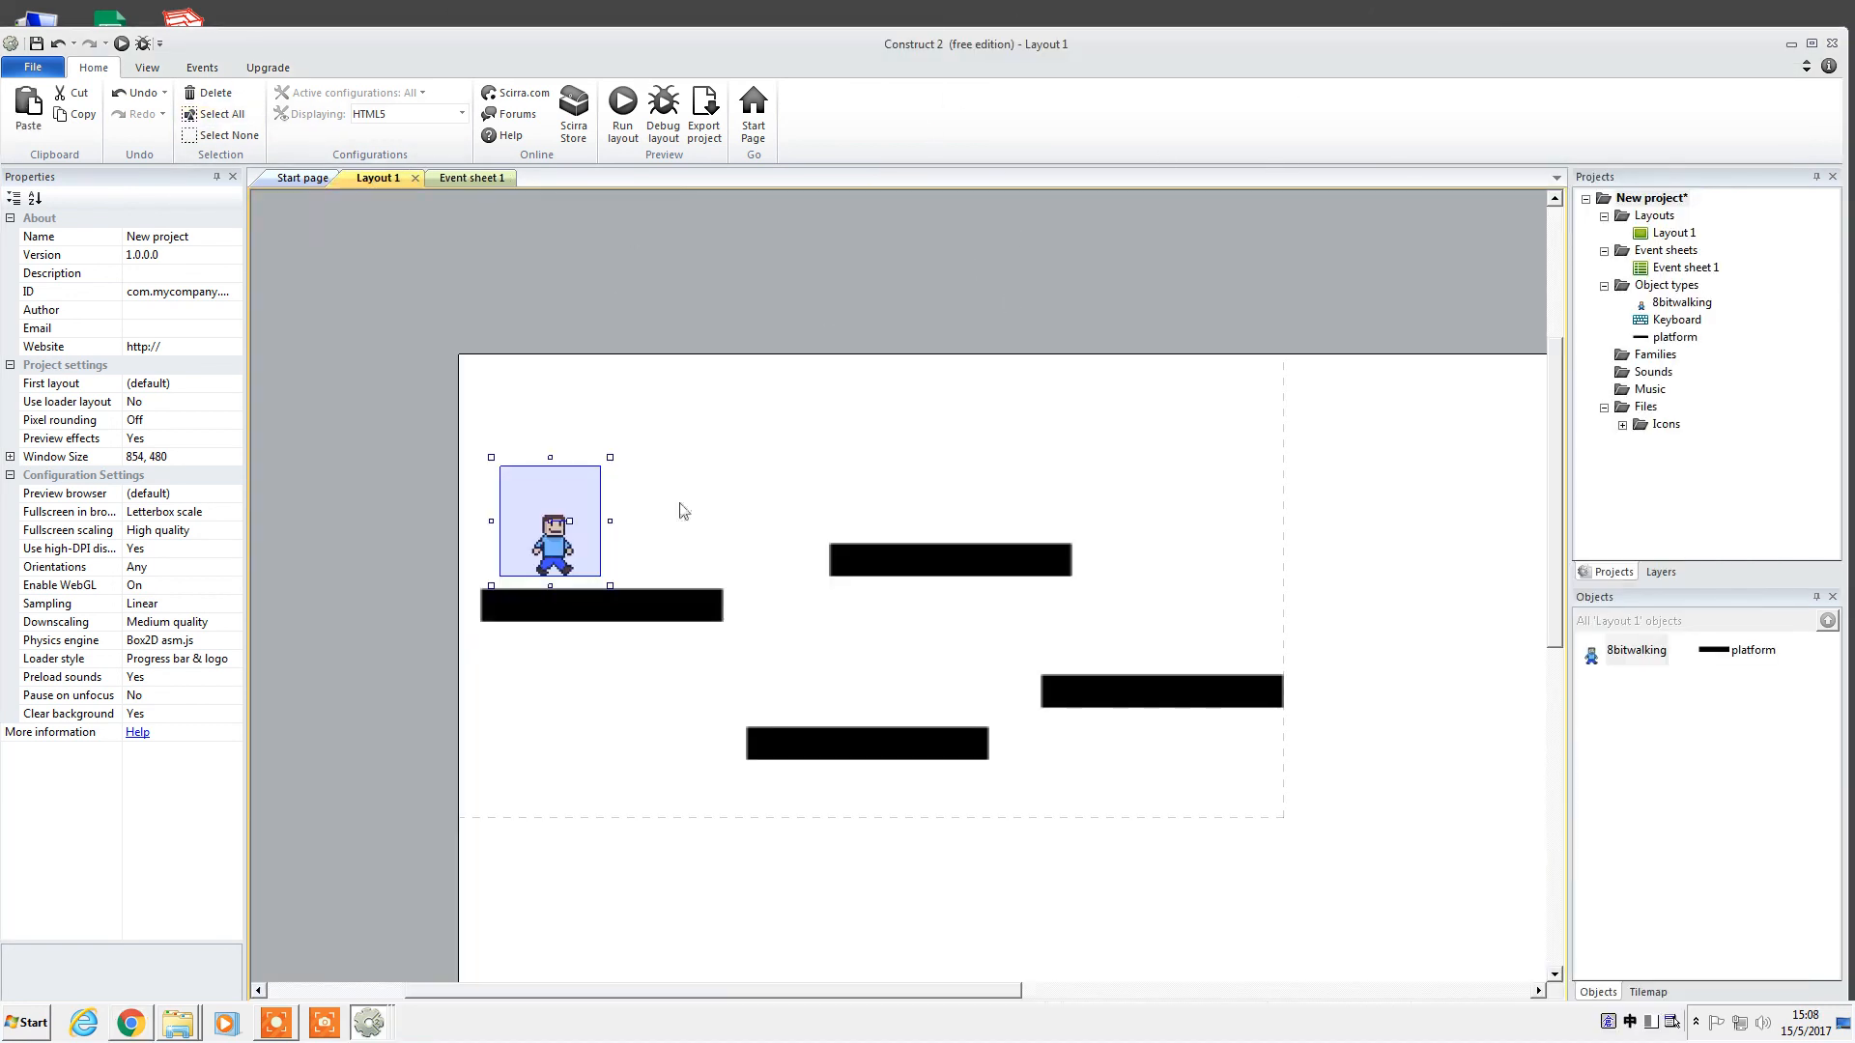
{"action": "double_click", "coordinate": [564, 566]}
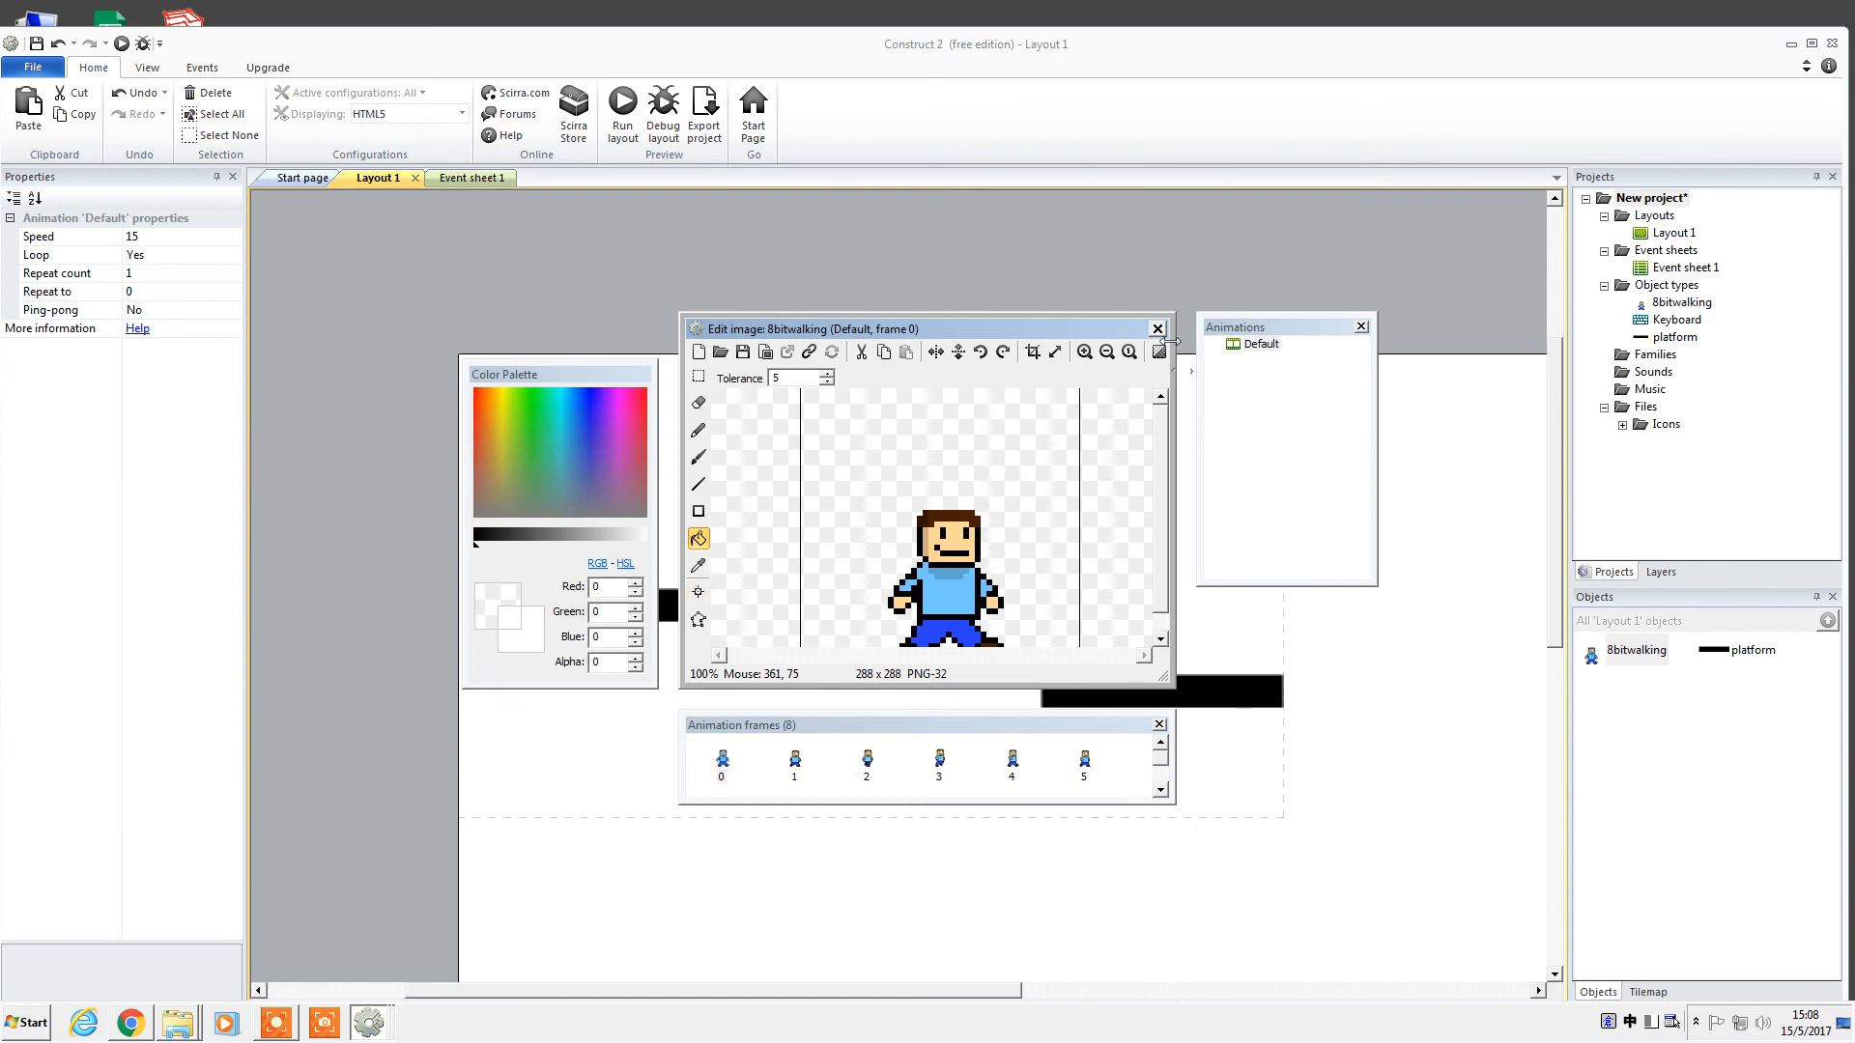
{"action": "left_click", "coordinate": [1158, 329]}
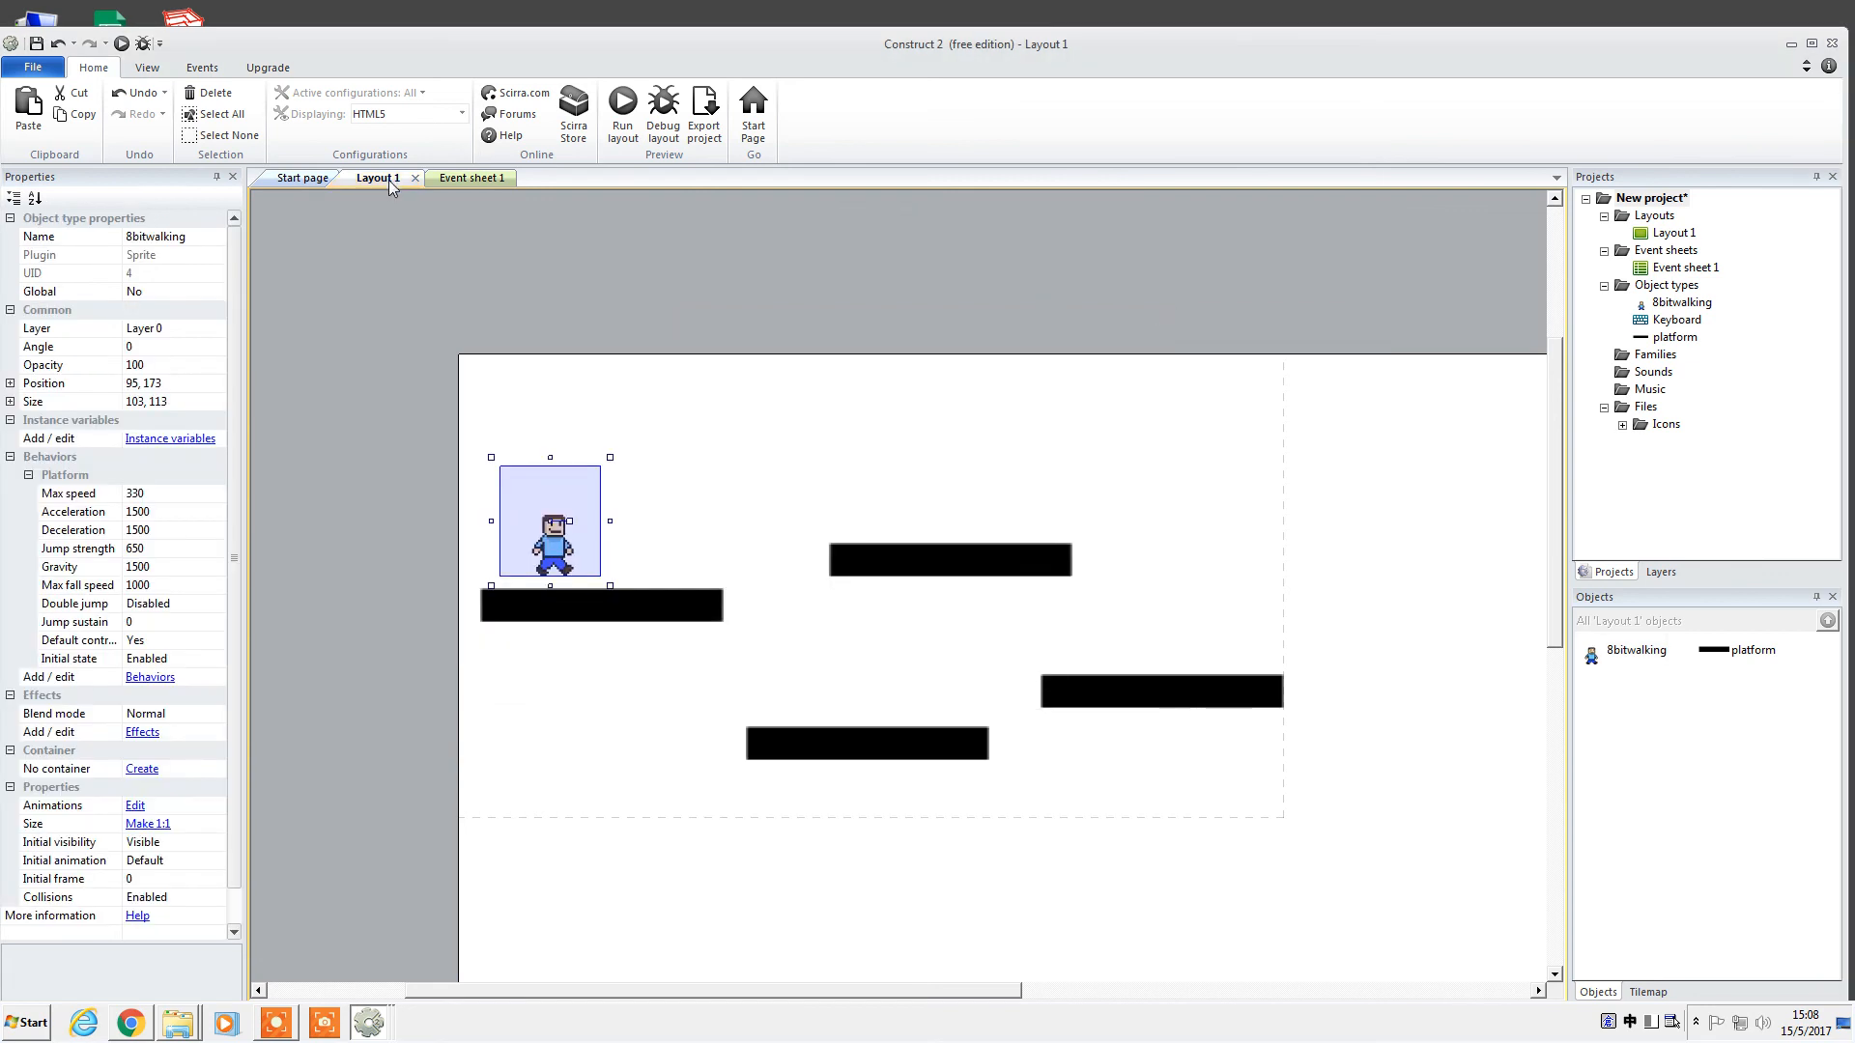
{"action": "left_click", "coordinate": [462, 179]}
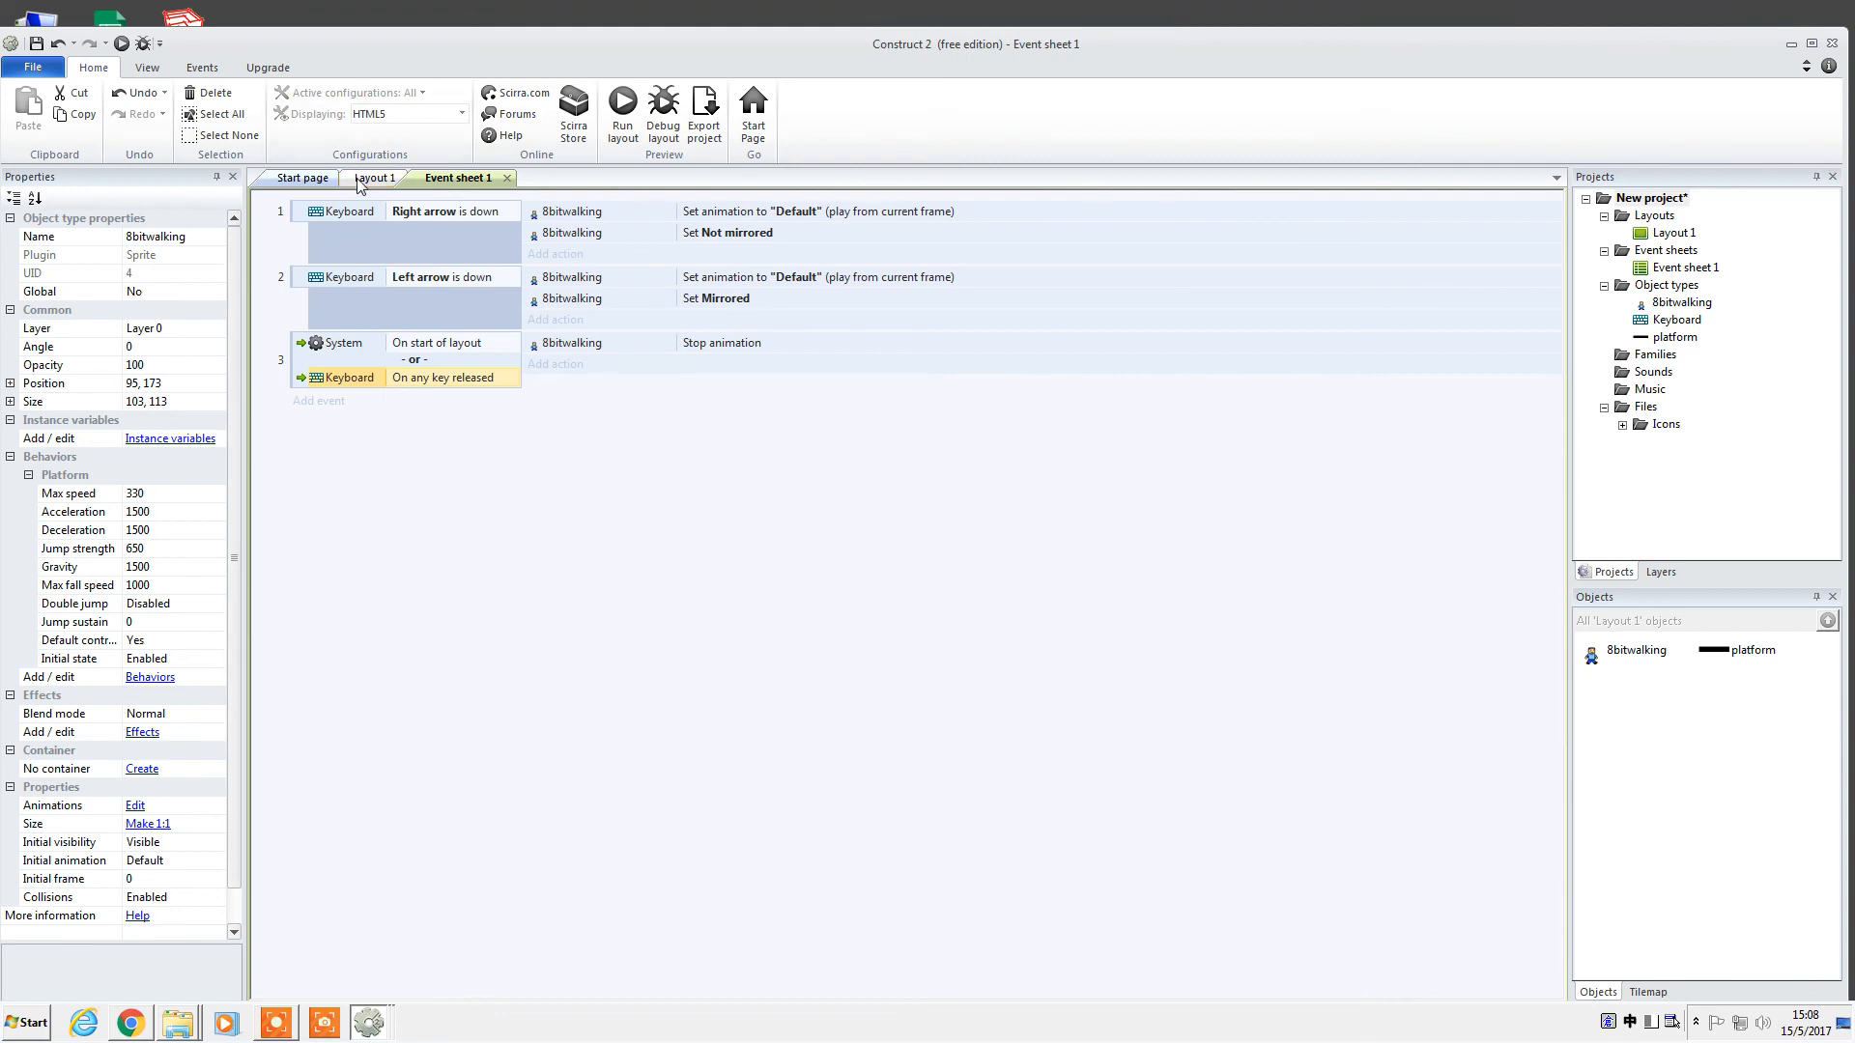
Run the layout, test the character's walking and jumping once more, and maximize the preview window.
{"action": "left_click", "coordinate": [626, 126]}
{"action": "key", "text": "Right"}
{"action": "key", "text": "Up"}
{"action": "key", "text": "Left"}
{"action": "key", "text": "Up"}
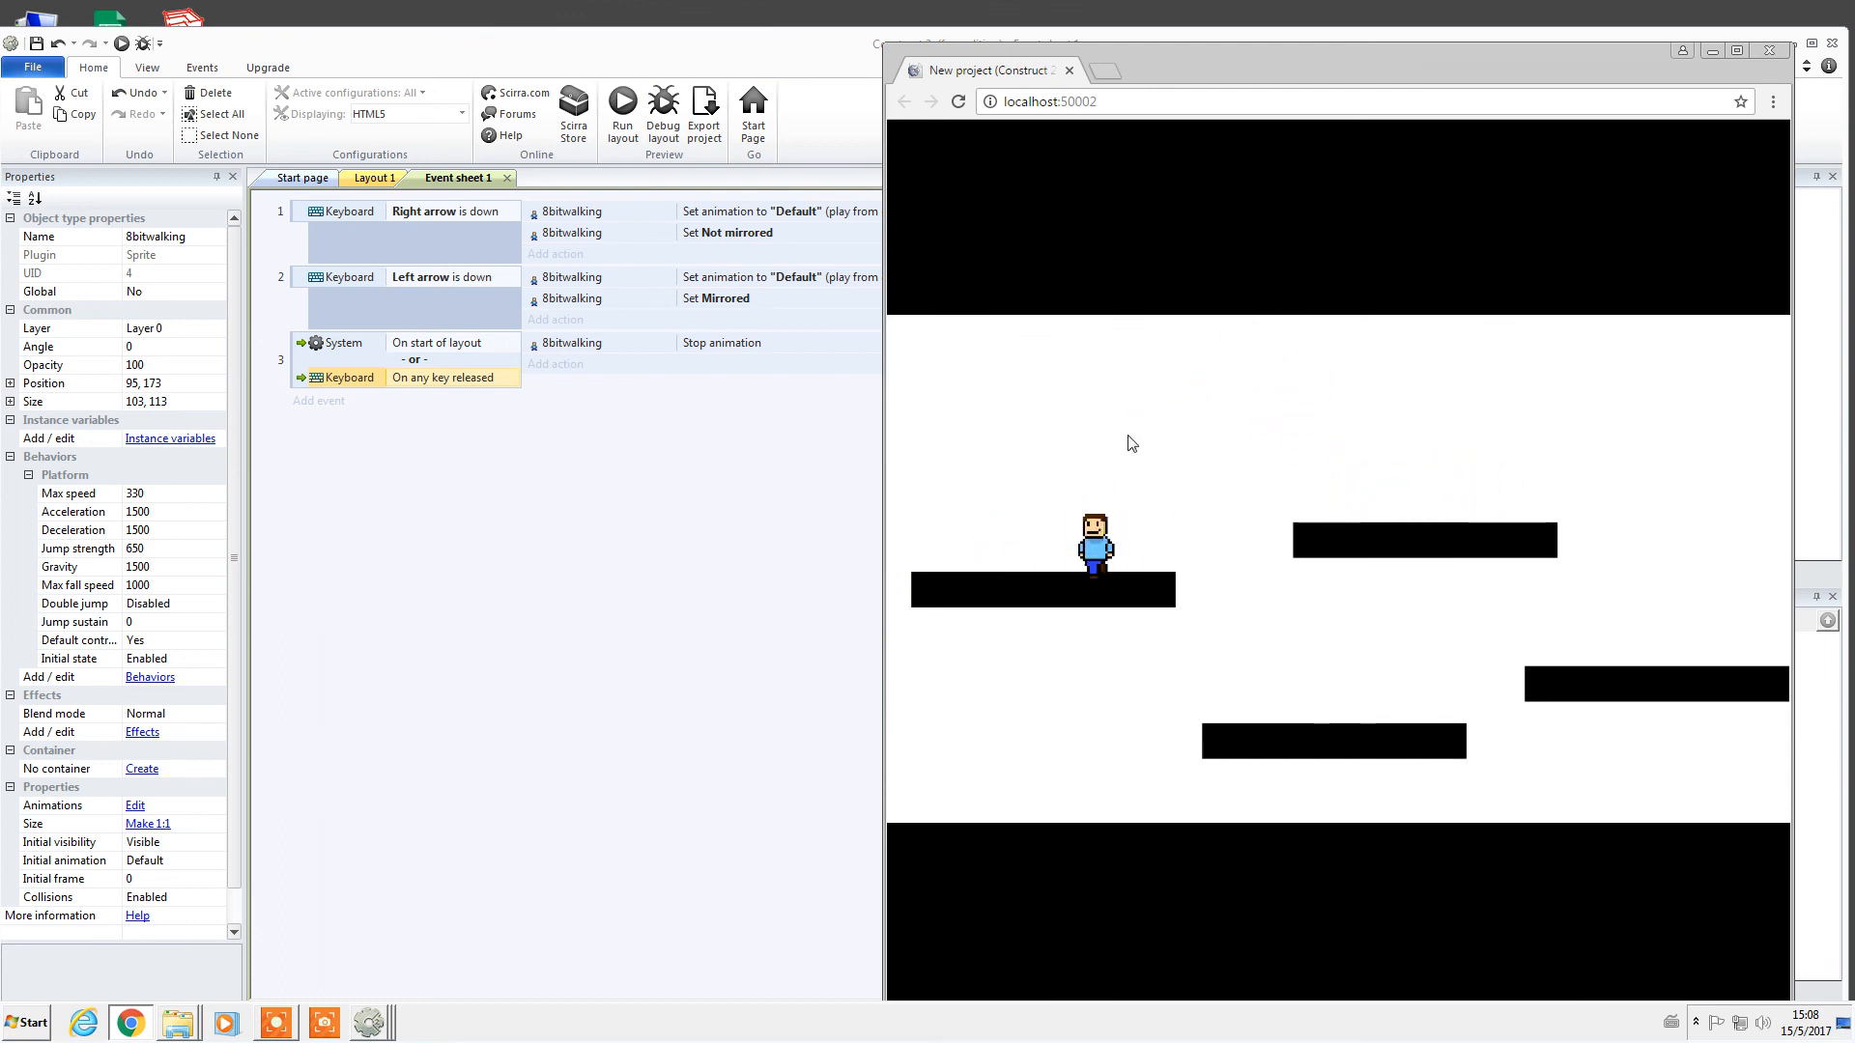
{"action": "key", "text": "Left"}
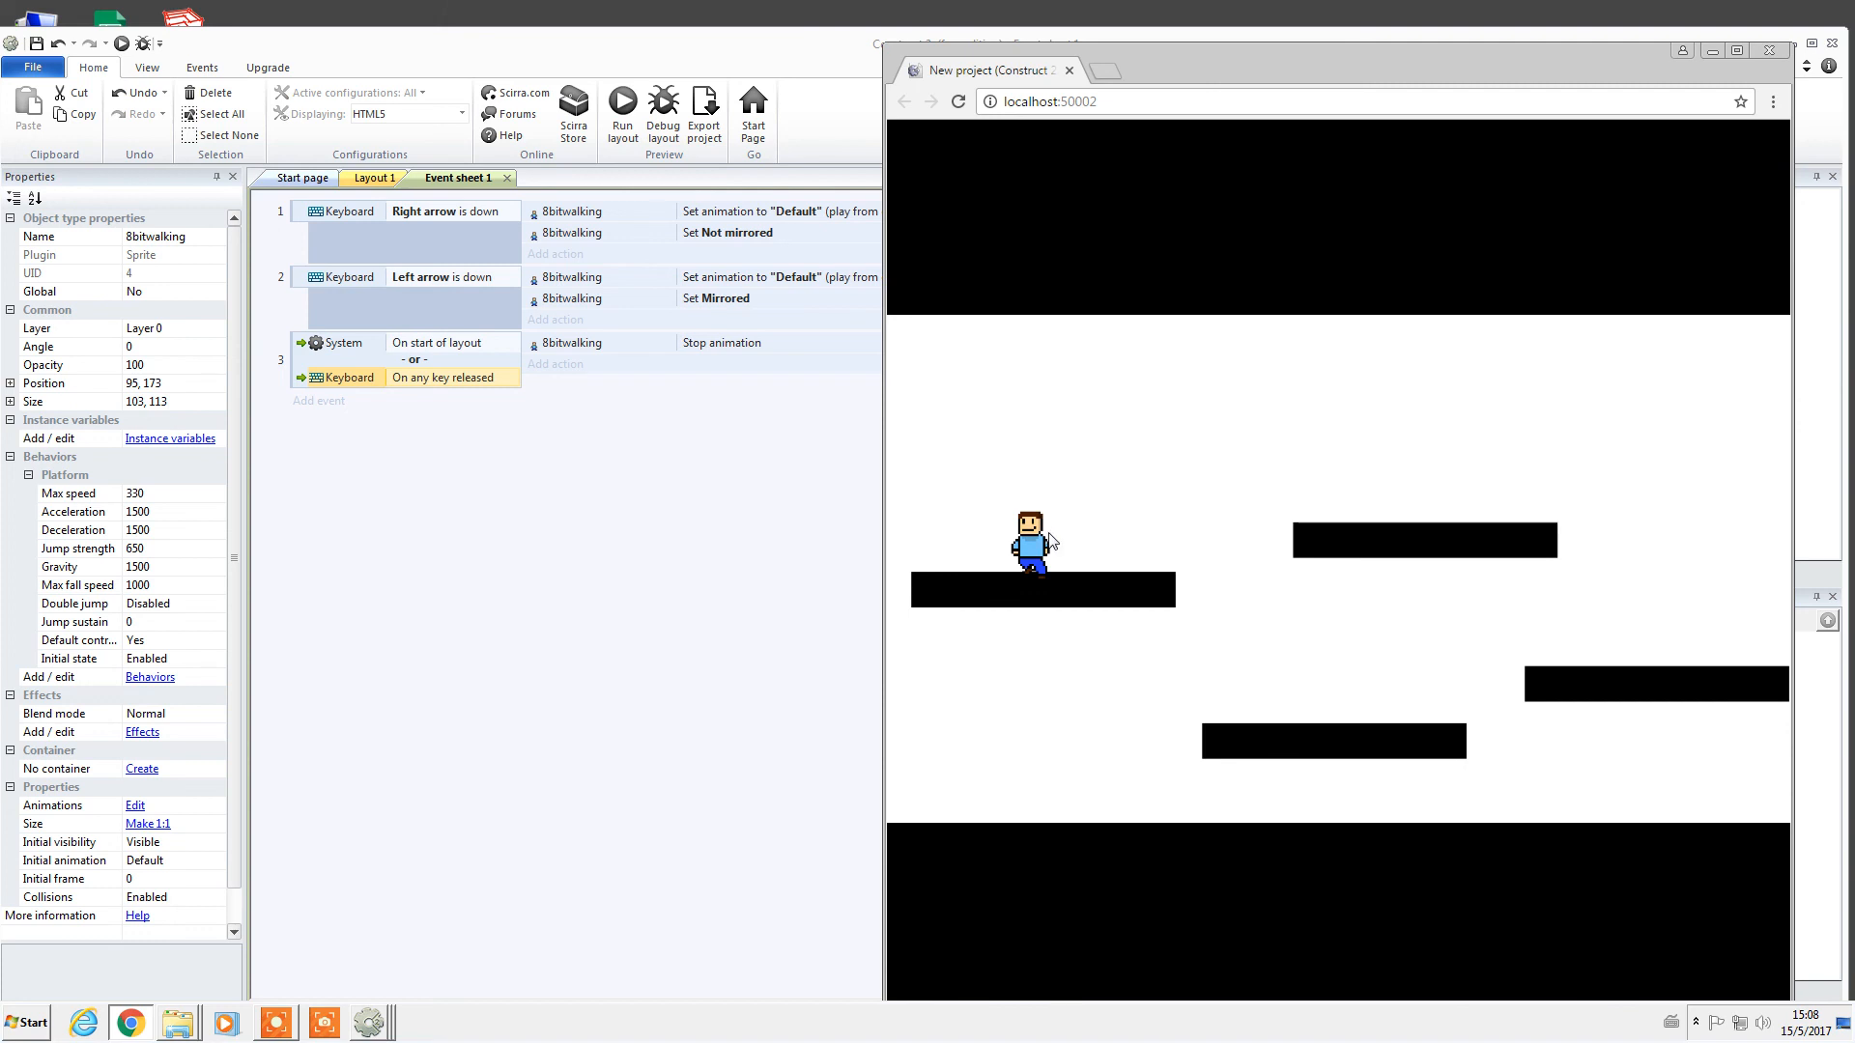
{"action": "left_click_drag", "start_coordinate": [1227, 58], "coordinate": [1084, 56]}
{"action": "double_click", "coordinate": [1131, 60]}
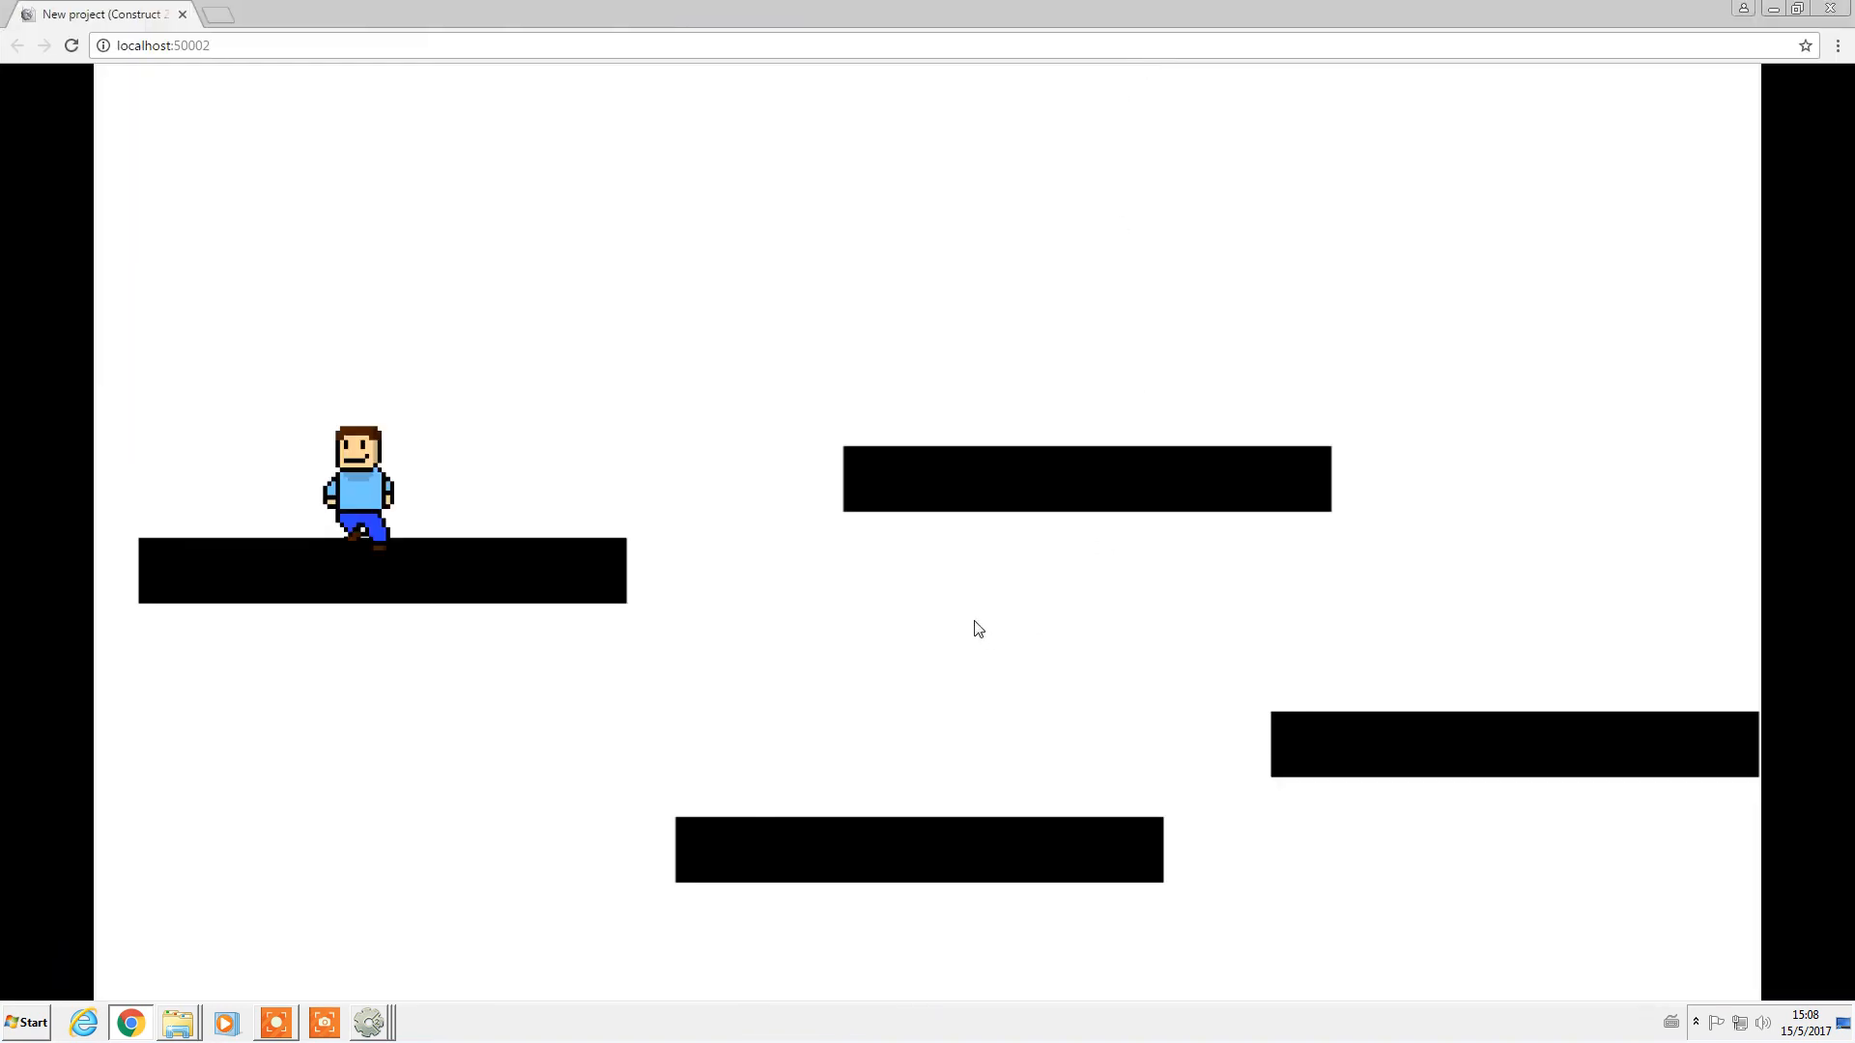